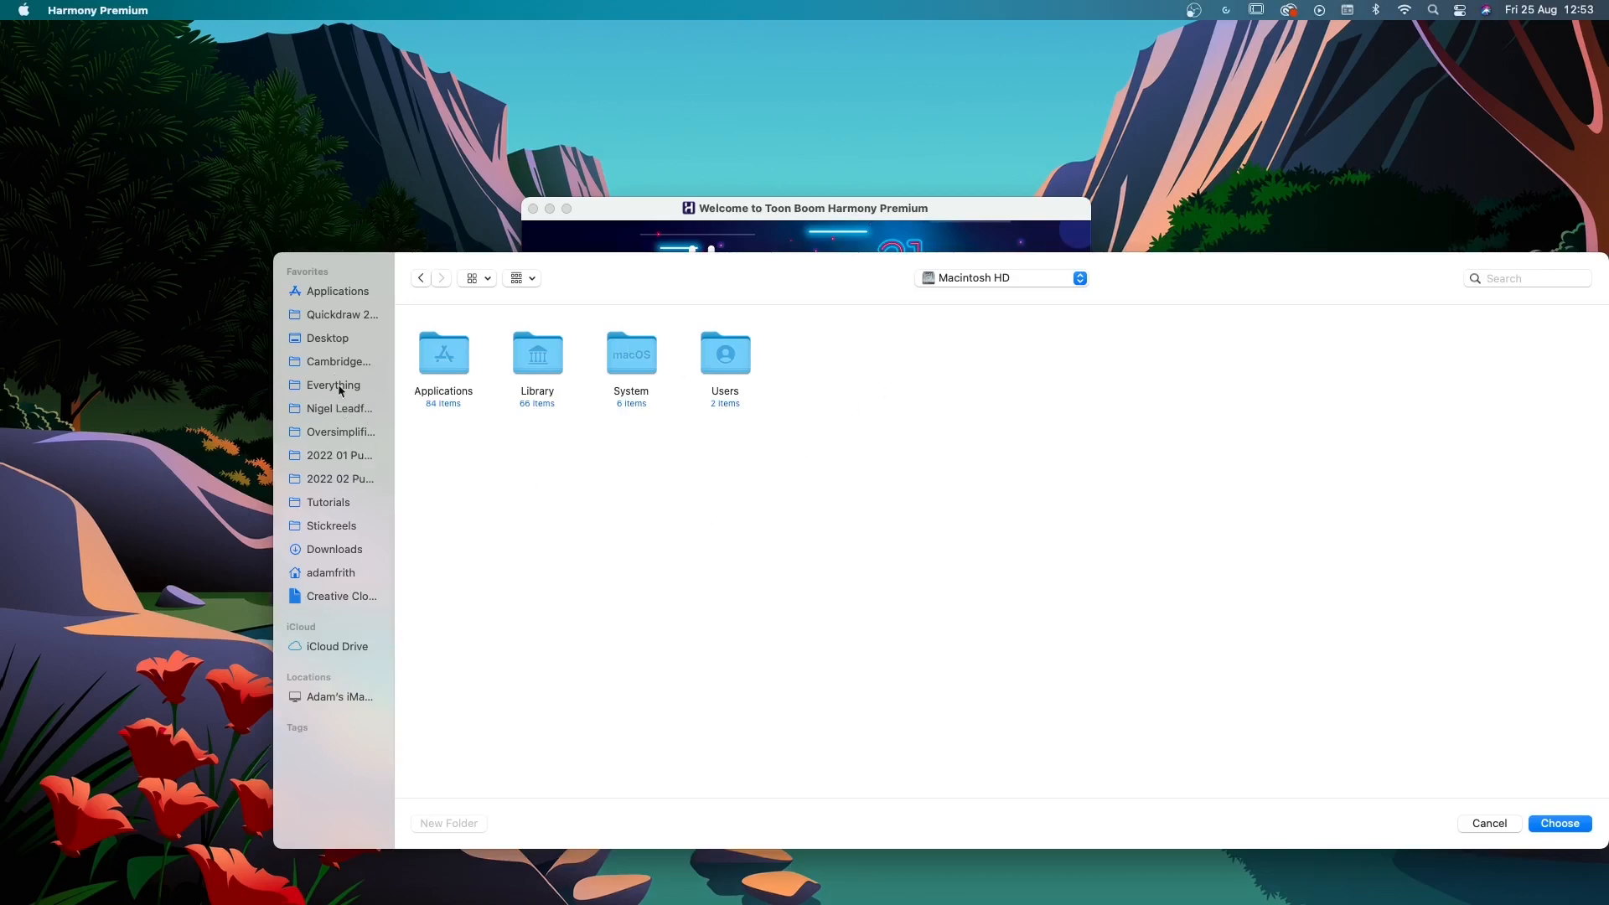
Choose the folder Tutorials > YT Channel > ToonBoom > Frame by Frame > 1 Bouncing Ball as the new scene's location
{"action": "left_click", "coordinate": [332, 341]}
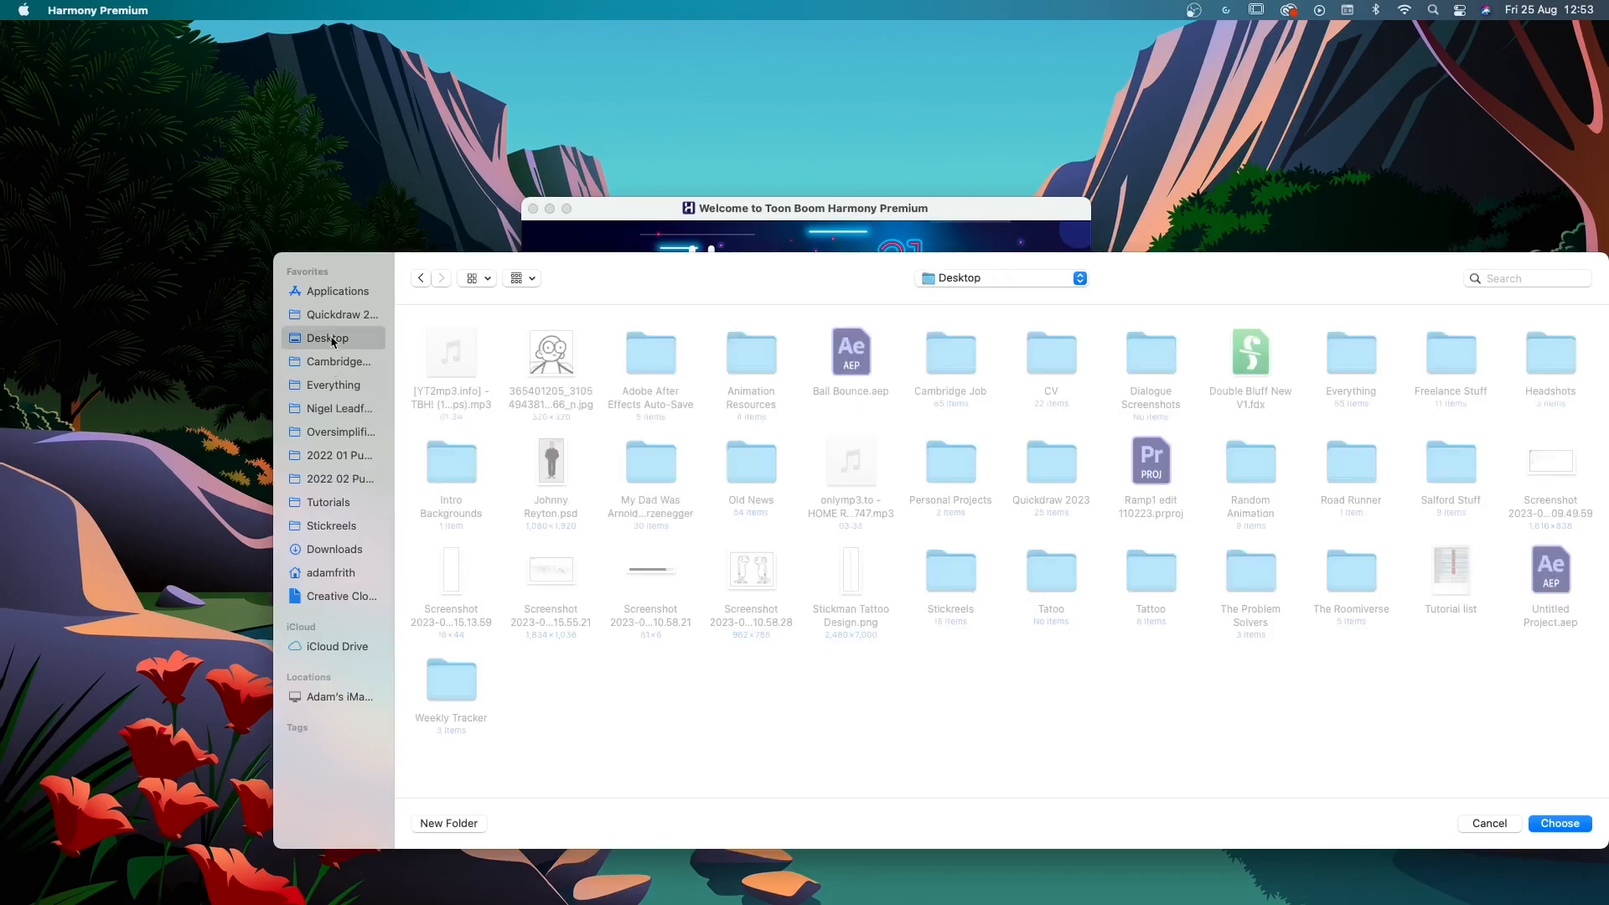
{"action": "left_click", "coordinate": [328, 502]}
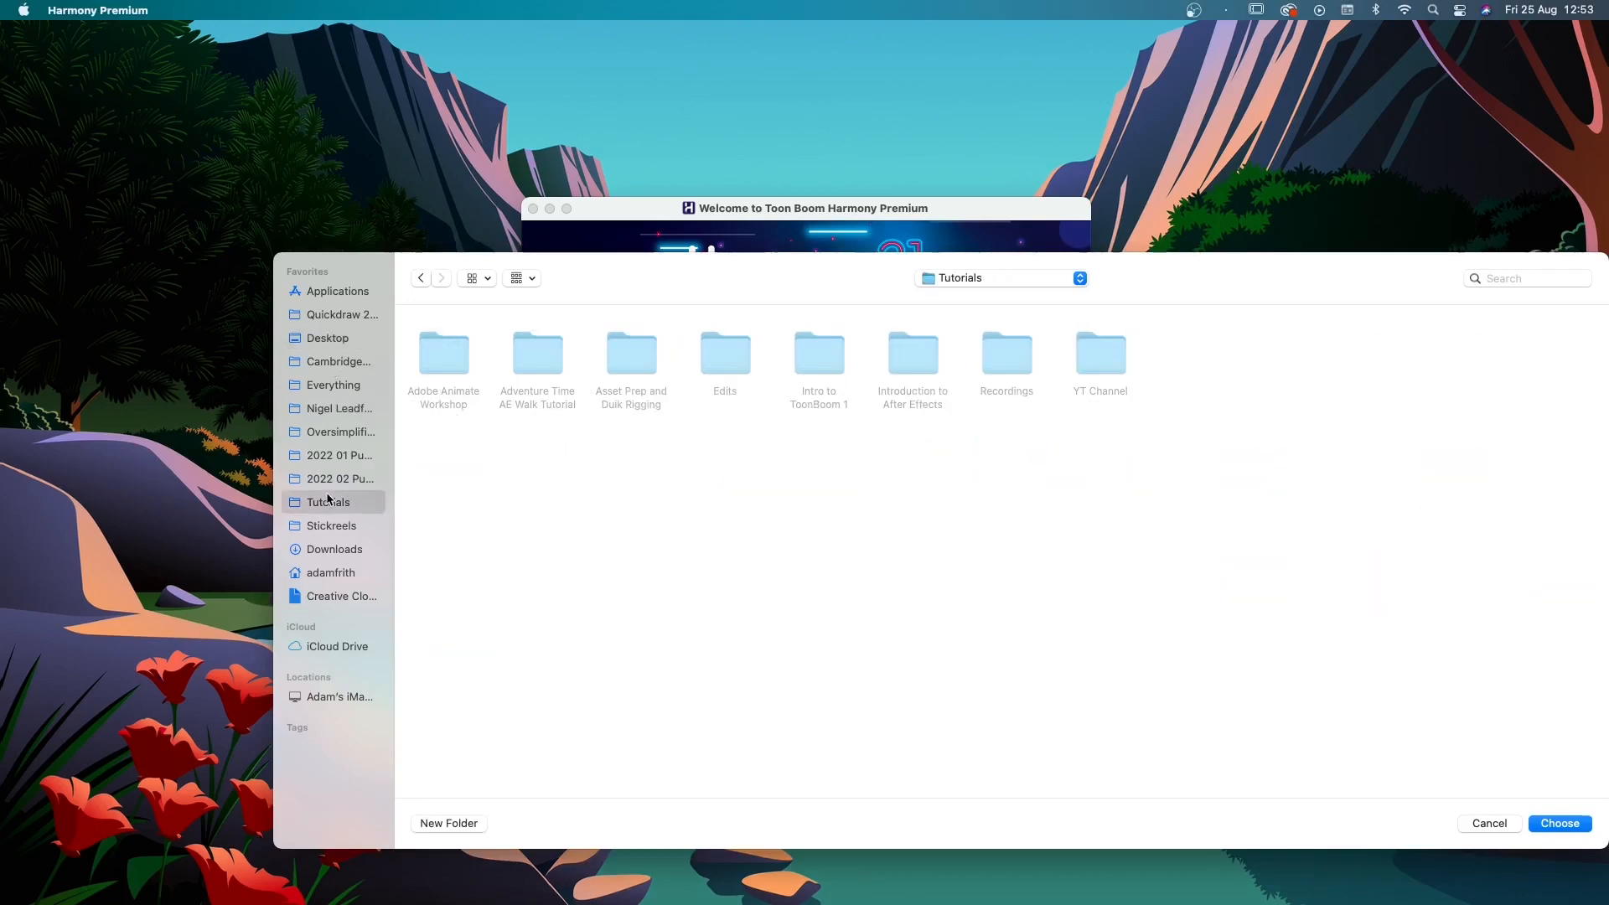
{"action": "double_click", "coordinate": [1102, 352]}
{"action": "left_click", "coordinate": [460, 360]}
{"action": "double_click", "coordinate": [460, 361]}
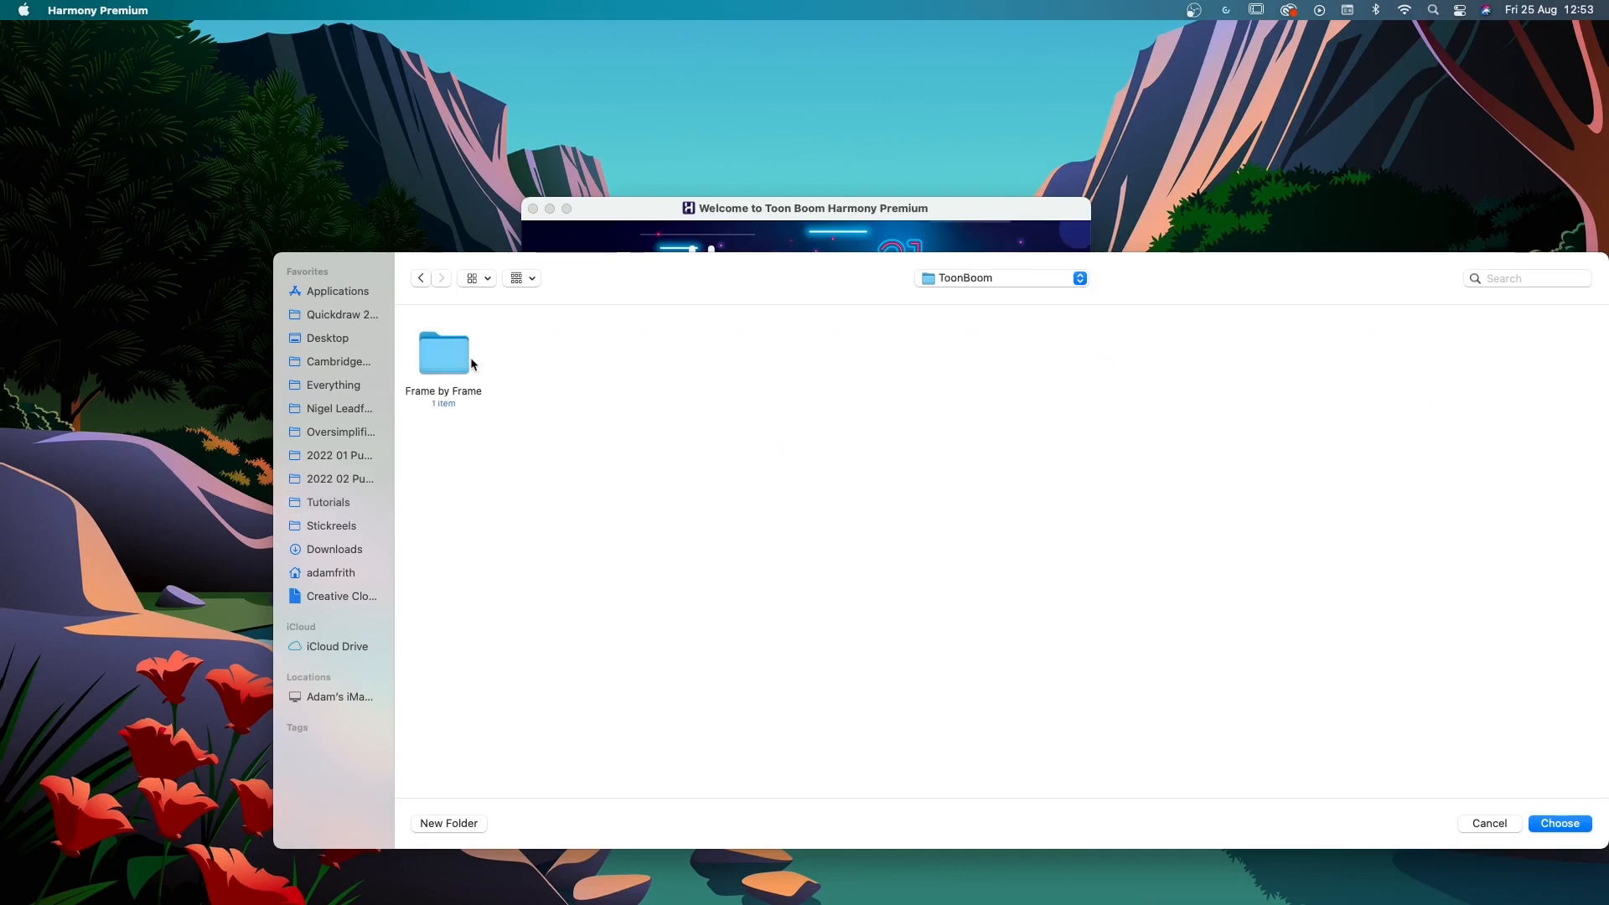
{"action": "double_click", "coordinate": [451, 367]}
{"action": "double_click", "coordinate": [450, 369]}
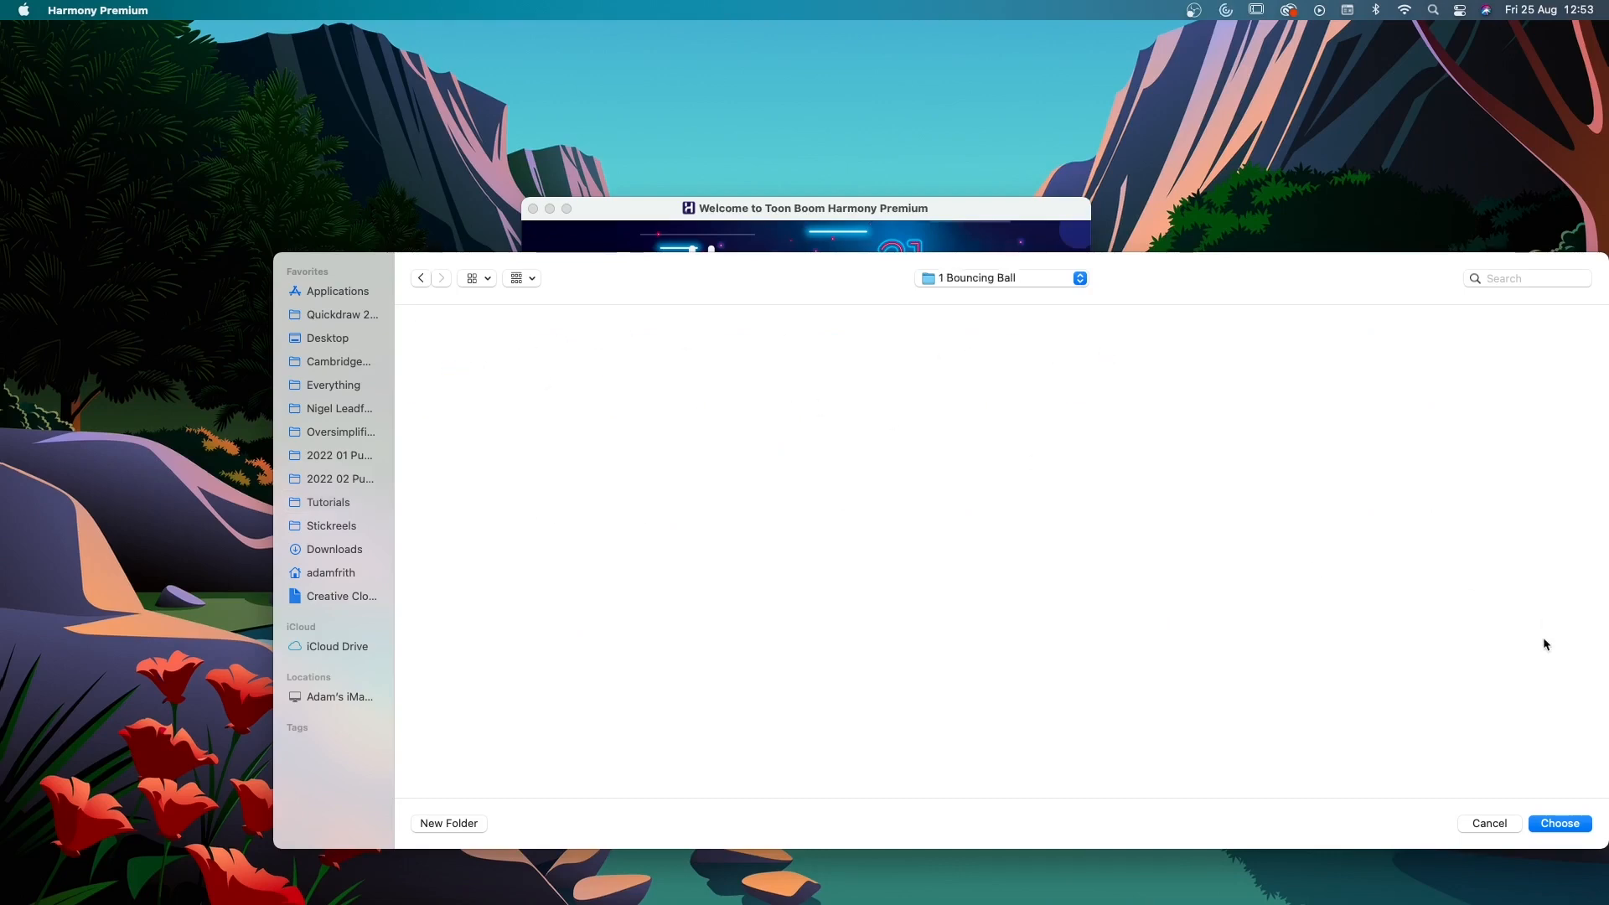
{"action": "left_click", "coordinate": [1560, 824]}
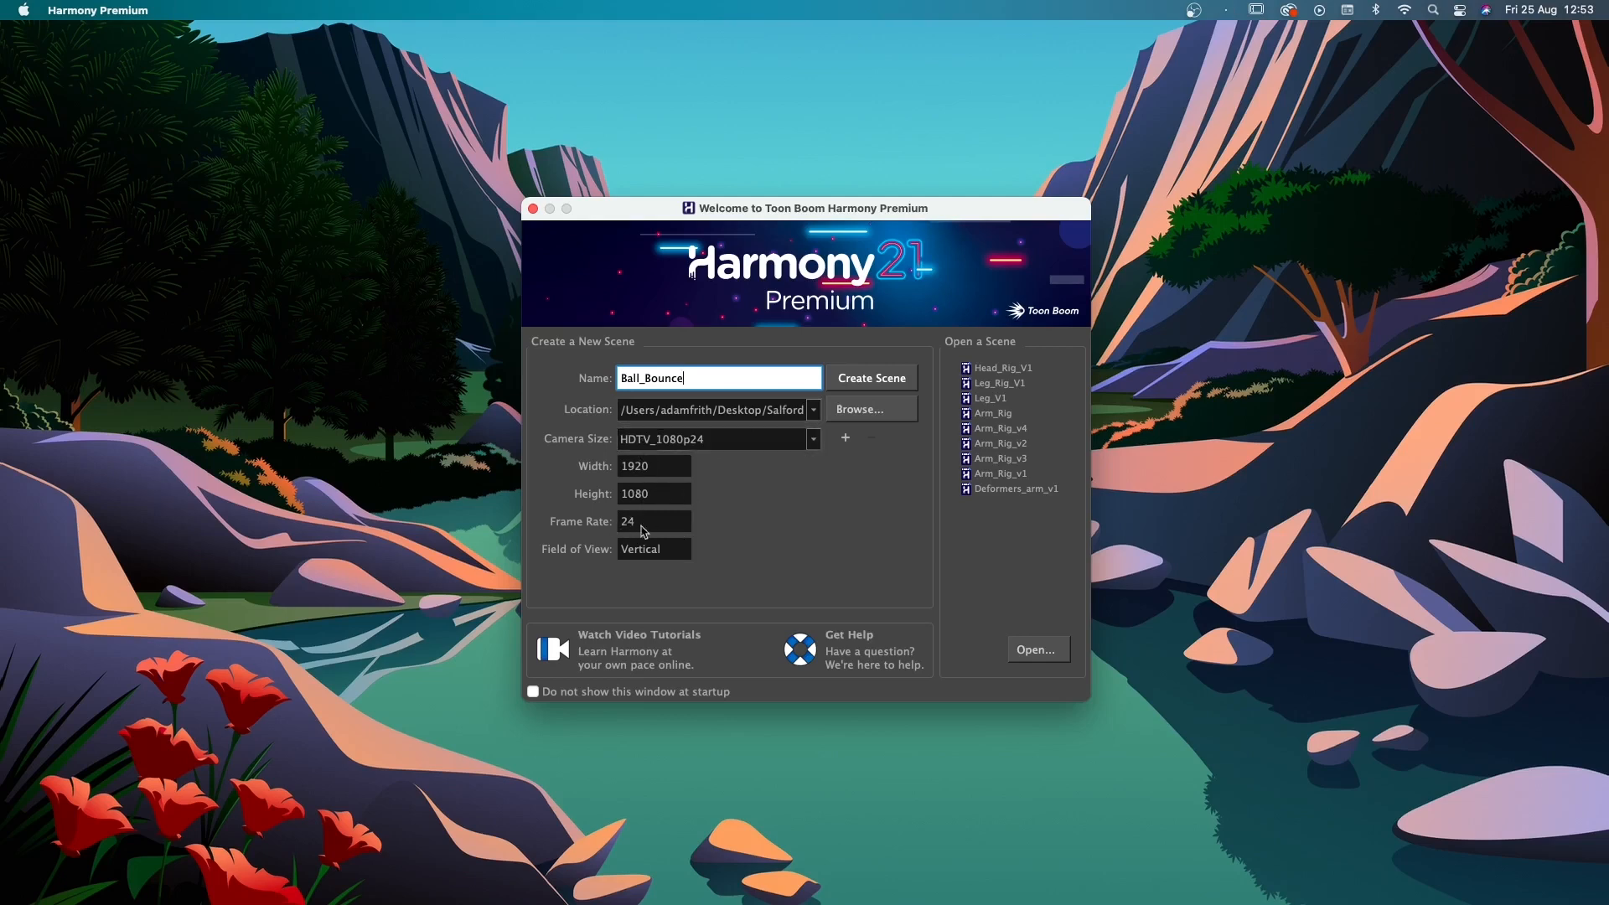
Set the camera size to HDTV_1080p25 and create the Ball_Bounce scene
{"action": "left_click", "coordinate": [812, 441]}
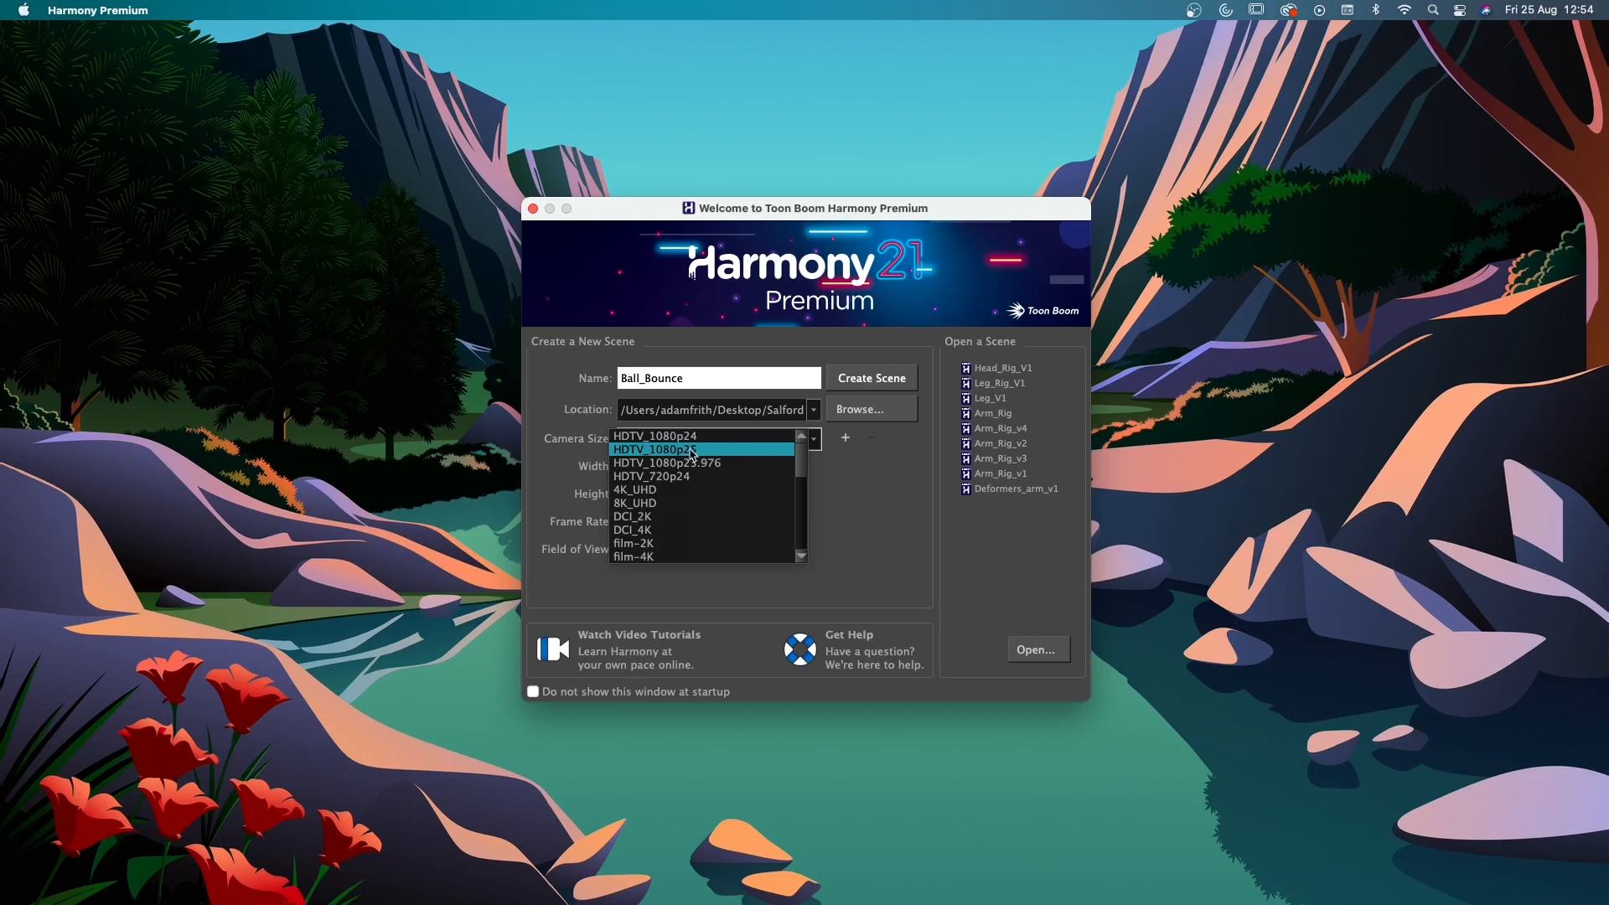
{"action": "left_click", "coordinate": [692, 451]}
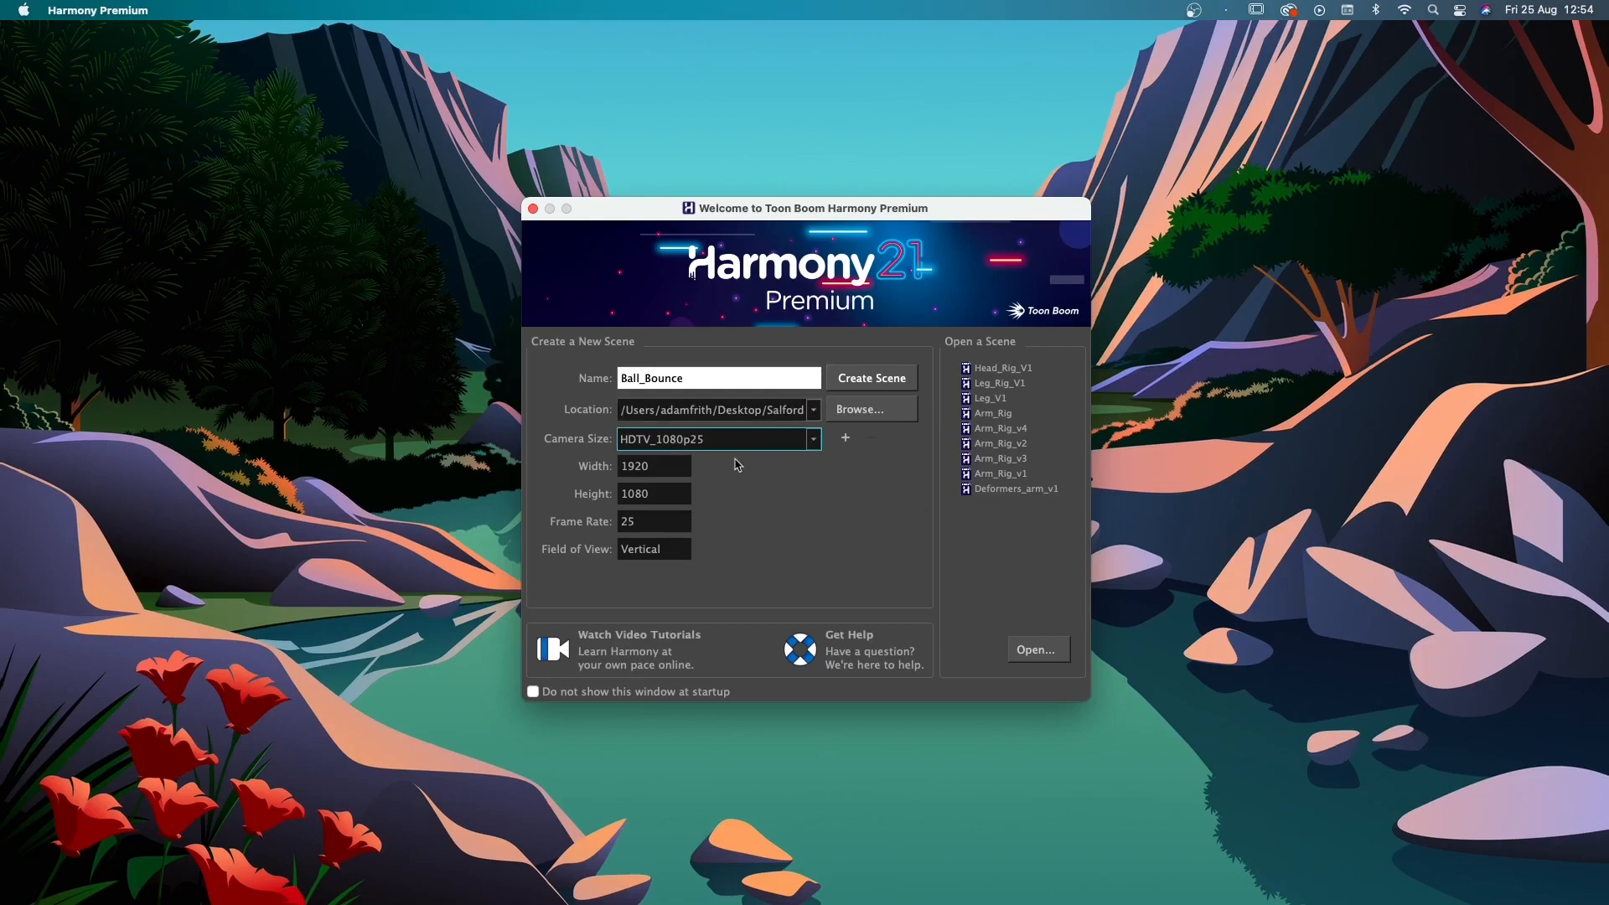
{"action": "left_click", "coordinate": [882, 386]}
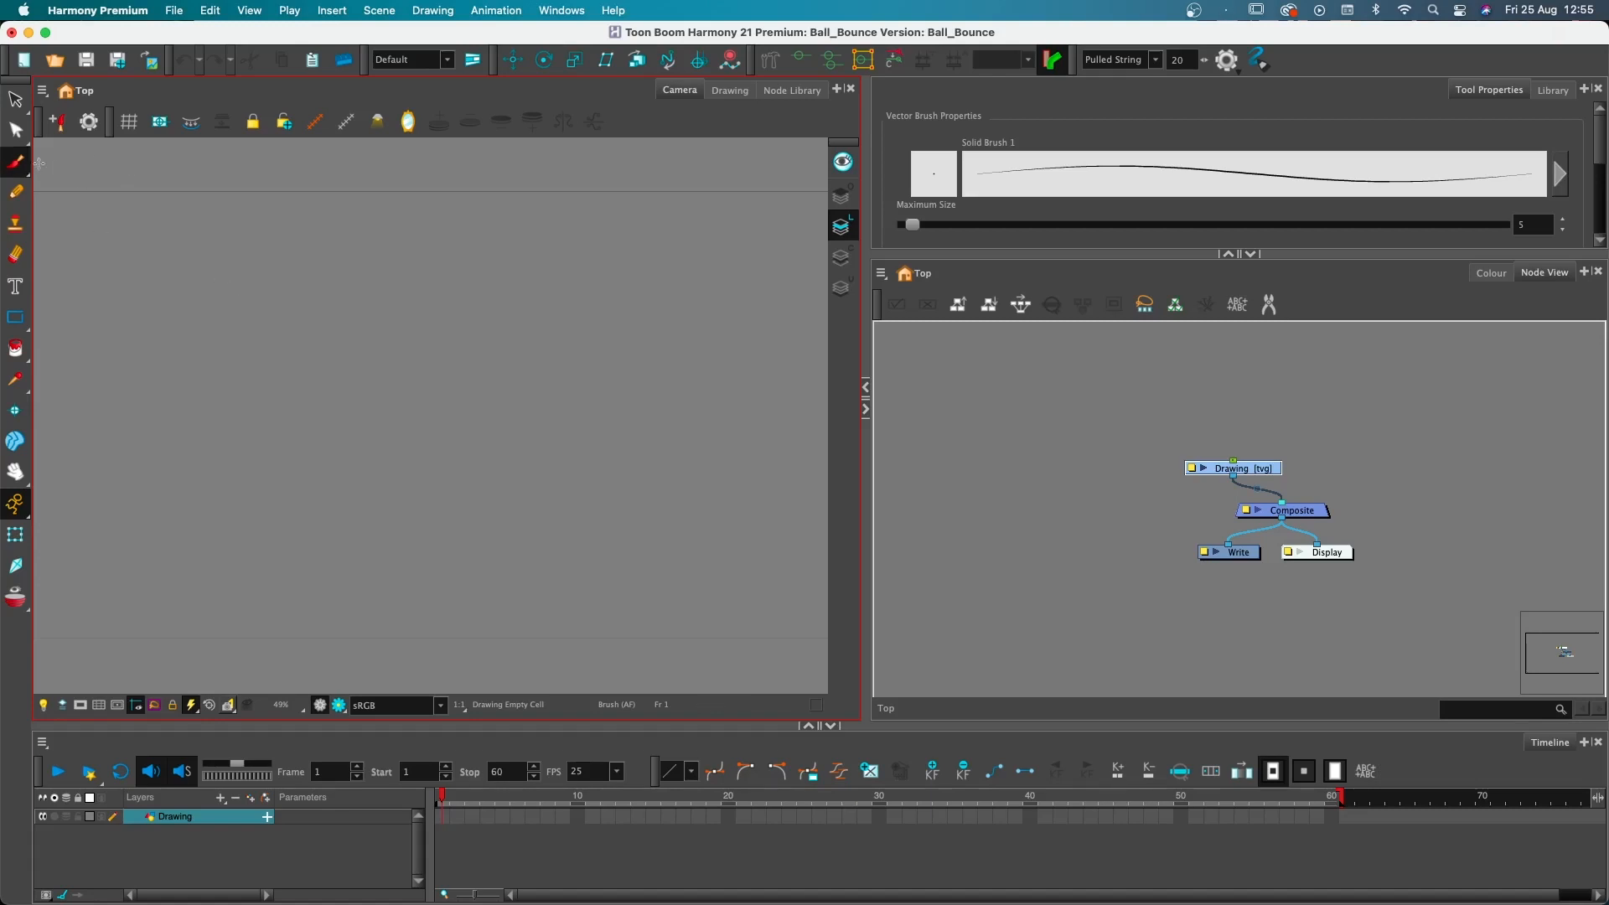
Look through the available shape tools and make Ellipse the active drawing tool
{"action": "left_click", "coordinate": [17, 321]}
{"action": "left_click", "coordinate": [21, 158]}
{"action": "left_click", "coordinate": [14, 321]}
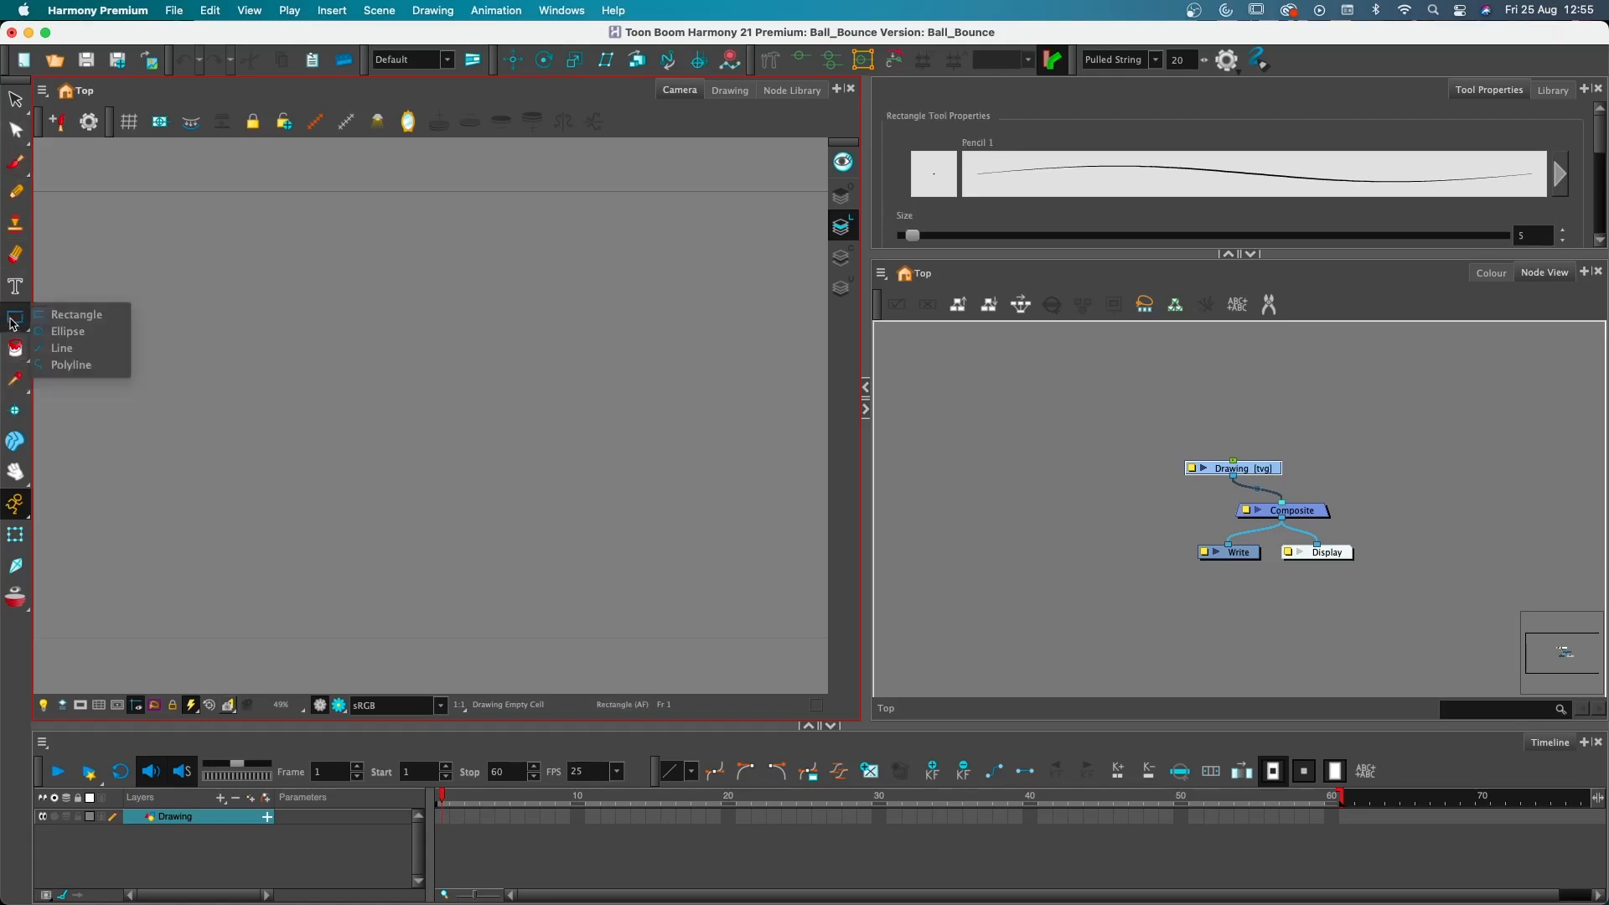
{"action": "left_click", "coordinate": [52, 333]}
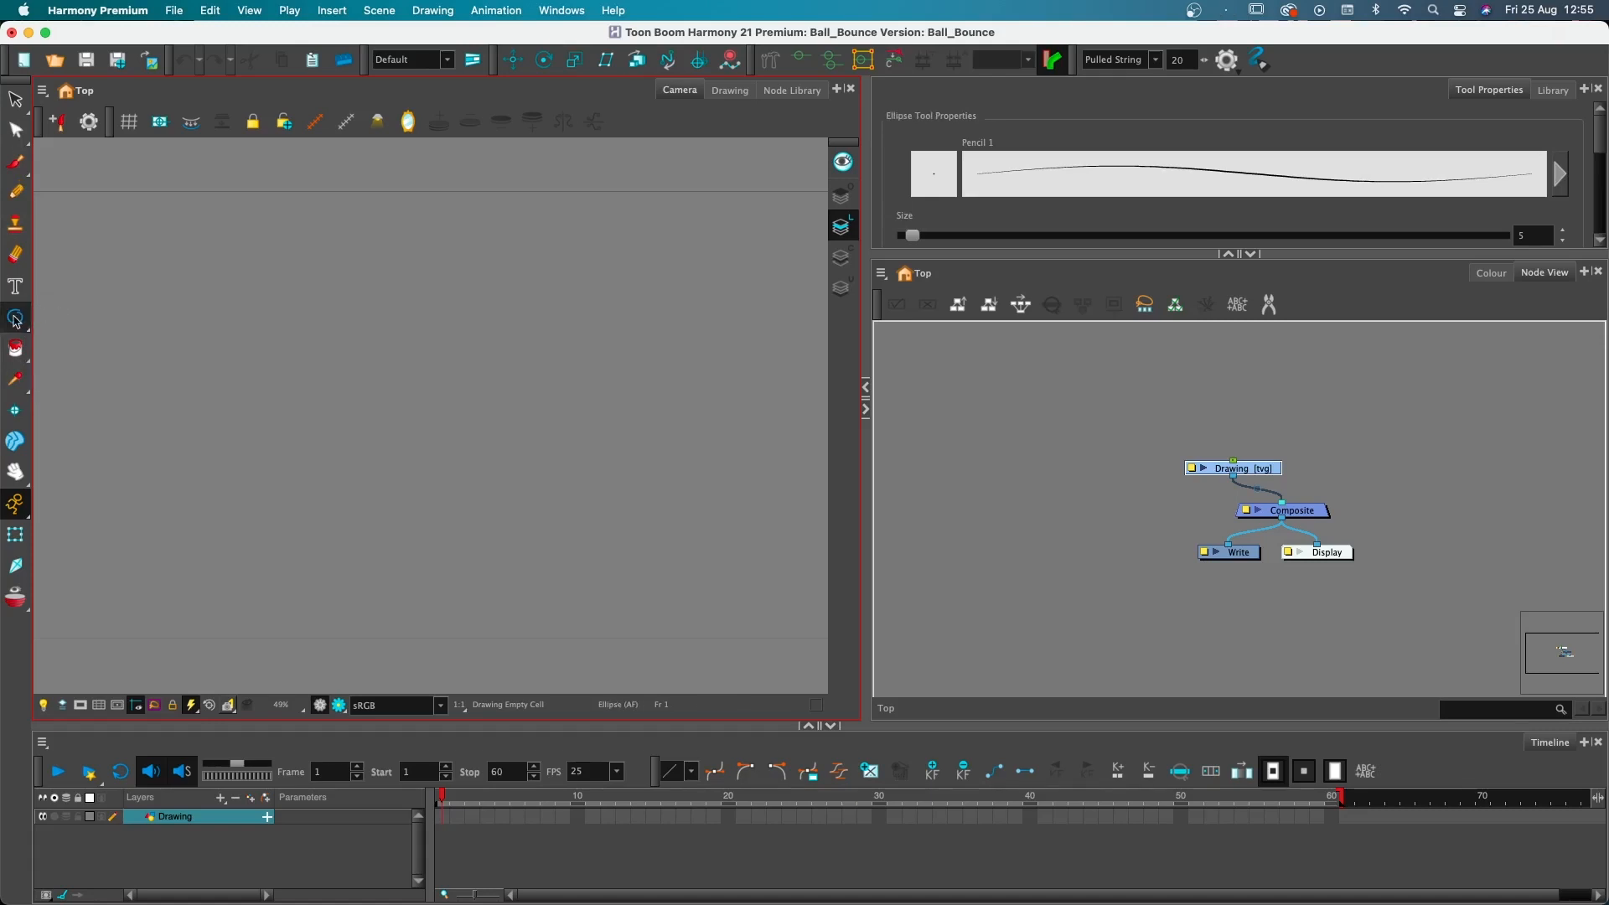
{"action": "left_click", "coordinate": [15, 321]}
{"action": "left_click", "coordinate": [18, 133]}
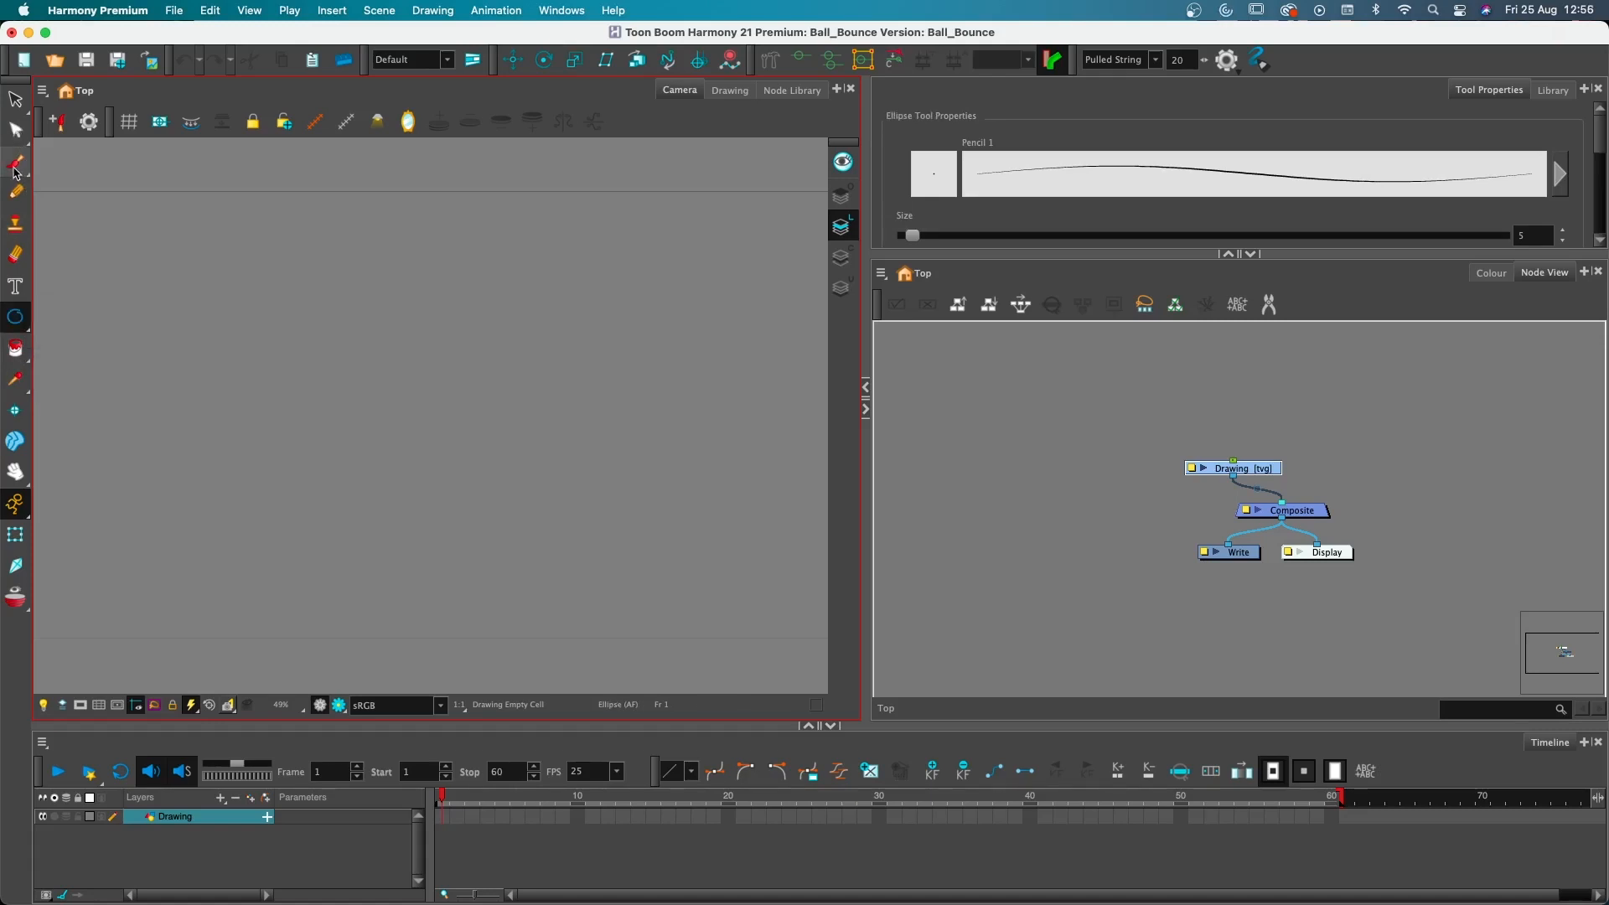
{"action": "left_click", "coordinate": [19, 319]}
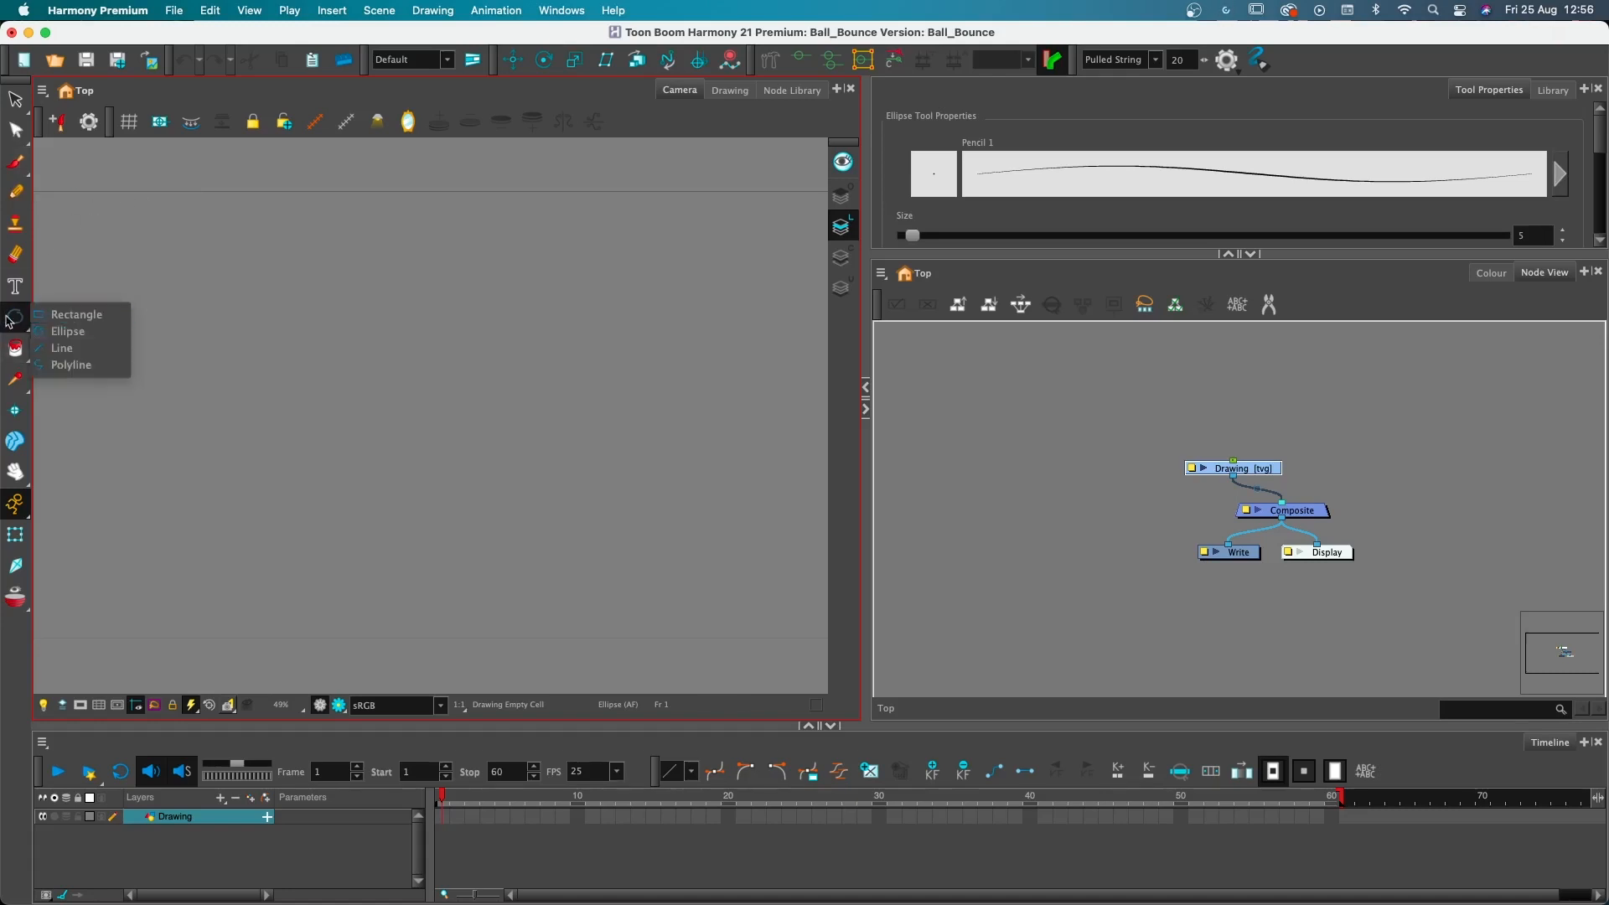
{"action": "left_click", "coordinate": [50, 316]}
{"action": "left_click", "coordinate": [18, 323]}
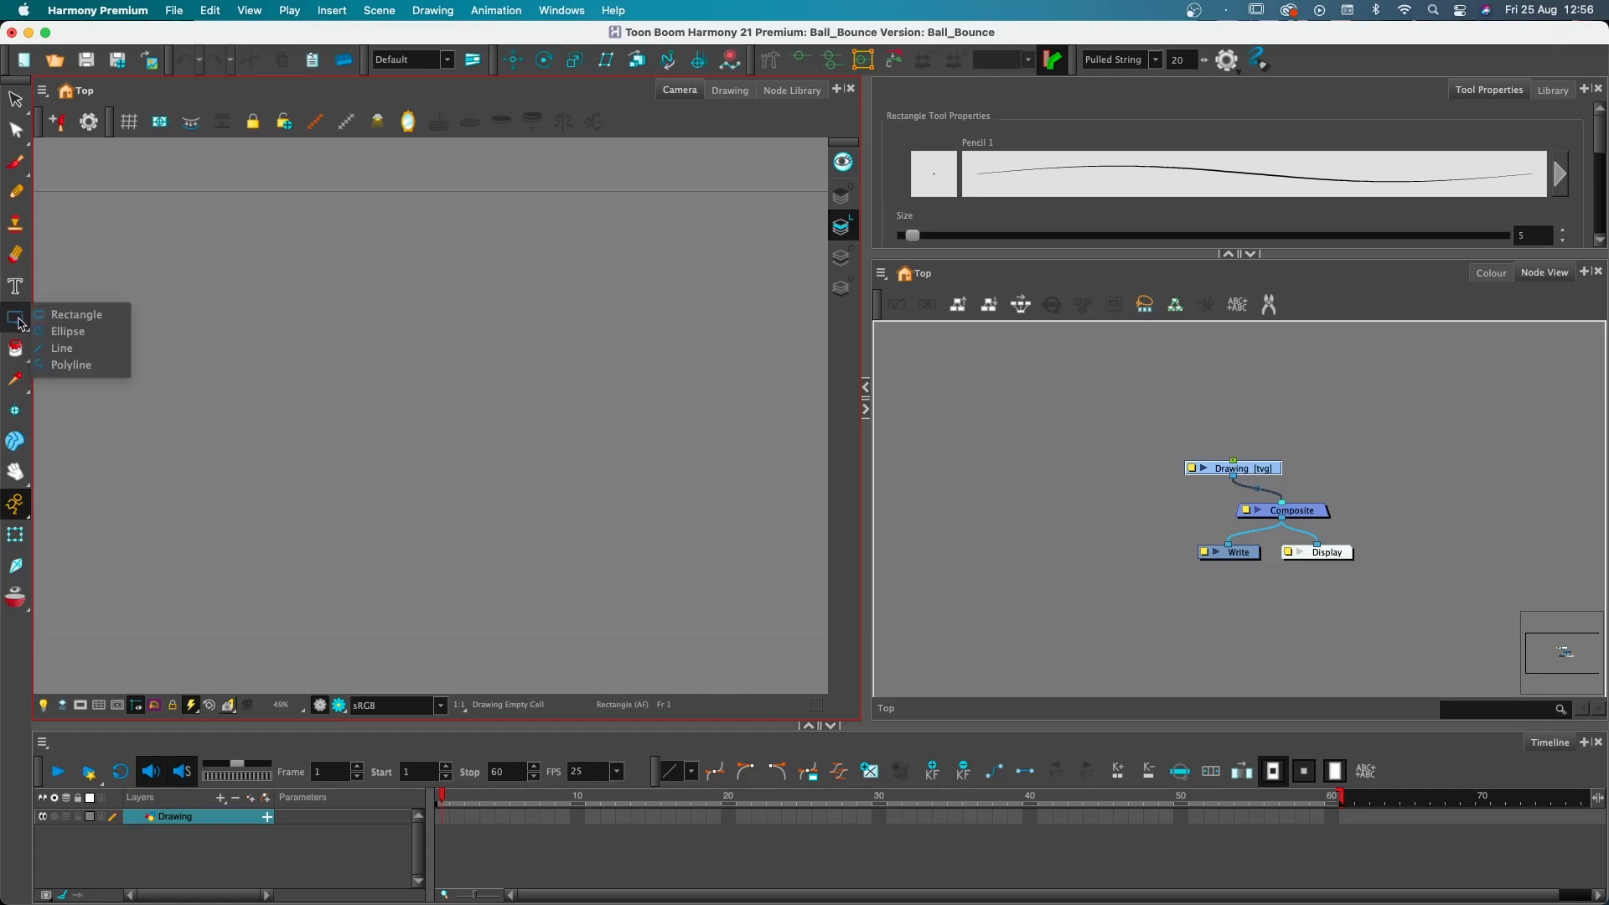
{"action": "left_click", "coordinate": [90, 333]}
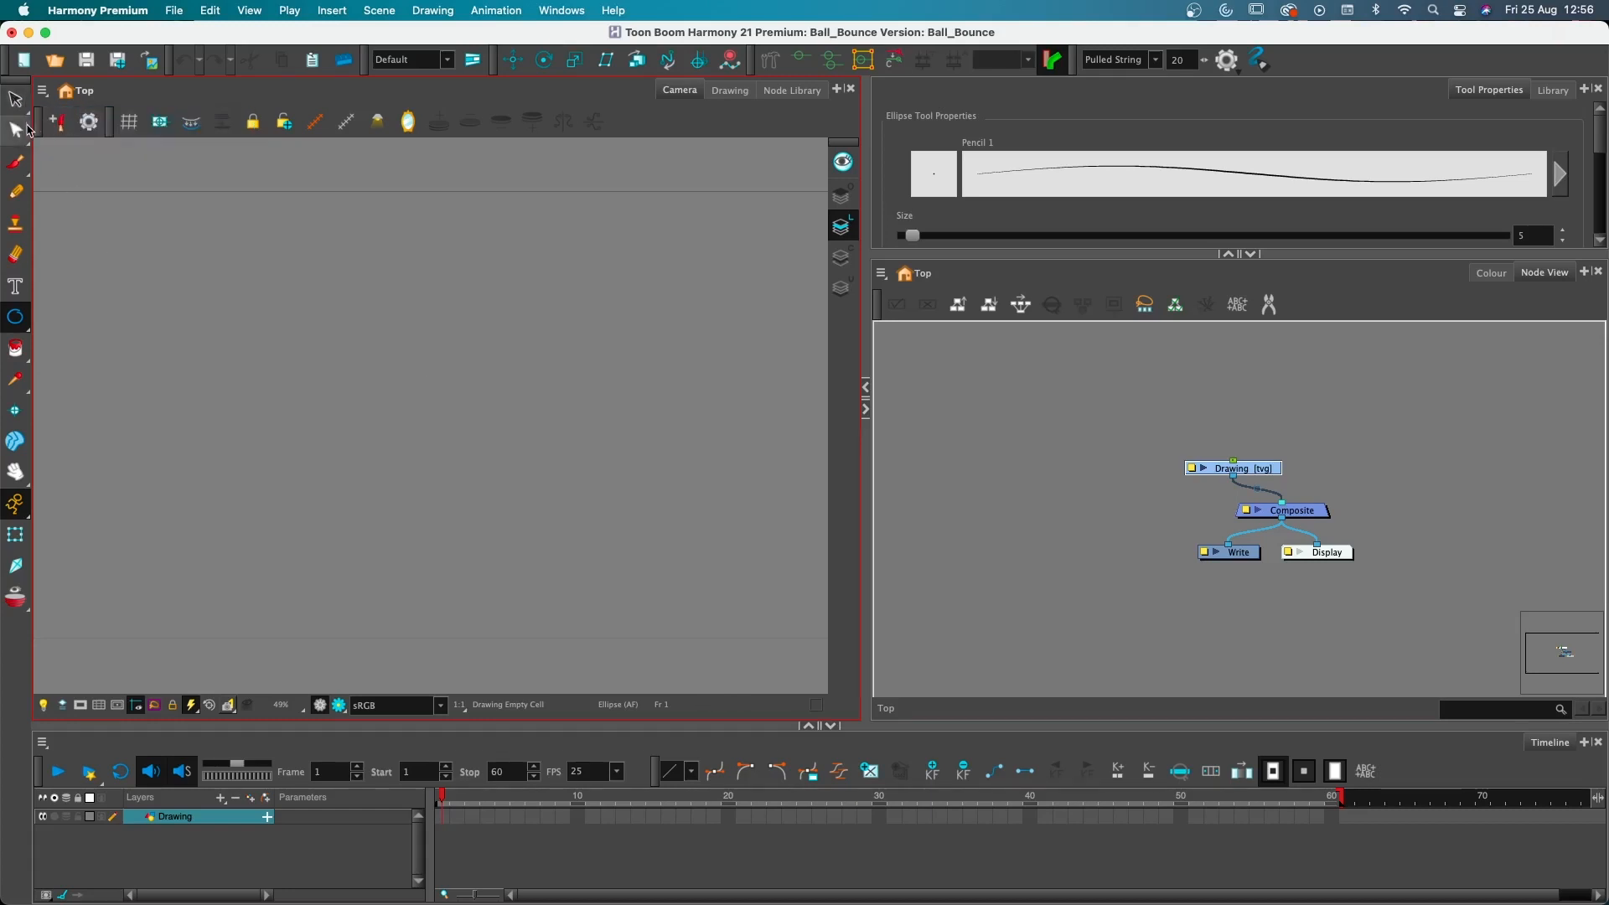
Add a new swatch to the Ball_Bounce palette and give it a bright turquoise-green colour with hue 155
{"action": "left_click", "coordinate": [1078, 528]}
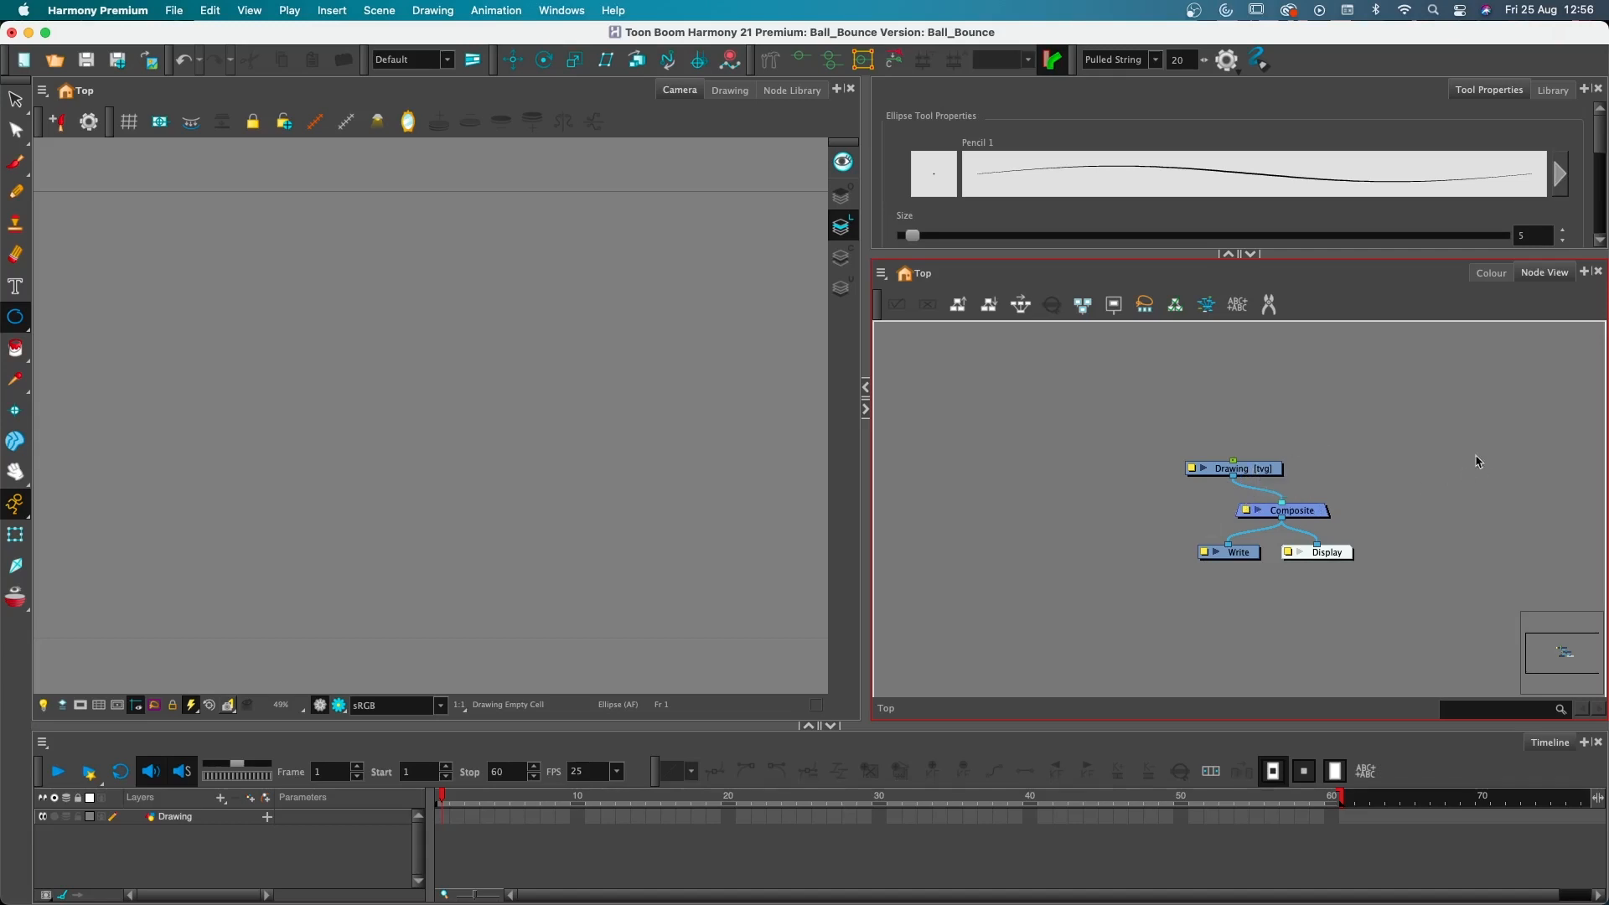
{"action": "left_click", "coordinate": [1493, 274]}
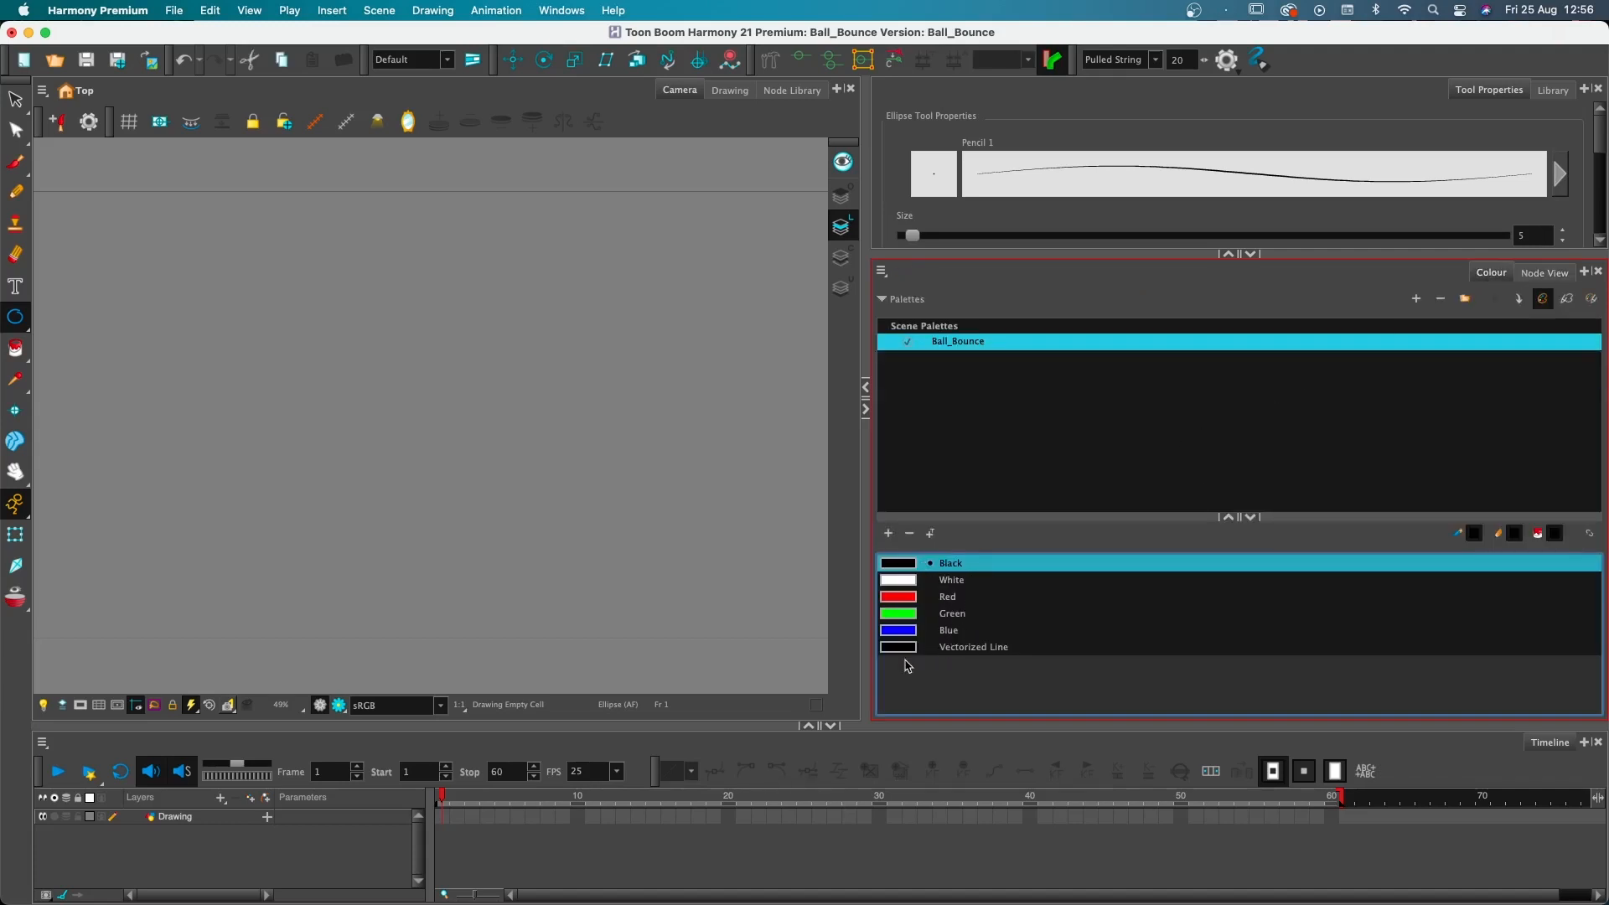
{"action": "left_click", "coordinate": [889, 534]}
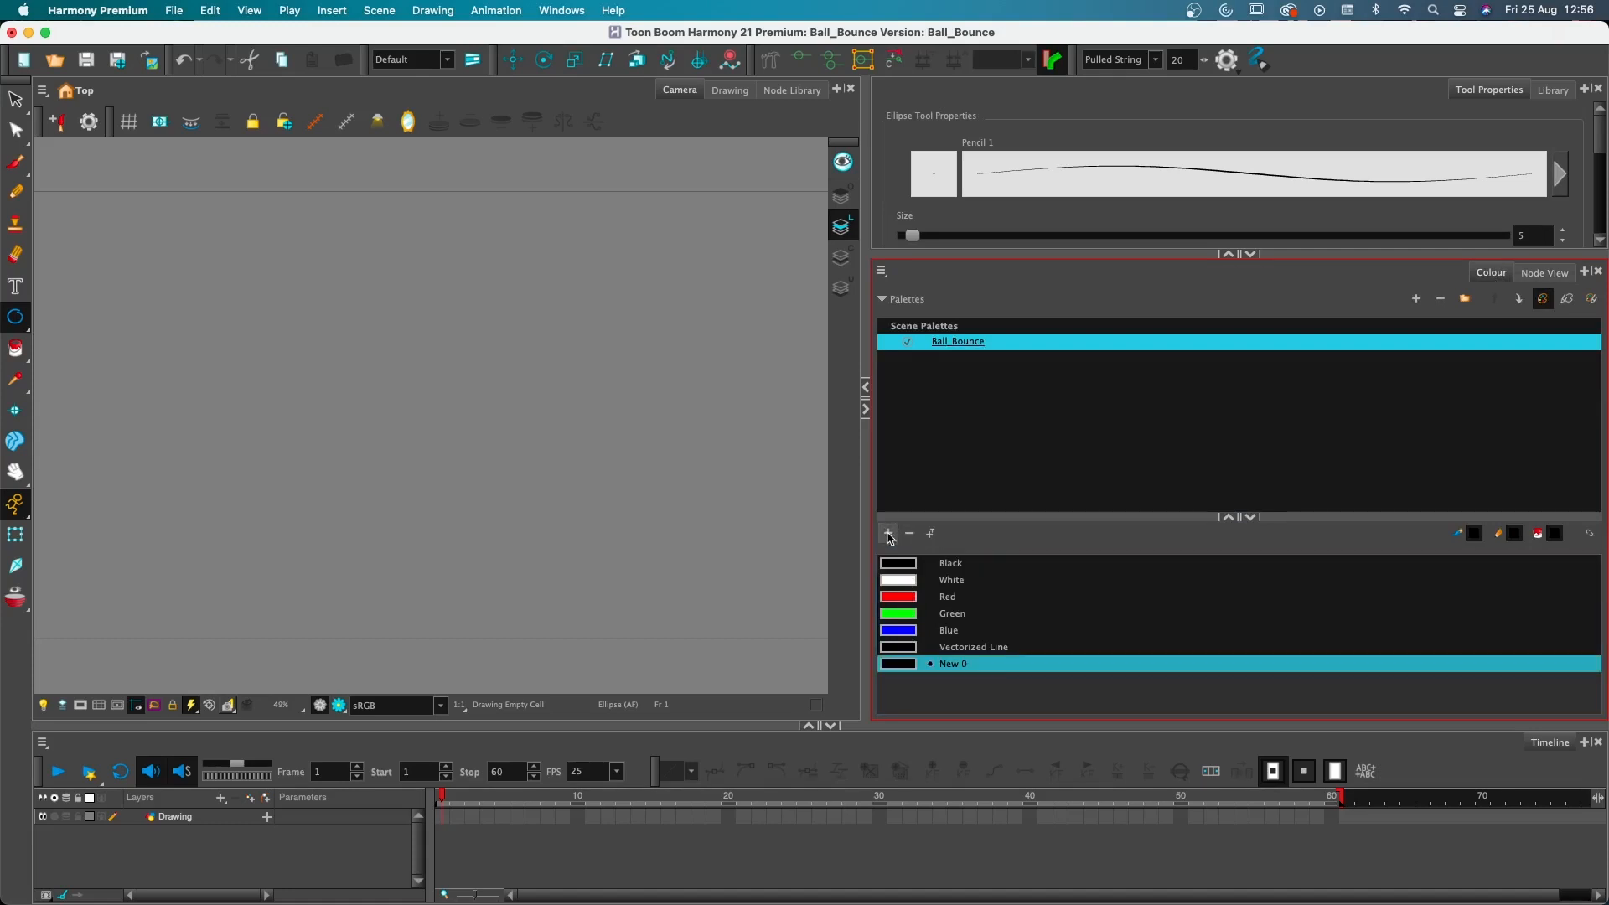
{"action": "double_click", "coordinate": [909, 668]}
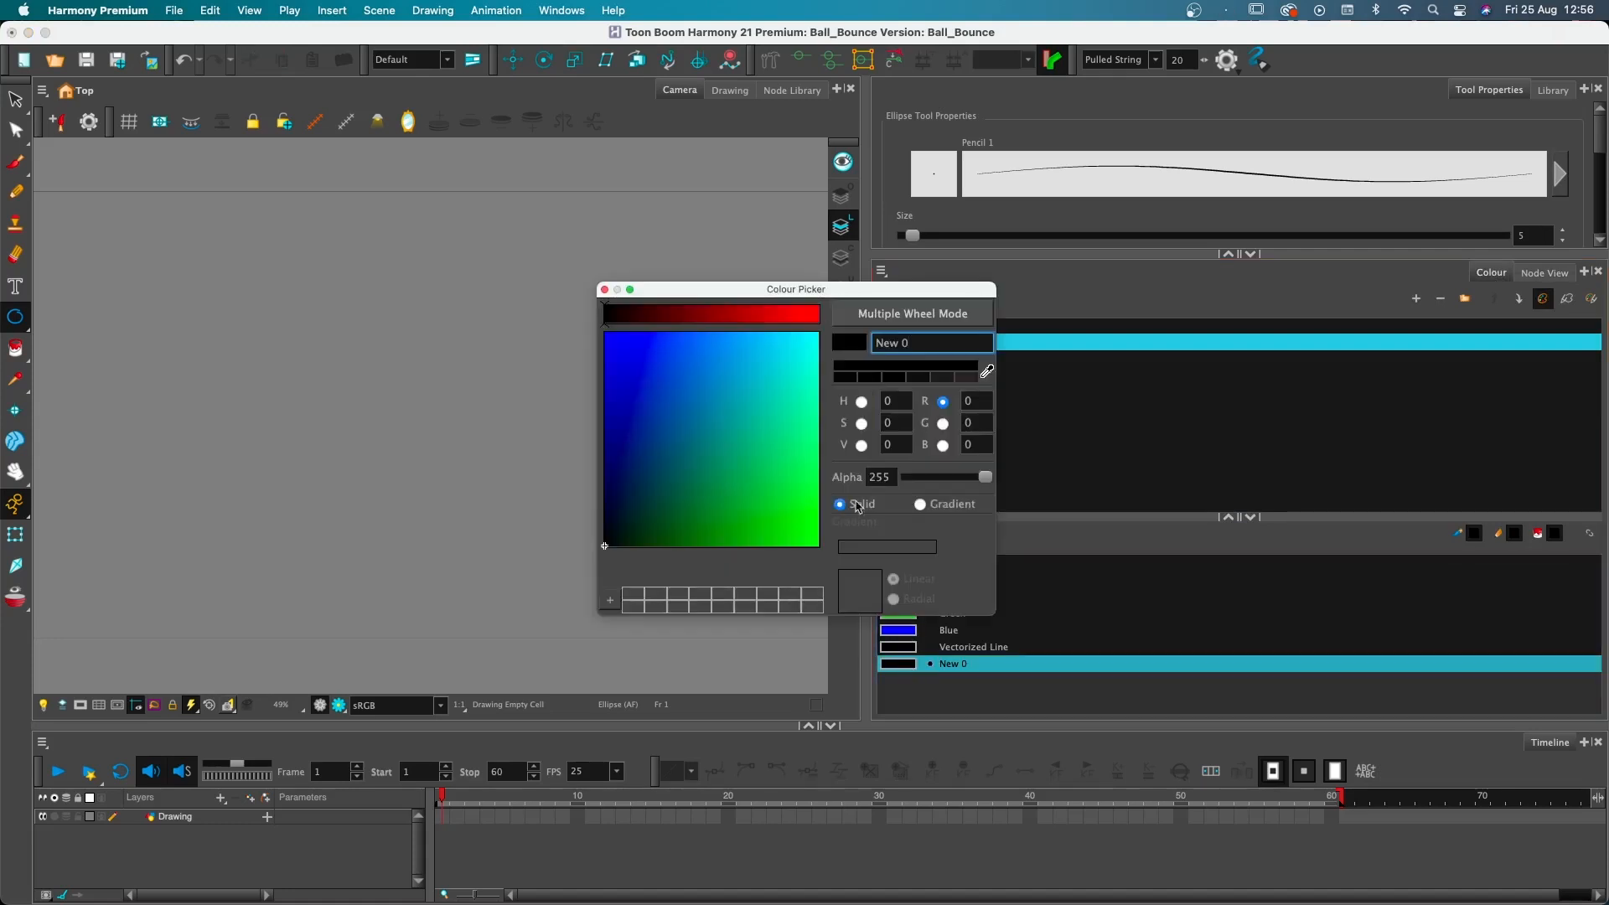
{"action": "left_click", "coordinate": [861, 402]}
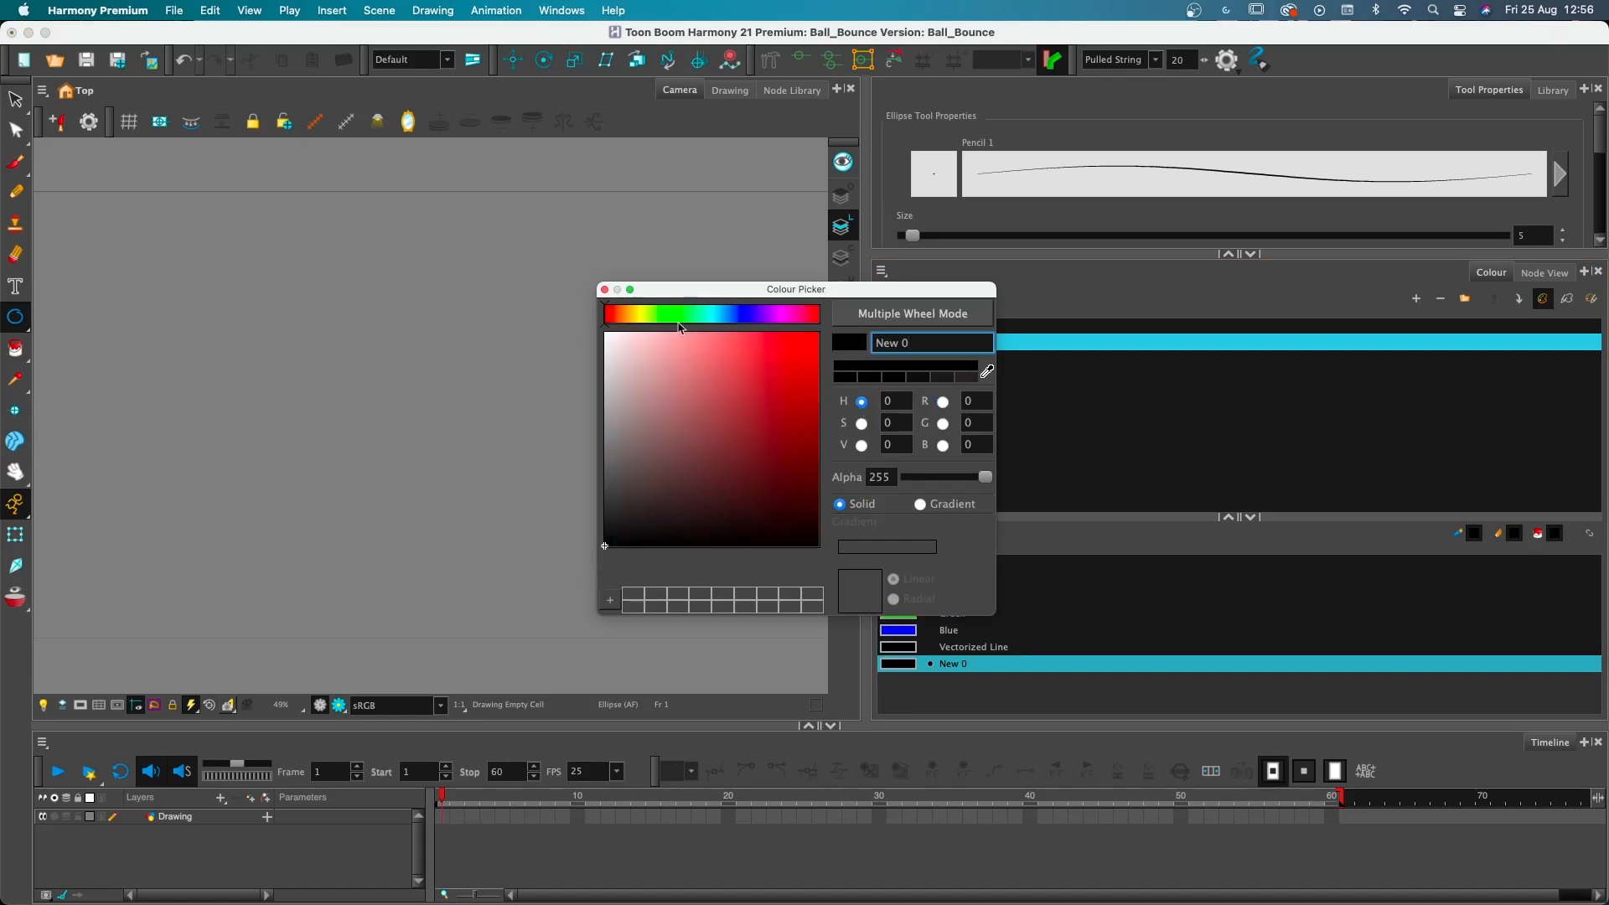
{"action": "mouse_move", "coordinate": [679, 324]}
{"action": "left_mouse_down"}
{"action": "mouse_move", "coordinate": [710, 315]}
{"action": "mouse_move", "coordinate": [697, 316]}
{"action": "left_mouse_up"}
{"action": "left_click", "coordinate": [821, 343]}
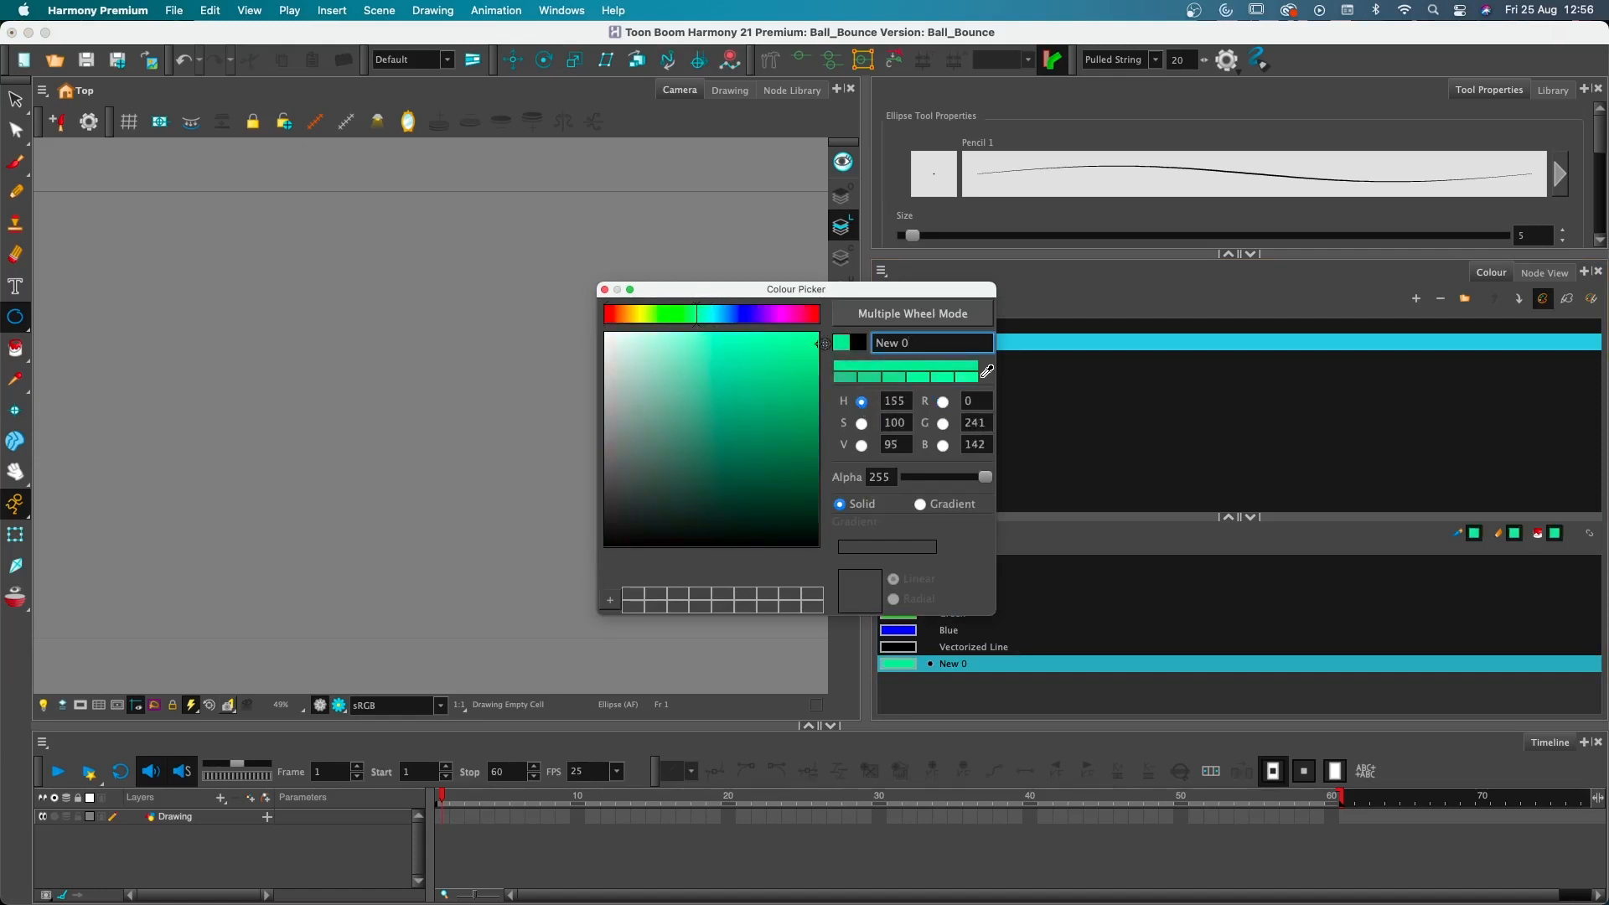
{"action": "left_click", "coordinate": [815, 343]}
{"action": "left_click", "coordinate": [614, 290]}
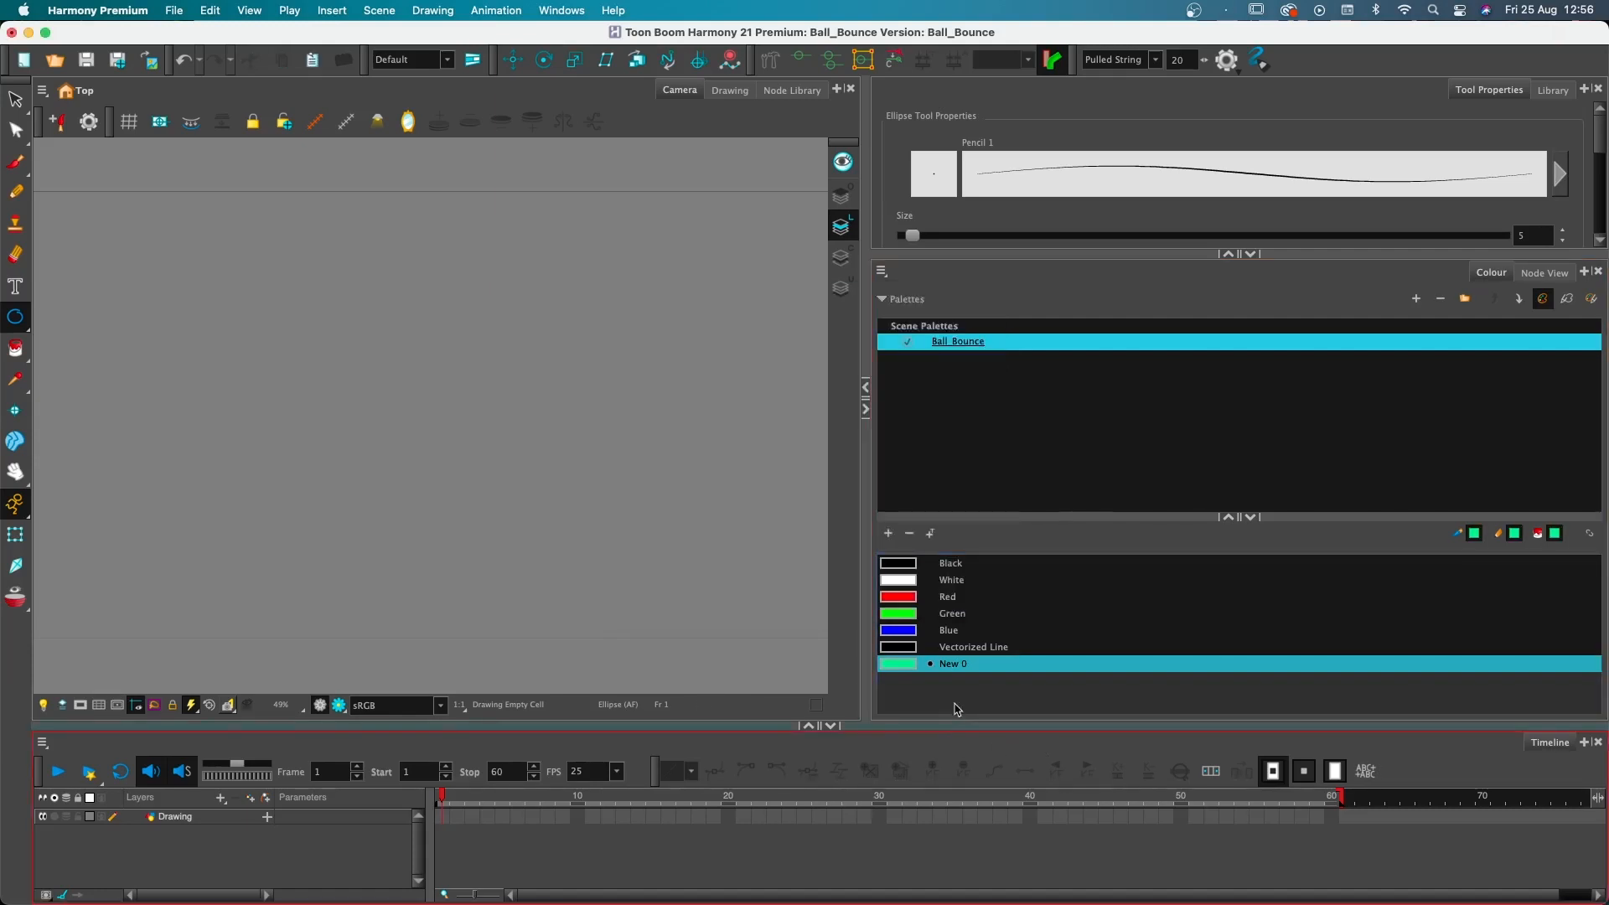
Rename the new turquoise-green swatch Turquoise, and delete it from the palette
{"action": "double_click", "coordinate": [948, 664]}
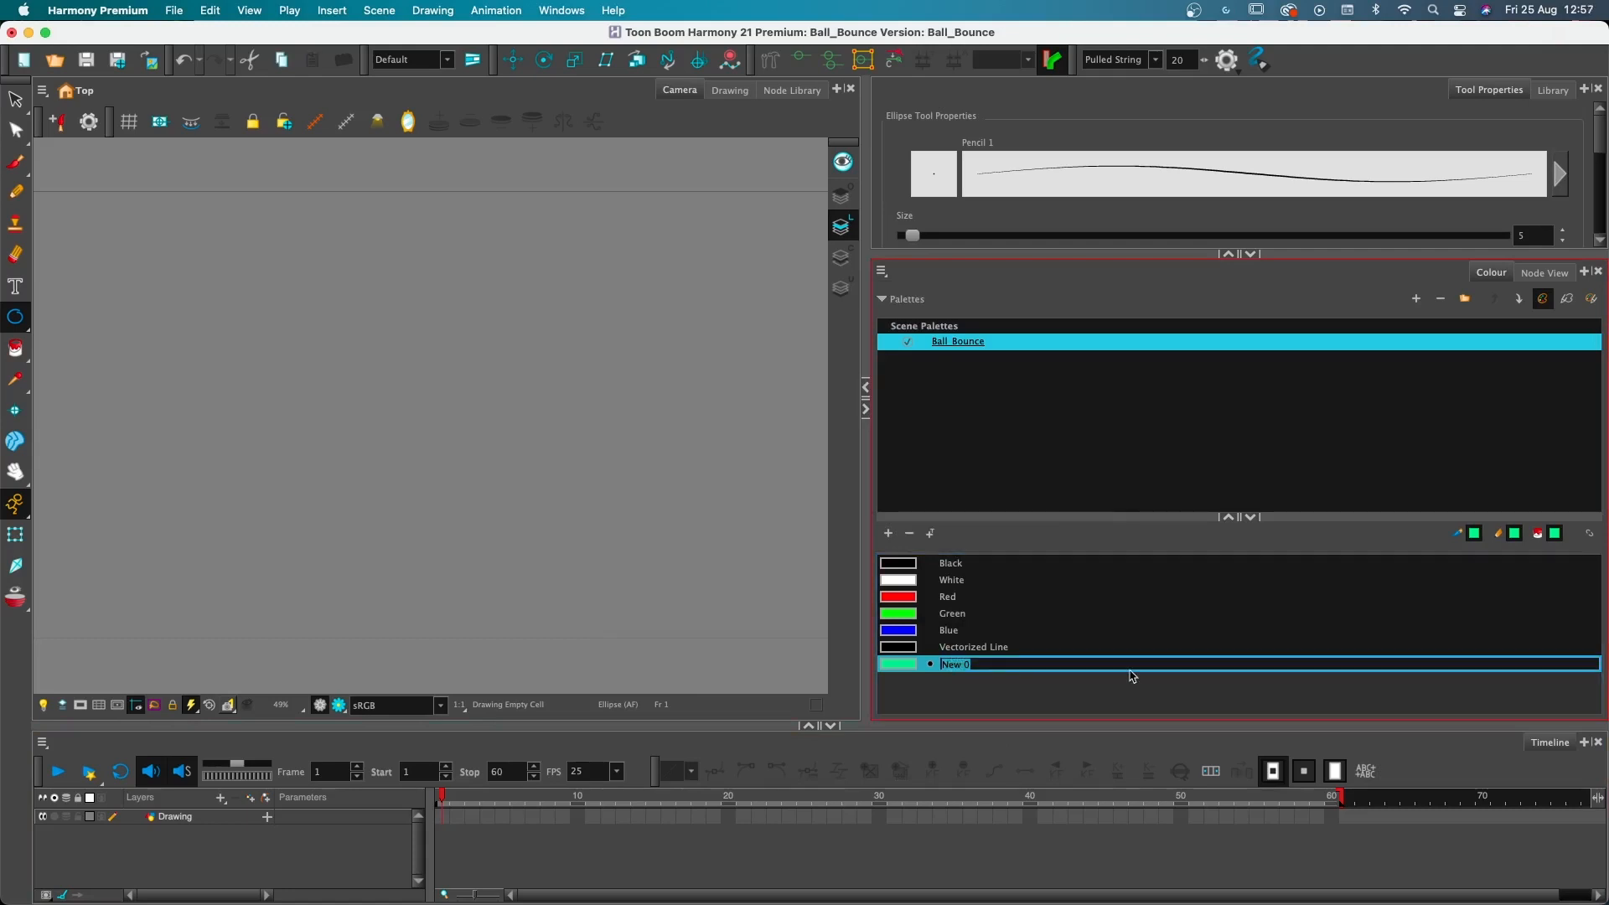
{"action": "type", "text": "Turquoise"}
{"action": "key", "text": "Tab"}
{"action": "left_click", "coordinate": [1058, 653]}
{"action": "left_click", "coordinate": [1052, 665]}
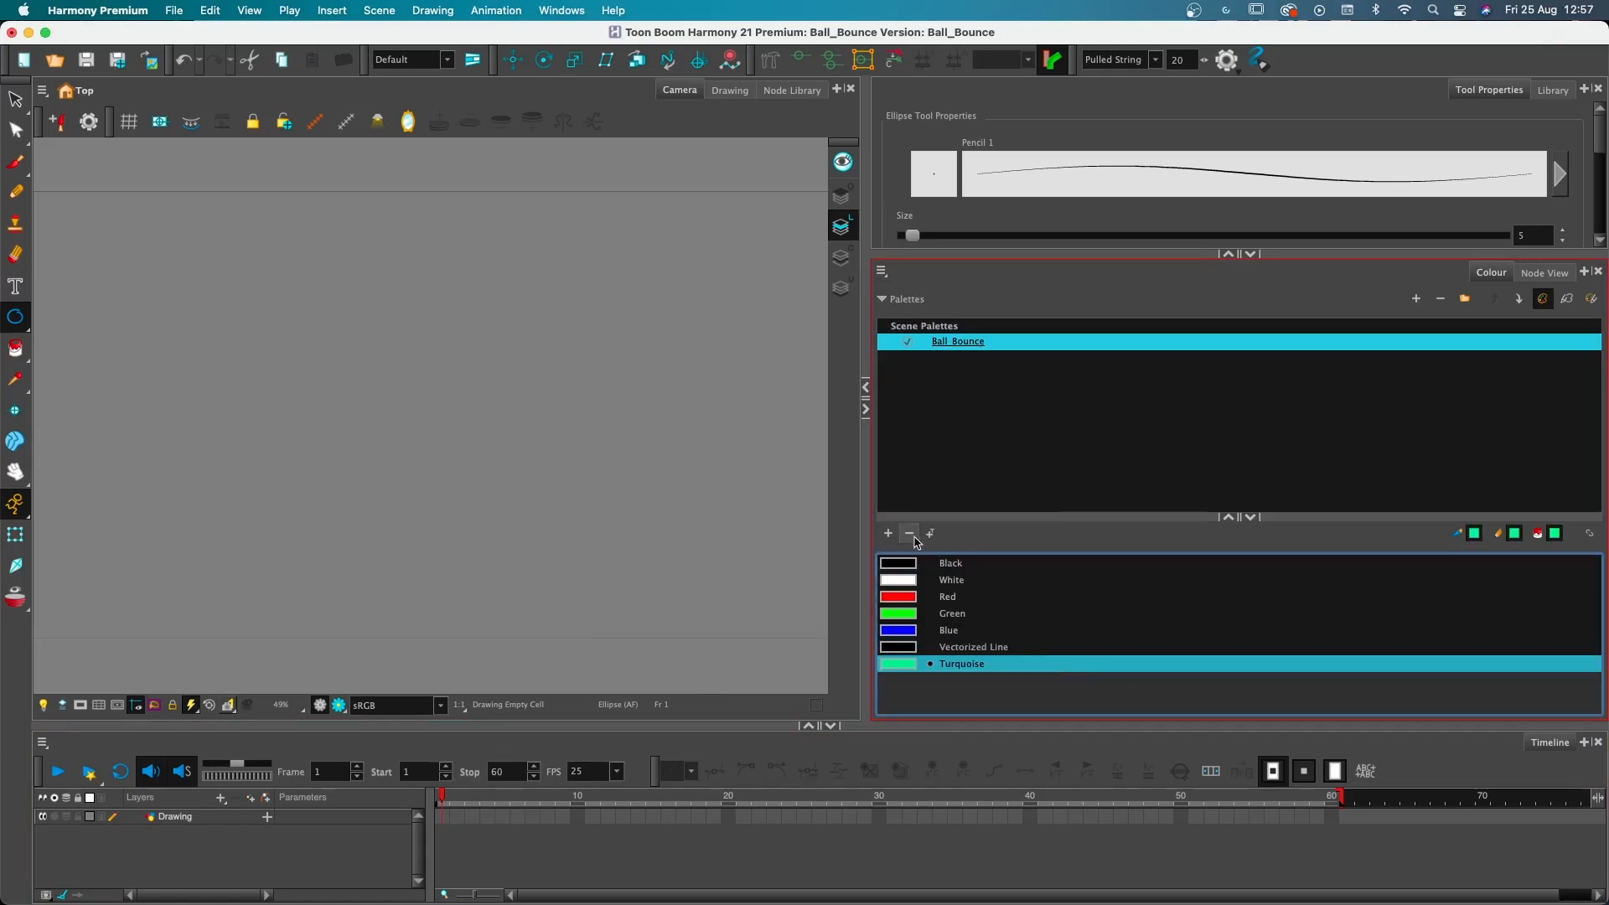
{"action": "left_click", "coordinate": [912, 536]}
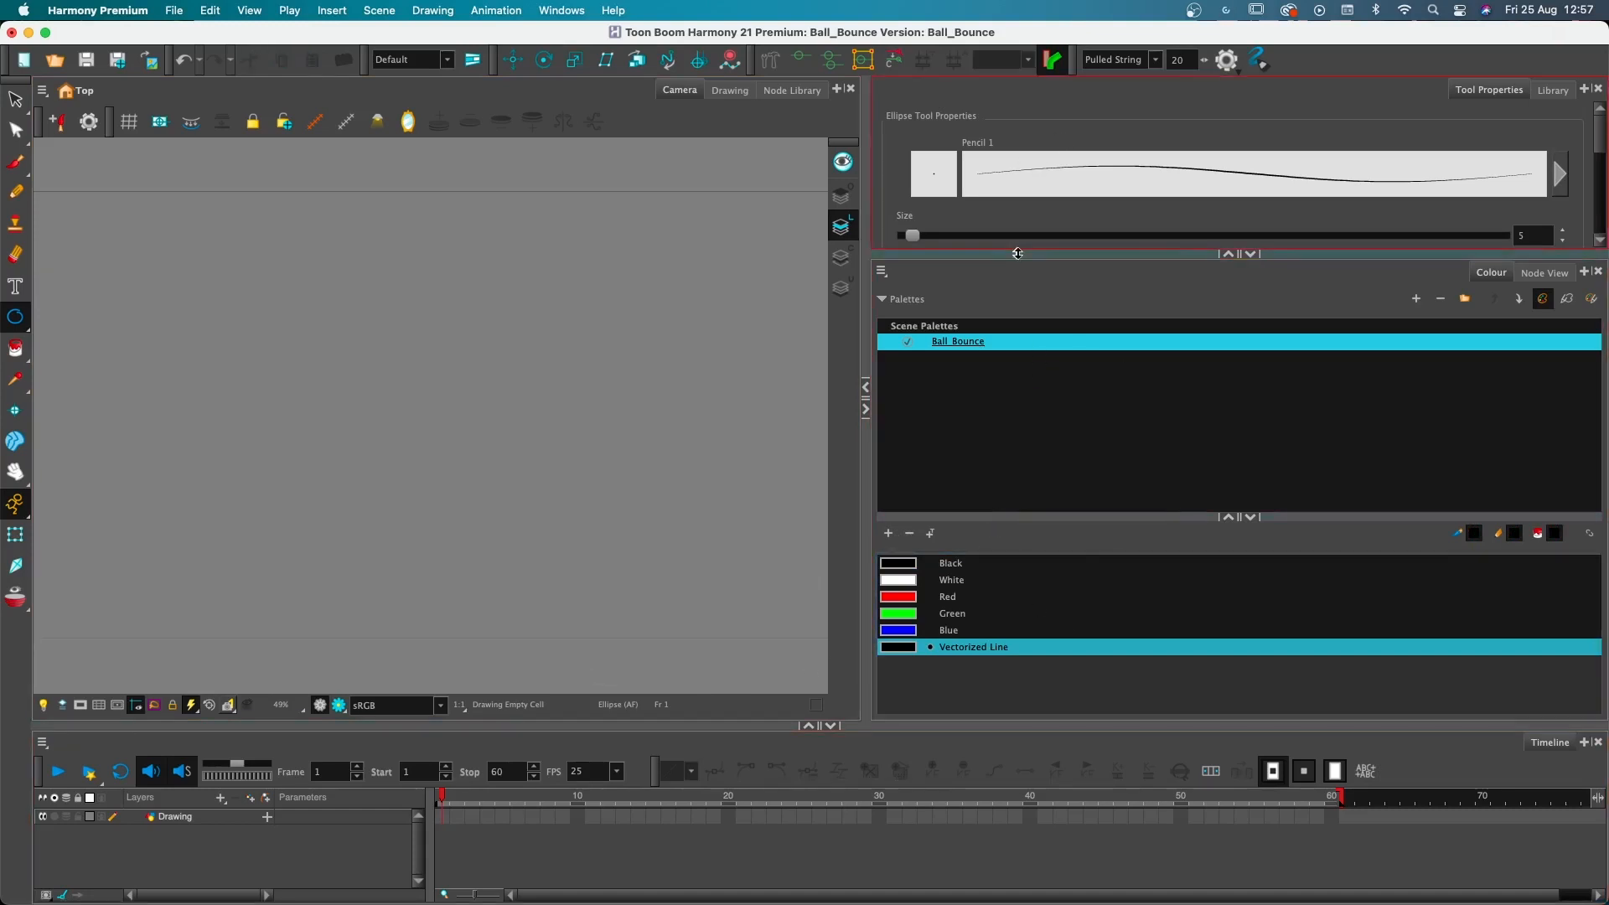
Enlarge the Tool Properties view to show the Ellipse tool's presets and options, and take a brief look at the Library
{"action": "left_click_drag", "start_coordinate": [1020, 251], "coordinate": [1034, 486]}
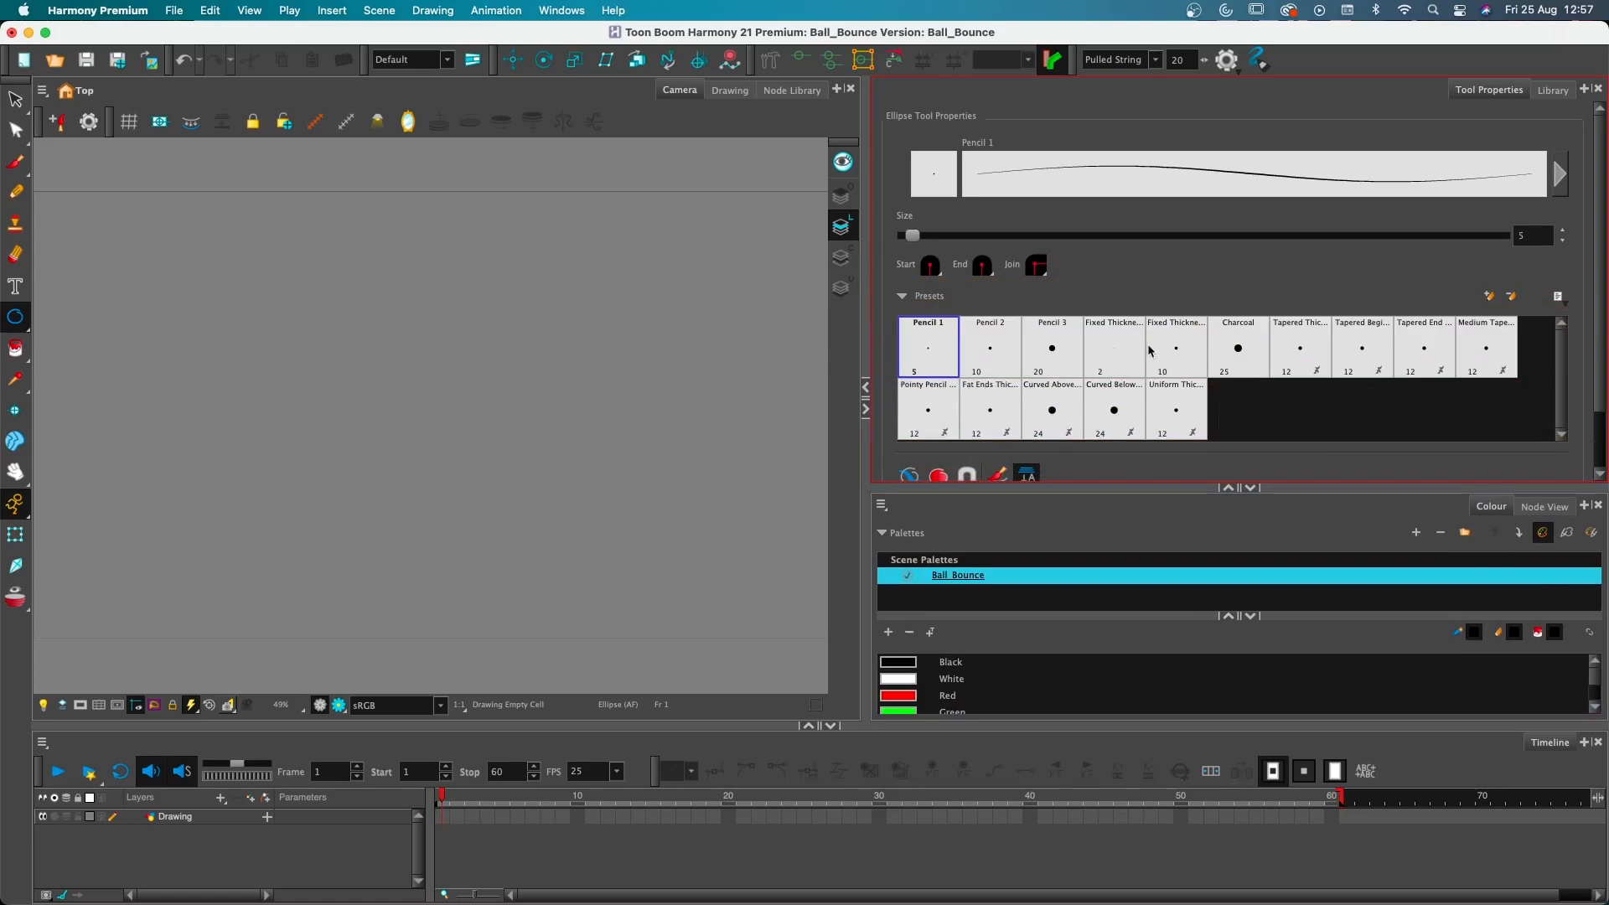
{"action": "scroll", "coordinate": [1150, 351], "scroll_direction": "down", "scroll_amount": 3}
{"action": "scroll", "coordinate": [1114, 325], "scroll_direction": "up", "scroll_amount": 3}
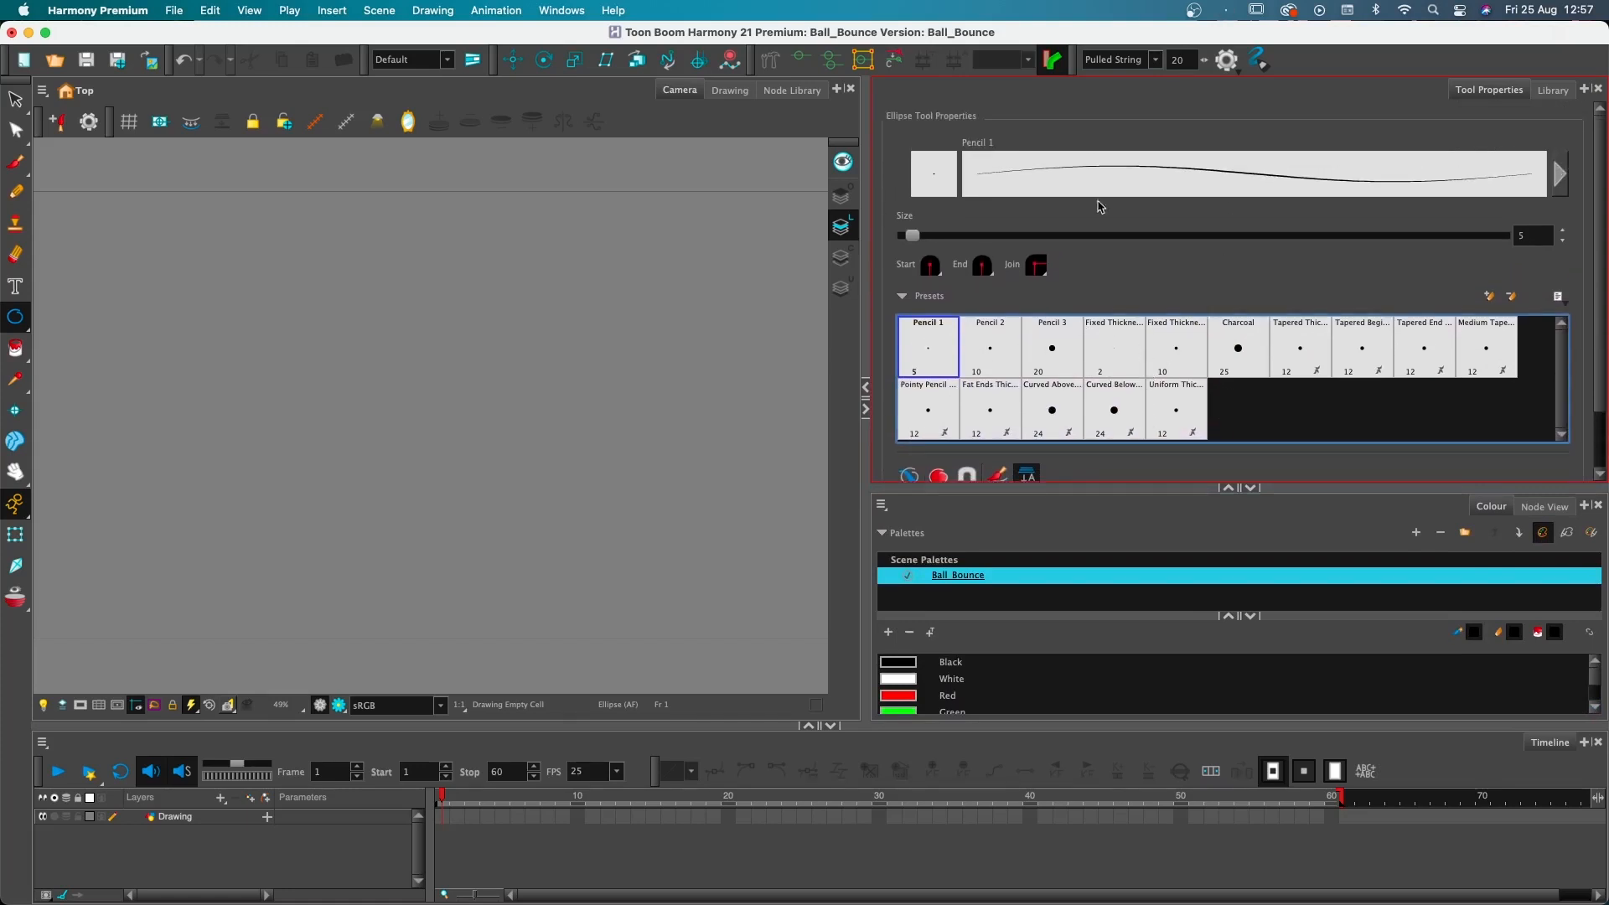
{"action": "scroll", "coordinate": [1063, 319], "scroll_direction": "down", "scroll_amount": 1}
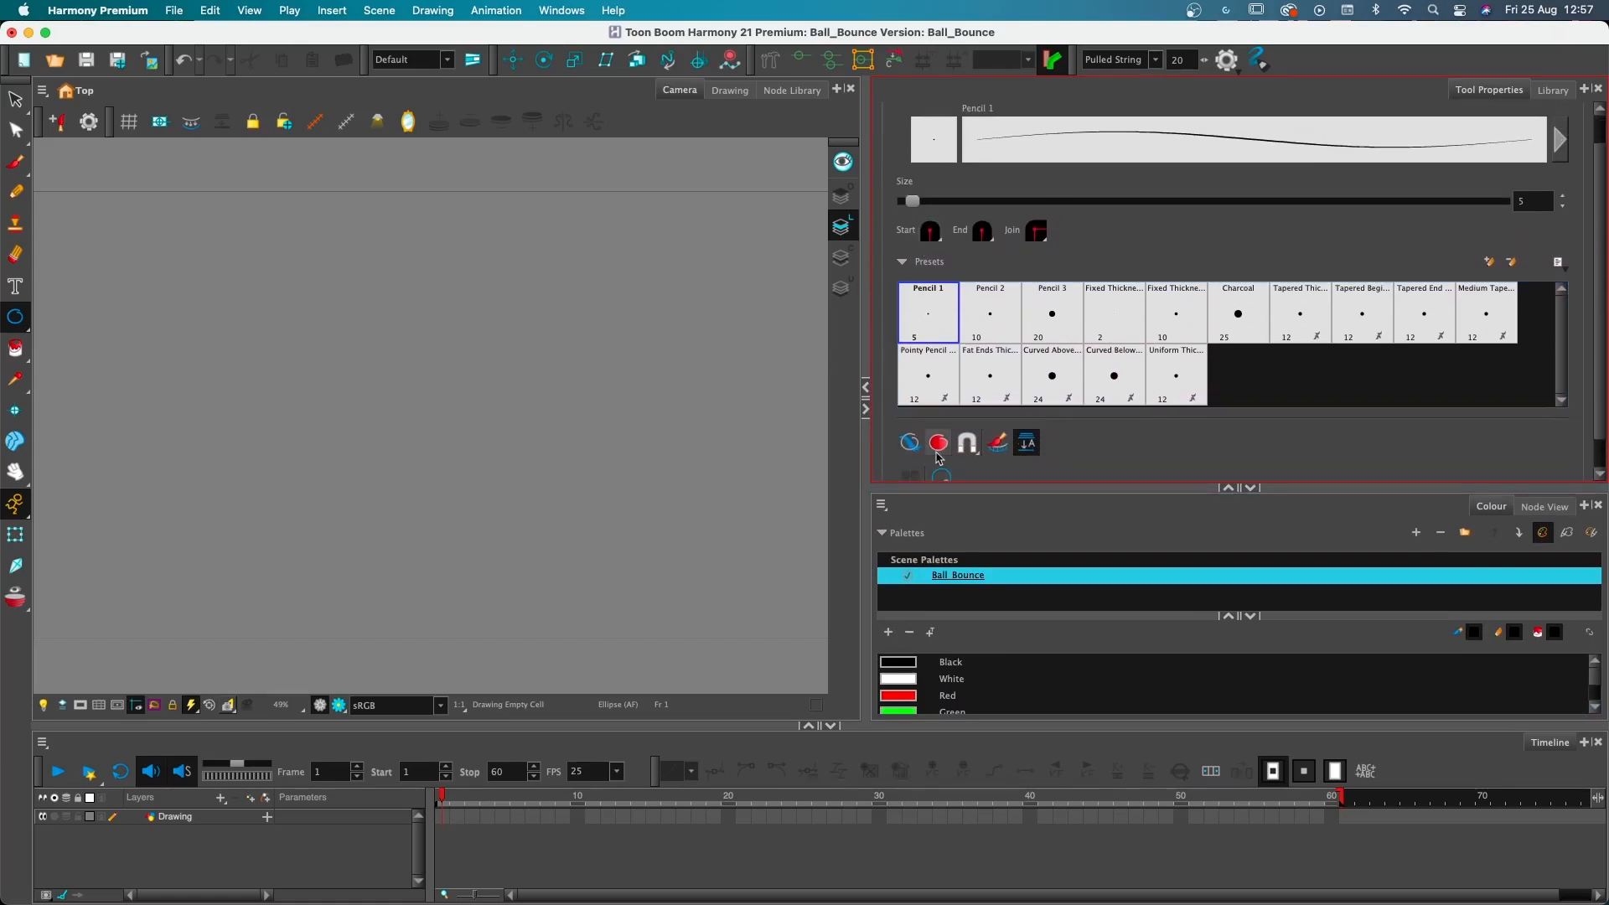
{"action": "left_click", "coordinate": [1553, 90]}
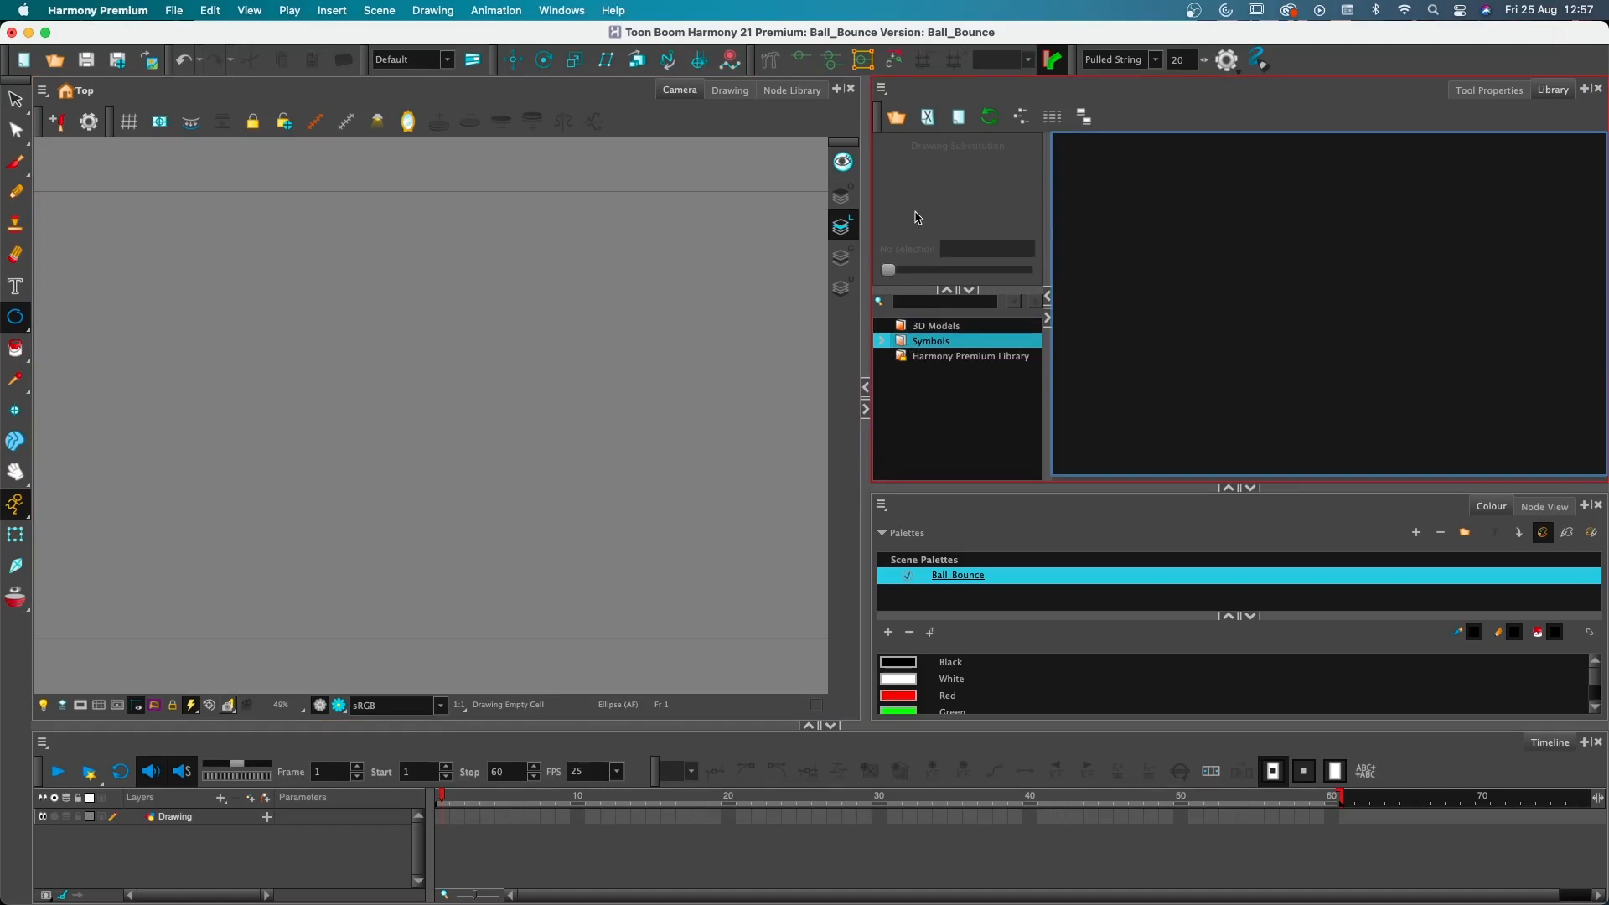
{"action": "left_click", "coordinate": [1490, 90]}
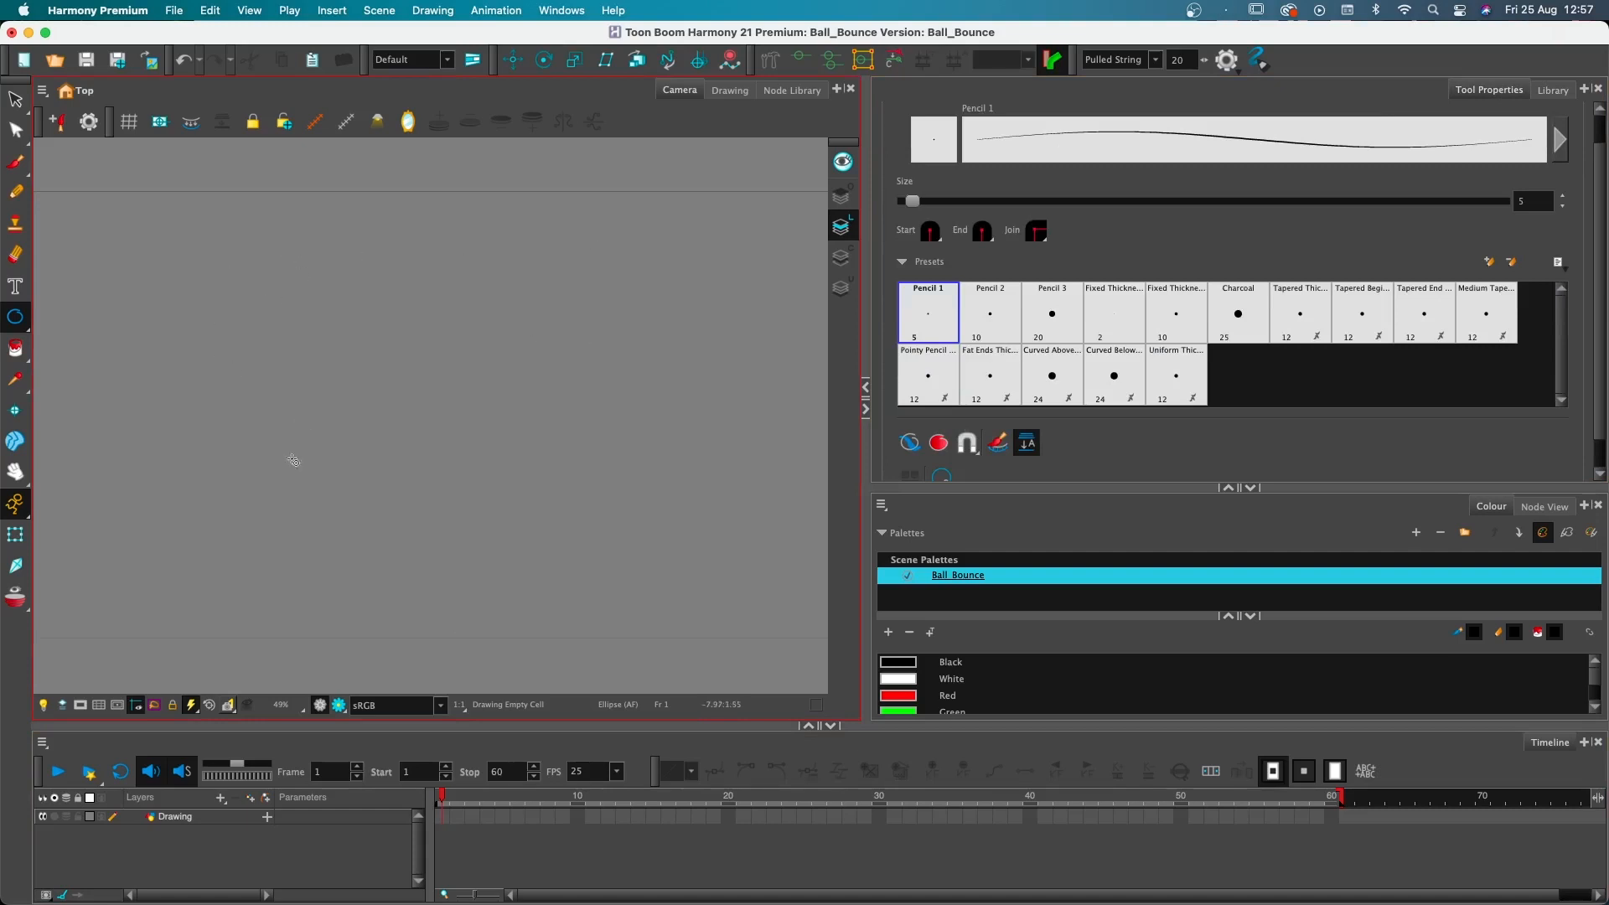
Select the Drawing layer and save the scene
{"action": "scroll", "coordinate": [363, 511], "scroll_direction": "down", "scroll_amount": 3}
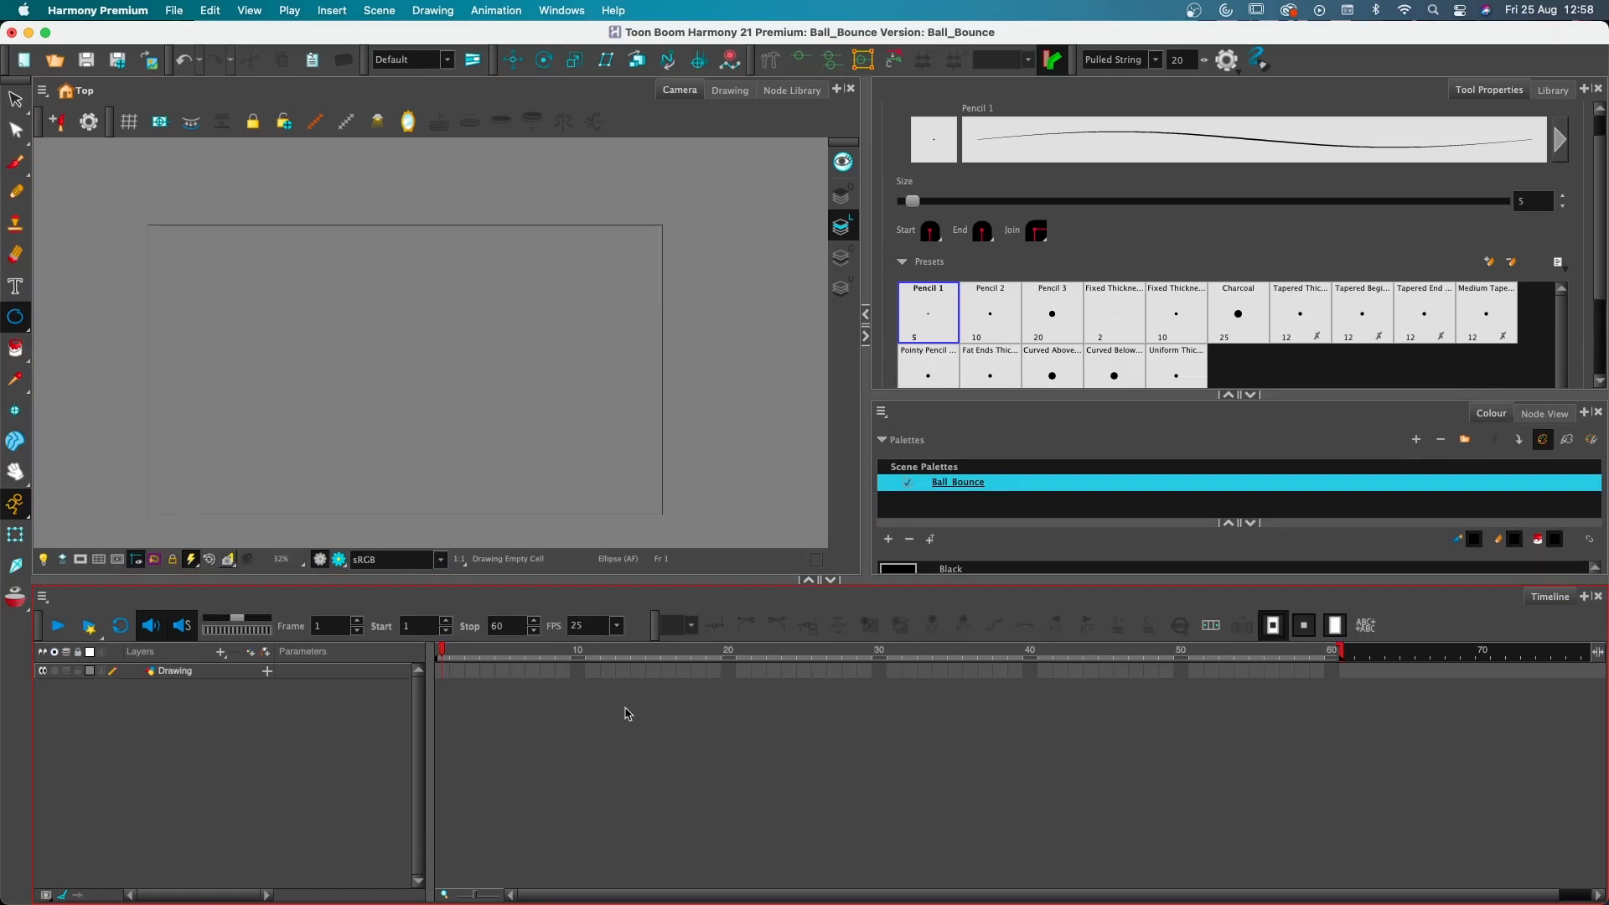
{"action": "left_click", "coordinate": [155, 675]}
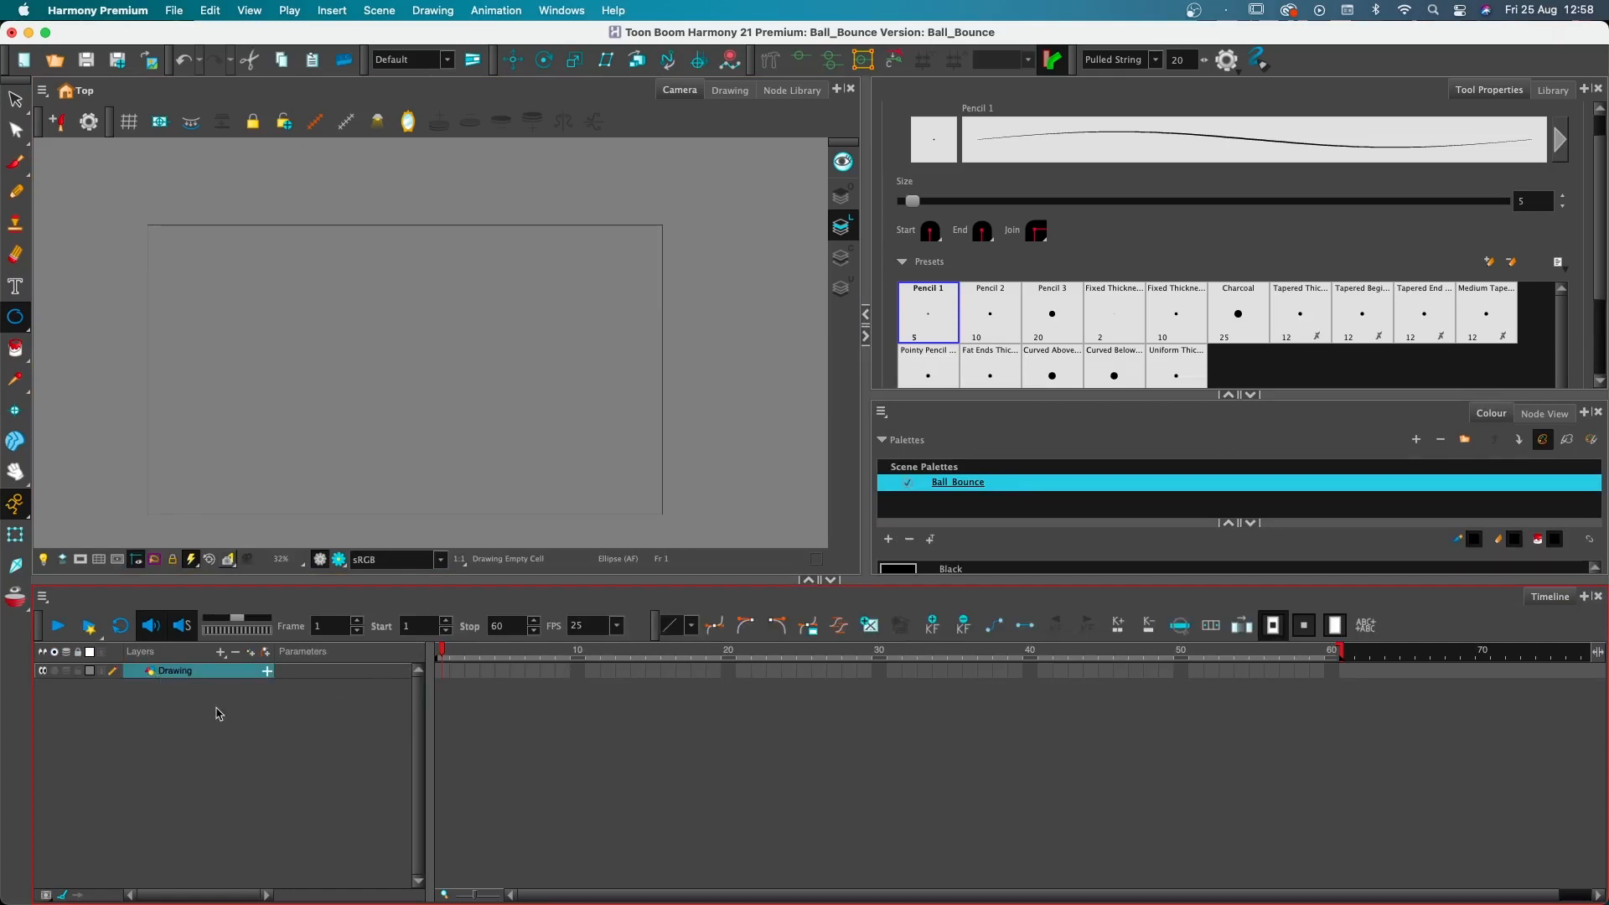
{"action": "key", "text": "super+s"}
Rename the Drawing layer as Ball
{"action": "mouse_move", "coordinate": [505, 660]}
{"action": "left_mouse_down"}
{"action": "mouse_move", "coordinate": [526, 662]}
{"action": "mouse_move", "coordinate": [428, 662]}
{"action": "left_mouse_up"}
{"action": "left_click", "coordinate": [153, 715]}
{"action": "left_click", "coordinate": [179, 670]}
{"action": "left_click", "coordinate": [178, 712]}
{"action": "left_click", "coordinate": [186, 675]}
{"action": "double_click", "coordinate": [191, 673]}
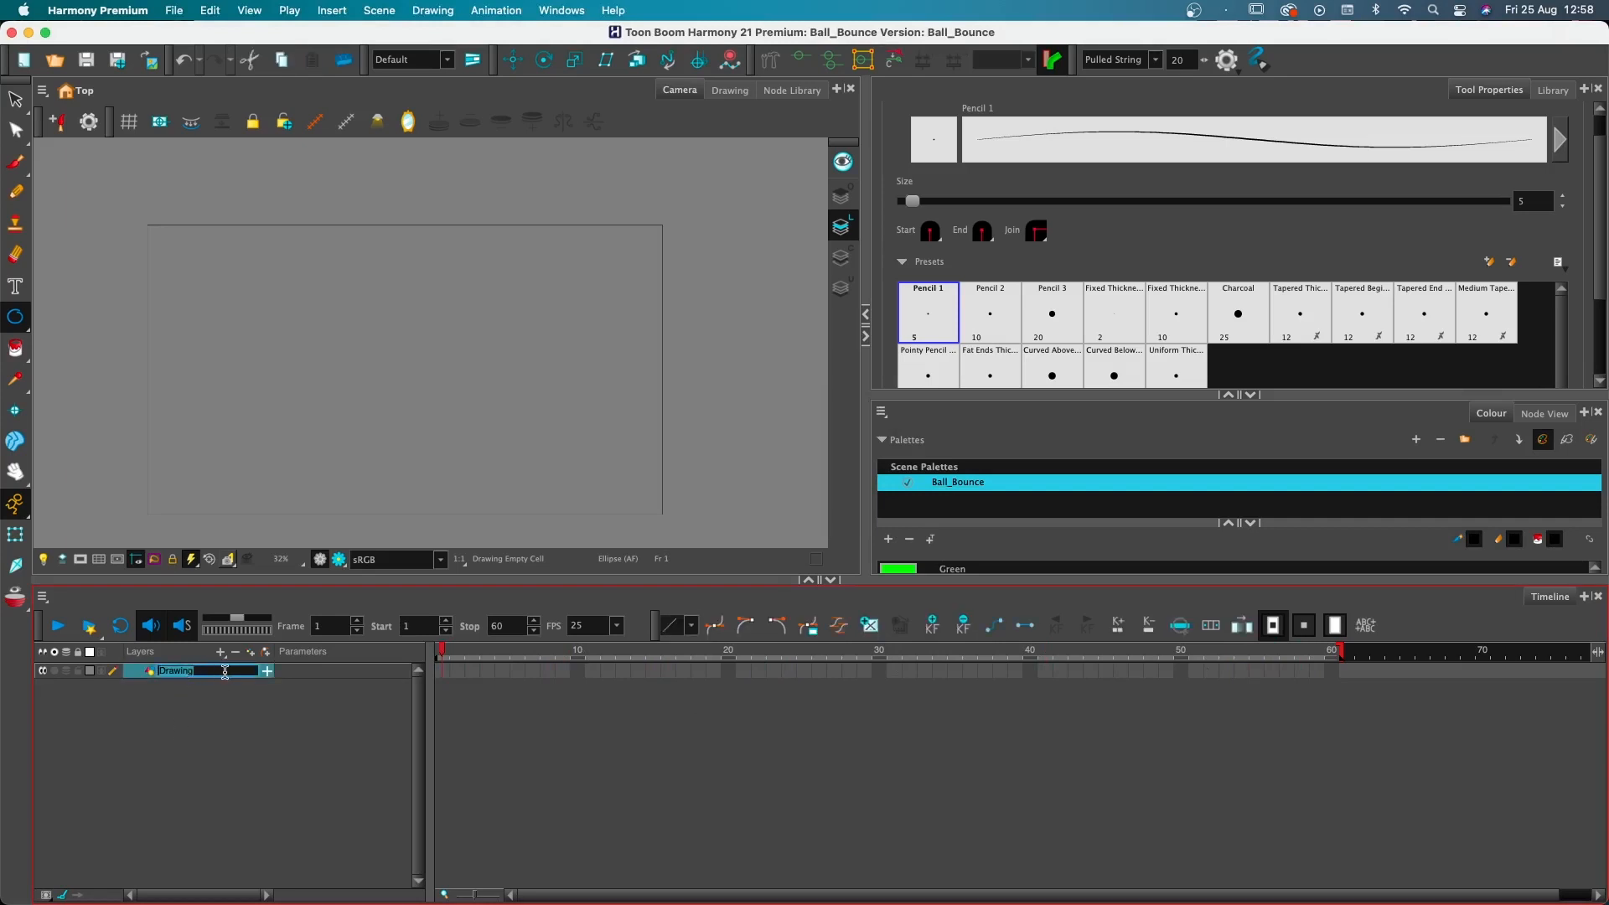
{"action": "type", "text": "Ball"}
{"action": "key", "text": "Return"}
Create an empty drawing at frame 1 of the Ball layer
{"action": "left_click", "coordinate": [442, 675]}
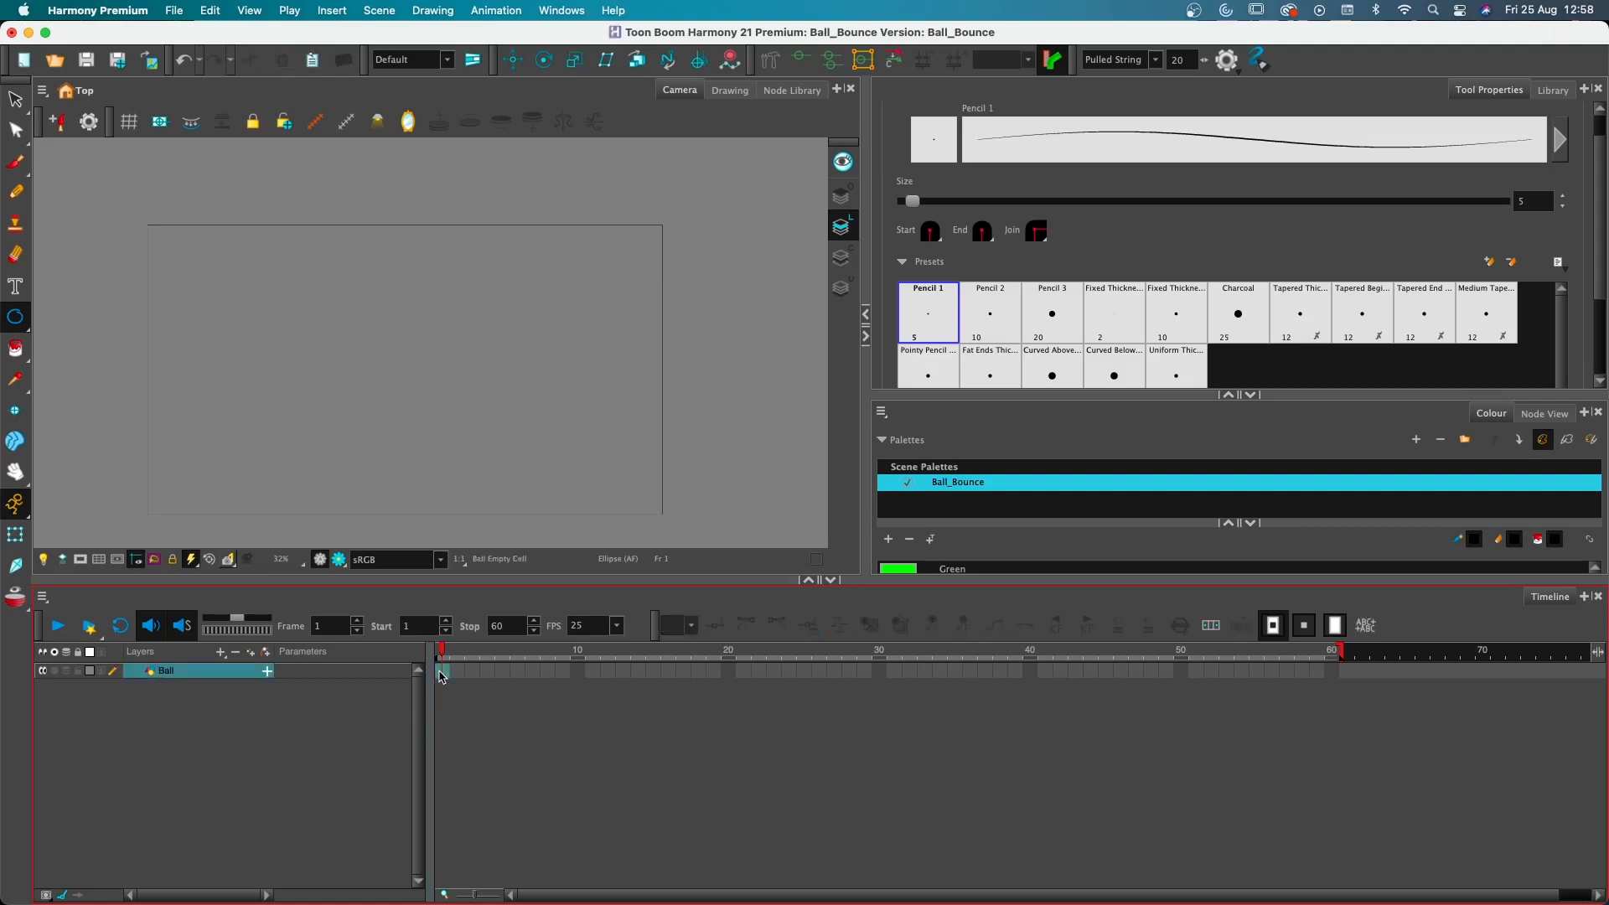
{"action": "left_click", "coordinate": [488, 674]}
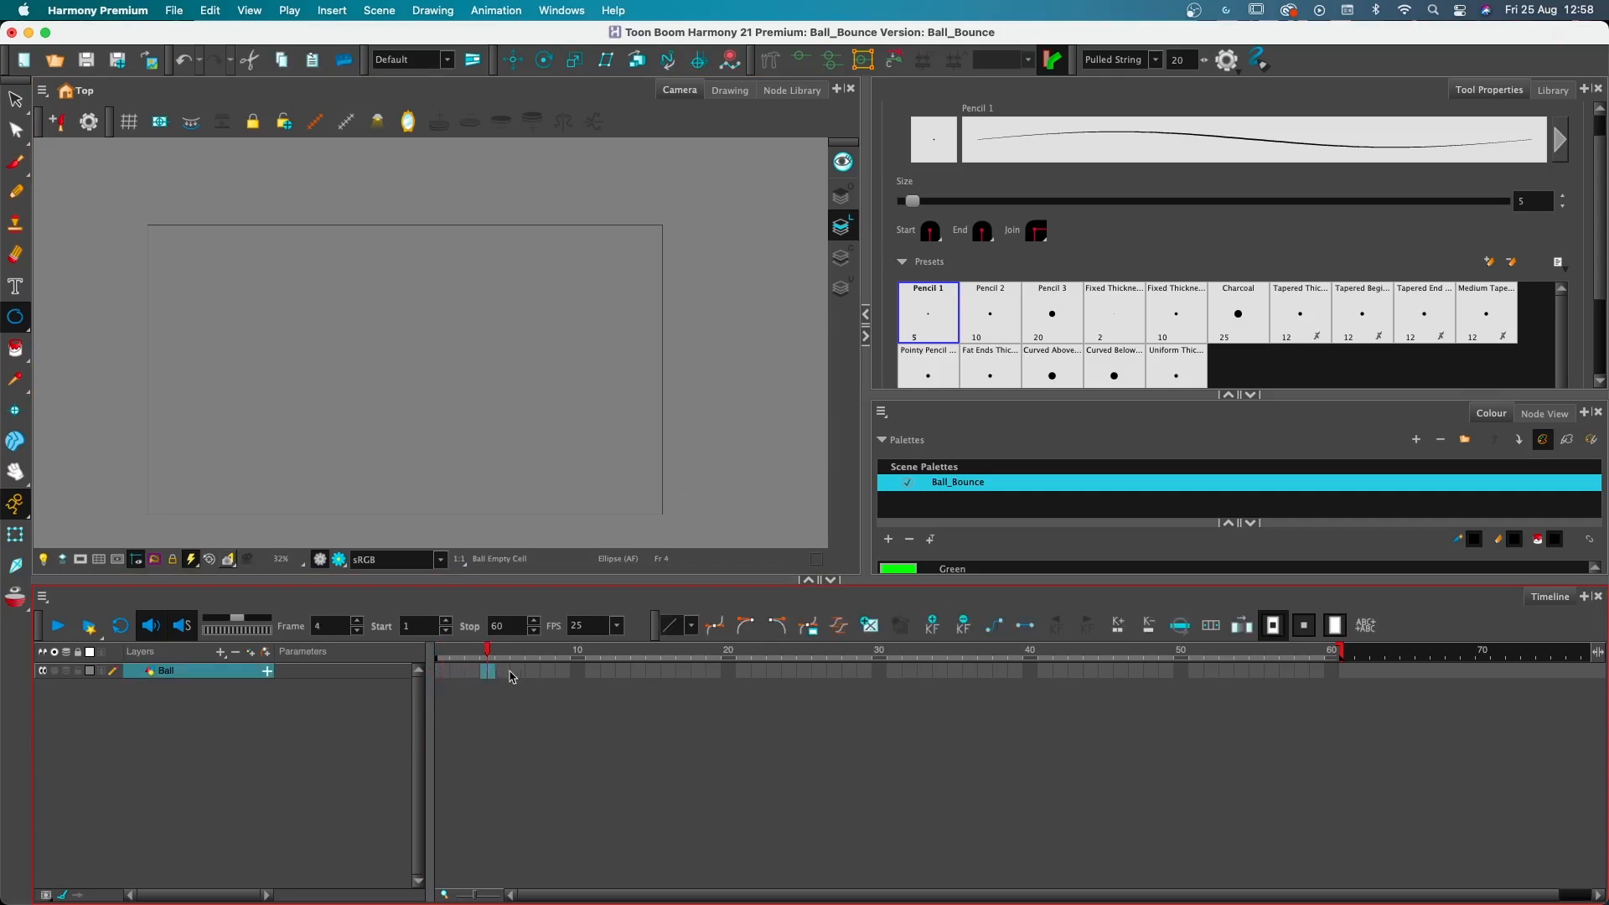
{"action": "left_click", "coordinate": [580, 675]}
{"action": "left_click", "coordinate": [445, 676]}
{"action": "left_click", "coordinate": [869, 633]}
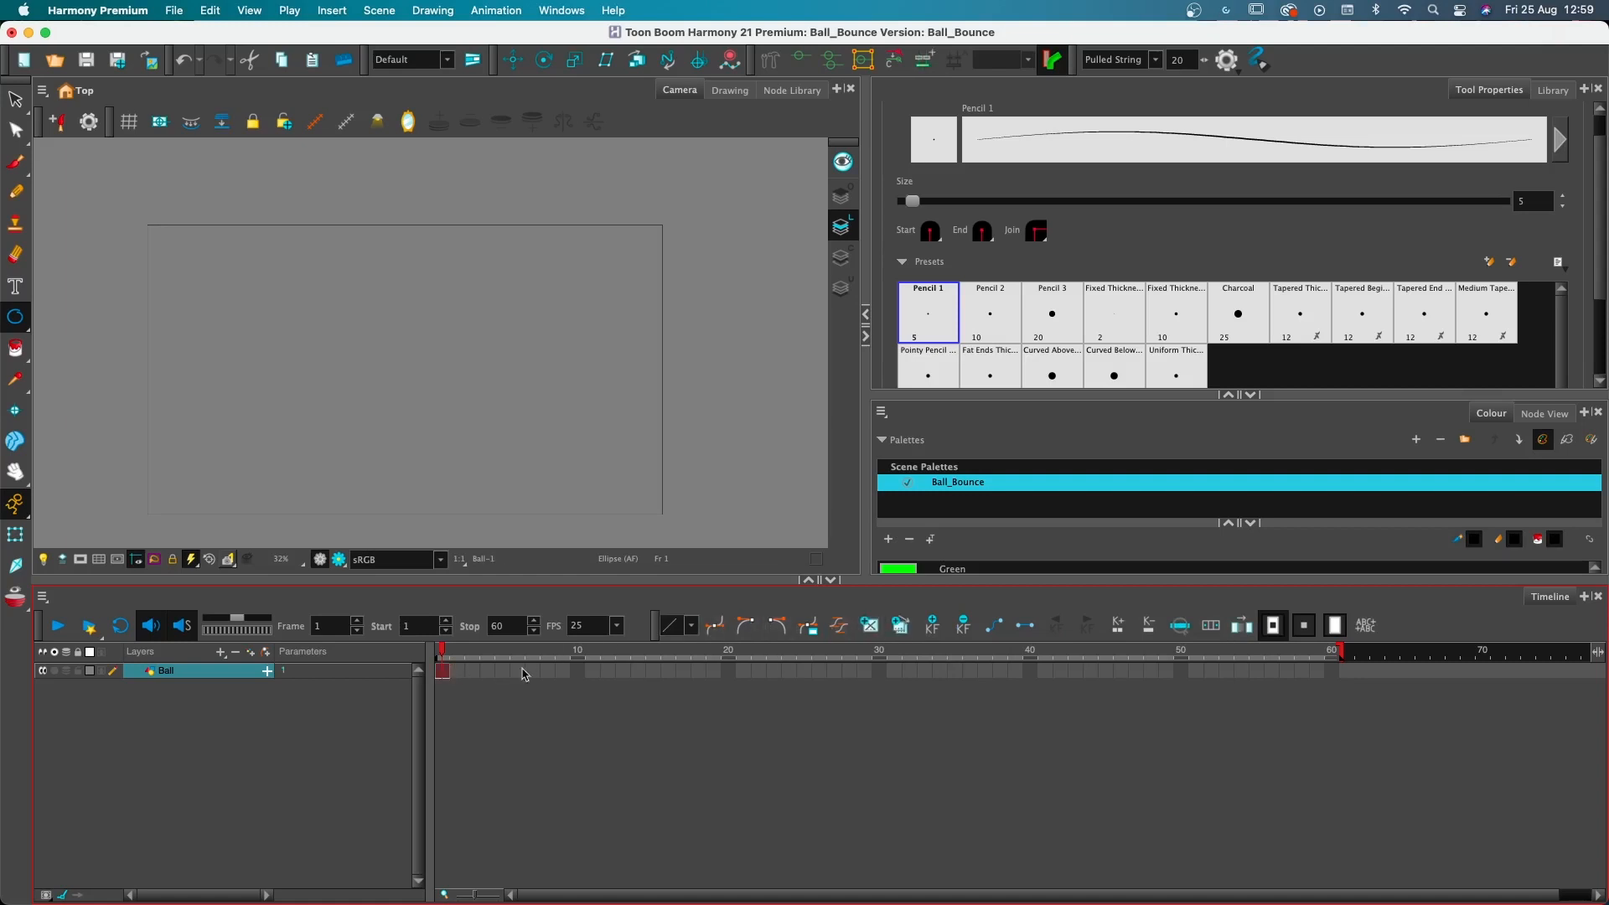
Scrub the Ball layer's timeline to frame 6 and return to the drawing at frame 1
{"action": "left_click_drag", "start_coordinate": [443, 656], "coordinate": [516, 661]}
{"action": "left_click", "coordinate": [448, 704]}
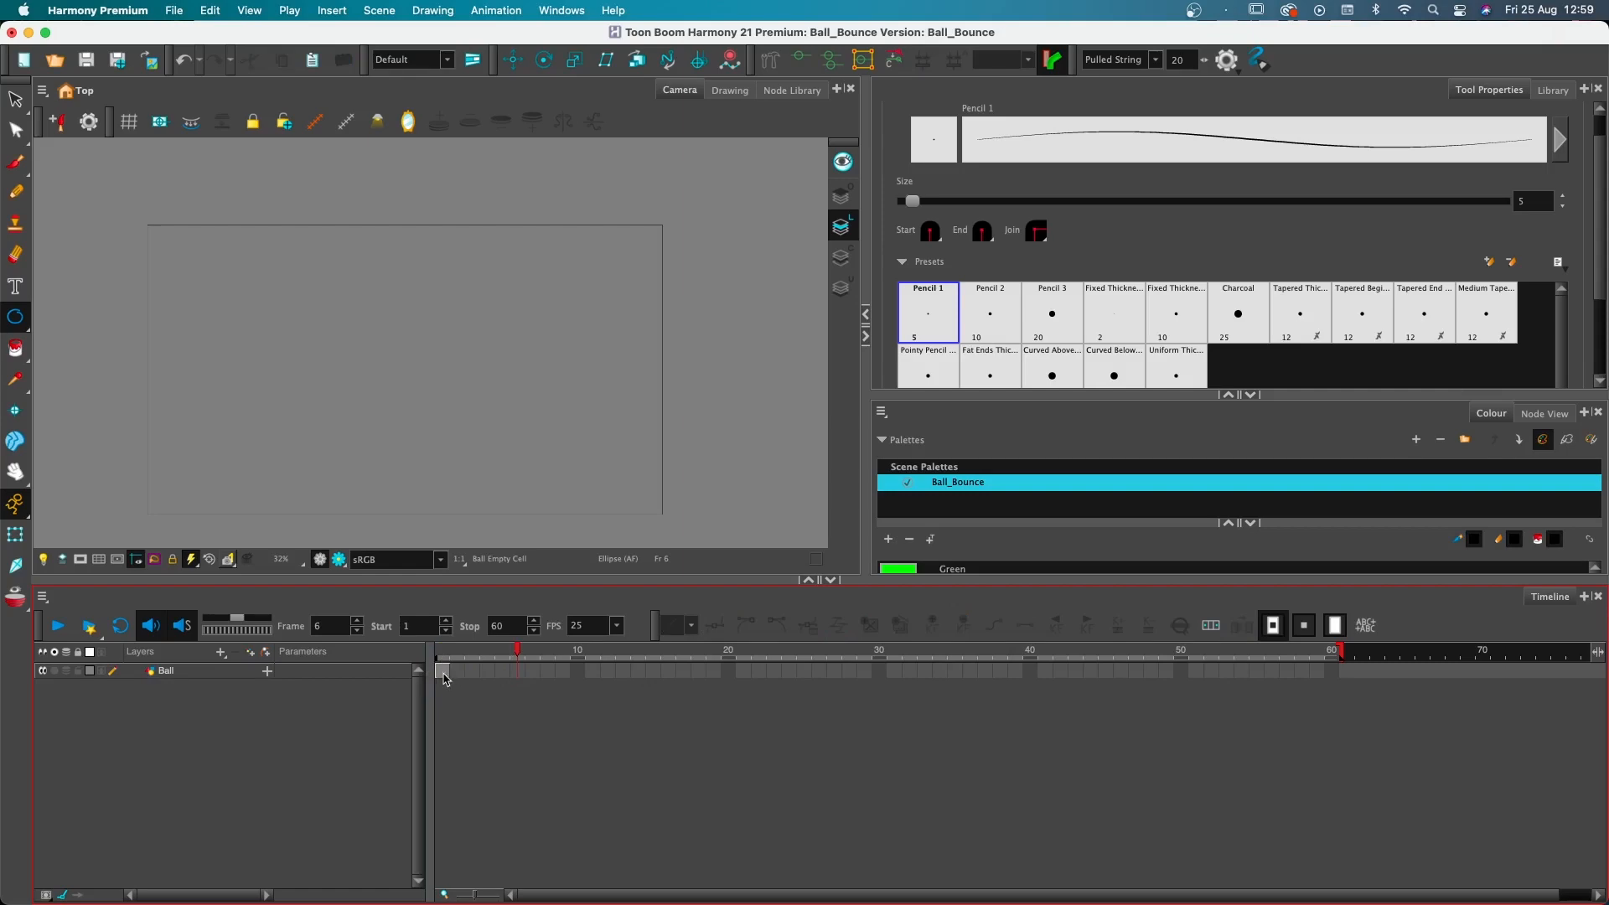
{"action": "left_click", "coordinate": [444, 671]}
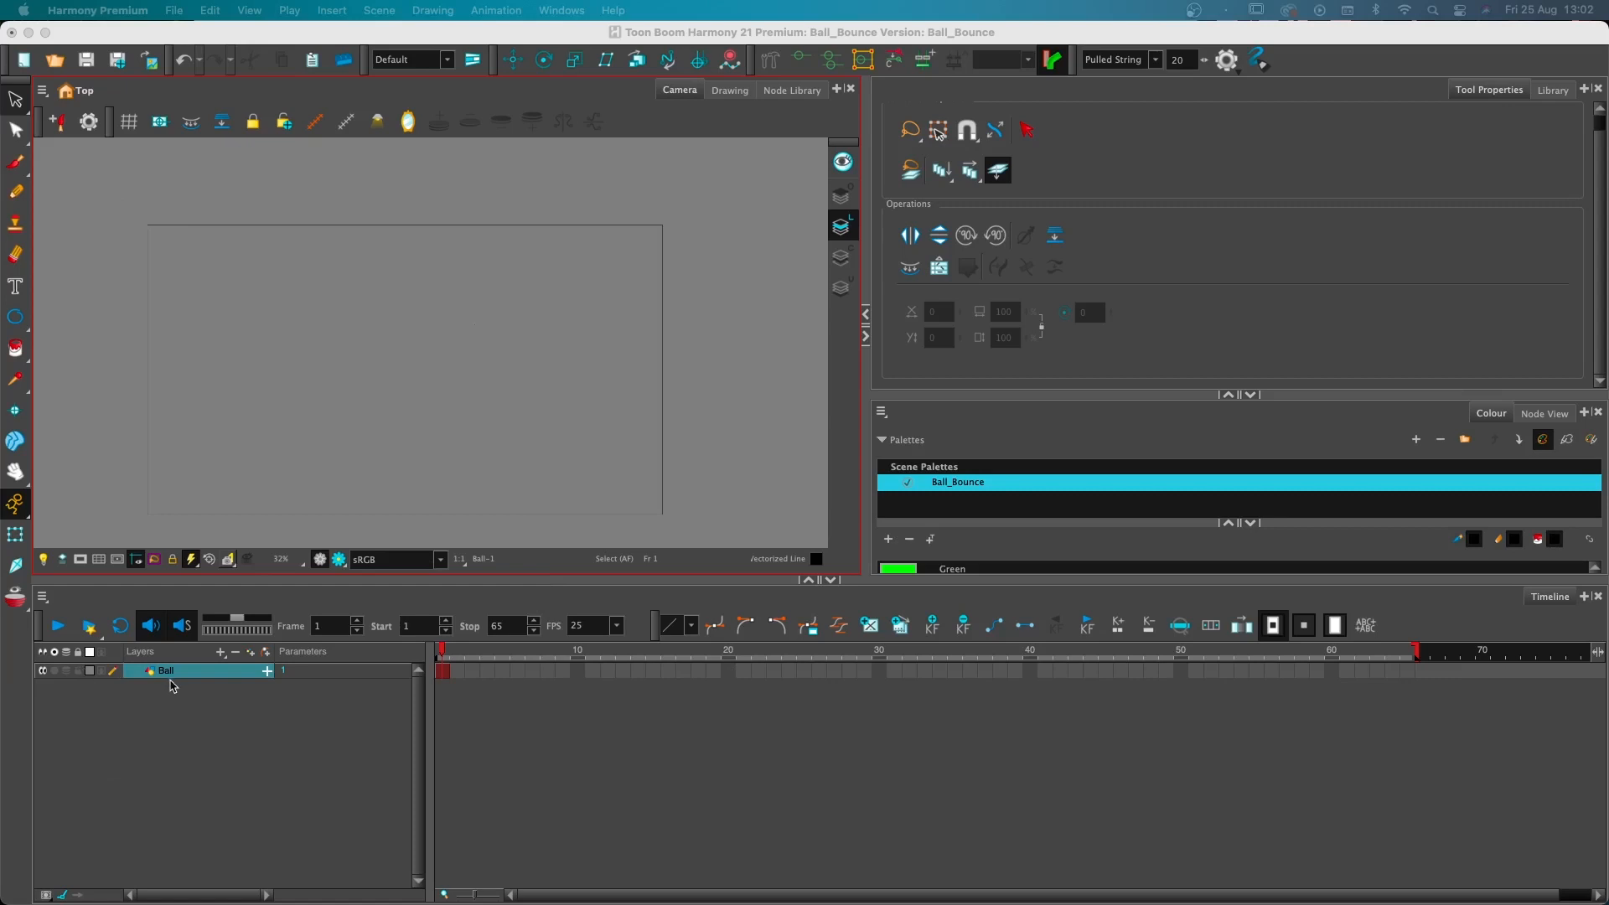
Rename the Ball layer as Background
{"action": "left_click", "coordinate": [144, 708]}
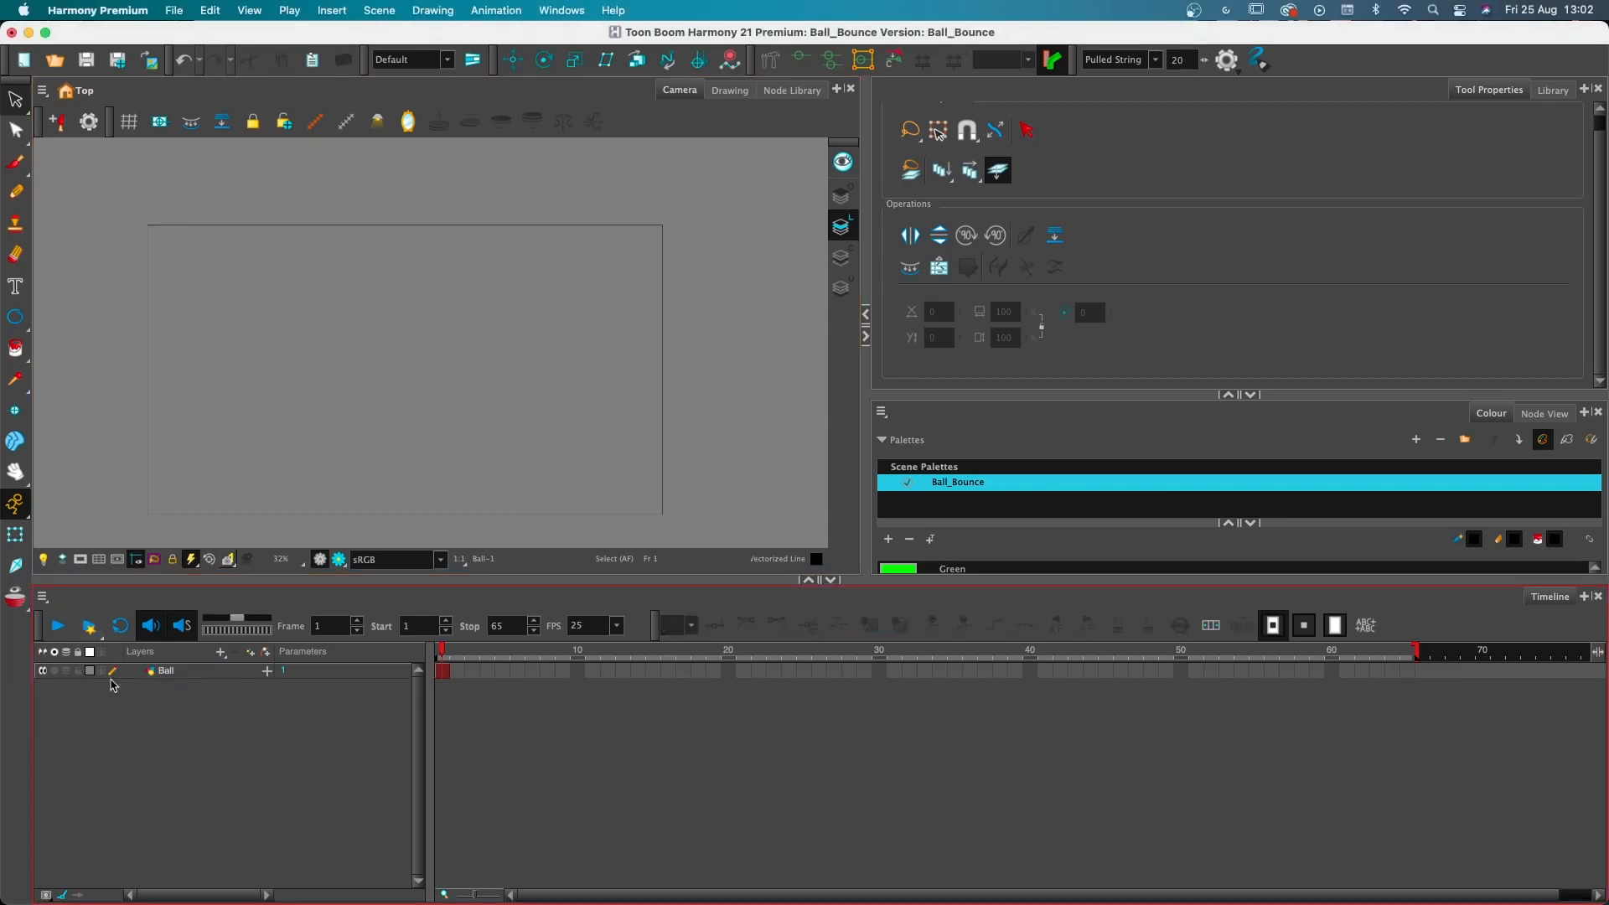
{"action": "double_click", "coordinate": [157, 672]}
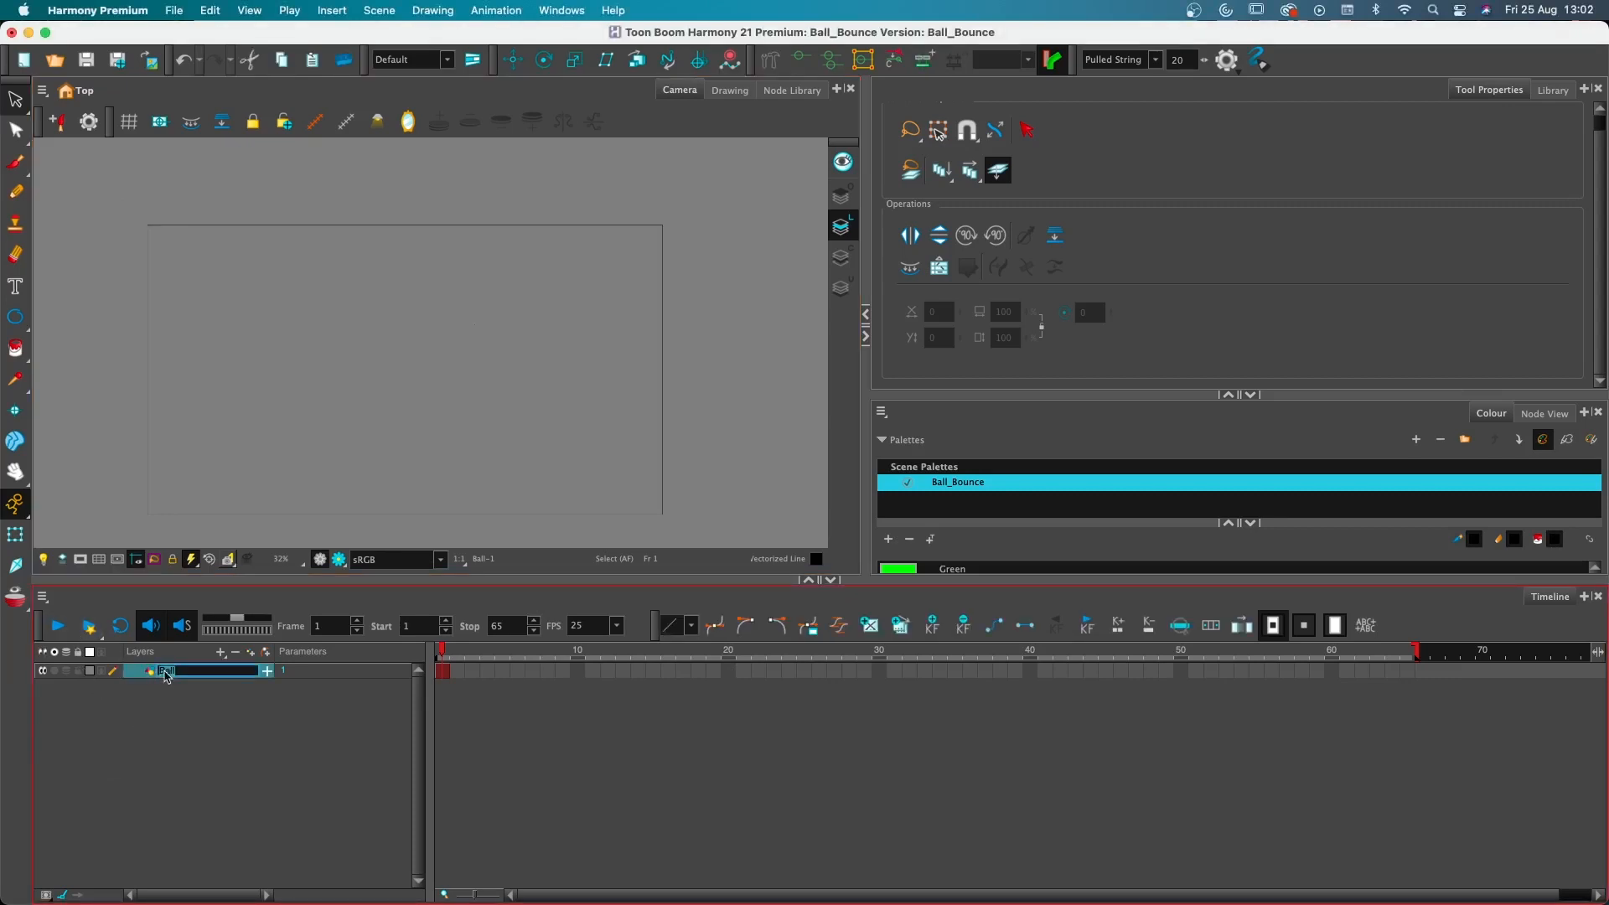
{"action": "left_click", "coordinate": [157, 708]}
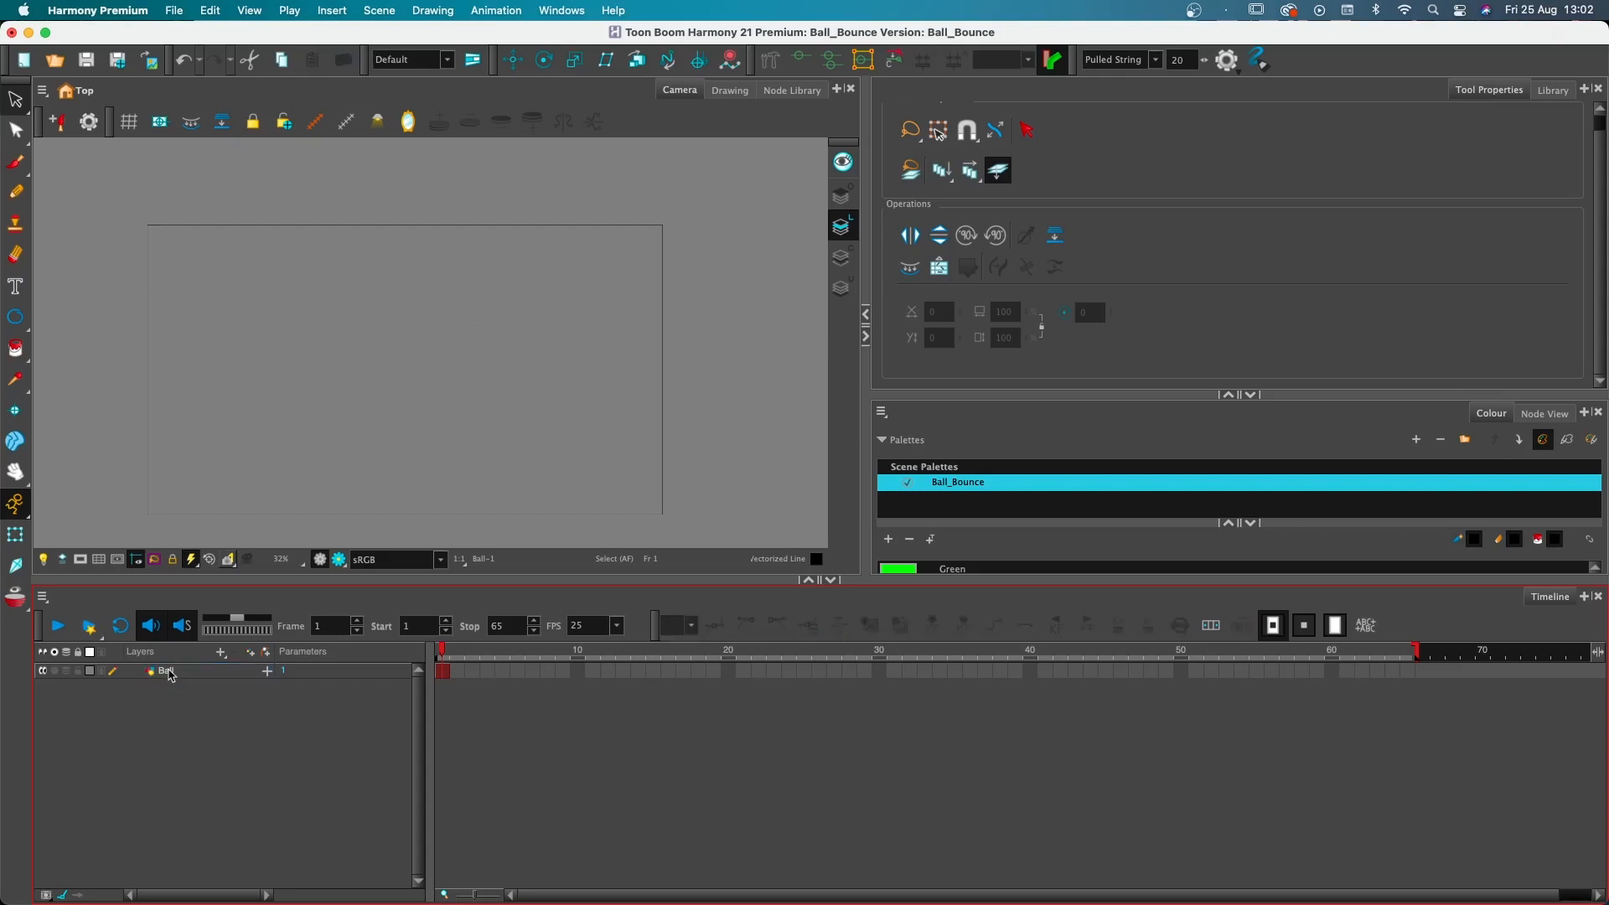
{"action": "double_click", "coordinate": [168, 671]}
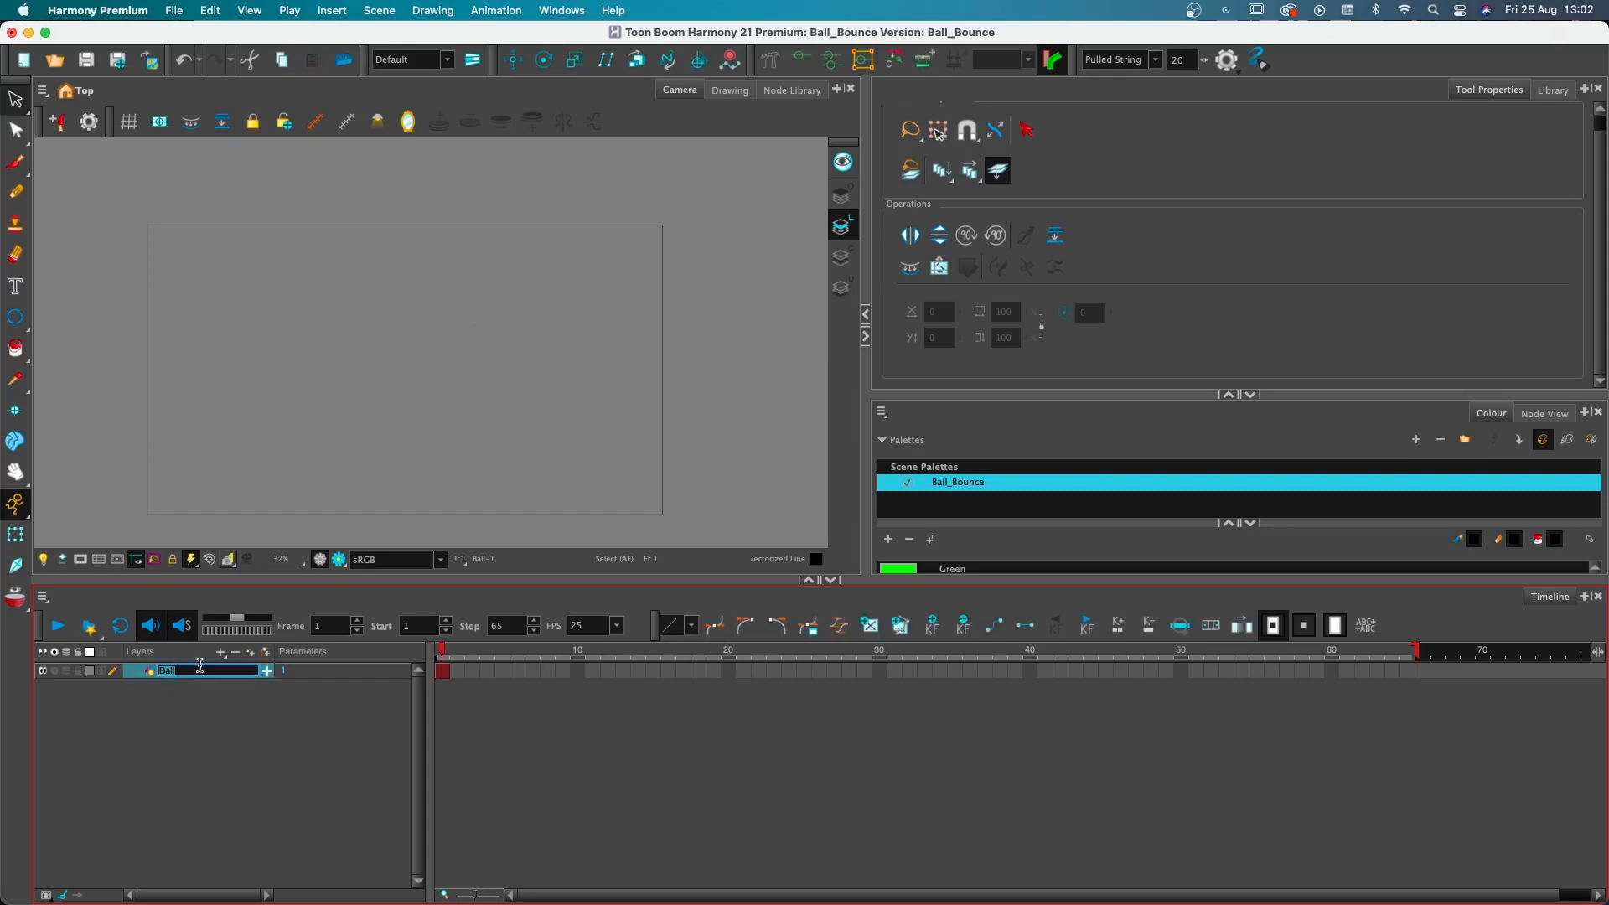
{"action": "type", "text": "Background"}
{"action": "key", "text": "Return"}
{"action": "left_click", "coordinate": [191, 712]}
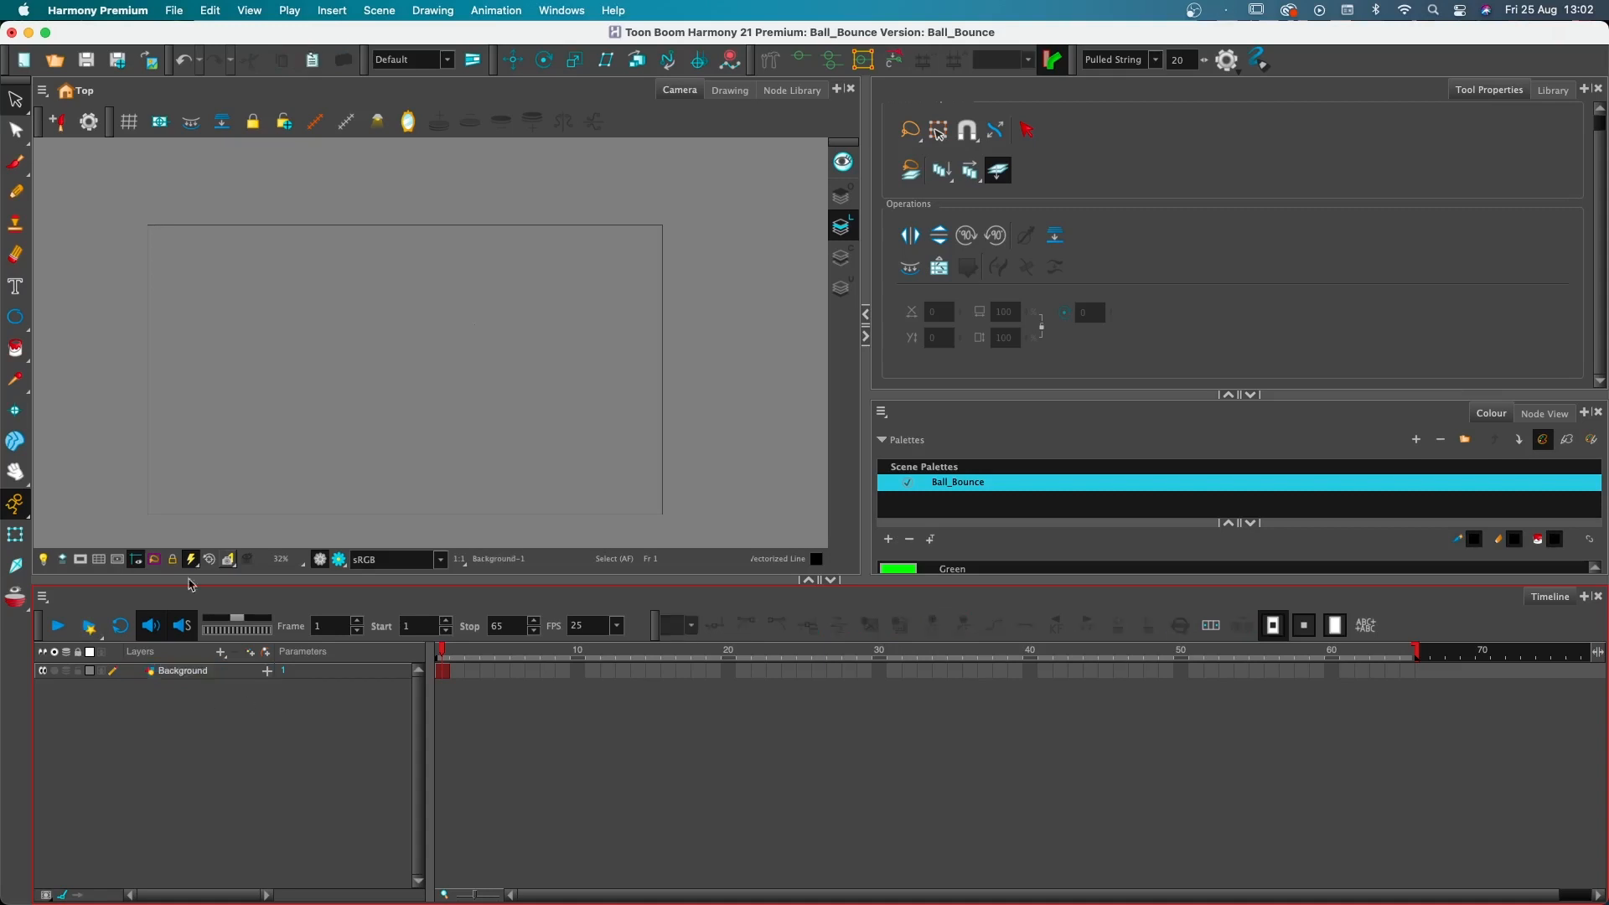
Draw a rectangle slightly larger than the camera frame on the Background layer
{"action": "left_click", "coordinate": [13, 319]}
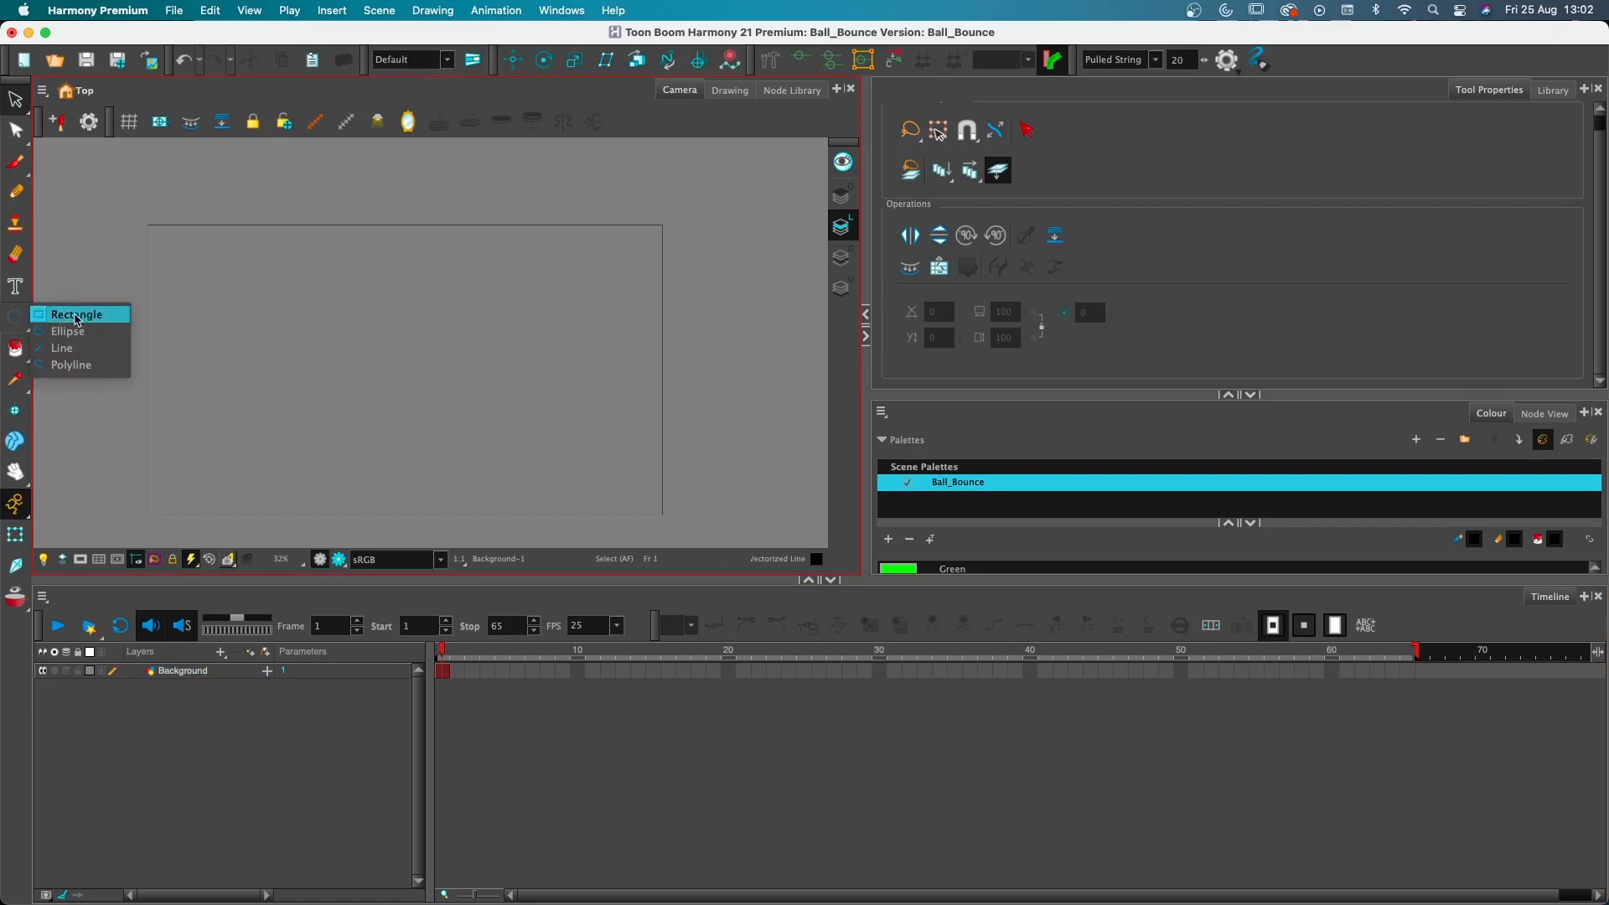
{"action": "left_click", "coordinate": [73, 316]}
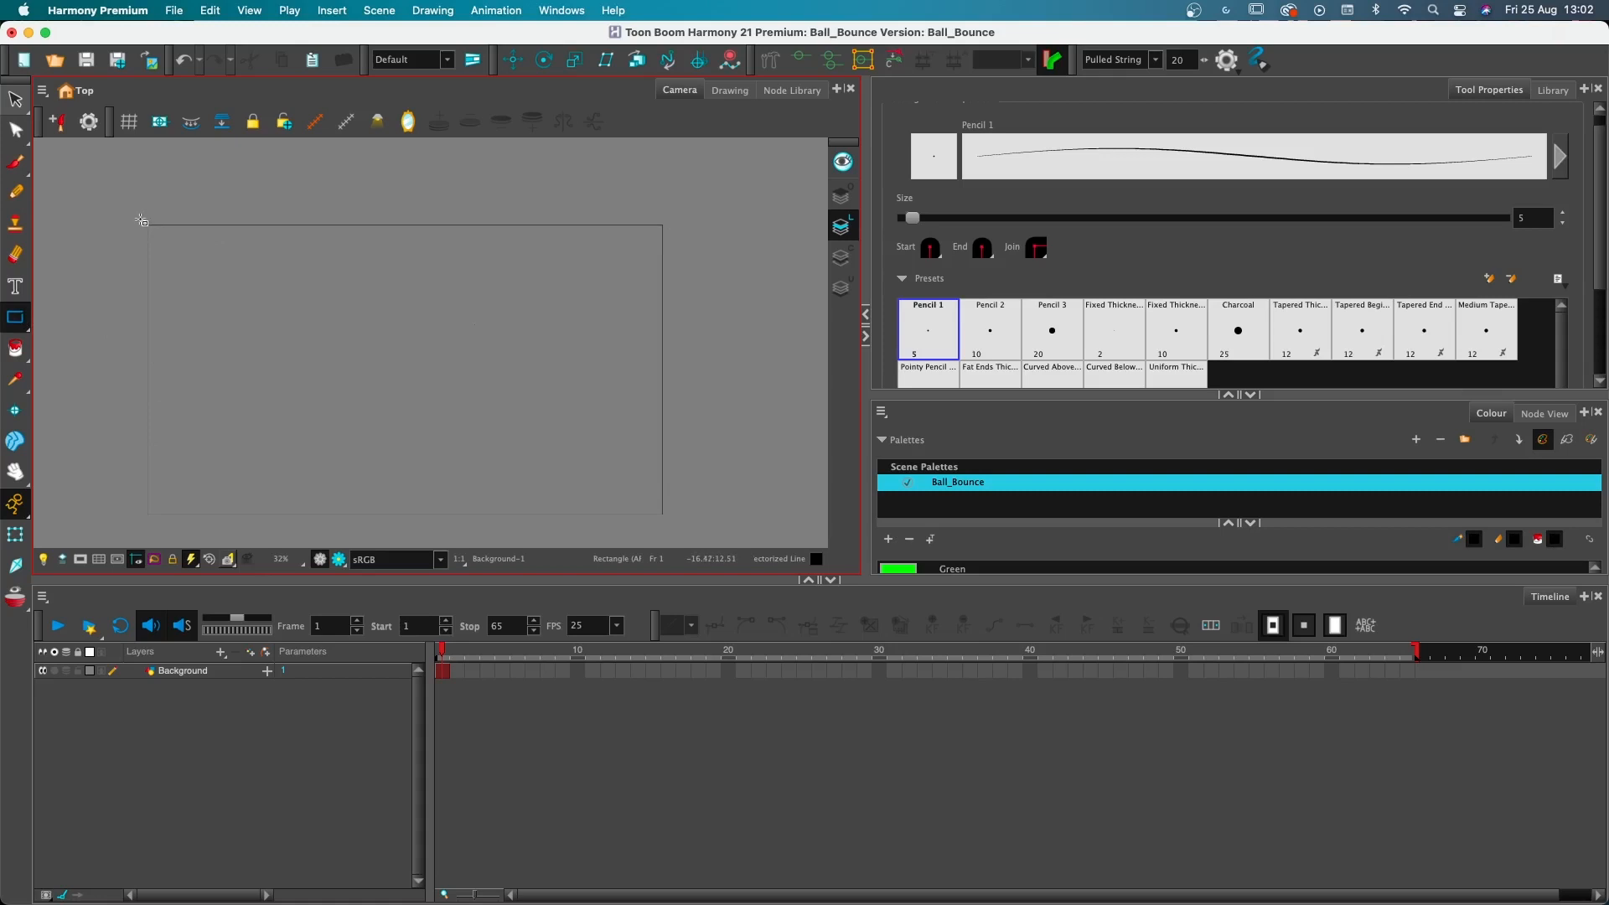
{"action": "left_click_drag", "start_coordinate": [141, 220], "coordinate": [672, 522]}
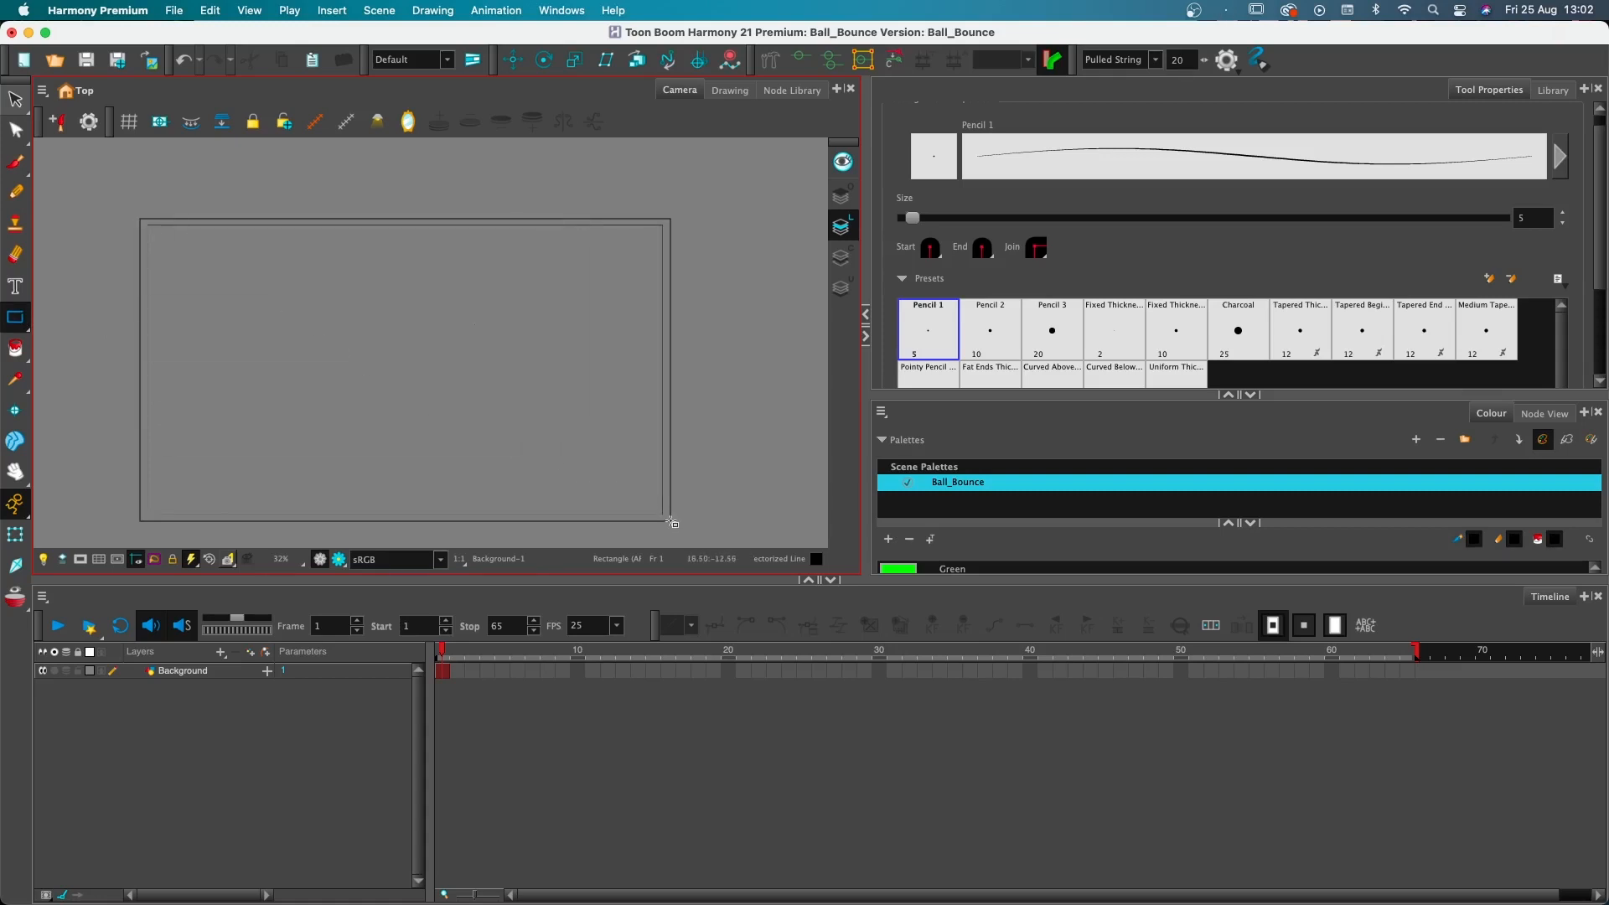
Fill the background rectangle with White from the Ball_Bounce palette and lock the Background layer
{"action": "left_click", "coordinate": [16, 347]}
{"action": "left_click", "coordinate": [1043, 482]}
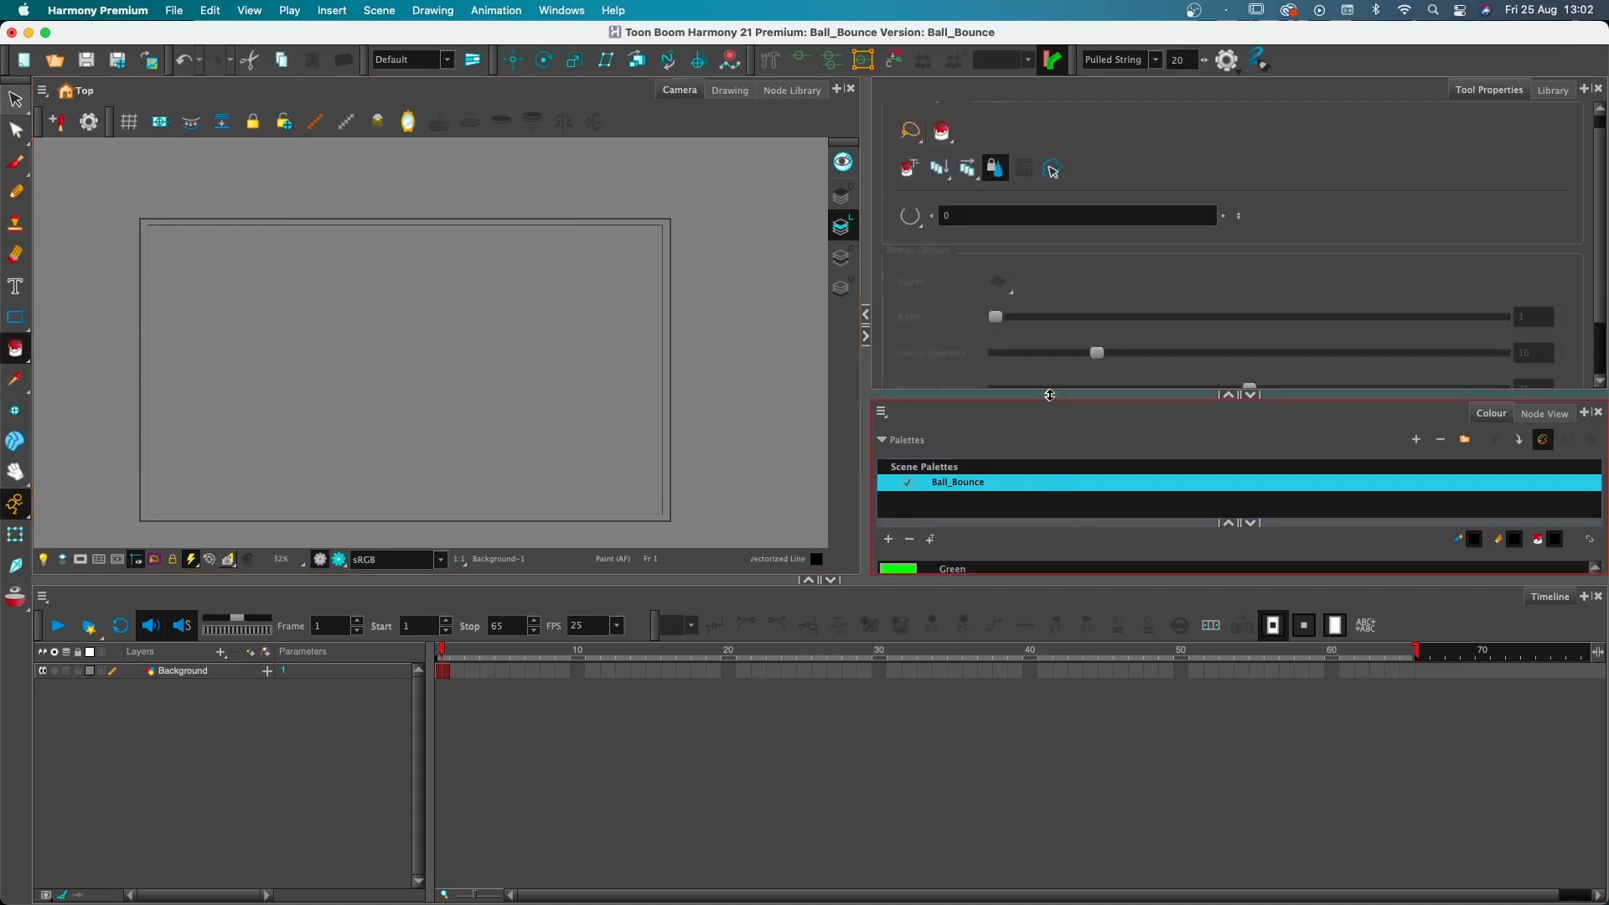
{"action": "left_click_drag", "start_coordinate": [1049, 398], "coordinate": [1048, 203]}
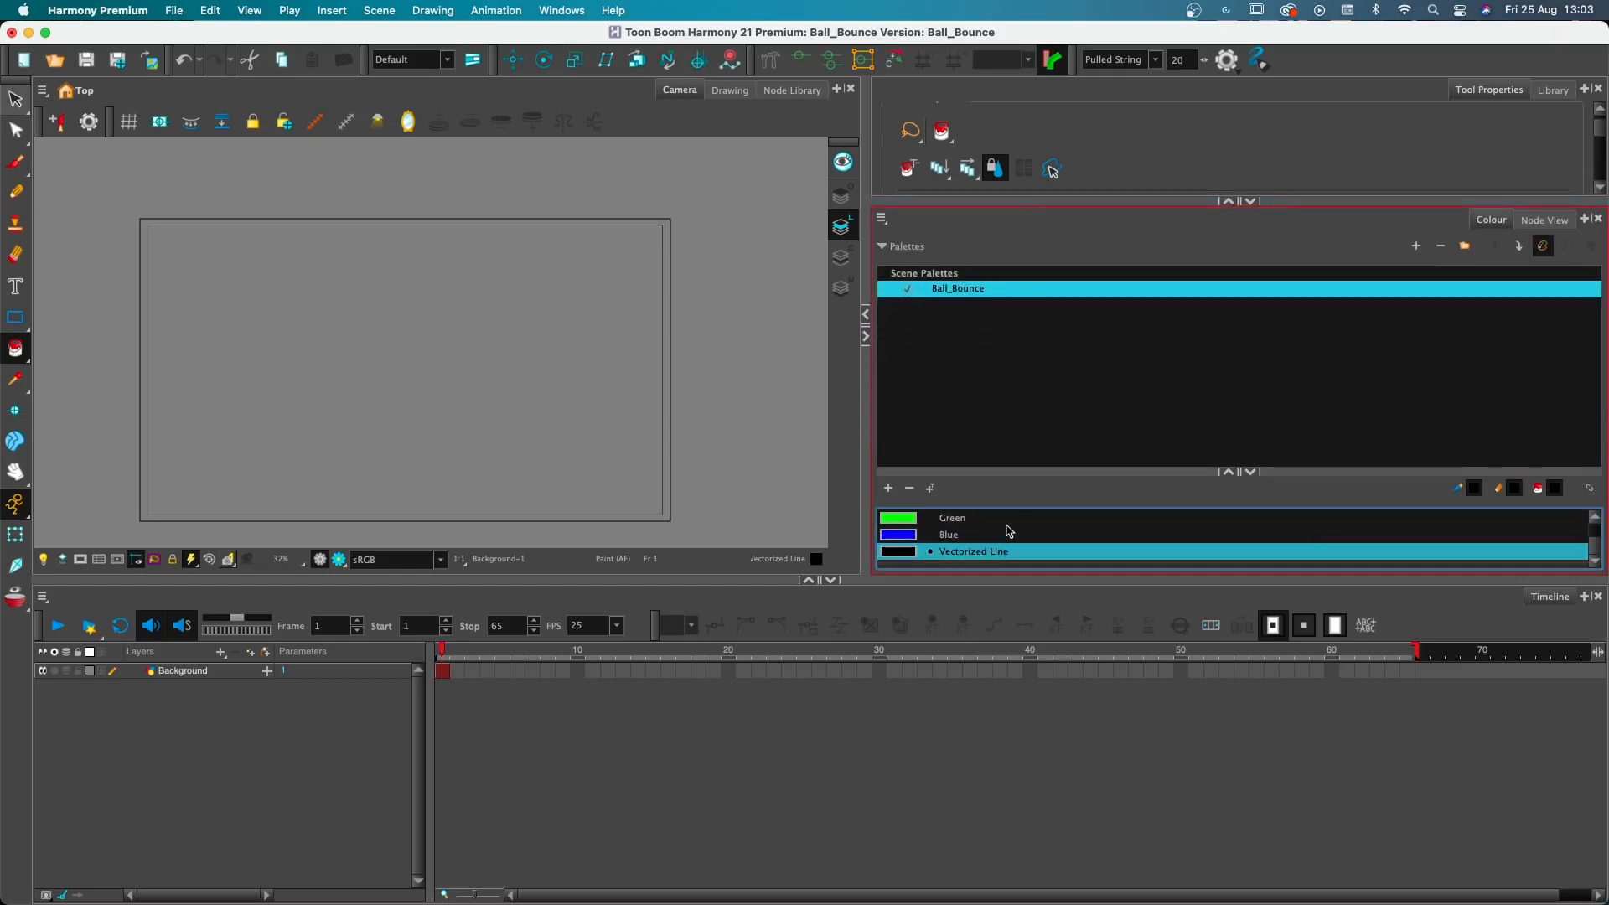
{"action": "scroll", "coordinate": [1006, 534], "scroll_direction": "up", "scroll_amount": 1}
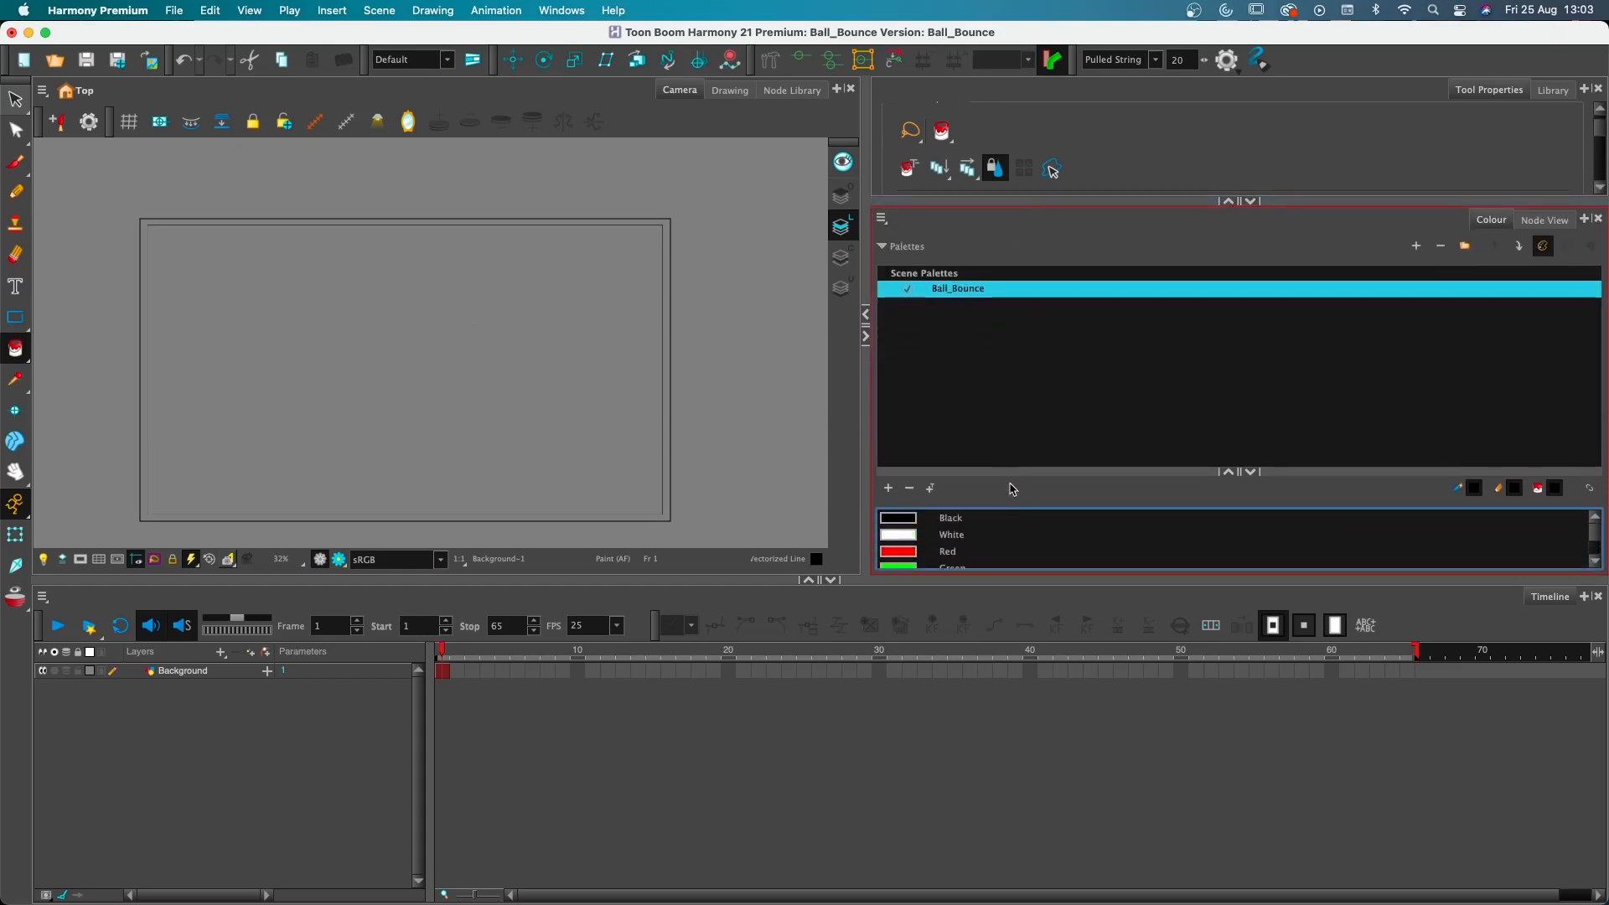
{"action": "left_click_drag", "start_coordinate": [1011, 471], "coordinate": [995, 357]}
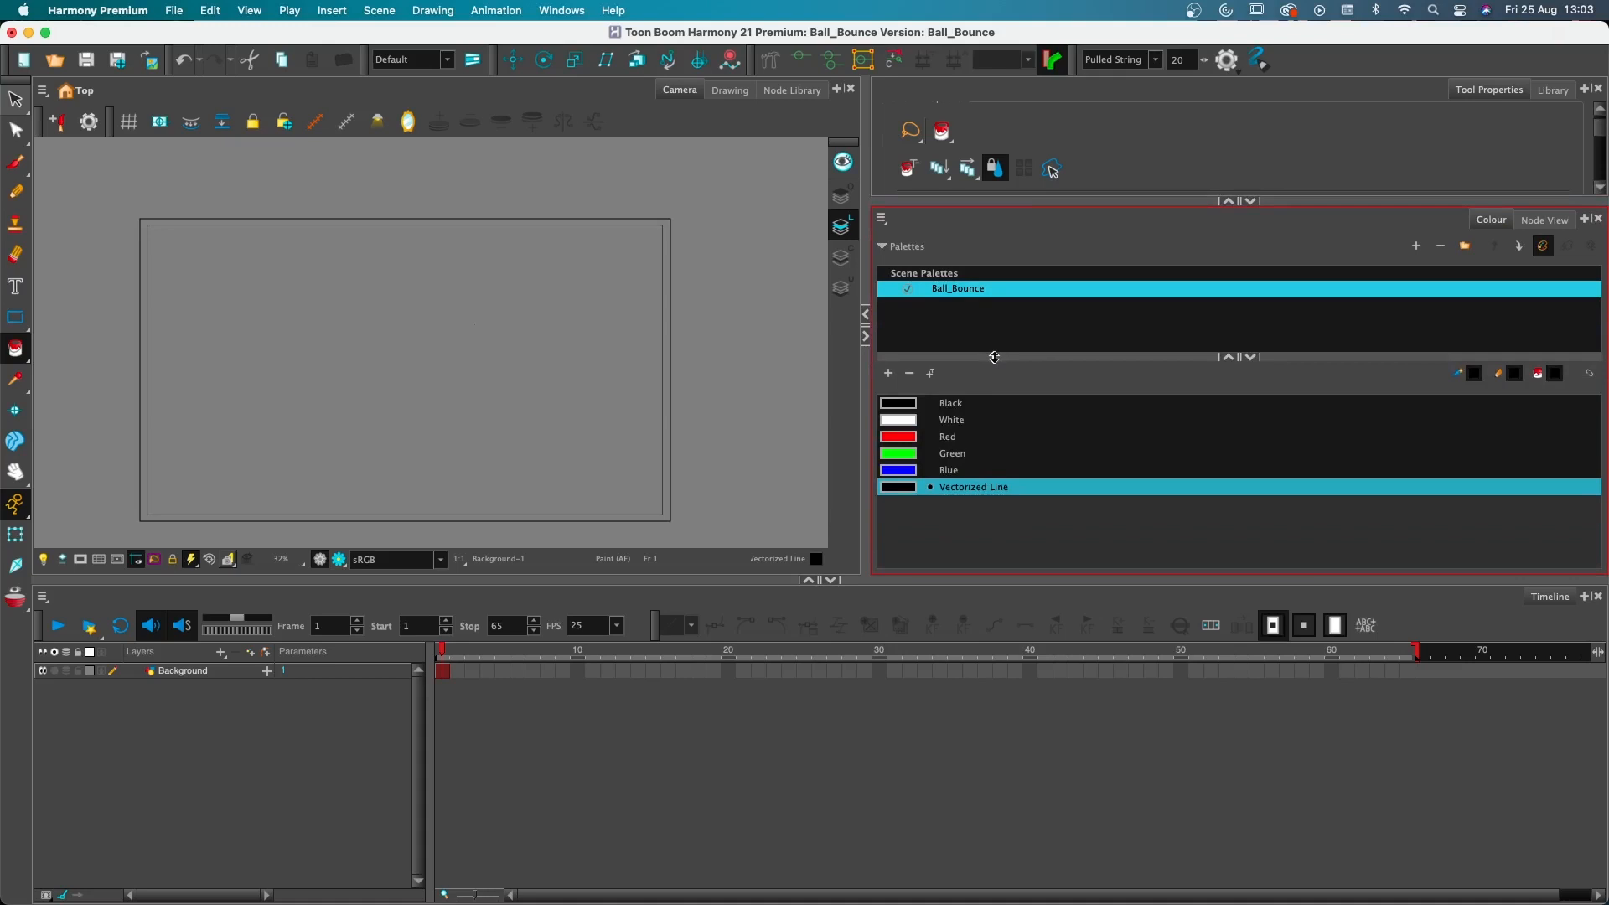
{"action": "left_click", "coordinate": [908, 419]}
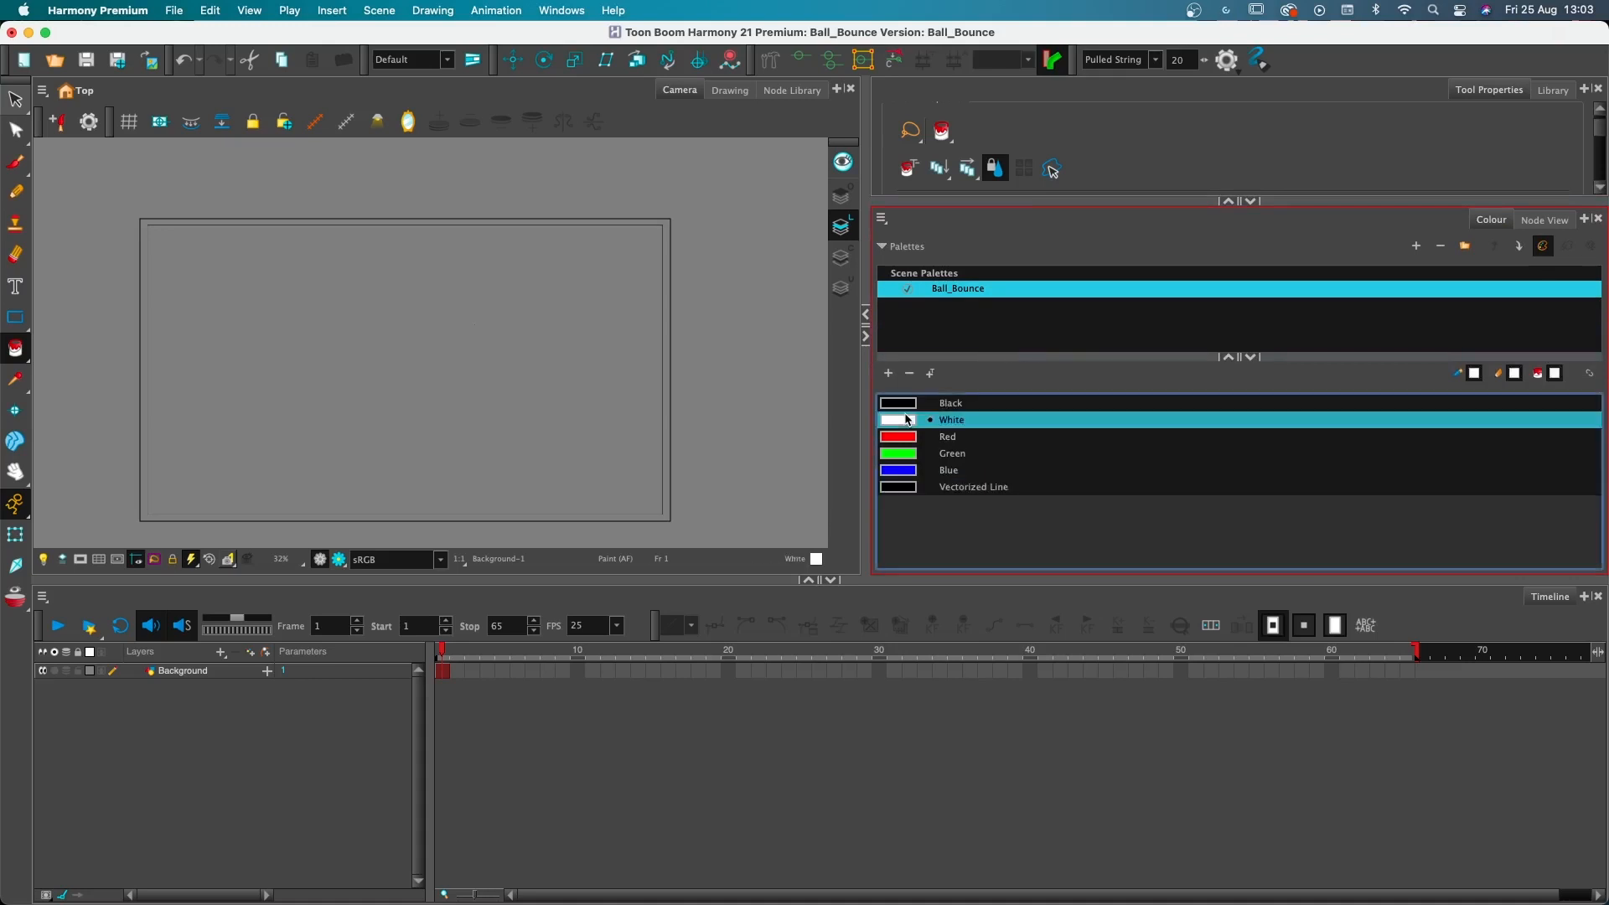
{"action": "left_click", "coordinate": [343, 358]}
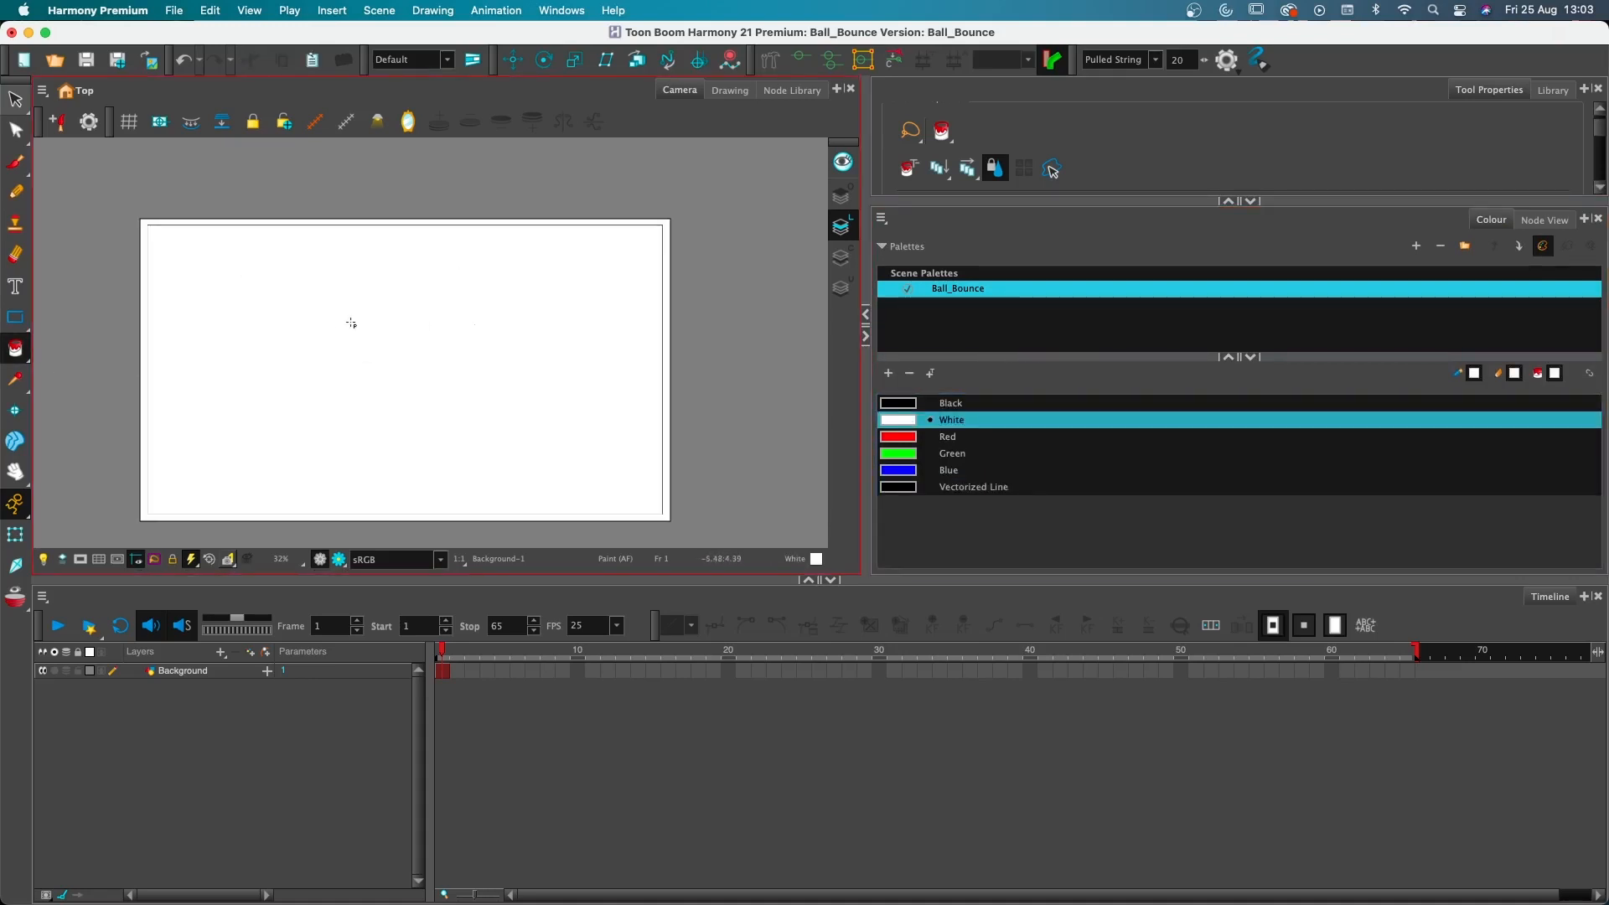
{"action": "left_click", "coordinate": [79, 672]}
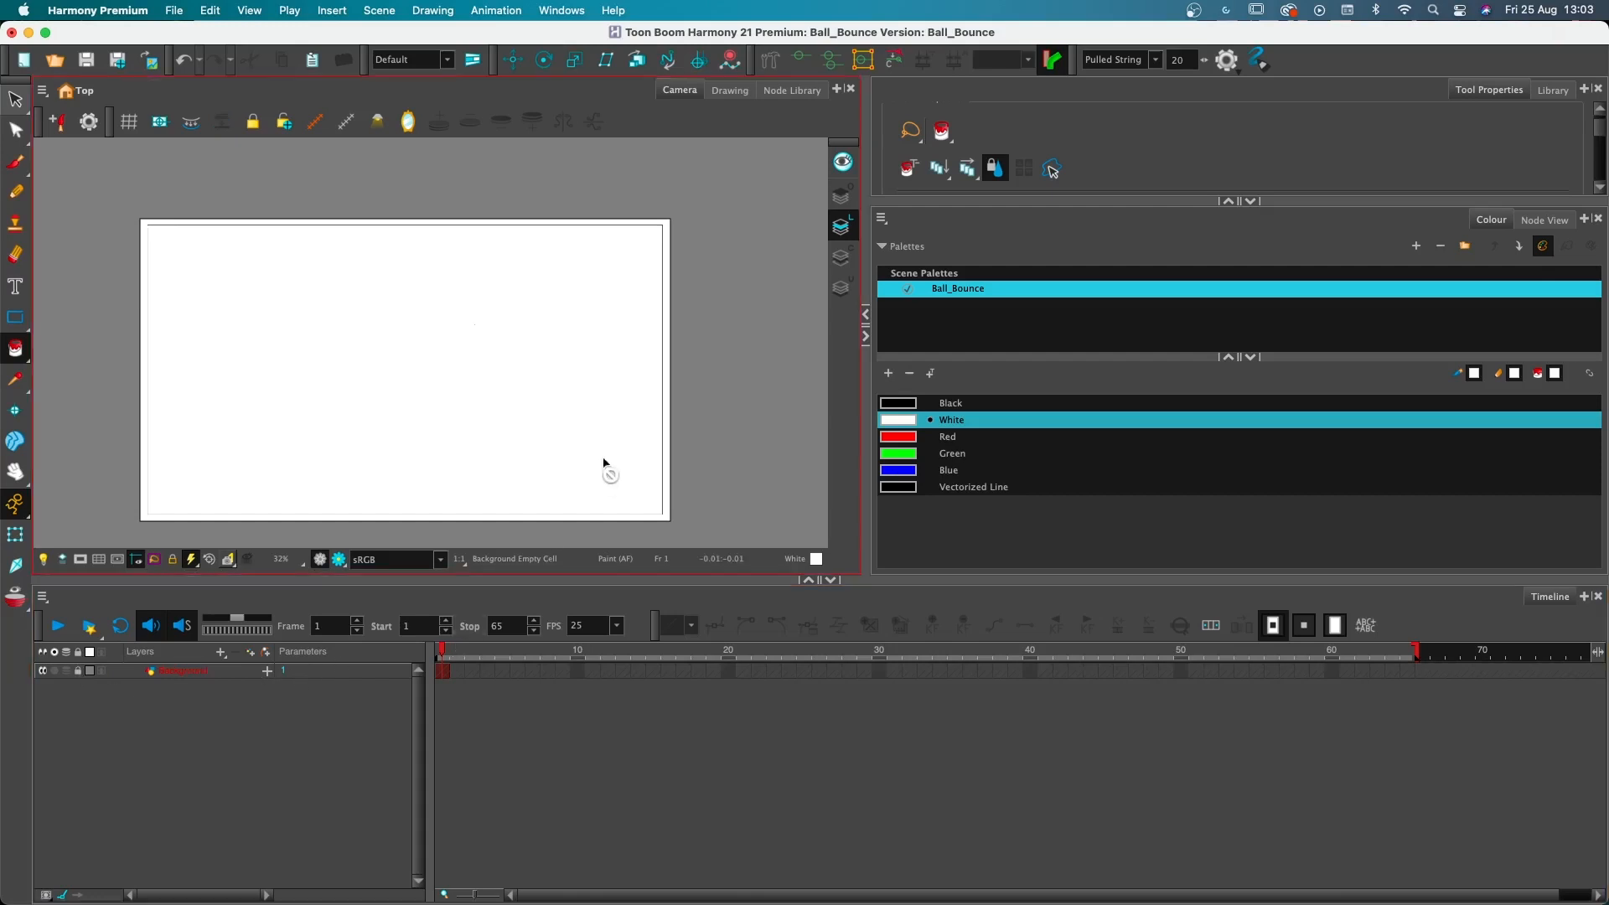
Add three vector drawing layers named Line, Arcs and Ball, in that order, above the Background layer
{"action": "left_click", "coordinate": [222, 655]}
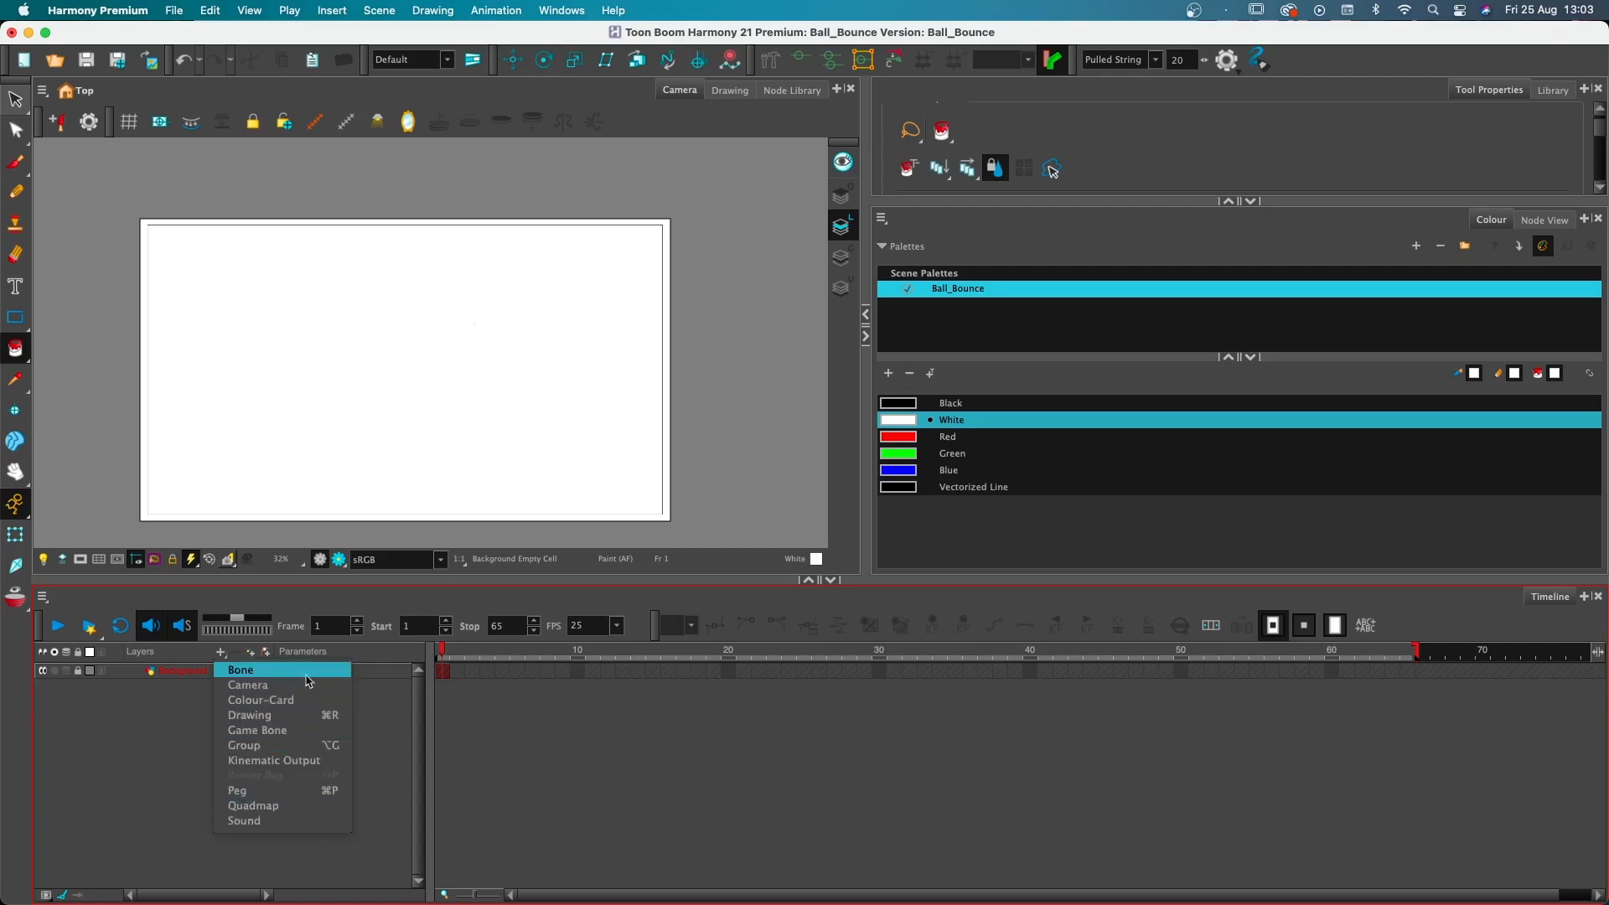
{"action": "left_click", "coordinate": [250, 717]}
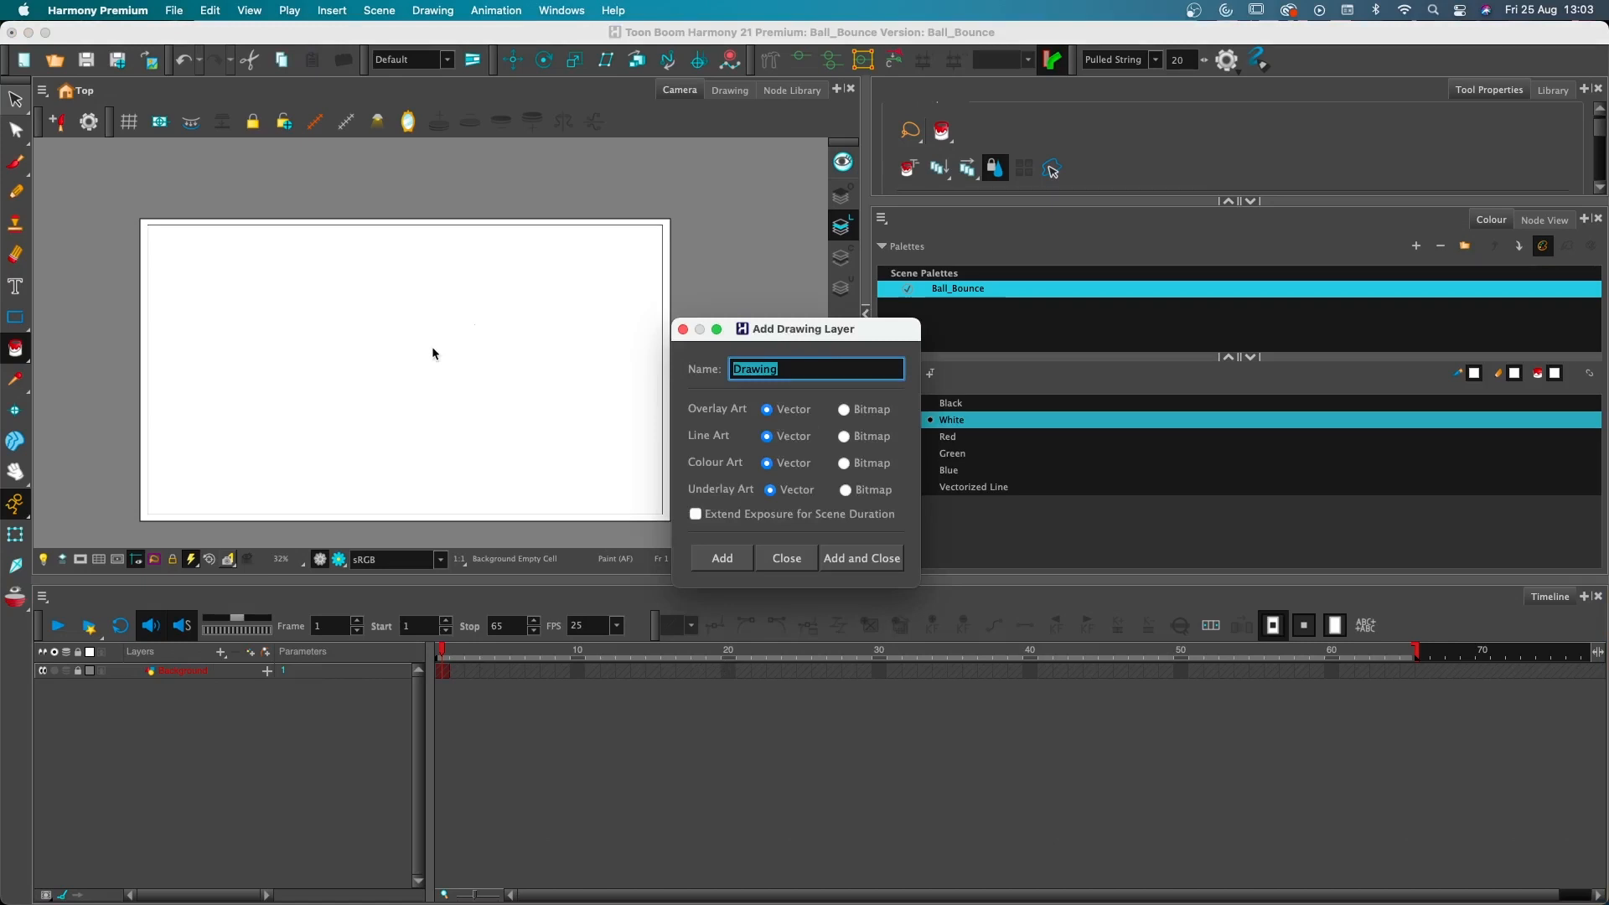
{"action": "type", "text": "Line"}
{"action": "left_click", "coordinate": [741, 561]}
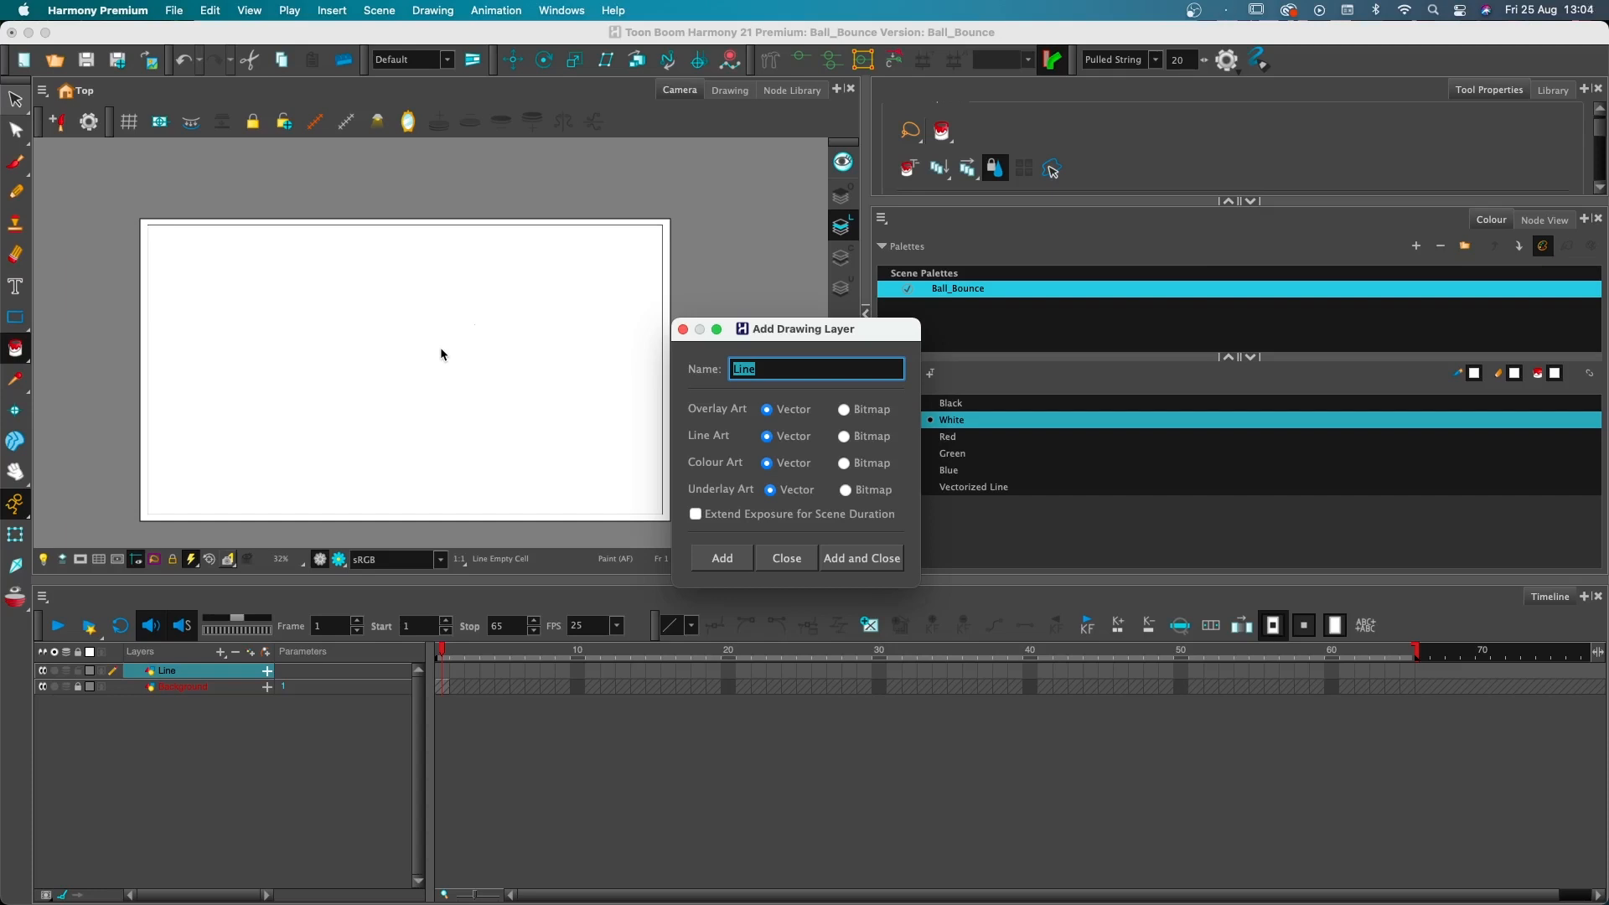
{"action": "type", "text": "Arcs"}
{"action": "left_click", "coordinate": [738, 560]}
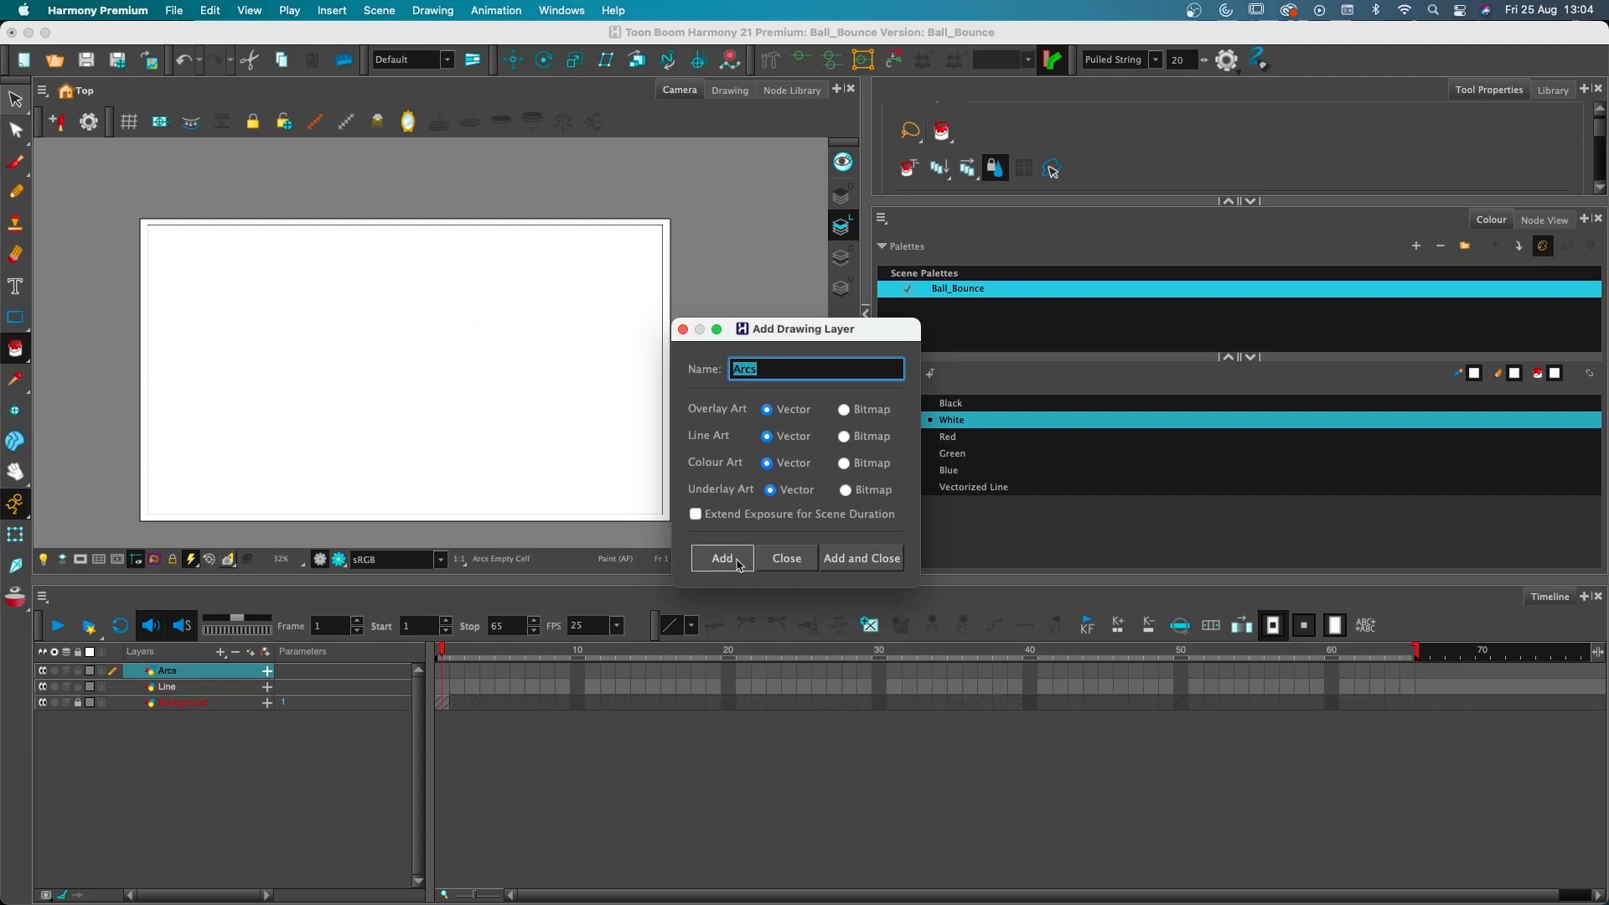
{"action": "left_click_drag", "start_coordinate": [818, 373], "coordinate": [558, 349]}
{"action": "type", "text": "Ball"}
{"action": "left_click", "coordinate": [888, 560]}
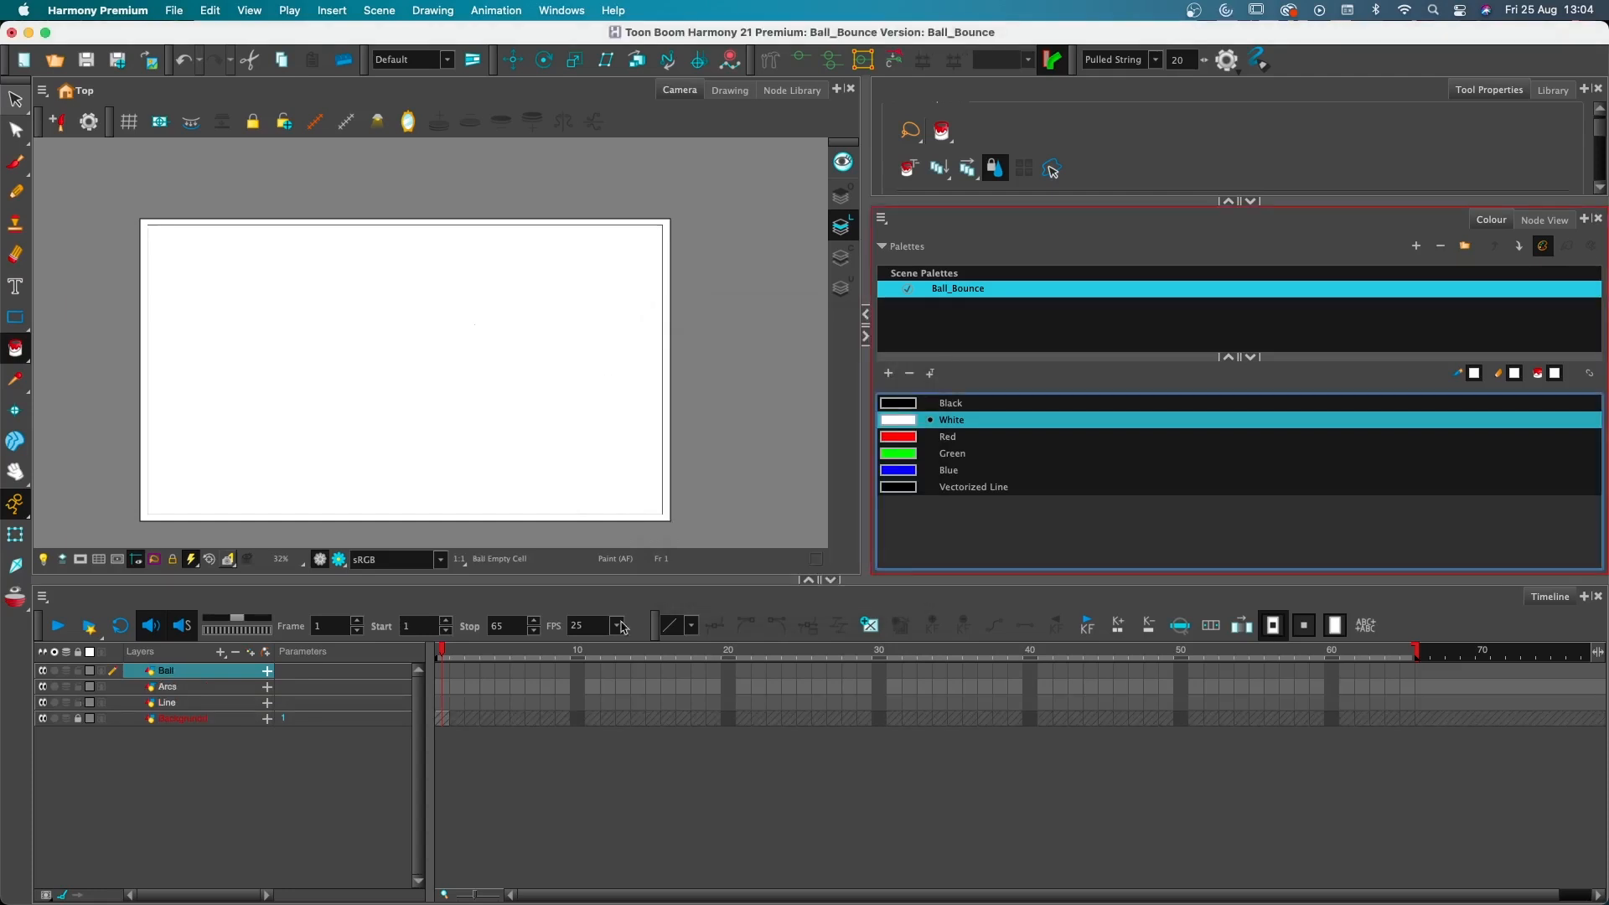
Draw a black horizontal ground line across the lower part of the frame on the Line layer, extending past both sides
{"action": "left_click", "coordinate": [19, 321]}
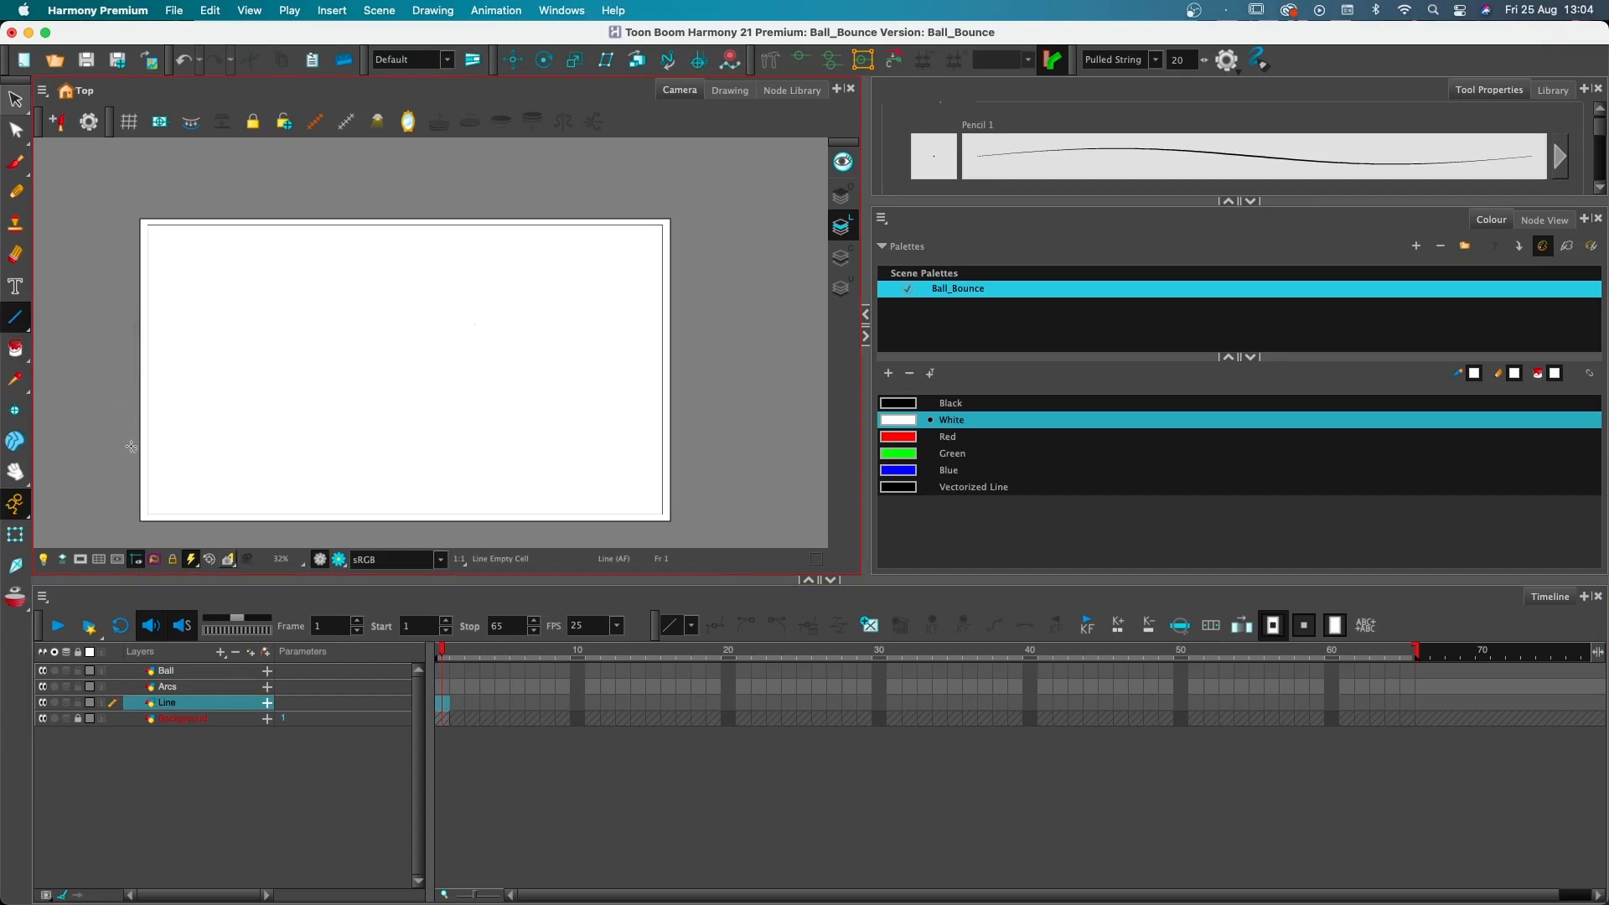
{"action": "left_click", "coordinate": [20, 321]}
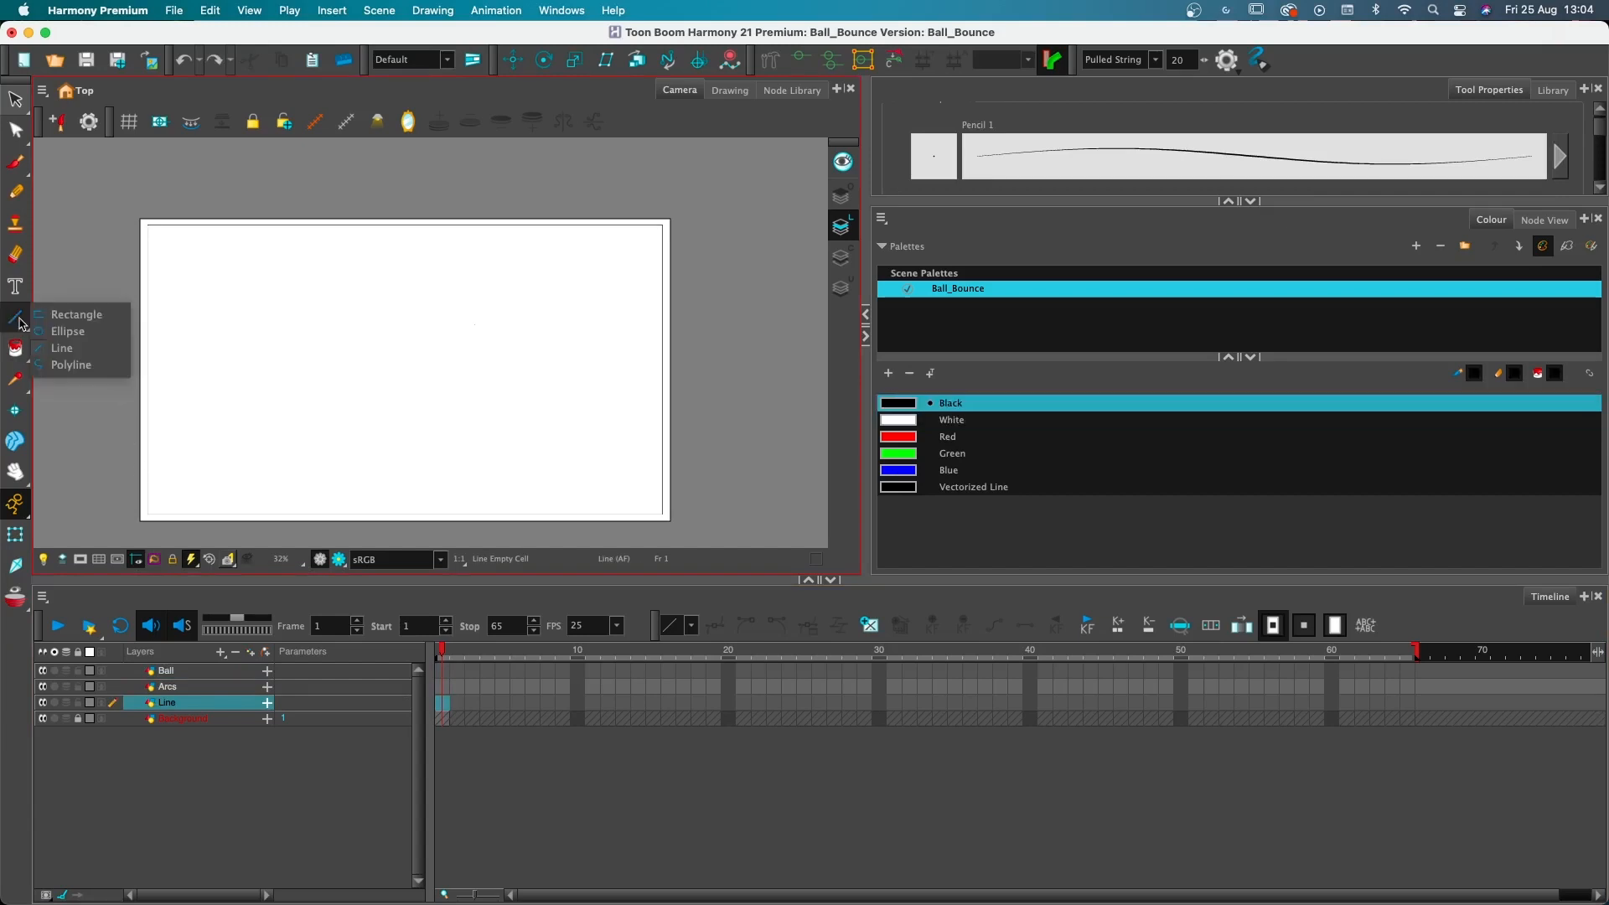
{"action": "left_click", "coordinate": [61, 348]}
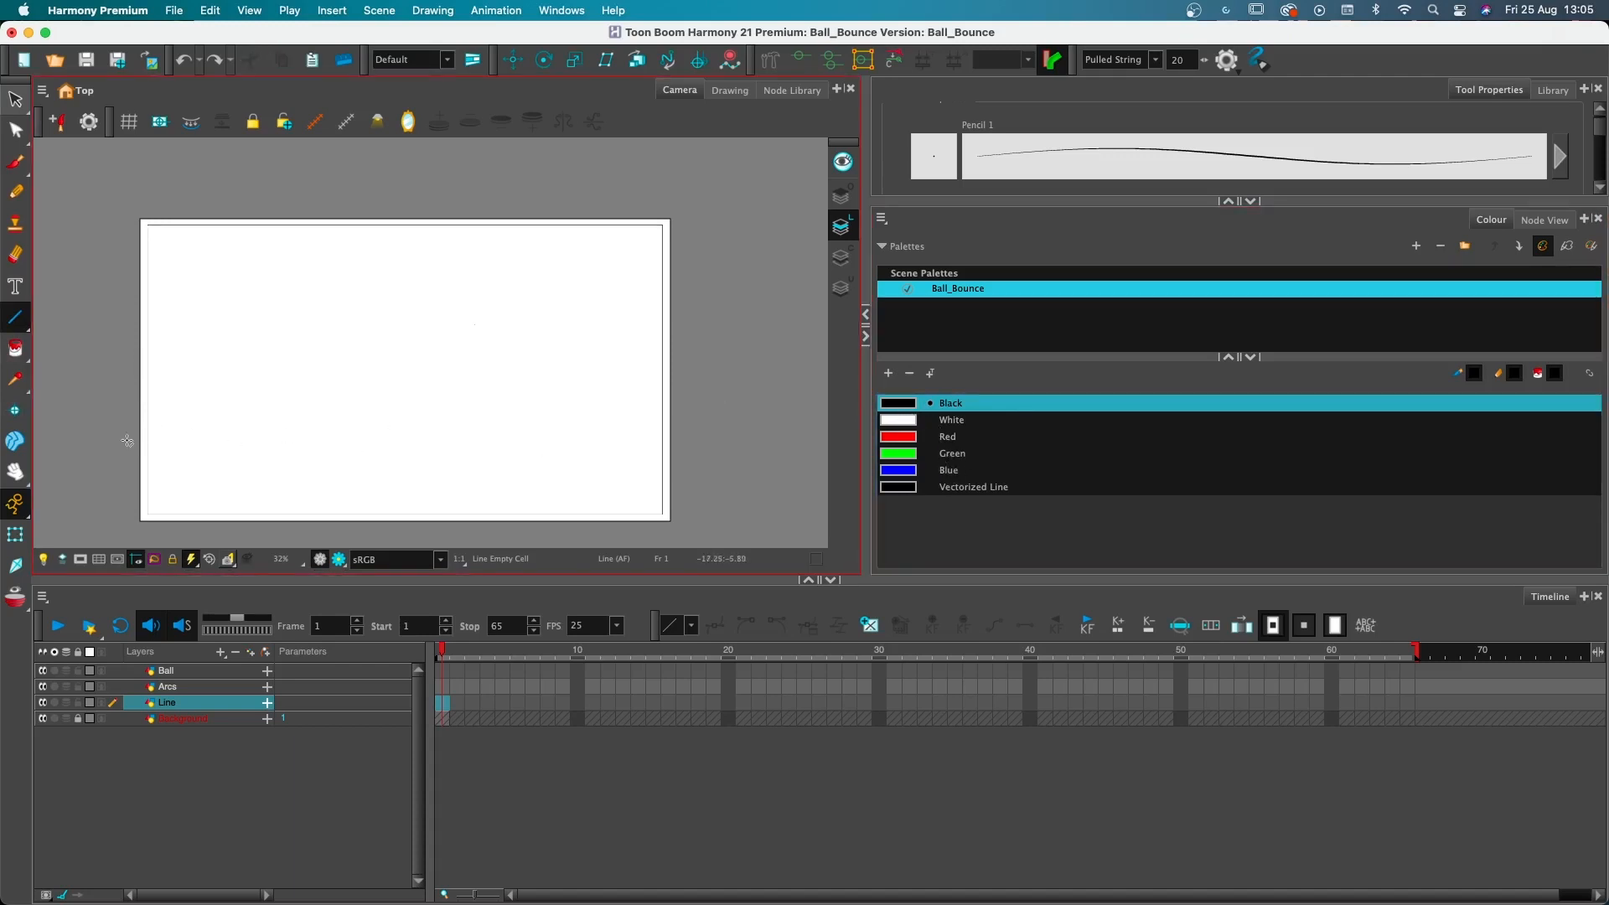
{"action": "left_click_drag", "start_coordinate": [127, 441], "coordinate": [257, 448]}
{"action": "mouse_move", "coordinate": [273, 443]}
{"action": "left_mouse_down"}
{"action": "mouse_move", "coordinate": [122, 436]}
{"action": "mouse_move", "coordinate": [476, 439]}
{"action": "mouse_move", "coordinate": [621, 420]}
{"action": "mouse_move", "coordinate": [726, 436]}
{"action": "mouse_move", "coordinate": [682, 435]}
{"action": "mouse_move", "coordinate": [640, 478]}
{"action": "mouse_move", "coordinate": [359, 492]}
{"action": "mouse_move", "coordinate": [449, 410]}
{"action": "mouse_move", "coordinate": [402, 263]}
{"action": "mouse_move", "coordinate": [114, 209]}
{"action": "mouse_move", "coordinate": [311, 261]}
{"action": "mouse_move", "coordinate": [378, 495]}
{"action": "mouse_move", "coordinate": [352, 487]}
{"action": "mouse_move", "coordinate": [365, 401]}
{"action": "mouse_move", "coordinate": [344, 332]}
{"action": "mouse_move", "coordinate": [290, 260]}
{"action": "mouse_move", "coordinate": [714, 472]}
{"action": "mouse_move", "coordinate": [699, 468]}
{"action": "left_mouse_up"}
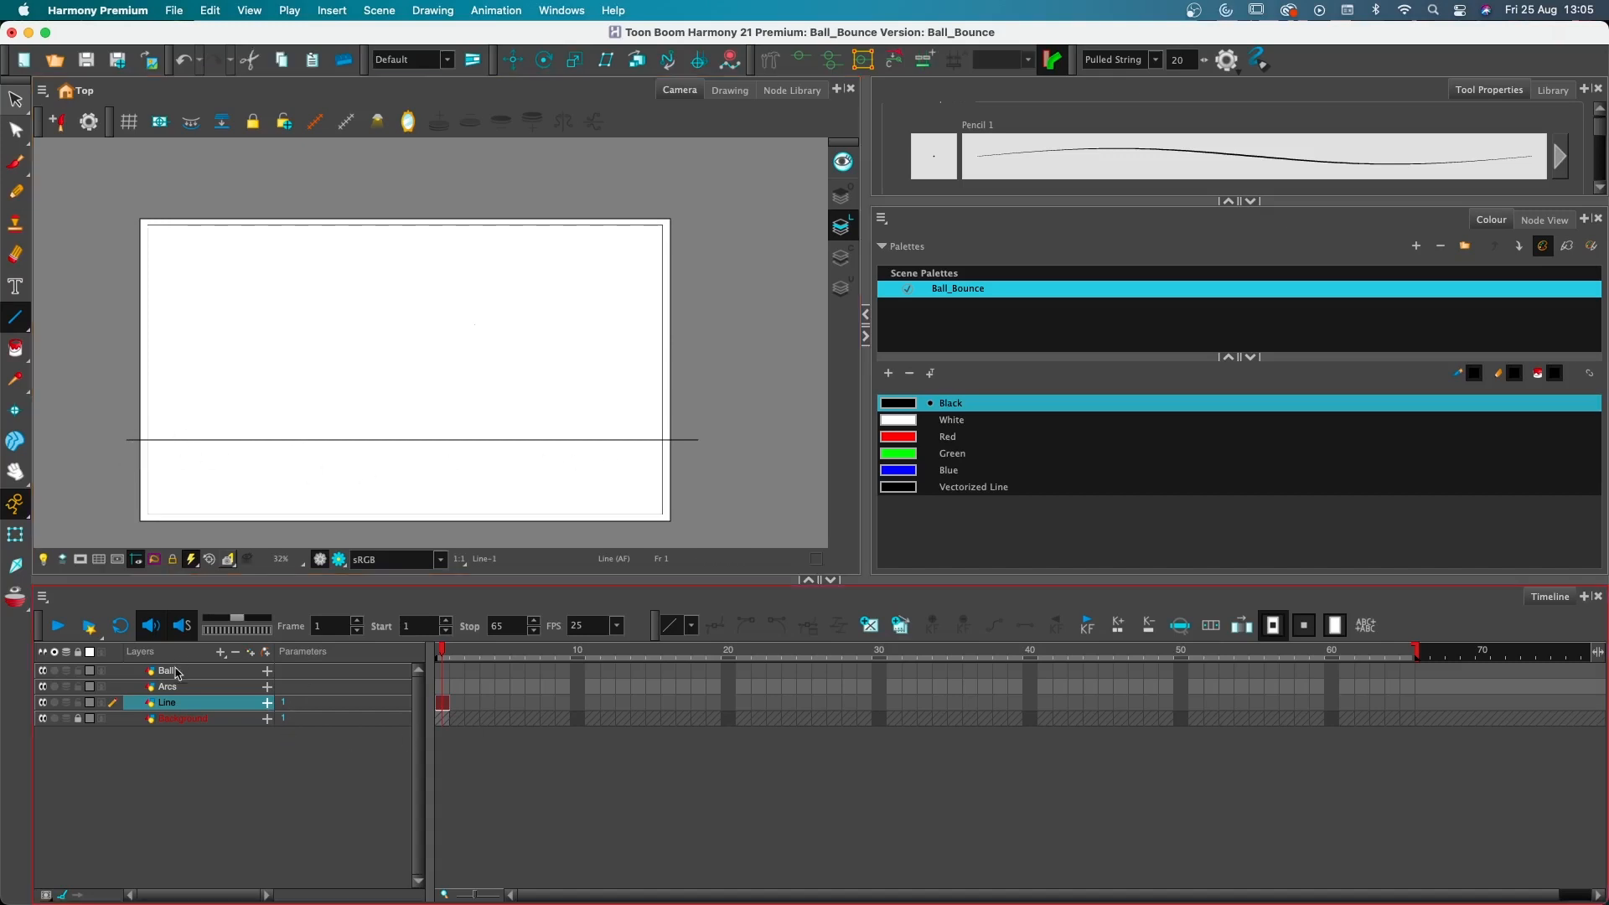
Create an empty drawing at frame 1 of the Arcs layer
{"action": "left_click", "coordinate": [179, 690]}
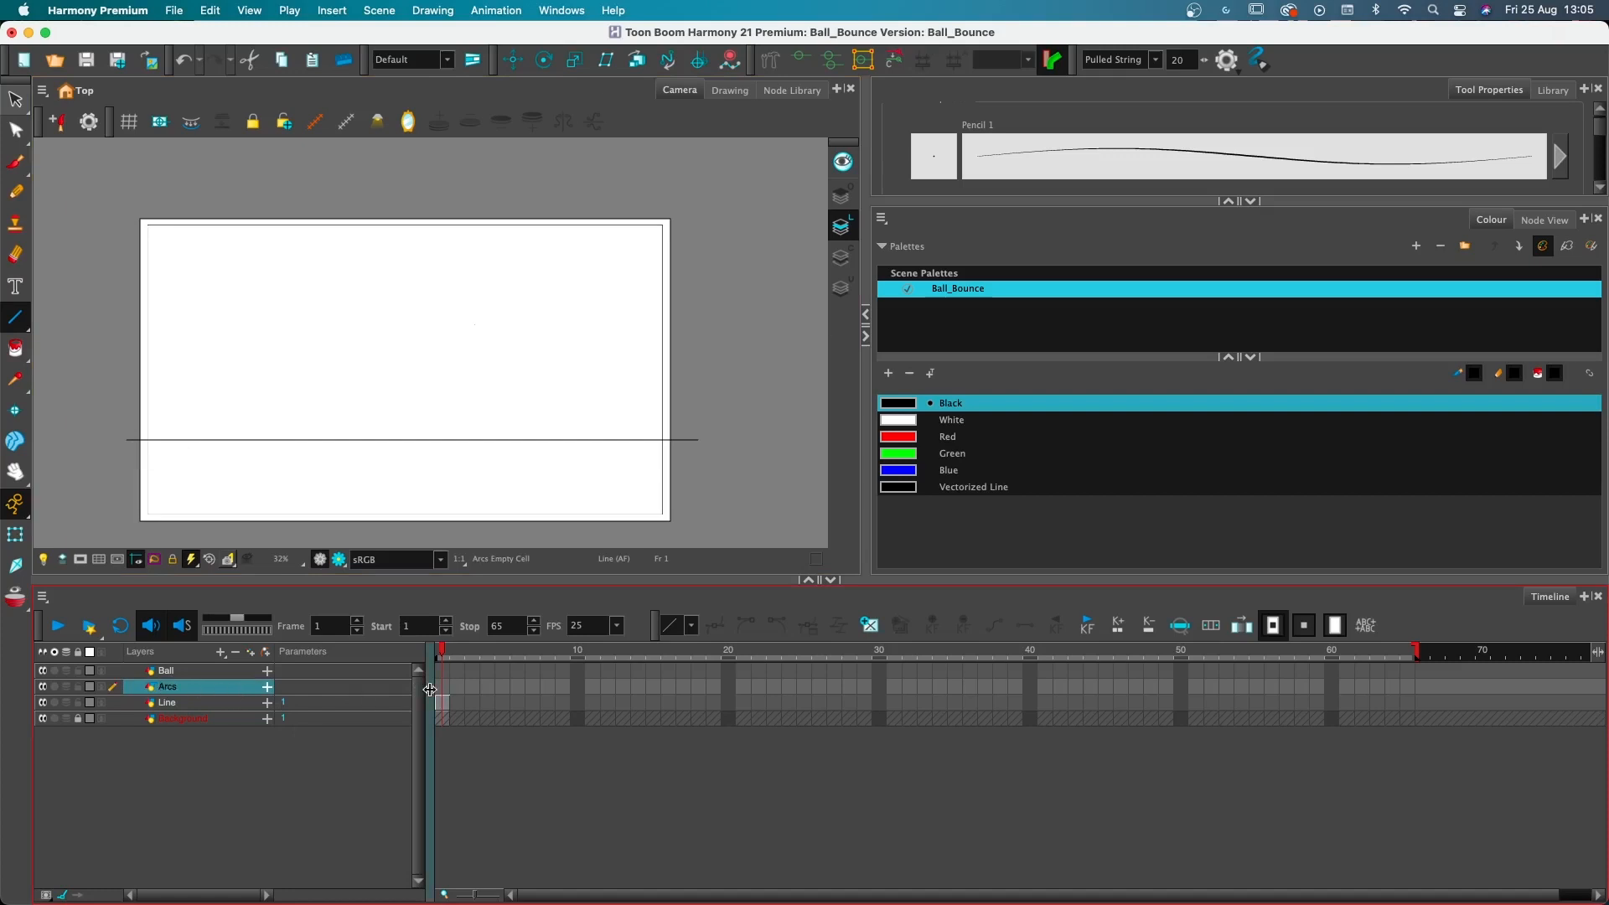
{"action": "left_click", "coordinate": [442, 689]}
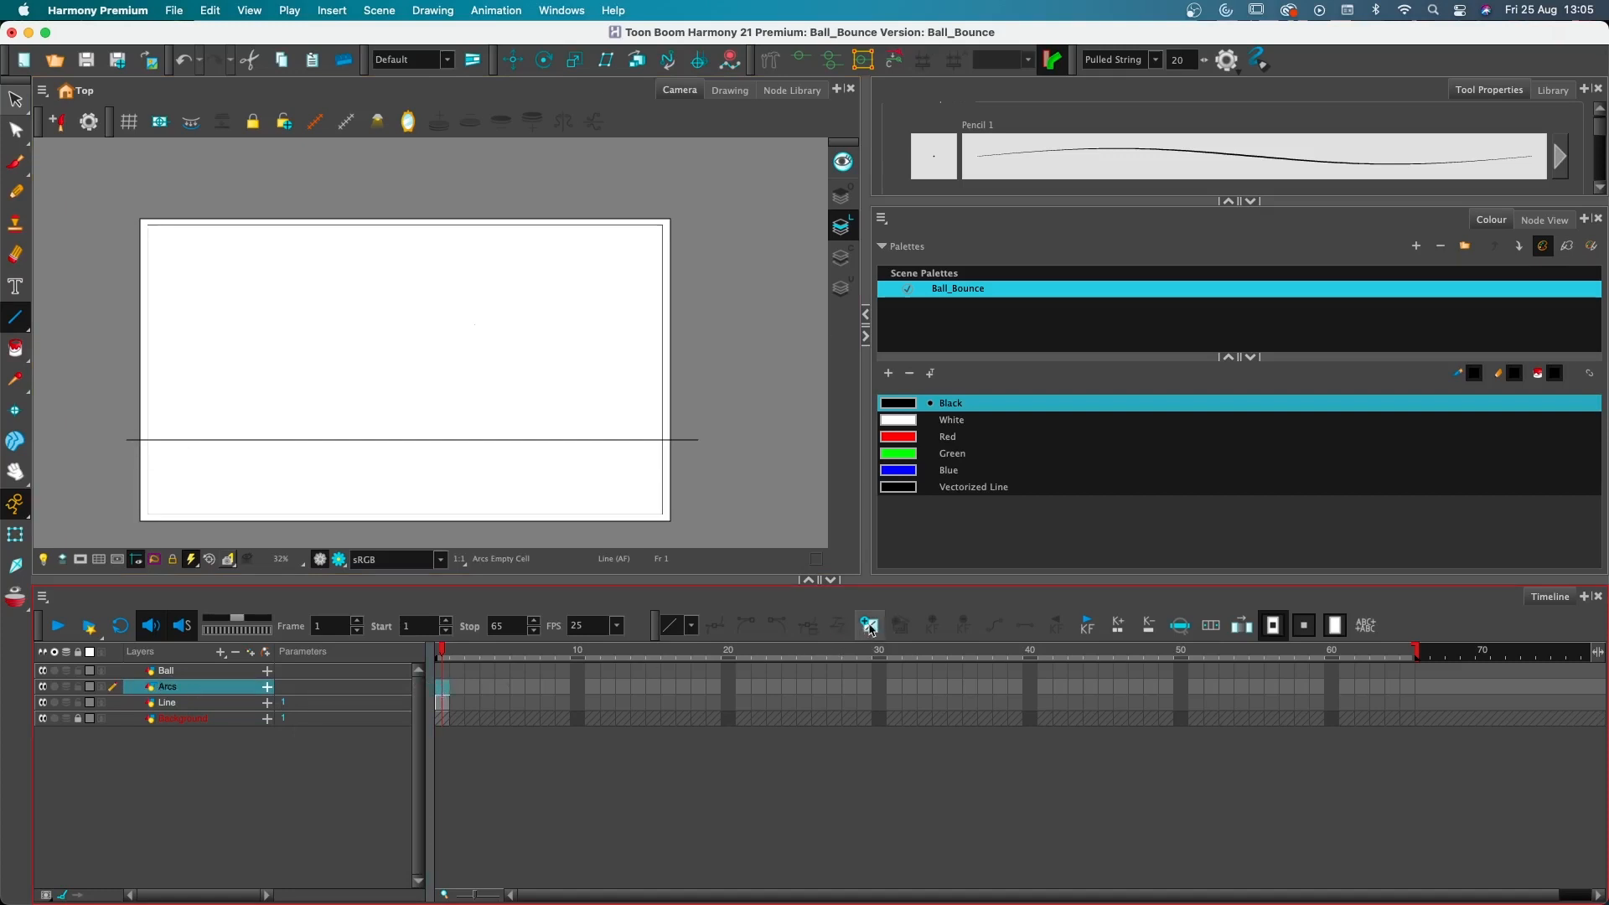
{"action": "left_click", "coordinate": [871, 627]}
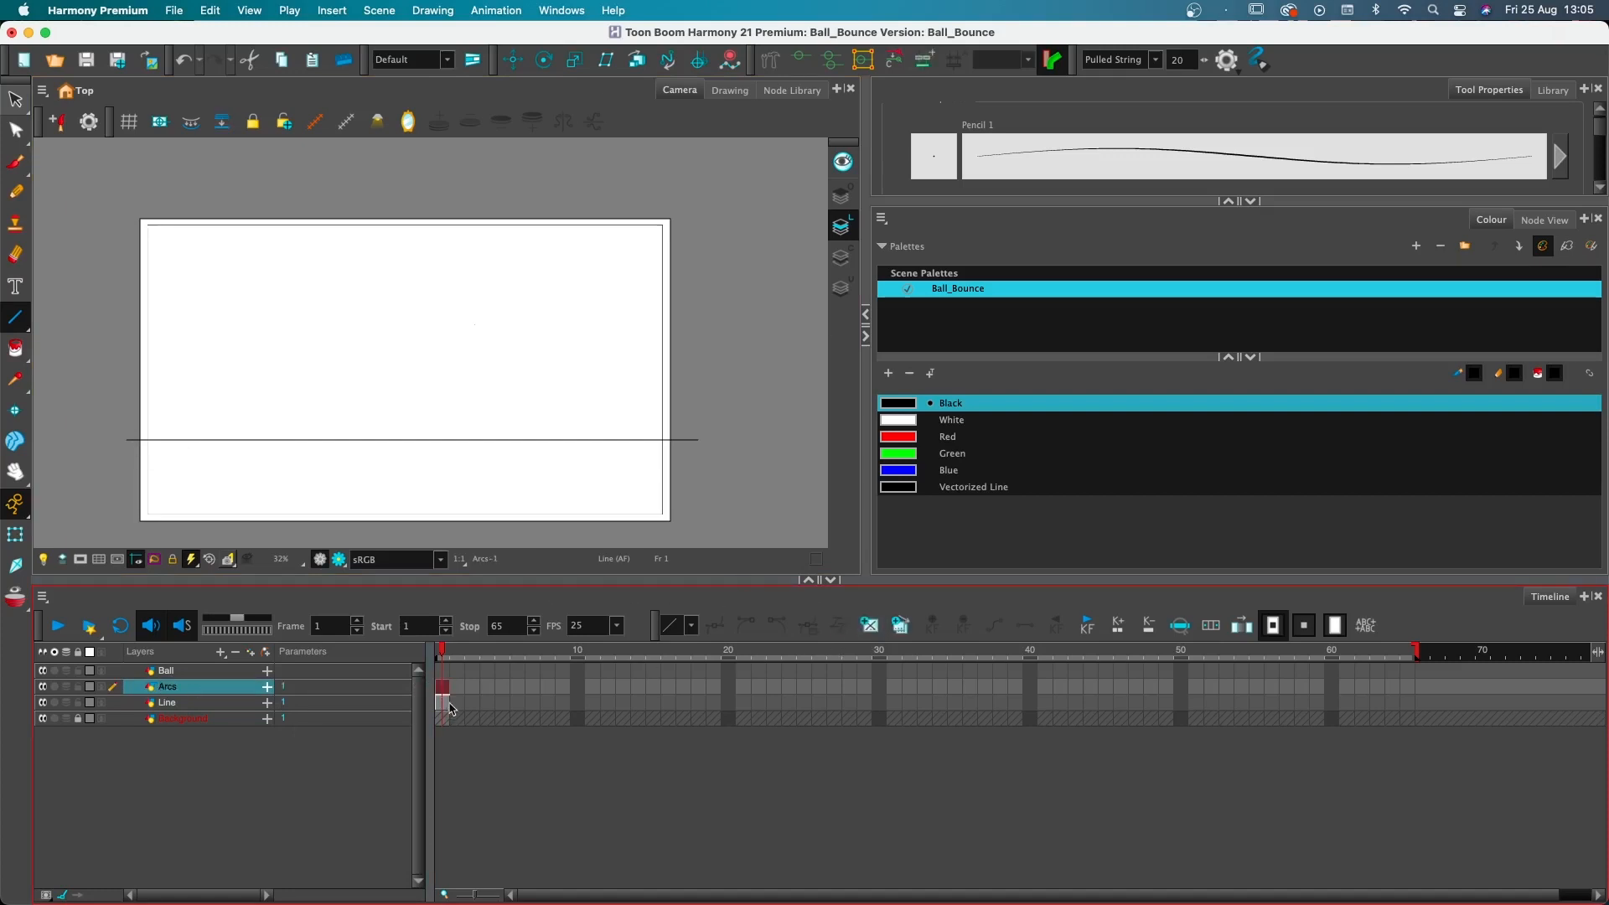
Brush a red arc falling from the frame's upper left edge to the ground line on the Arcs layer, and save the scene
{"action": "left_click", "coordinate": [960, 393]}
{"action": "scroll", "coordinate": [323, 420], "scroll_direction": "up", "scroll_amount": 1}
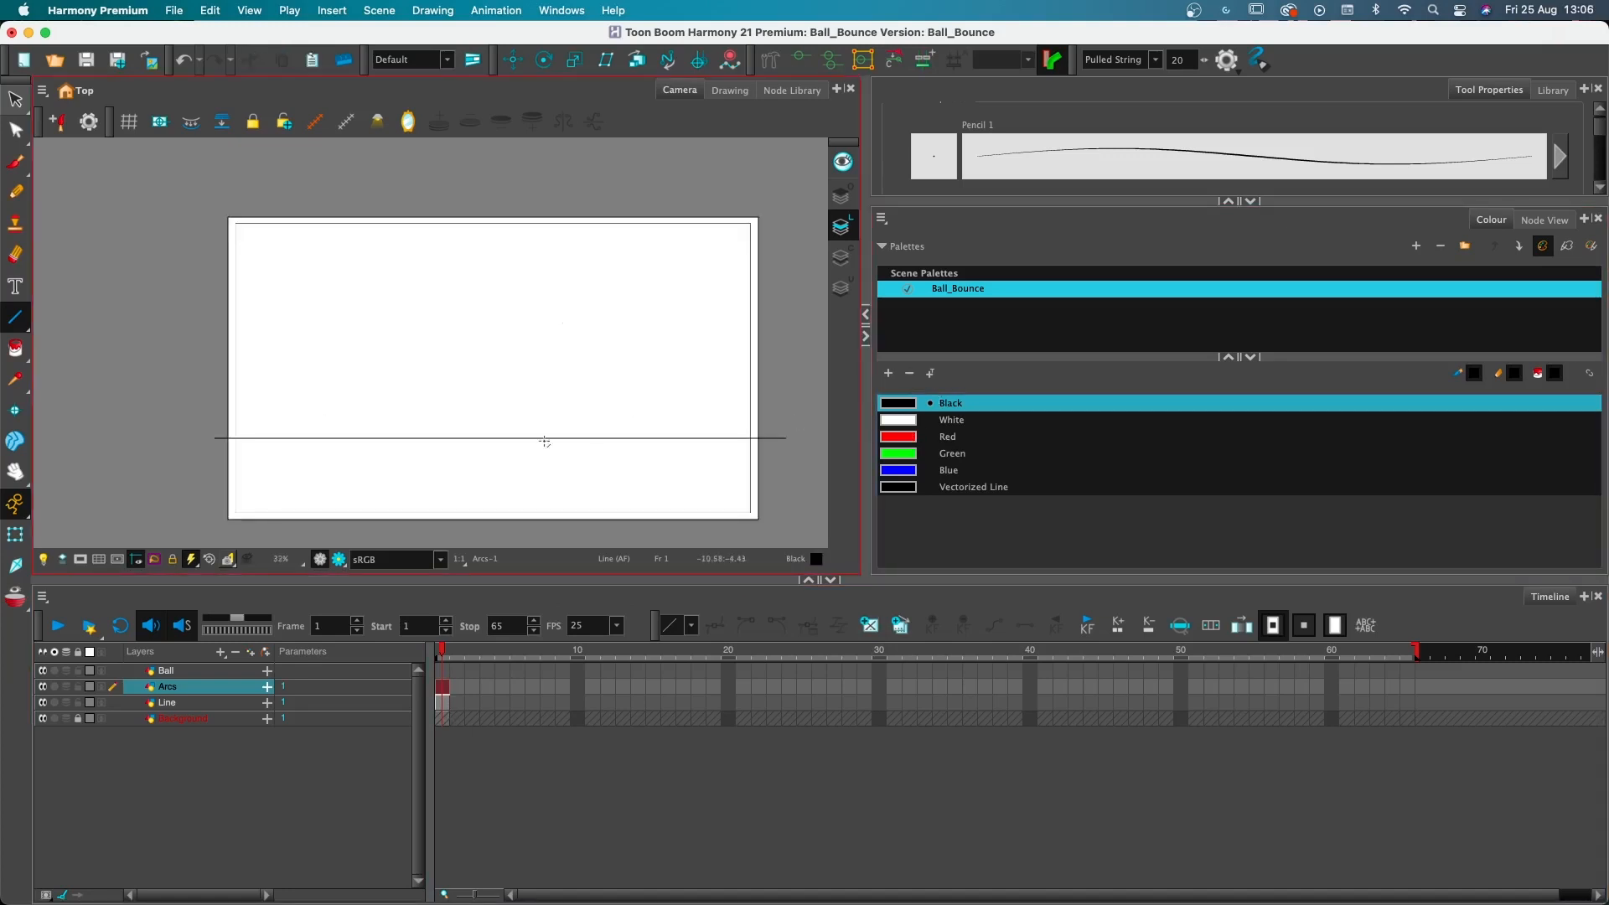
{"action": "left_click", "coordinate": [899, 438]}
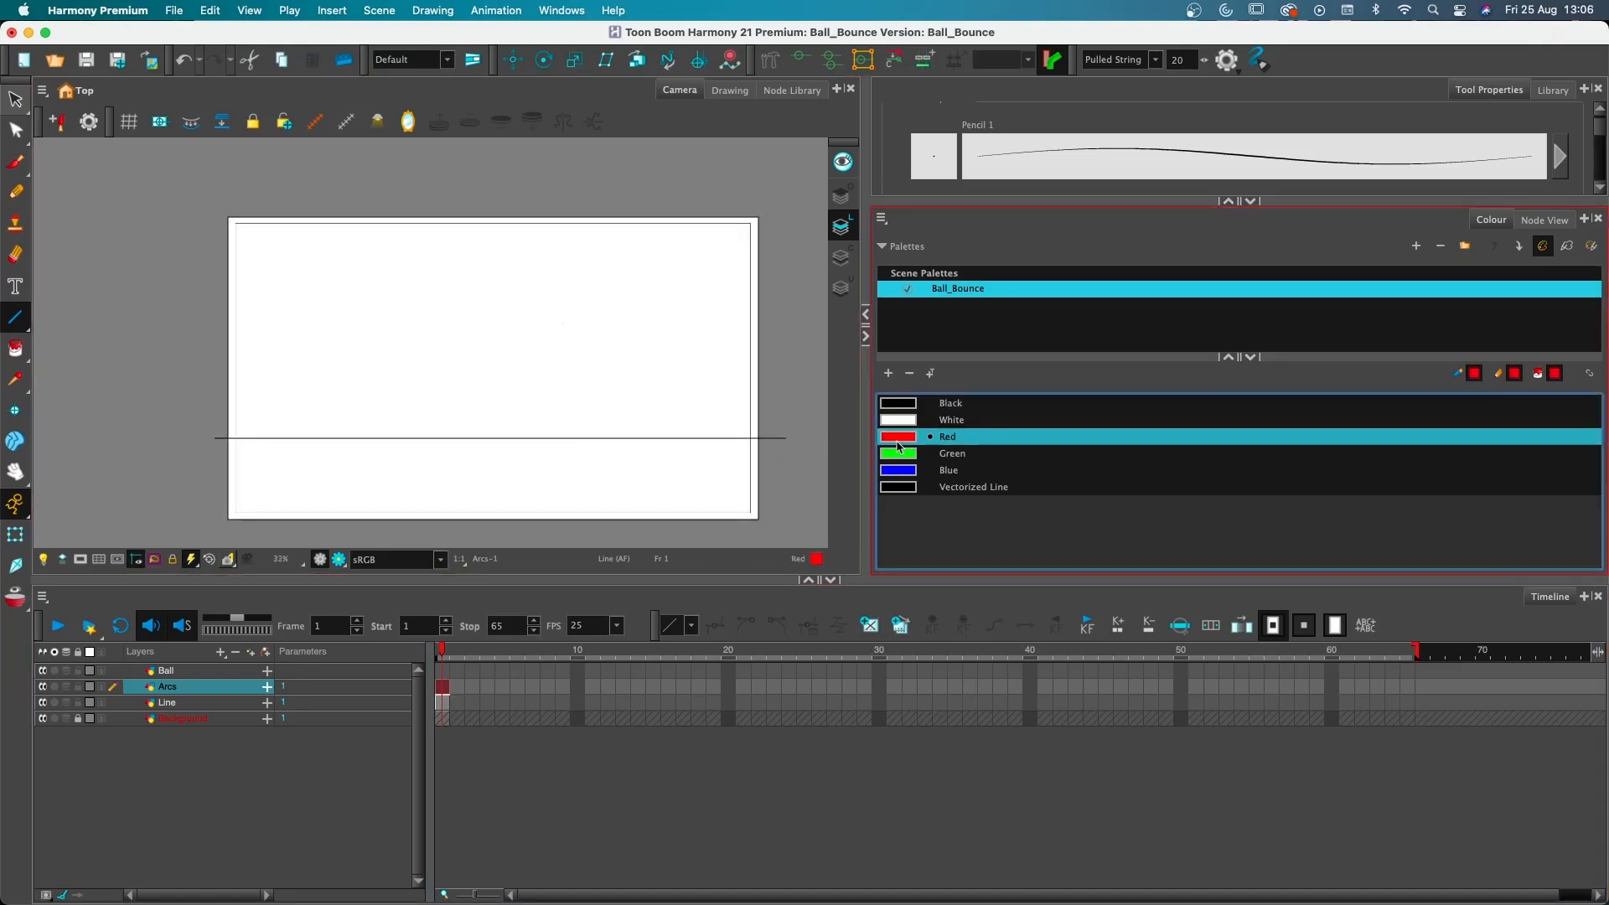
{"action": "scroll", "coordinate": [380, 461], "scroll_direction": "up", "scroll_amount": 1}
{"action": "left_click_drag", "start_coordinate": [460, 441], "coordinate": [398, 439]}
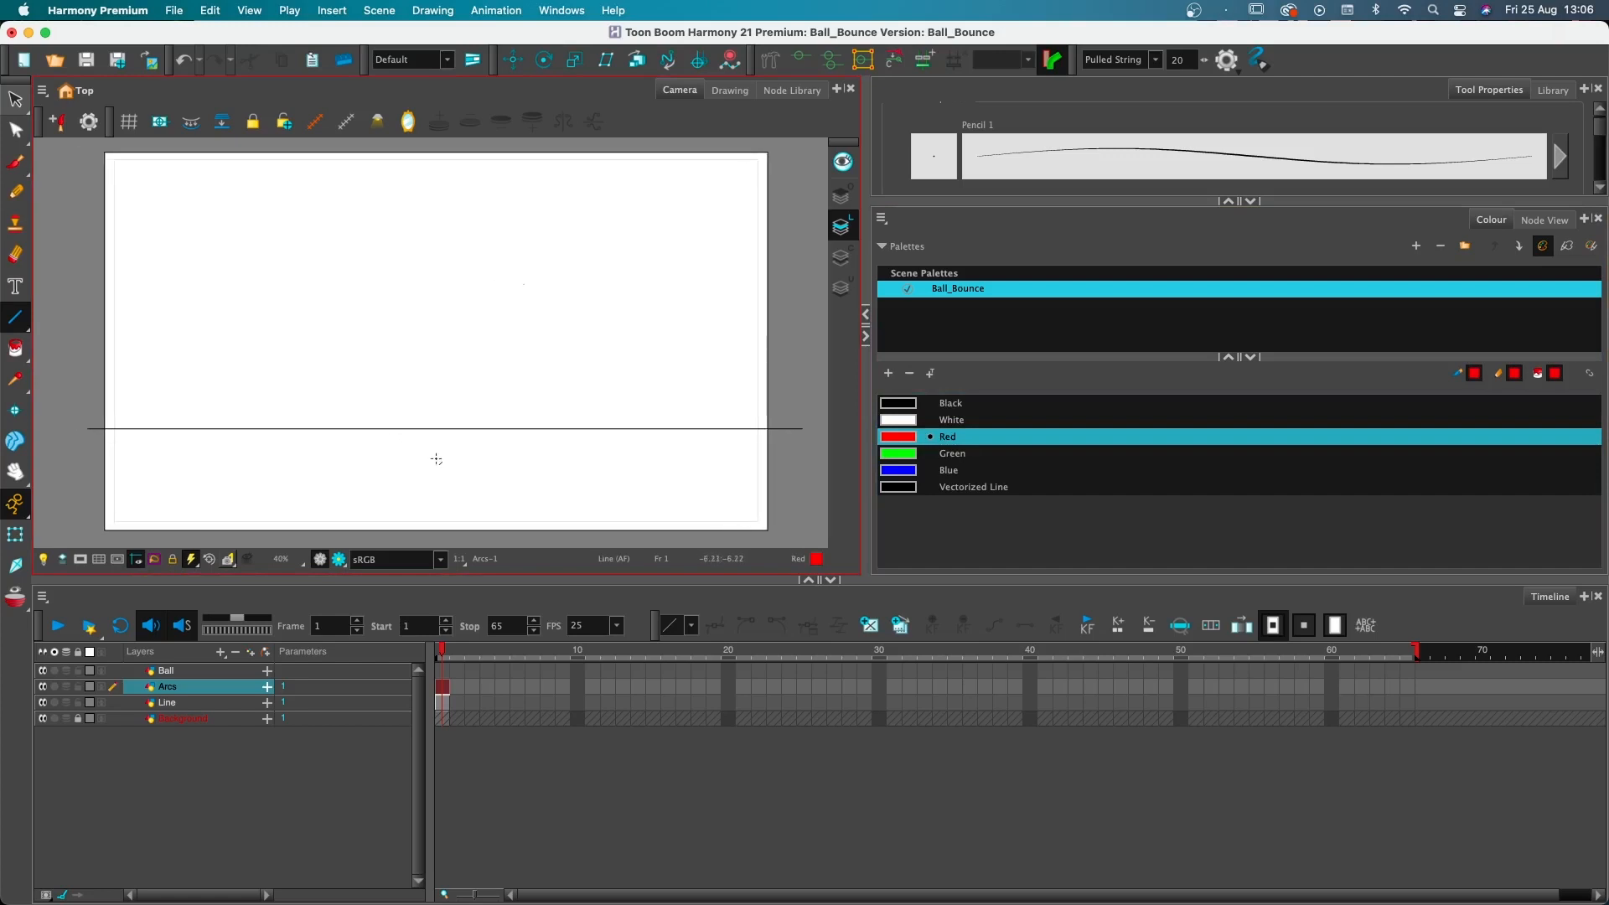
{"action": "key", "text": "alt+b"}
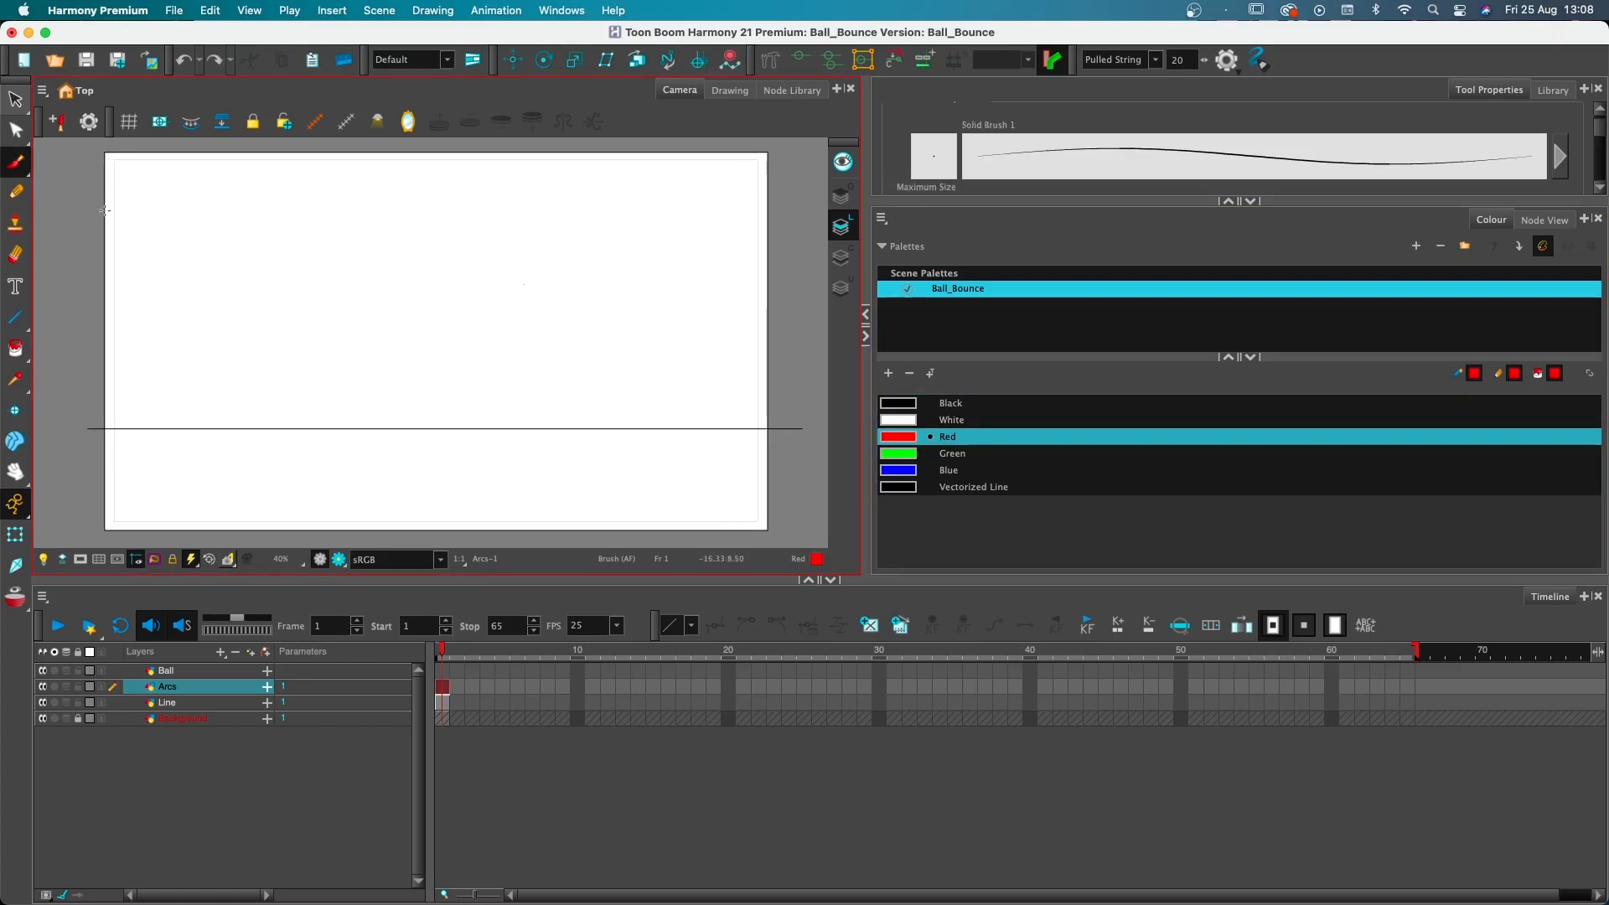
{"action": "mouse_move", "coordinate": [124, 215]}
{"action": "left_mouse_down"}
{"action": "mouse_move", "coordinate": [198, 322]}
{"action": "mouse_move", "coordinate": [222, 441]}
{"action": "left_mouse_up"}
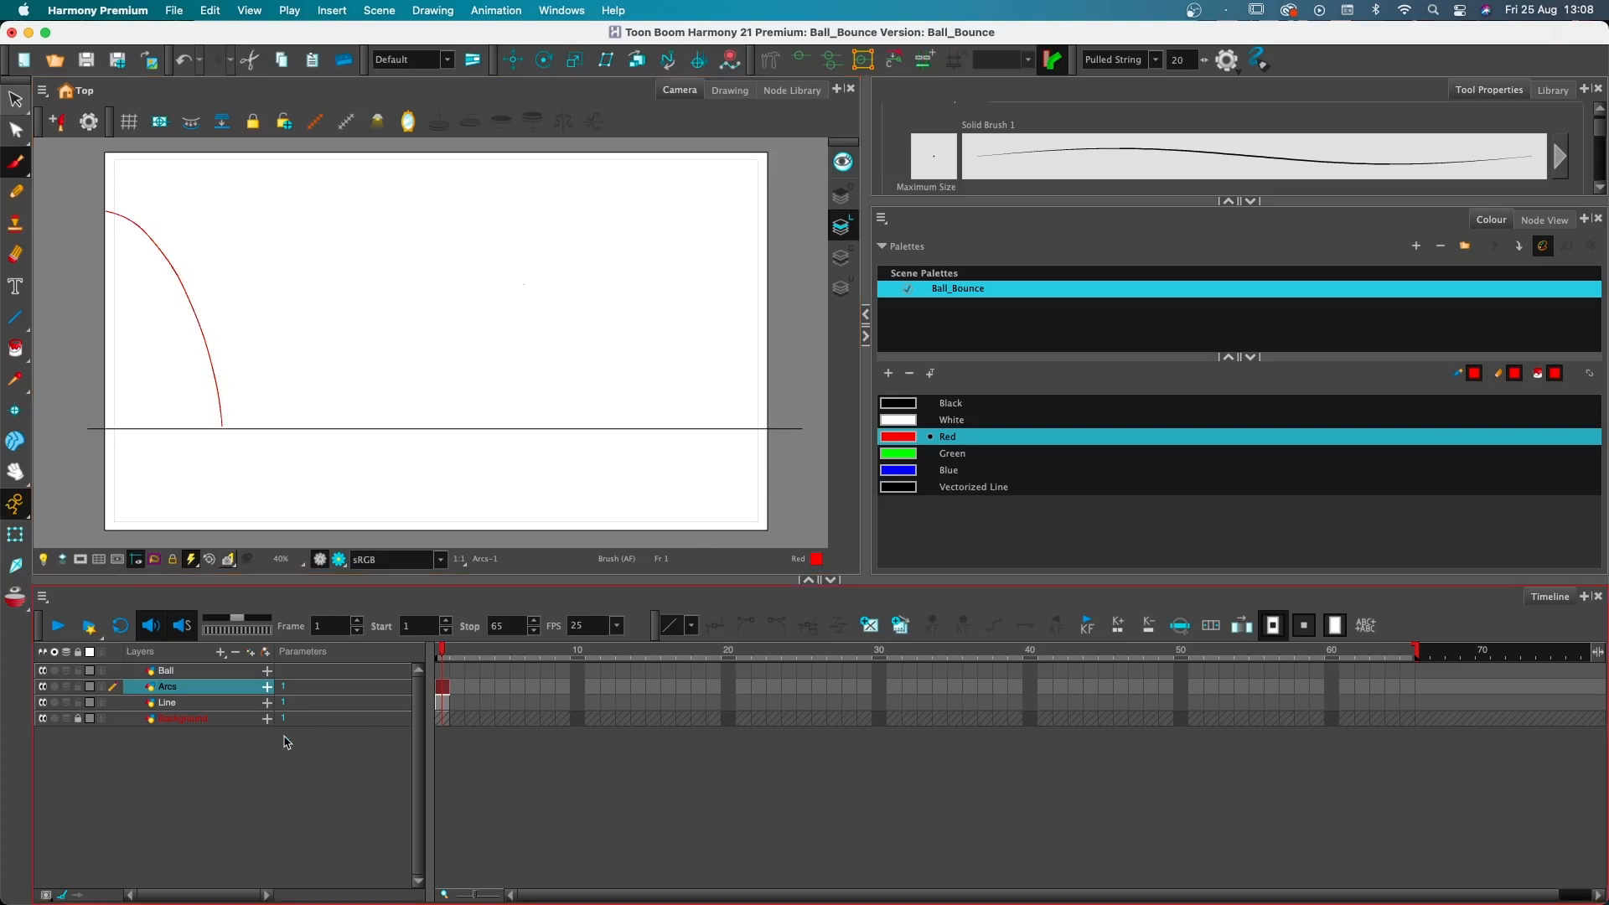
{"action": "key", "text": "super+s"}
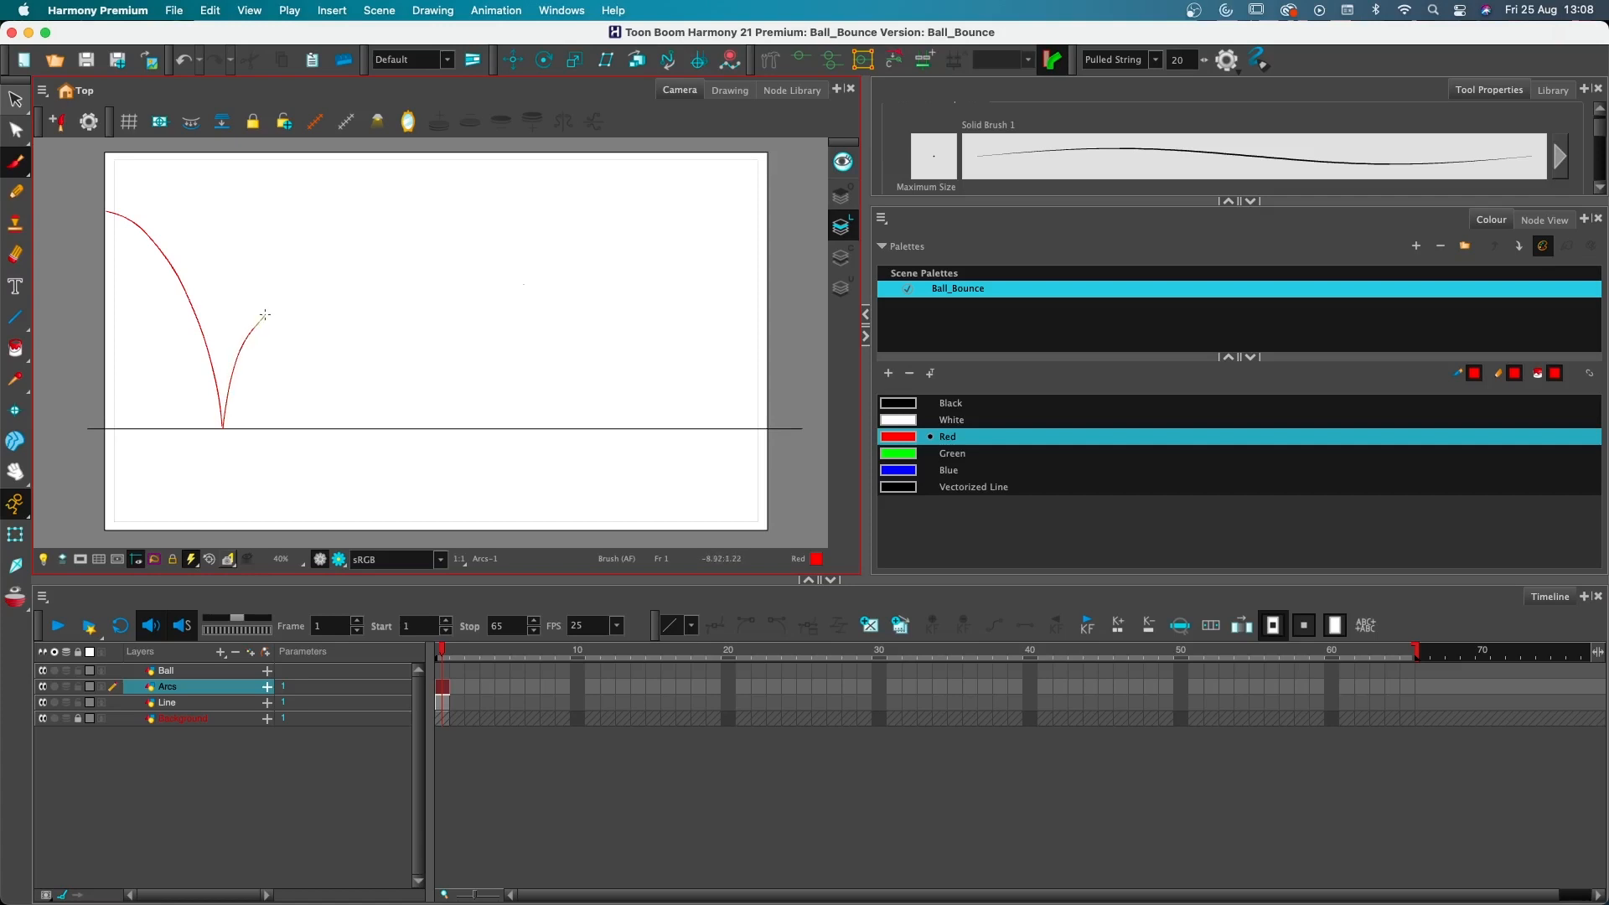
Brush the remaining red bounce arcs along the ground line on the Arcs layer, progressively smaller and ending past the frame's right edge
{"action": "mouse_move", "coordinate": [297, 304]}
{"action": "left_mouse_down"}
{"action": "mouse_move", "coordinate": [331, 308]}
{"action": "mouse_move", "coordinate": [379, 441]}
{"action": "left_mouse_up"}
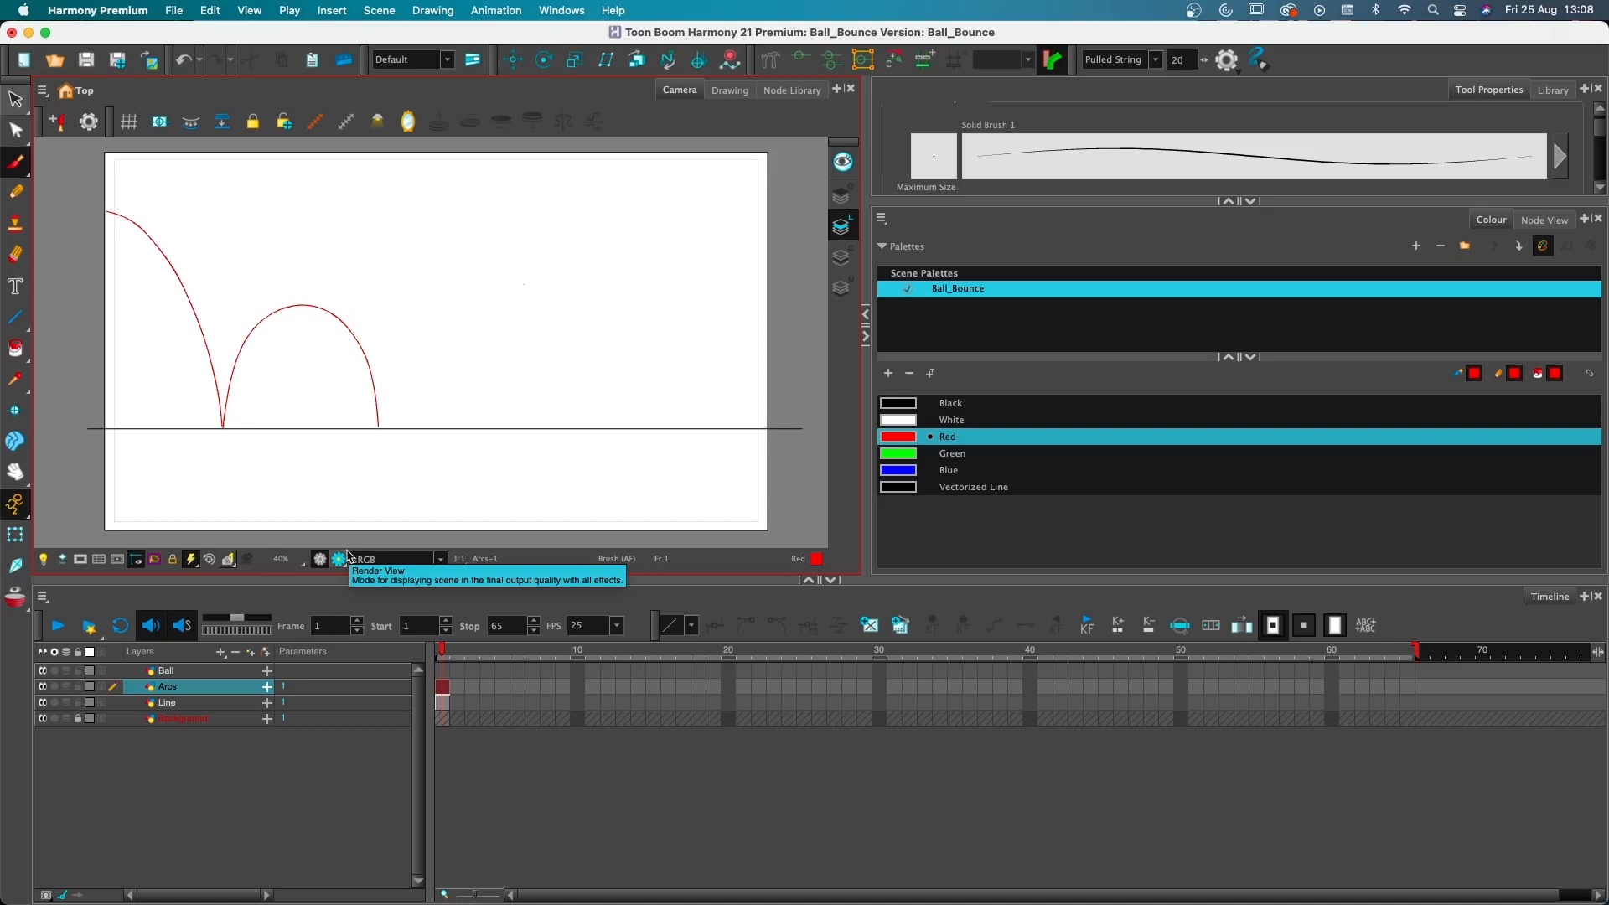
{"action": "mouse_move", "coordinate": [379, 427]}
{"action": "left_mouse_down"}
{"action": "mouse_move", "coordinate": [415, 357]}
{"action": "mouse_move", "coordinate": [462, 358]}
{"action": "mouse_move", "coordinate": [493, 413]}
{"action": "left_mouse_up"}
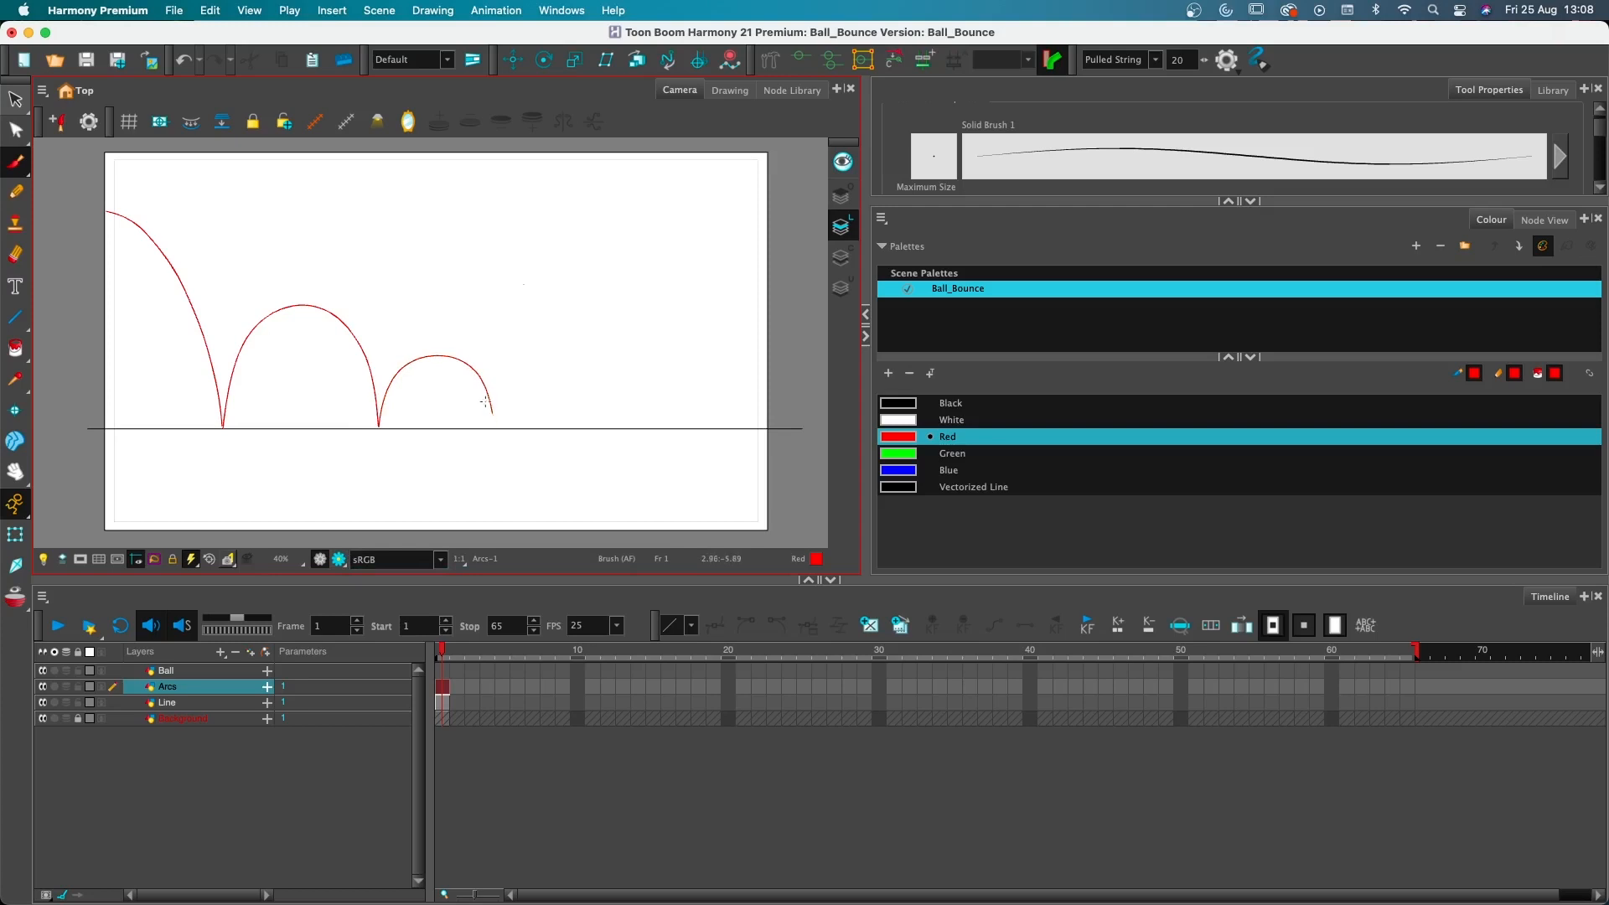
{"action": "key", "text": "super+z"}
{"action": "mouse_move", "coordinate": [379, 426]}
{"action": "left_mouse_down"}
{"action": "mouse_move", "coordinate": [419, 365]}
{"action": "mouse_move", "coordinate": [475, 358]}
{"action": "mouse_move", "coordinate": [507, 380]}
{"action": "mouse_move", "coordinate": [523, 442]}
{"action": "mouse_move", "coordinate": [549, 386]}
{"action": "mouse_move", "coordinate": [625, 416]}
{"action": "left_mouse_up"}
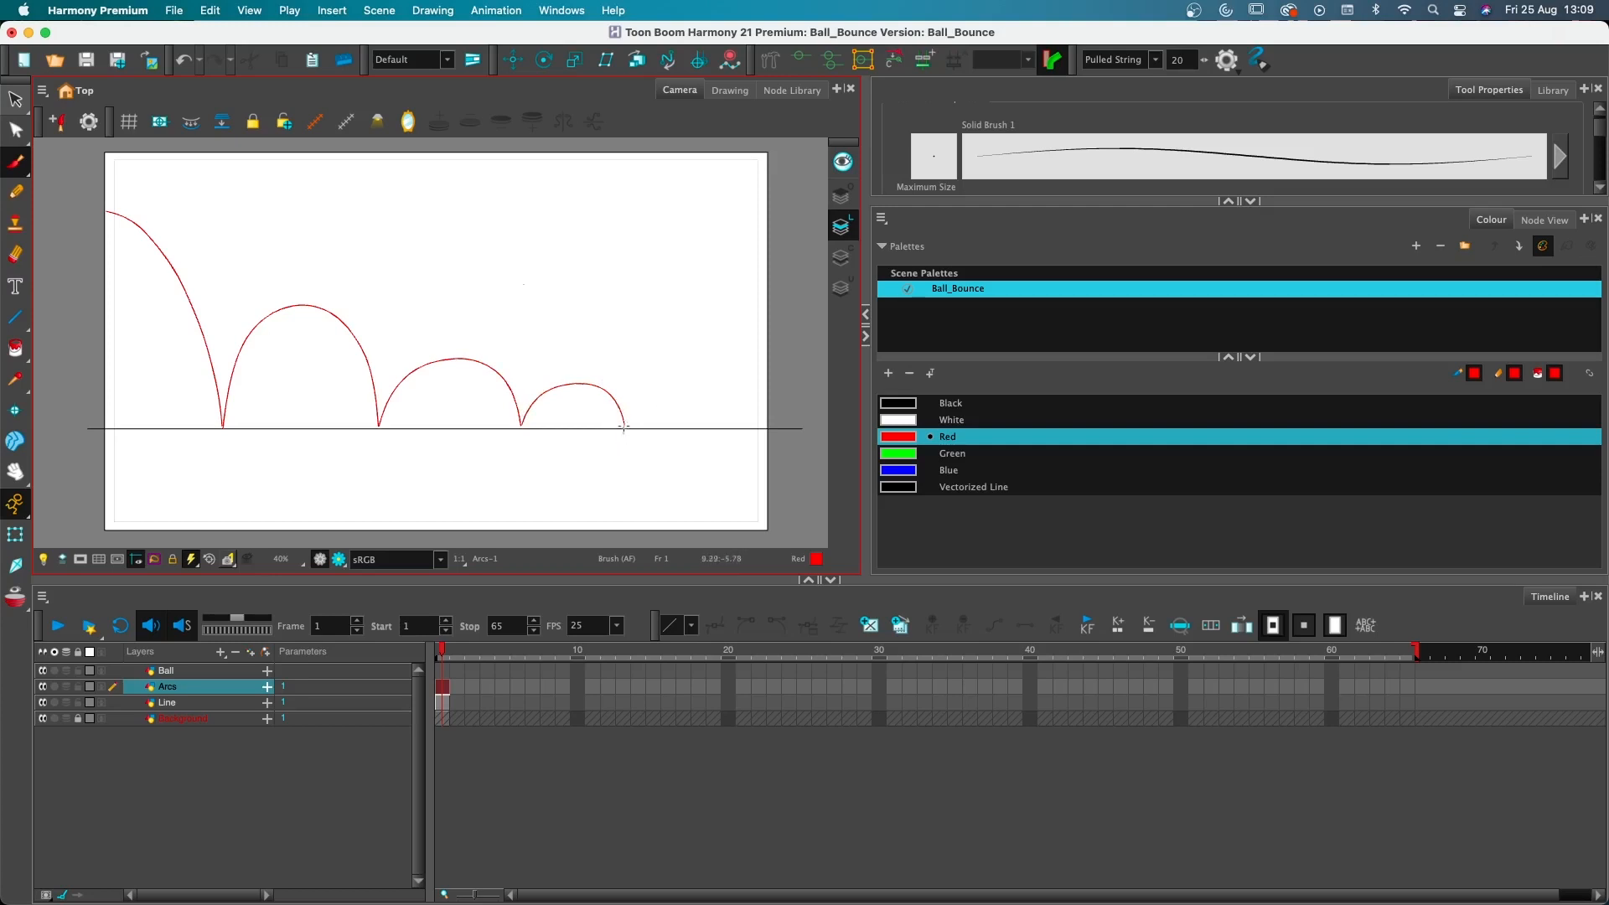
{"action": "mouse_move", "coordinate": [624, 426]}
{"action": "left_mouse_down"}
{"action": "mouse_move", "coordinate": [661, 399]}
{"action": "mouse_move", "coordinate": [695, 403]}
{"action": "left_mouse_up"}
{"action": "key", "text": "super+z"}
{"action": "mouse_move", "coordinate": [707, 426]}
{"action": "left_mouse_down"}
{"action": "mouse_move", "coordinate": [730, 404]}
{"action": "mouse_move", "coordinate": [770, 425]}
{"action": "left_mouse_up"}
{"action": "mouse_move", "coordinate": [765, 427]}
{"action": "left_mouse_down"}
{"action": "mouse_move", "coordinate": [796, 416]}
{"action": "mouse_move", "coordinate": [814, 430]}
{"action": "left_mouse_up"}
Extend the scene's length to 110 frames
{"action": "left_click", "coordinate": [441, 672]}
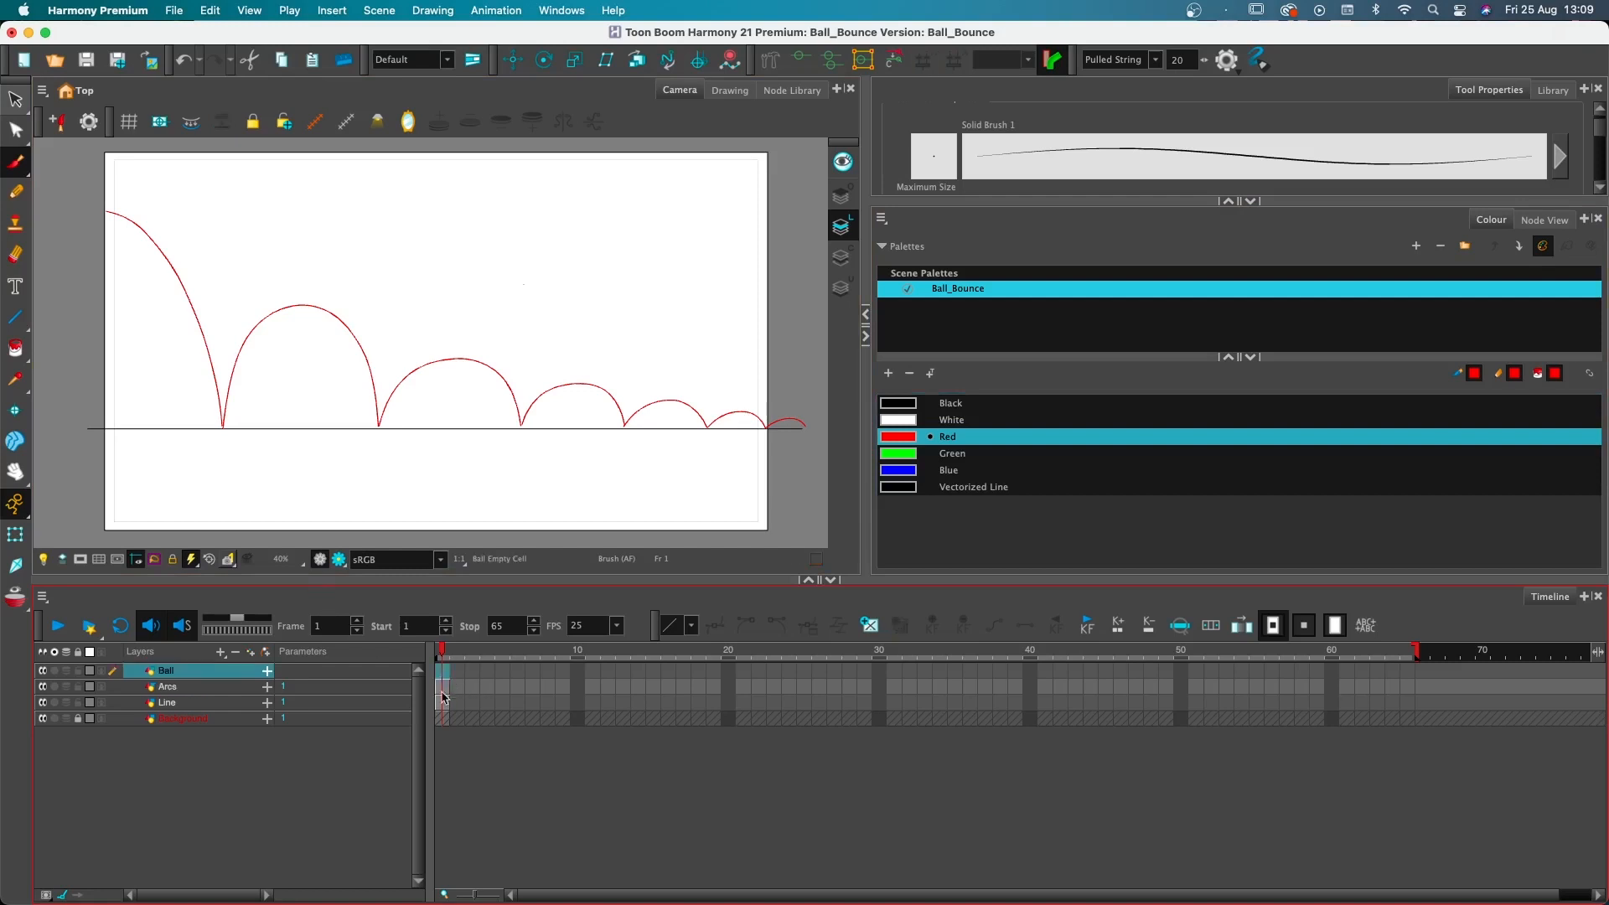
{"action": "left_click", "coordinate": [442, 702]}
{"action": "left_click", "coordinate": [445, 687]}
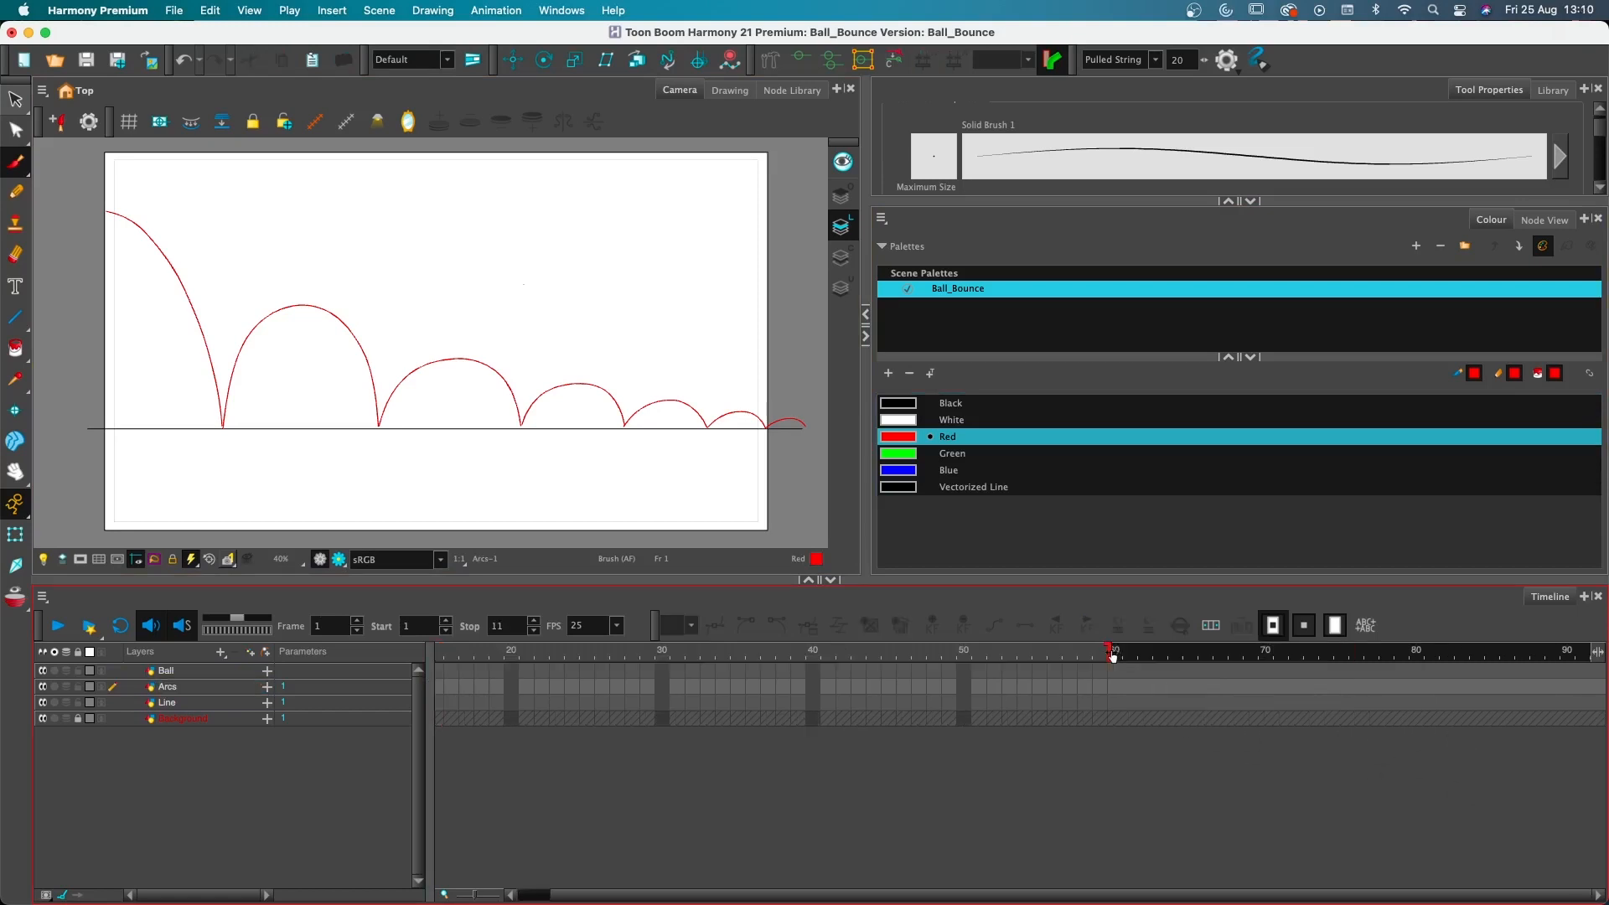
{"action": "mouse_move", "coordinate": [1113, 663]}
{"action": "left_mouse_down"}
{"action": "mouse_move", "coordinate": [1113, 650]}
{"action": "mouse_move", "coordinate": [1576, 662]}
{"action": "mouse_move", "coordinate": [1577, 682]}
{"action": "mouse_move", "coordinate": [1477, 682]}
{"action": "mouse_move", "coordinate": [1551, 677]}
{"action": "left_mouse_up"}
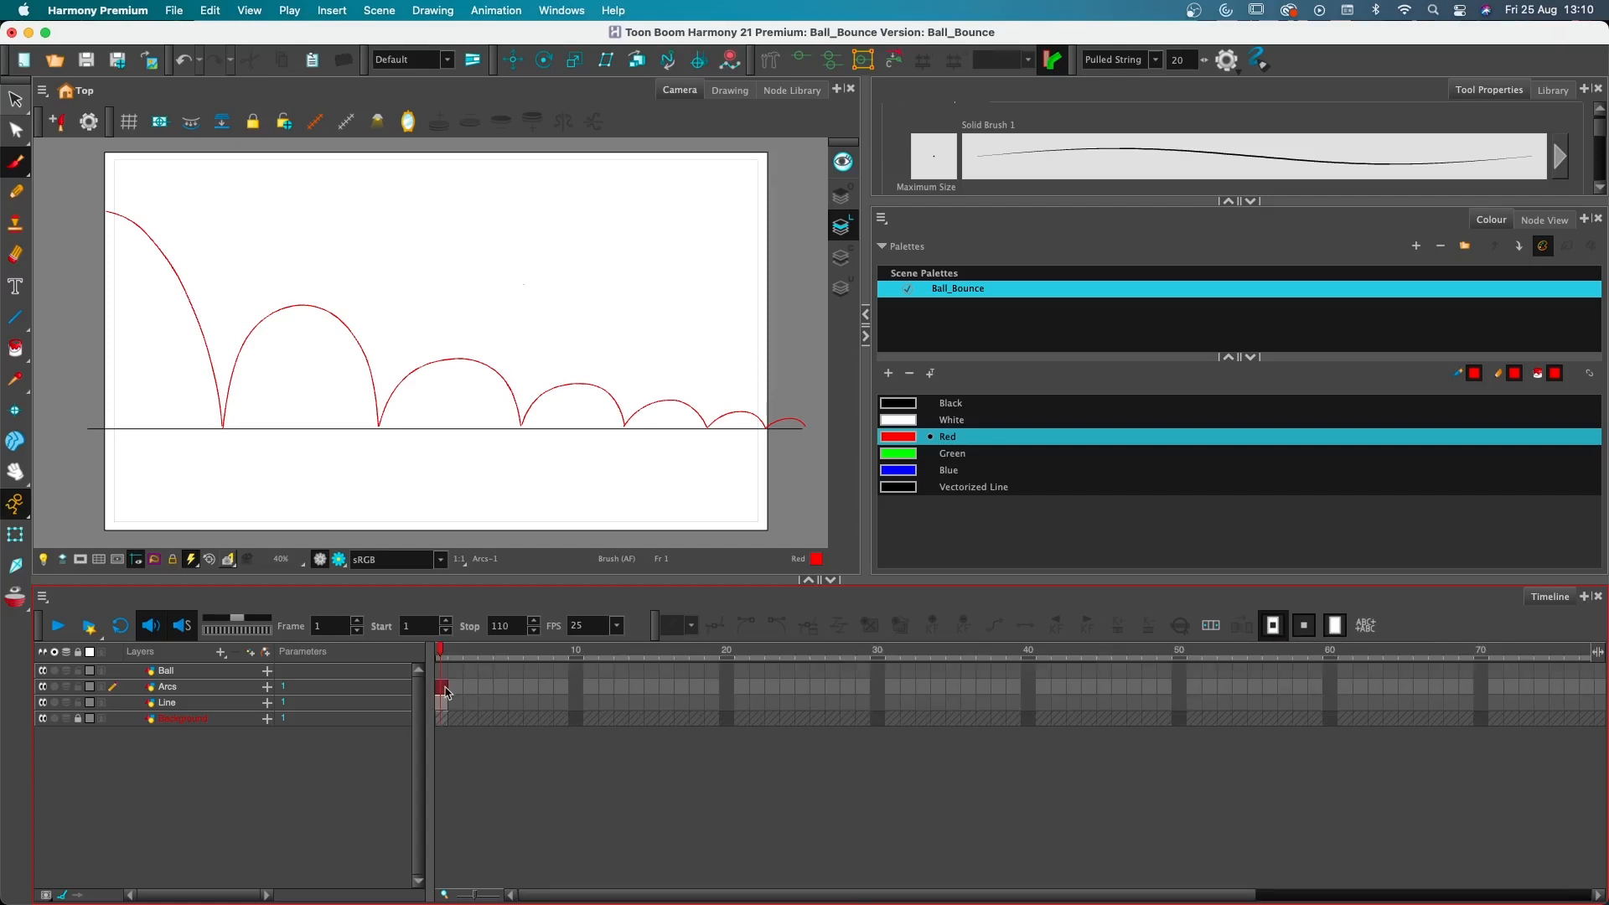
Unlock the Background layer and extend the exposure of the Arcs, Line and Background drawings to frame 110
{"action": "left_click", "coordinate": [77, 720]}
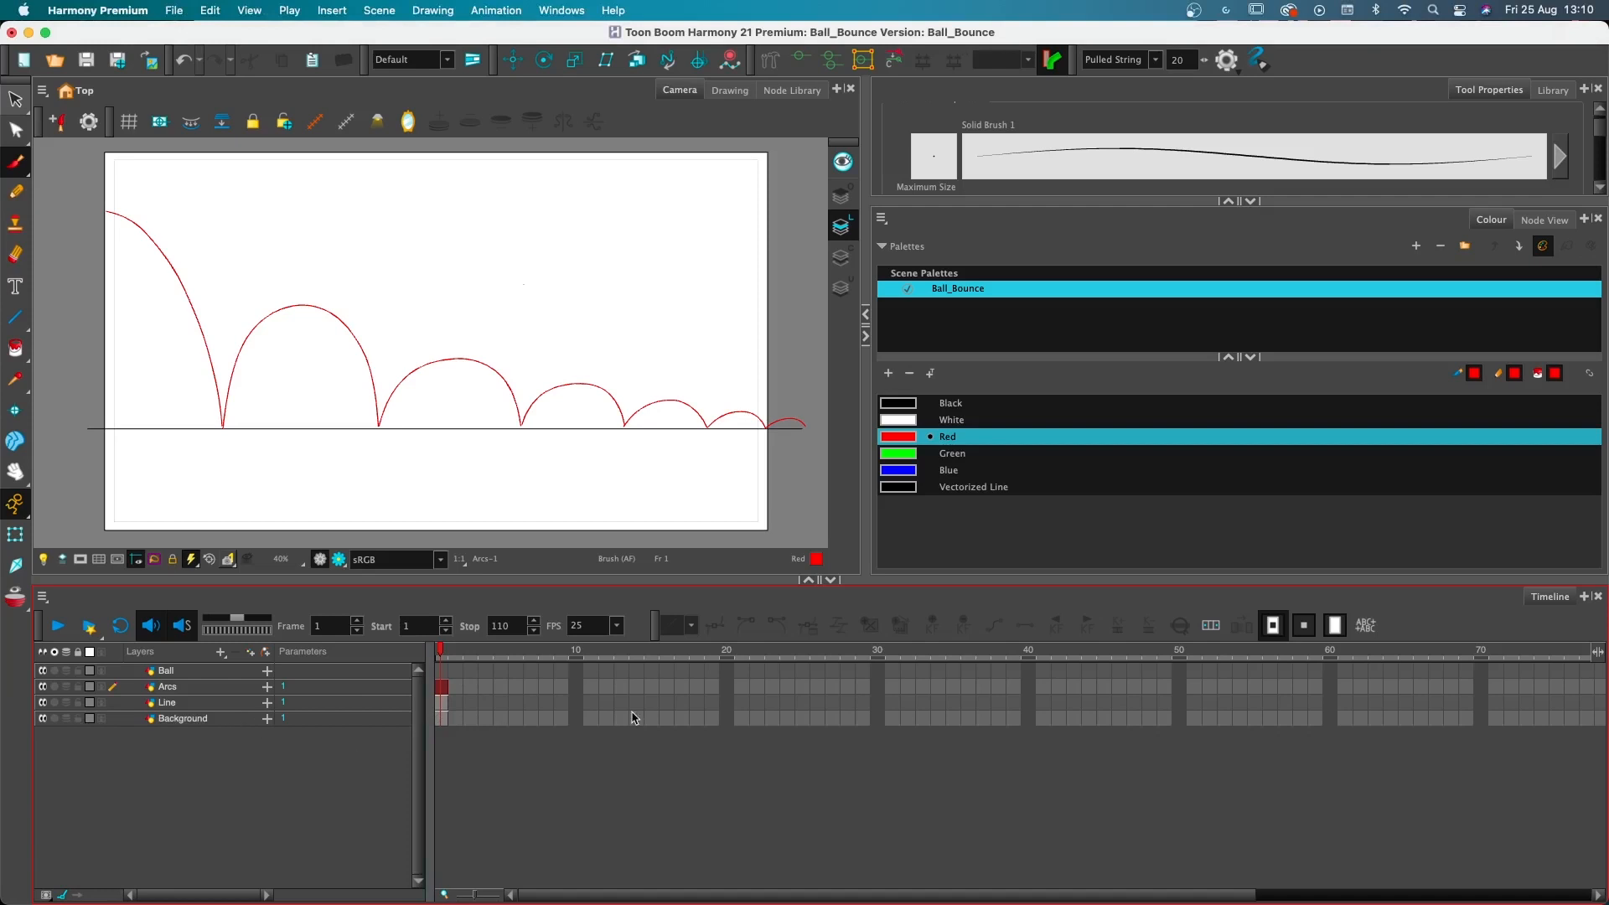
{"action": "left_click", "coordinate": [455, 689]}
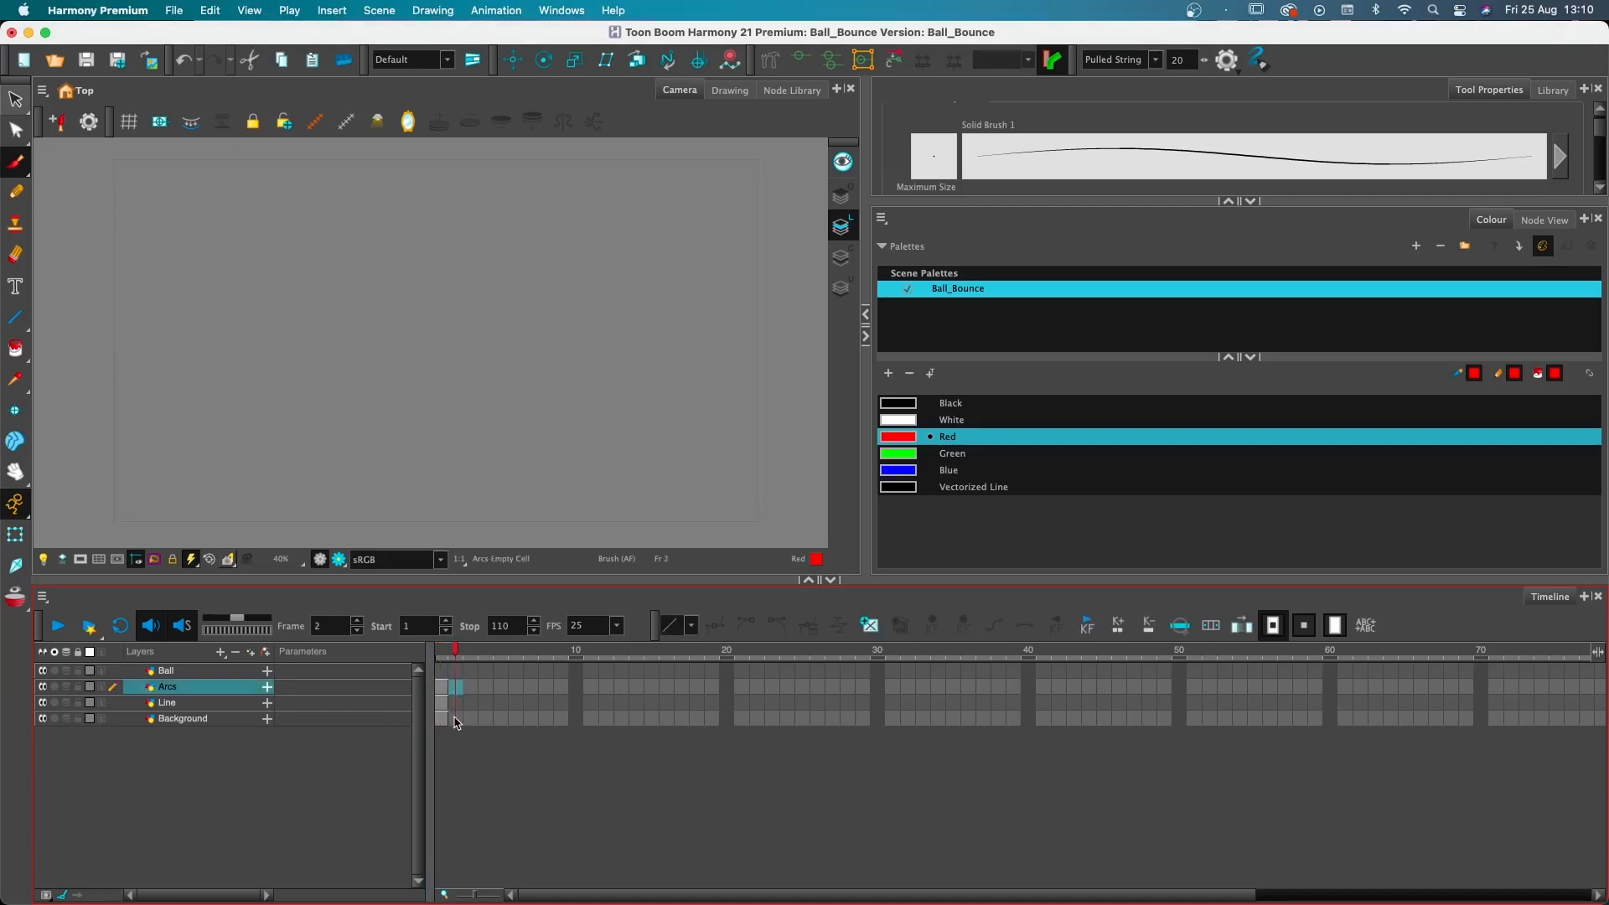
{"action": "left_click", "coordinate": [456, 718], "text": "shift"}
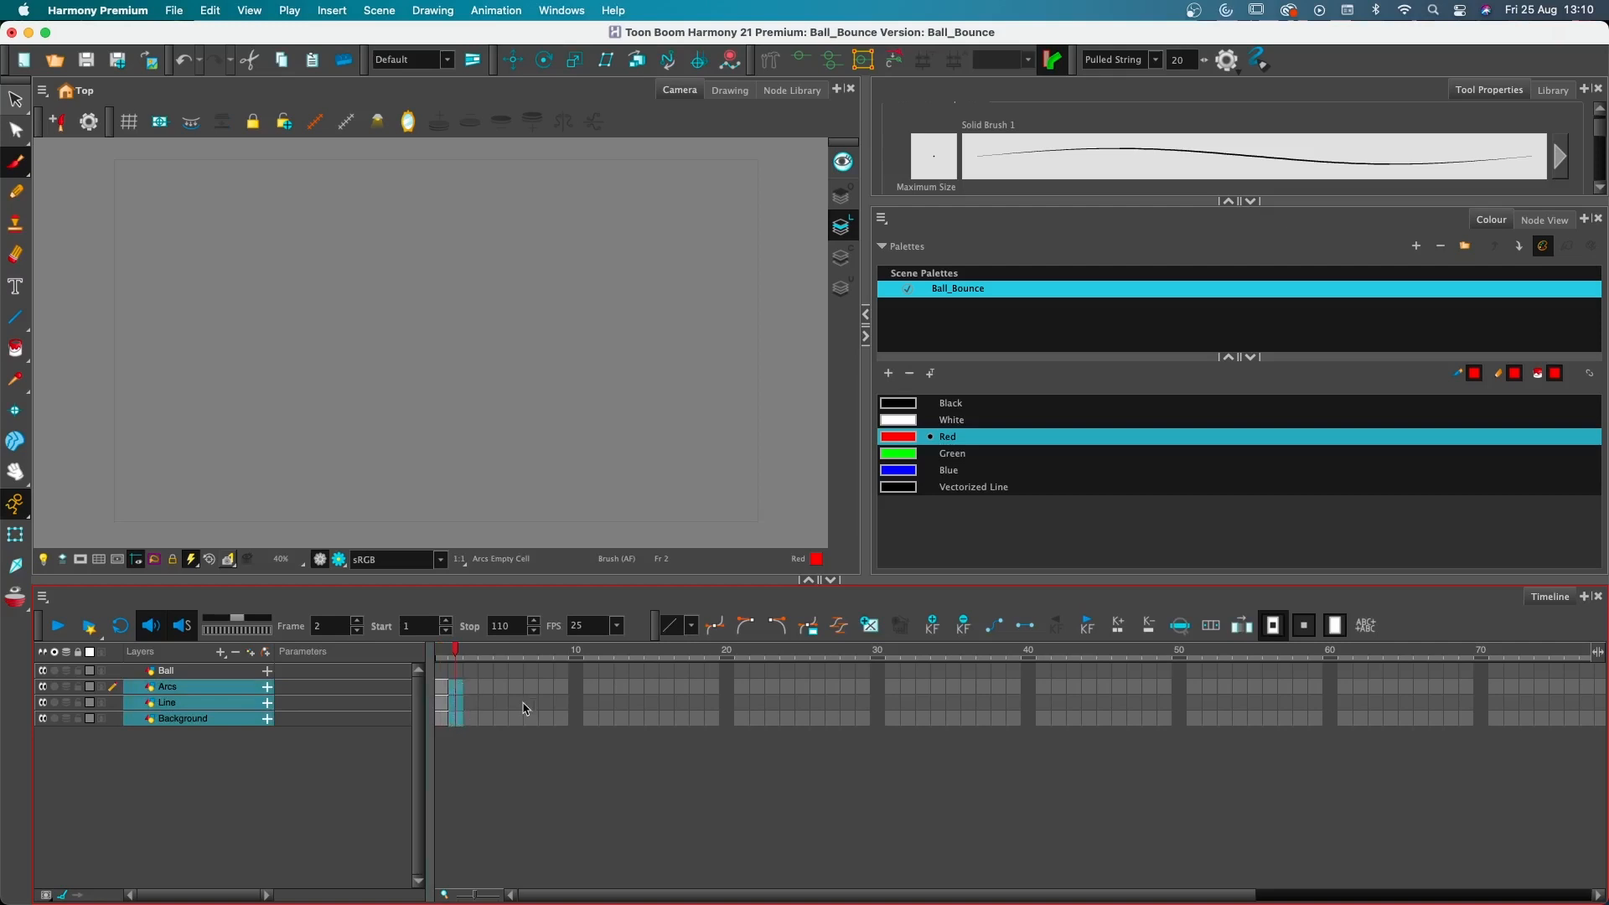
{"action": "left_click", "coordinate": [532, 702]}
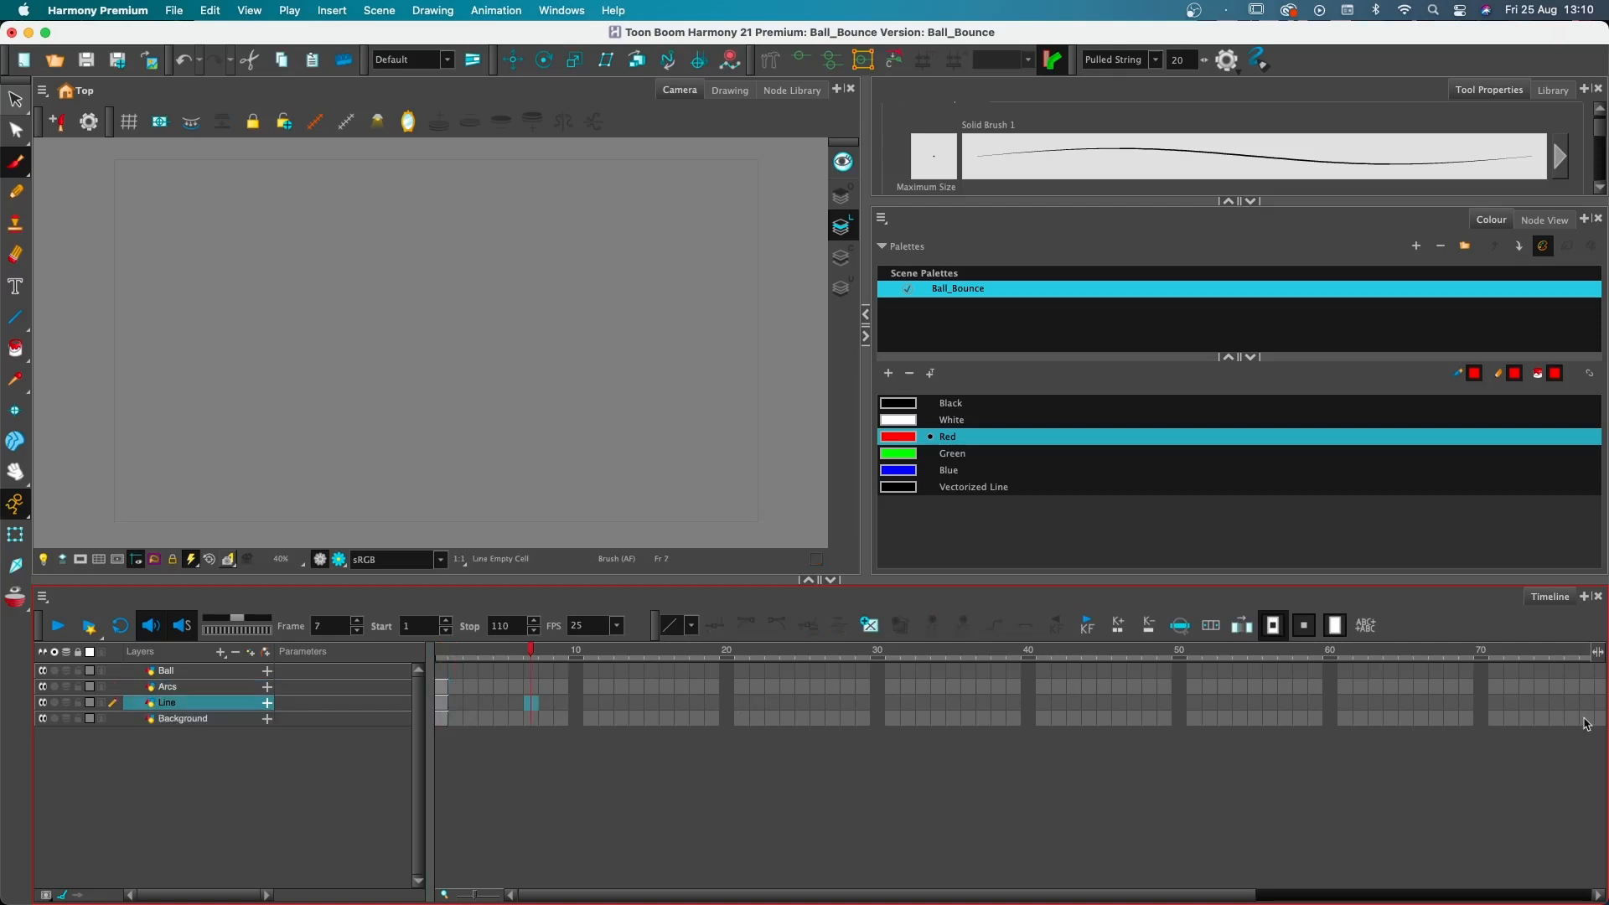
{"action": "left_click_drag", "start_coordinate": [1179, 892], "coordinate": [1565, 895]}
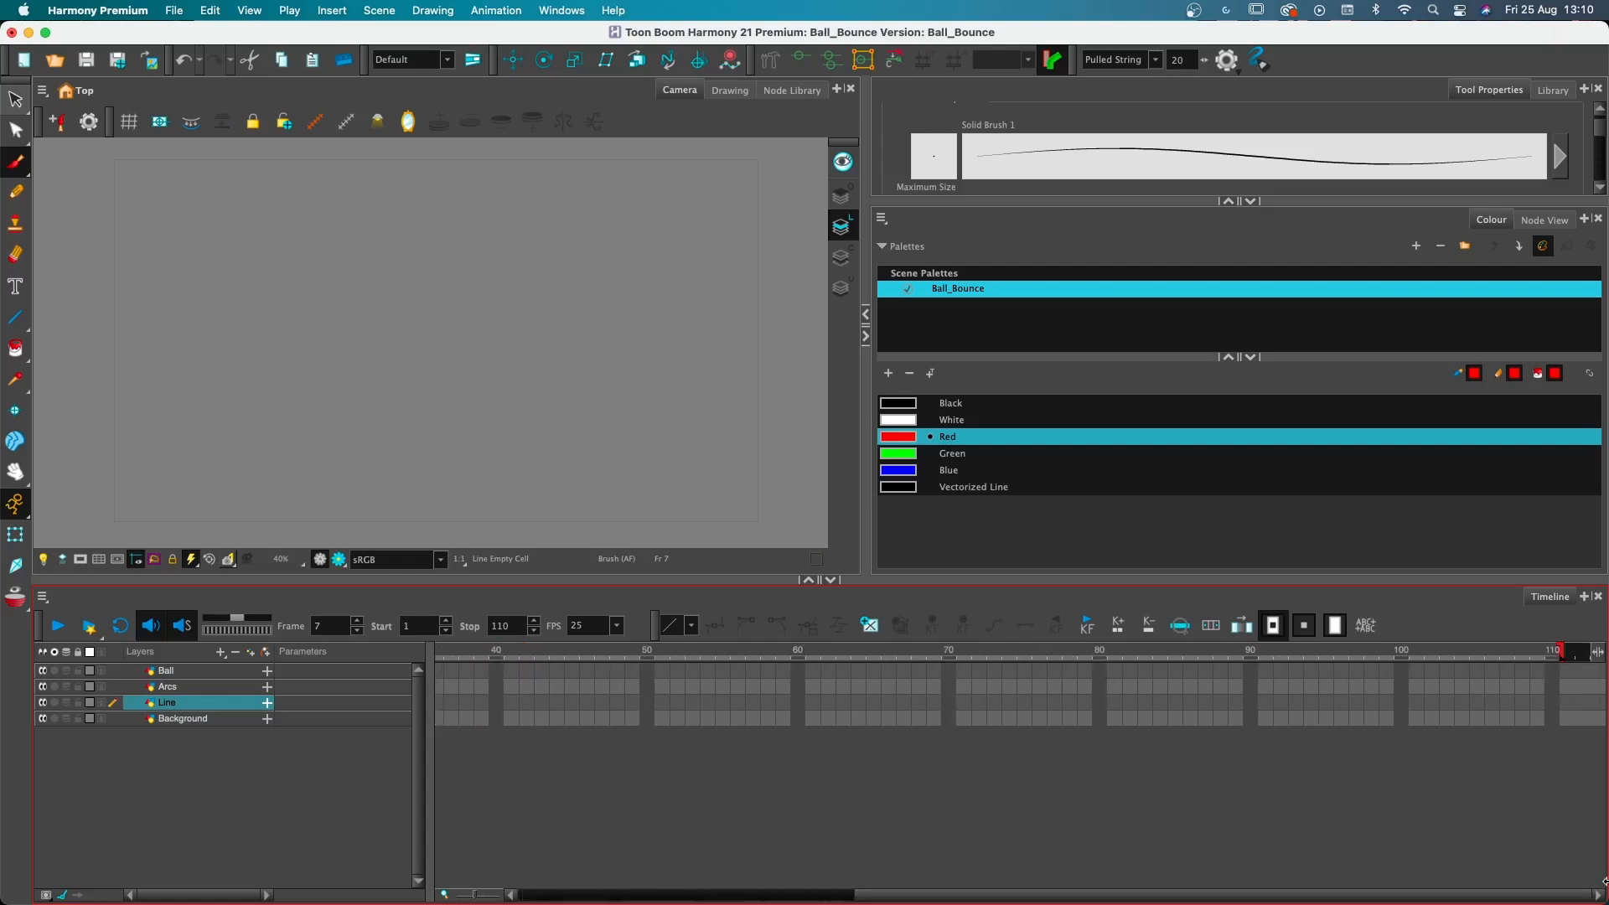
{"action": "left_click", "coordinate": [1550, 687]}
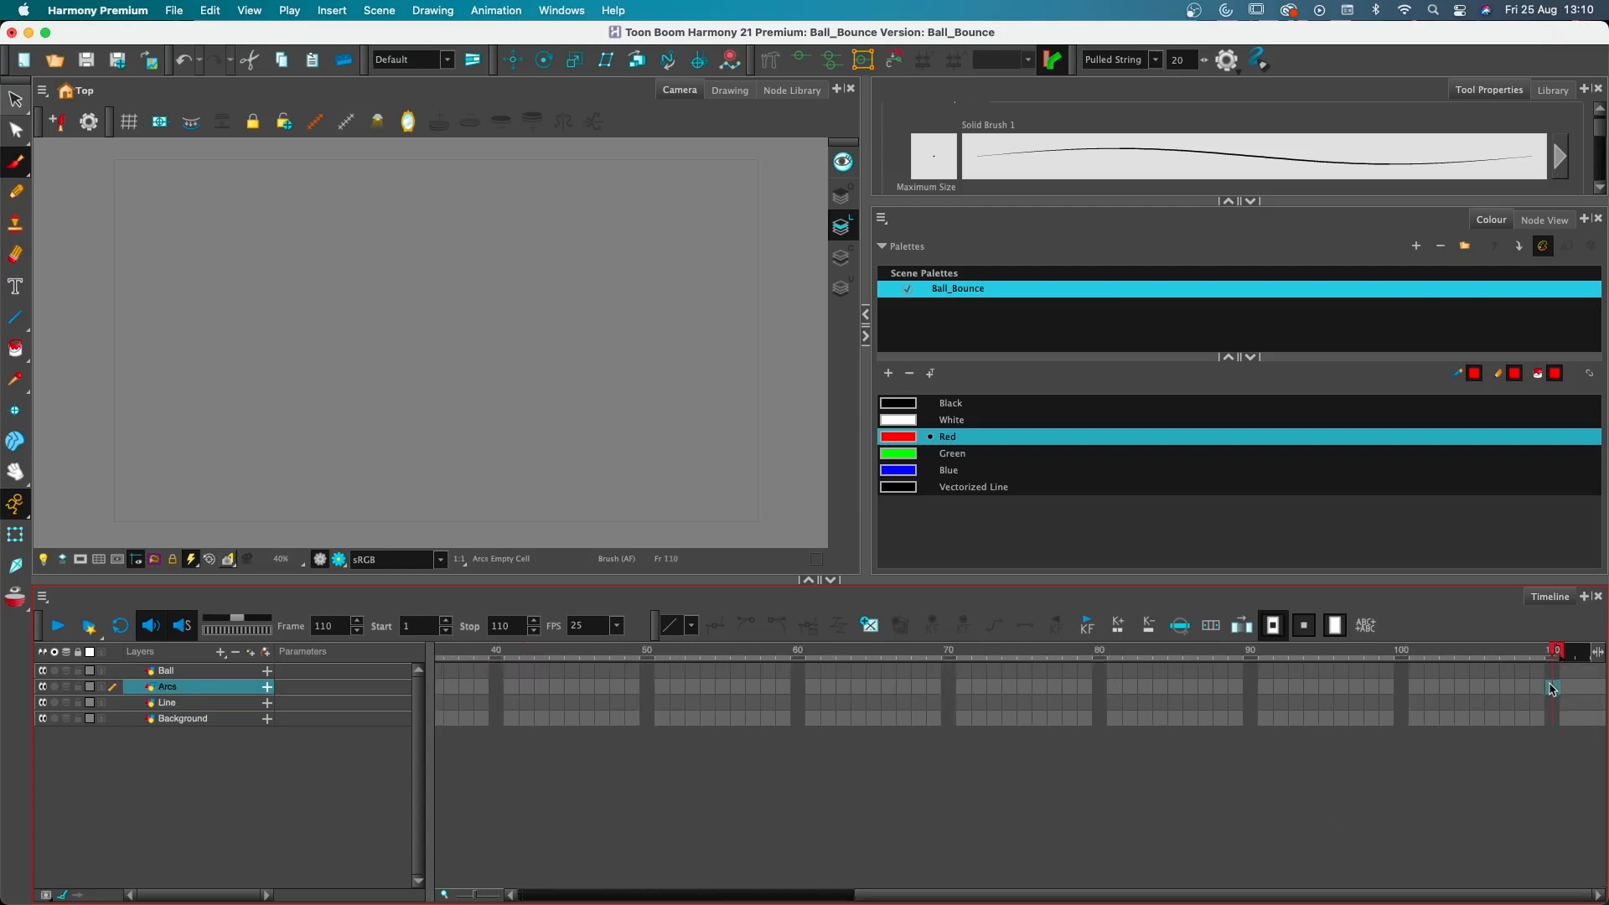
{"action": "left_click_drag", "start_coordinate": [1551, 688], "coordinate": [1555, 726]}
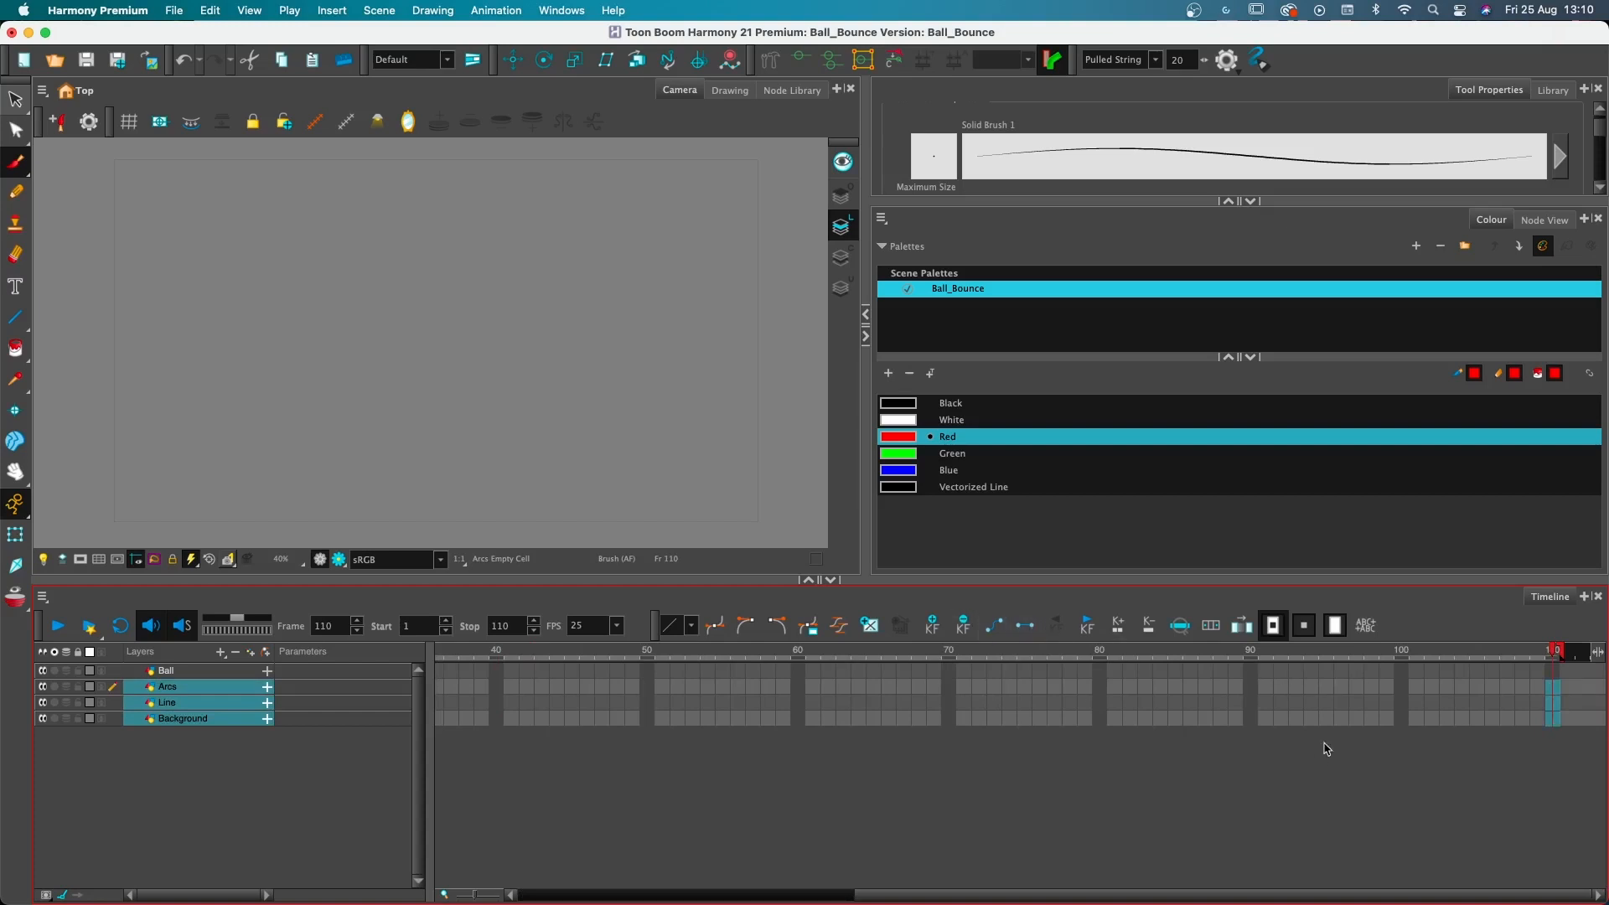
{"action": "key", "text": "F5"}
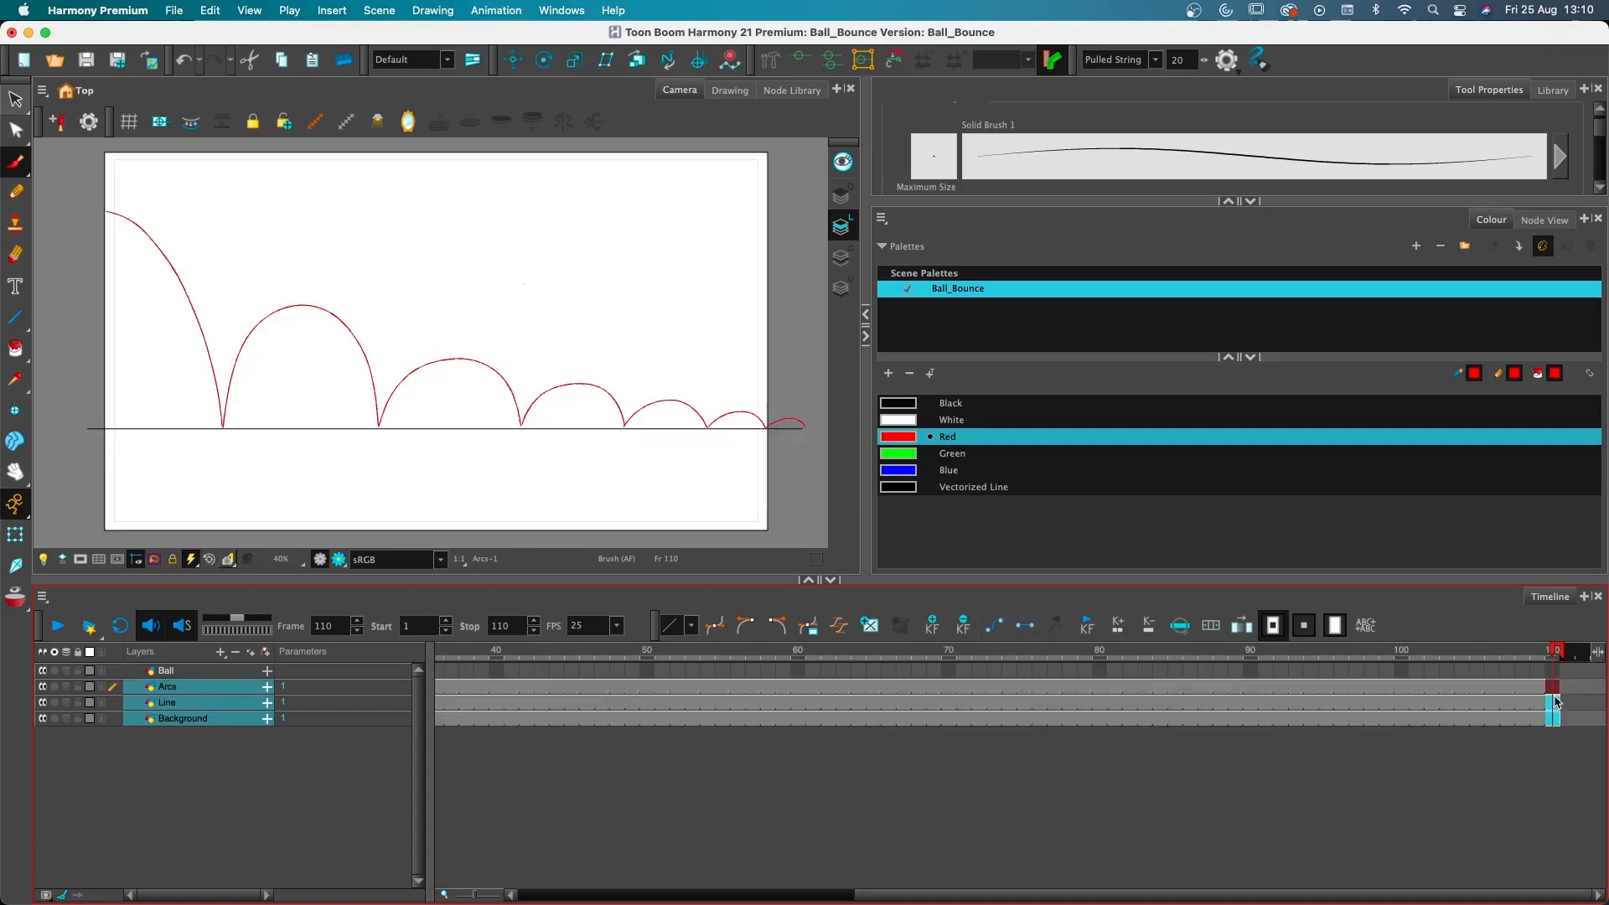
Return to frame 1 and lock the Background layer
{"action": "left_click_drag", "start_coordinate": [1526, 655], "coordinate": [84, 703]}
{"action": "left_click", "coordinate": [201, 702]}
{"action": "left_click", "coordinate": [195, 688]}
{"action": "left_click", "coordinate": [188, 722]}
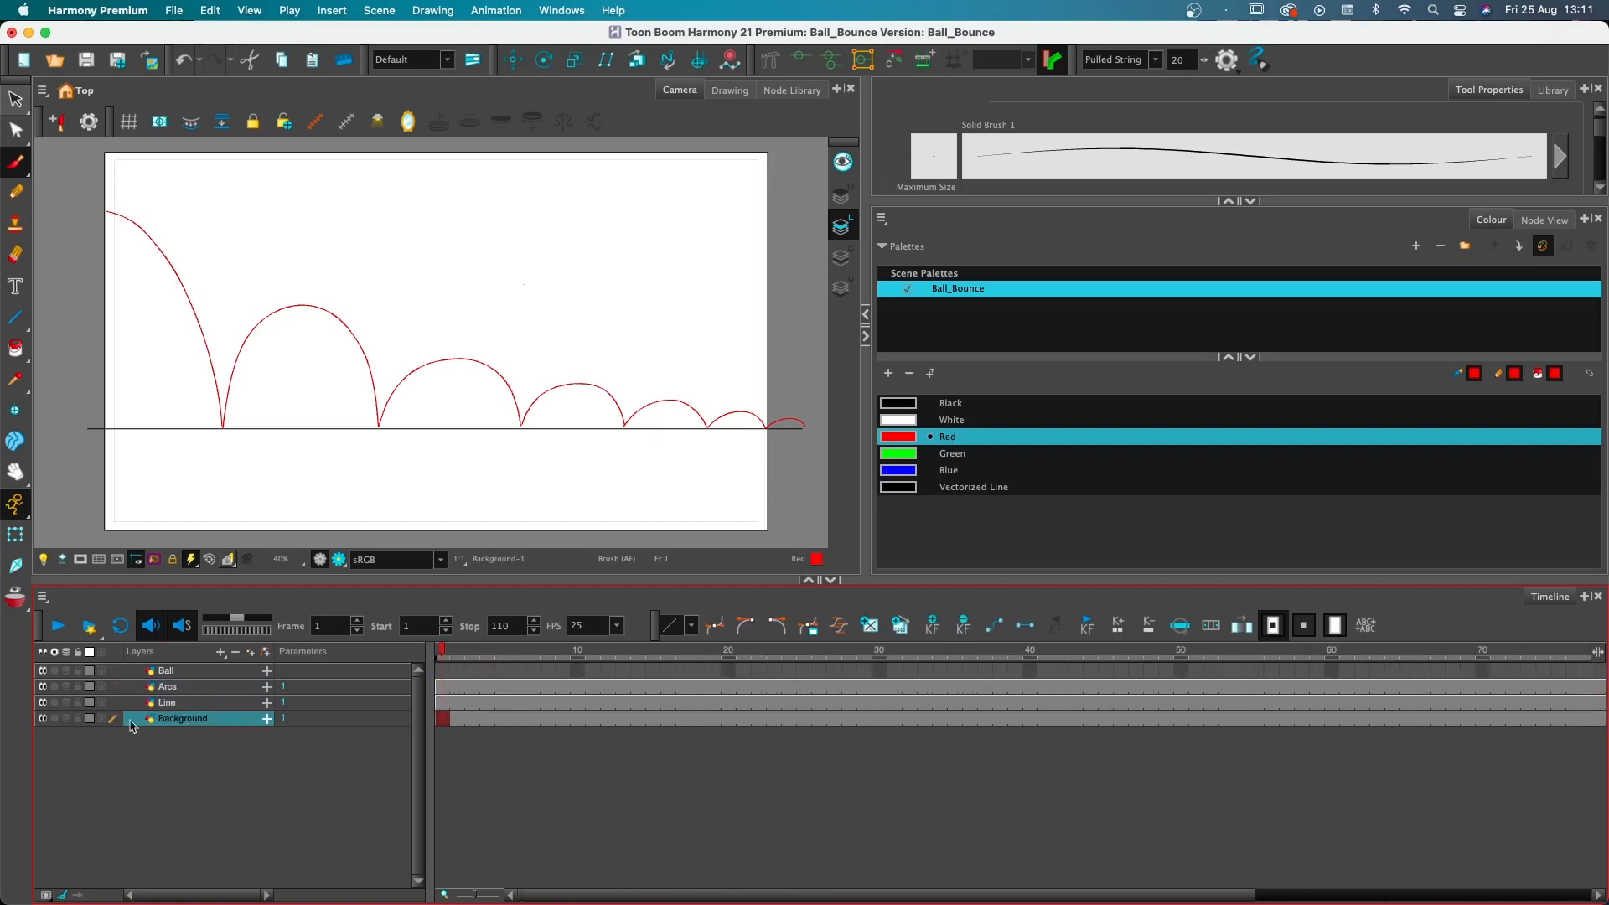
{"action": "left_click", "coordinate": [78, 719]}
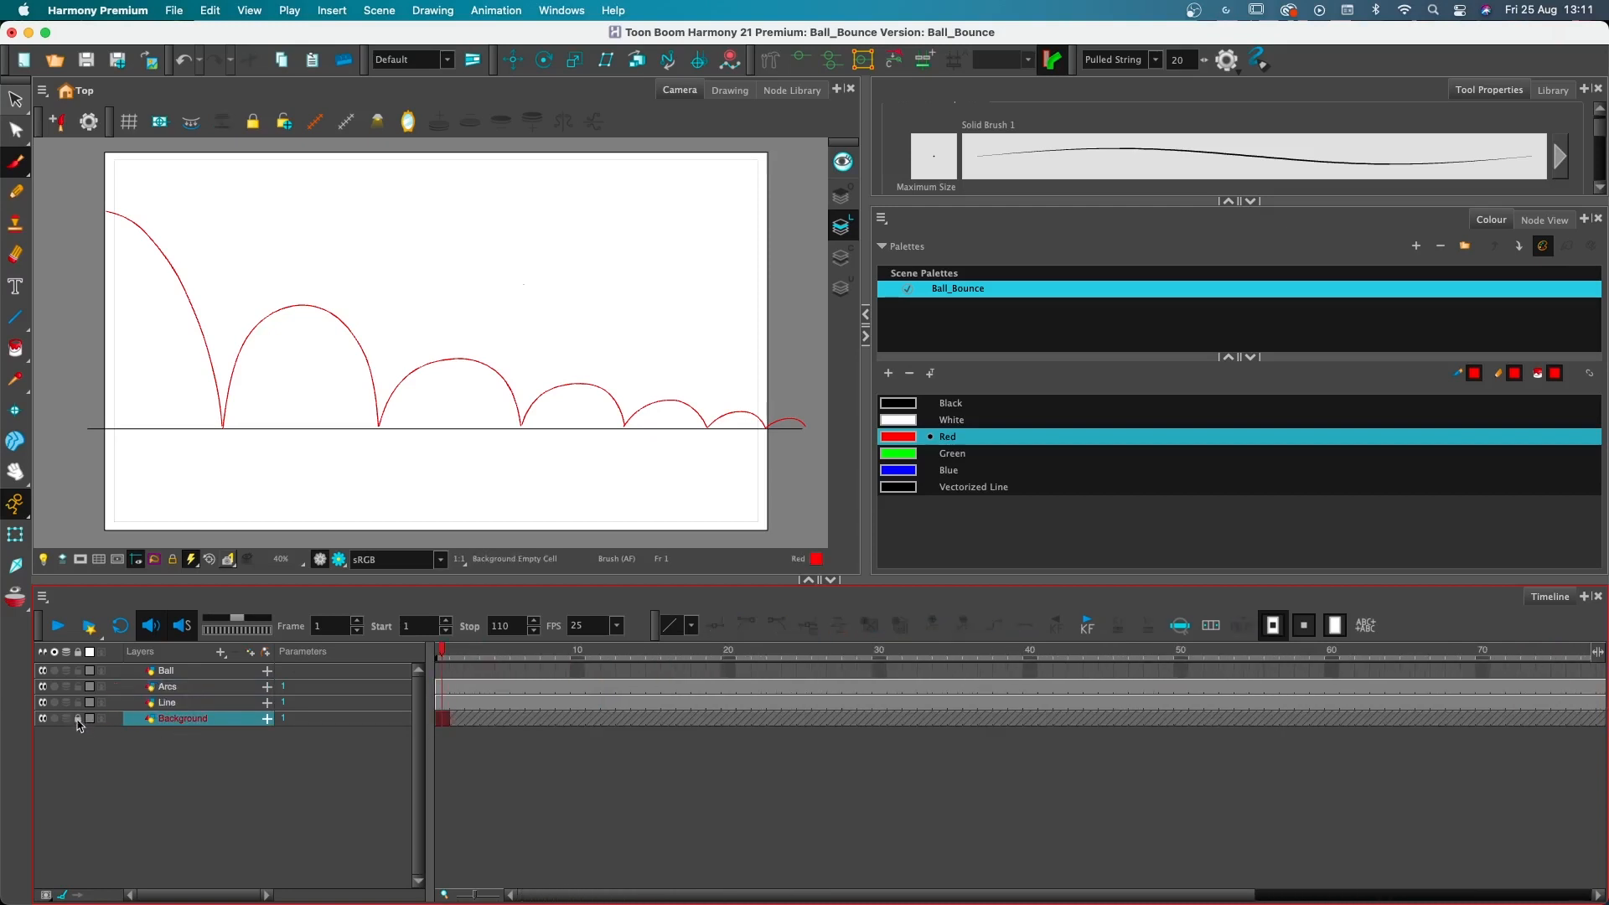
Set the Line layer's display opacity to 30
{"action": "left_click", "coordinate": [179, 704]}
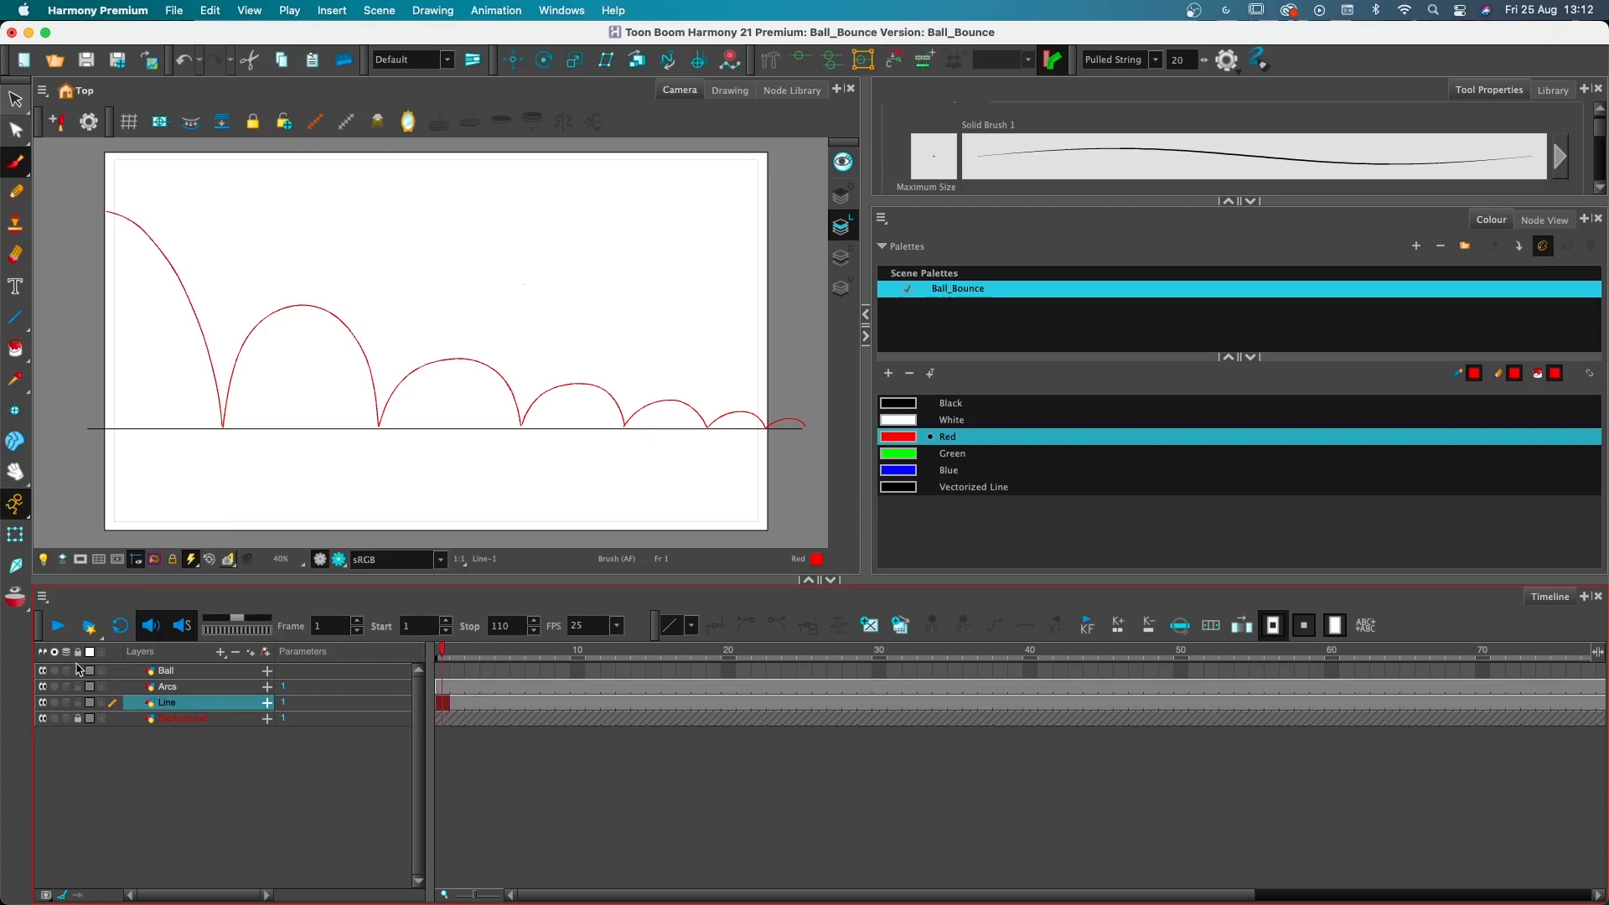
{"action": "left_click", "coordinate": [103, 704]}
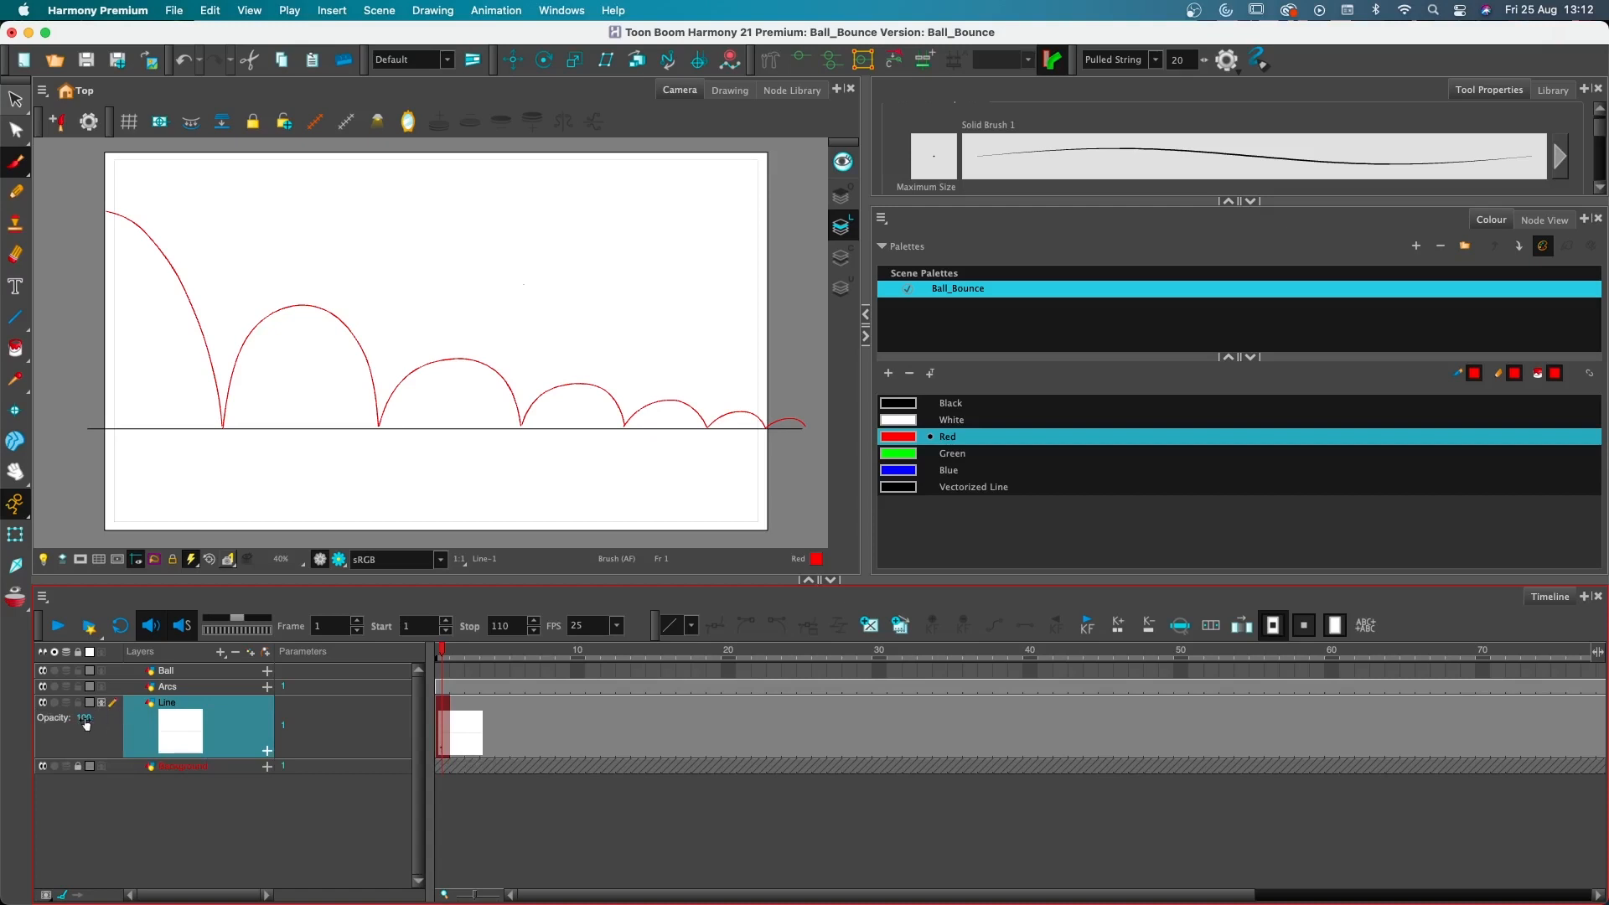
{"action": "left_click", "coordinate": [85, 720]}
{"action": "type", "text": "30"}
{"action": "key", "text": "Return"}
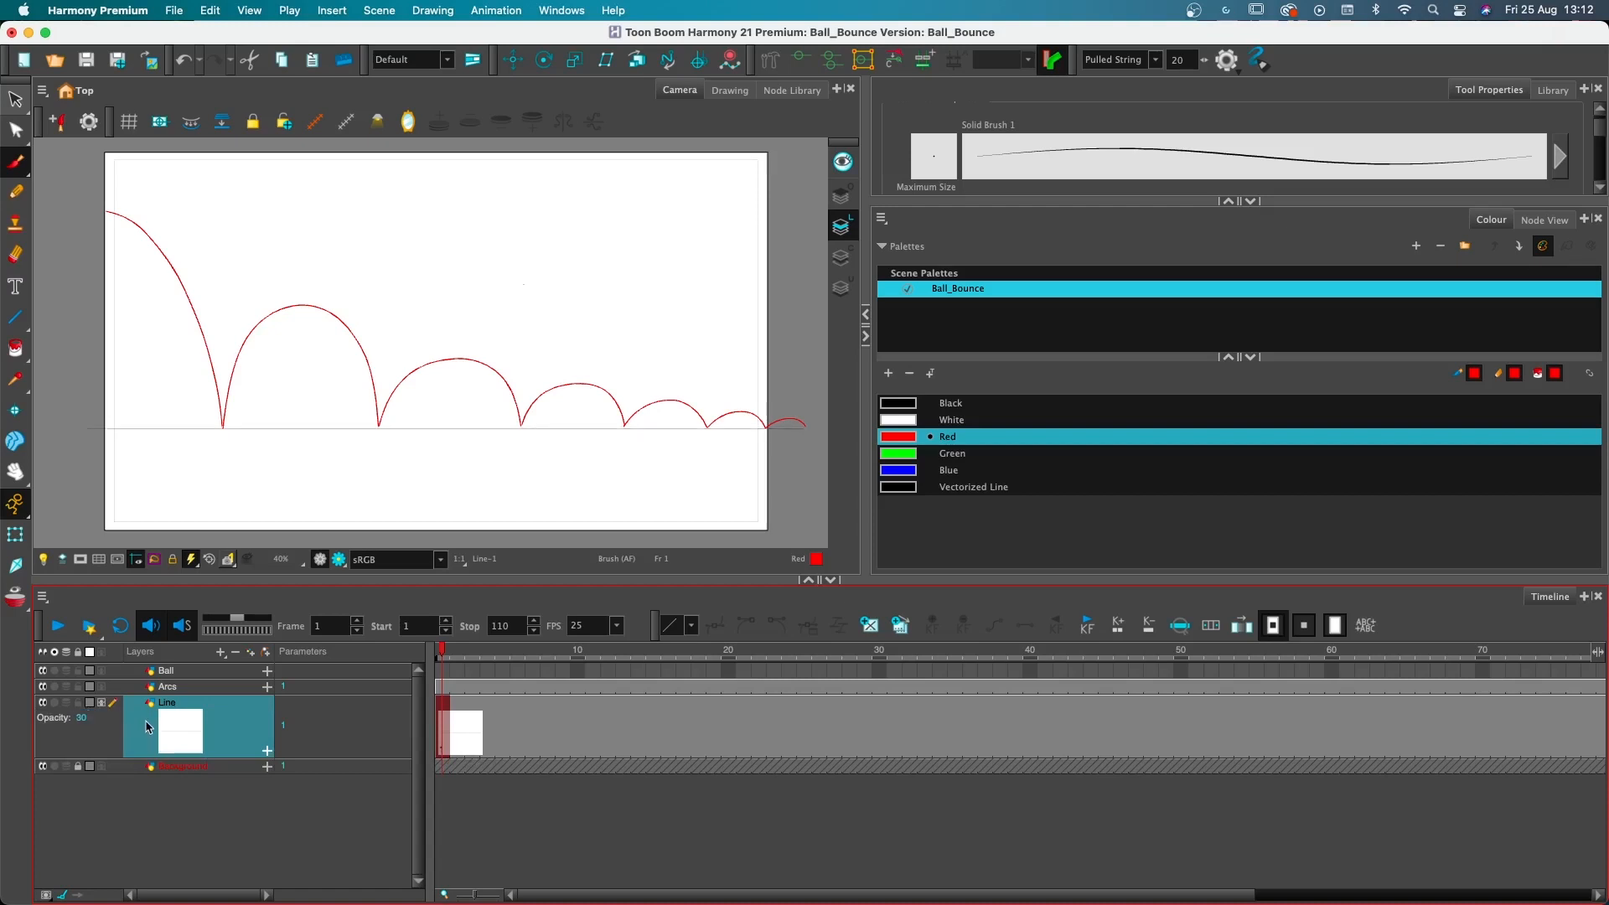
Set the Arcs layer's display opacity to 30 and lock both the Line and Arcs layers
{"action": "left_click", "coordinate": [194, 688]}
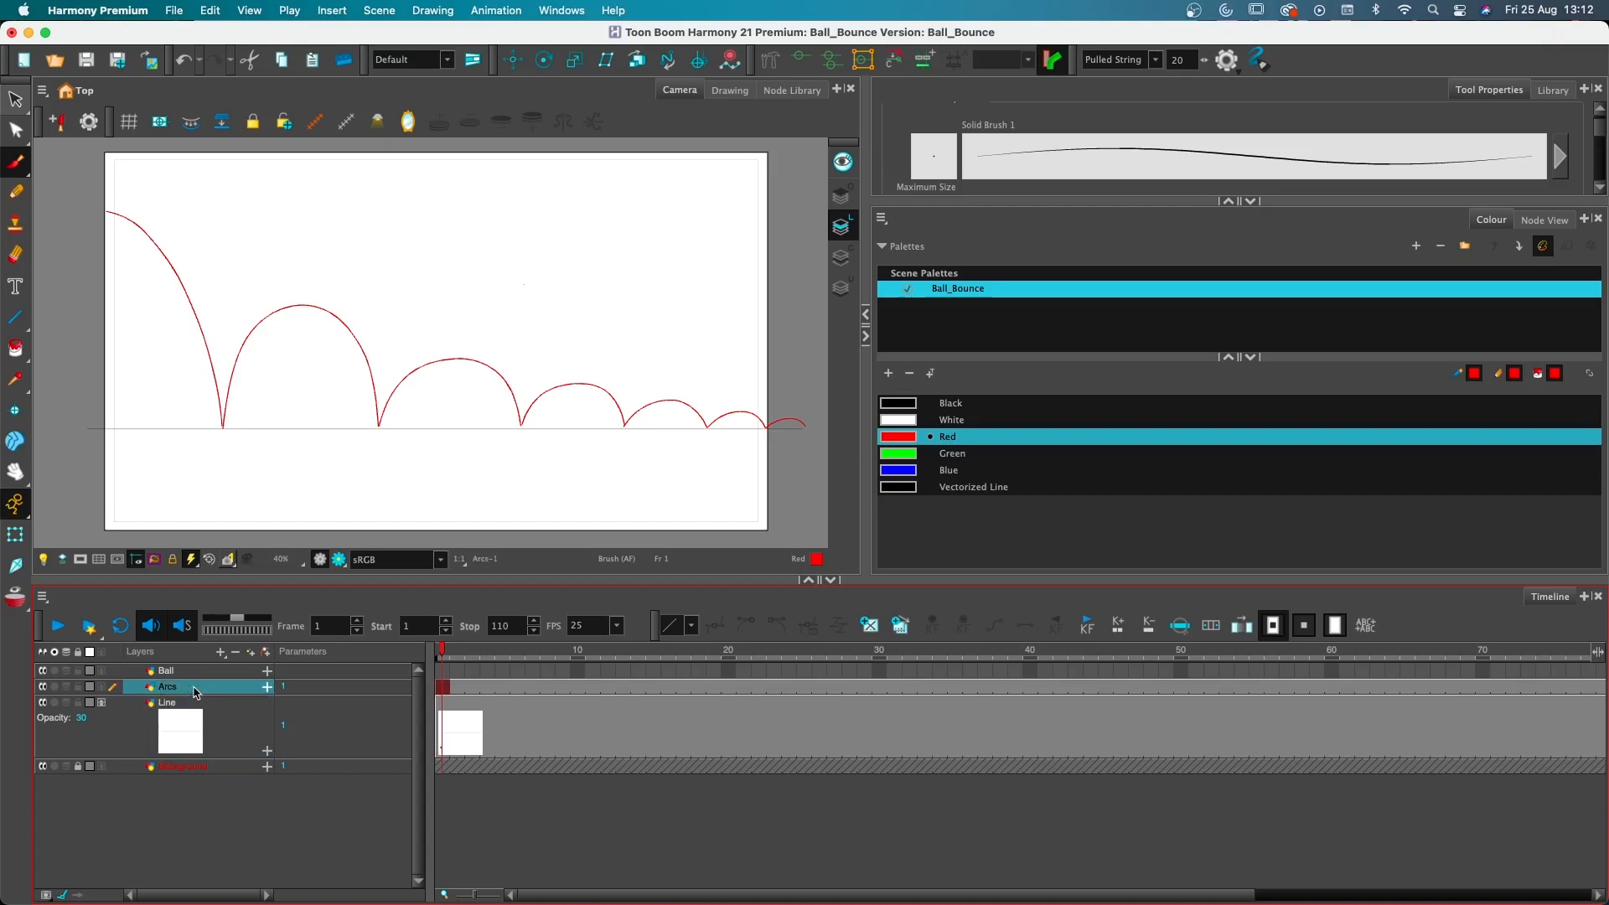
{"action": "left_click", "coordinate": [102, 687]}
{"action": "left_click", "coordinate": [85, 703]}
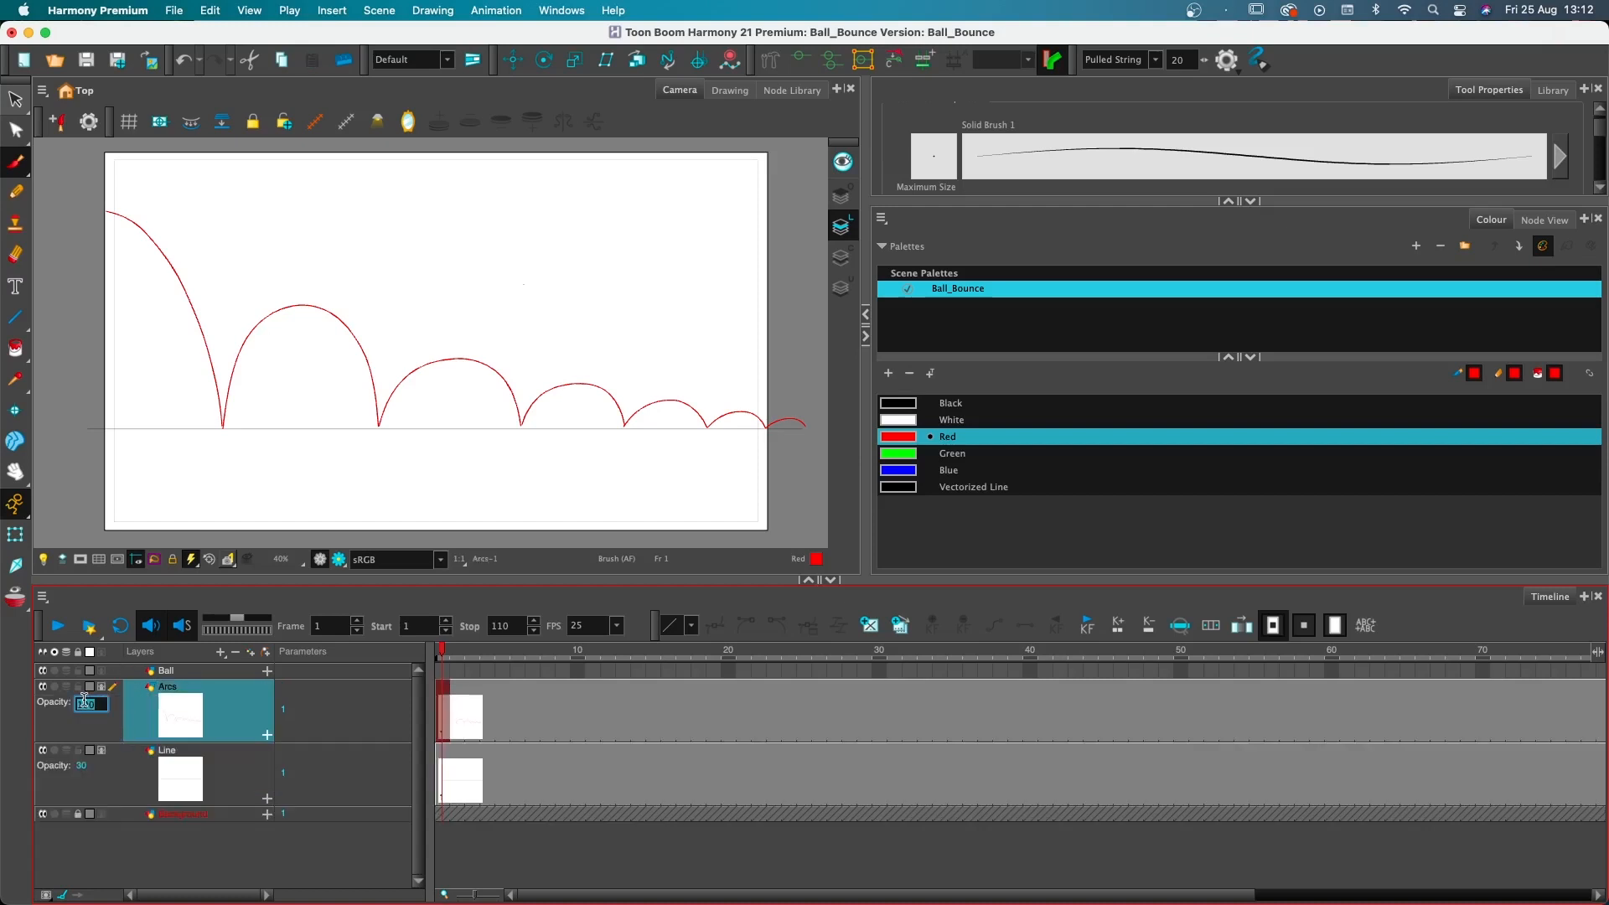
{"action": "type", "text": "30"}
{"action": "key", "text": "Return"}
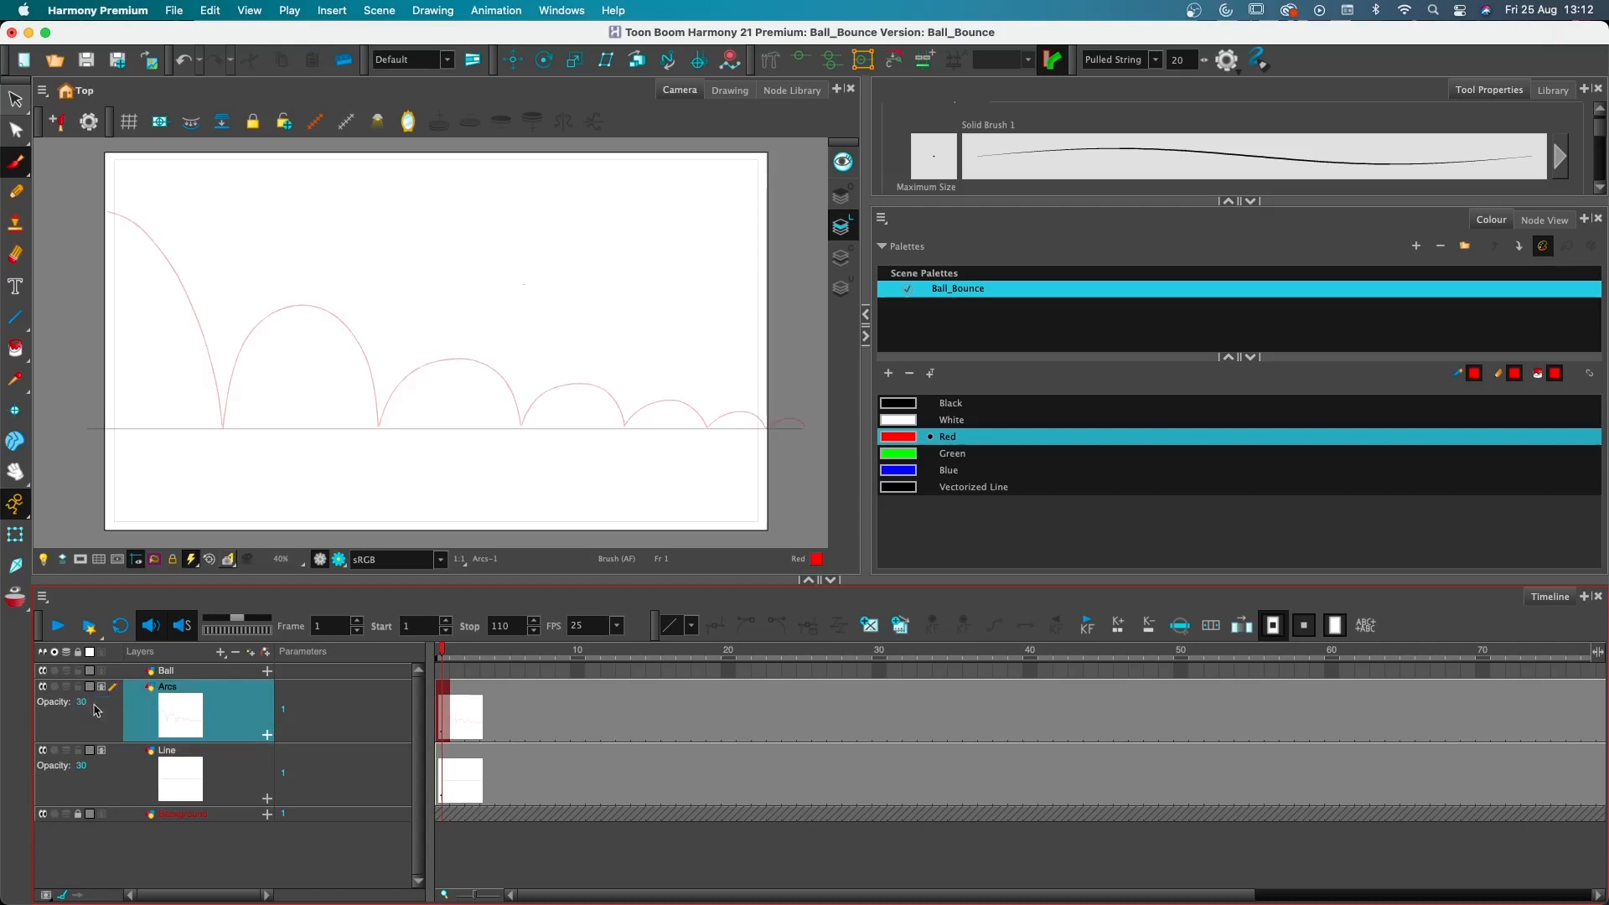
{"action": "left_click", "coordinate": [78, 750]}
{"action": "left_click", "coordinate": [78, 687]}
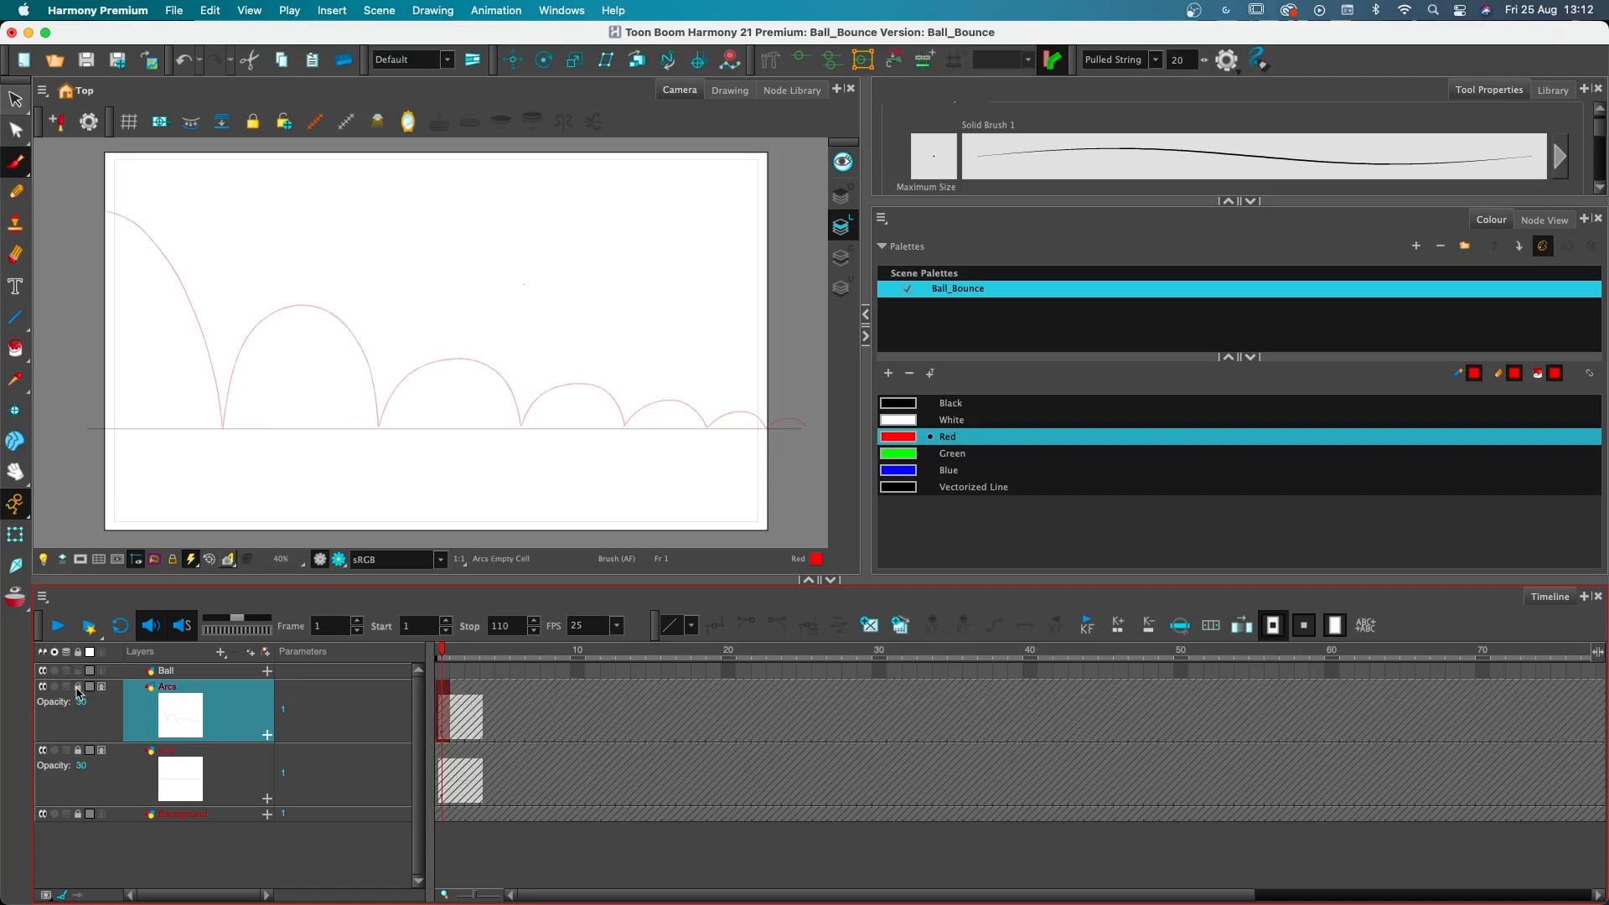
Choose the Black colour and create an empty drawing at frame 1 of the Ball layer
{"action": "left_click", "coordinate": [444, 670]}
{"action": "left_click", "coordinate": [960, 570]}
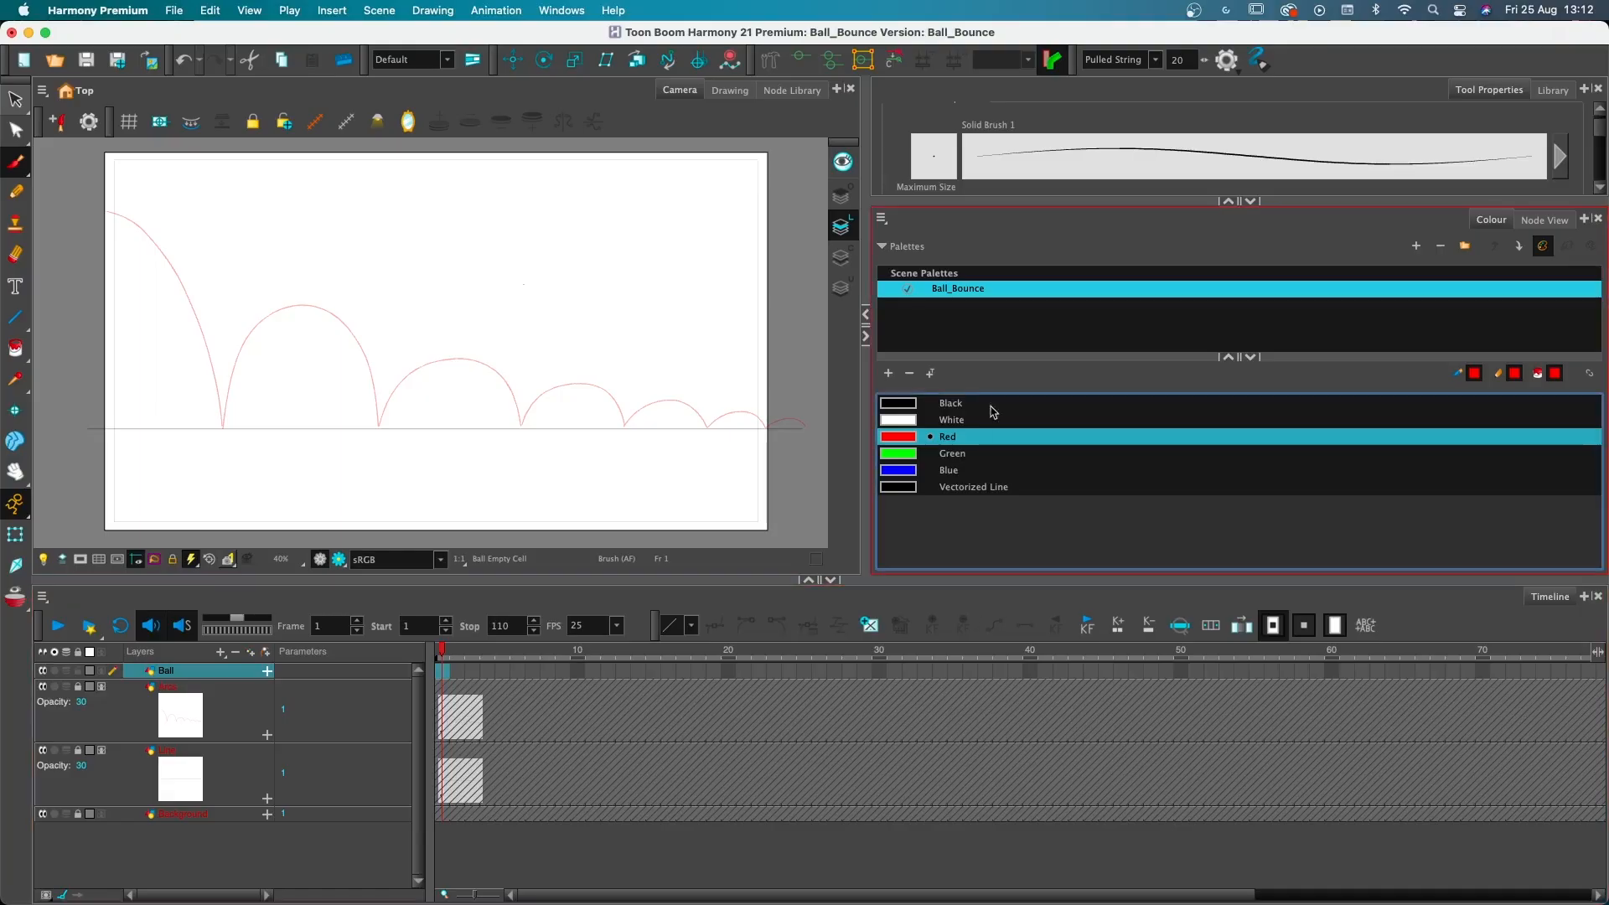
{"action": "left_click", "coordinate": [904, 409]}
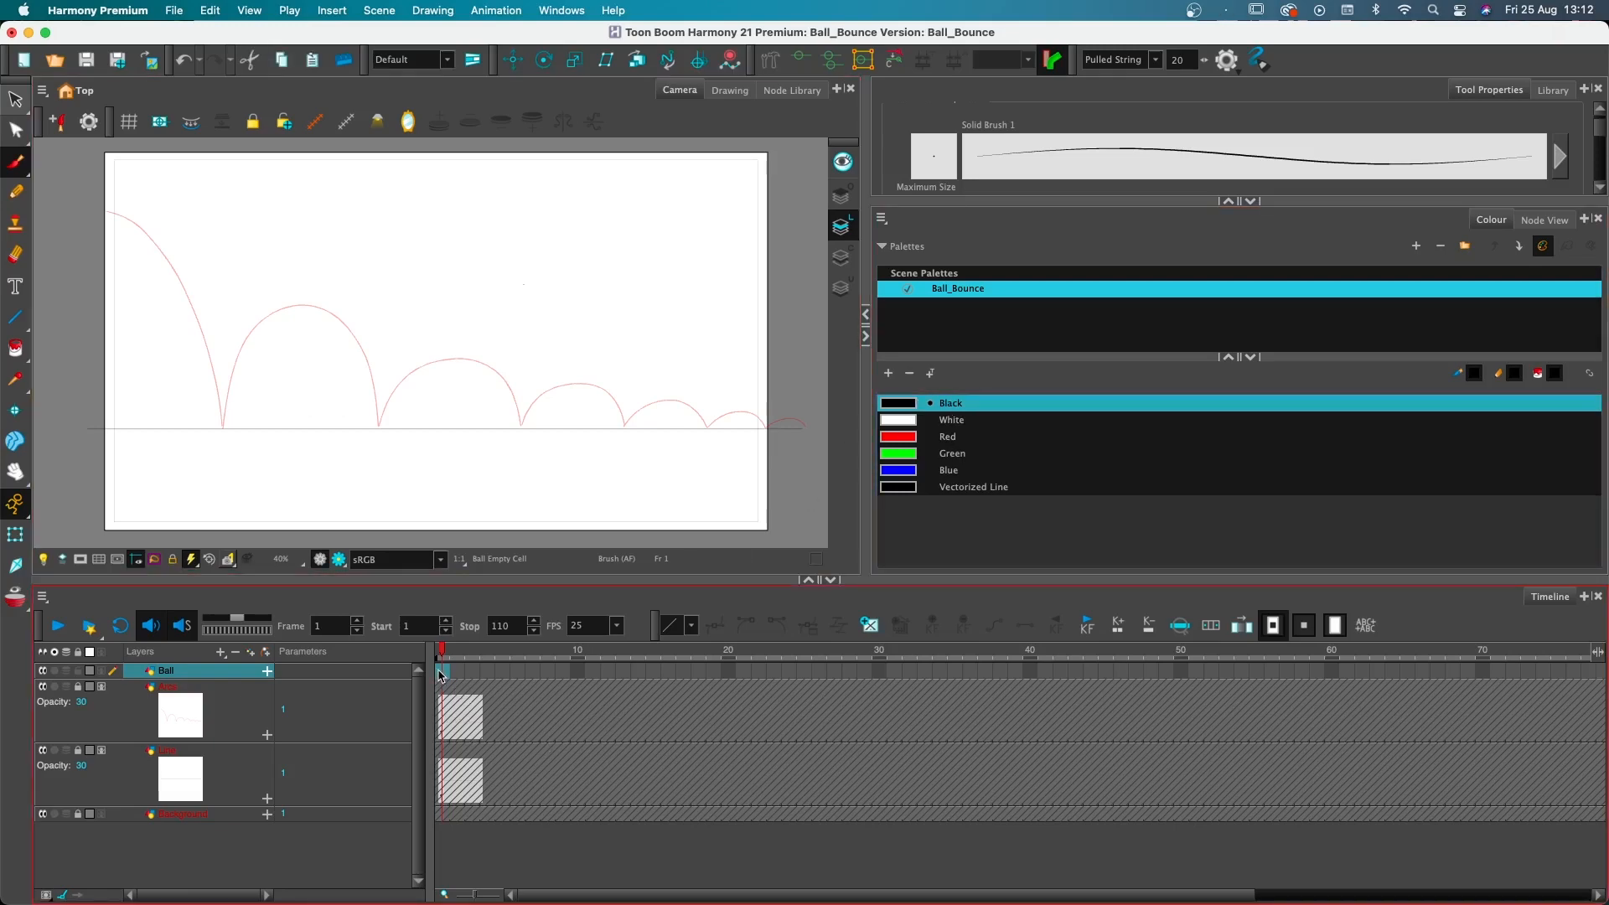
{"action": "left_click", "coordinate": [887, 627]}
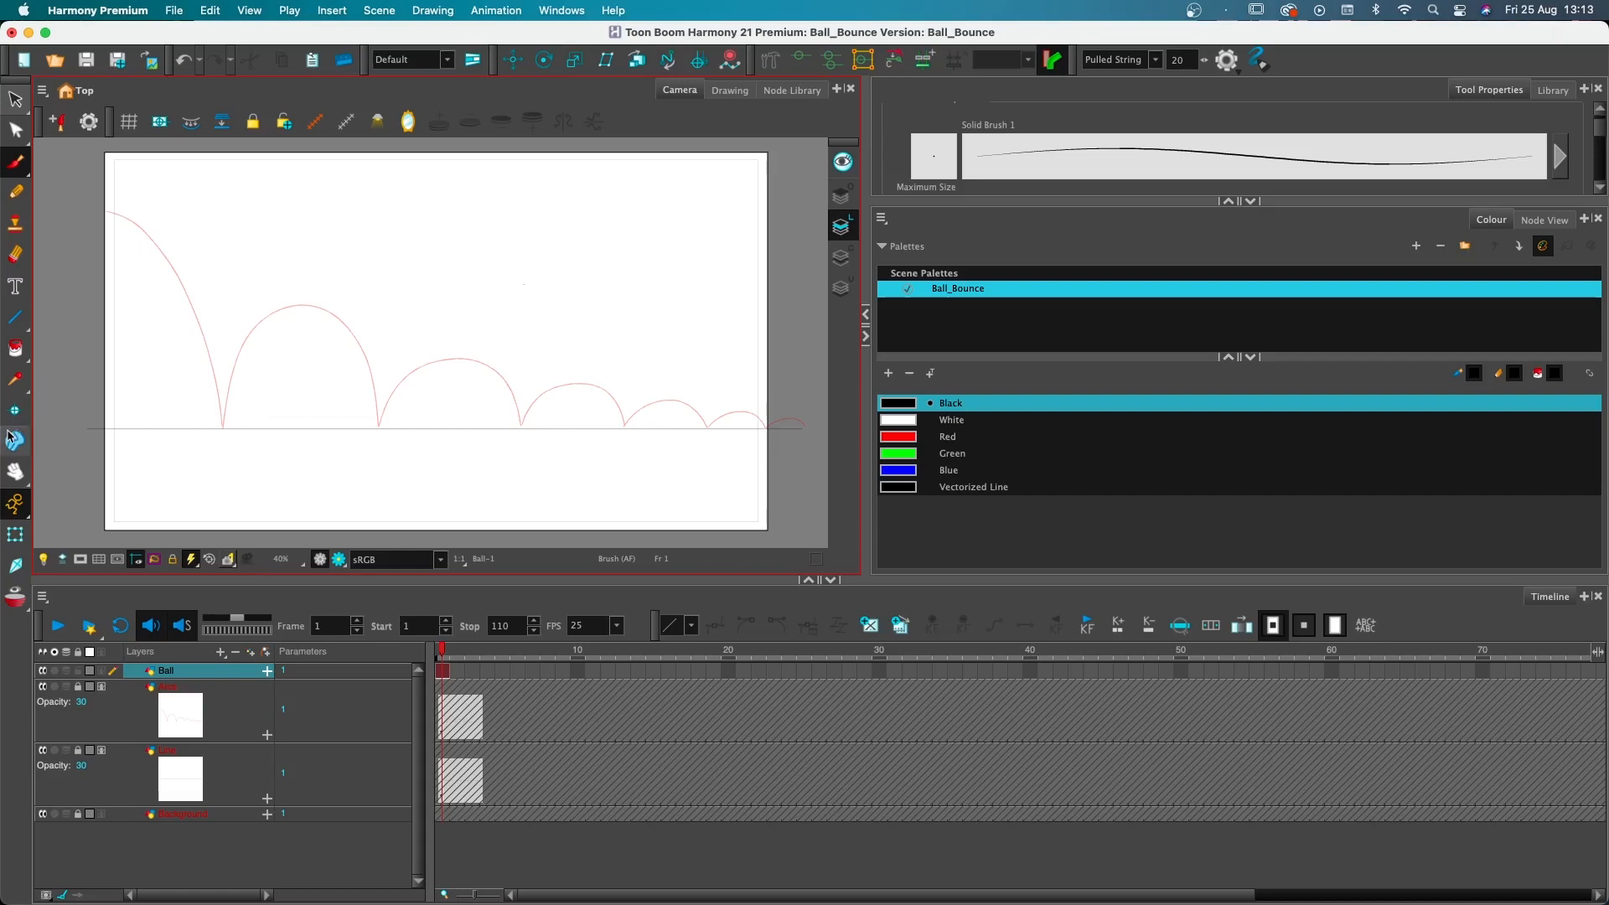
Draw a small black circle with the Ellipse tool on the Ball layer, centred near the first arc's upper starting point
{"action": "left_click", "coordinate": [17, 319]}
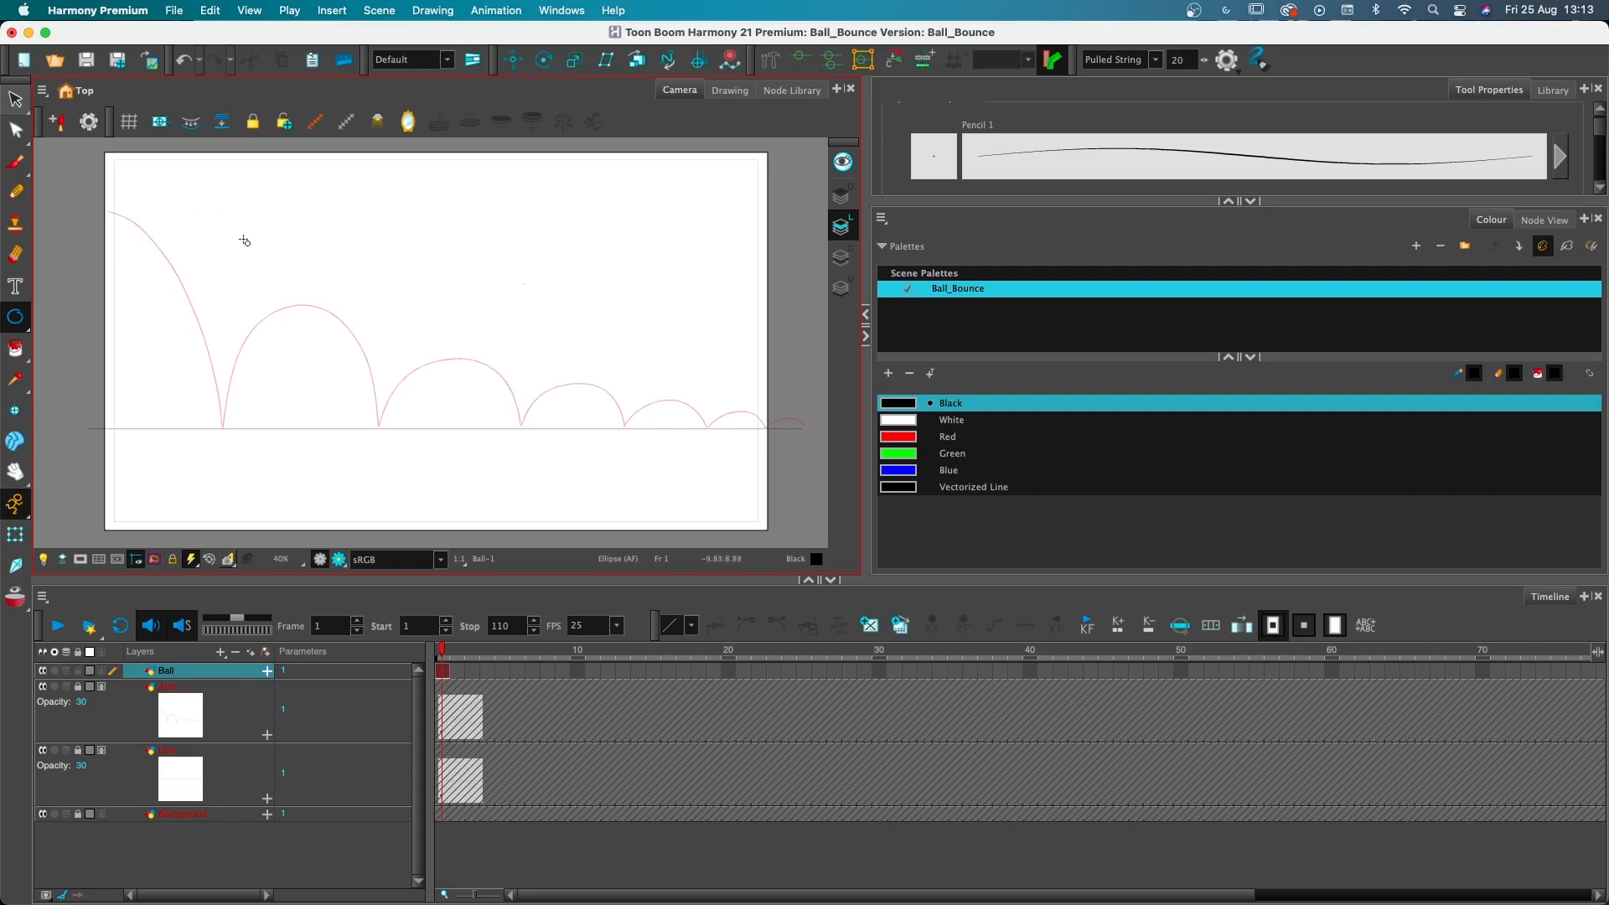
{"action": "left_click_drag", "start_coordinate": [227, 185], "coordinate": [269, 204]}
{"action": "key", "text": "super+z"}
{"action": "left_click_drag", "start_coordinate": [77, 191], "coordinate": [122, 213]}
Select the ball's circle outline with the Select tool and examine it up close at the start of the first arc
{"action": "key", "text": "alt+s"}
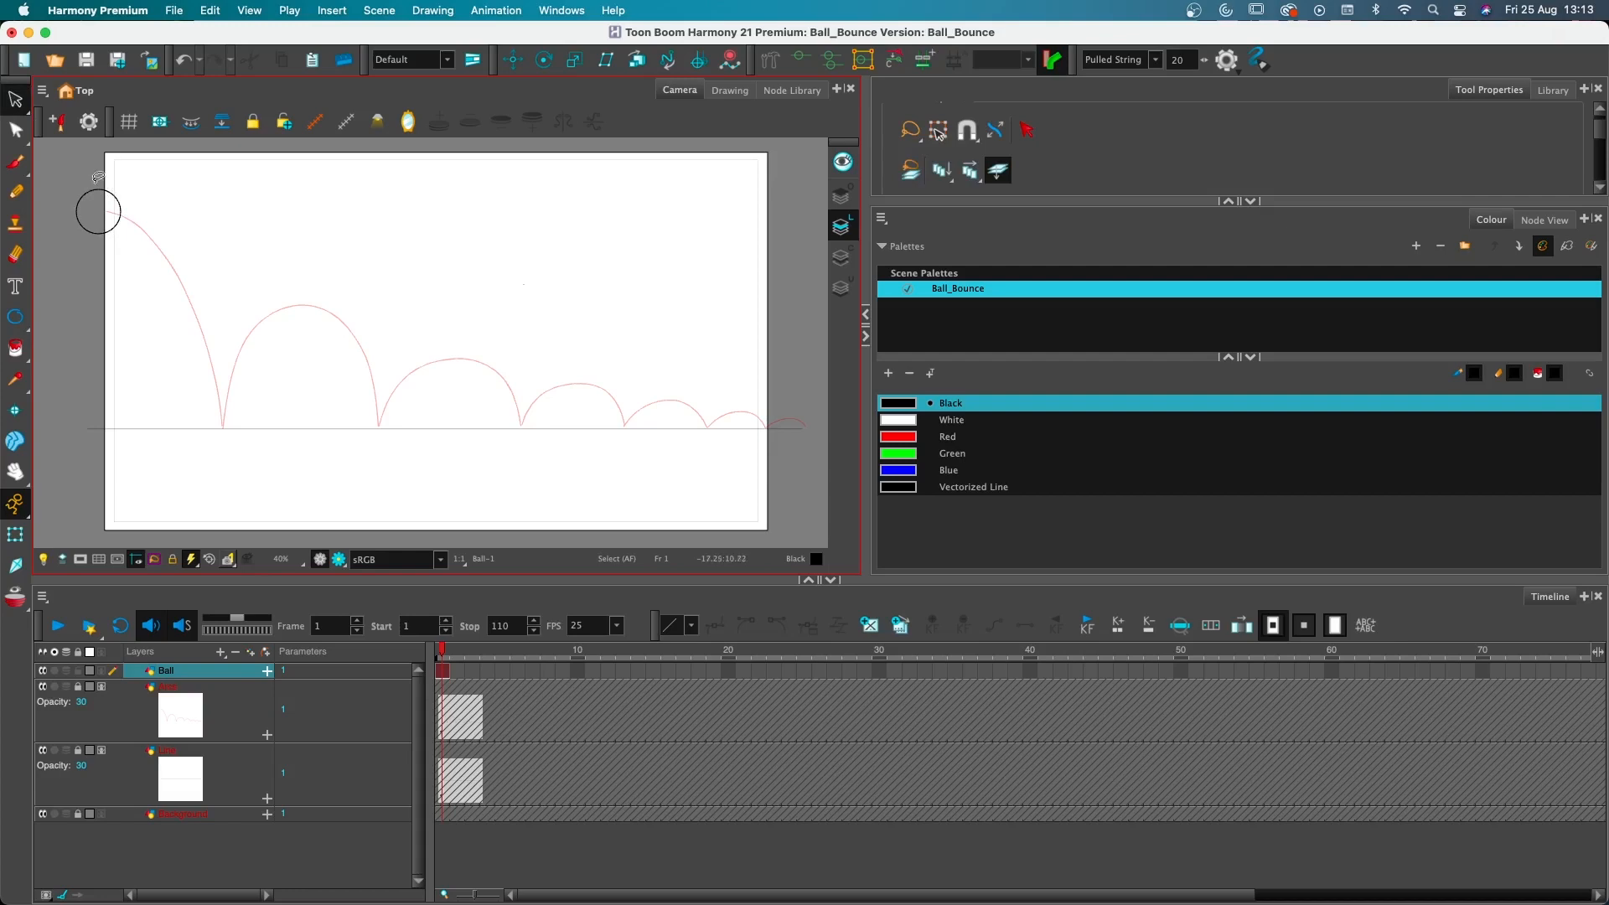
{"action": "left_click", "coordinate": [117, 200]}
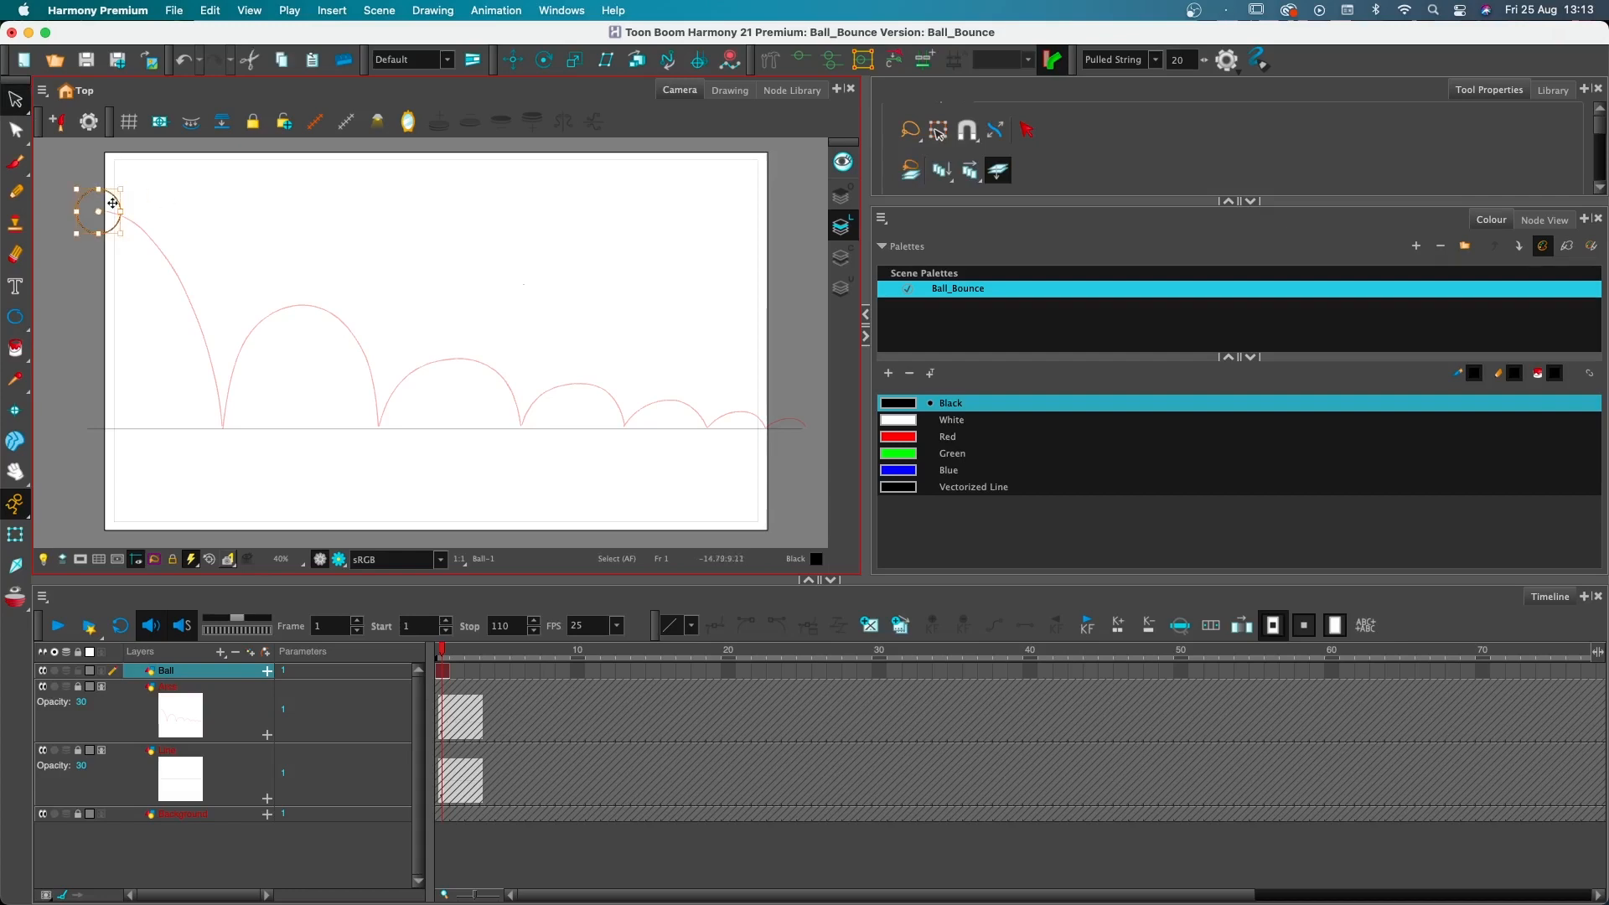
{"action": "left_click", "coordinate": [65, 145]}
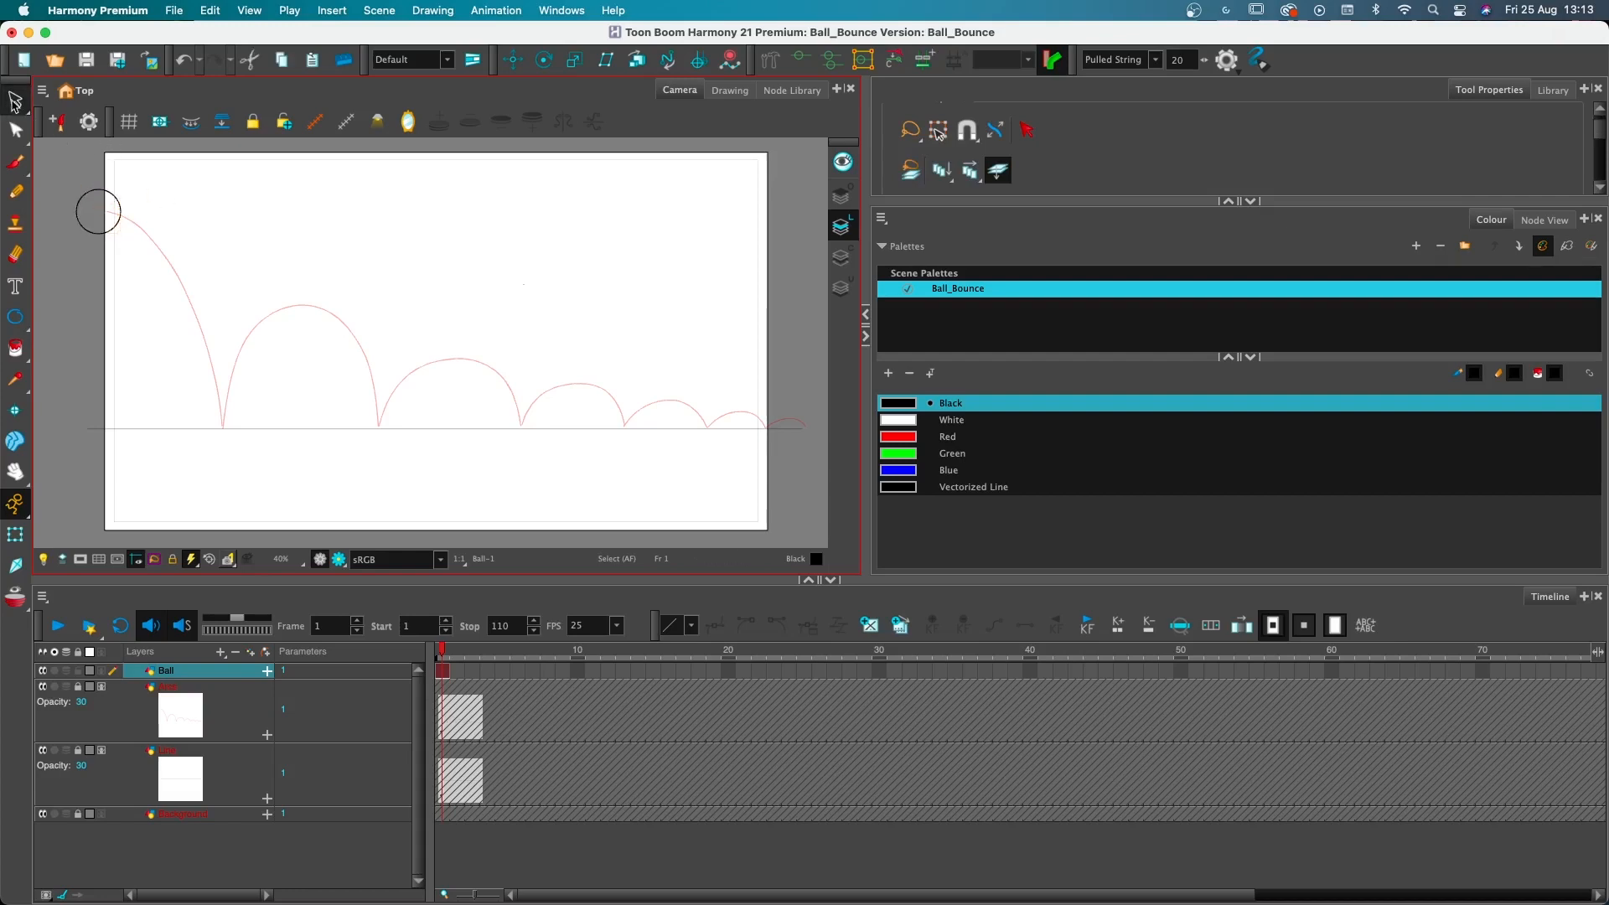
{"action": "left_click", "coordinate": [16, 102]}
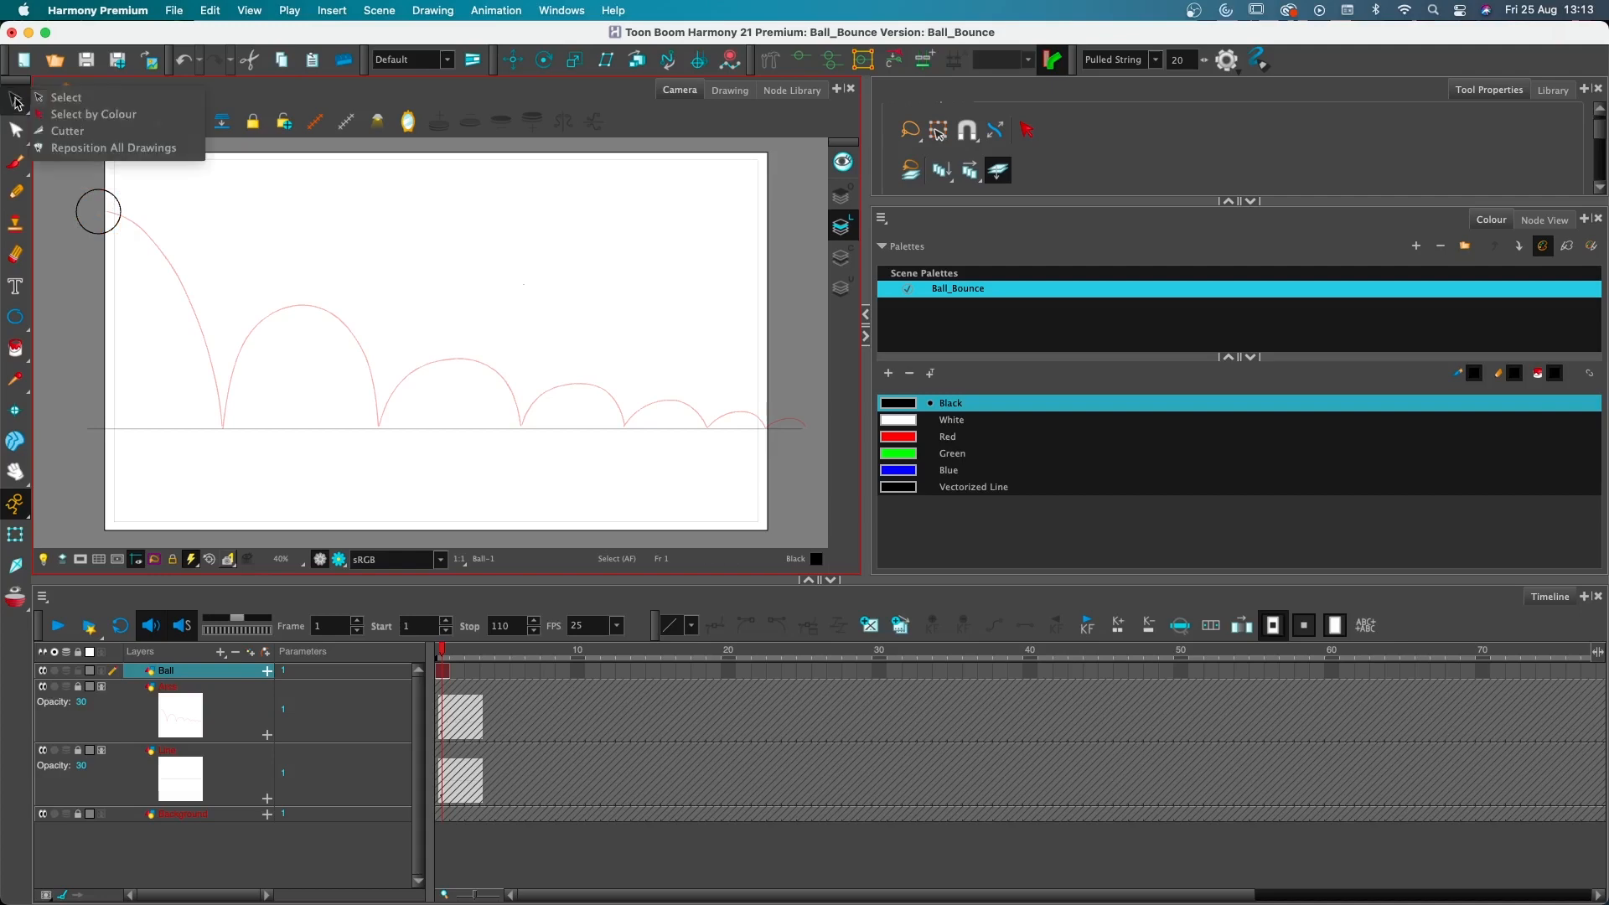
{"action": "left_click", "coordinate": [61, 99]}
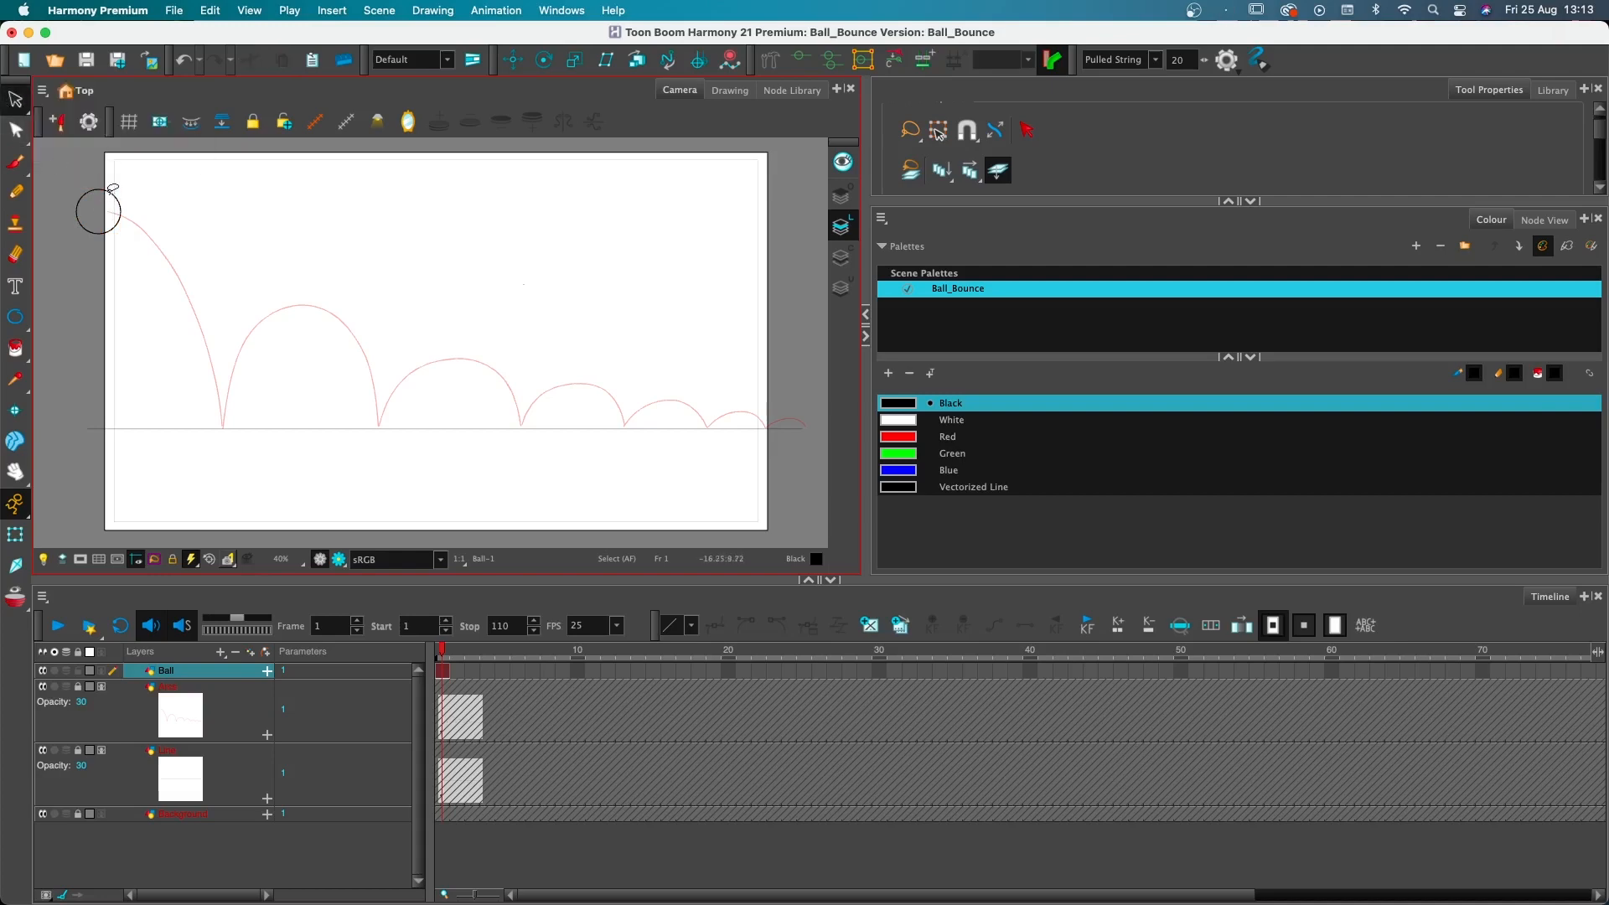
{"action": "left_click", "coordinate": [110, 194]}
{"action": "scroll", "coordinate": [167, 234], "scroll_direction": "up", "scroll_amount": 5}
{"action": "left_click_drag", "start_coordinate": [166, 233], "coordinate": [455, 260]}
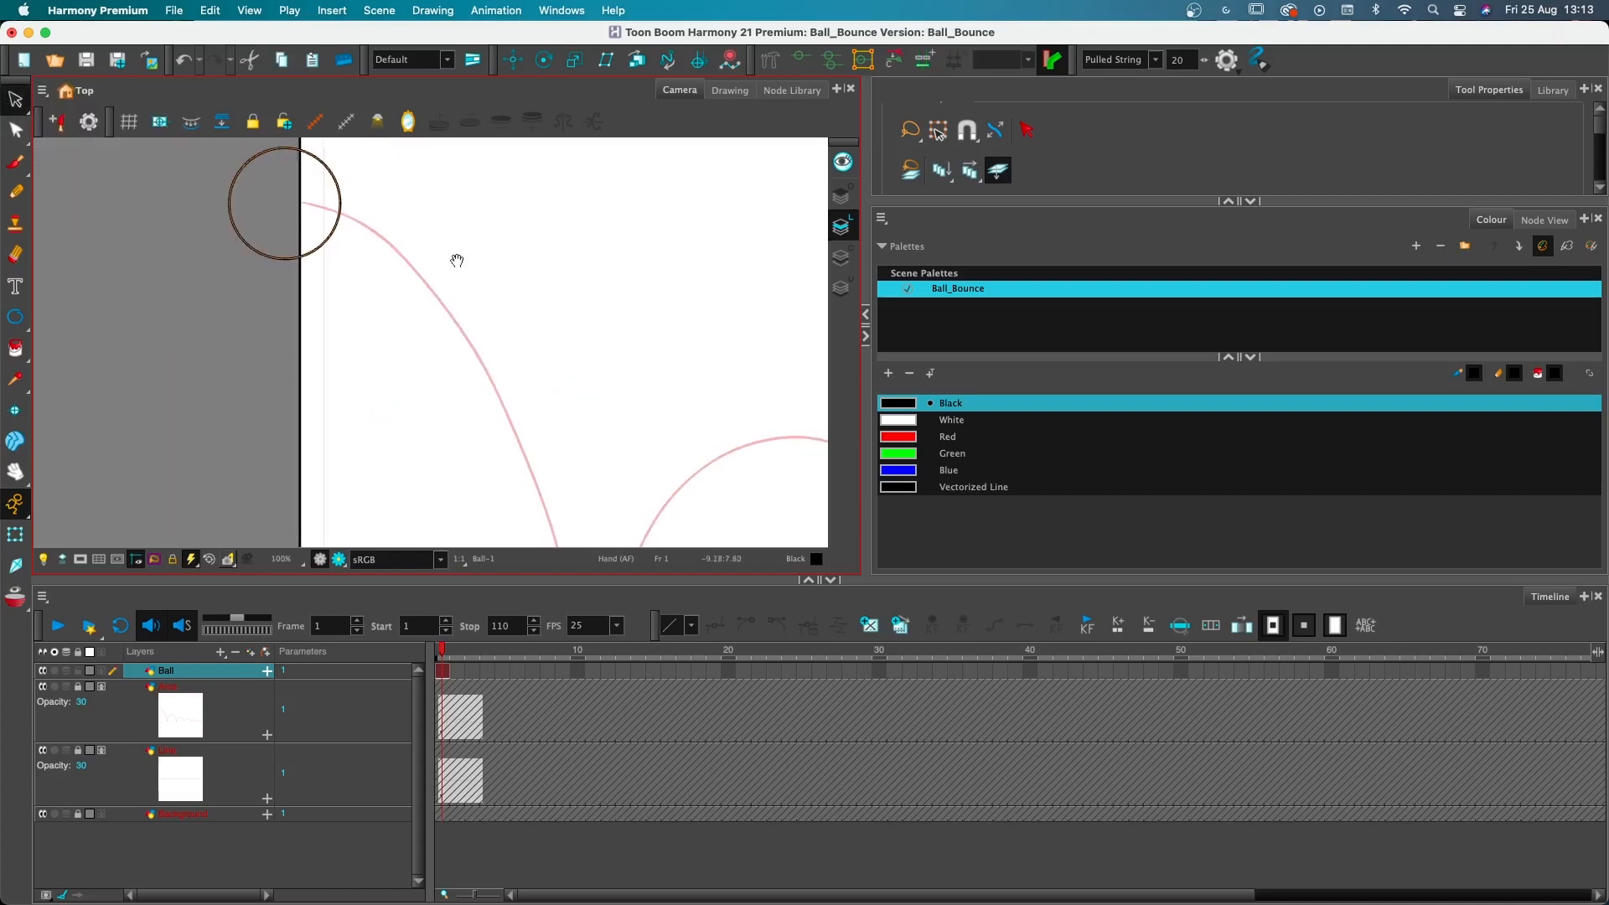
{"action": "scroll", "coordinate": [330, 271], "scroll_direction": "down", "scroll_amount": 2}
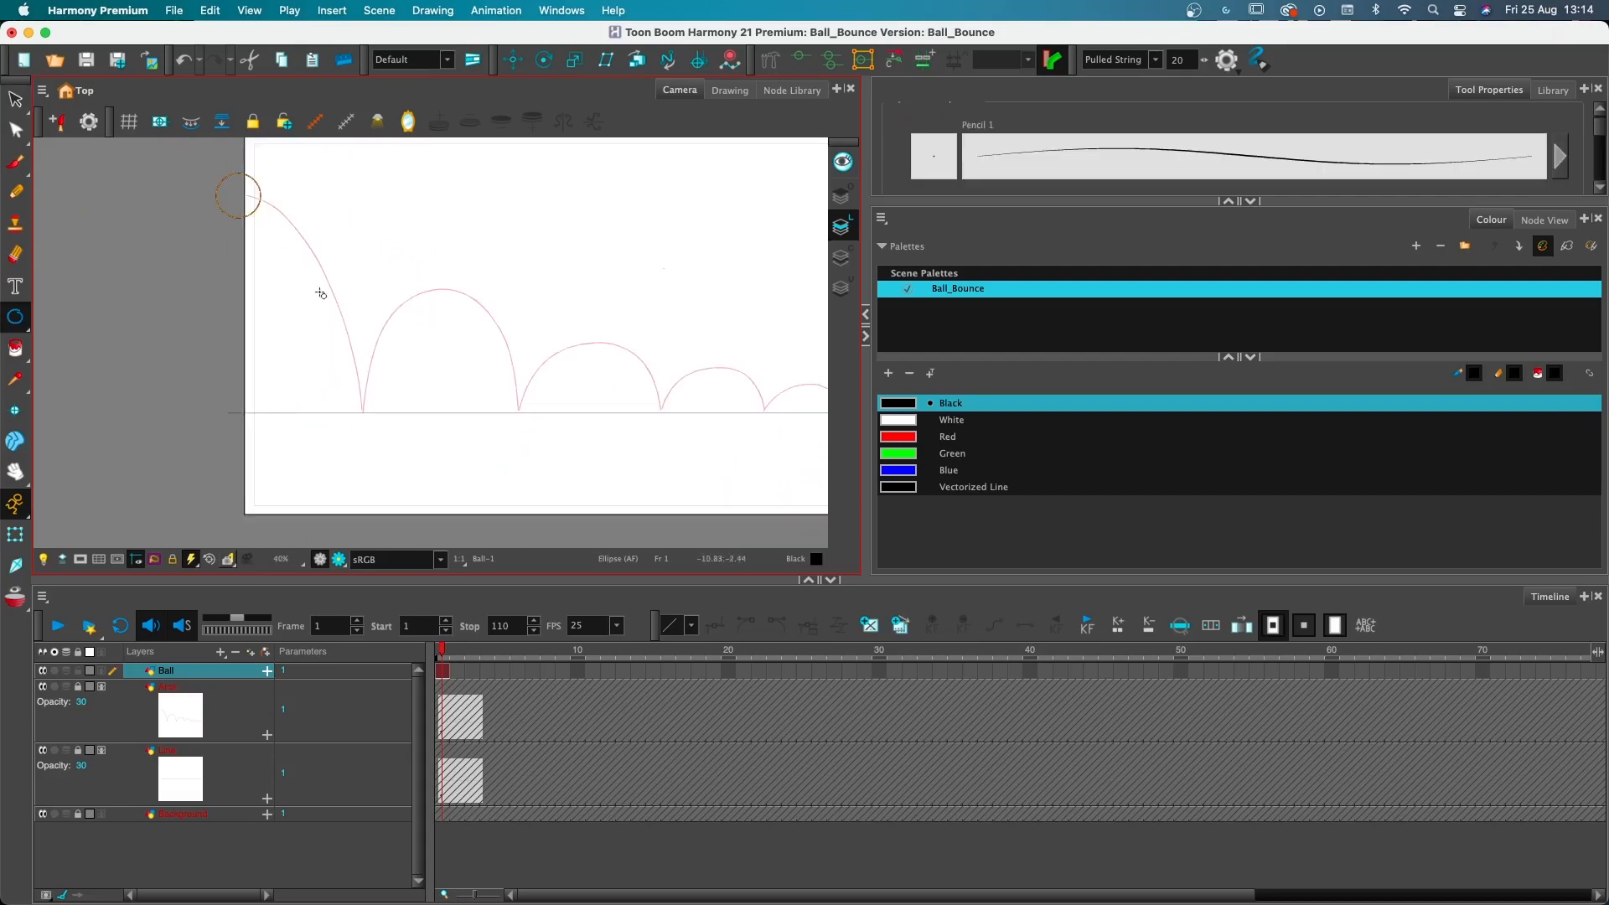
{"action": "scroll", "coordinate": [264, 266], "scroll_direction": "up", "scroll_amount": 3}
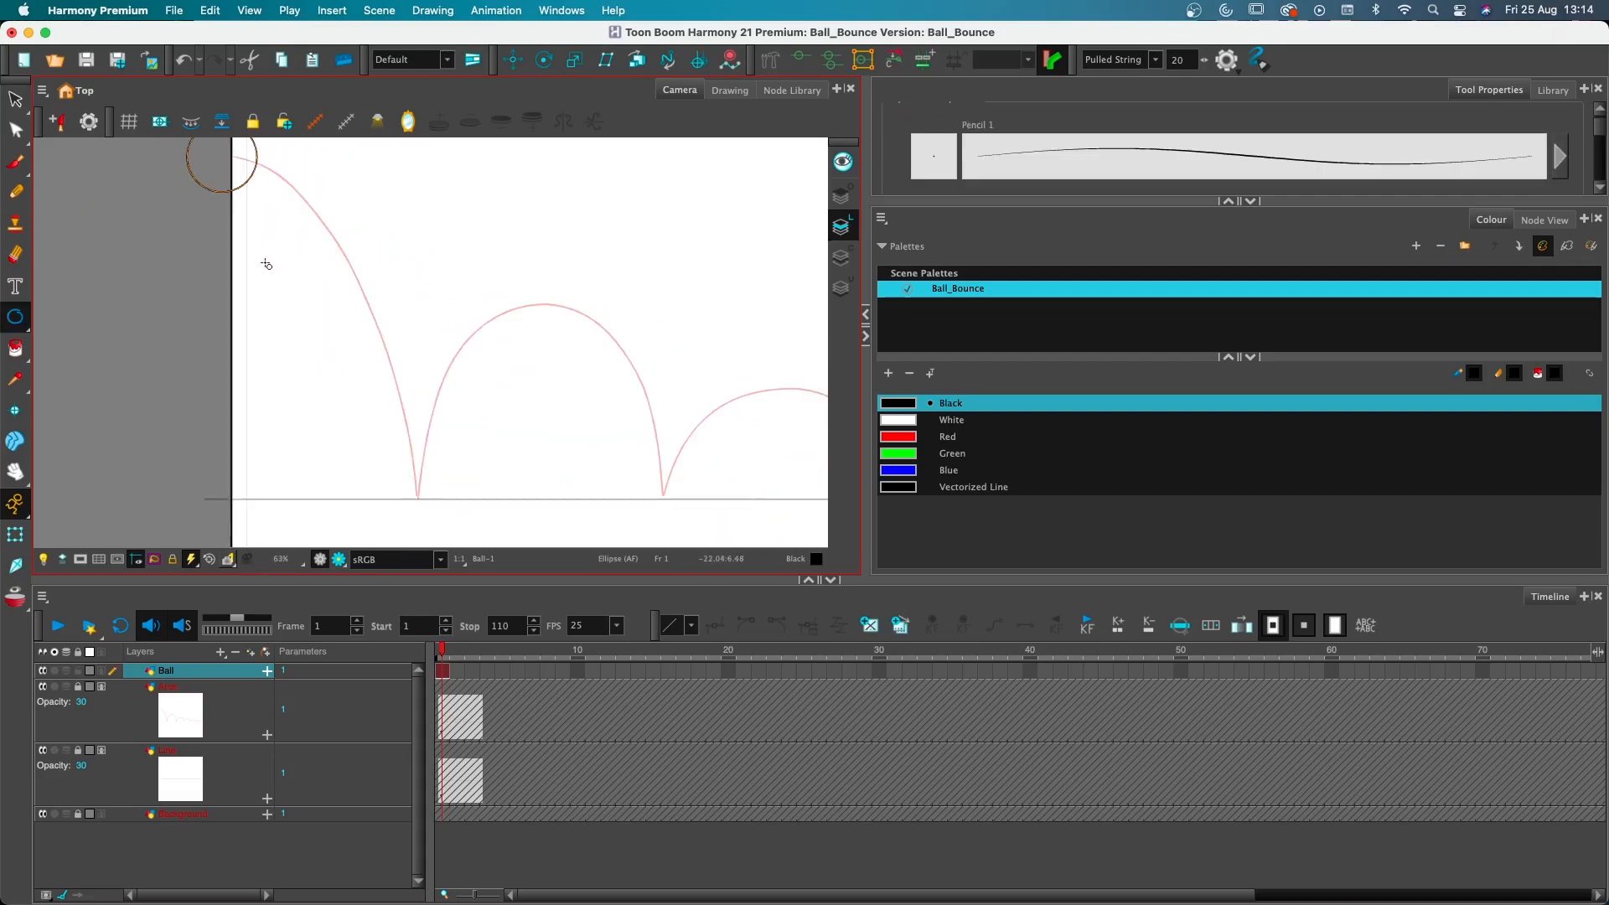
Reposition the ball with the Select tool so its centre sits on the first arc's upper starting point
{"action": "scroll", "coordinate": [265, 265], "scroll_direction": "down", "scroll_amount": 1}
{"action": "scroll", "coordinate": [266, 265], "scroll_direction": "down", "scroll_amount": 1}
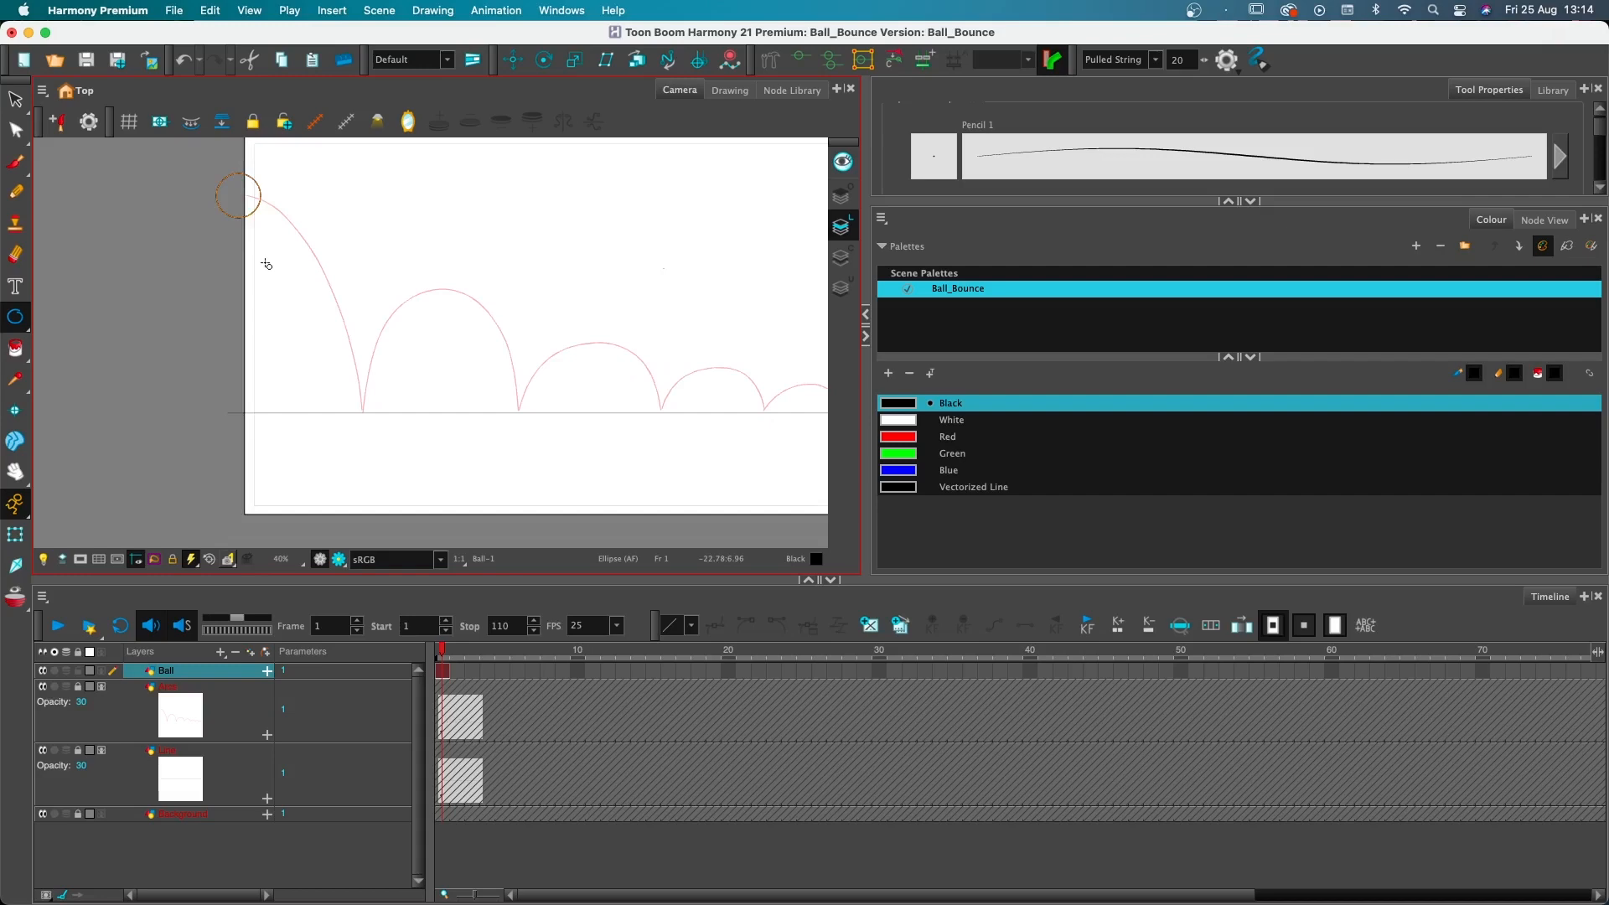
{"action": "scroll", "coordinate": [265, 265], "scroll_direction": "down", "scroll_amount": 2}
{"action": "scroll", "coordinate": [264, 265], "scroll_direction": "up", "scroll_amount": 4}
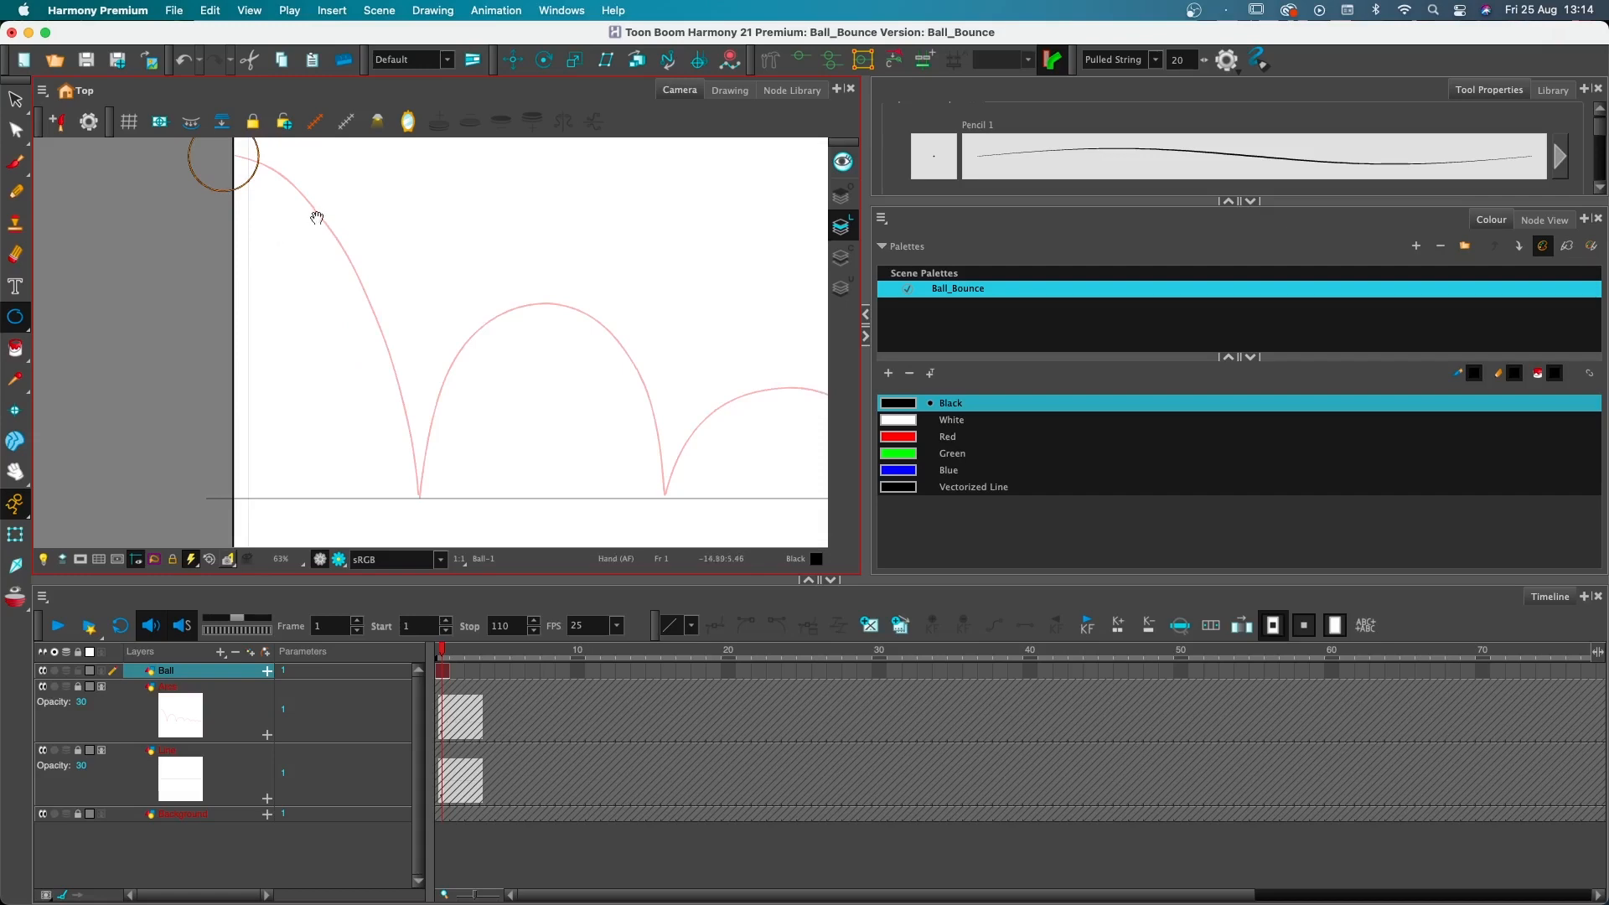
{"action": "key", "text": "space"}
{"action": "left_click_drag", "start_coordinate": [381, 269], "coordinate": [589, 312]}
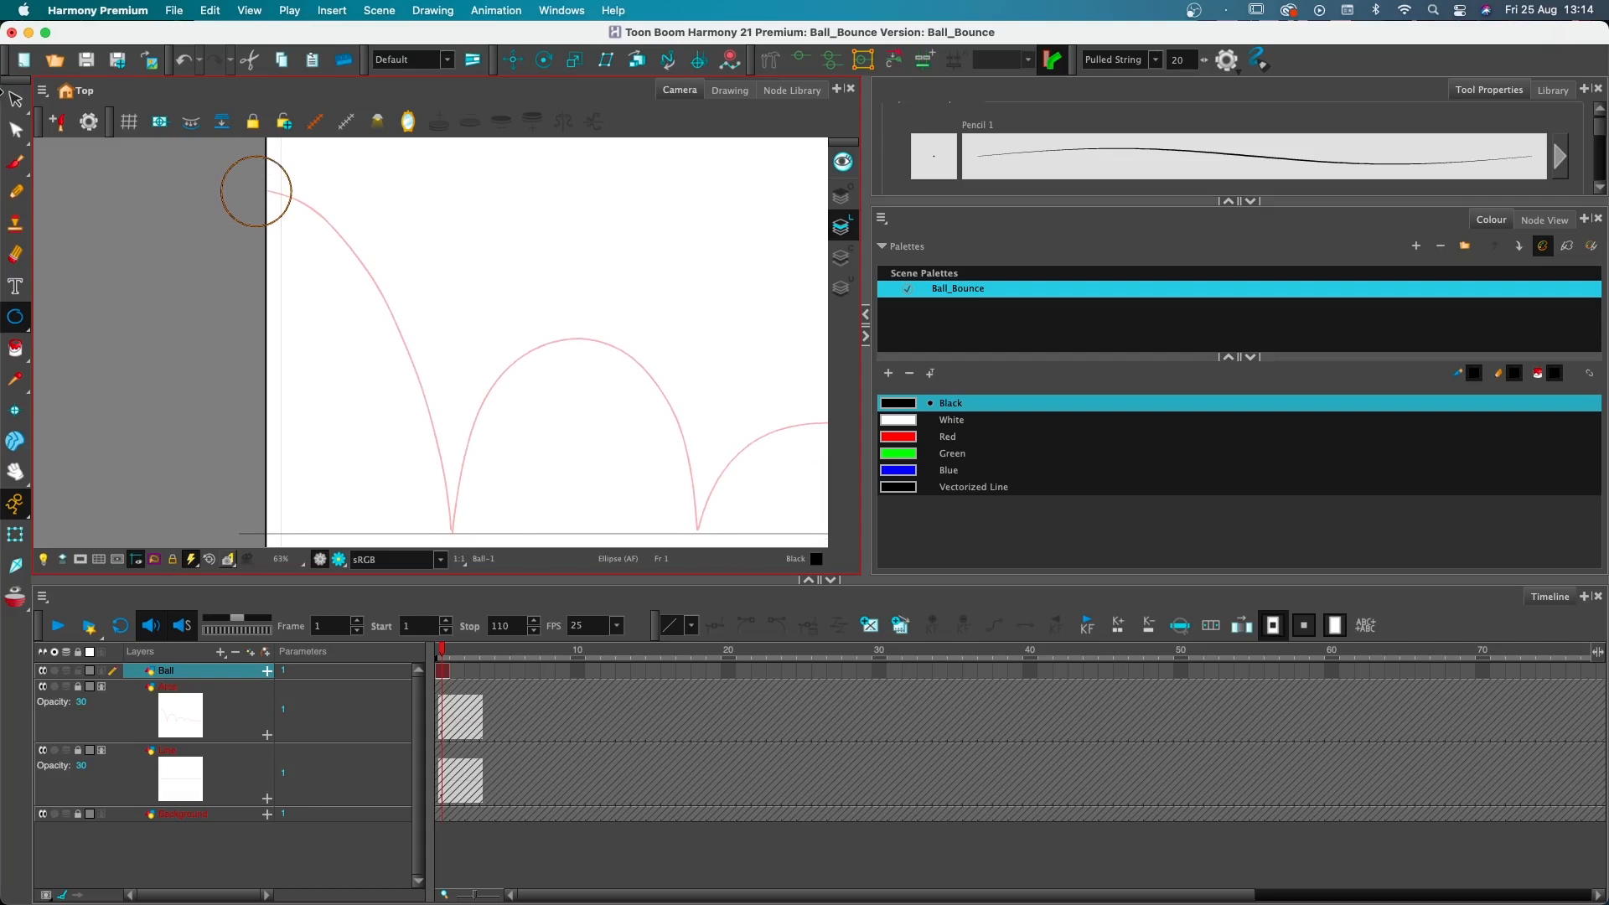
{"action": "left_click", "coordinate": [15, 100]}
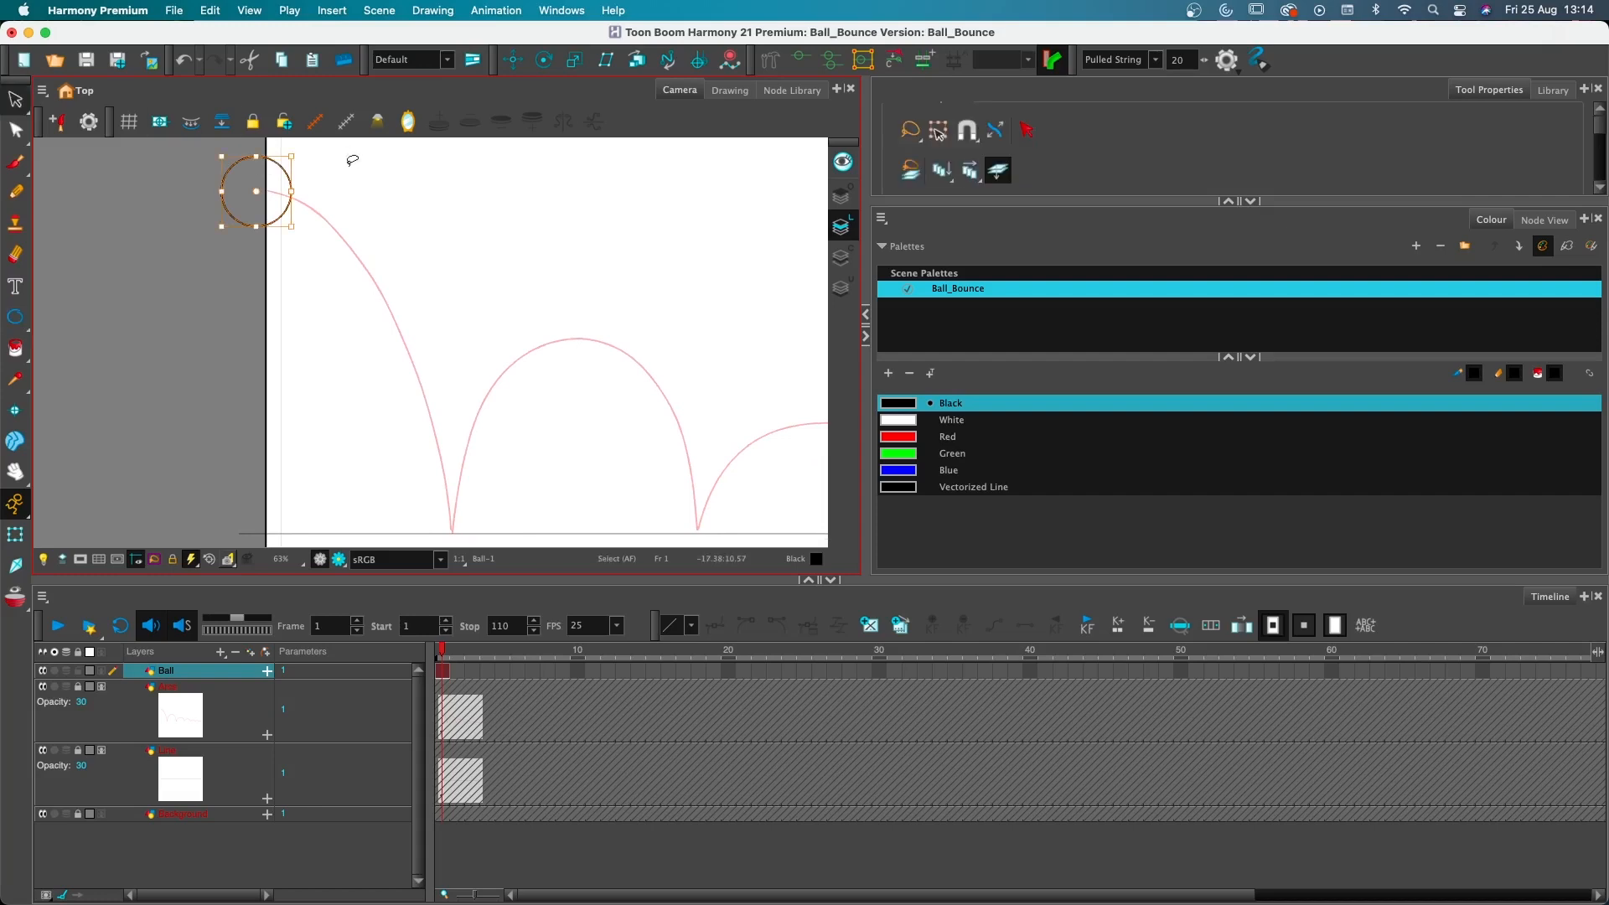
{"action": "left_click_drag", "start_coordinate": [281, 166], "coordinate": [290, 165]}
{"action": "left_click", "coordinate": [294, 169]}
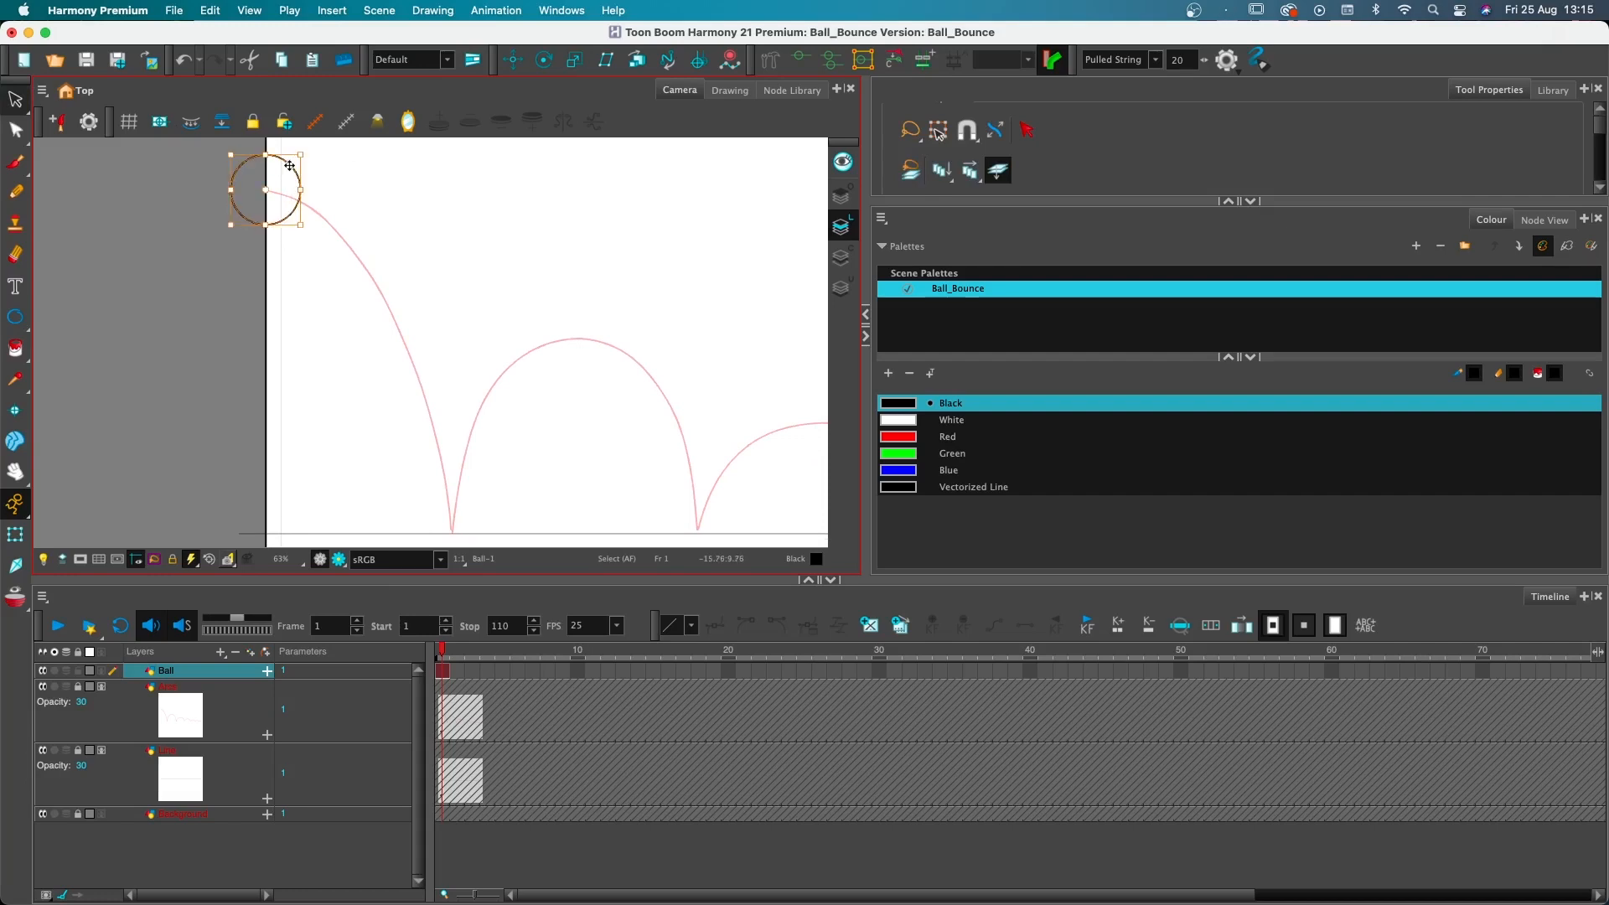
{"action": "left_click", "coordinate": [295, 171]}
{"action": "left_click", "coordinate": [295, 172]}
Create an empty drawing at frame 2, copy in the frame 1 ball, and rest it on the ground at the first arc's end
{"action": "left_click", "coordinate": [458, 671]}
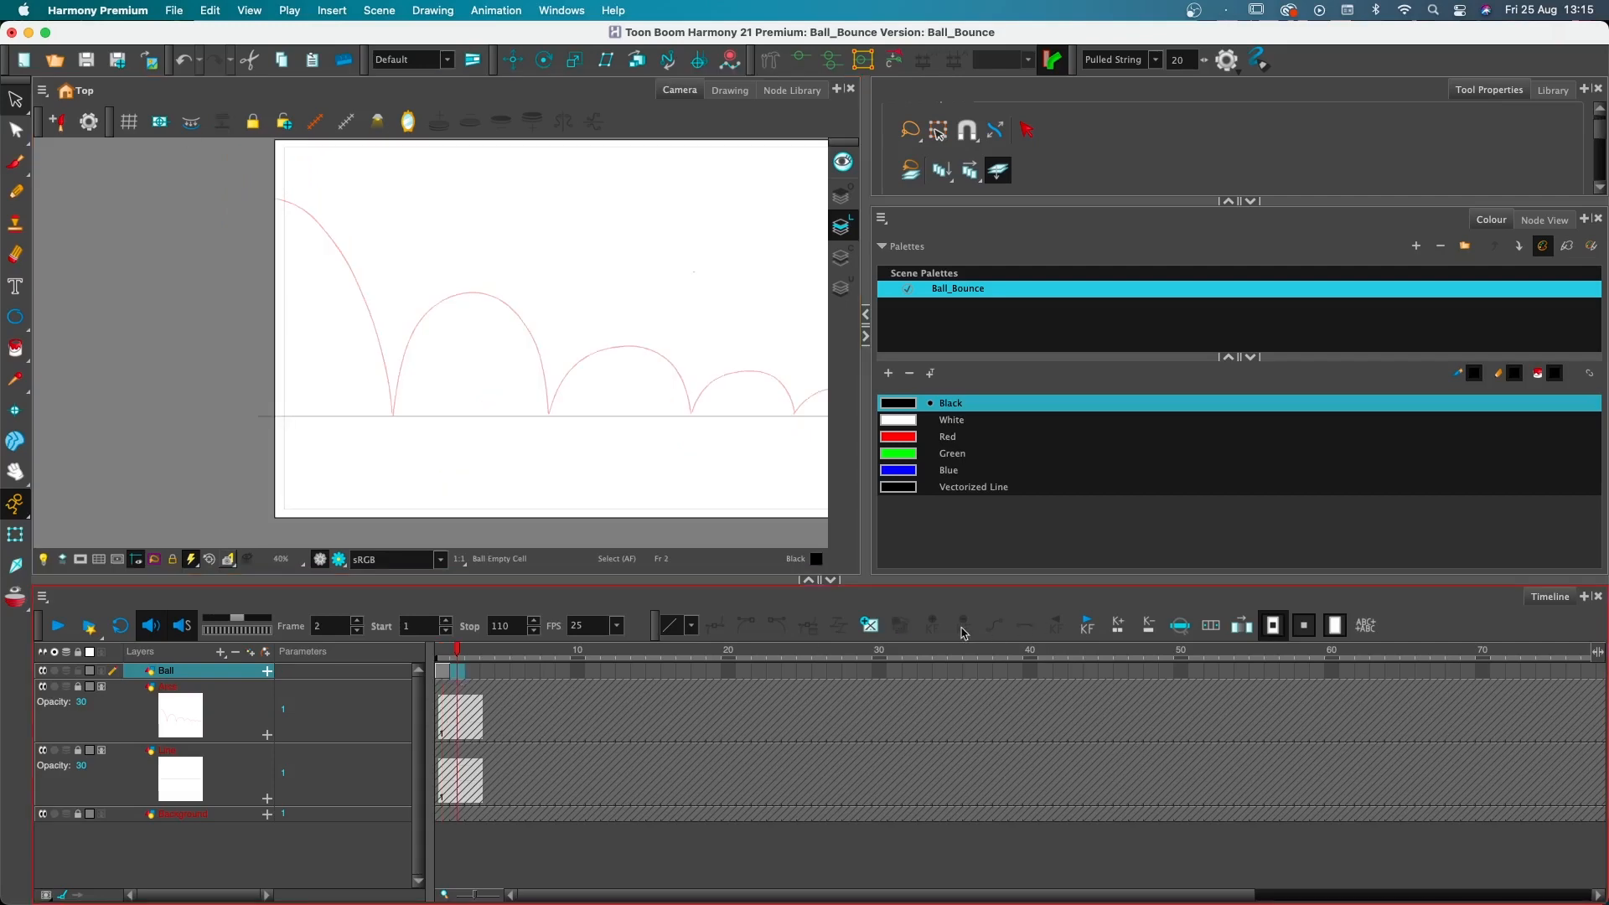
{"action": "left_click", "coordinate": [869, 626]}
{"action": "left_click", "coordinate": [441, 671]}
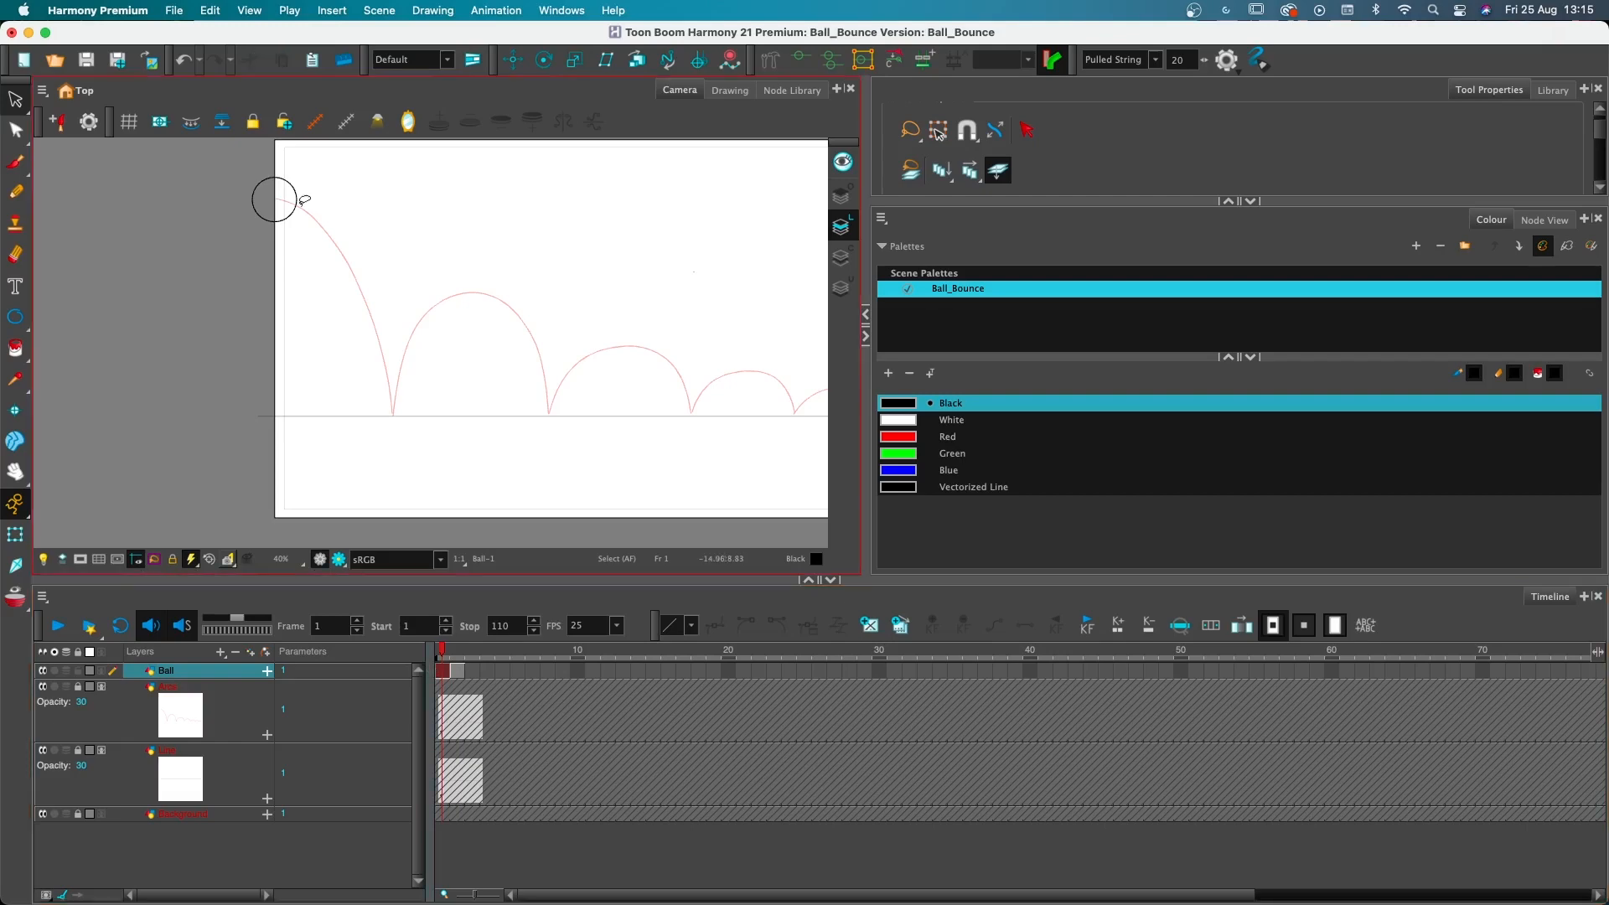
{"action": "mouse_move", "coordinate": [319, 168]}
{"action": "left_mouse_down"}
{"action": "mouse_move", "coordinate": [285, 149]}
{"action": "mouse_move", "coordinate": [206, 242]}
{"action": "mouse_move", "coordinate": [344, 164]}
{"action": "mouse_move", "coordinate": [258, 145]}
{"action": "mouse_move", "coordinate": [269, 278]}
{"action": "left_mouse_up"}
{"action": "left_click", "coordinate": [456, 672]}
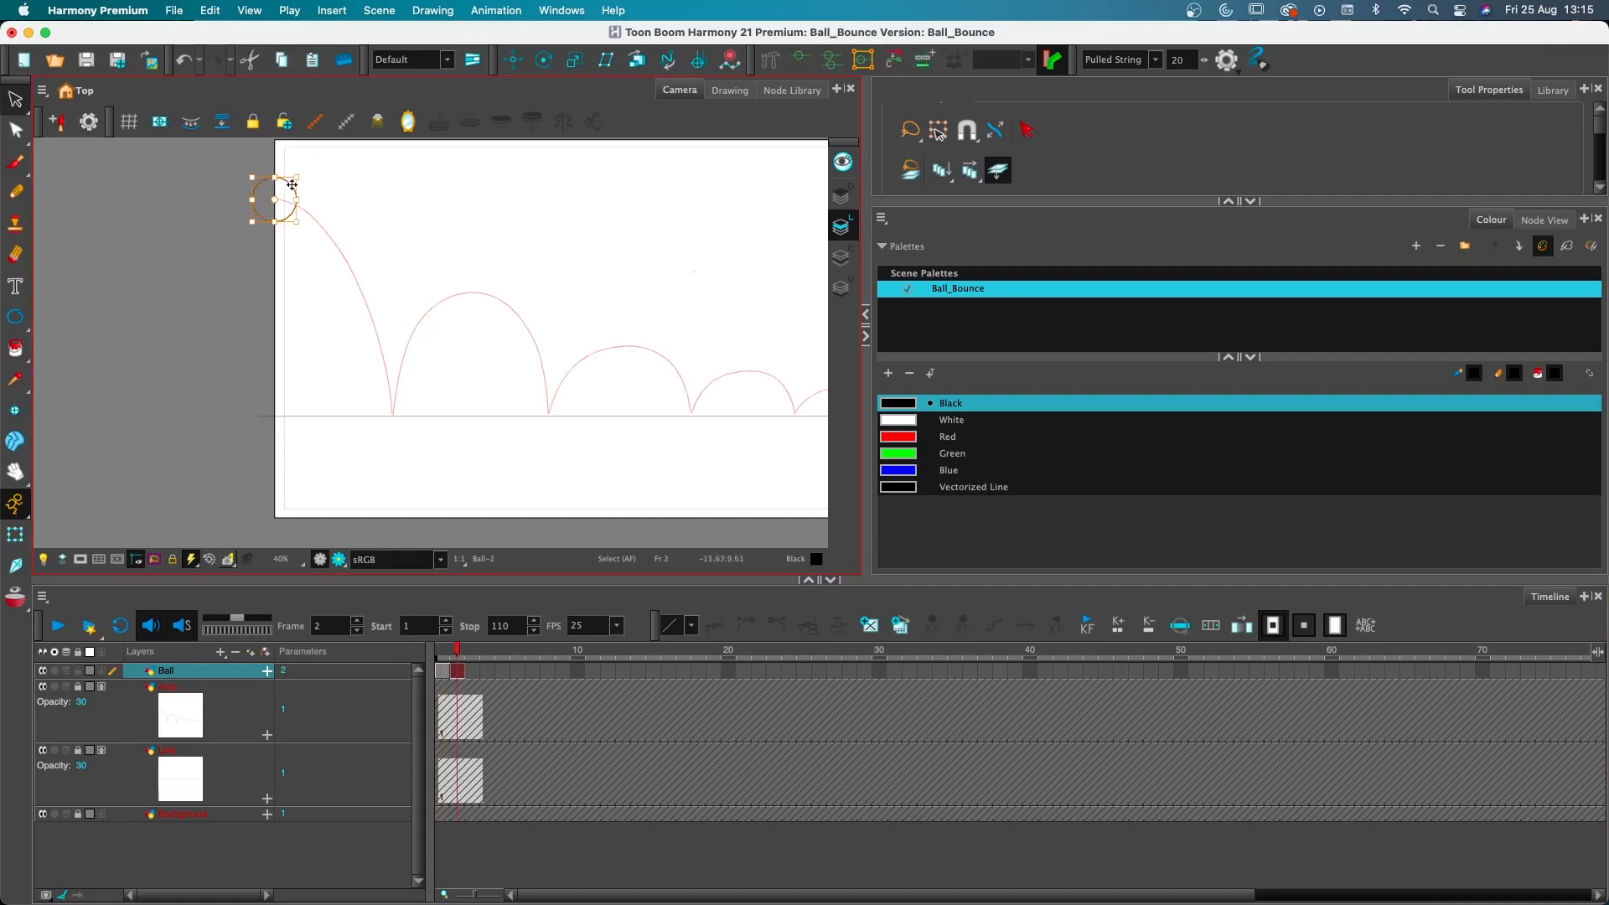
{"action": "left_click_drag", "start_coordinate": [296, 191], "coordinate": [415, 383]}
{"action": "left_click", "coordinate": [415, 383]}
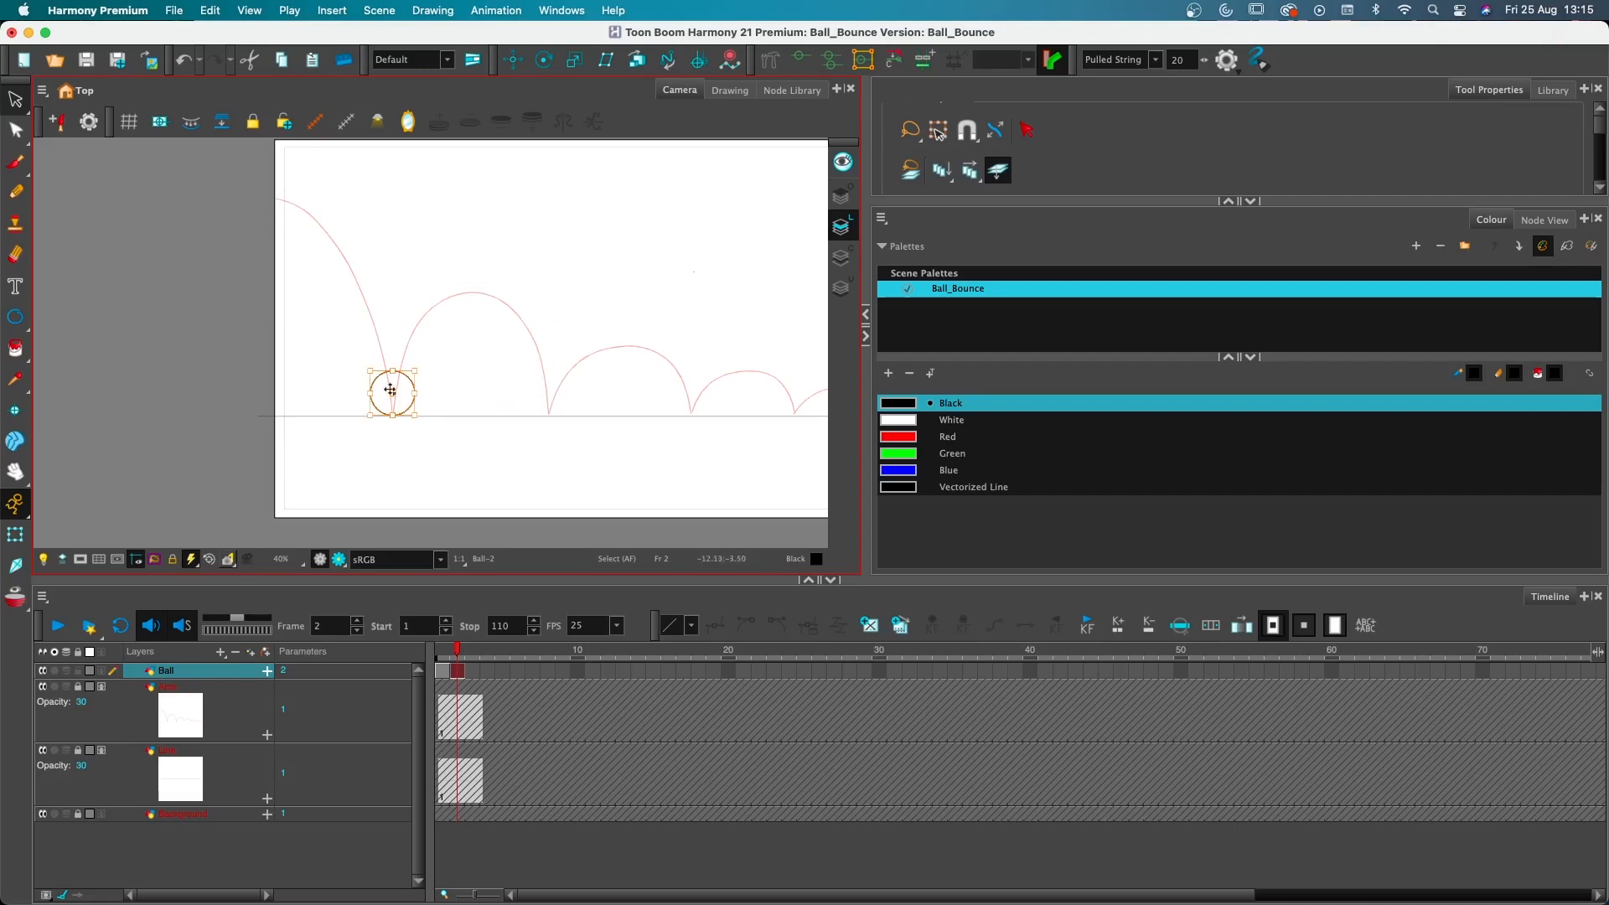
Create an empty drawing at frame 3 and paste the ball, centring it on the second arc's peak
{"action": "left_click", "coordinate": [472, 672]}
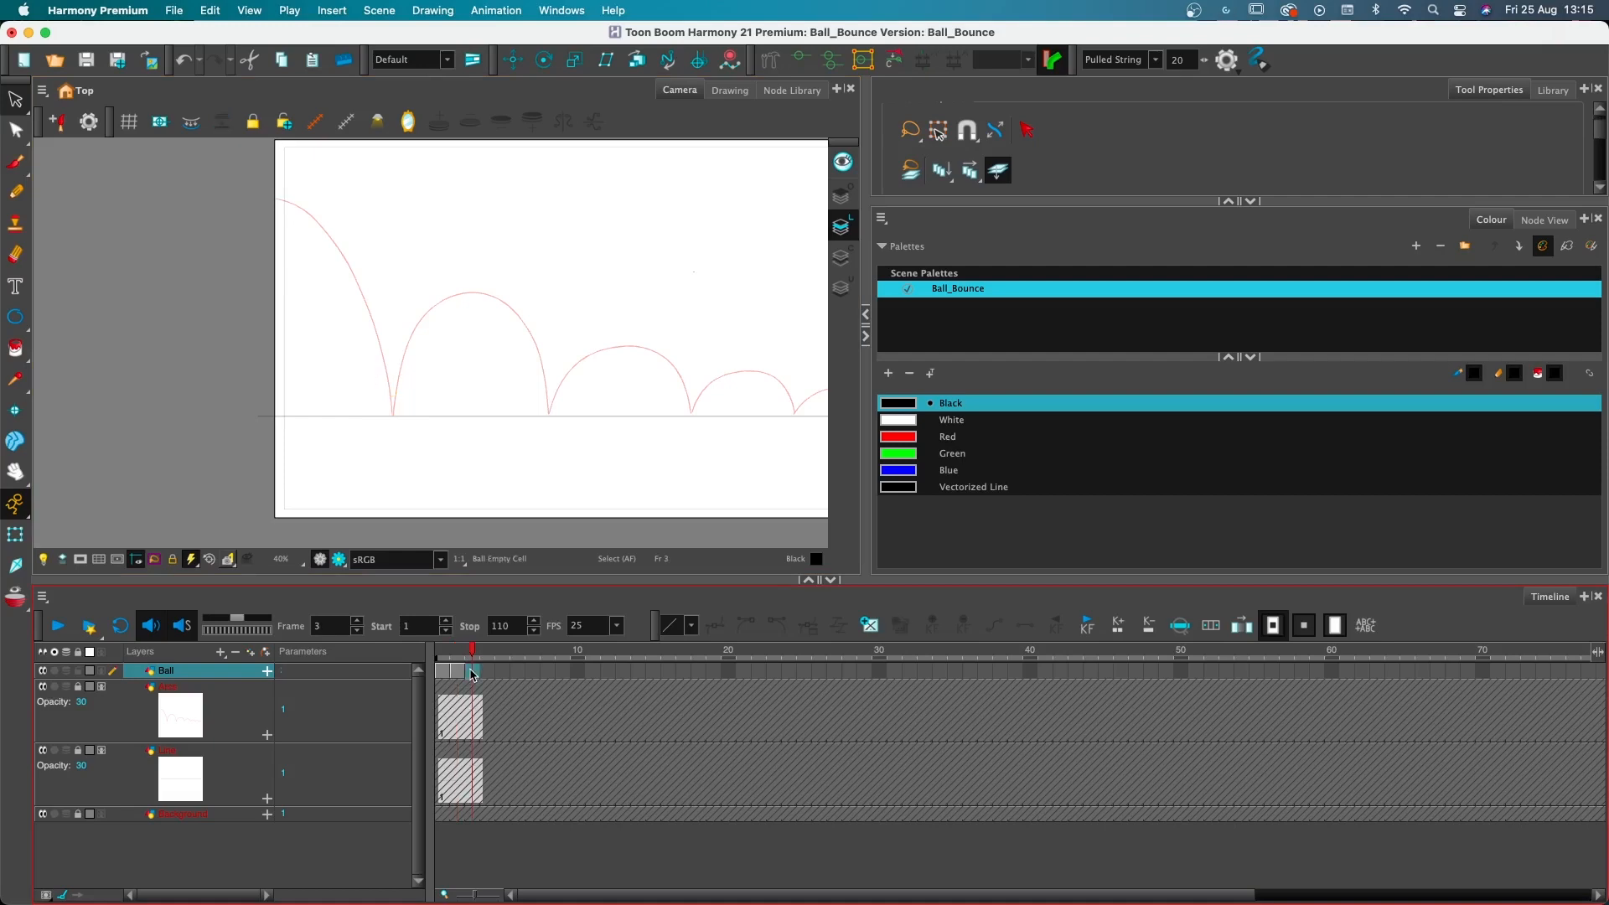
{"action": "left_click", "coordinate": [868, 627]}
{"action": "key", "text": "super+v"}
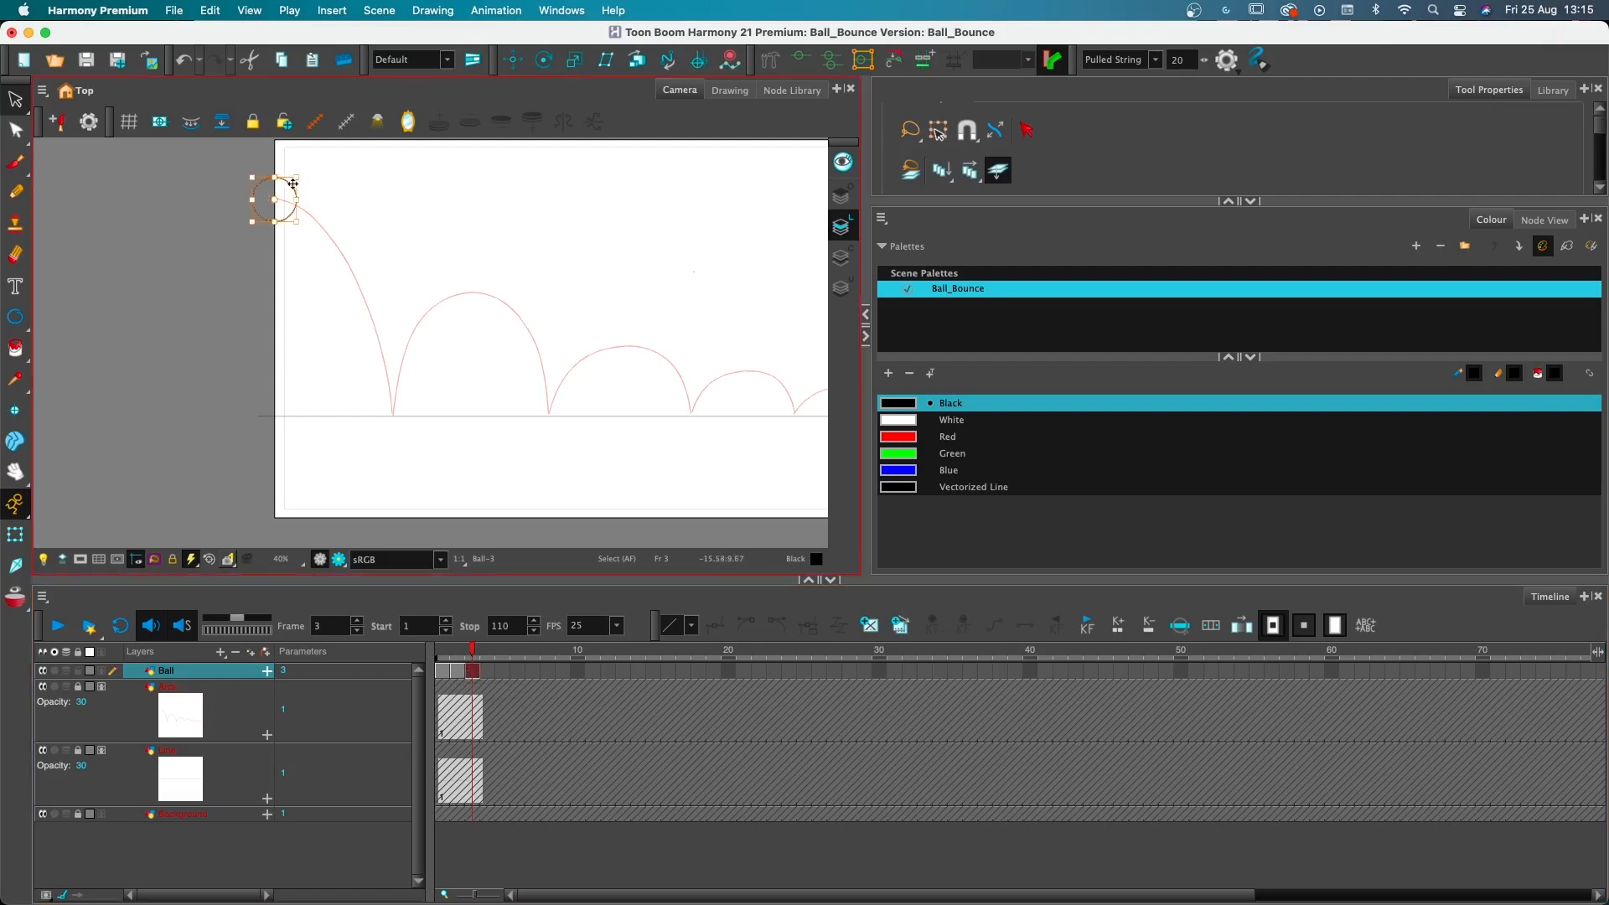
{"action": "left_click_drag", "start_coordinate": [290, 184], "coordinate": [493, 286]}
Create an empty drawing at frame 4 and paste the ball, resting it on the ground where the second arc ends
{"action": "left_click", "coordinate": [487, 671]}
{"action": "left_click", "coordinate": [931, 294]}
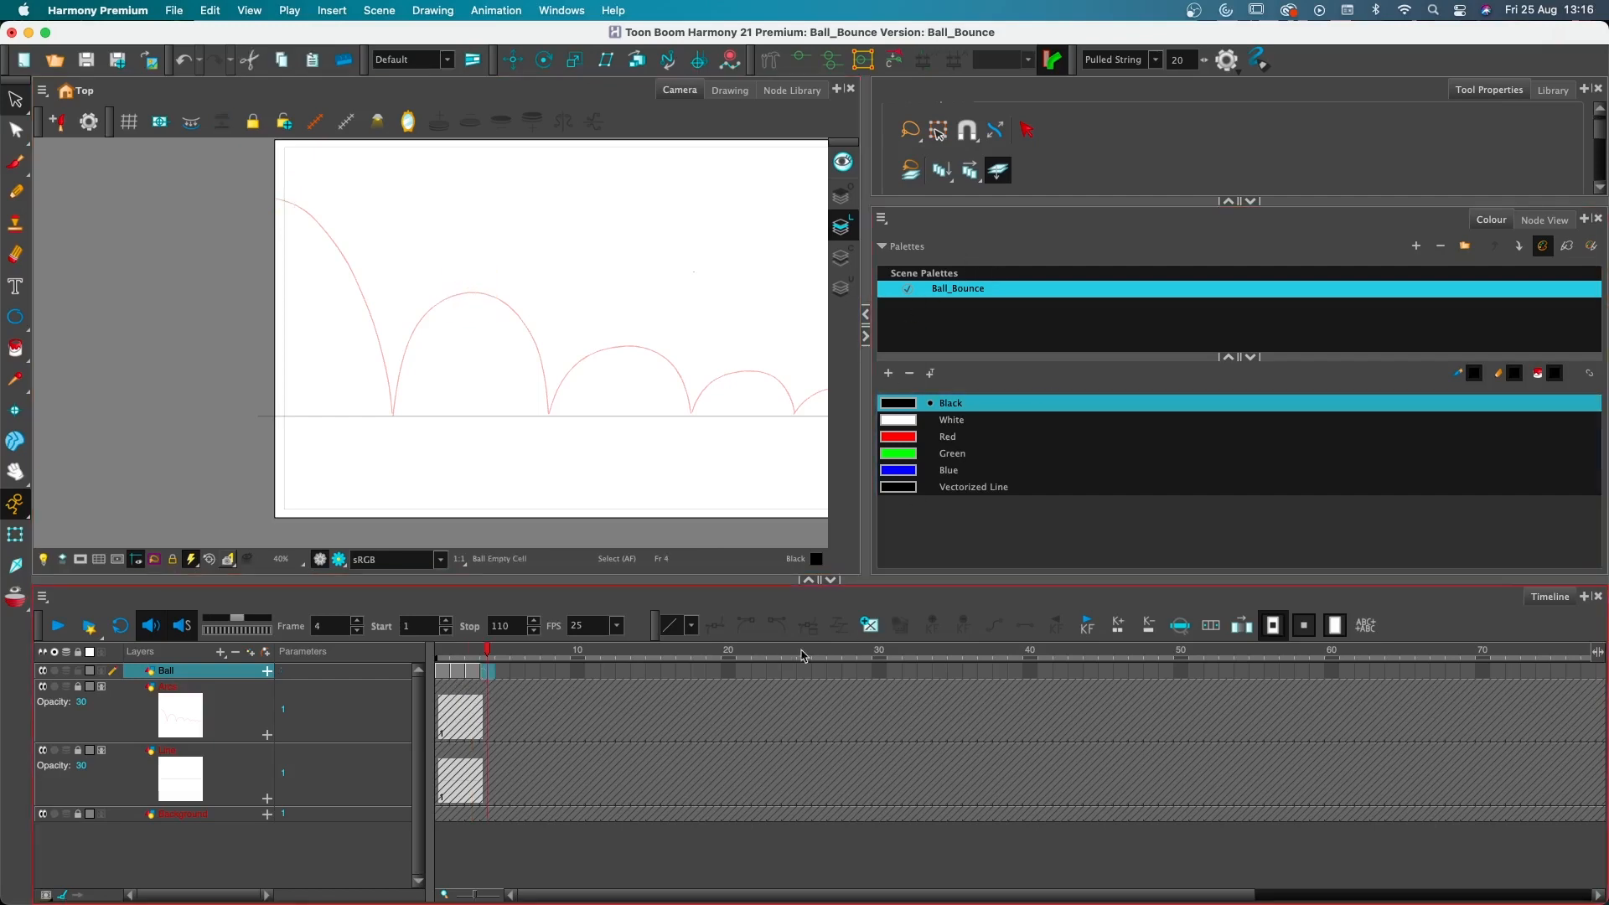
{"action": "left_click", "coordinate": [869, 626]}
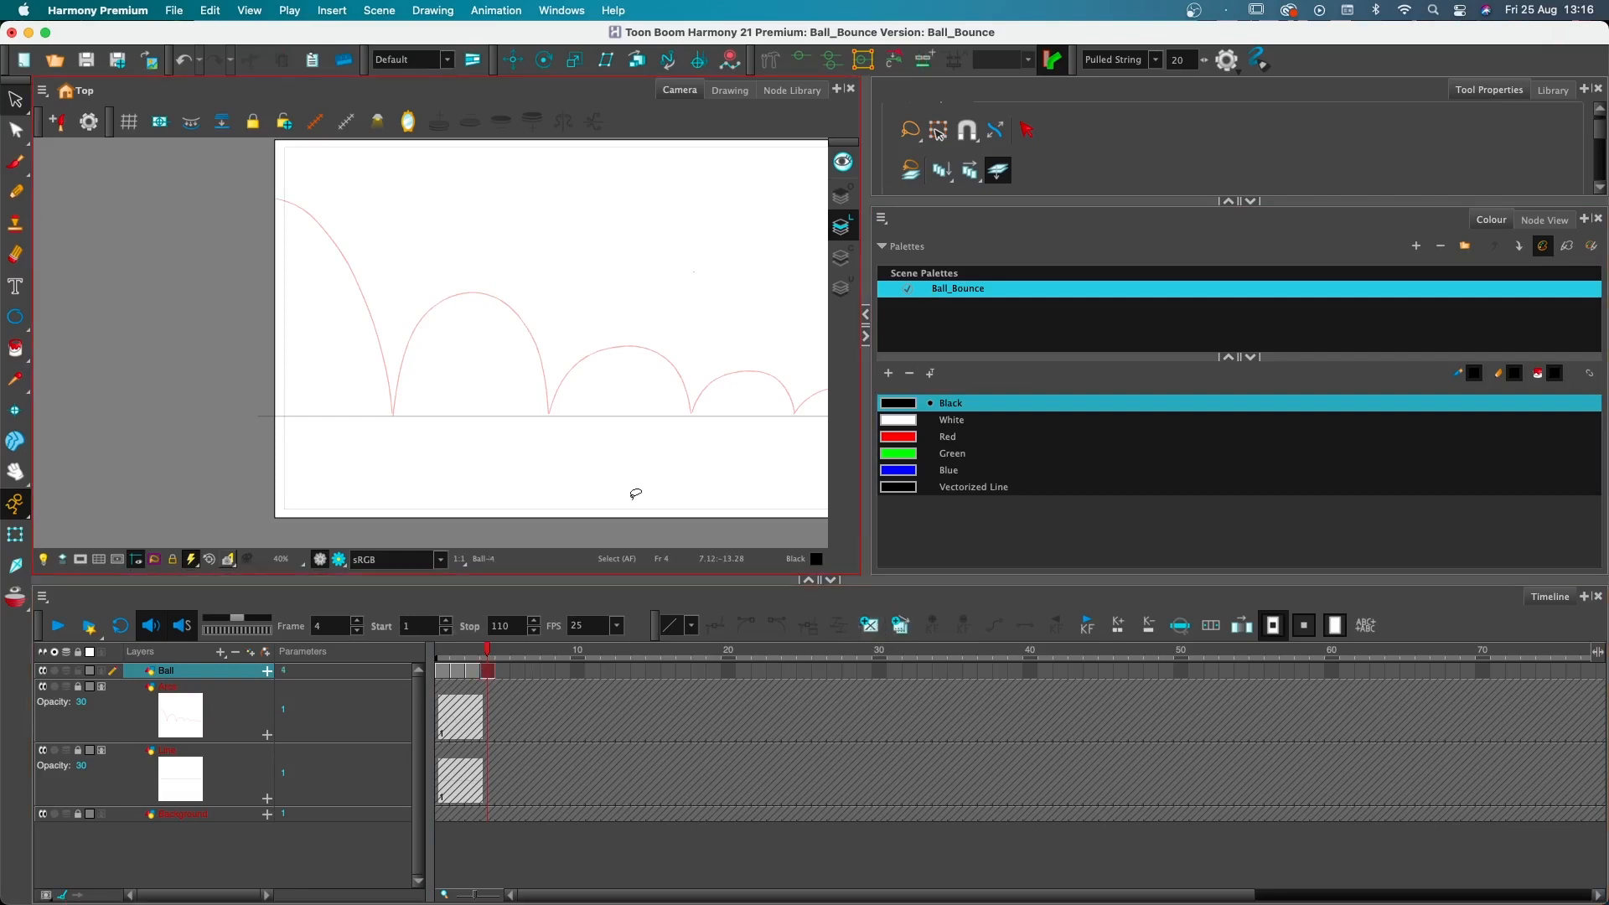
{"action": "key", "text": "super+v"}
{"action": "left_click_drag", "start_coordinate": [291, 184], "coordinate": [571, 384]}
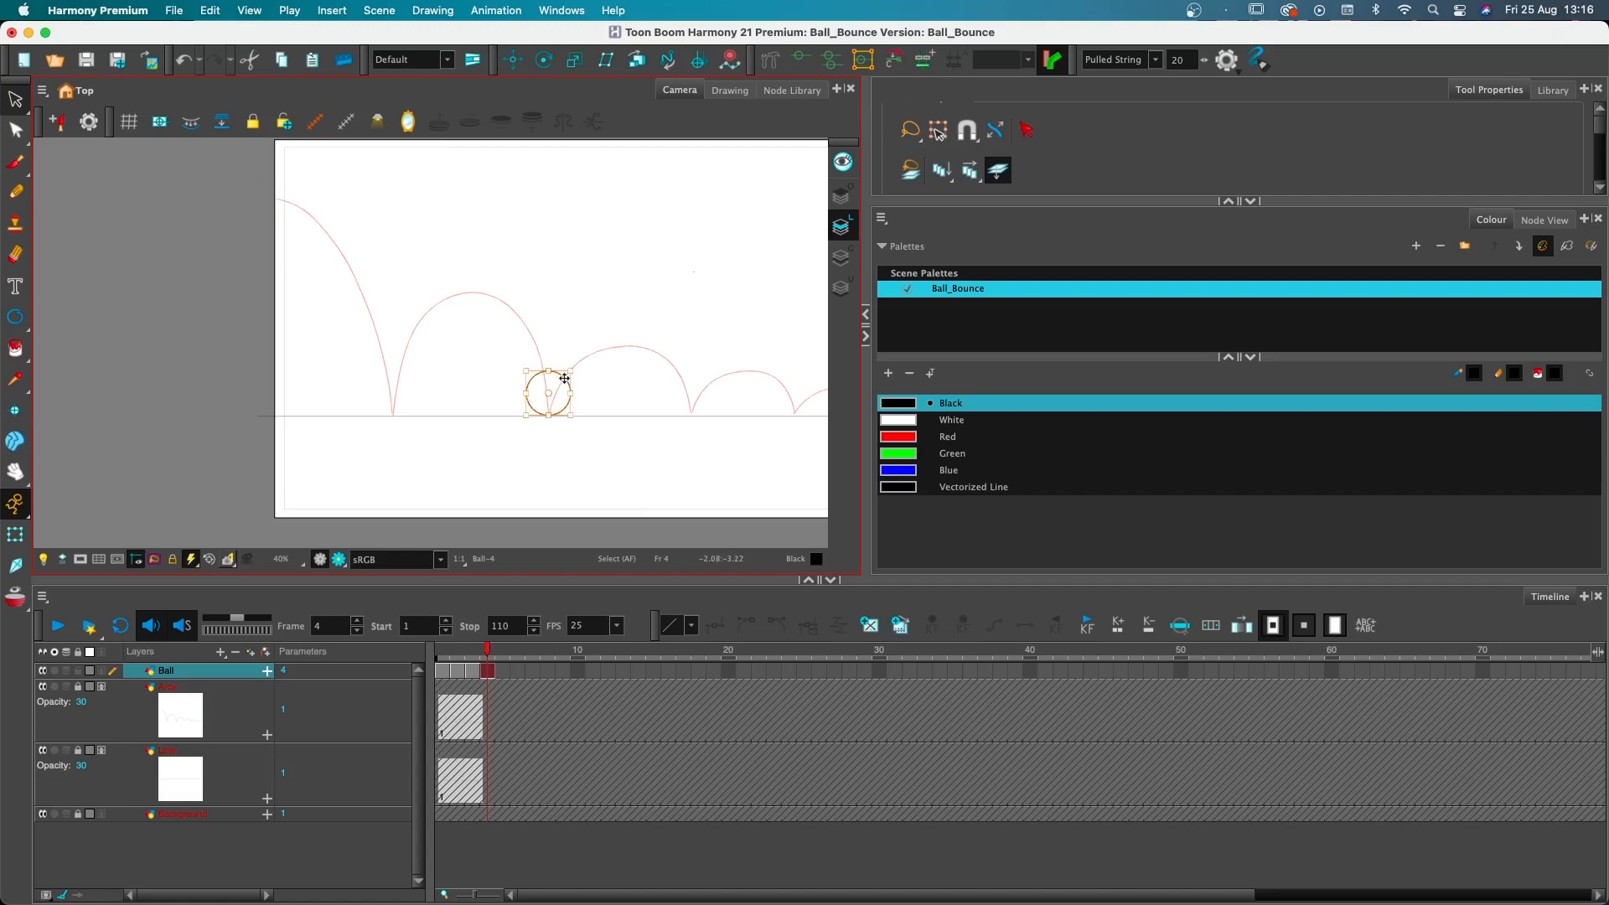
Create an empty drawing at frame 5 and paste the ball, centring it on the third arc's peak
{"action": "left_click", "coordinate": [500, 673]}
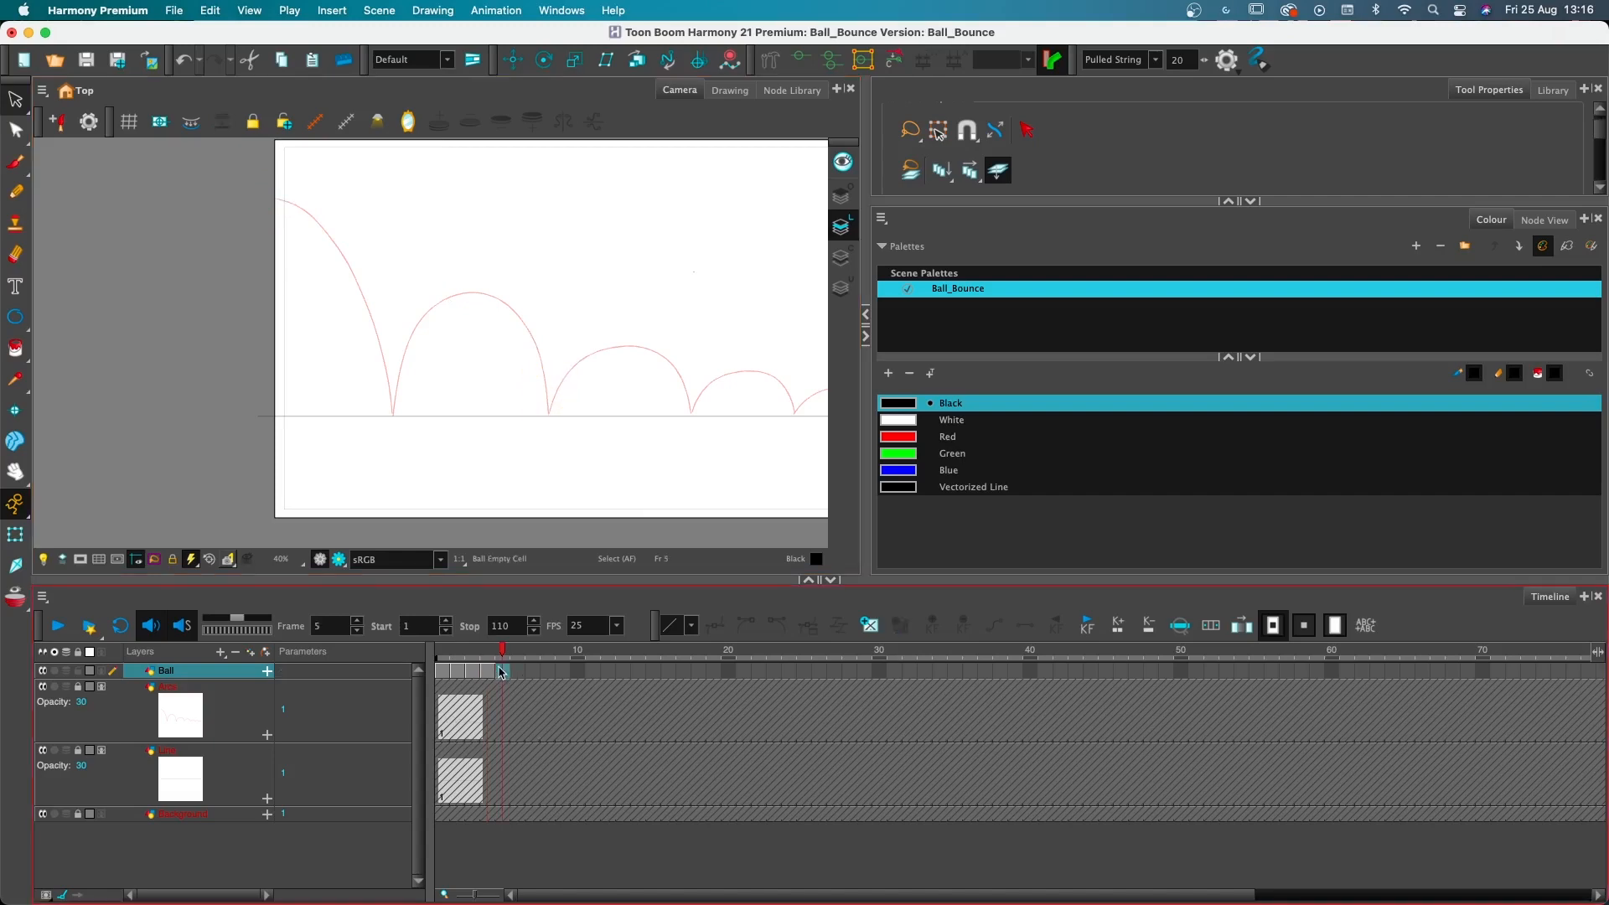
{"action": "left_click_drag", "start_coordinate": [520, 441], "coordinate": [332, 457]}
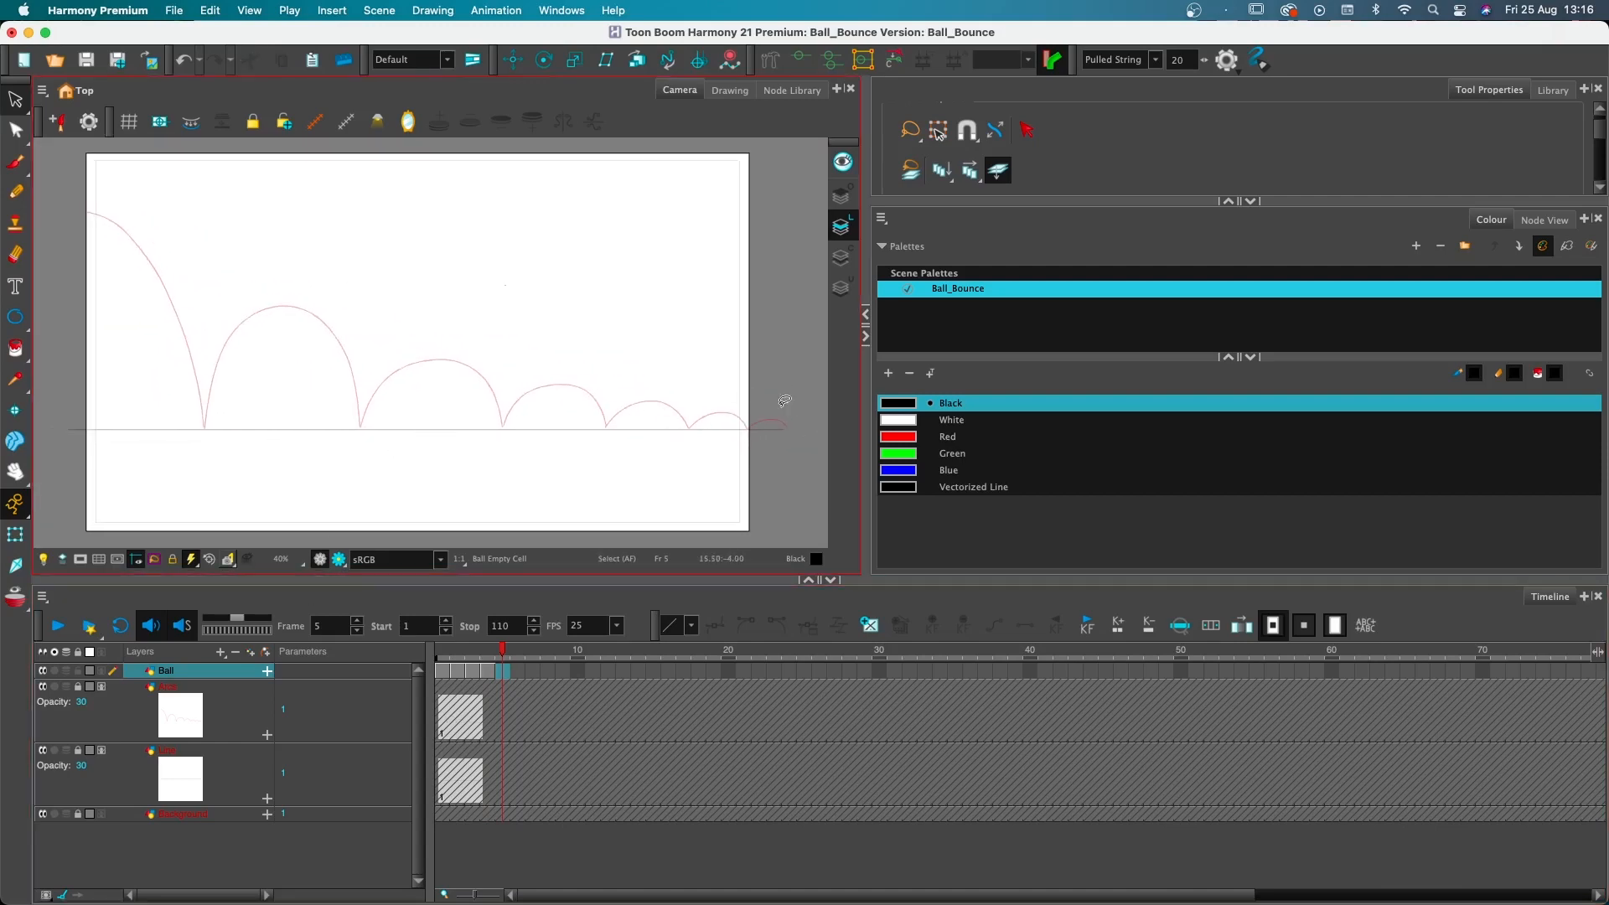
{"action": "left_click", "coordinate": [493, 674]}
{"action": "left_click", "coordinate": [505, 673]}
{"action": "left_click", "coordinate": [493, 674]}
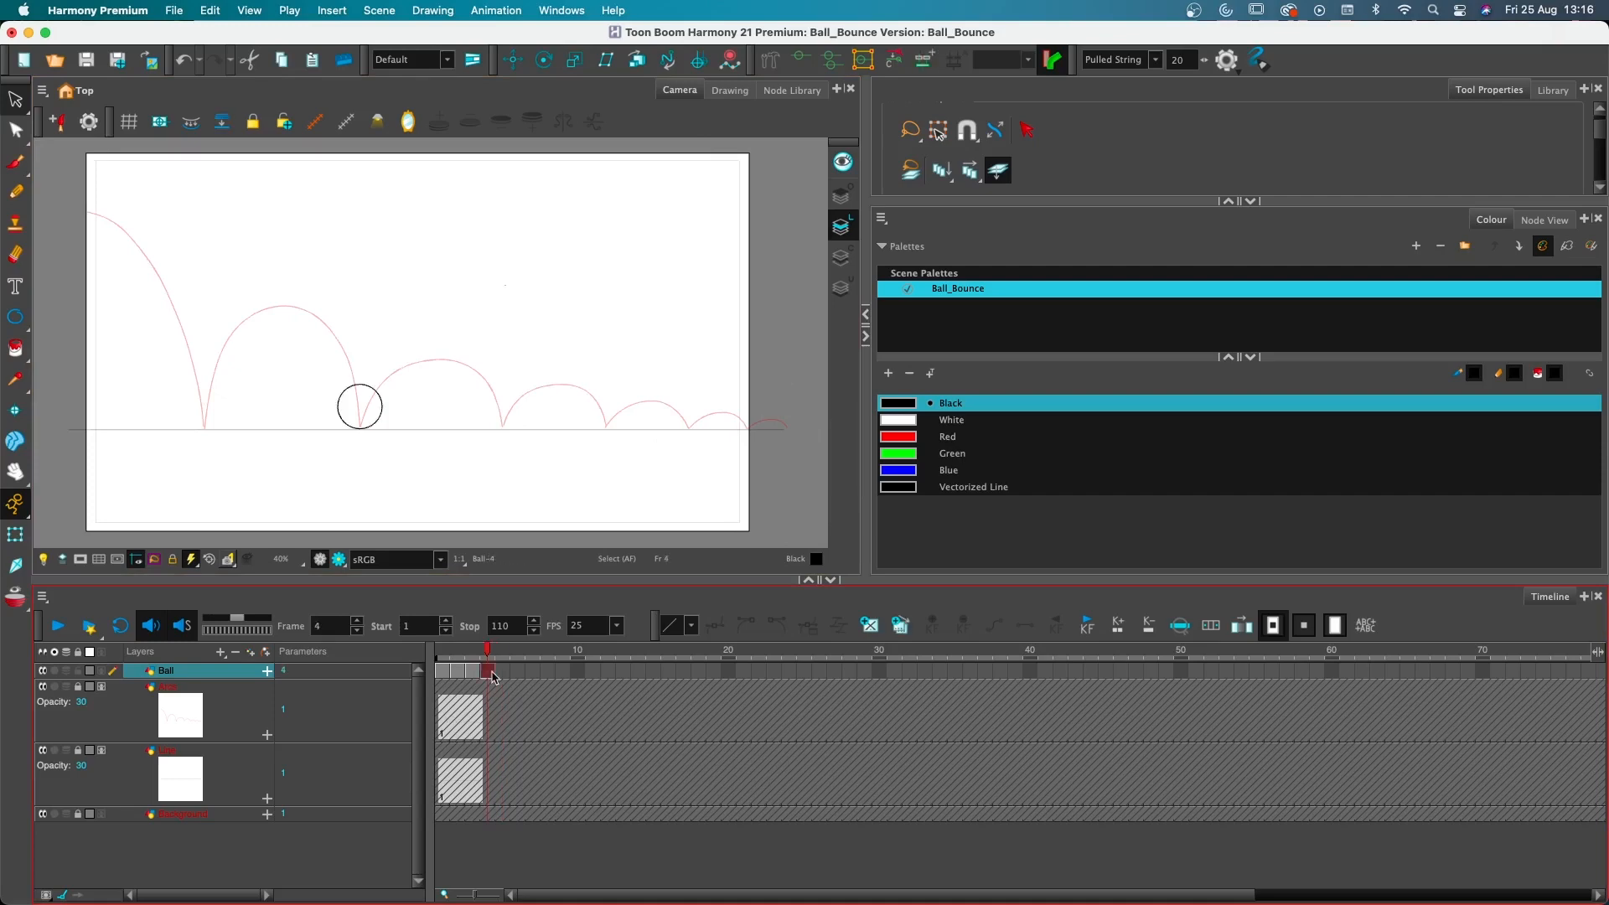
{"action": "left_click", "coordinate": [504, 672]}
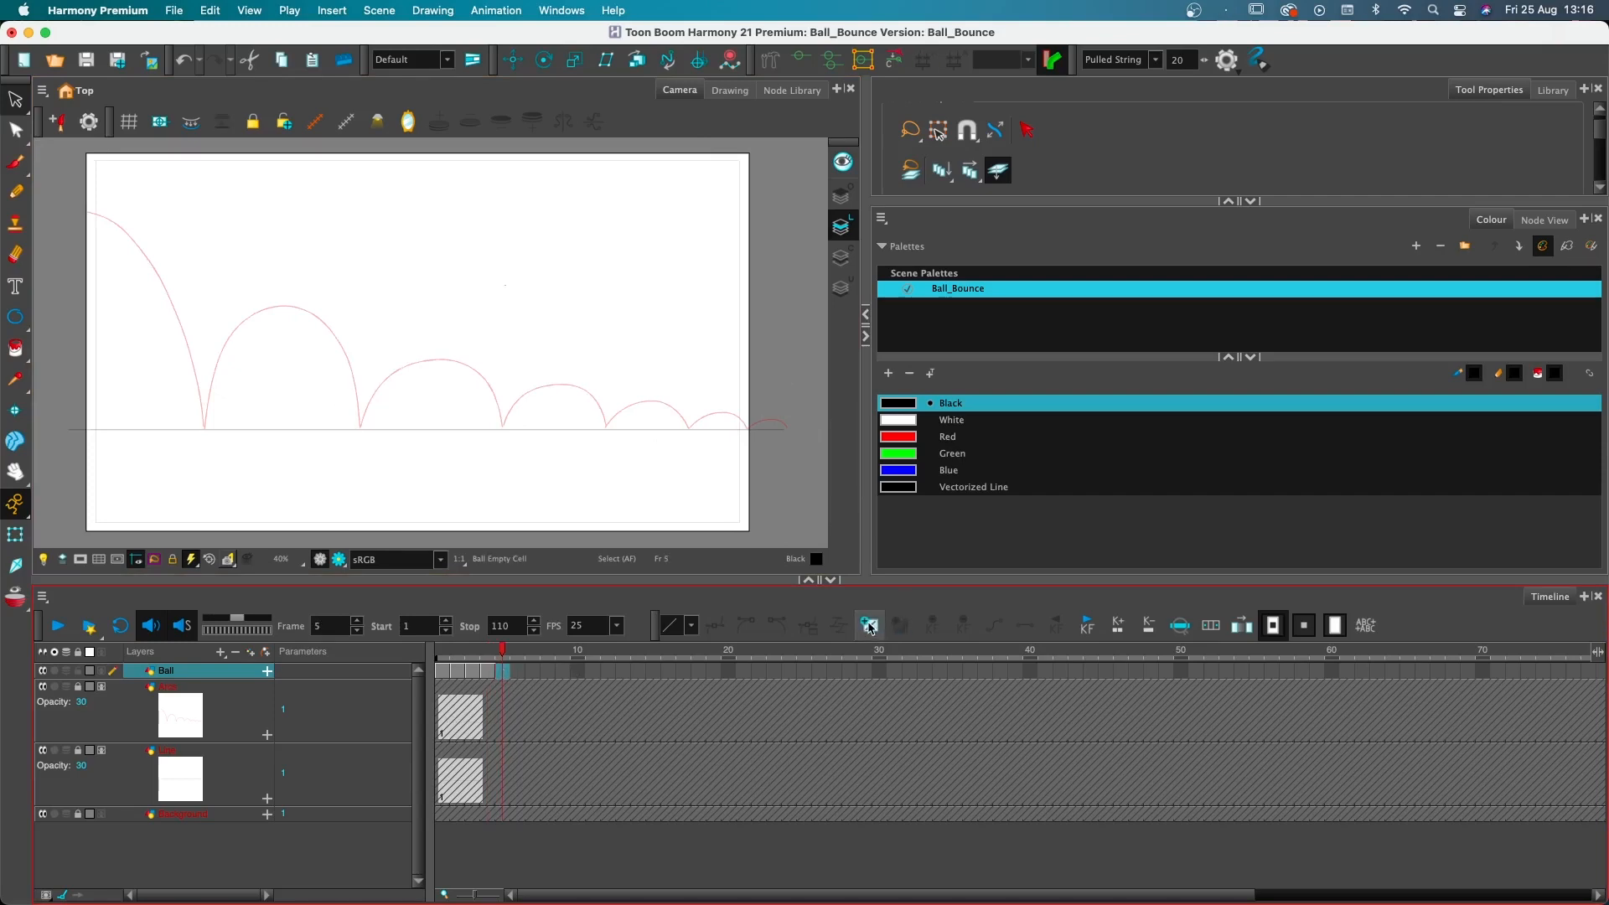
{"action": "key", "text": "super+v"}
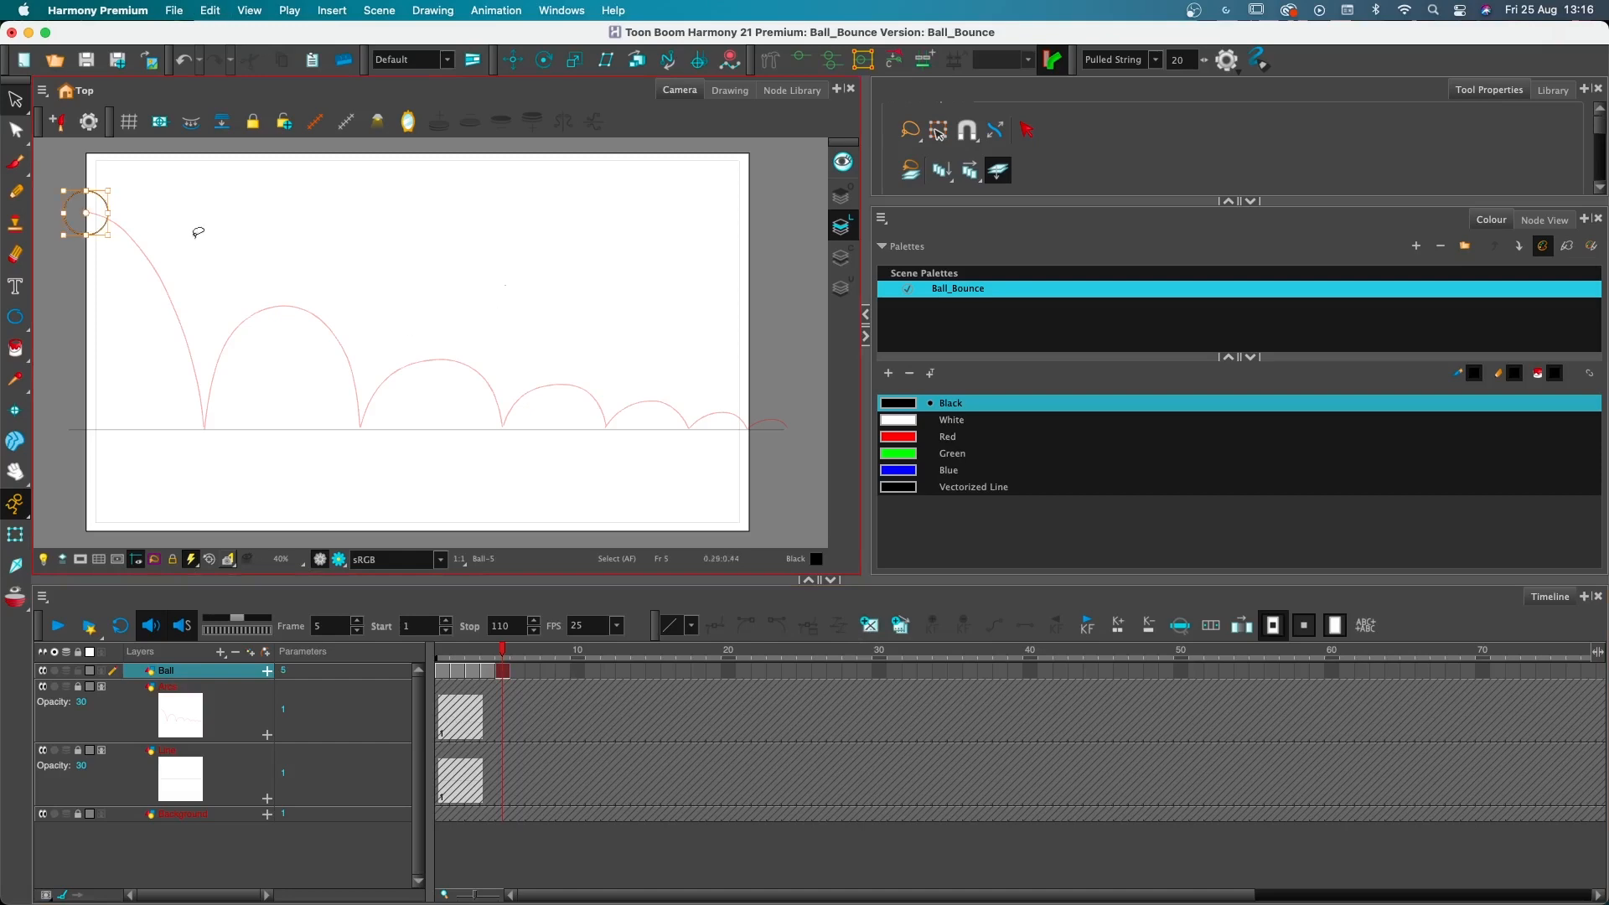
{"action": "left_click_drag", "start_coordinate": [101, 202], "coordinate": [458, 354]}
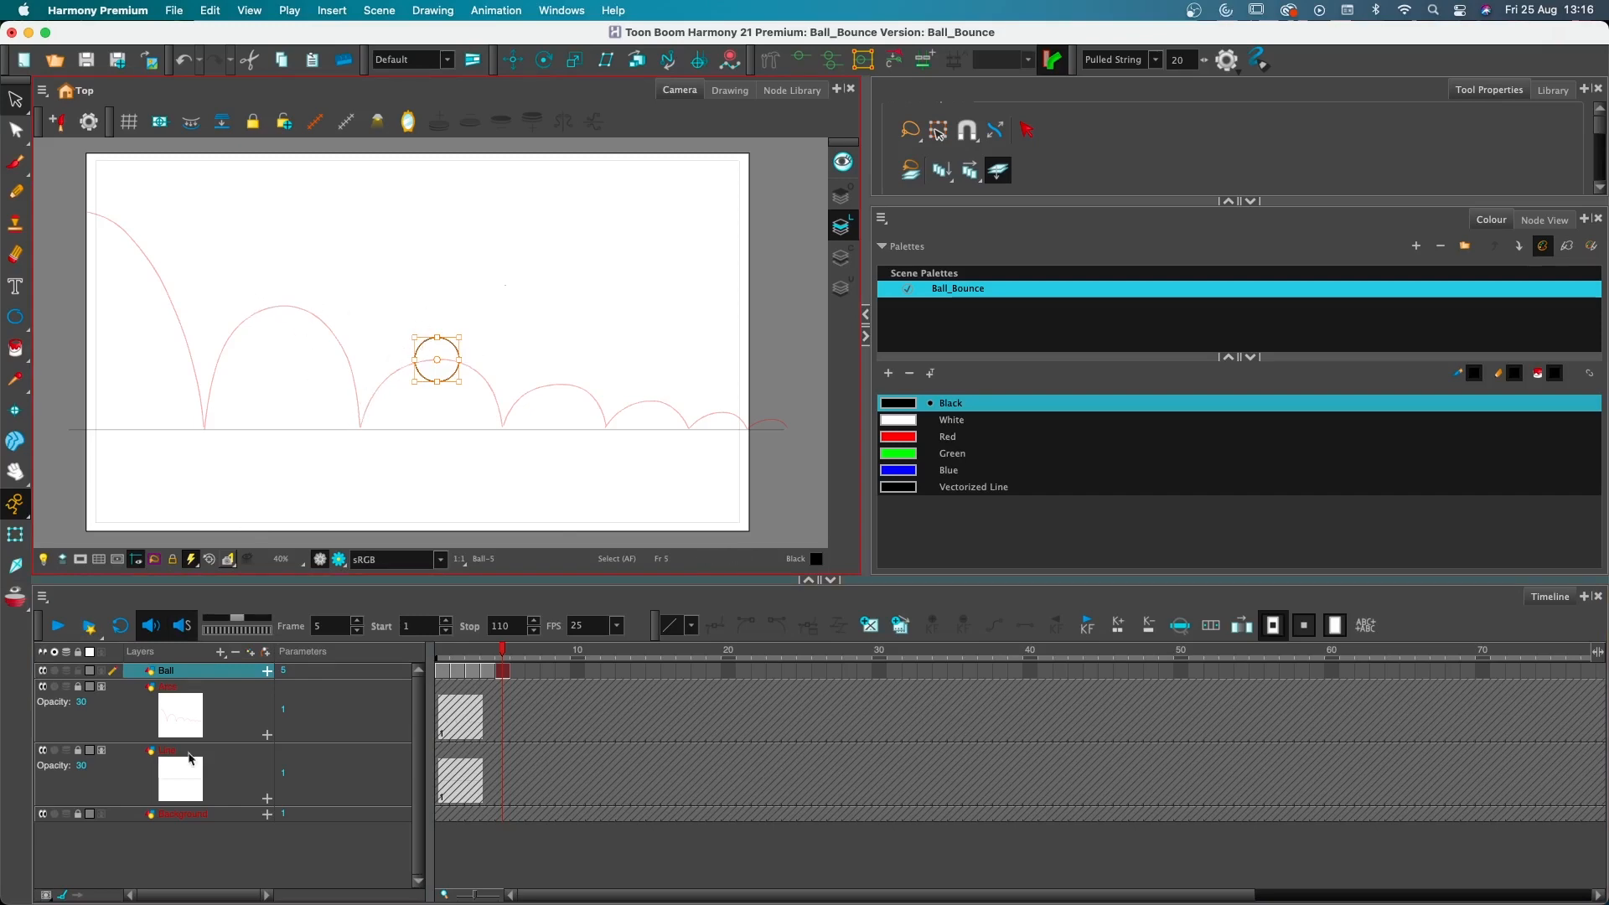
Turn on onion skin and check the ghosted ball positions around frame 3 of the Ball layer
{"action": "left_click", "coordinate": [15, 597]}
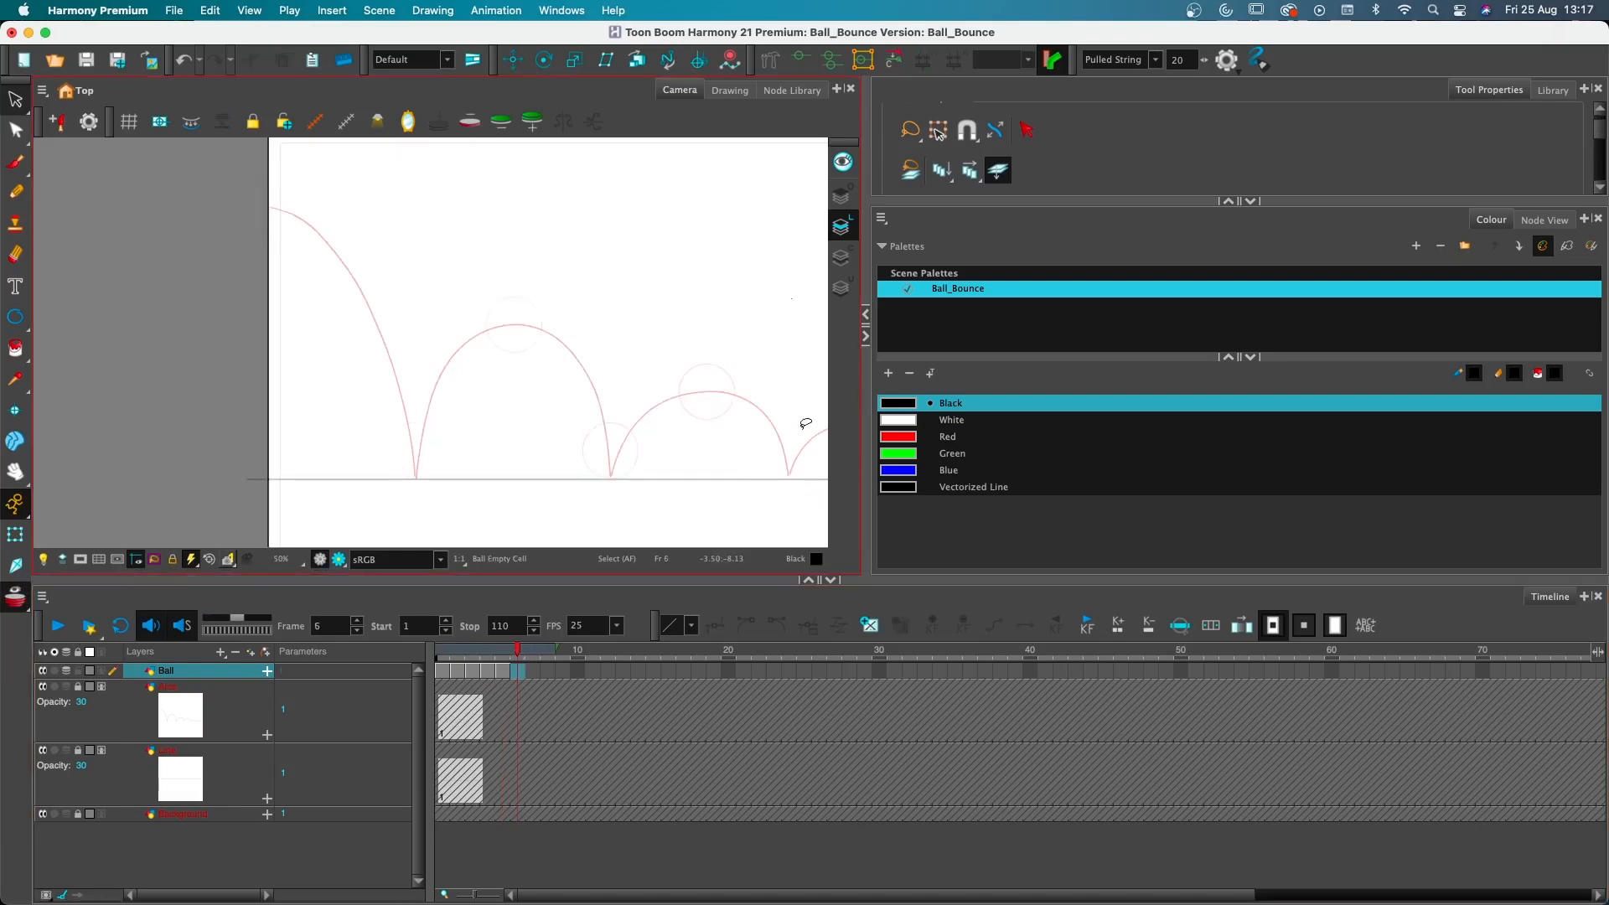
{"action": "key", "text": "space"}
{"action": "left_click_drag", "start_coordinate": [740, 445], "coordinate": [564, 445]}
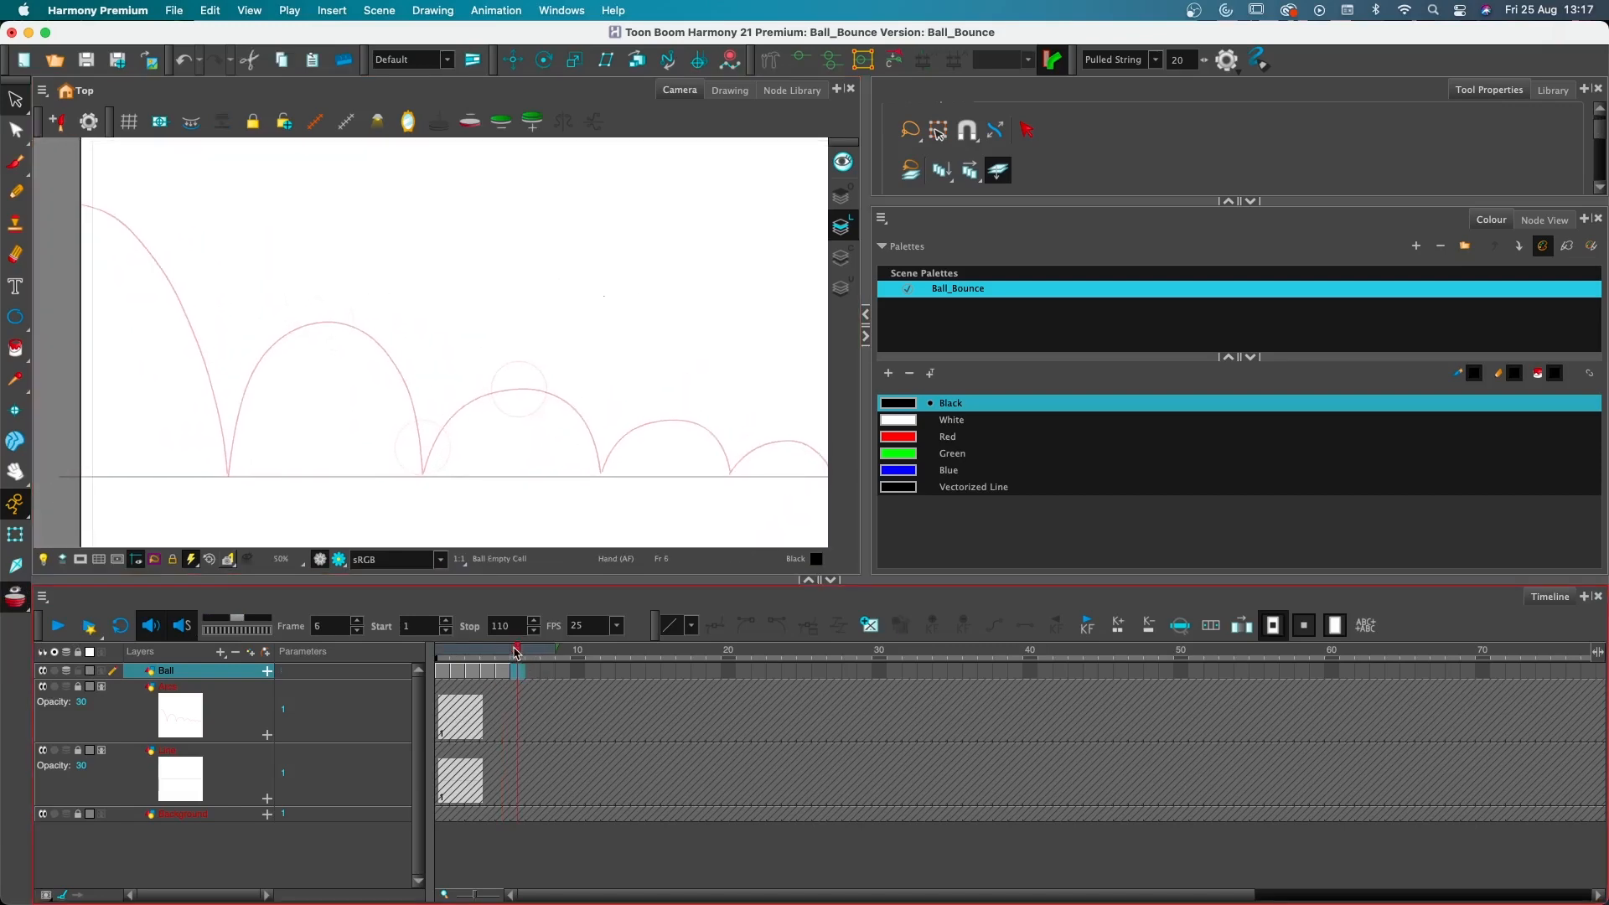
{"action": "left_click_drag", "start_coordinate": [516, 652], "coordinate": [474, 652]}
{"action": "left_click", "coordinate": [425, 453]}
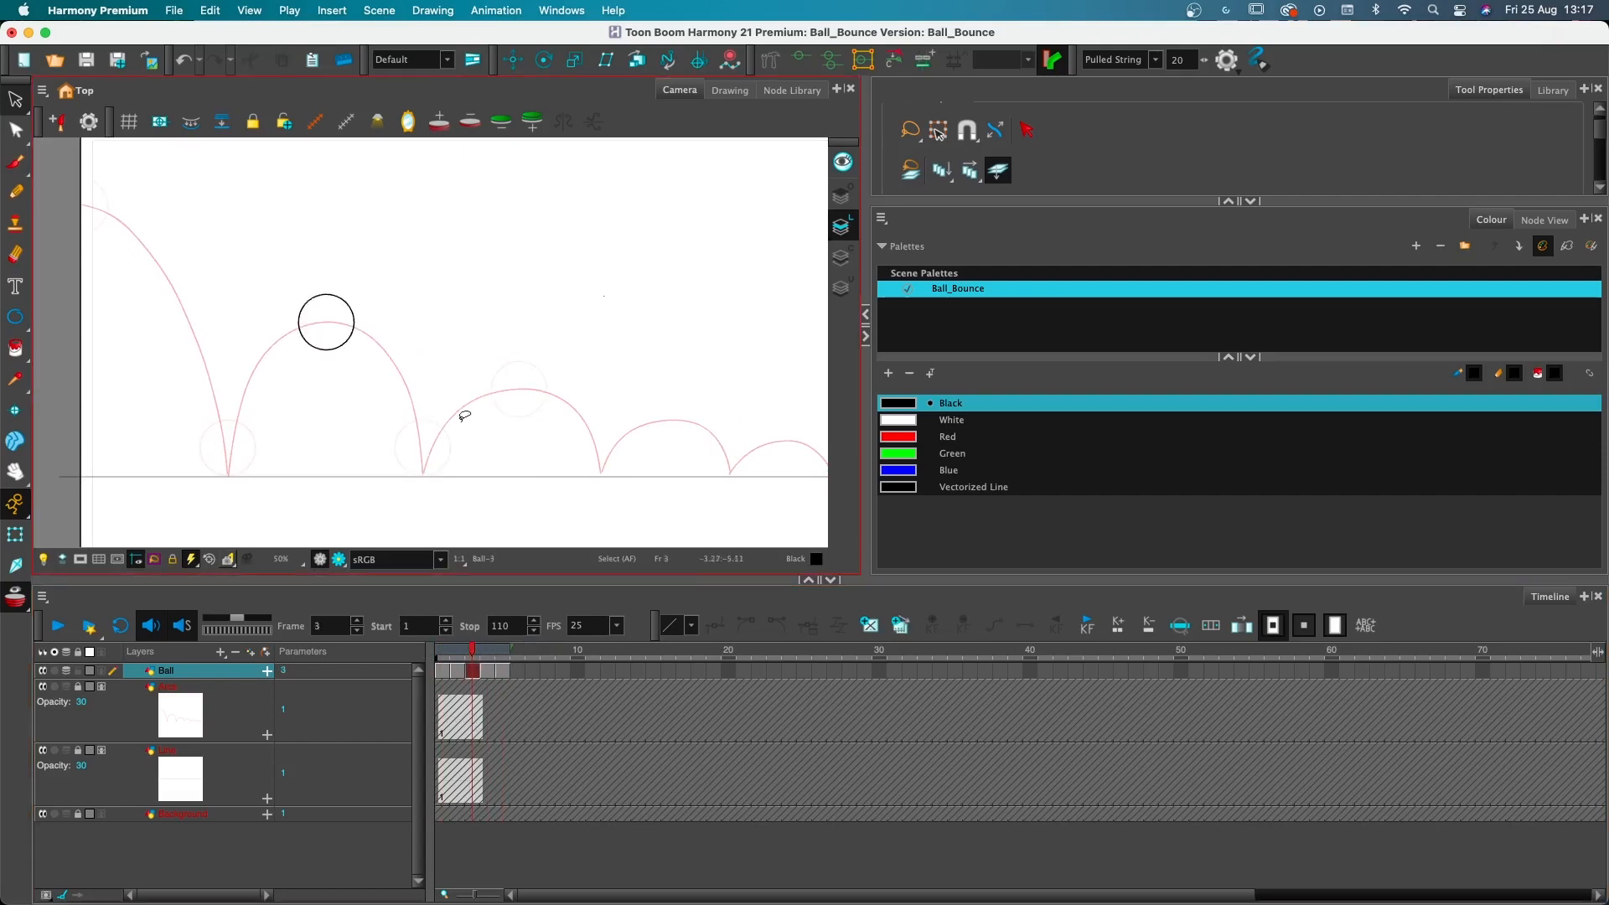
{"action": "scroll", "coordinate": [451, 424], "scroll_direction": "up", "scroll_amount": 8}
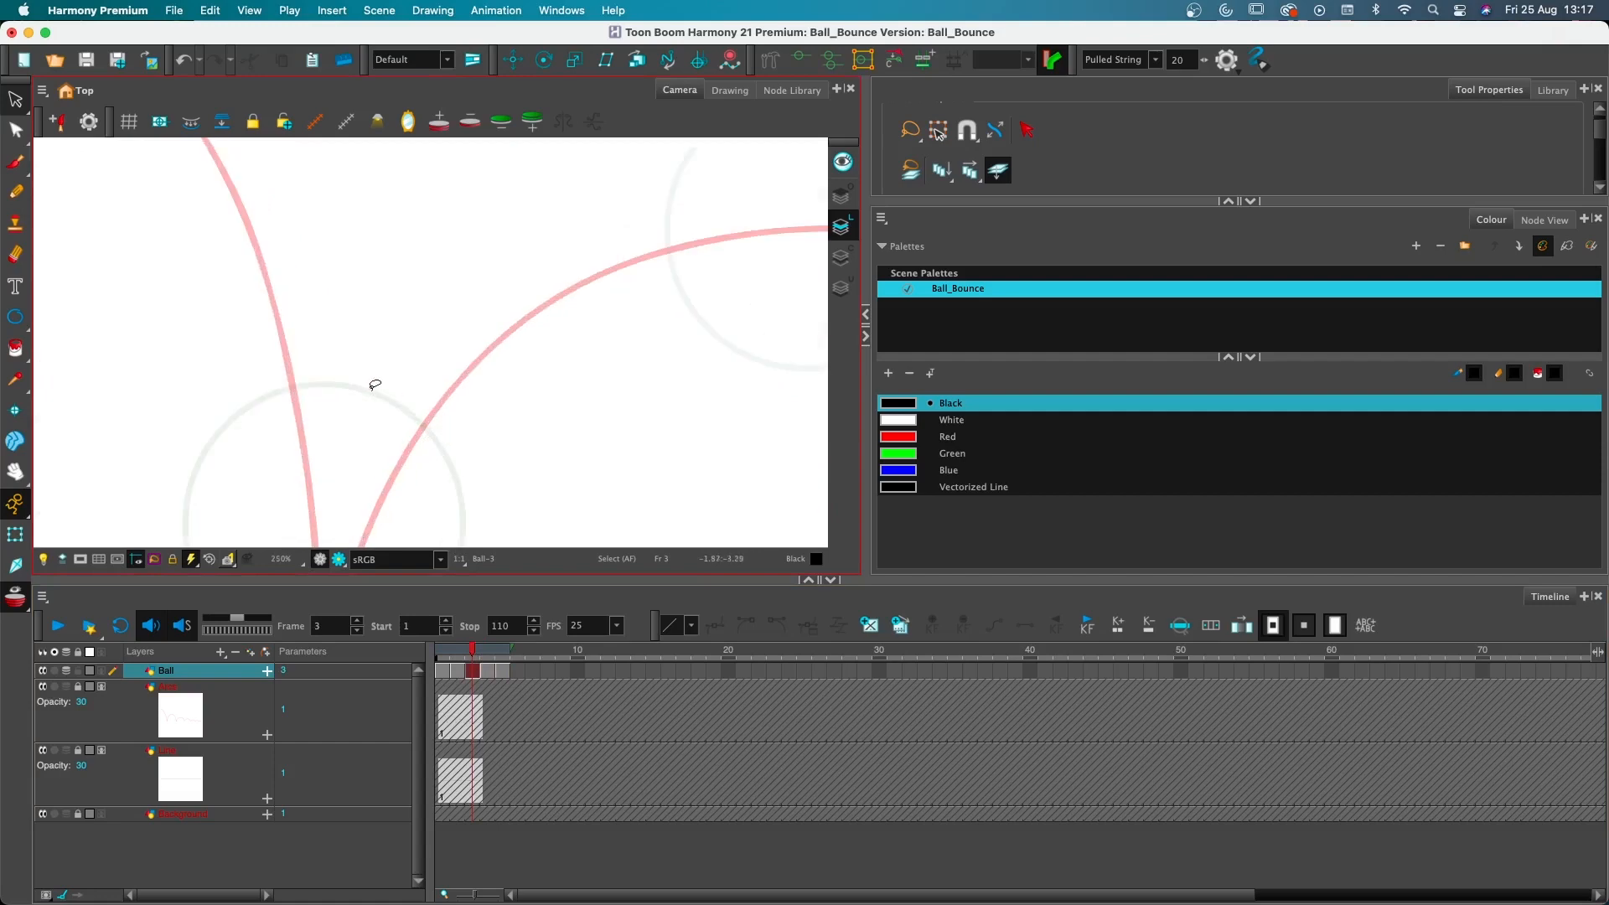
{"action": "scroll", "coordinate": [535, 395], "scroll_direction": "down", "scroll_amount": 8}
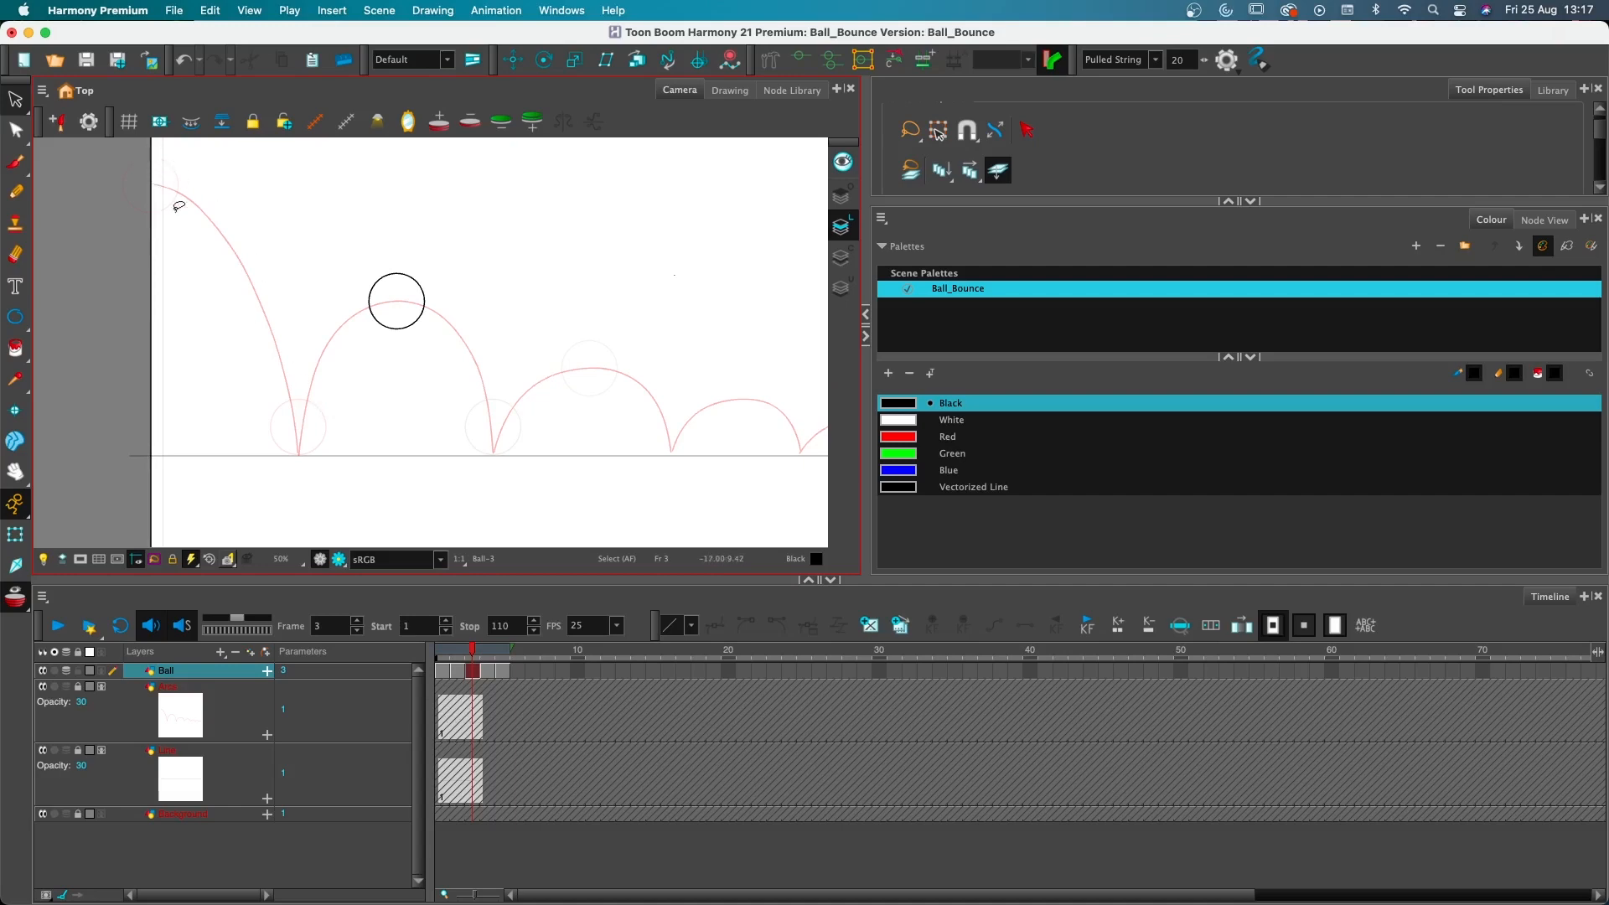
Adjust the onion skin range so it covers three frames before the current frame
{"action": "left_click_drag", "start_coordinate": [479, 662], "coordinate": [639, 658]}
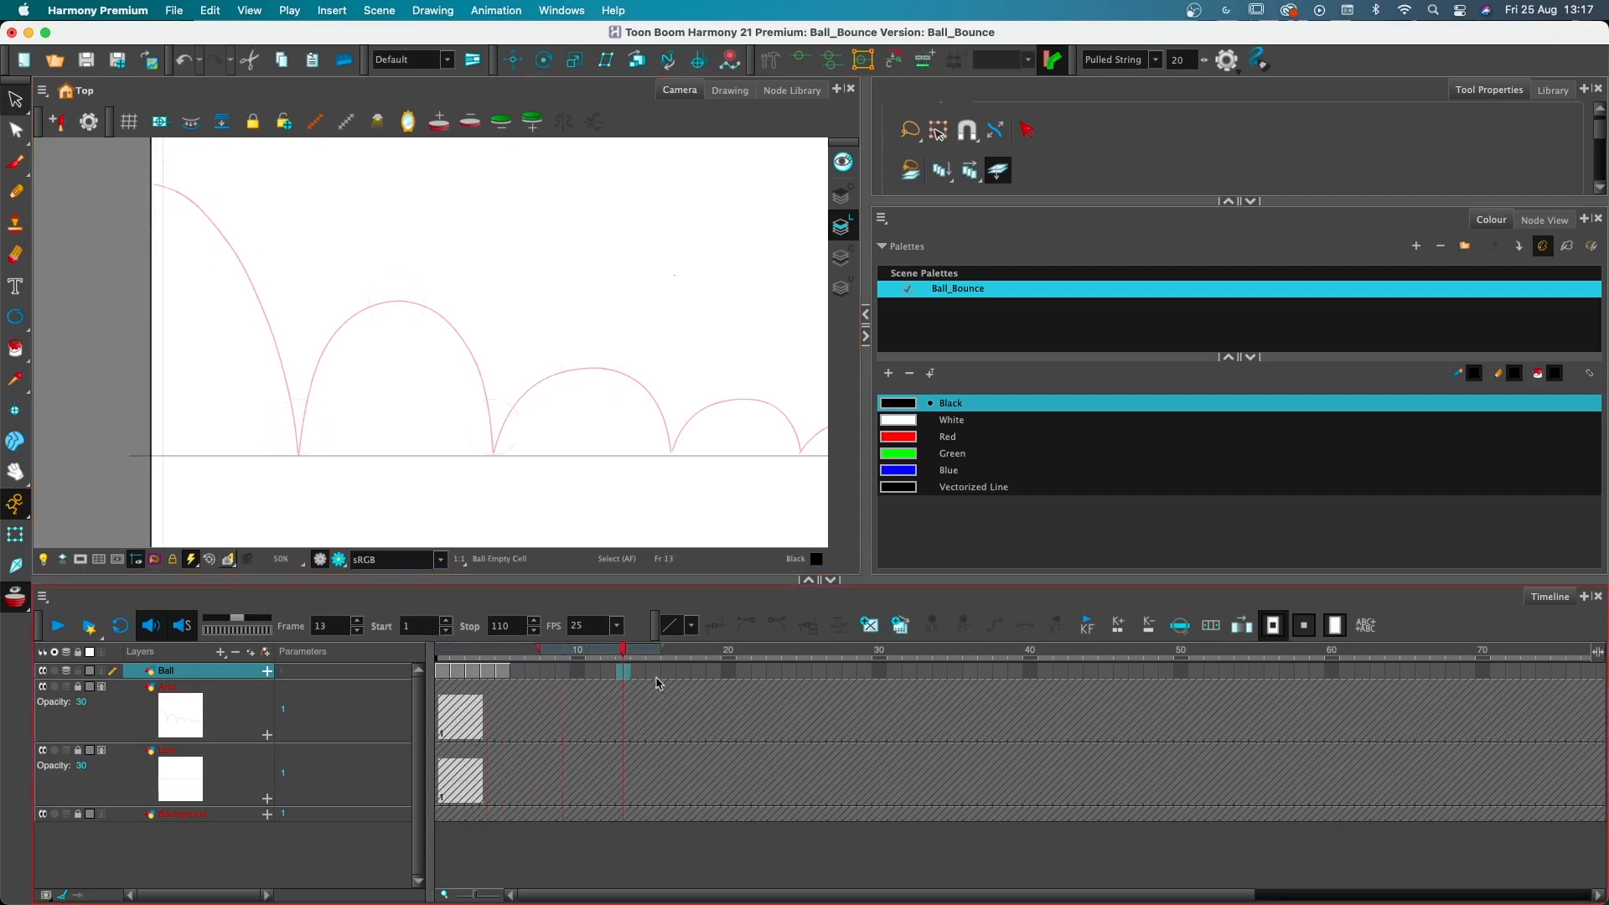
{"action": "left_click", "coordinate": [559, 653]}
{"action": "mouse_move", "coordinate": [484, 654]}
{"action": "left_mouse_down"}
{"action": "mouse_move", "coordinate": [553, 658]}
{"action": "mouse_move", "coordinate": [538, 654]}
{"action": "left_mouse_up"}
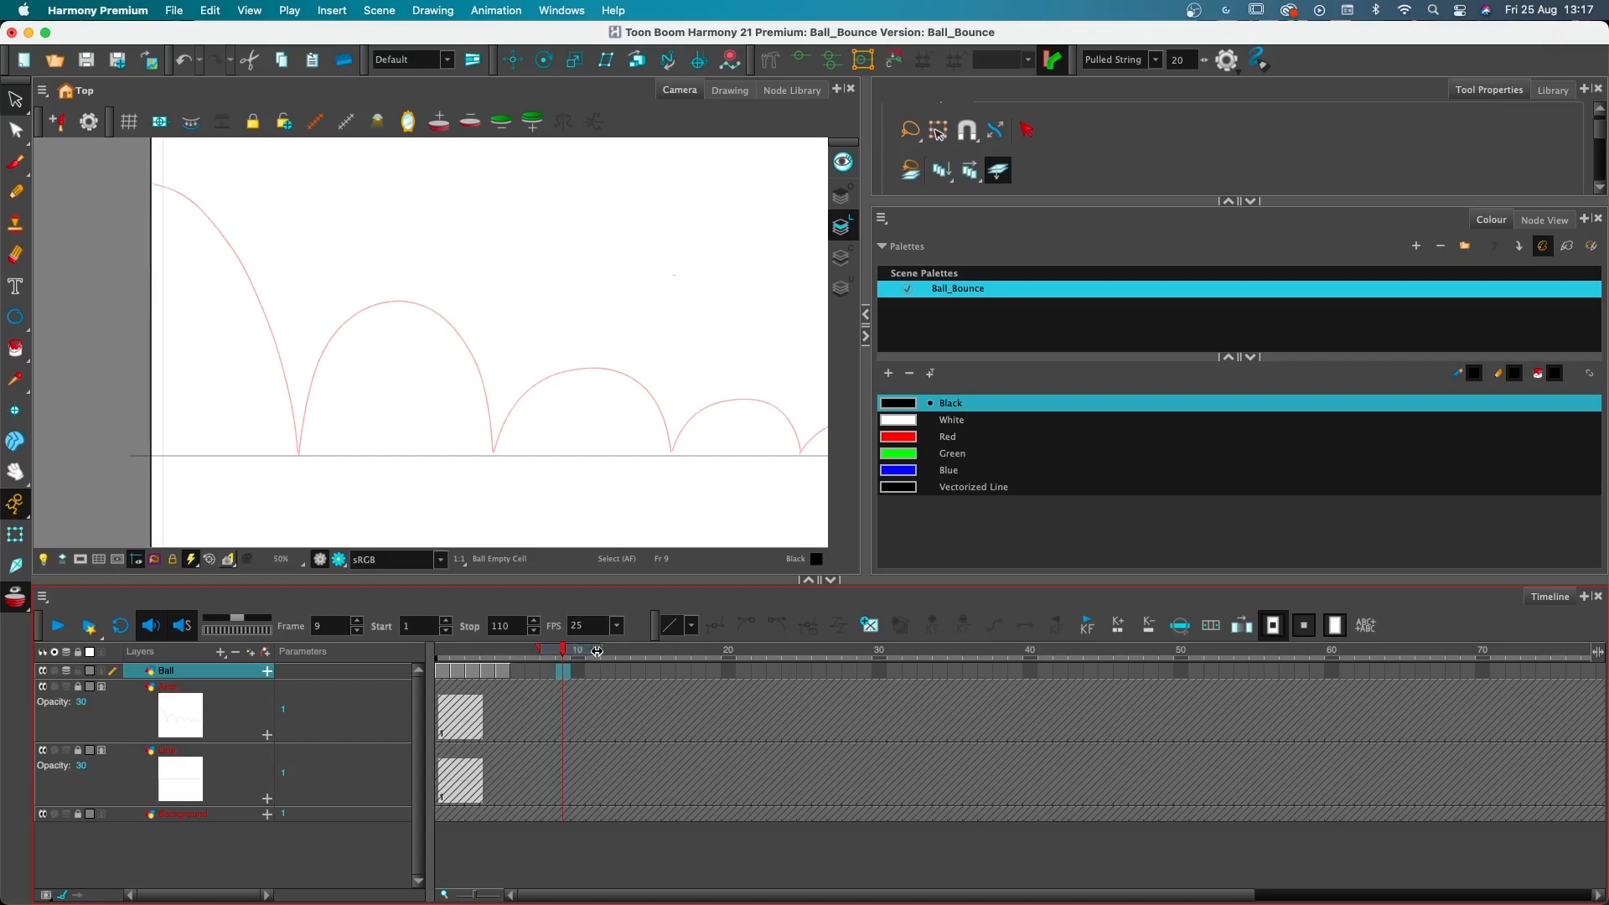
{"action": "left_click_drag", "start_coordinate": [541, 653], "coordinate": [464, 654]}
Create an empty drawing at frame 6 and paste the ball, resting it on the ground where the third arc ends
{"action": "left_click", "coordinate": [521, 677]}
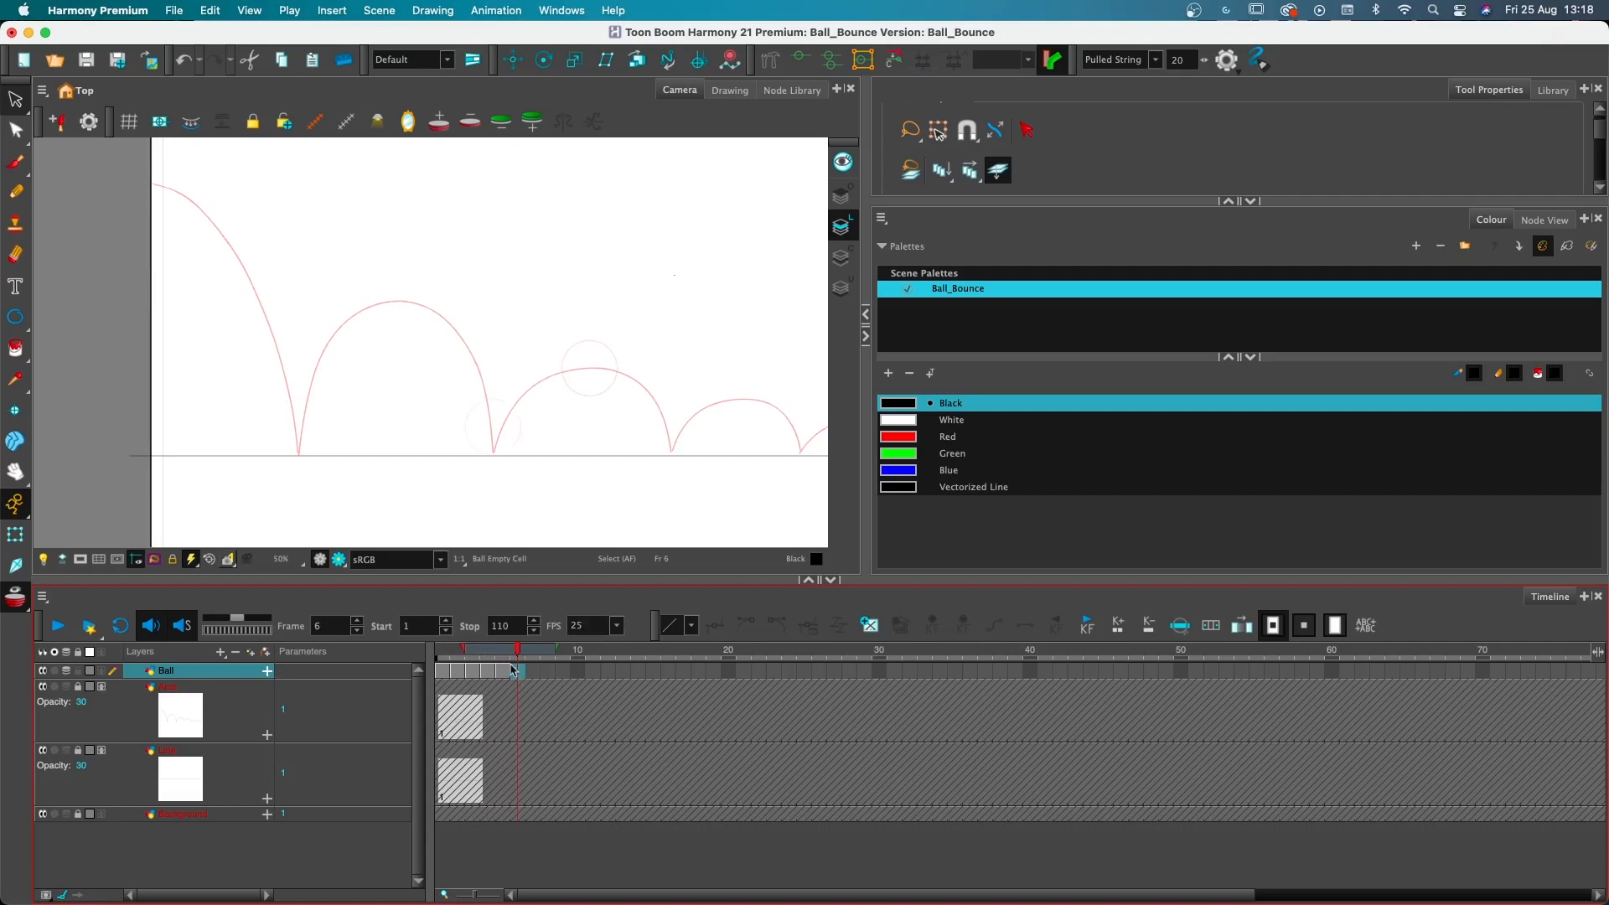
{"action": "left_click", "coordinate": [870, 626]}
{"action": "key", "text": "super+v"}
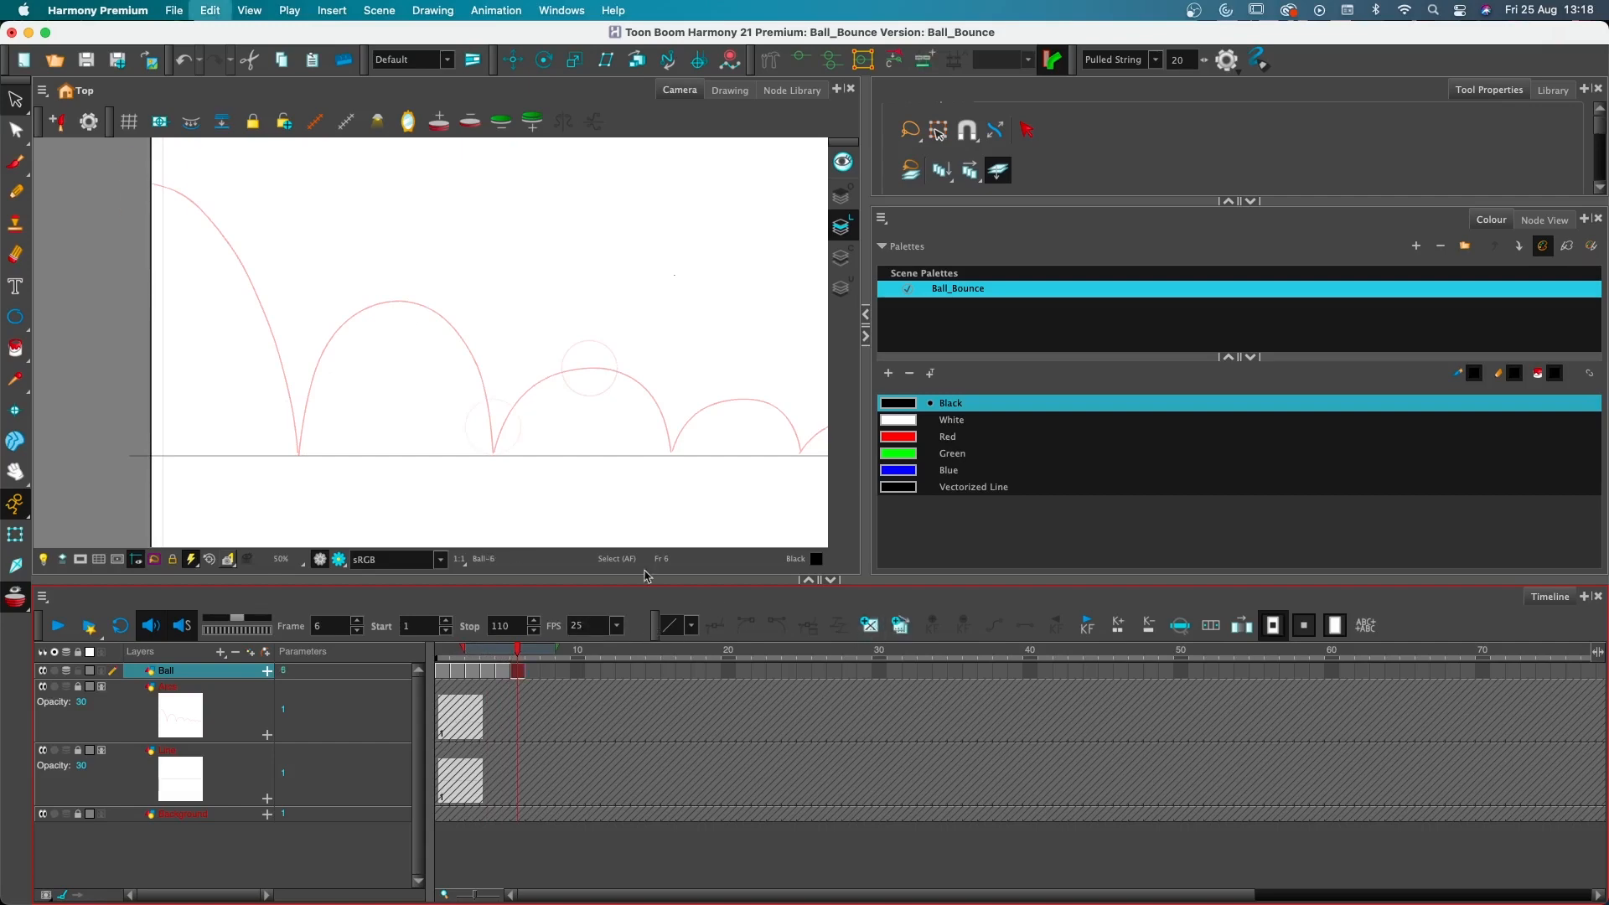
{"action": "left_click_drag", "start_coordinate": [165, 167], "coordinate": [691, 414]}
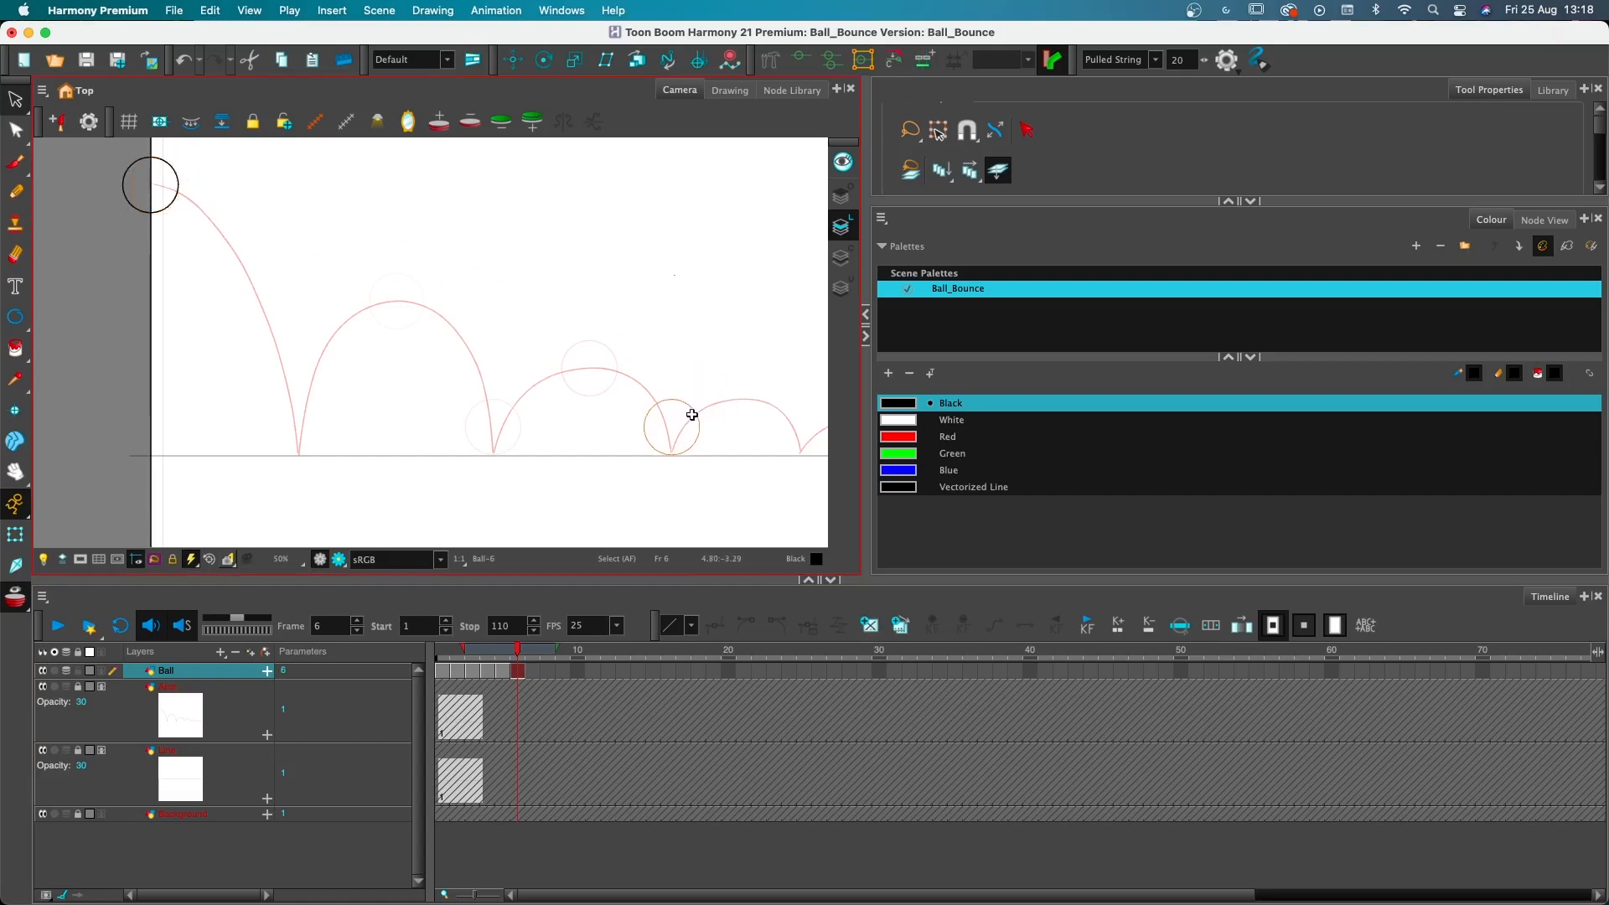
Create a drawing at frame 7 and paste the ball, centring it on the fourth arc's peak
{"action": "scroll", "coordinate": [525, 381], "scroll_direction": "right", "scroll_amount": 5}
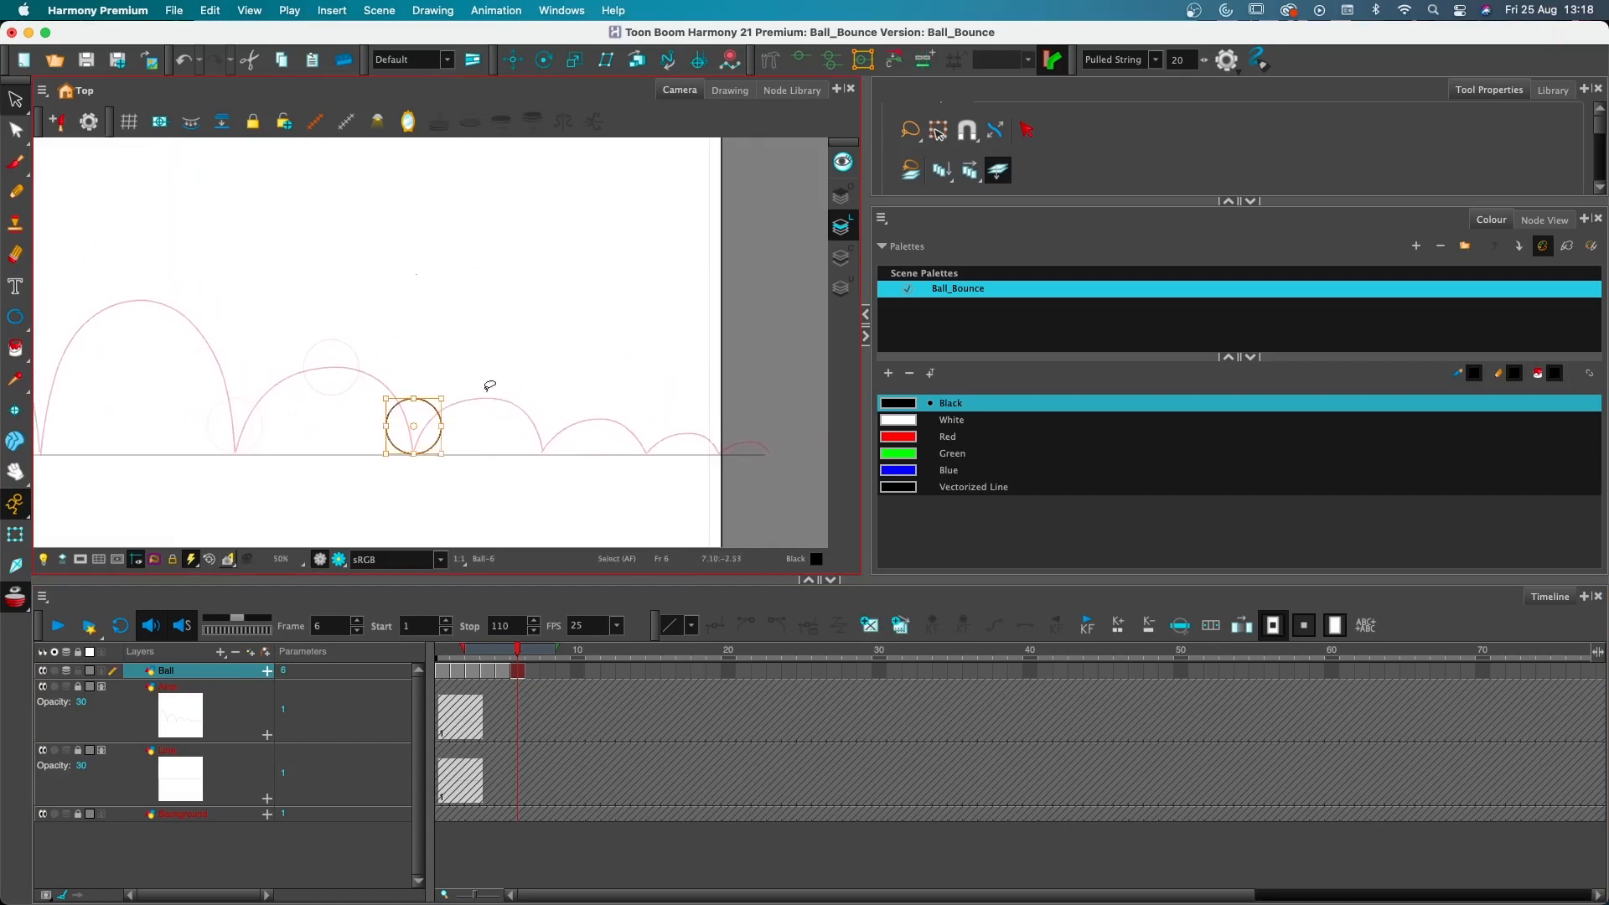
{"action": "left_click", "coordinate": [533, 675]}
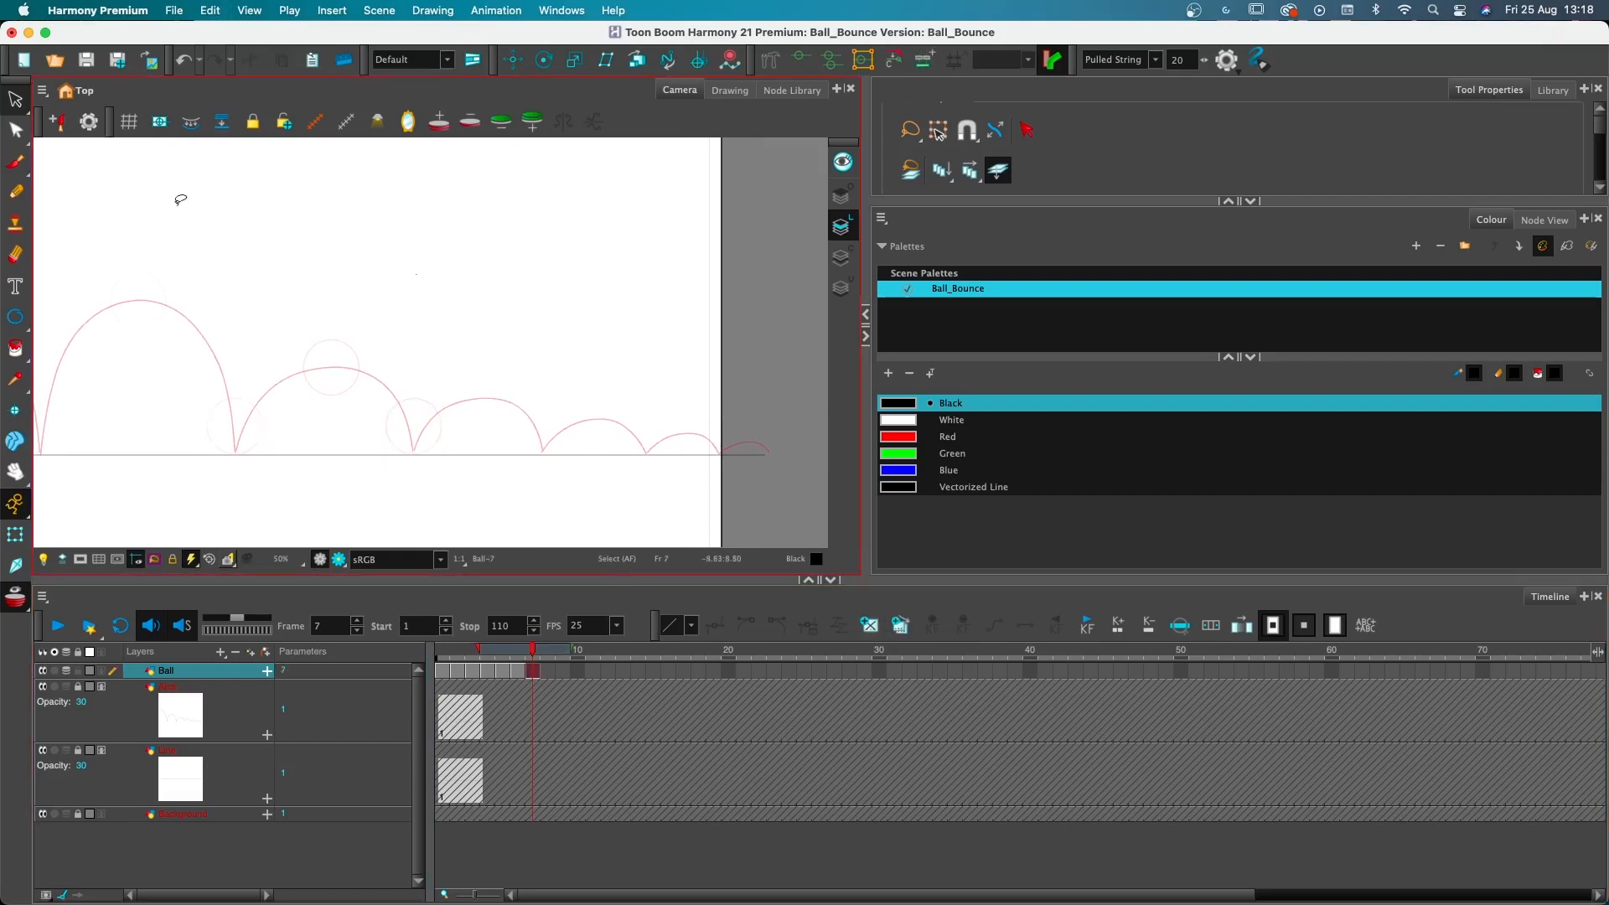
{"action": "left_click_drag", "start_coordinate": [179, 202], "coordinate": [445, 236]}
{"action": "left_click_drag", "start_coordinate": [142, 174], "coordinate": [731, 390]}
Create a drawing at frame 8 and paste the ball, resting it on the ground where the fourth arc ends
{"action": "left_click_drag", "start_coordinate": [750, 331], "coordinate": [382, 325]}
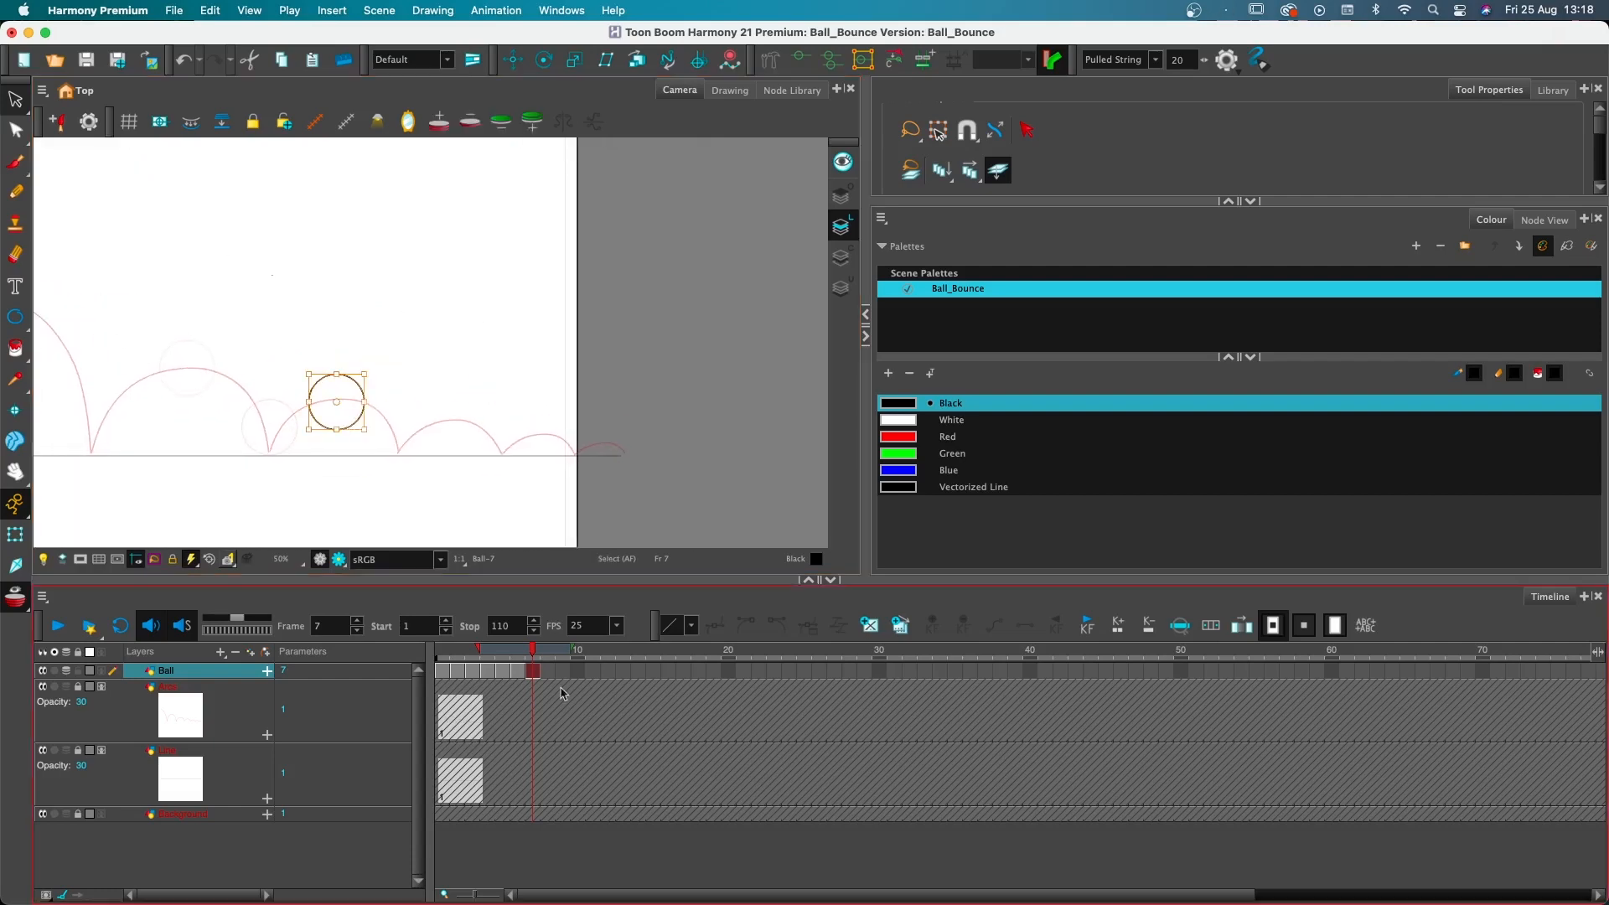
{"action": "left_click", "coordinate": [549, 674]}
{"action": "key", "text": "super+v"}
{"action": "left_click_drag", "start_coordinate": [335, 276], "coordinate": [651, 321]}
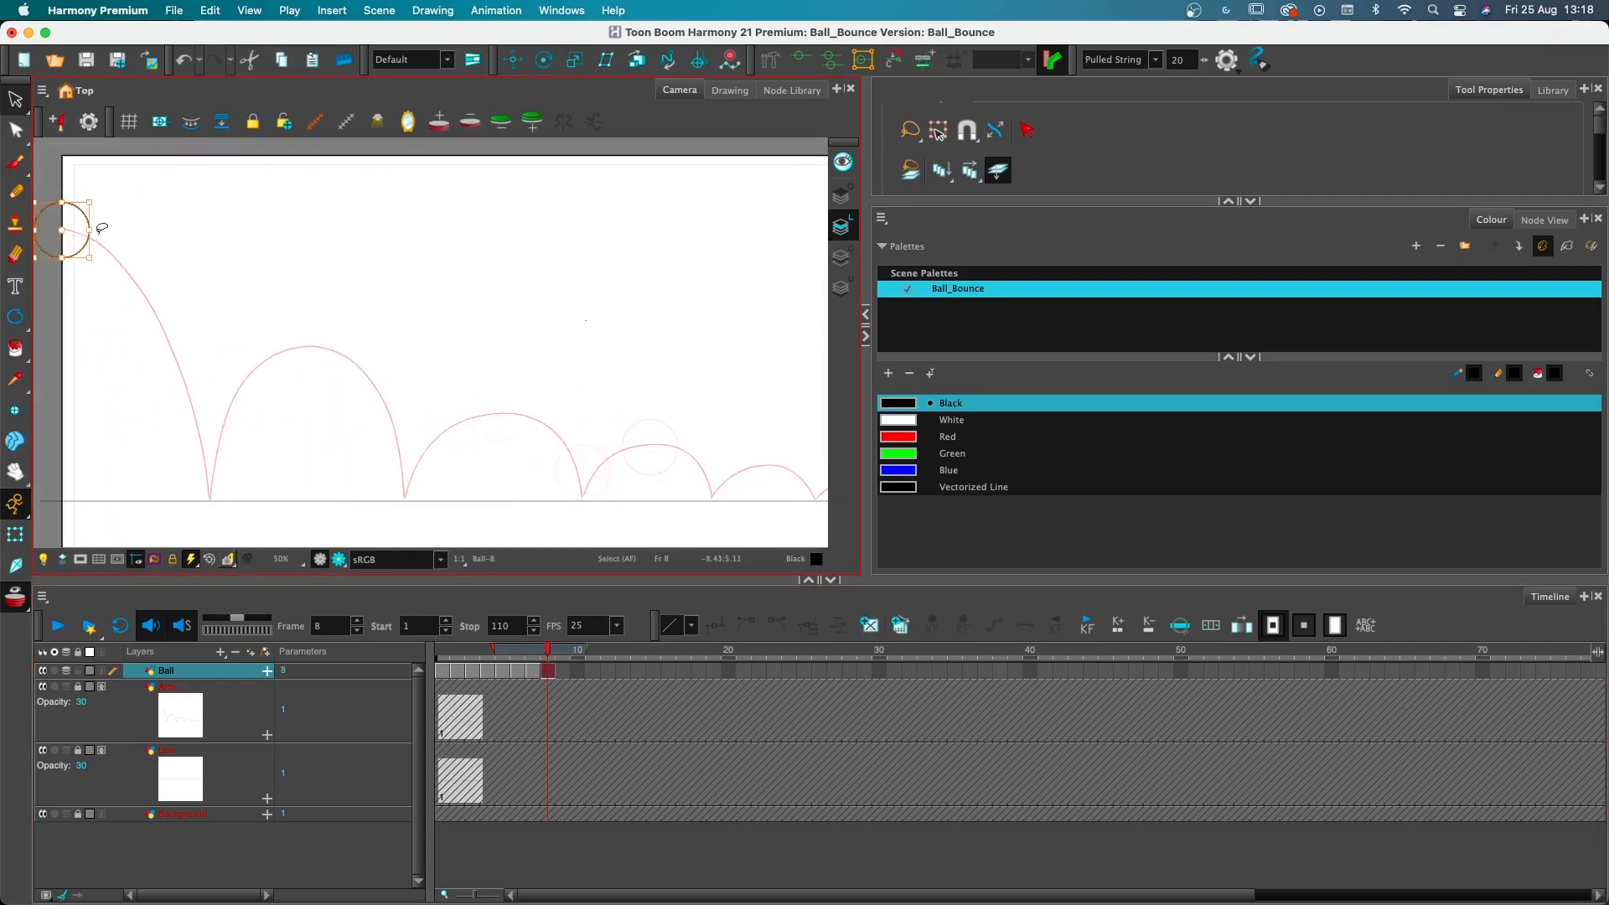
{"action": "left_click_drag", "start_coordinate": [89, 219], "coordinate": [740, 461]}
Create a drawing at frame 9 and paste the ball at the fifth arc's peak and again on the ground where that arc ends
{"action": "left_click_drag", "start_coordinate": [789, 425], "coordinate": [557, 415]}
{"action": "left_click", "coordinate": [564, 672]}
{"action": "key", "text": "super+v"}
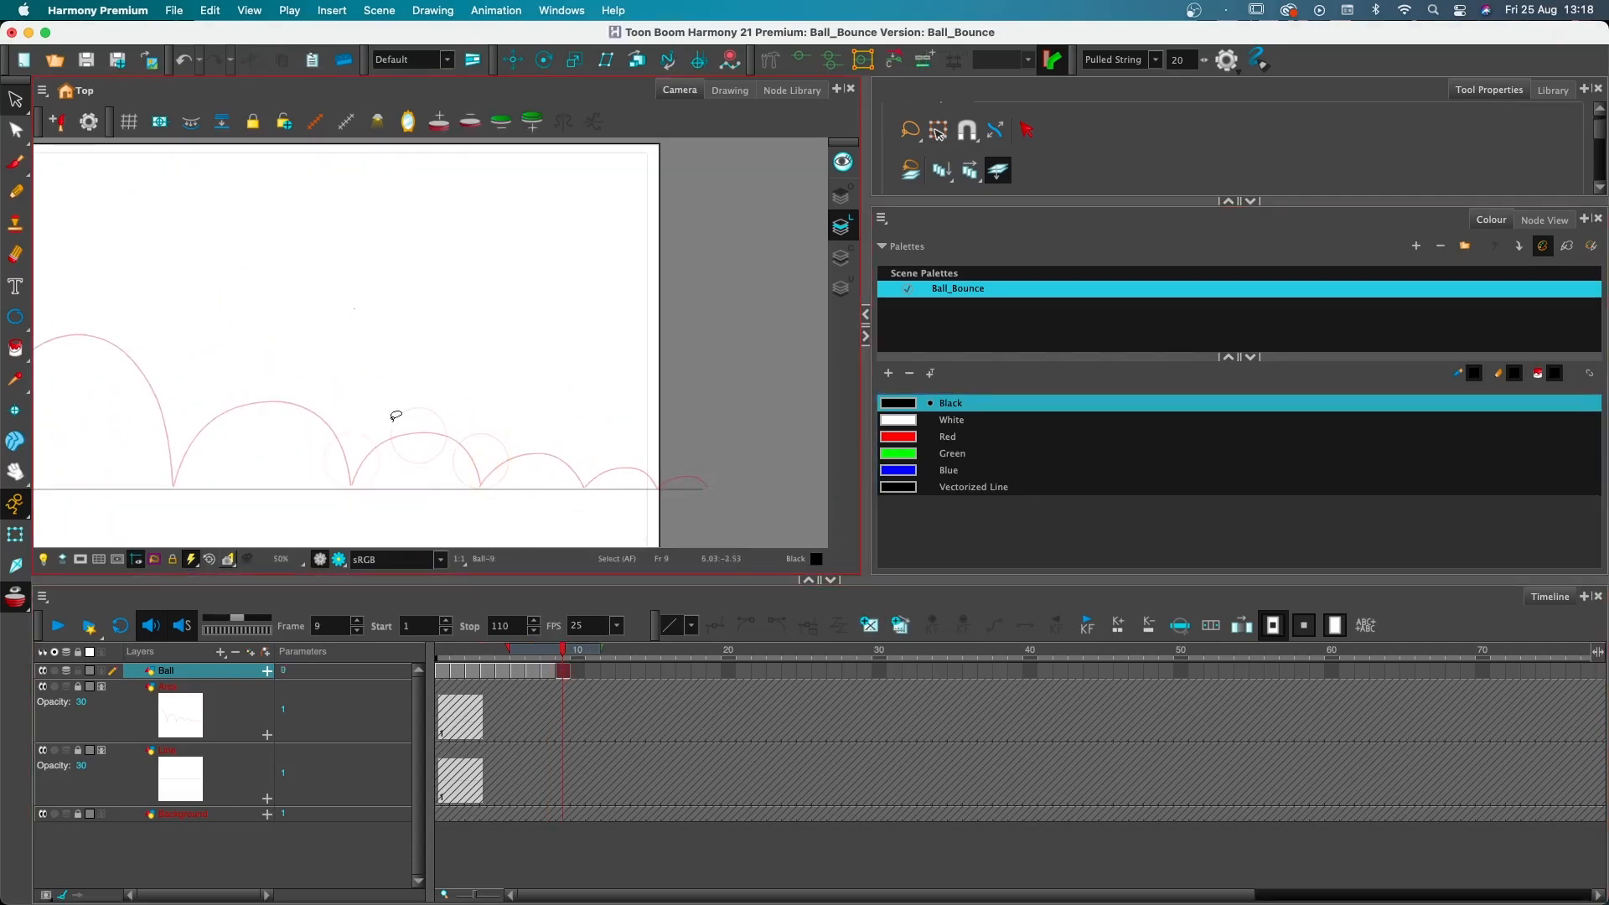
{"action": "key", "text": "1"}
{"action": "left_click_drag", "start_coordinate": [395, 414], "coordinate": [483, 398]}
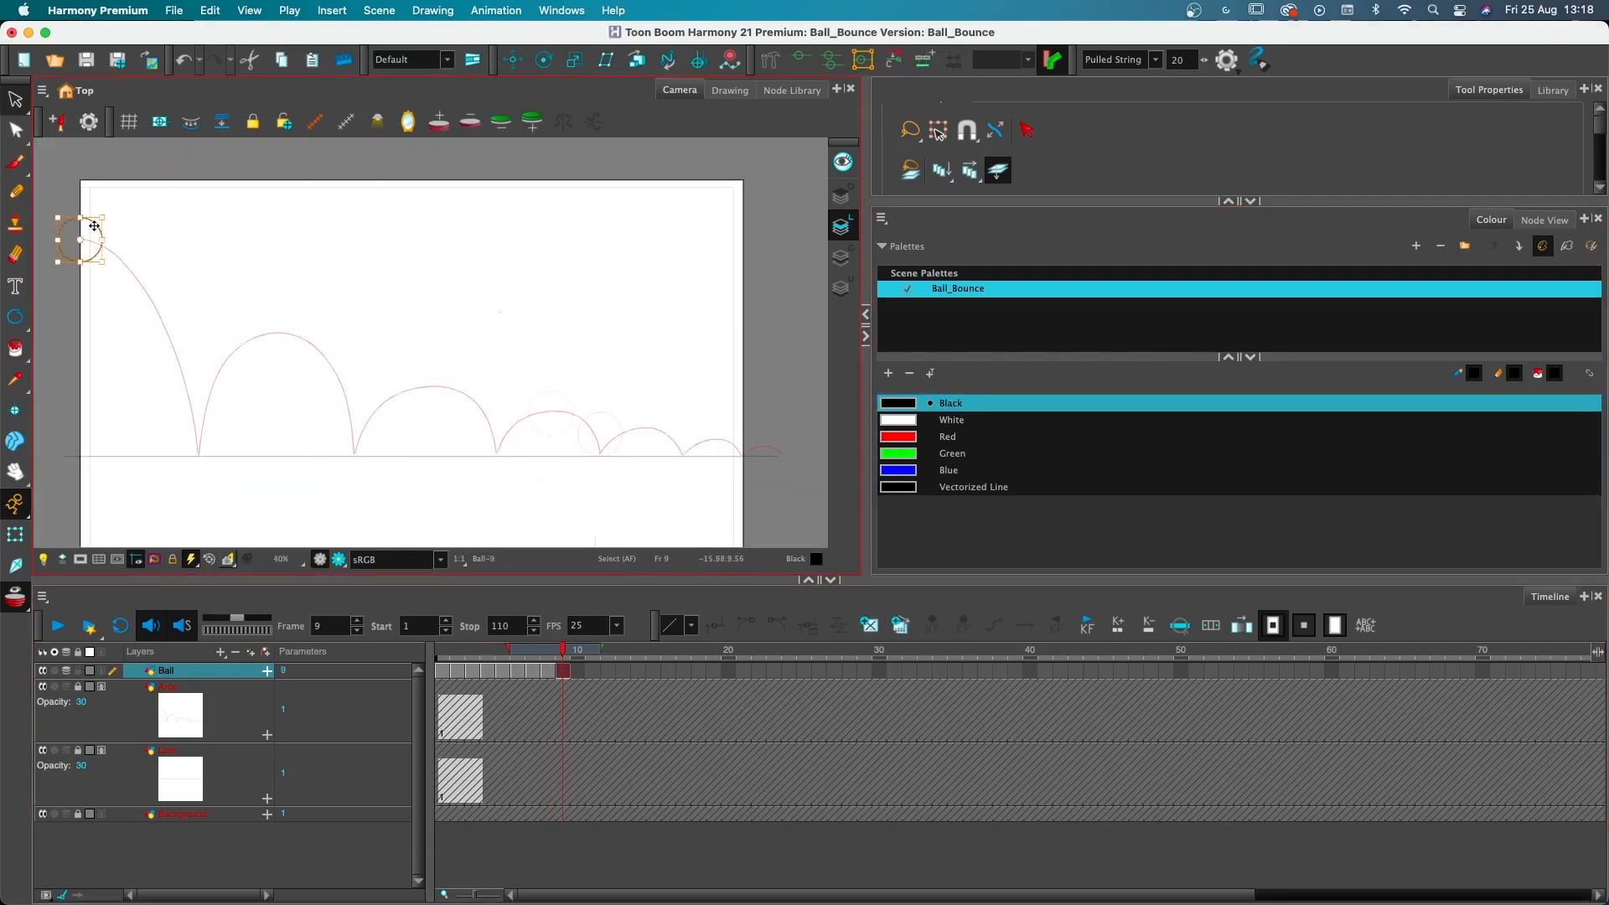
{"action": "left_click_drag", "start_coordinate": [95, 226], "coordinate": [659, 418]}
{"action": "key", "text": "super+v"}
Create a drawing at frame 10 and paste the ball at the sixth arc's peak and again on the ground where that arc ends
{"action": "left_click", "coordinate": [578, 670]}
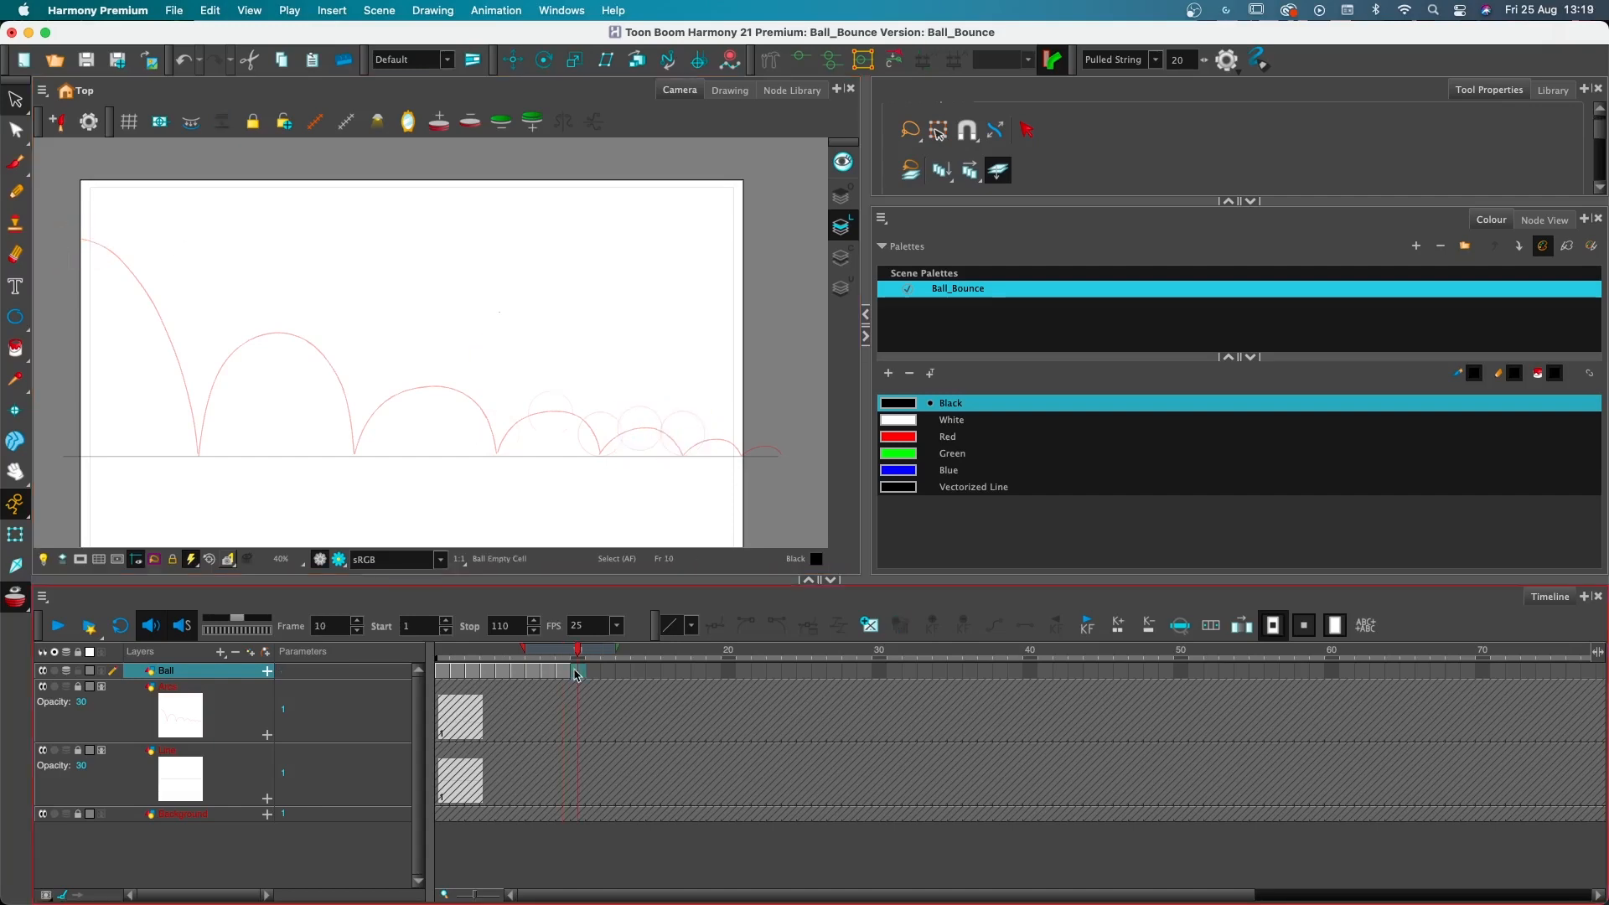
{"action": "key", "text": "super+v"}
{"action": "left_click_drag", "start_coordinate": [97, 228], "coordinate": [732, 419]}
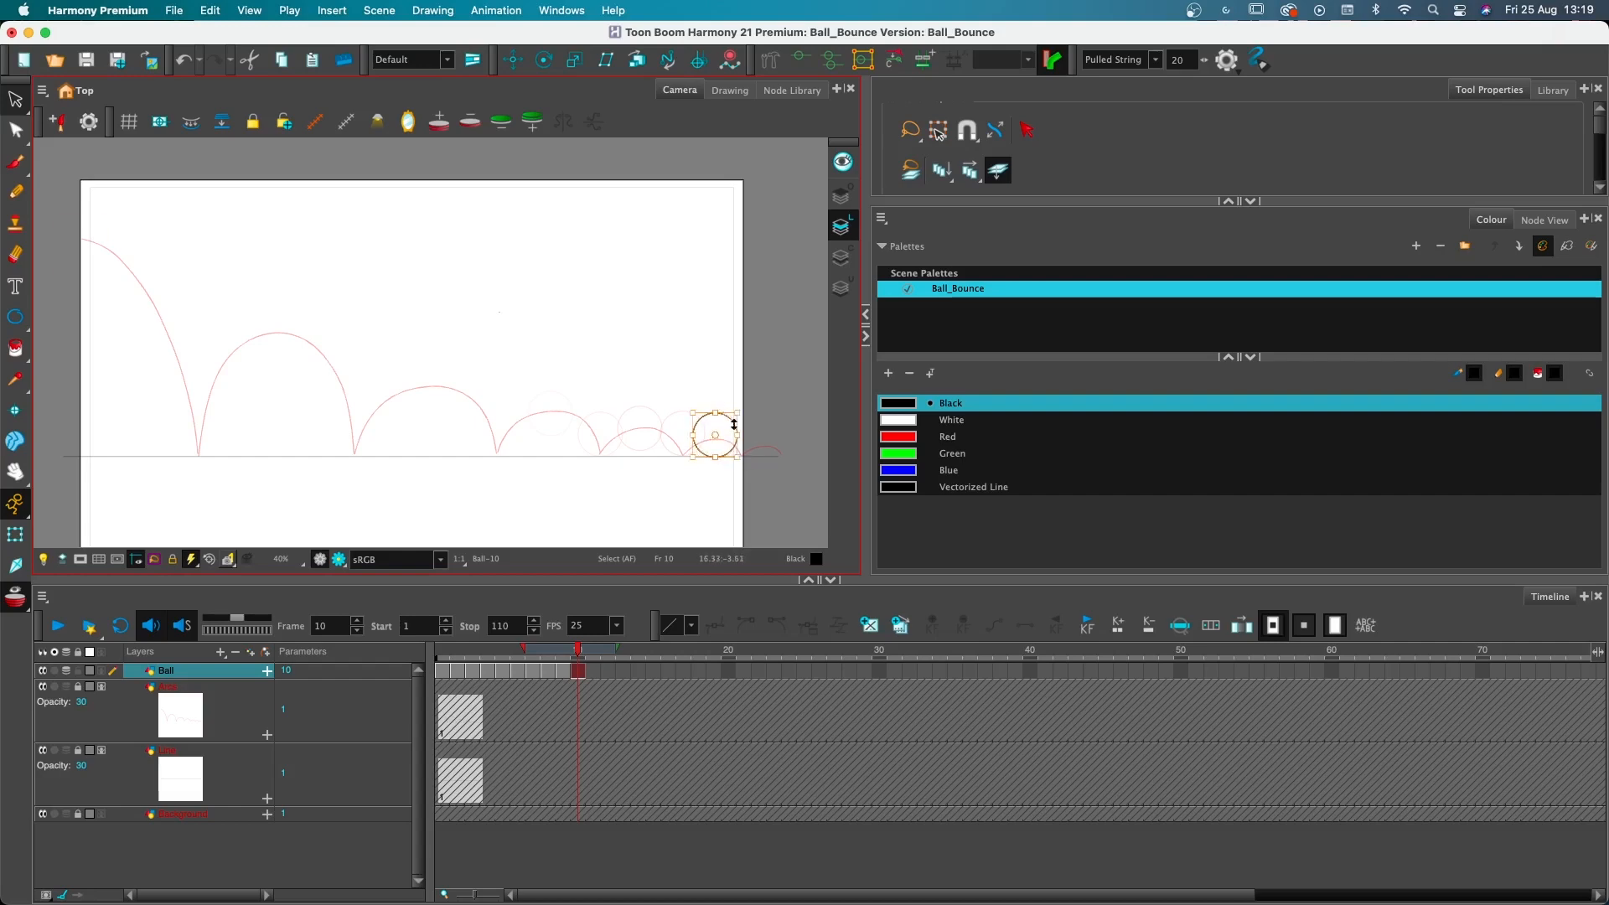
{"action": "key", "text": "super+v"}
{"action": "left_click_drag", "start_coordinate": [103, 235], "coordinate": [759, 426]}
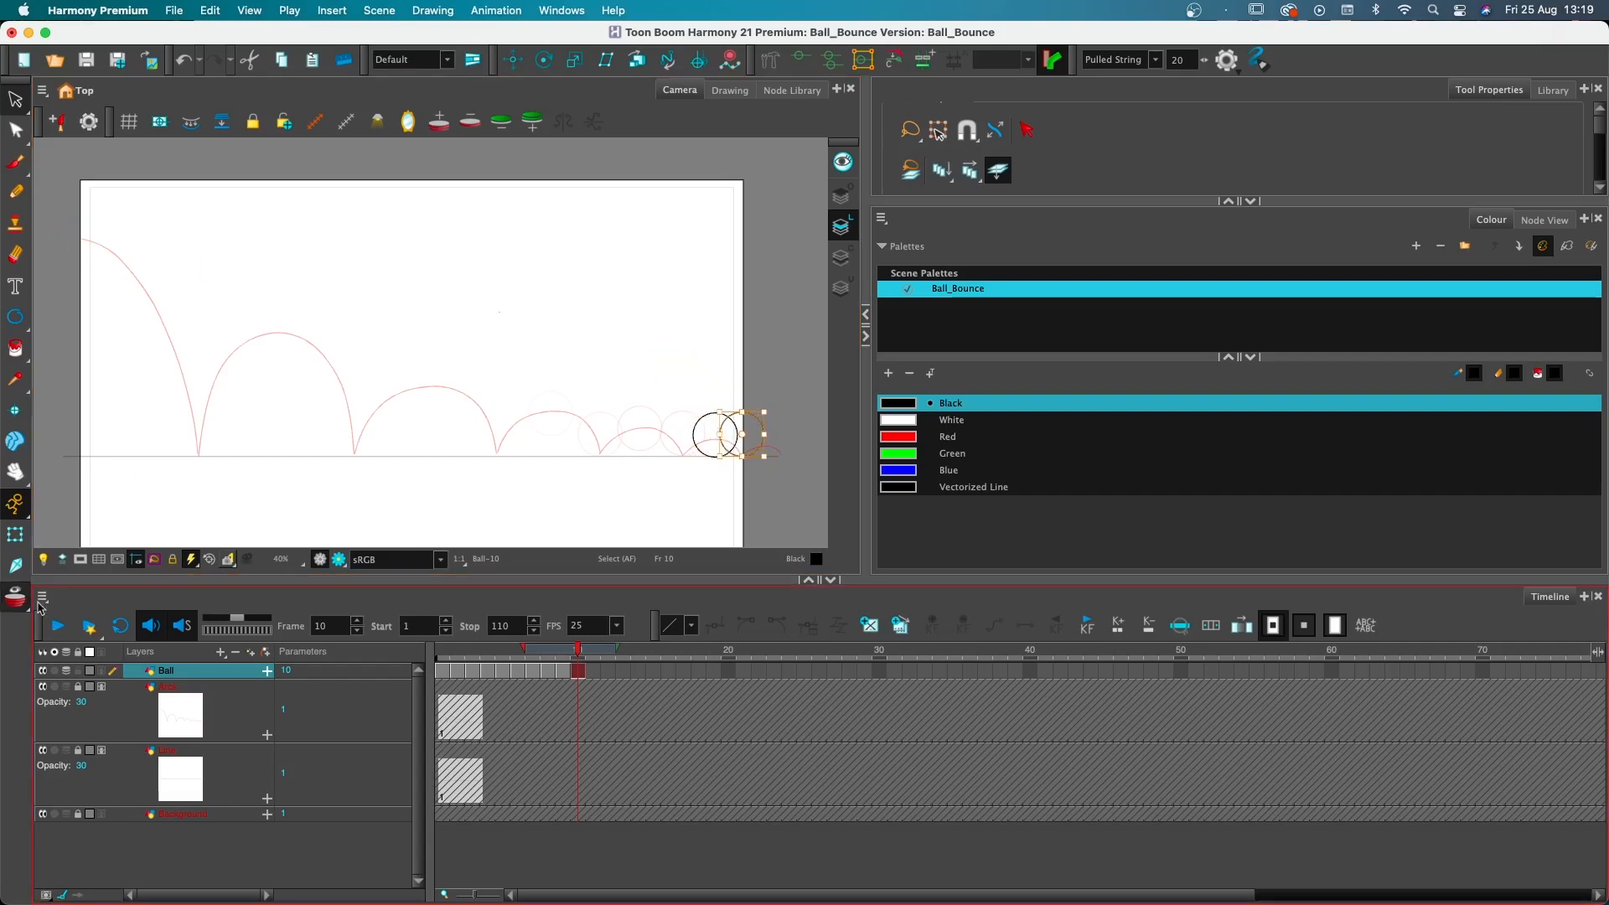
Create a drawing at frame 11 with the ball pasted at the last small arc's peak, and another with the ball resting where that arc ends
{"action": "key", "text": "period"}
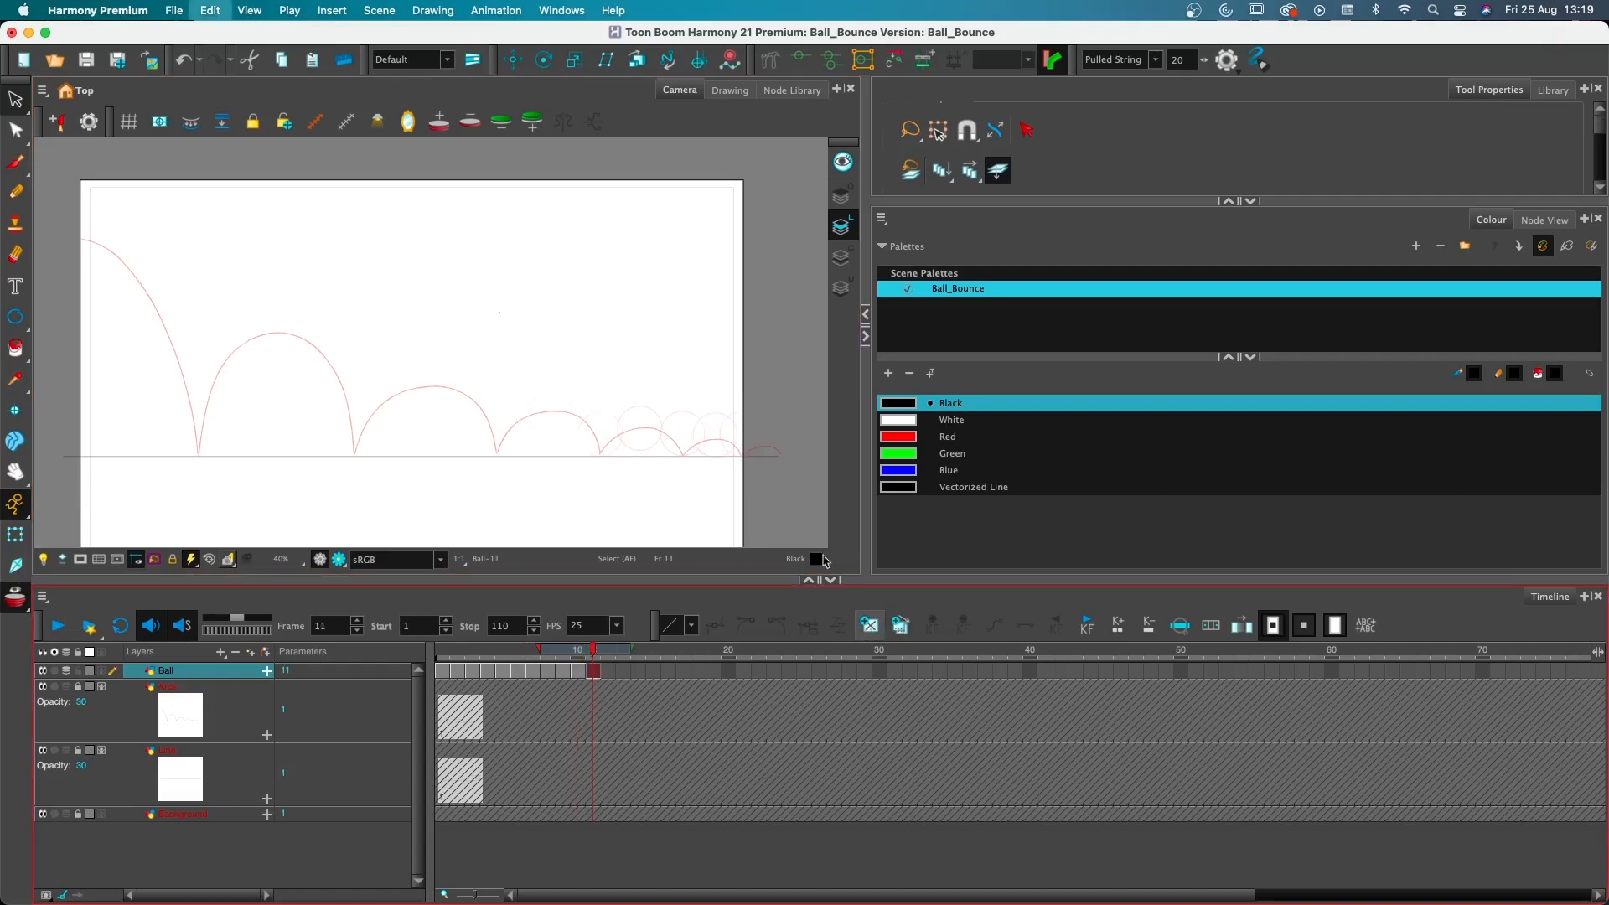
{"action": "key", "text": "super+v"}
{"action": "left_click_drag", "start_coordinate": [102, 233], "coordinate": [788, 427]}
{"action": "left_click", "coordinate": [869, 625]}
{"action": "key", "text": "super+v"}
{"action": "mouse_move", "coordinate": [99, 231]}
{"action": "left_mouse_down"}
{"action": "mouse_move", "coordinate": [852, 399]}
{"action": "mouse_move", "coordinate": [799, 427]}
{"action": "left_mouse_up"}
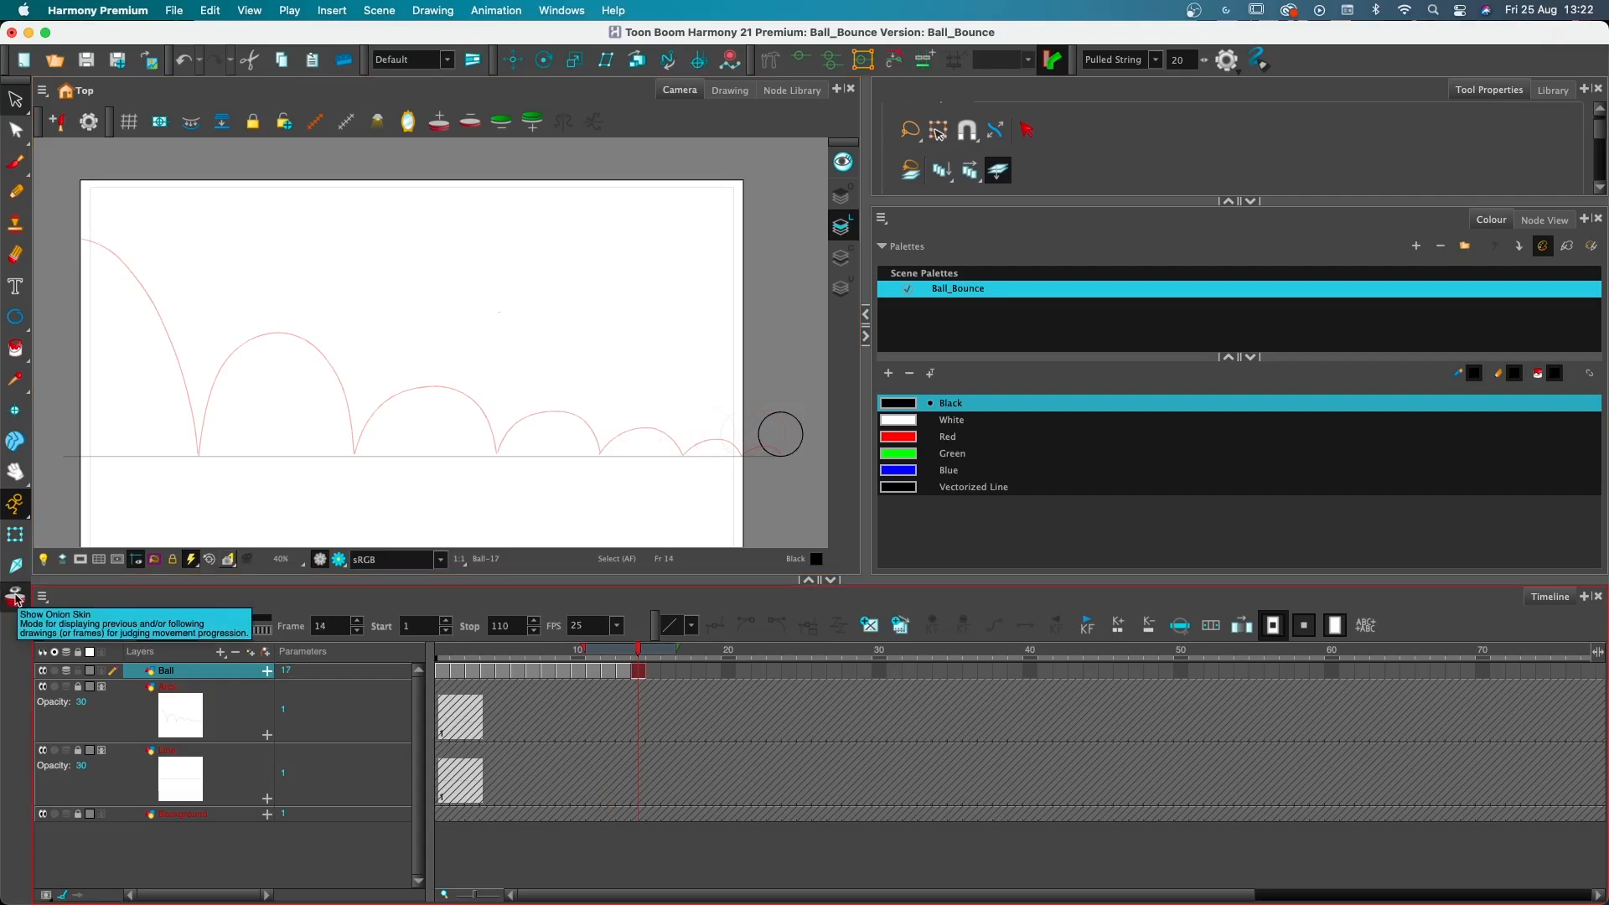
Turn off the onion skin and scrub through the Ball layer's key drawings to review the bounce
{"action": "left_click", "coordinate": [15, 598]}
{"action": "mouse_move", "coordinate": [633, 657]}
{"action": "left_mouse_down"}
{"action": "mouse_move", "coordinate": [432, 653]}
{"action": "mouse_move", "coordinate": [639, 680]}
{"action": "mouse_move", "coordinate": [429, 677]}
{"action": "mouse_move", "coordinate": [646, 695]}
{"action": "left_mouse_up"}
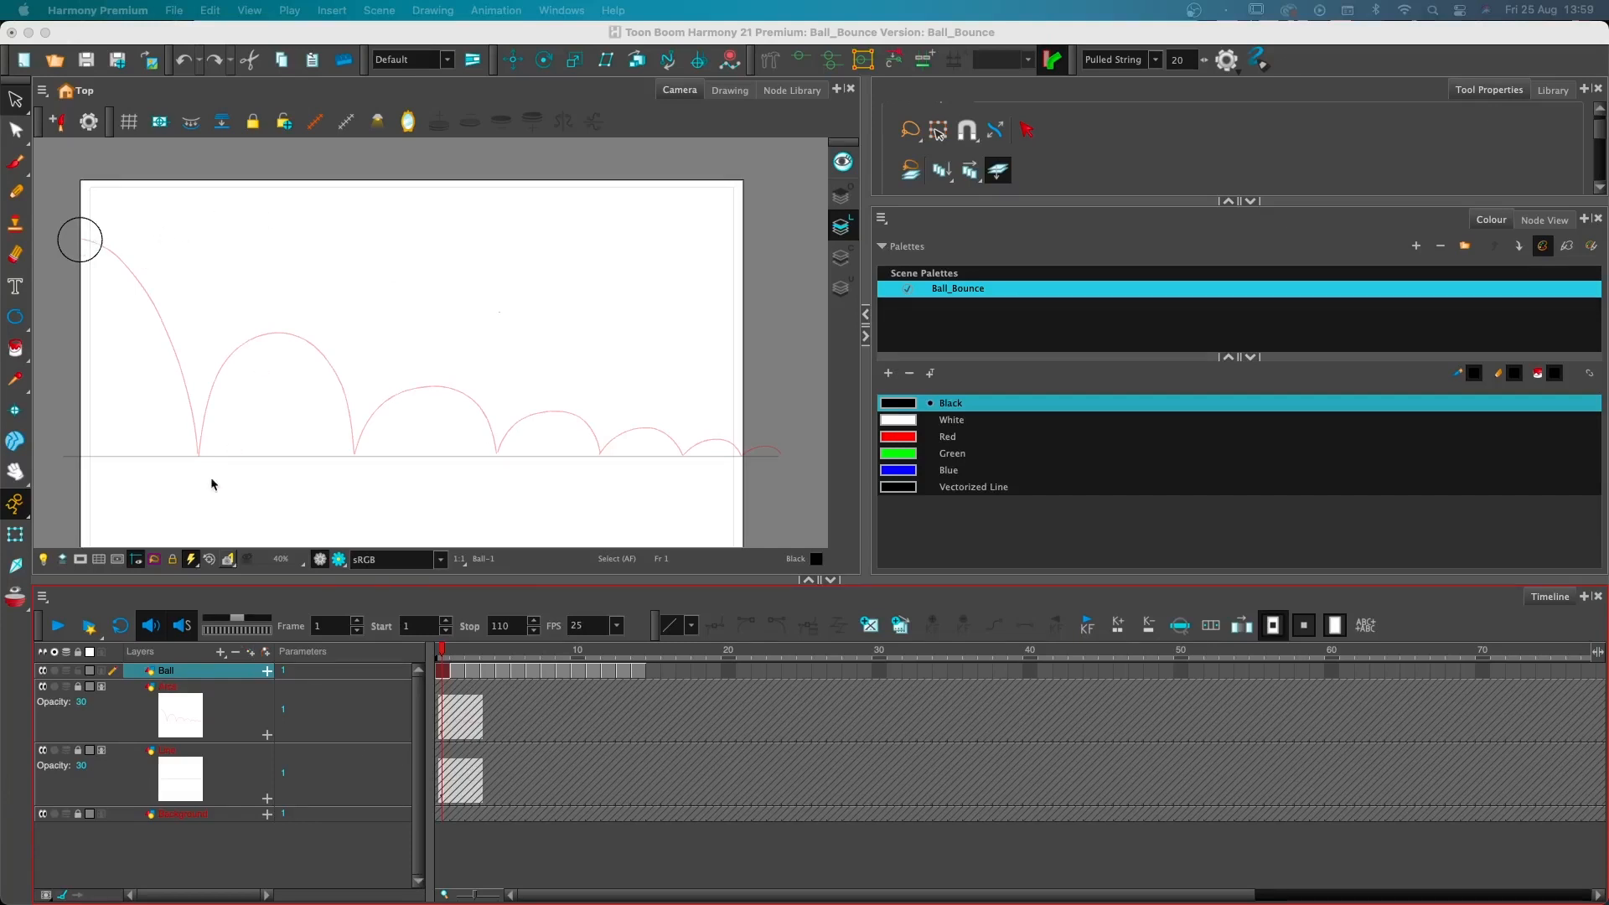
{"action": "left_click", "coordinate": [442, 670]}
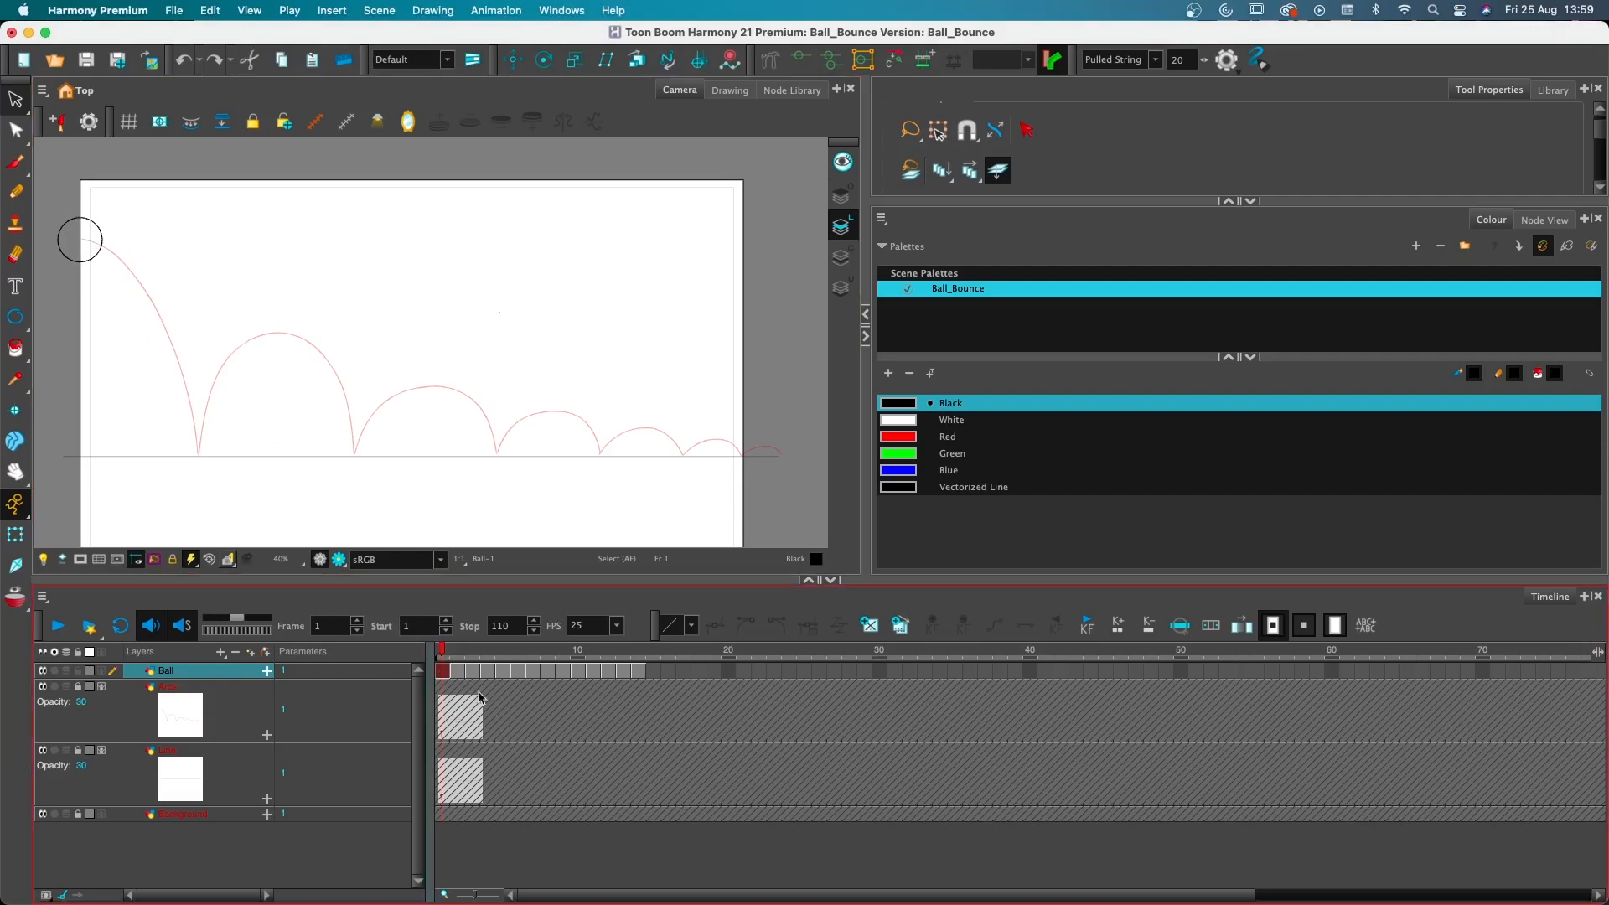
{"action": "mouse_move", "coordinate": [457, 650]}
{"action": "left_mouse_down"}
{"action": "mouse_move", "coordinate": [437, 650]}
{"action": "mouse_move", "coordinate": [472, 650]}
{"action": "mouse_move", "coordinate": [443, 655]}
{"action": "left_mouse_up"}
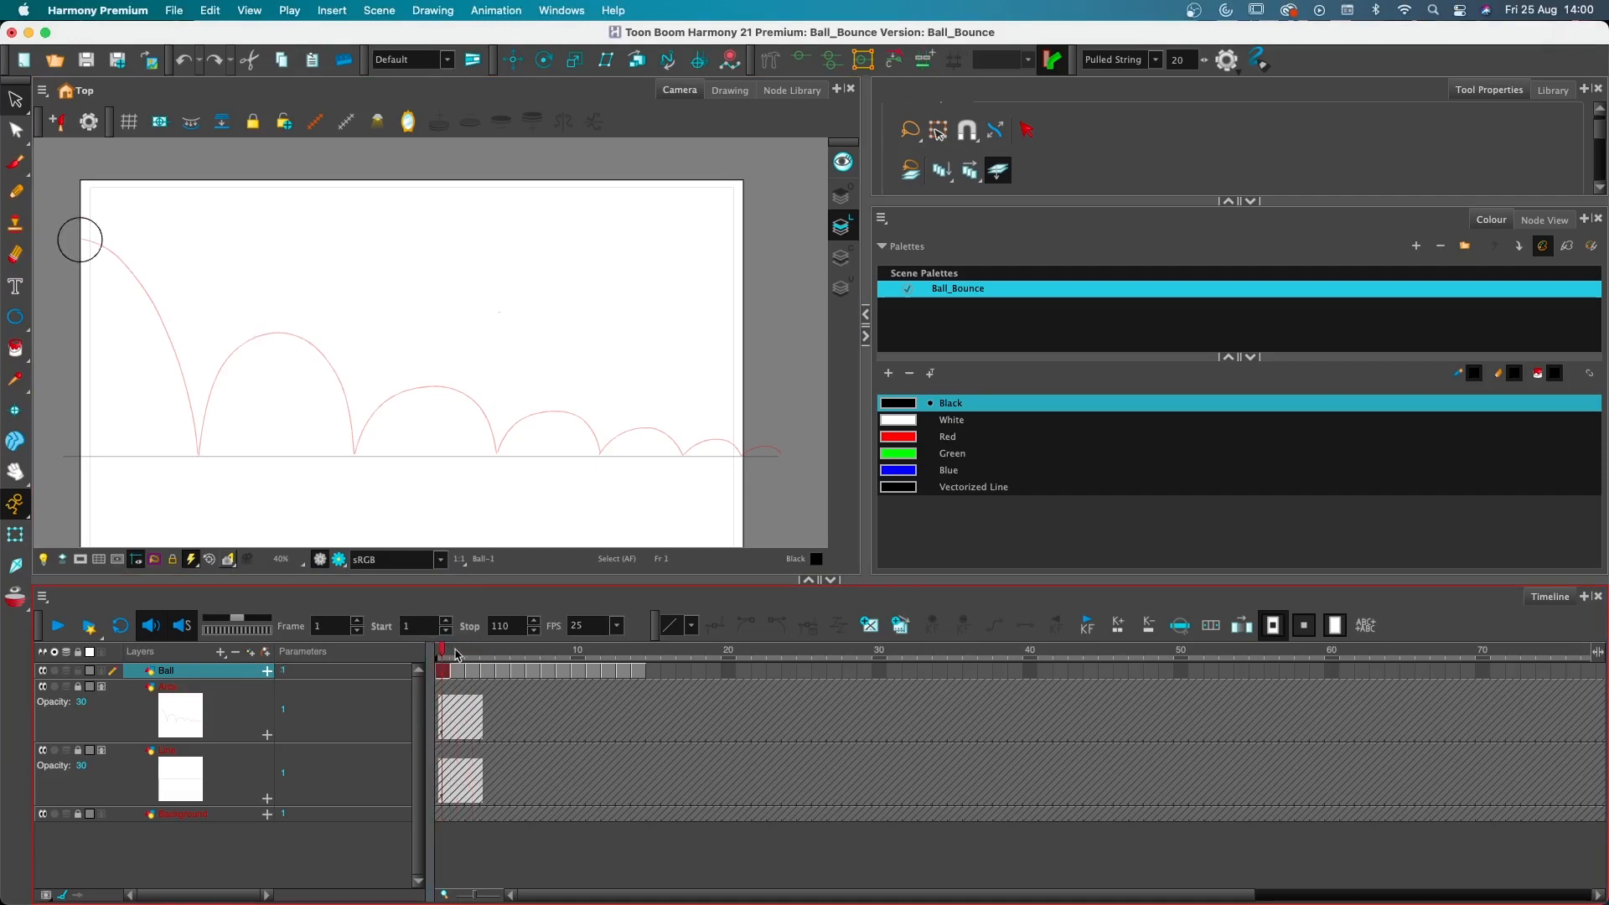
{"action": "left_click", "coordinate": [457, 655]}
{"action": "left_click", "coordinate": [447, 670]}
{"action": "left_click_drag", "start_coordinate": [451, 656], "coordinate": [631, 658]}
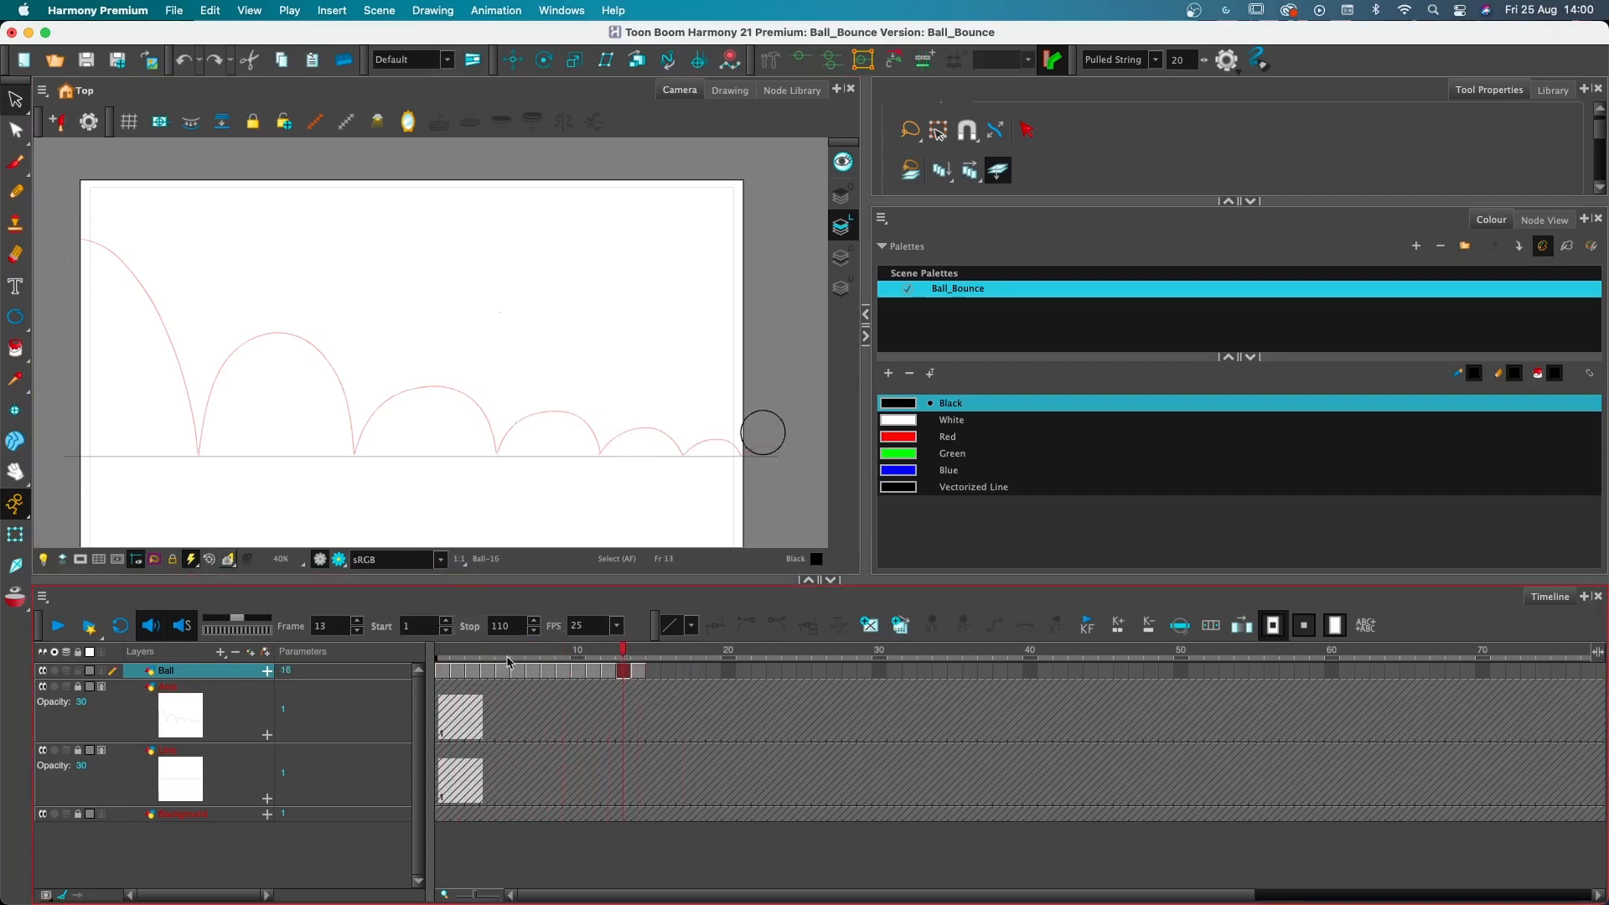
{"action": "left_click", "coordinate": [437, 654]}
{"action": "mouse_move", "coordinate": [424, 655]}
{"action": "left_mouse_down"}
{"action": "mouse_move", "coordinate": [616, 666]}
{"action": "mouse_move", "coordinate": [445, 668]}
{"action": "left_mouse_up"}
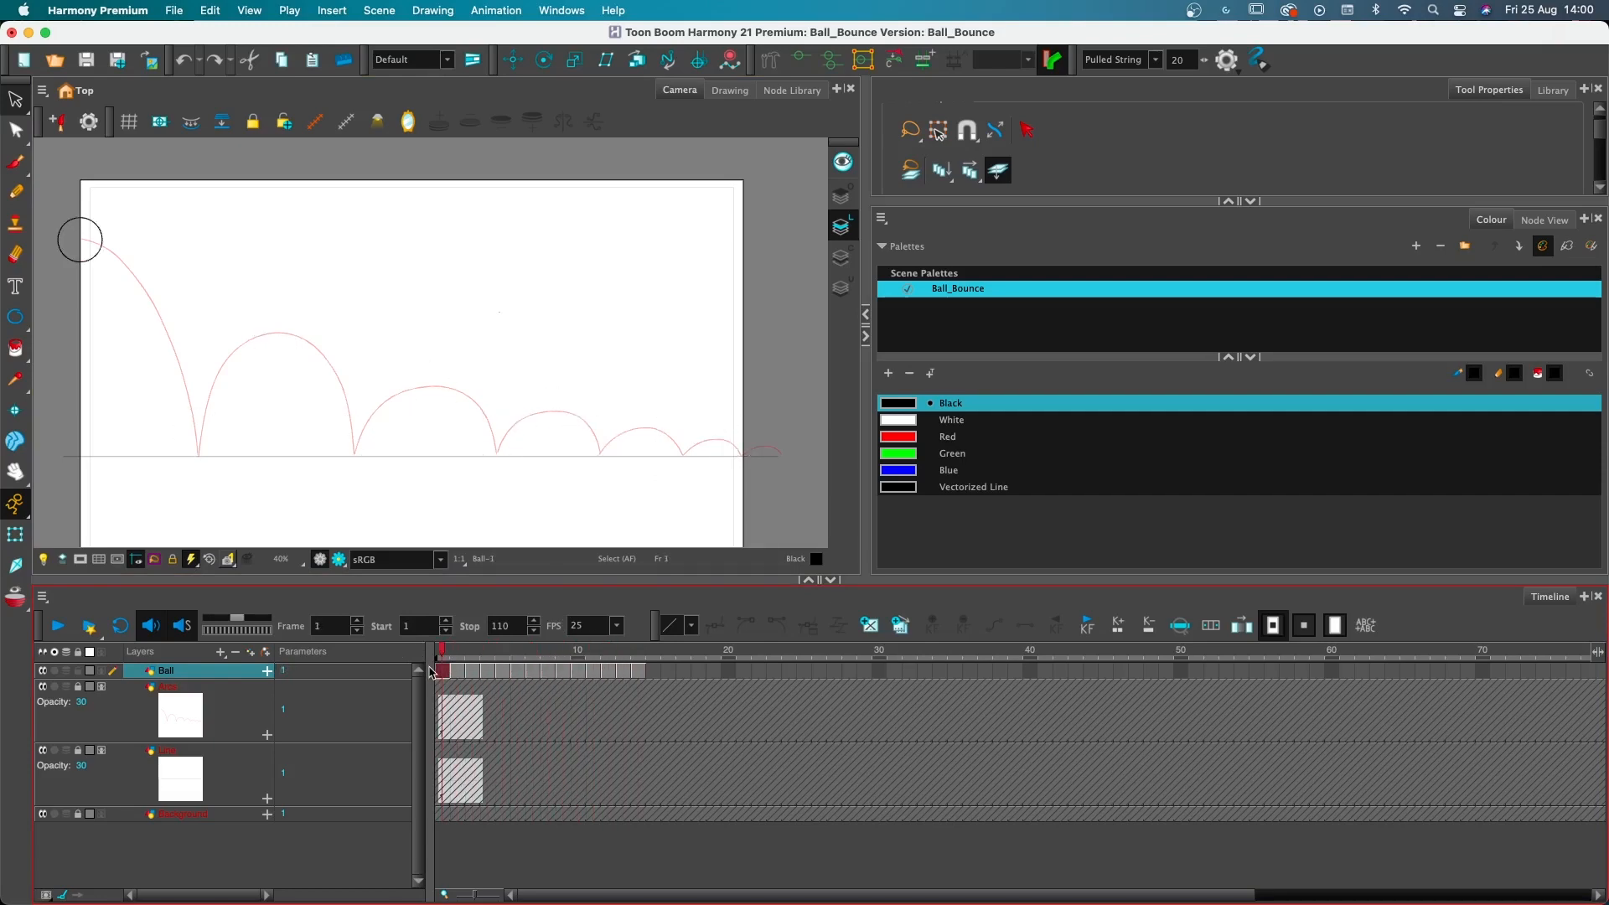
{"action": "mouse_move", "coordinate": [451, 658]}
{"action": "left_mouse_down"}
{"action": "mouse_move", "coordinate": [637, 666]}
{"action": "mouse_move", "coordinate": [436, 676]}
{"action": "mouse_move", "coordinate": [641, 671]}
{"action": "mouse_move", "coordinate": [452, 667]}
{"action": "left_mouse_up"}
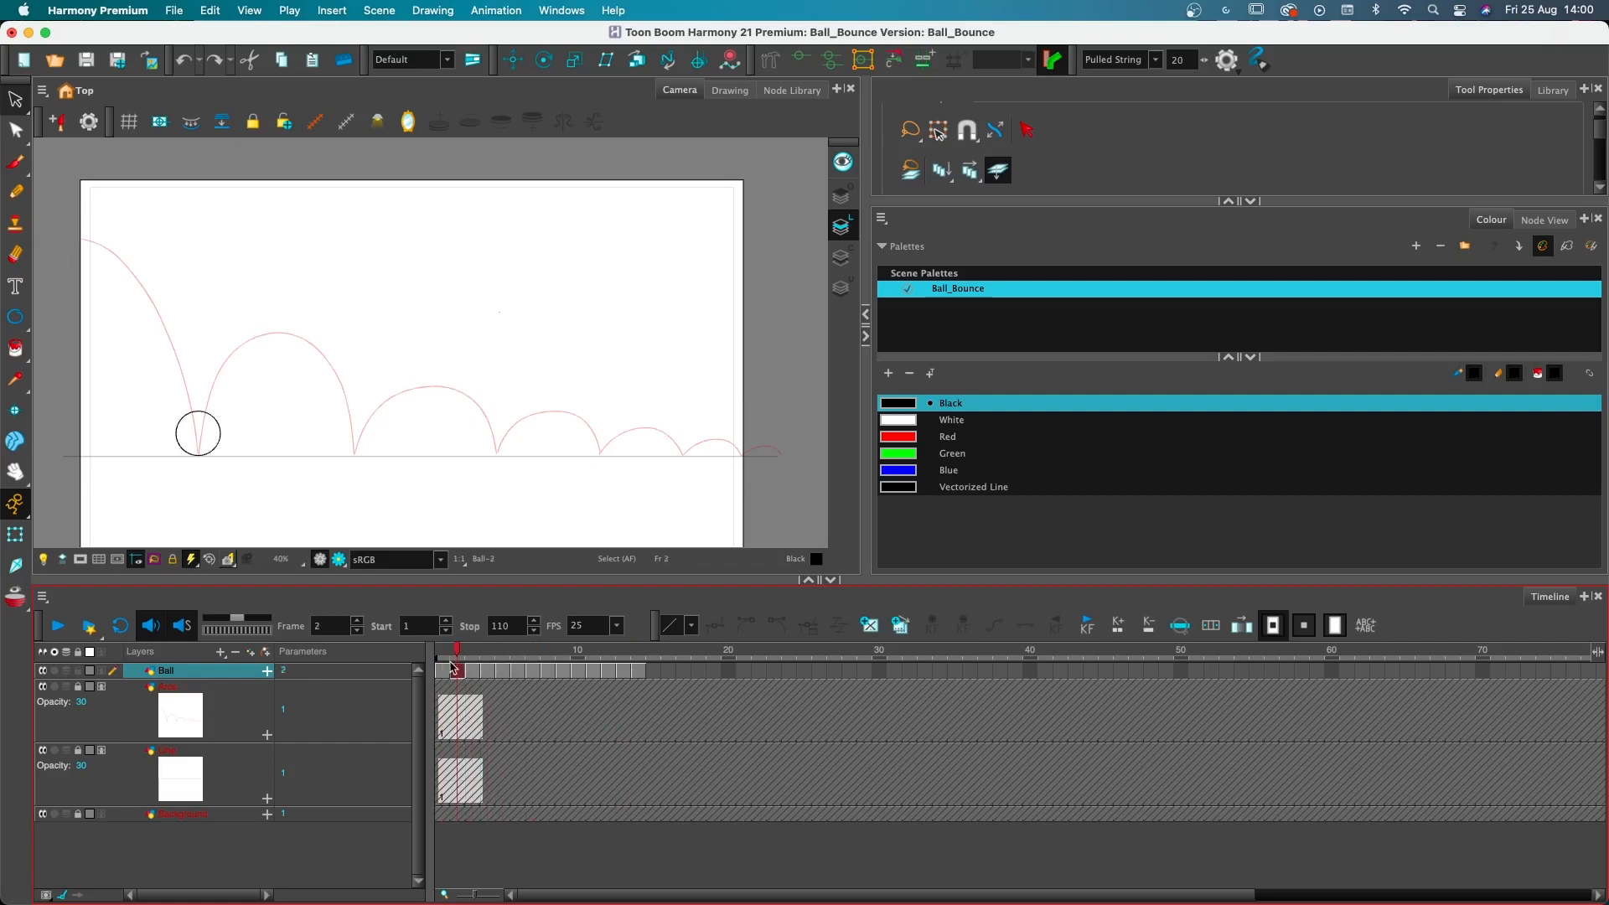
{"action": "left_click", "coordinate": [479, 672]}
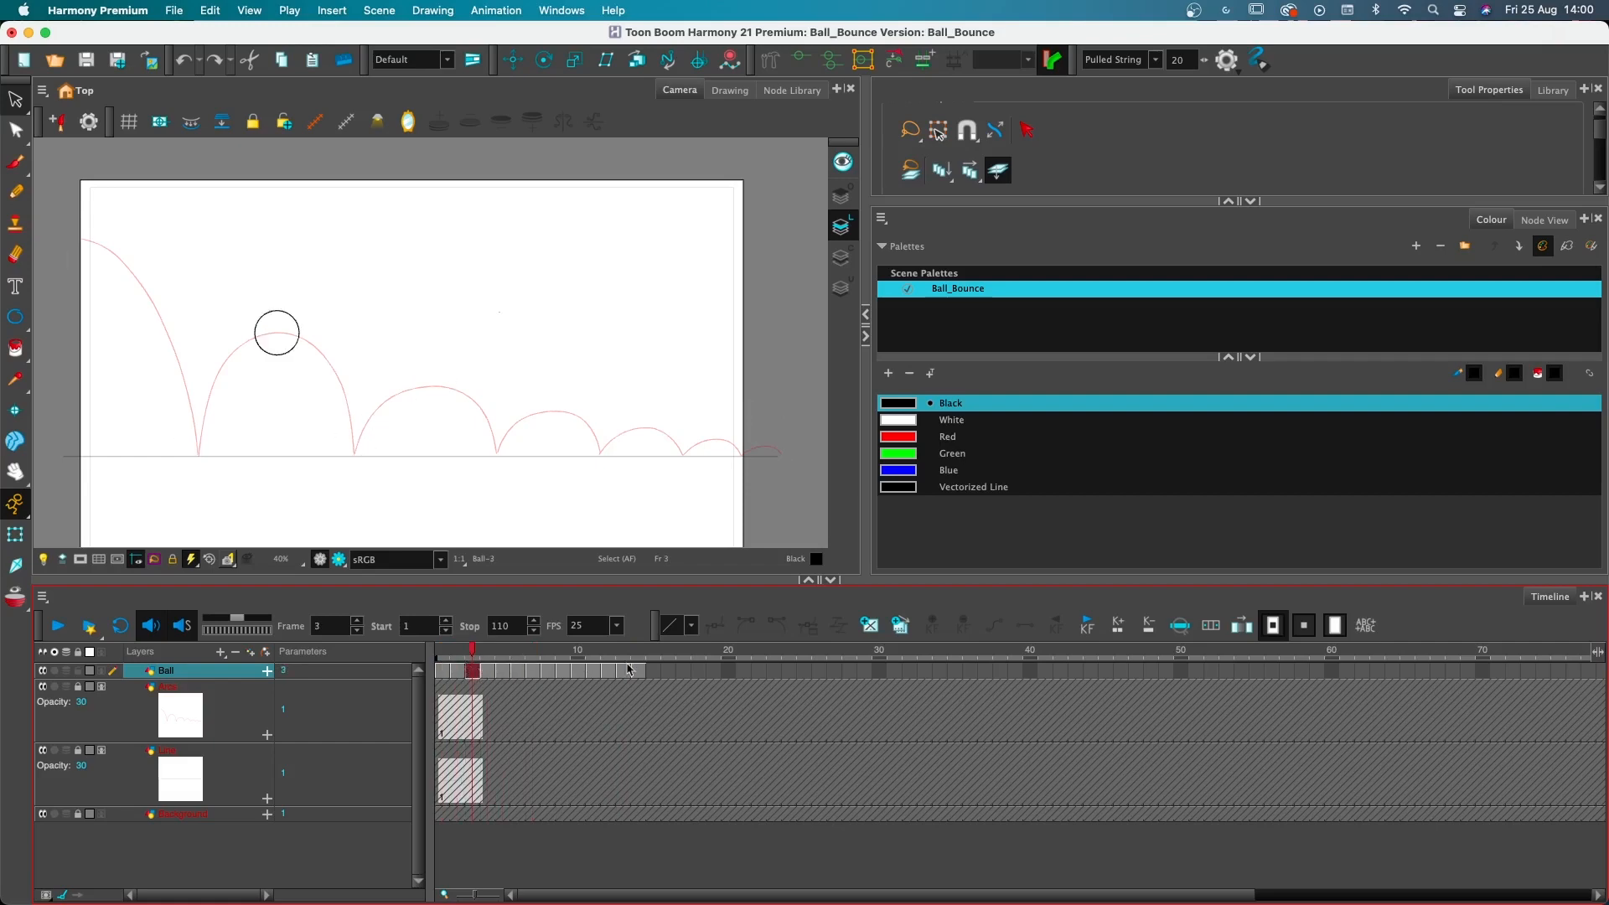
{"action": "left_click", "coordinate": [448, 672]}
Move the Ball drawings at frames 2 to 14 one frame later so the first drawing holds for two frames
{"action": "left_click", "coordinate": [459, 672]}
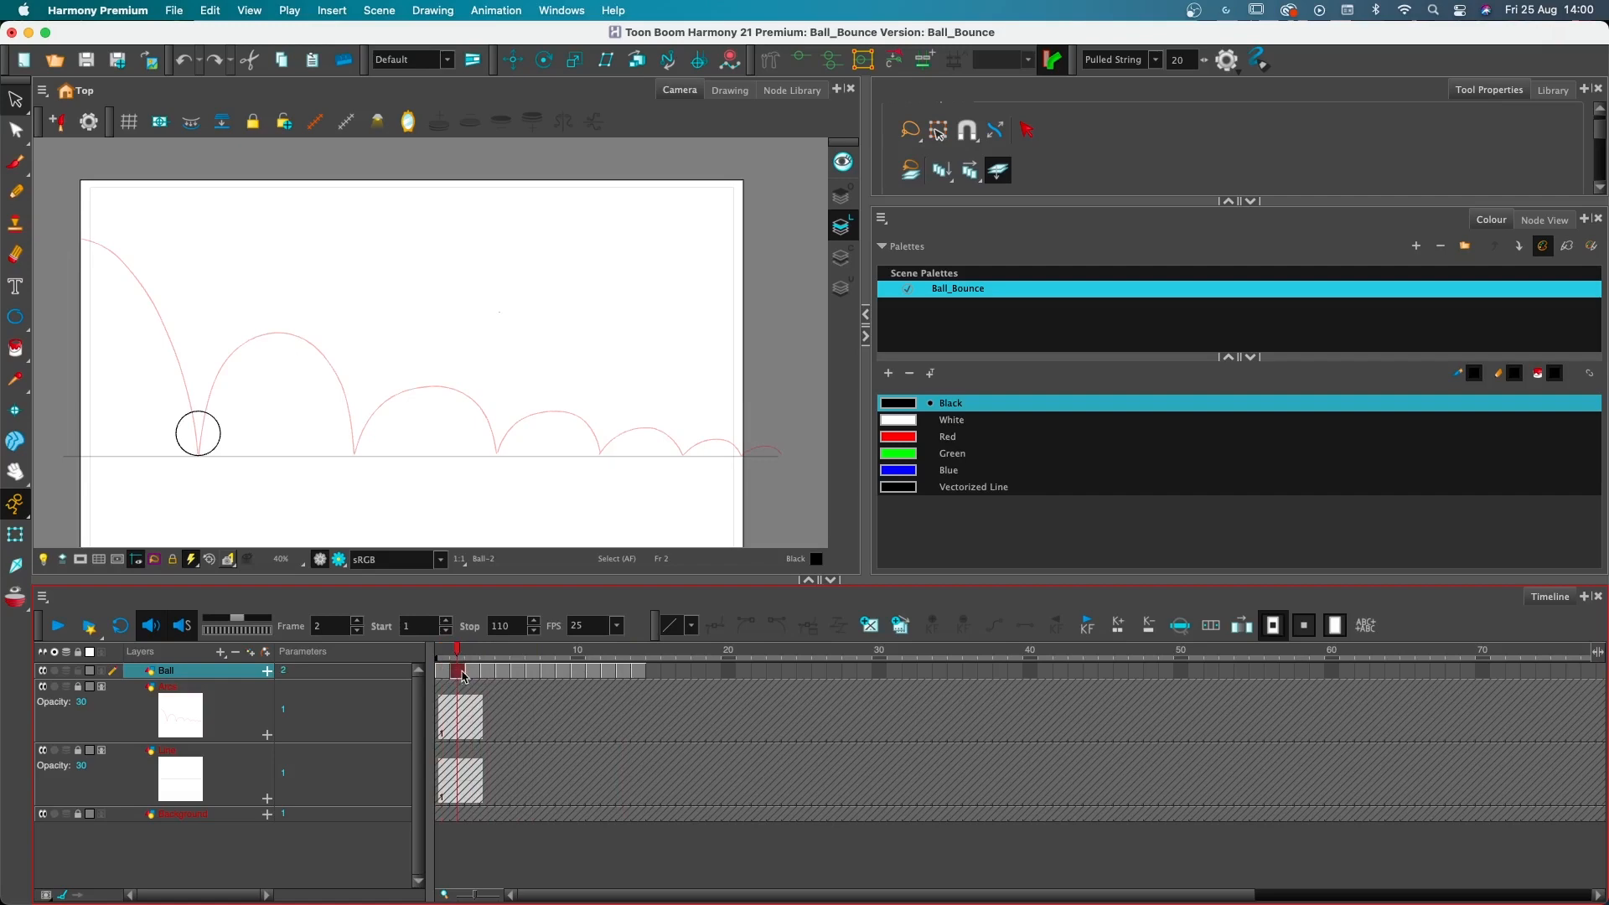
{"action": "left_click", "coordinate": [640, 673], "text": "shift"}
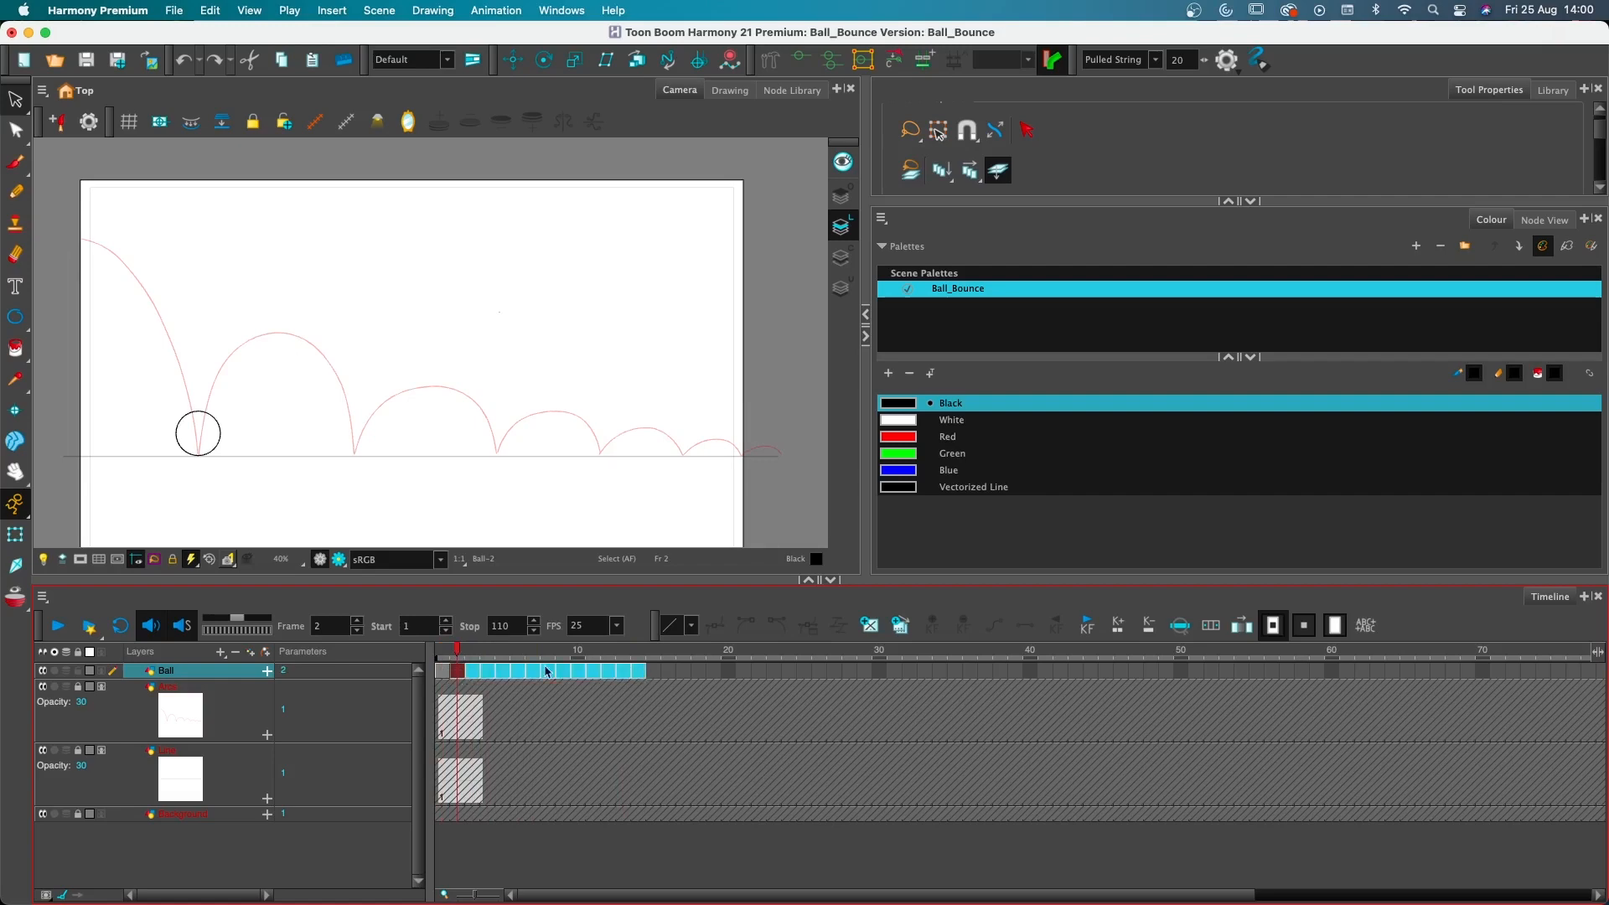
{"action": "left_click_drag", "start_coordinate": [474, 676], "coordinate": [482, 668]}
{"action": "left_click", "coordinate": [482, 669]}
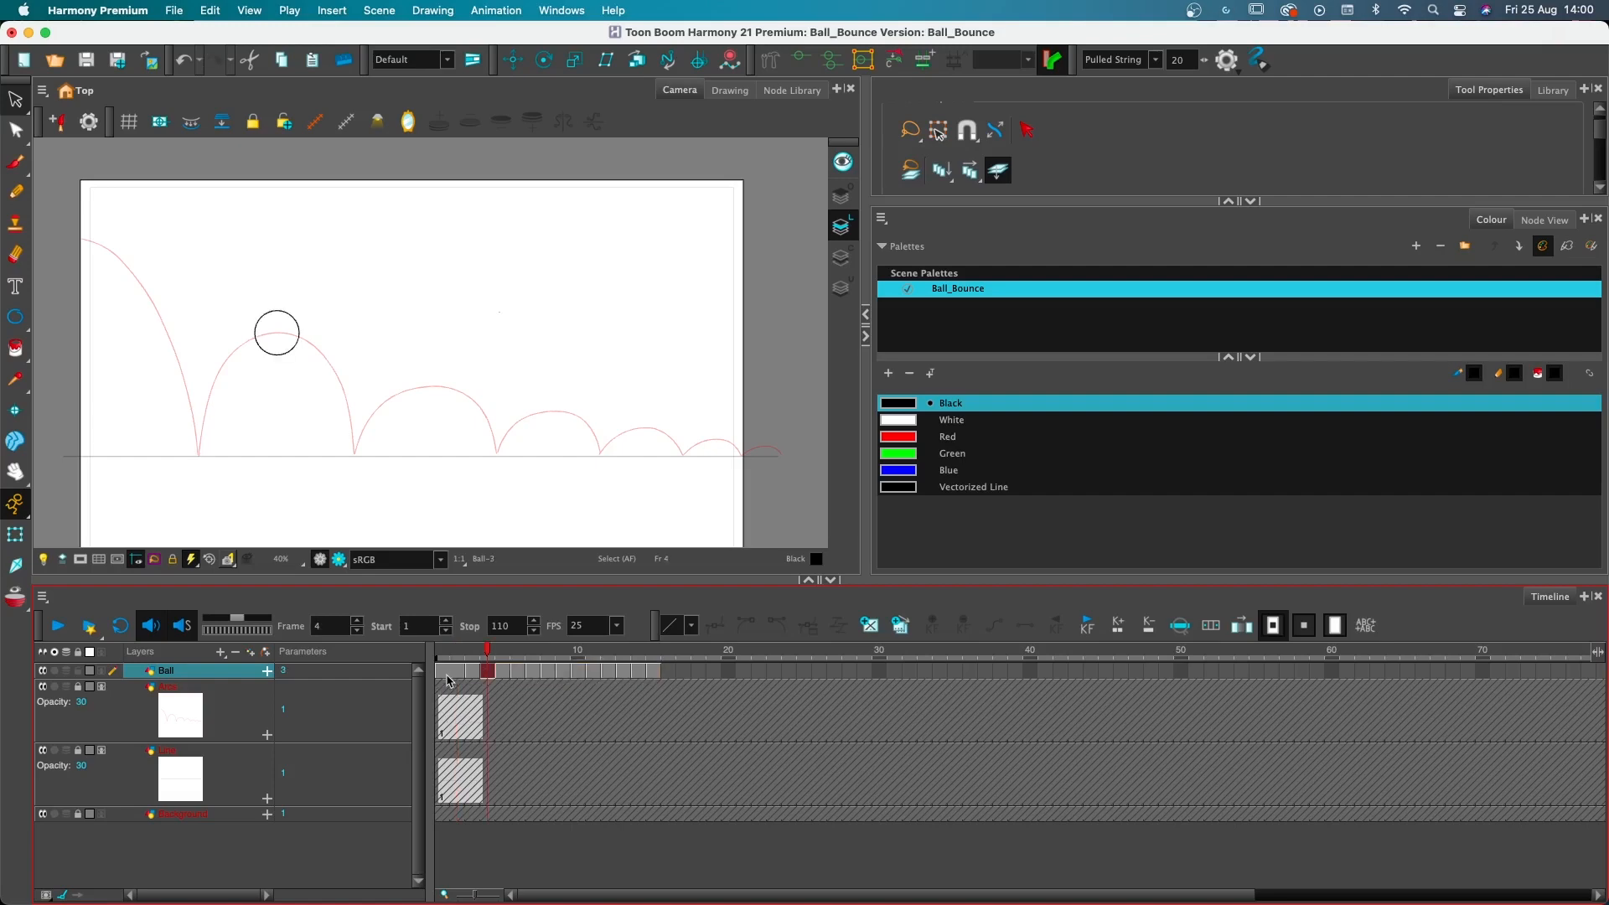
{"action": "left_click", "coordinate": [447, 672]}
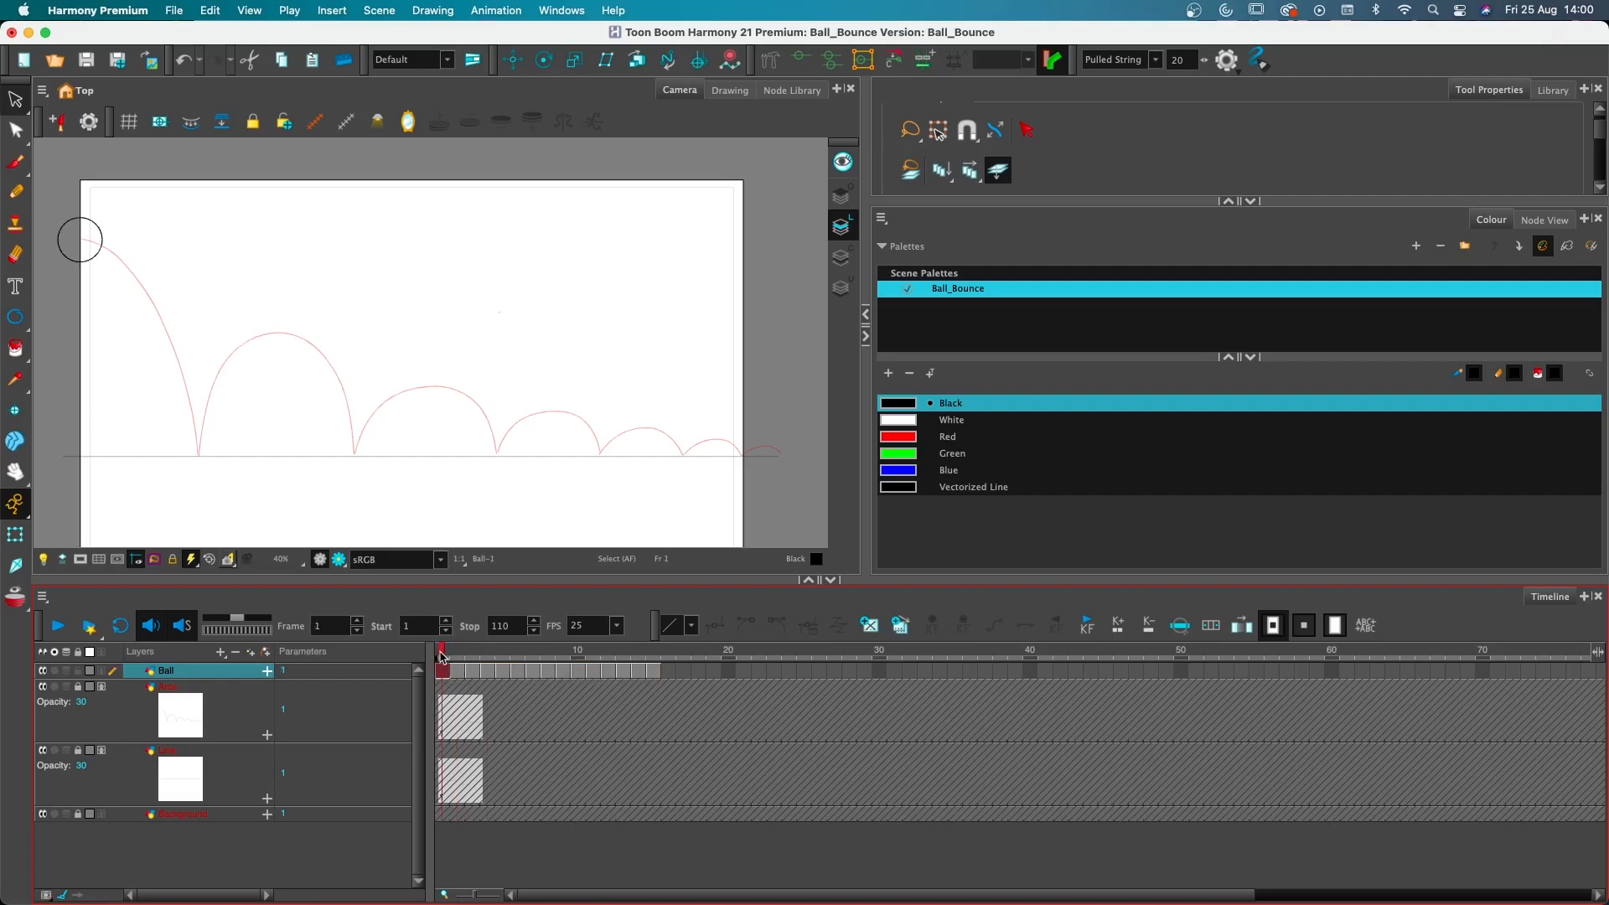
{"action": "left_click_drag", "start_coordinate": [444, 660], "coordinate": [447, 660]}
Move the Ball drawings from frame 4 onward one frame later so the first ground-contact drawing holds for two frames
{"action": "left_click", "coordinate": [472, 672]}
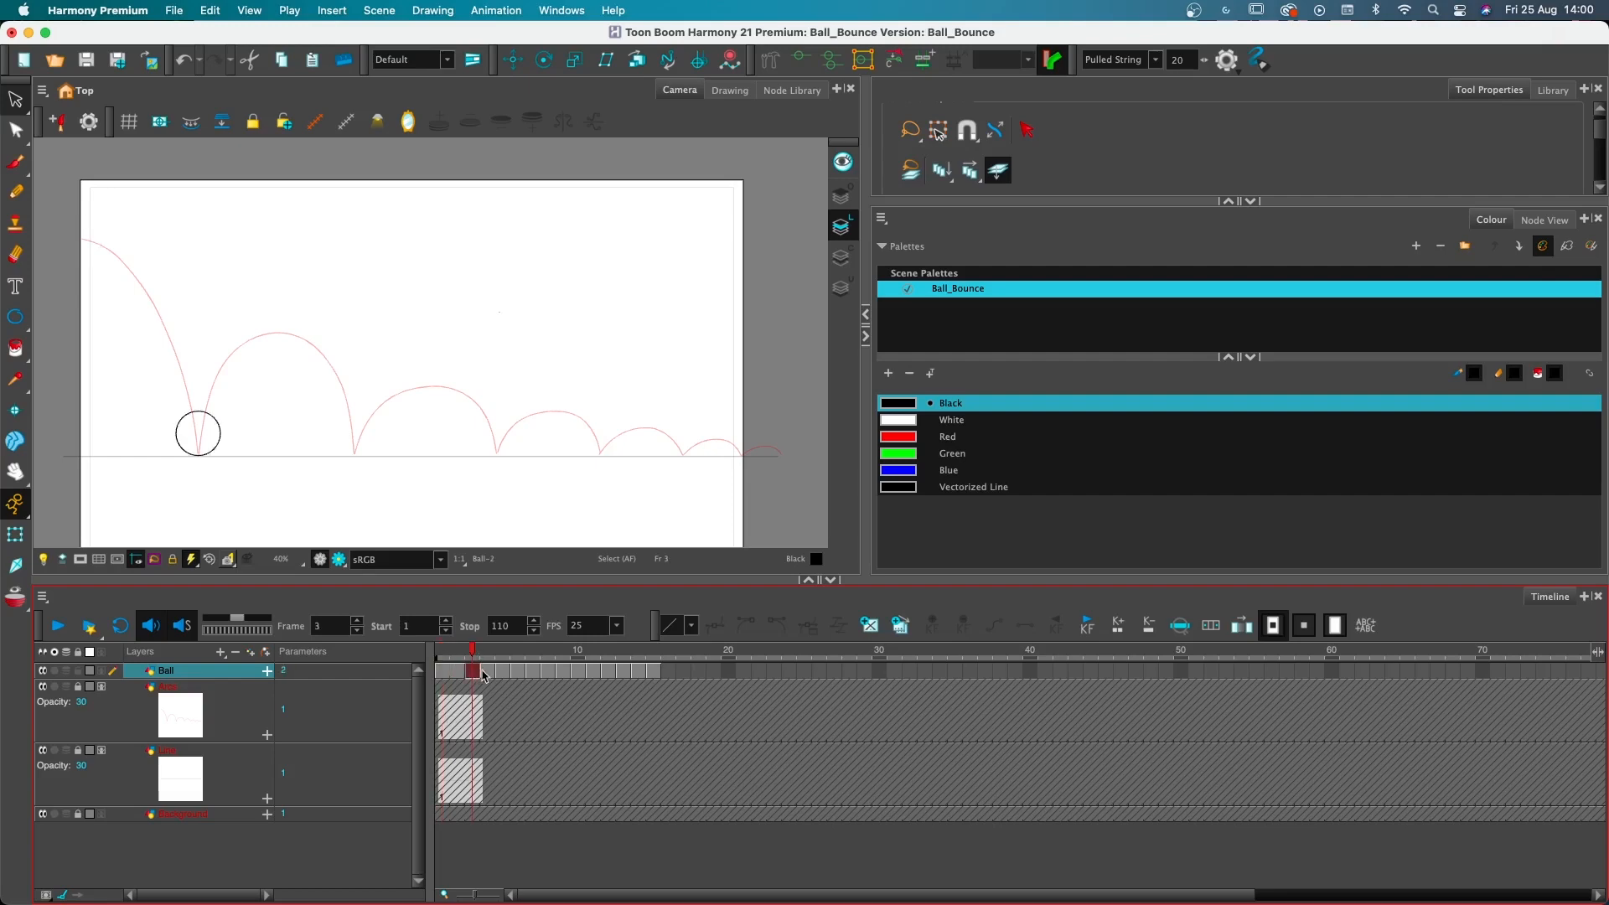
{"action": "left_click", "coordinate": [488, 672]}
{"action": "left_click_drag", "start_coordinate": [654, 672], "coordinate": [505, 673]}
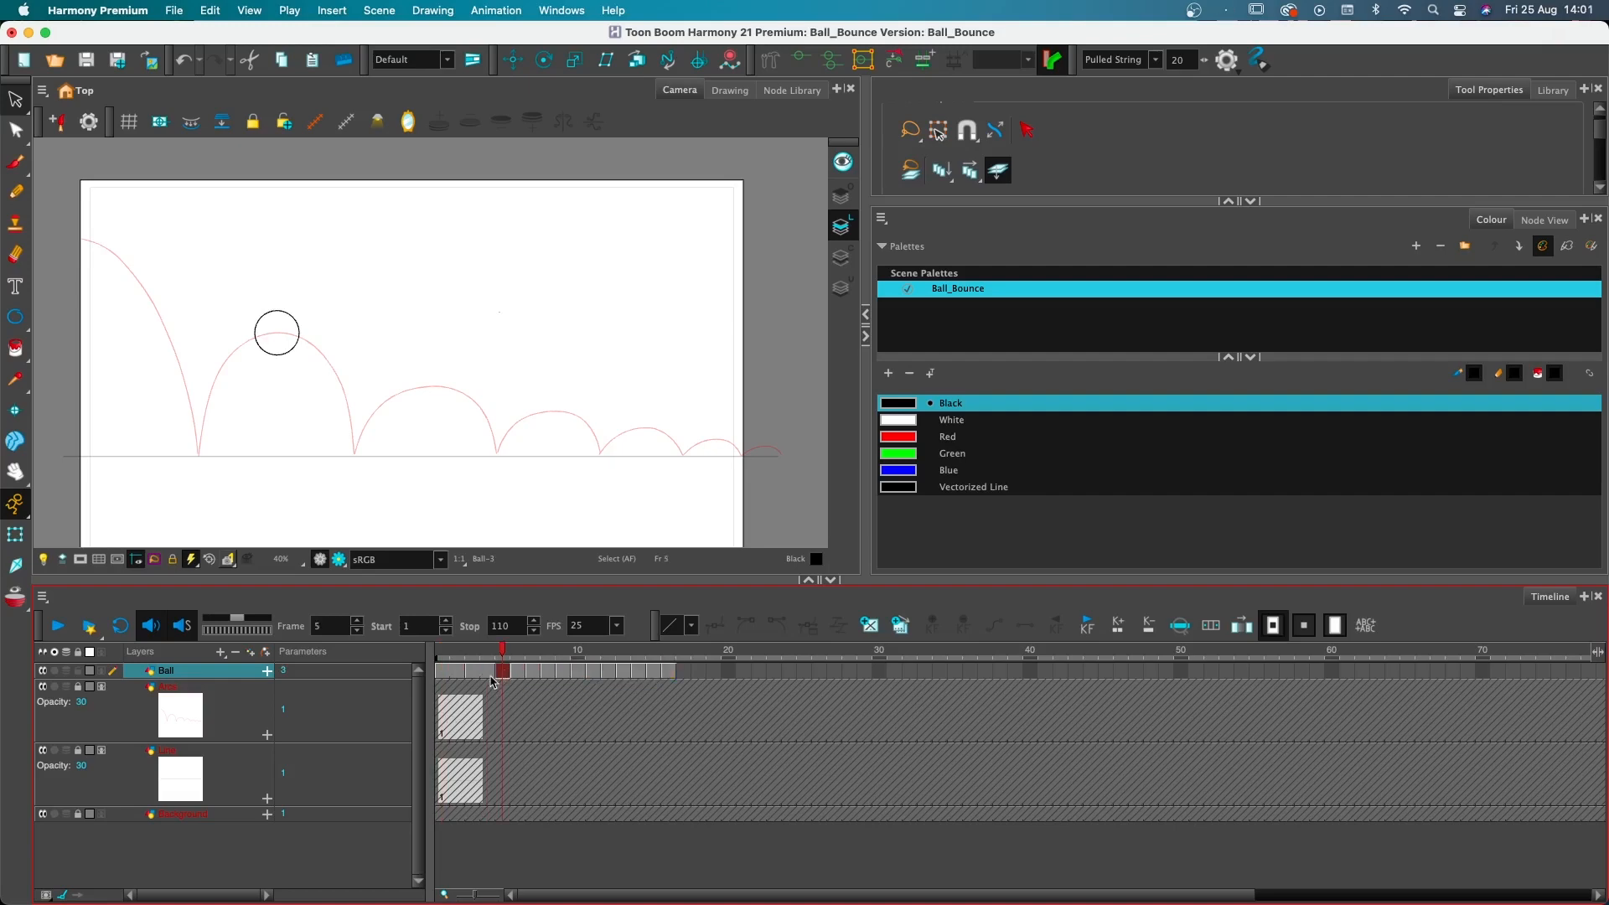
{"action": "left_click", "coordinate": [472, 672]}
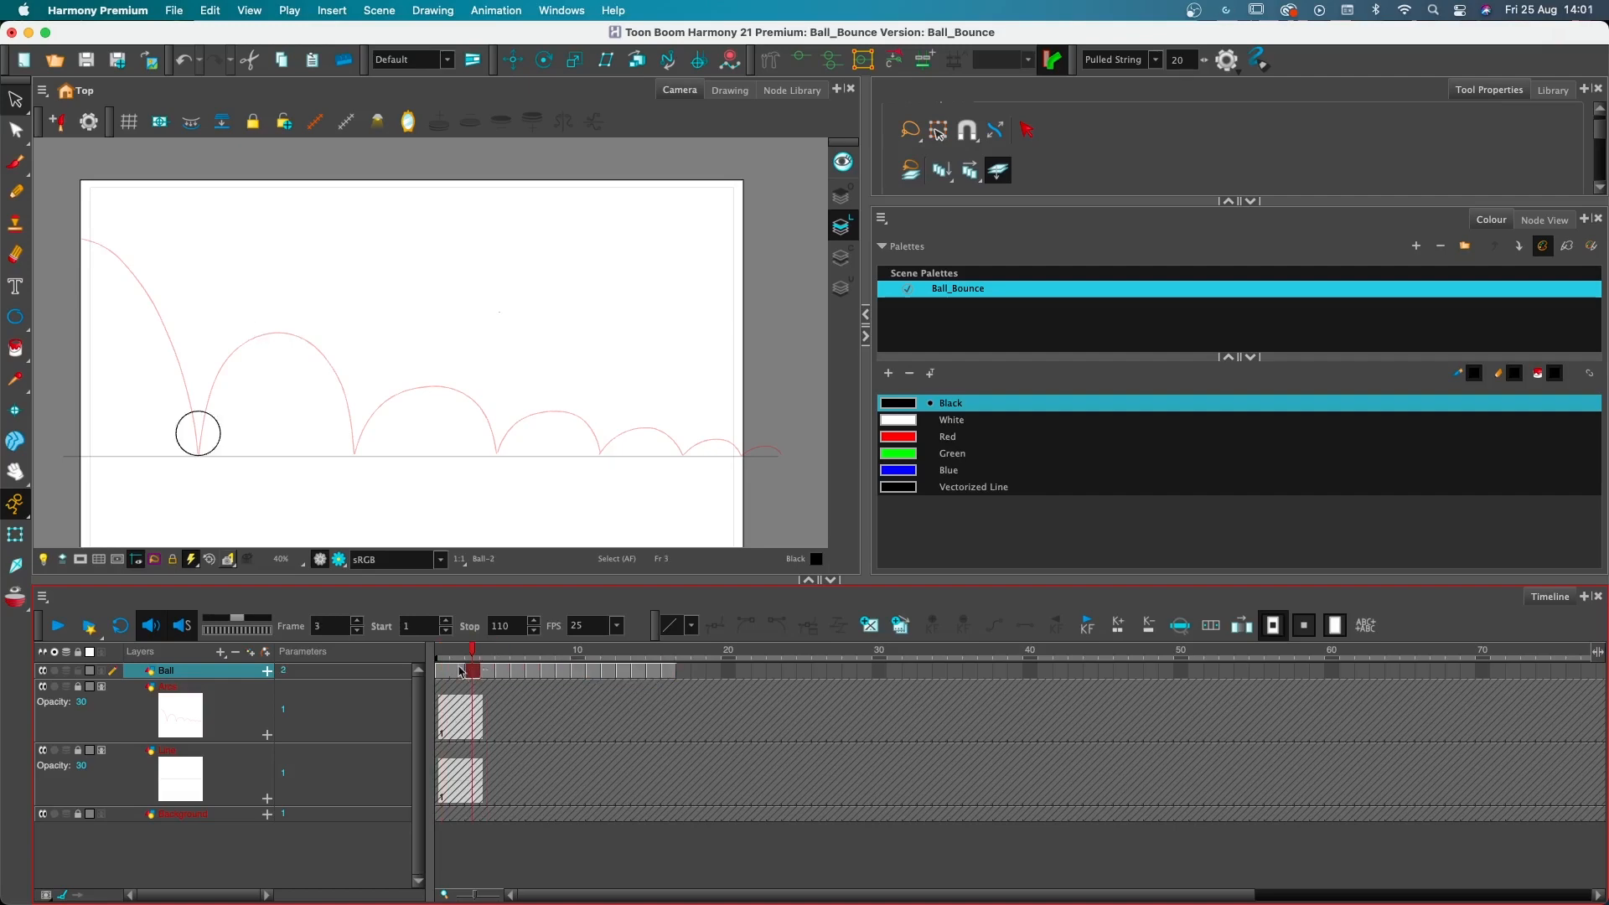
Move the Ball drawings at frames 6 to 16 one frame later so the second arc's peak drawing holds for two frames
{"action": "left_click", "coordinate": [507, 674]}
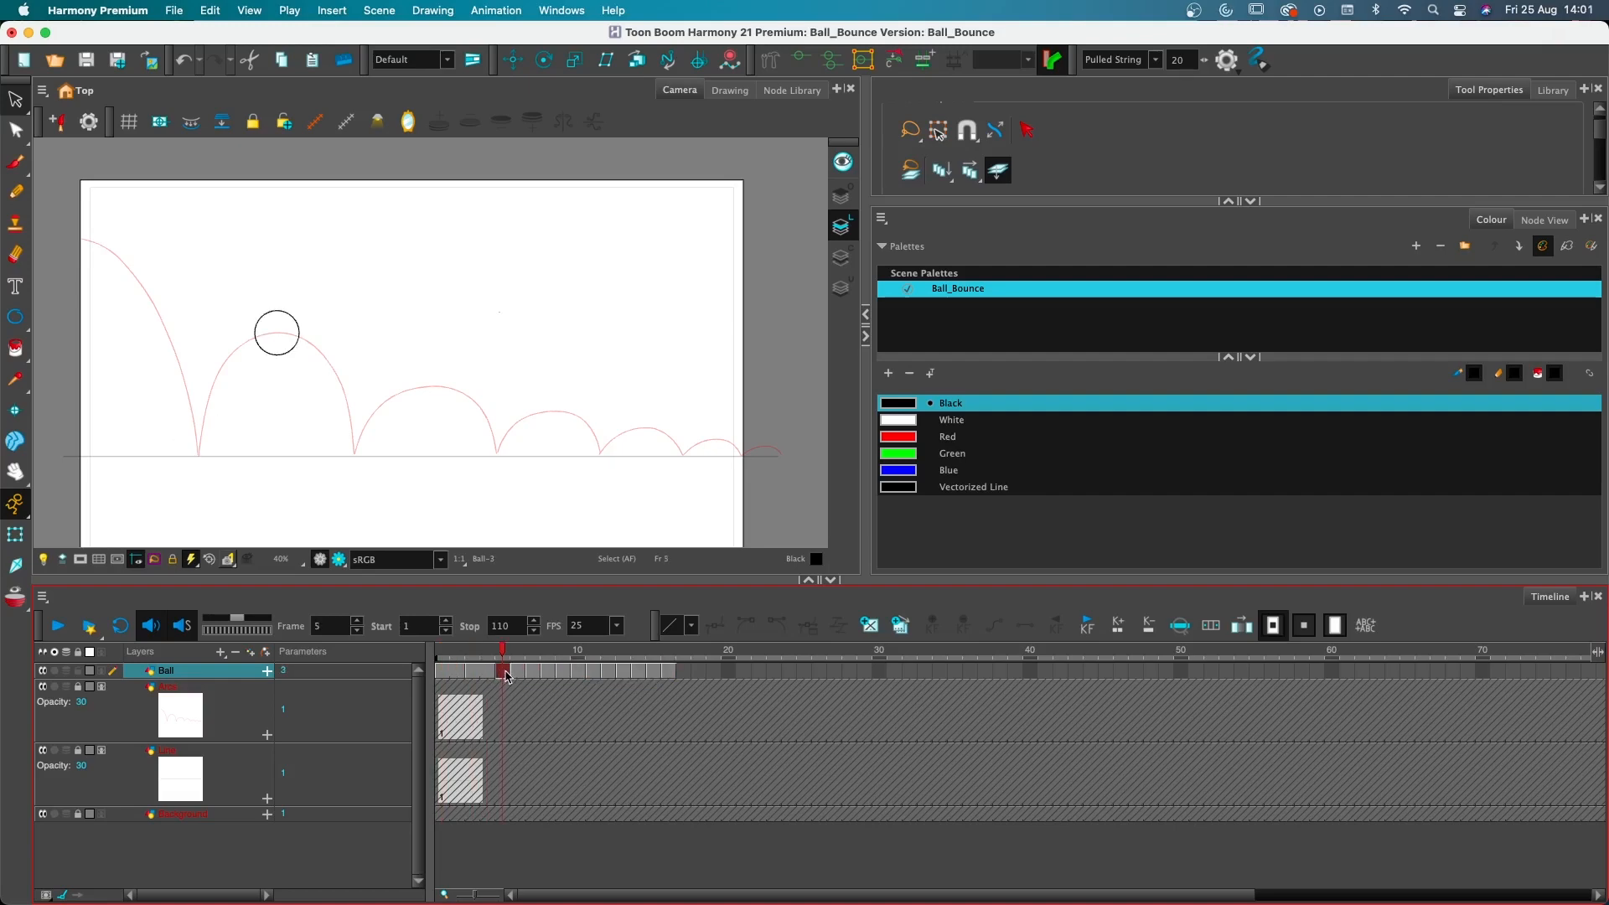
{"action": "left_click", "coordinate": [520, 675]}
{"action": "left_click", "coordinate": [671, 673], "text": "shift"}
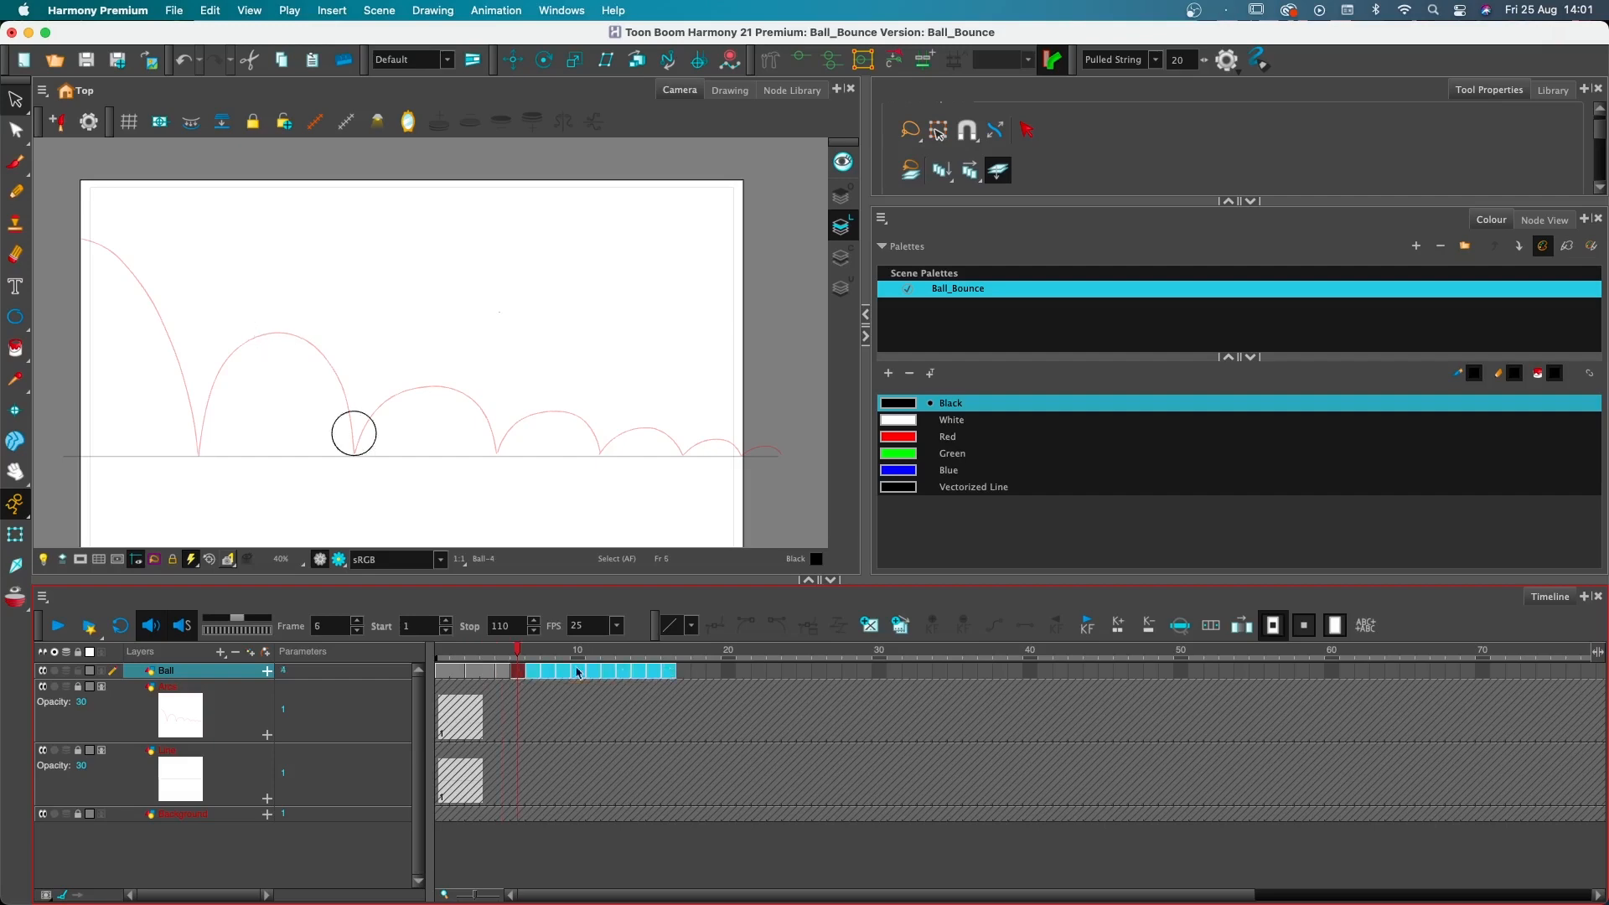
{"action": "left_click_drag", "start_coordinate": [534, 674], "coordinate": [547, 672]}
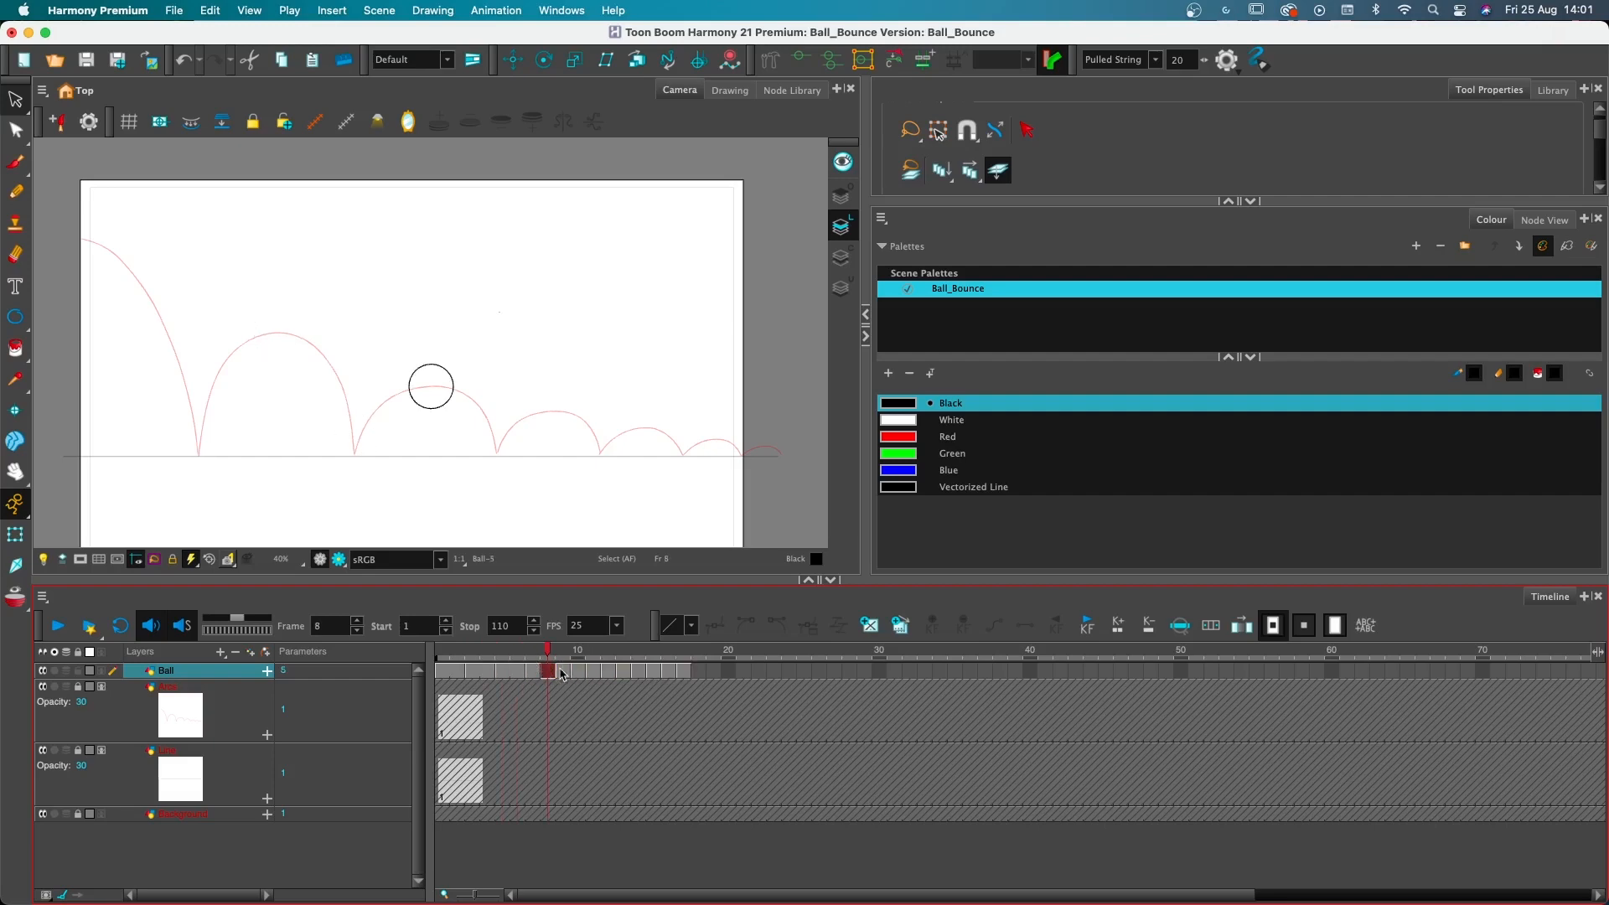
Keep shifting the following Ball drawings from frame 8 onward by one frame, giving each successive drawing a two-frame exposure
{"action": "left_click", "coordinate": [683, 674], "text": "shift"}
{"action": "left_click", "coordinate": [576, 674]}
{"action": "left_click_drag", "start_coordinate": [549, 673], "coordinate": [688, 674]}
{"action": "left_click_drag", "start_coordinate": [587, 674], "coordinate": [729, 674]}
{"action": "left_click", "coordinate": [606, 674]}
{"action": "left_click", "coordinate": [606, 689]}
{"action": "left_click", "coordinate": [623, 674]}
{"action": "left_click", "coordinate": [653, 674]}
{"action": "left_click", "coordinate": [678, 677]}
Shift the remaining end drawings on the Ball layer the same way, undoing one wrong move, so the two-frame exposures run through frame 28
{"action": "left_click_drag", "start_coordinate": [664, 674], "coordinate": [758, 674]}
{"action": "left_click", "coordinate": [744, 674]}
{"action": "left_click_drag", "start_coordinate": [711, 674], "coordinate": [728, 674]}
{"action": "left_click", "coordinate": [728, 673]}
{"action": "left_click_drag", "start_coordinate": [729, 674], "coordinate": [788, 674]}
{"action": "left_click", "coordinate": [758, 680]}
{"action": "left_click_drag", "start_coordinate": [758, 674], "coordinate": [857, 674]}
{"action": "left_click", "coordinate": [789, 681]}
{"action": "key", "text": "super+z"}
{"action": "left_click", "coordinate": [824, 674]}
{"action": "mouse_move", "coordinate": [849, 654]}
{"action": "left_mouse_down"}
{"action": "mouse_move", "coordinate": [819, 653]}
{"action": "mouse_move", "coordinate": [850, 656]}
{"action": "left_mouse_up"}
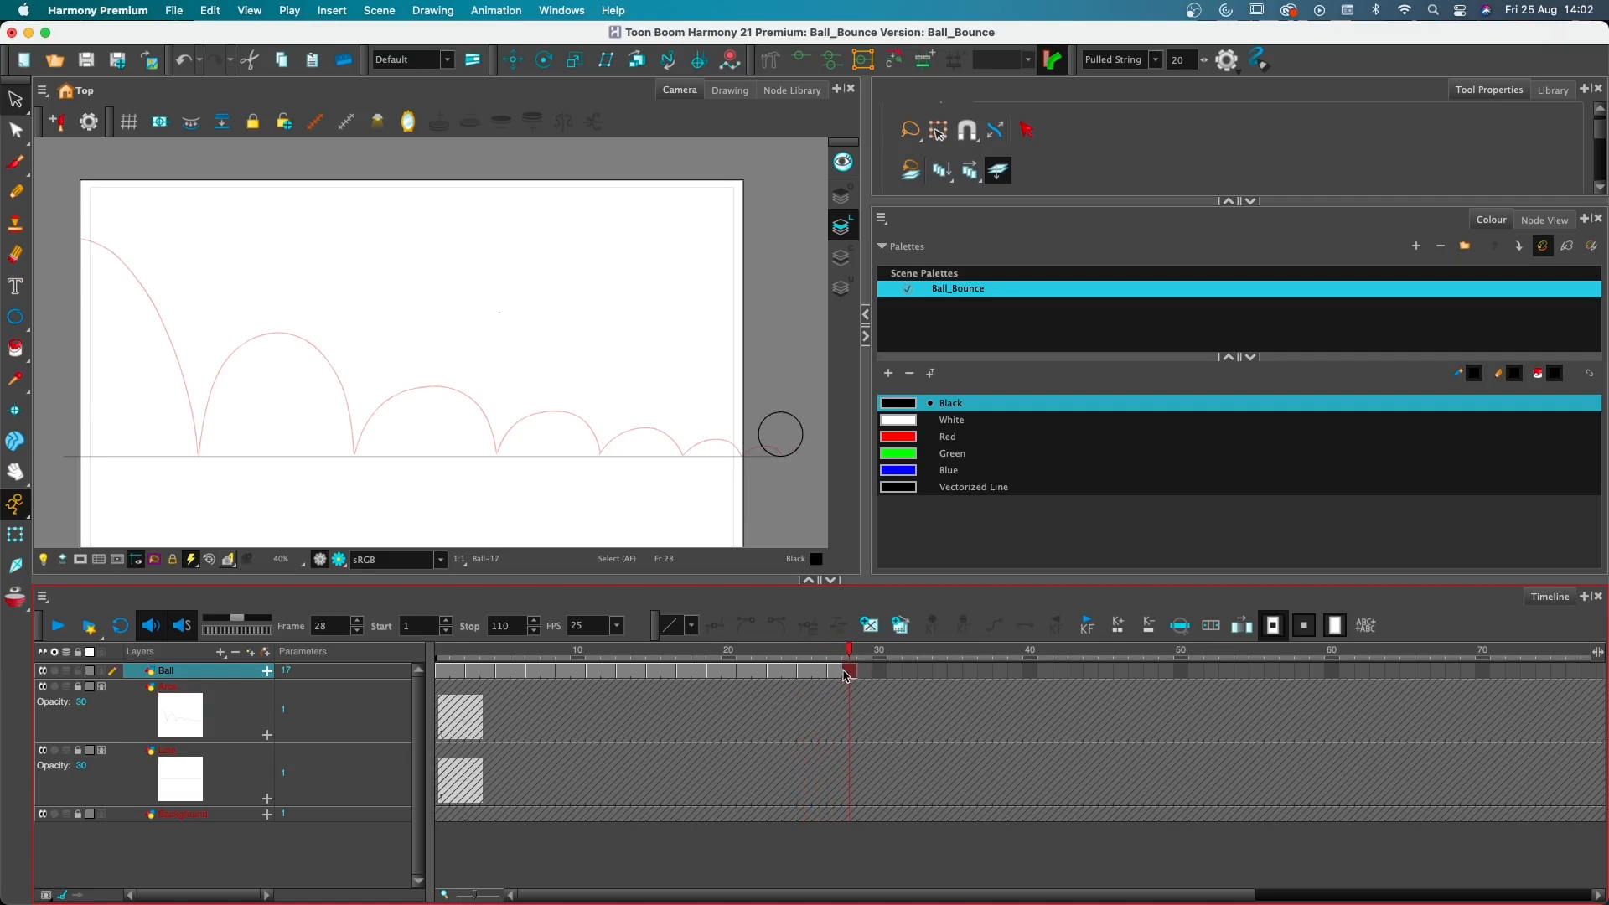
{"action": "left_click", "coordinate": [836, 670]}
{"action": "left_click", "coordinate": [849, 673]}
{"action": "mouse_move", "coordinate": [878, 660]}
{"action": "left_mouse_down"}
{"action": "mouse_move", "coordinate": [906, 667]}
{"action": "mouse_move", "coordinate": [855, 663]}
{"action": "left_mouse_up"}
{"action": "left_click", "coordinate": [877, 668]}
{"action": "left_click", "coordinate": [863, 671]}
{"action": "left_click", "coordinate": [852, 674]}
{"action": "left_click", "coordinate": [866, 673]}
{"action": "left_click", "coordinate": [1015, 677]}
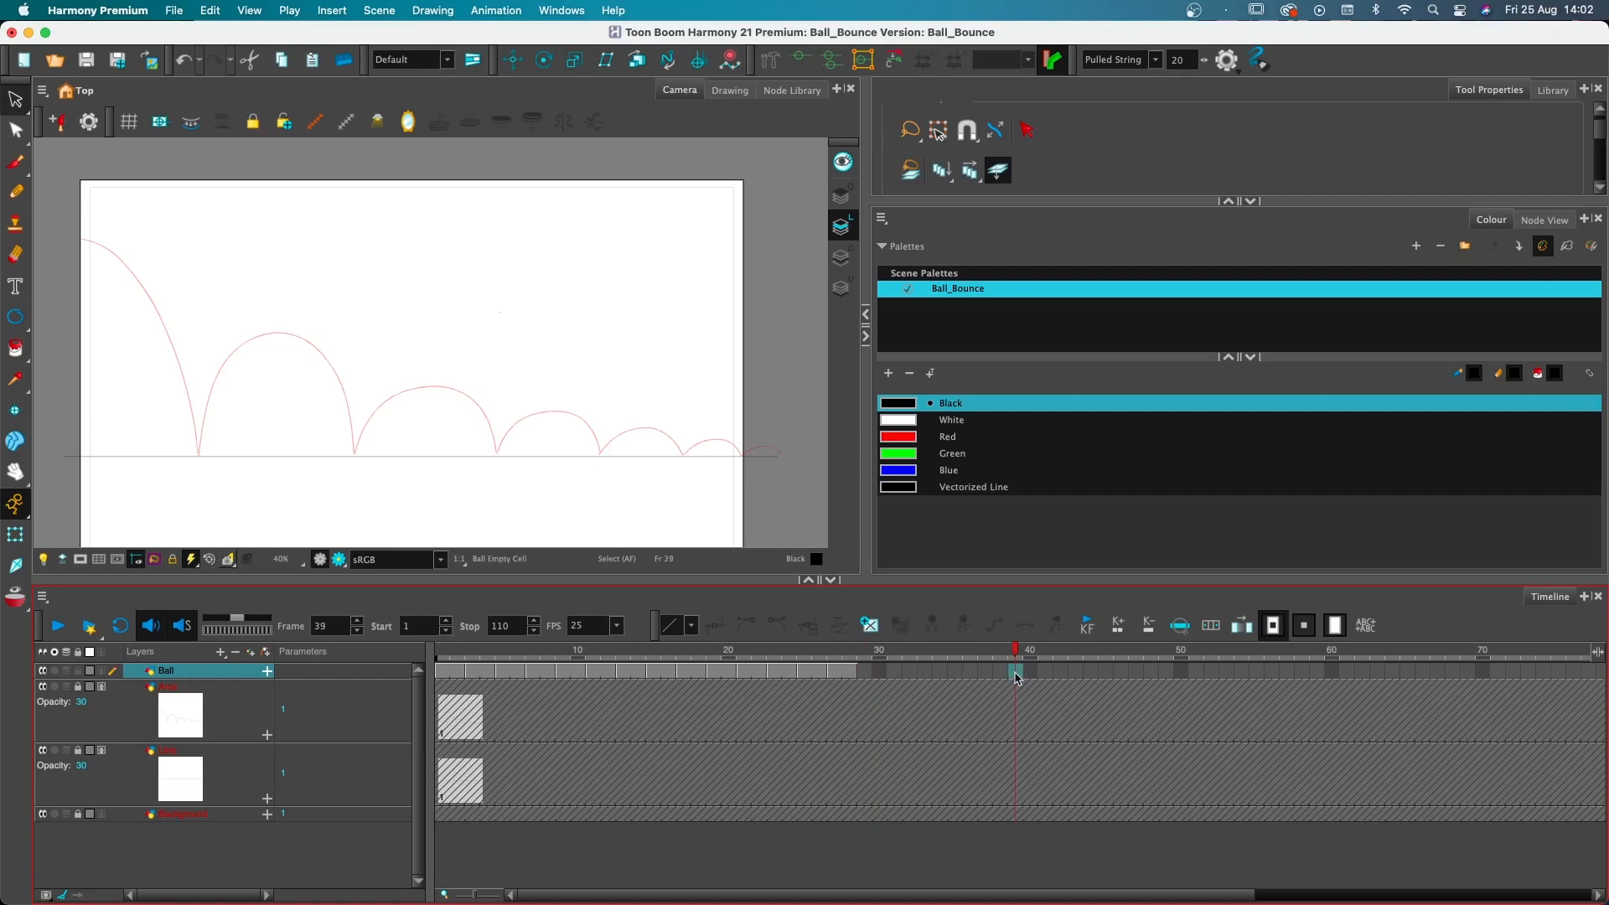
{"action": "key", "text": "F5"}
{"action": "key", "text": "super+z"}
Play the animation back from frame 1 to check the ball's timing with two-frame exposures, and return to frame 1
{"action": "key", "text": "Return"}
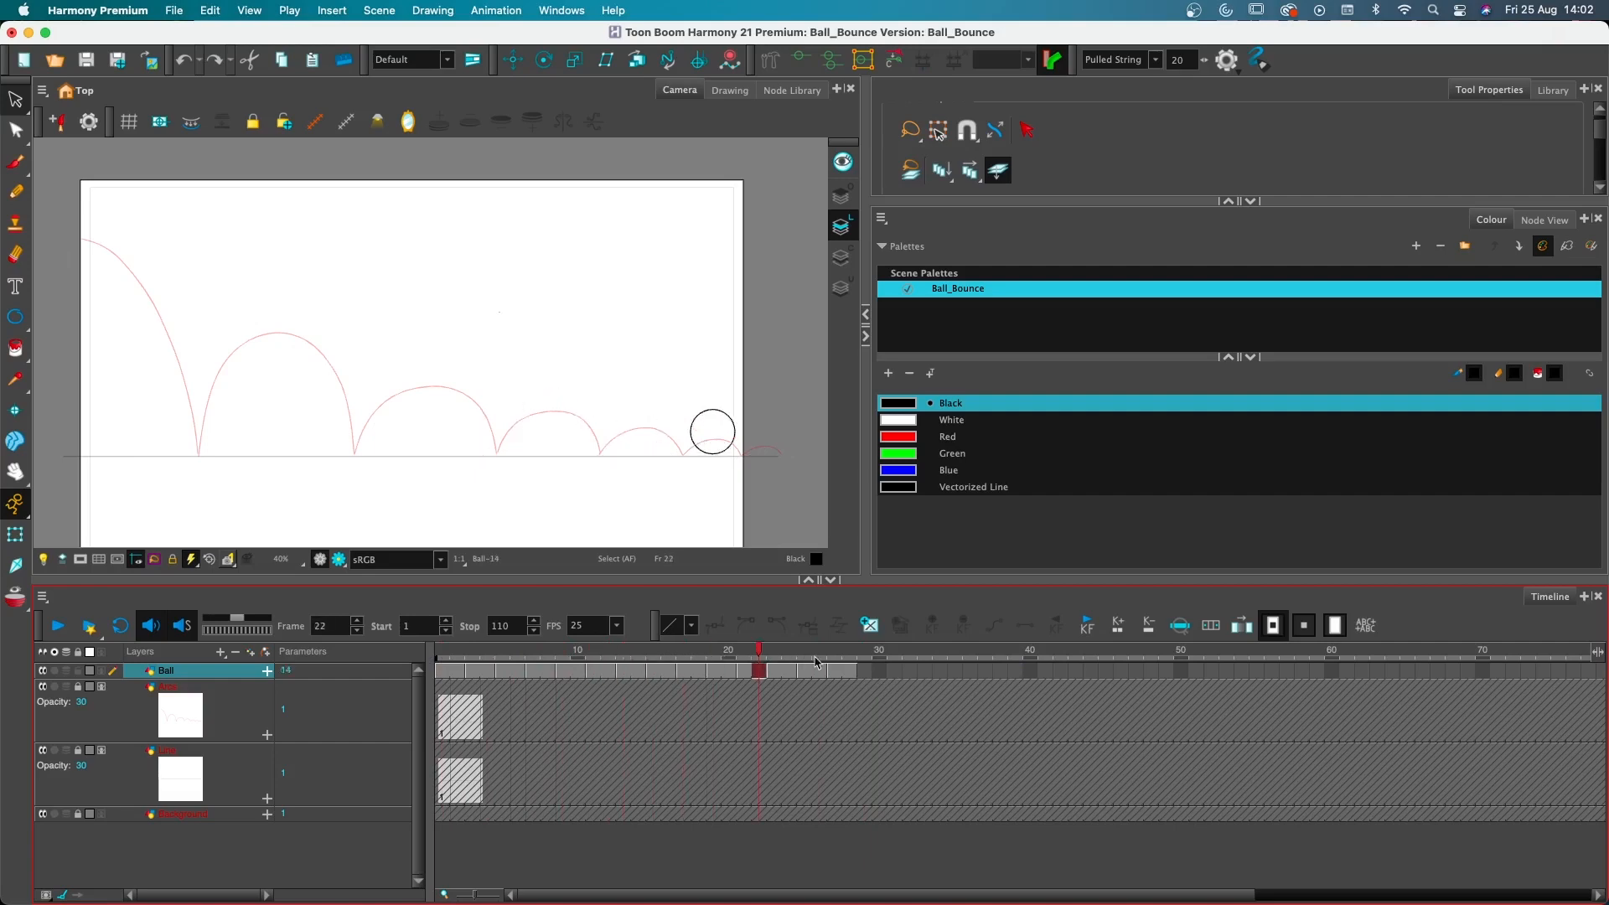
{"action": "left_click_drag", "start_coordinate": [815, 660], "coordinate": [441, 661]}
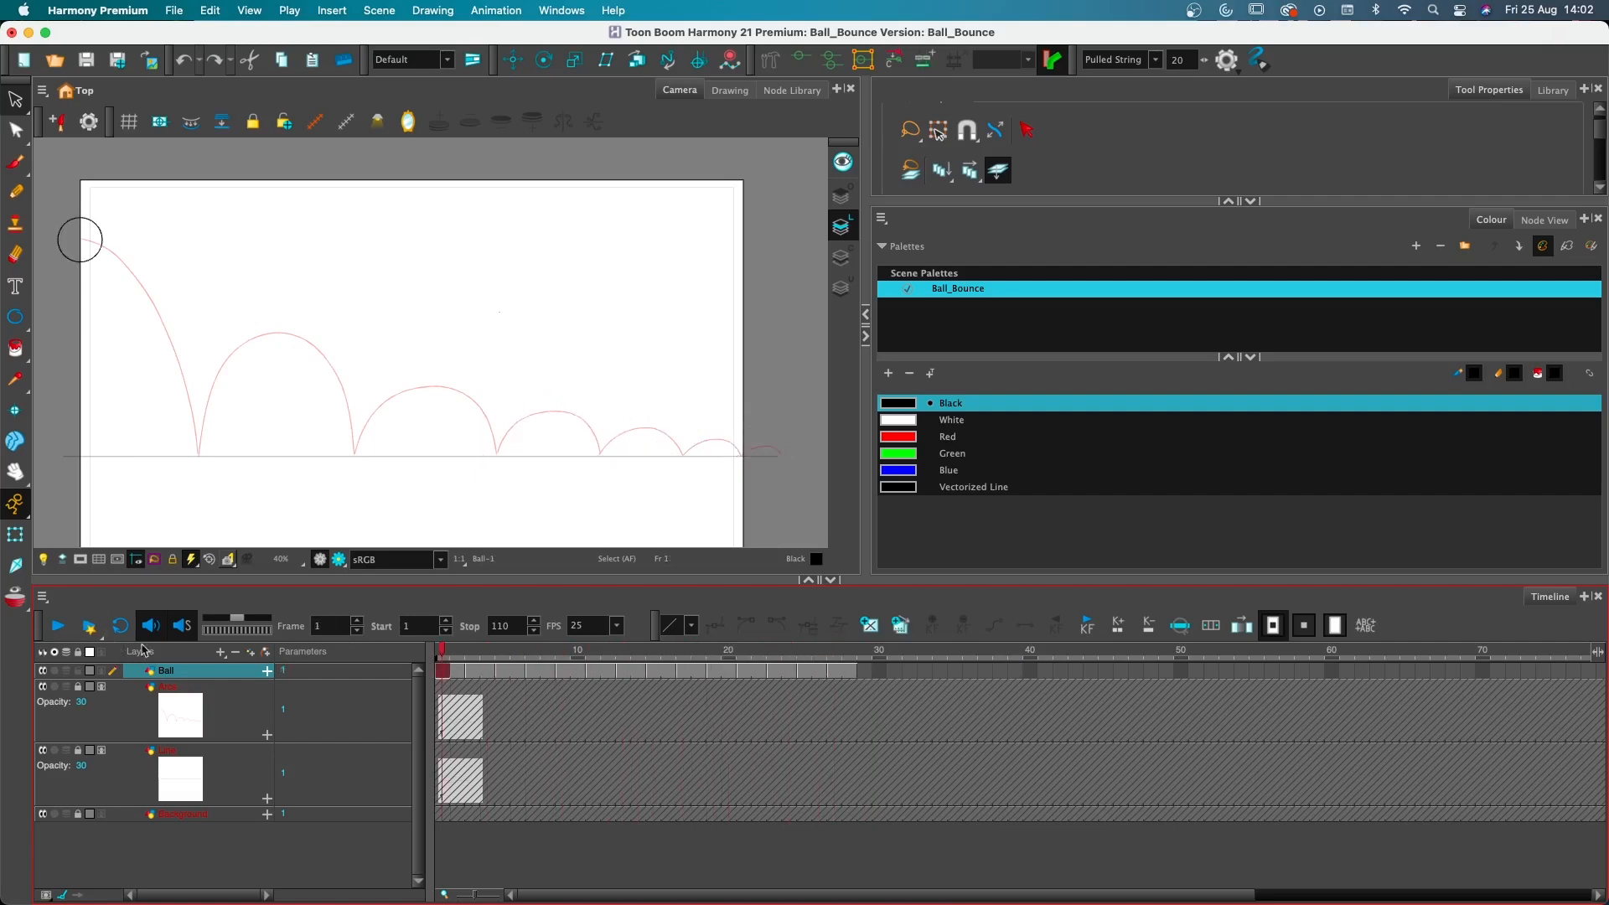
{"action": "left_click", "coordinate": [57, 627]}
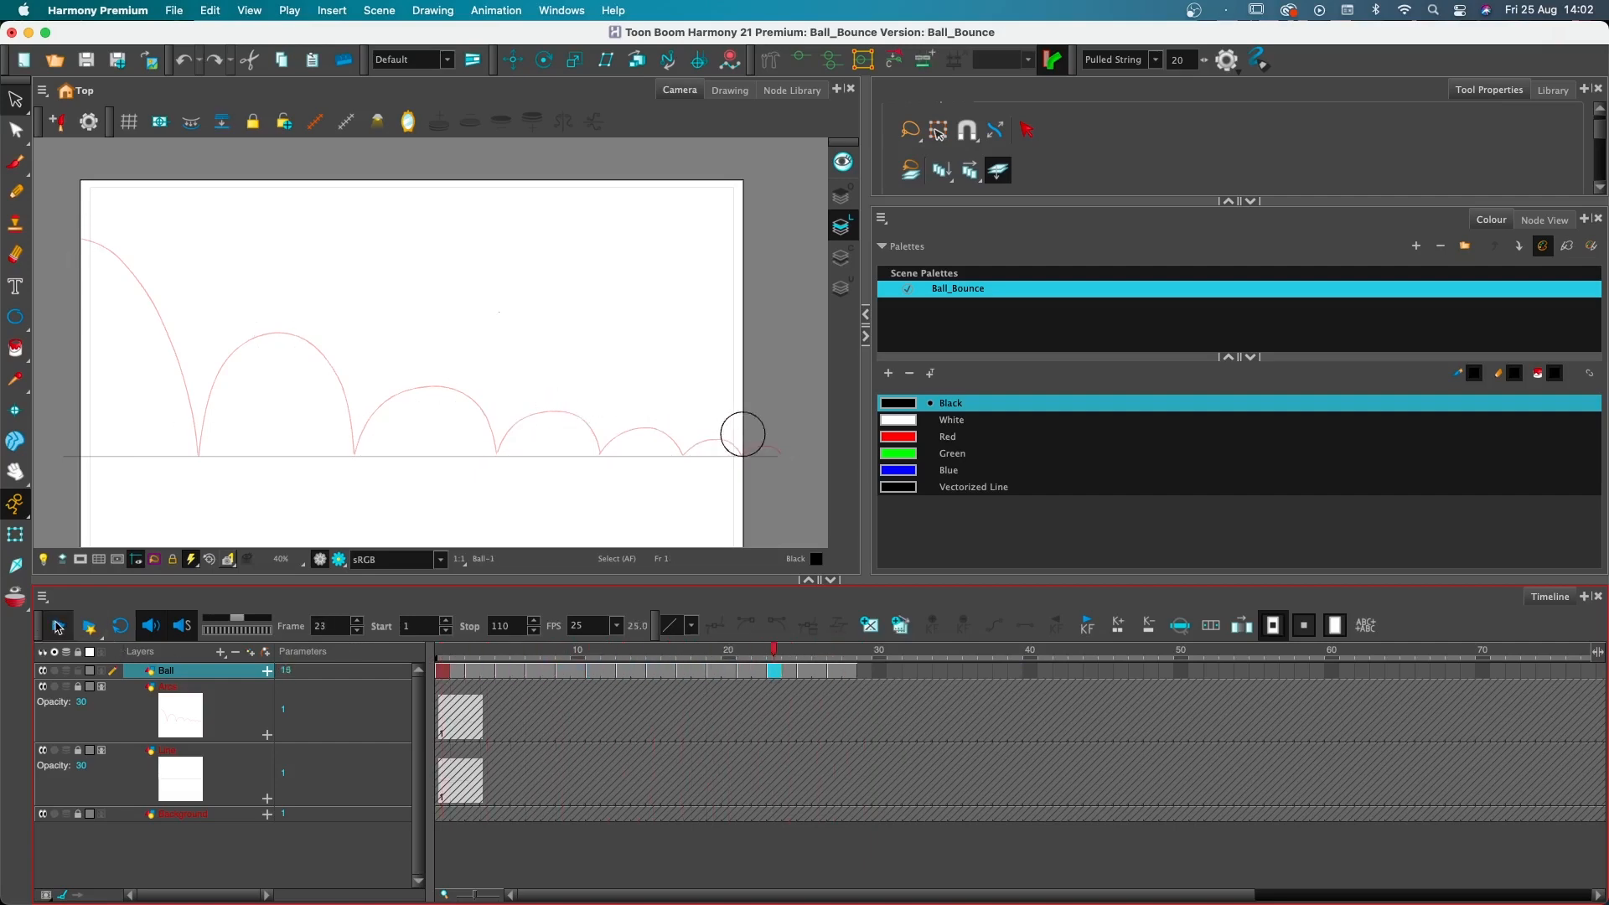
{"action": "left_click", "coordinate": [56, 628]}
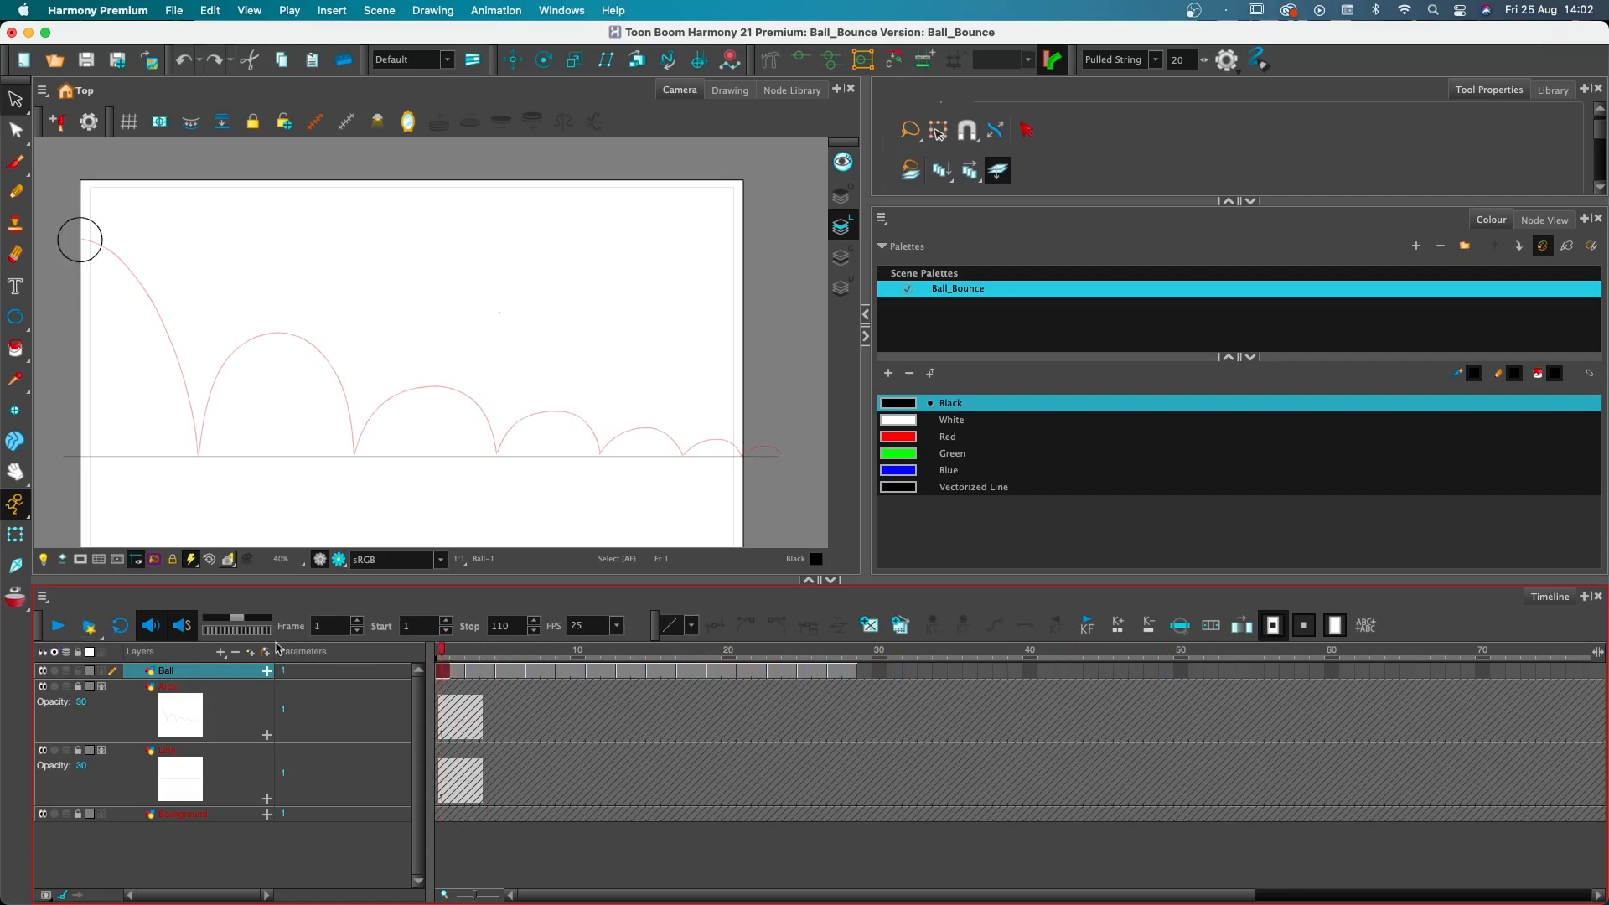
{"action": "left_click", "coordinate": [55, 627]}
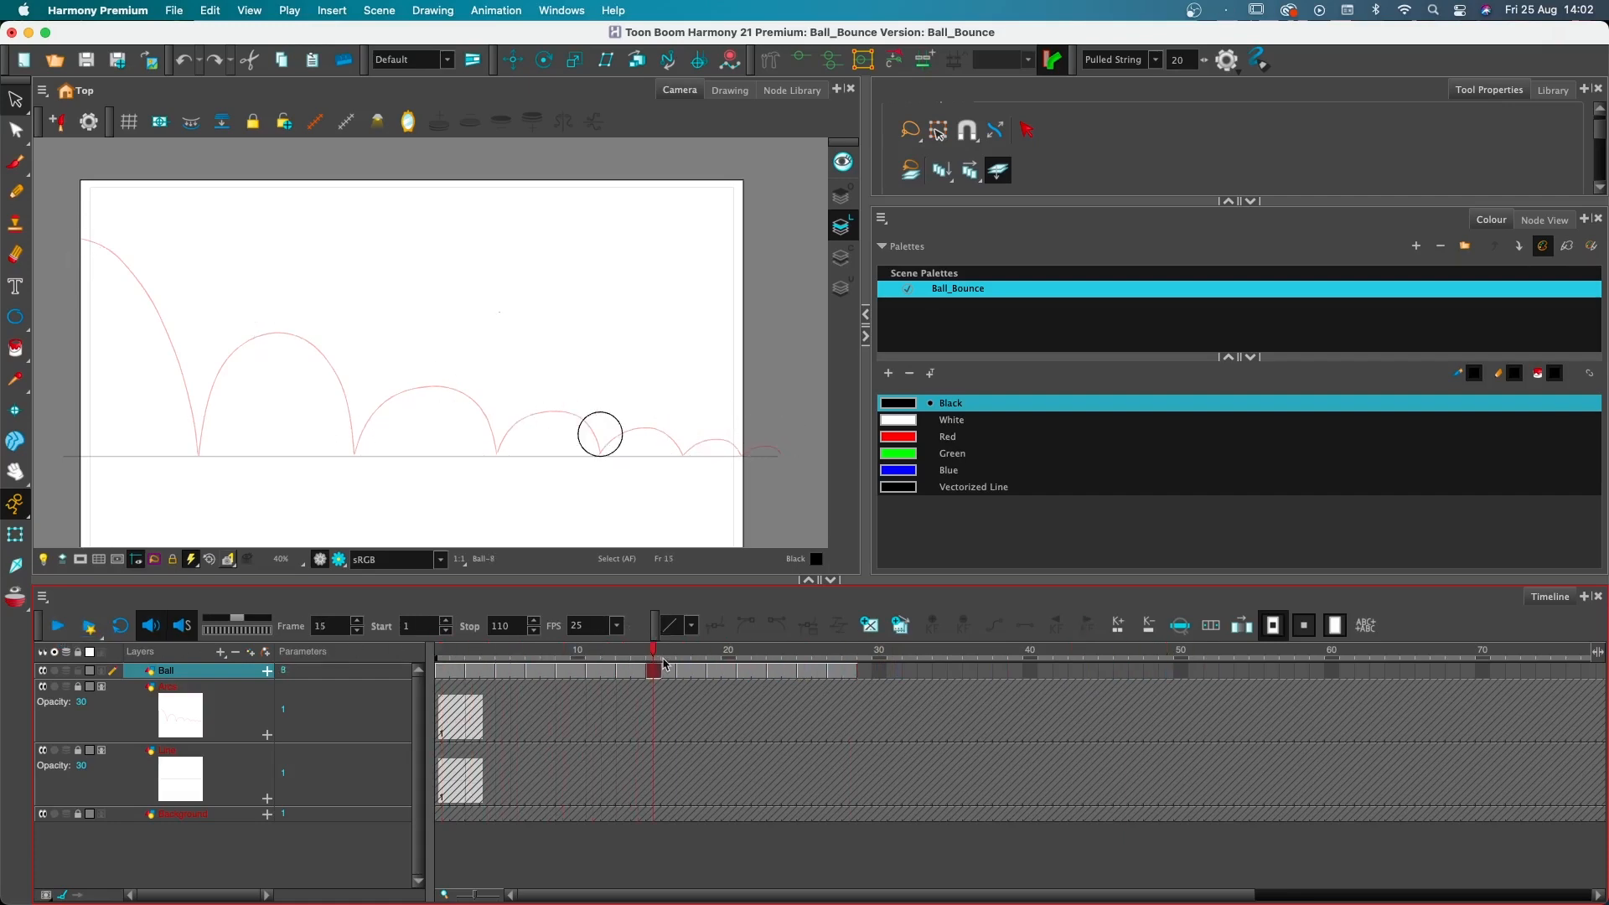
{"action": "left_click_drag", "start_coordinate": [664, 660], "coordinate": [437, 655]}
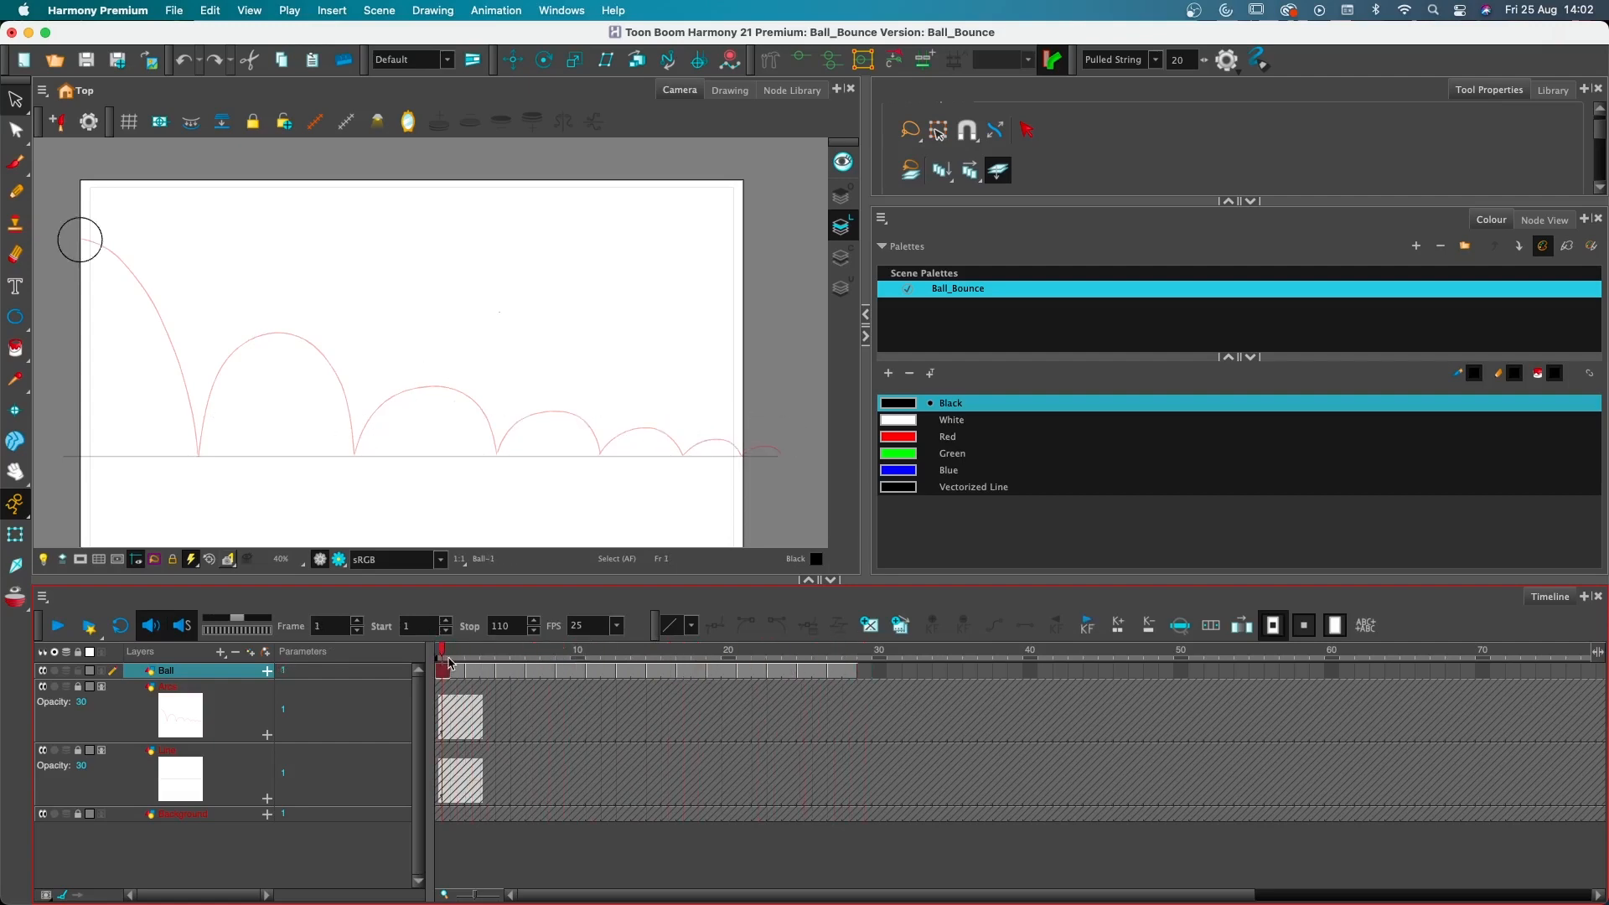
Move the Ball drawings from frame 3 onward two frames later and create an empty two-frame drawing at frame 3
{"action": "left_click", "coordinate": [474, 671]}
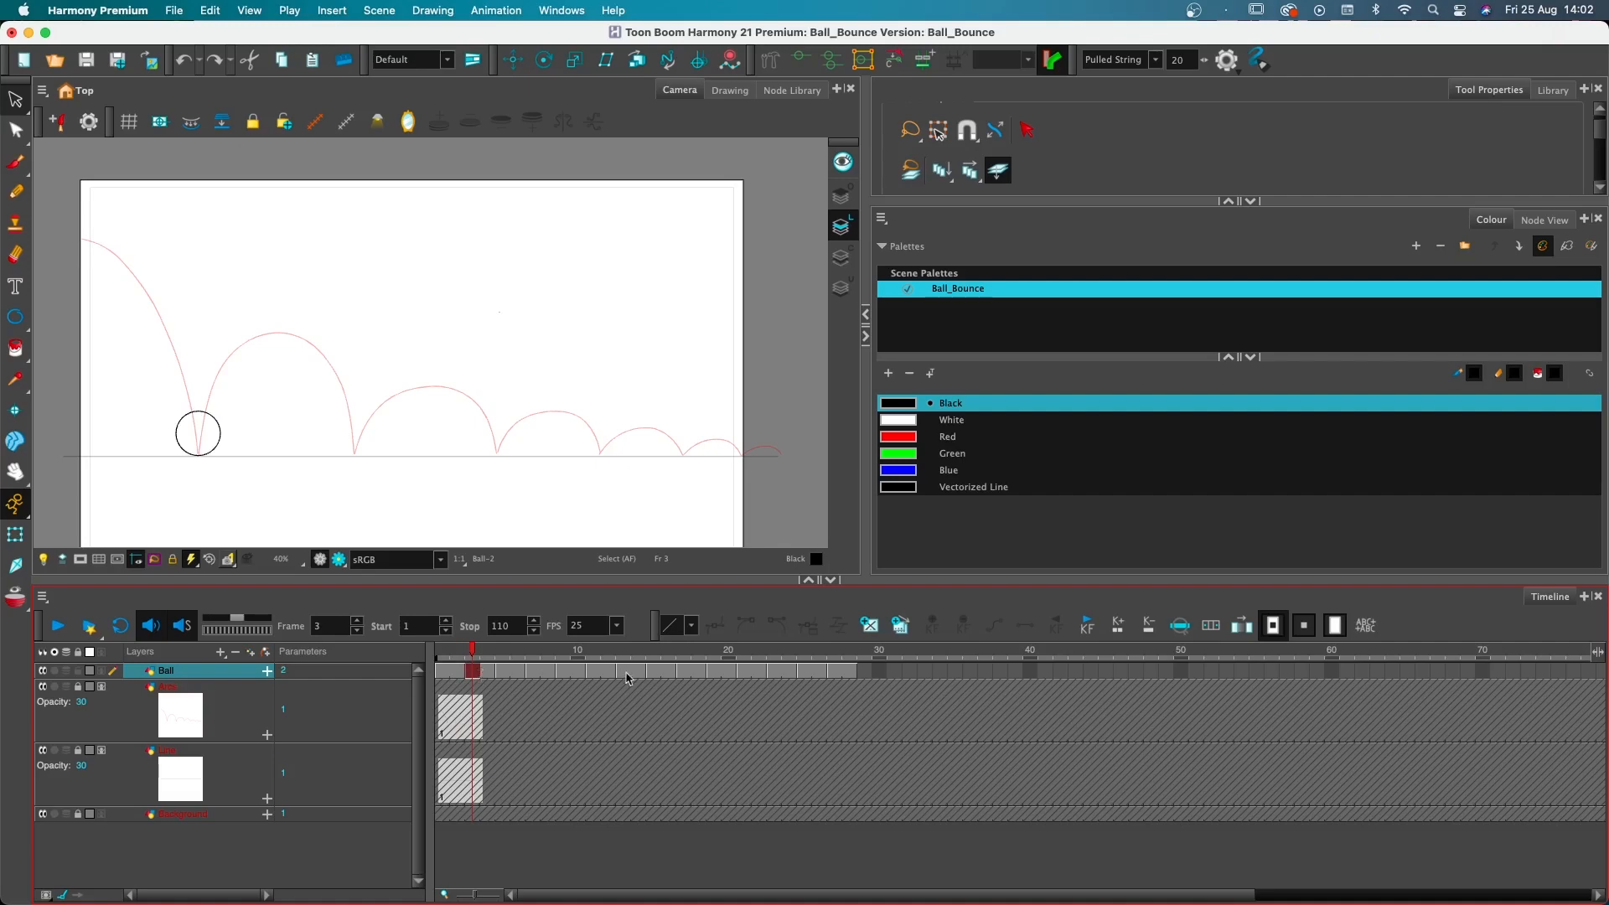
{"action": "left_click", "coordinate": [852, 671], "text": "shift"}
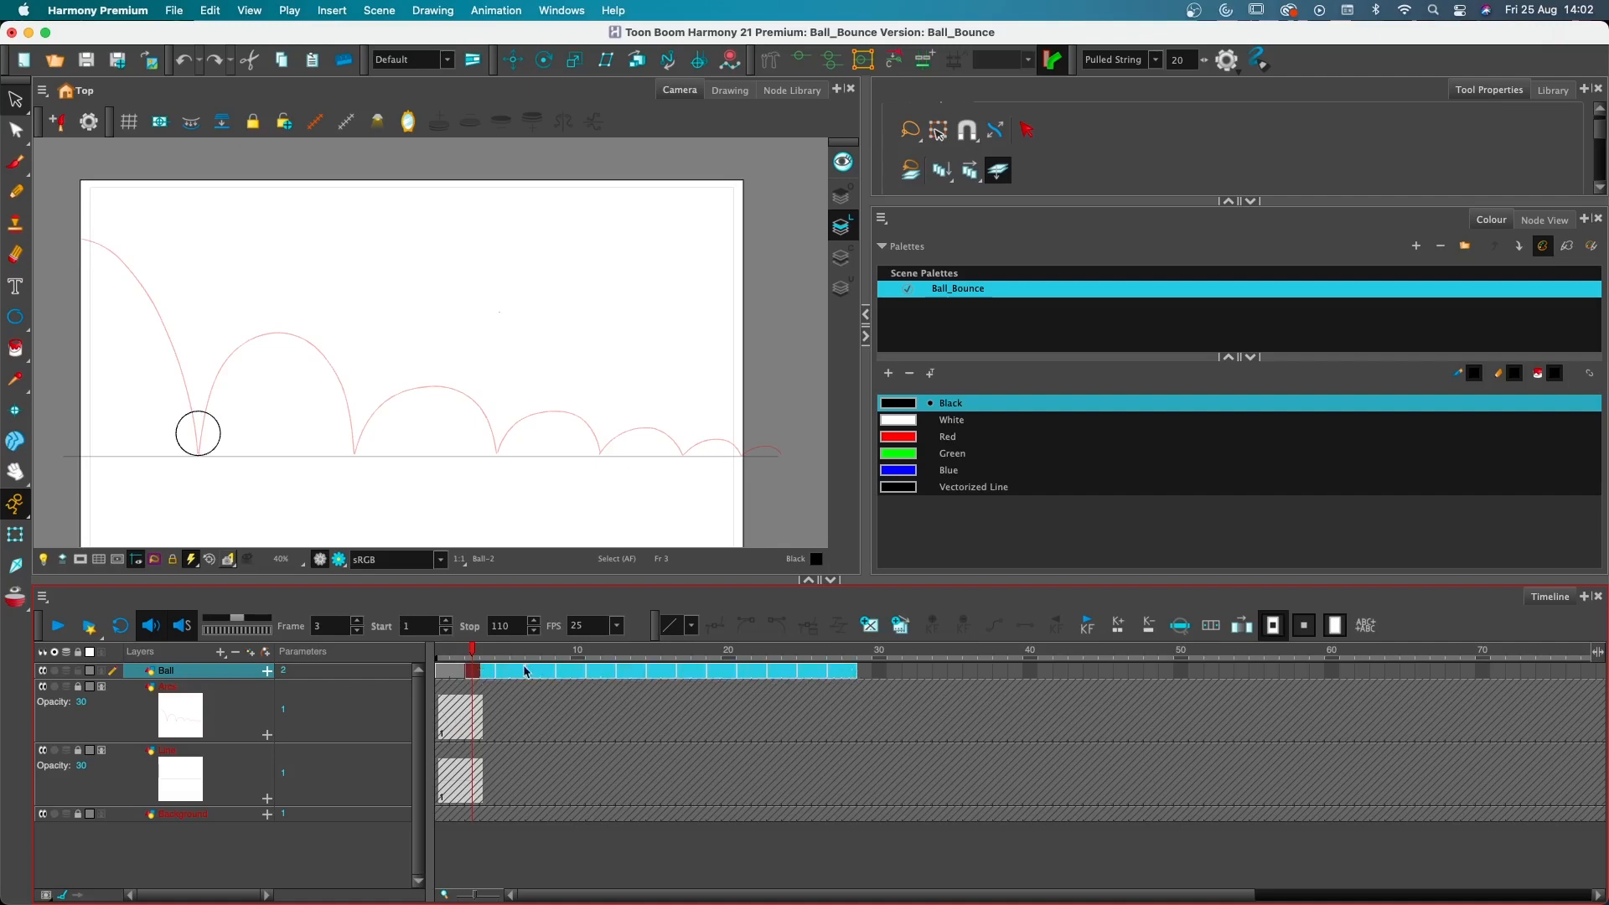
{"action": "left_click_drag", "start_coordinate": [509, 677], "coordinate": [537, 679]}
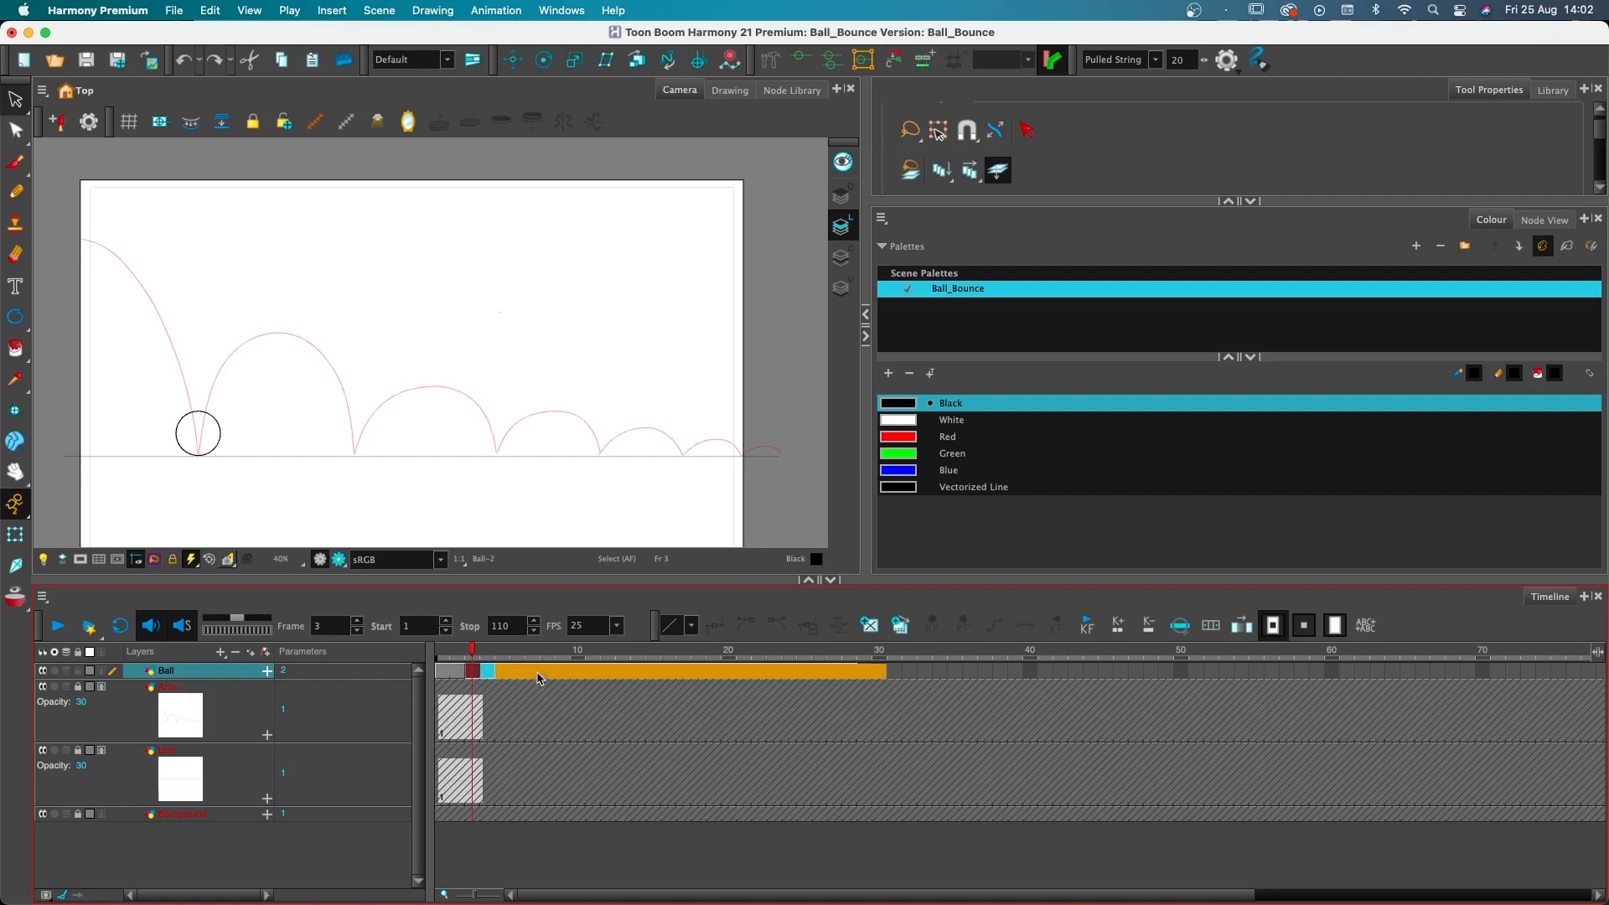
{"action": "left_click", "coordinate": [472, 675]}
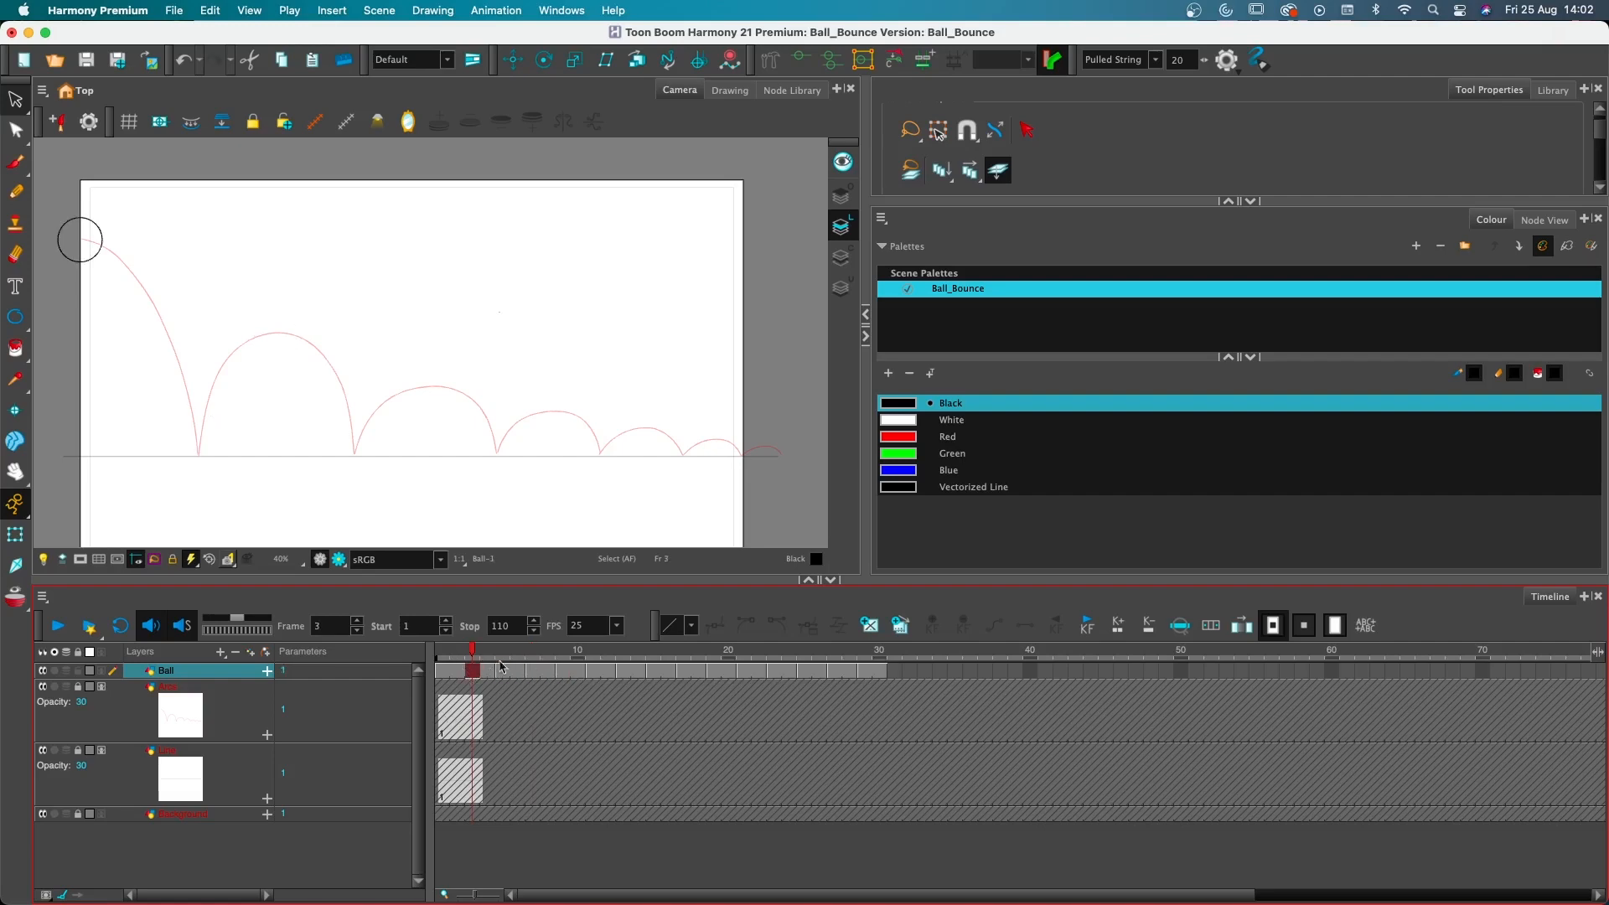
{"action": "left_click", "coordinate": [871, 626]}
{"action": "mouse_move", "coordinate": [503, 659]}
{"action": "left_mouse_down"}
{"action": "mouse_move", "coordinate": [517, 659]}
{"action": "mouse_move", "coordinate": [456, 659]}
{"action": "mouse_move", "coordinate": [508, 659]}
{"action": "mouse_move", "coordinate": [473, 659]}
{"action": "left_mouse_up"}
{"action": "left_click", "coordinate": [522, 685]}
{"action": "left_click", "coordinate": [475, 671]}
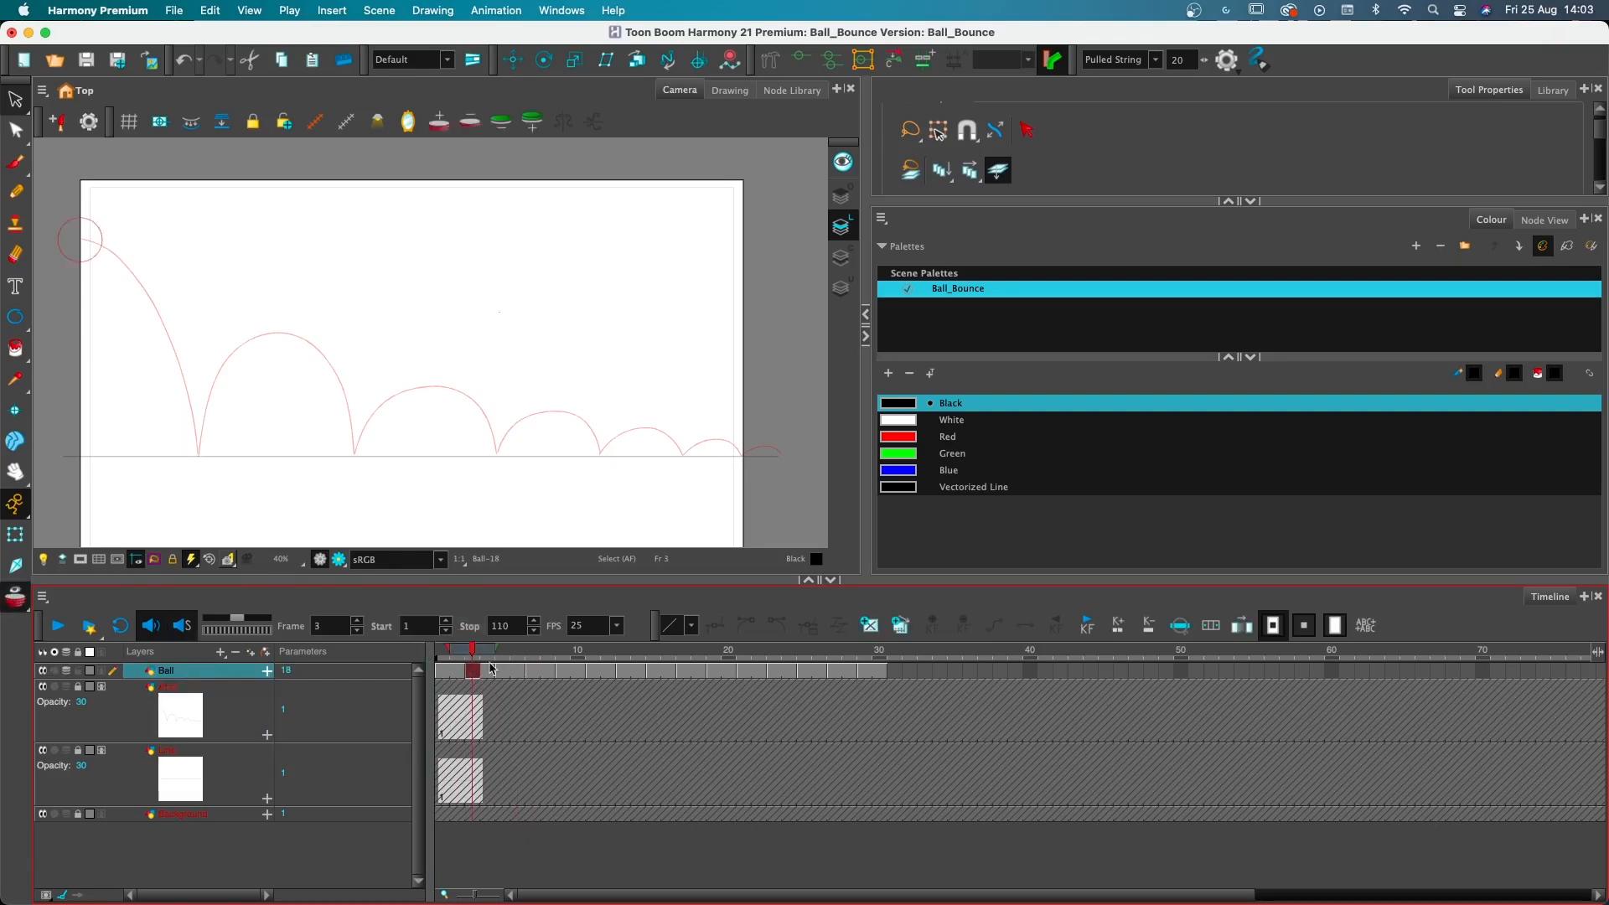
Extend the onion skin to the next contact drawing, paste the ball at frame 3 and place it midway down the first arc
{"action": "left_click_drag", "start_coordinate": [496, 648], "coordinate": [511, 648]}
{"action": "key", "text": "super+v"}
{"action": "left_click_drag", "start_coordinate": [98, 228], "coordinate": [186, 319]}
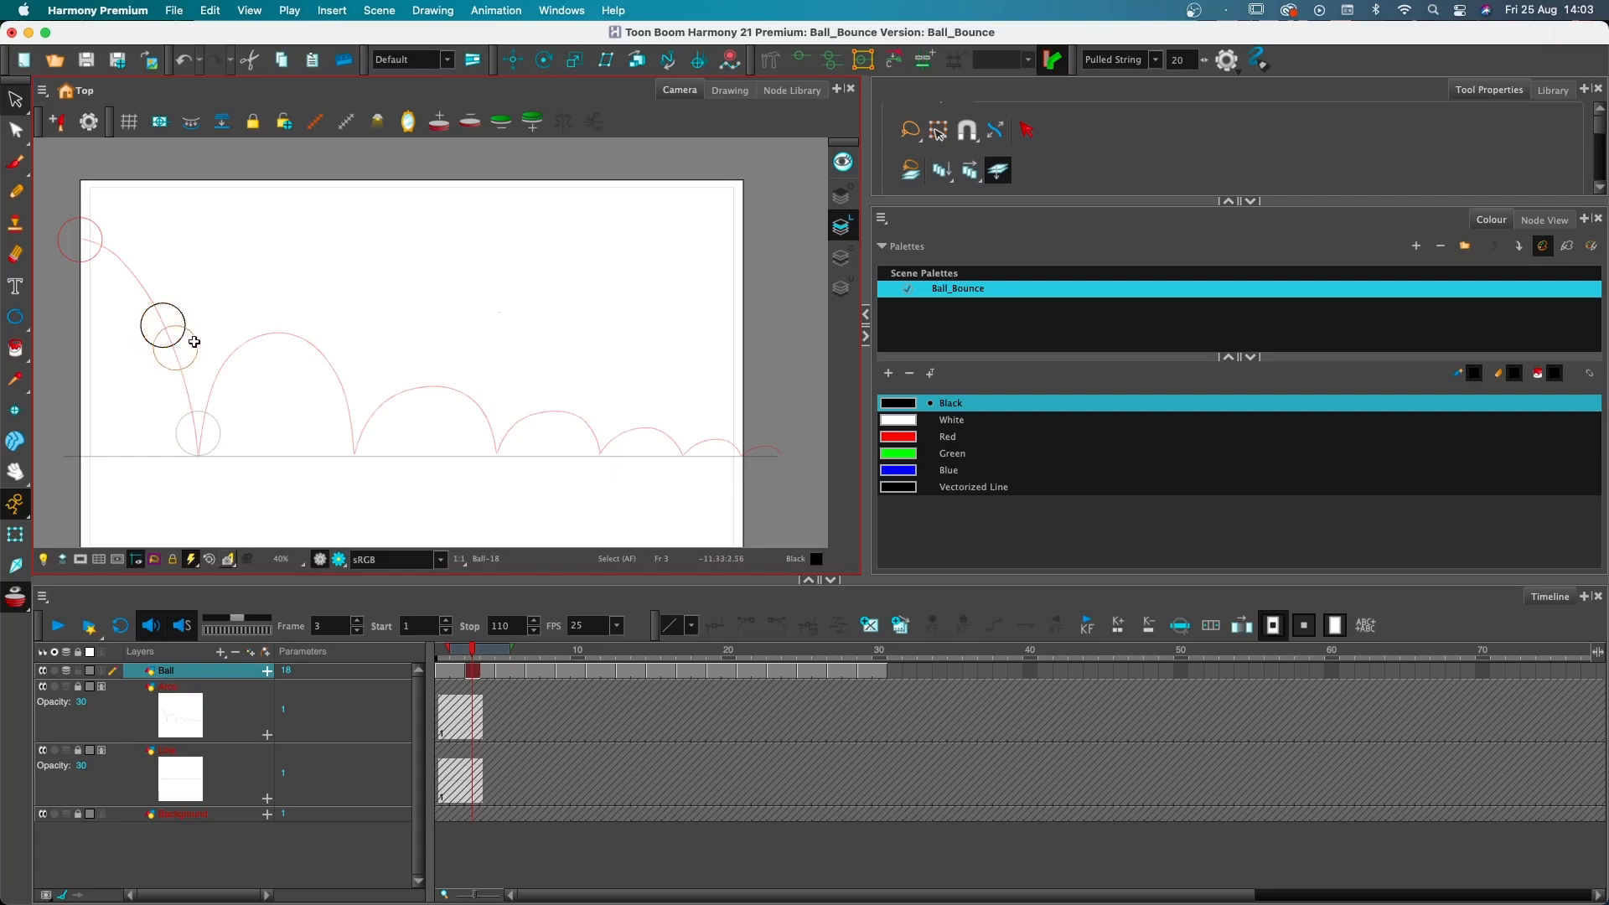
{"action": "mouse_move", "coordinate": [194, 341]}
{"action": "left_mouse_down"}
{"action": "mouse_move", "coordinate": [187, 319]}
{"action": "mouse_move", "coordinate": [193, 356]}
{"action": "left_mouse_up"}
{"action": "left_click", "coordinate": [181, 319]}
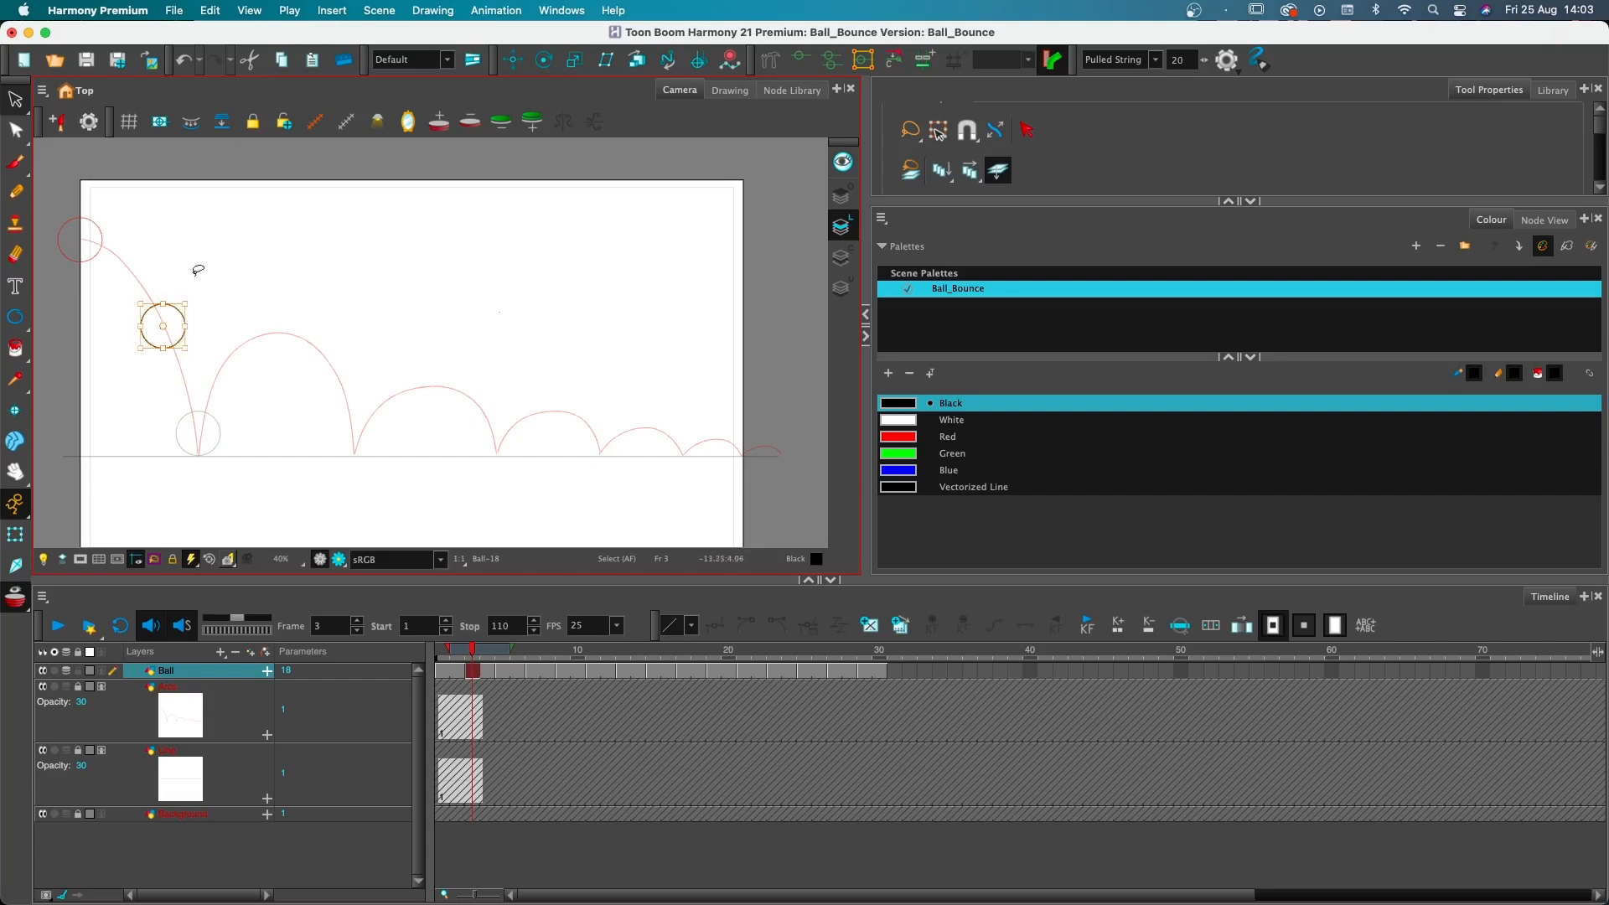
{"action": "left_click", "coordinate": [232, 281]}
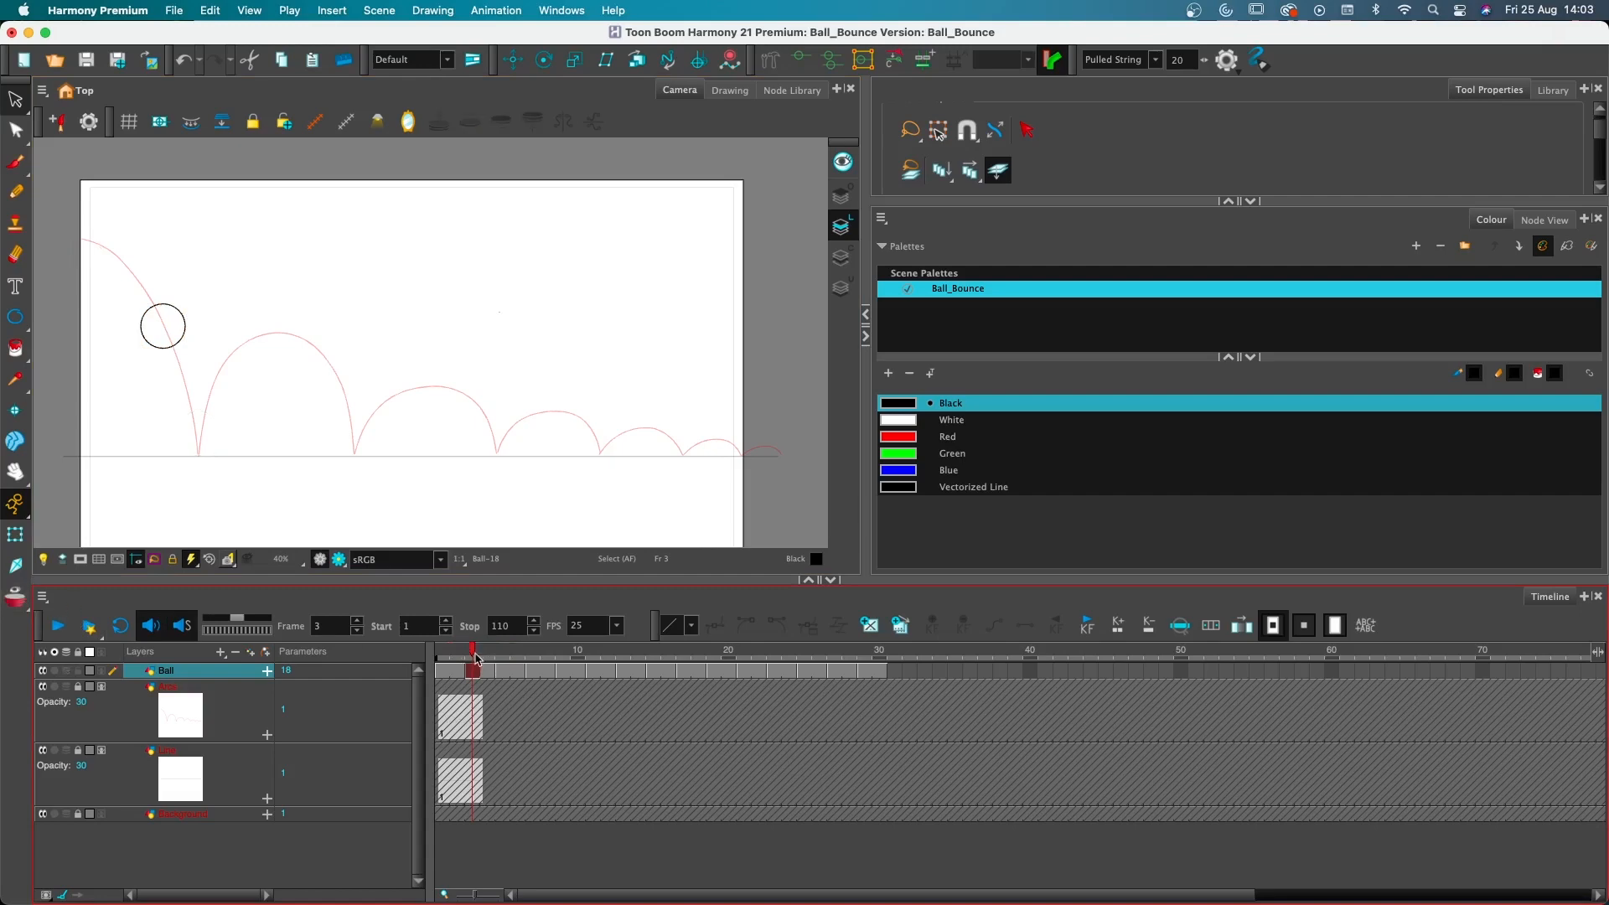
Examine the ball's positions between frames 1 and 7, comparing the start, first ground contact and second arc's peak
{"action": "left_click", "coordinate": [446, 656]}
{"action": "mouse_move", "coordinate": [447, 658]}
{"action": "left_mouse_down"}
{"action": "mouse_move", "coordinate": [510, 658]}
{"action": "mouse_move", "coordinate": [440, 662]}
{"action": "mouse_move", "coordinate": [493, 664]}
{"action": "mouse_move", "coordinate": [458, 663]}
{"action": "left_mouse_up"}
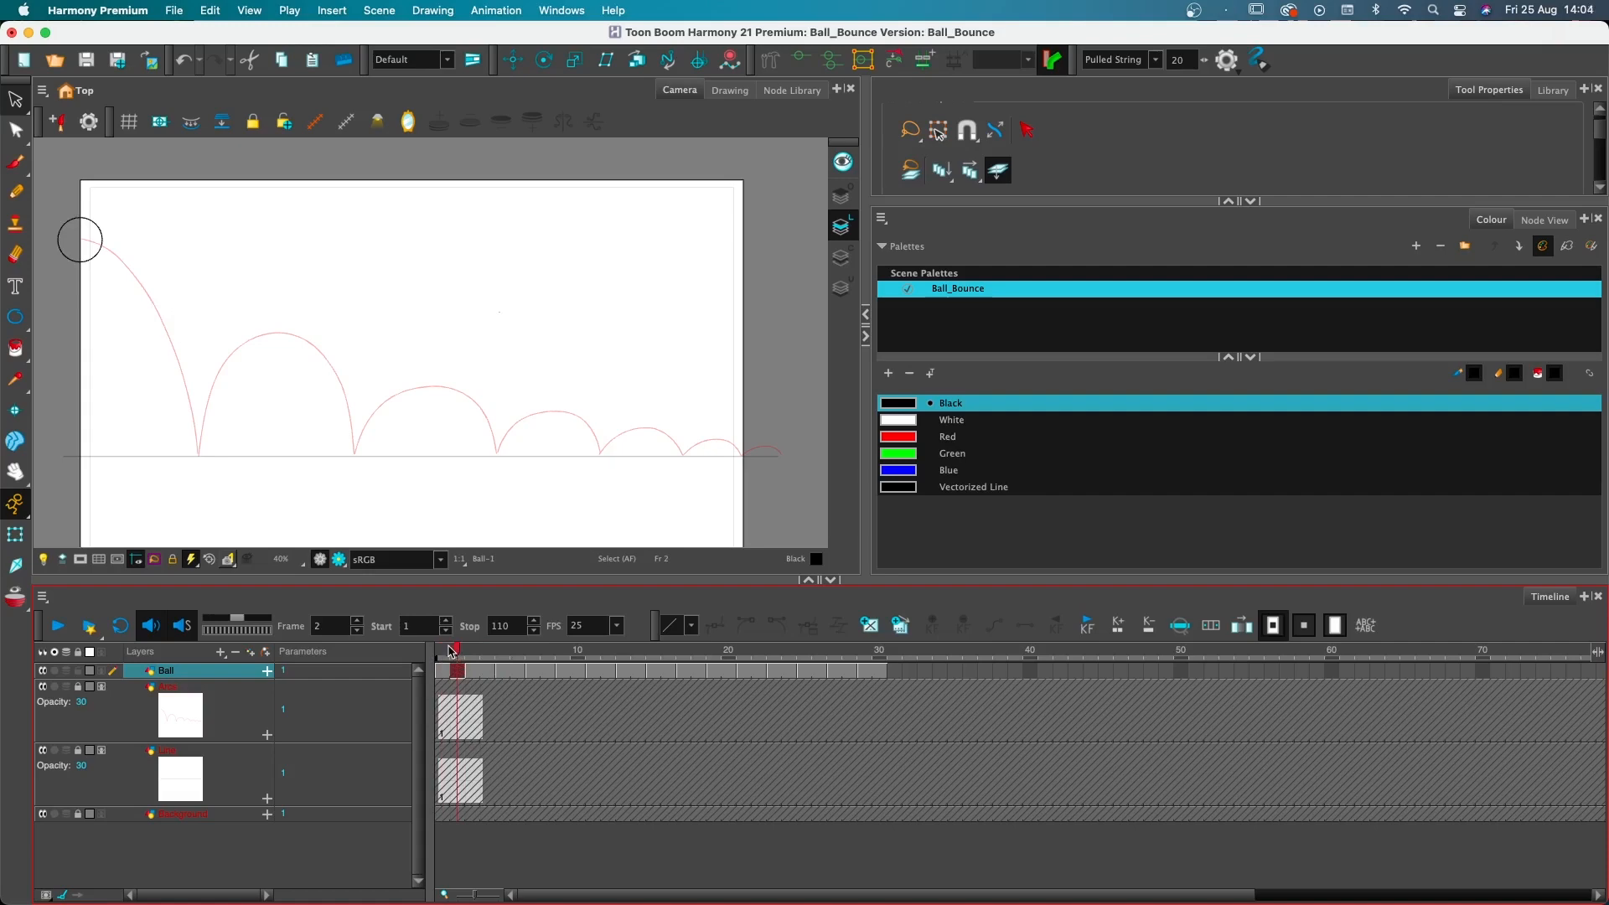
{"action": "mouse_move", "coordinate": [451, 652]}
{"action": "left_mouse_down"}
{"action": "mouse_move", "coordinate": [515, 653]}
{"action": "mouse_move", "coordinate": [440, 655]}
{"action": "left_mouse_up"}
{"action": "mouse_move", "coordinate": [85, 193]}
{"action": "left_mouse_down"}
{"action": "mouse_move", "coordinate": [33, 220]}
{"action": "mouse_move", "coordinate": [137, 272]}
{"action": "mouse_move", "coordinate": [67, 166]}
{"action": "left_mouse_up"}
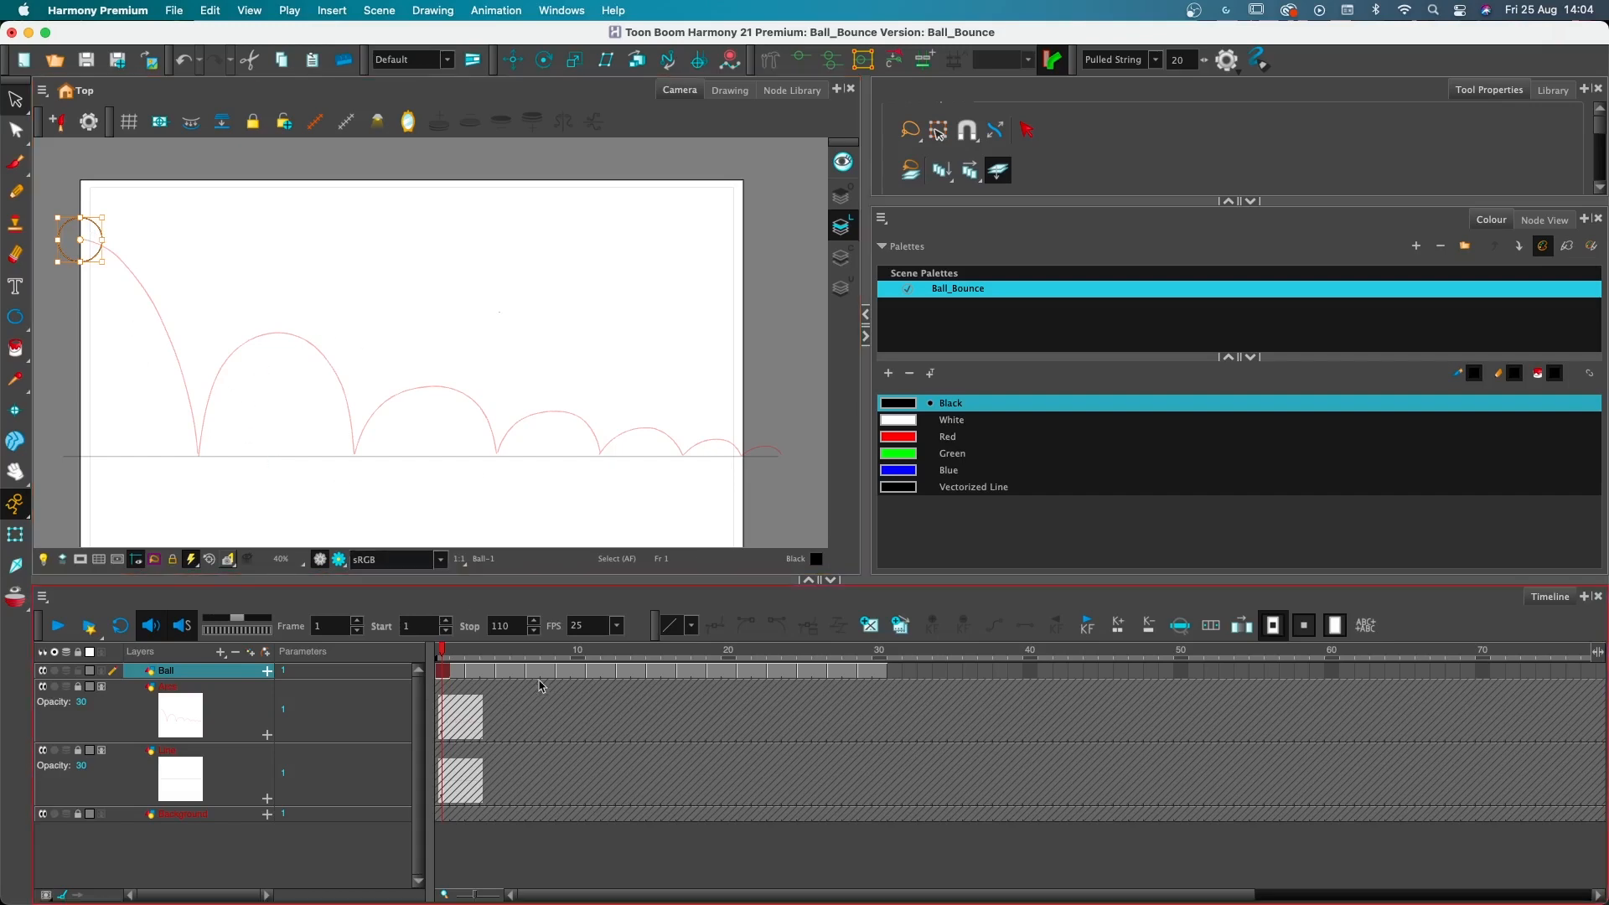
{"action": "mouse_move", "coordinate": [446, 652]}
{"action": "left_mouse_down"}
{"action": "mouse_move", "coordinate": [469, 653]}
{"action": "mouse_move", "coordinate": [431, 652]}
{"action": "left_mouse_up"}
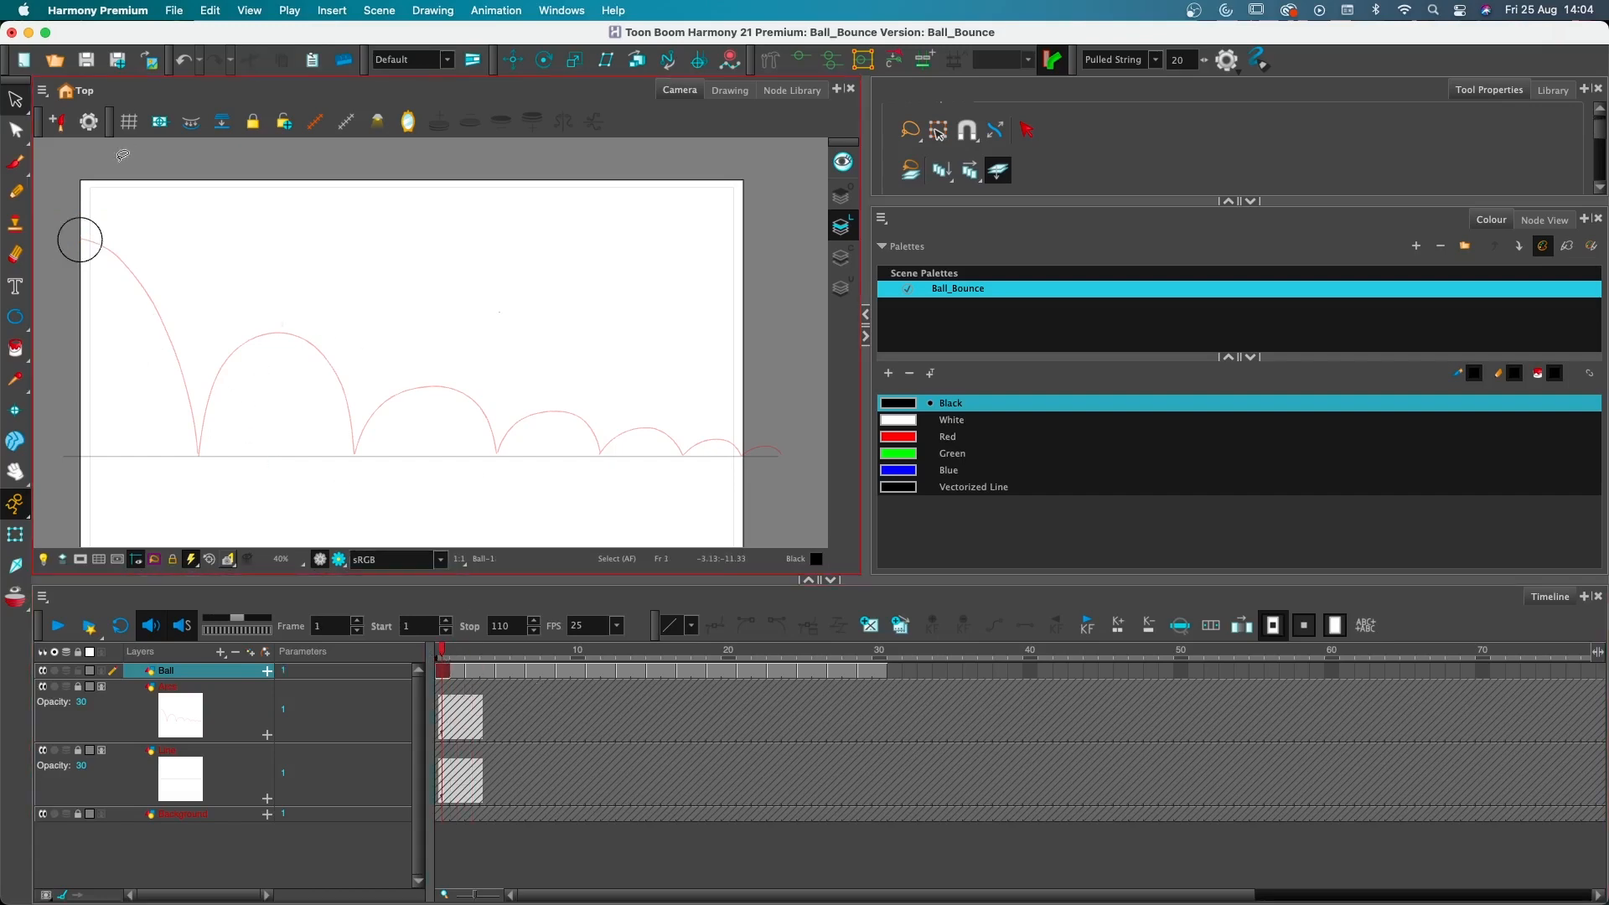
{"action": "mouse_move", "coordinate": [101, 196]}
{"action": "left_mouse_down"}
{"action": "mouse_move", "coordinate": [34, 235]}
{"action": "mouse_move", "coordinate": [128, 310]}
{"action": "mouse_move", "coordinate": [138, 215]}
{"action": "mouse_move", "coordinate": [102, 198]}
{"action": "left_mouse_up"}
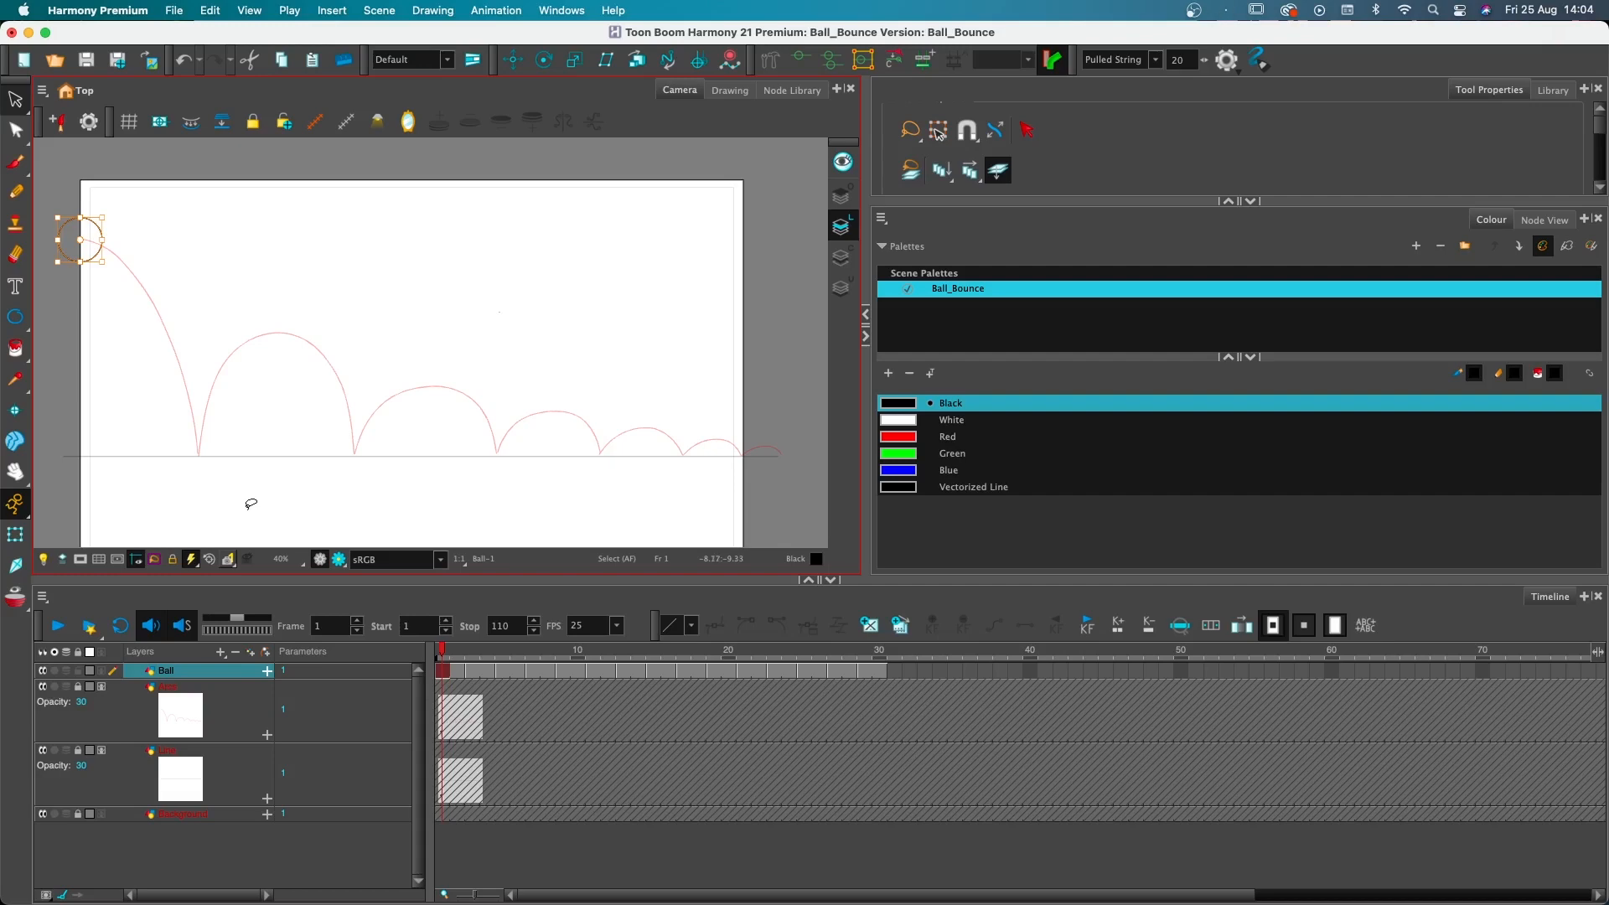
{"action": "left_click_drag", "start_coordinate": [443, 653], "coordinate": [517, 655]}
{"action": "left_click", "coordinate": [220, 424]}
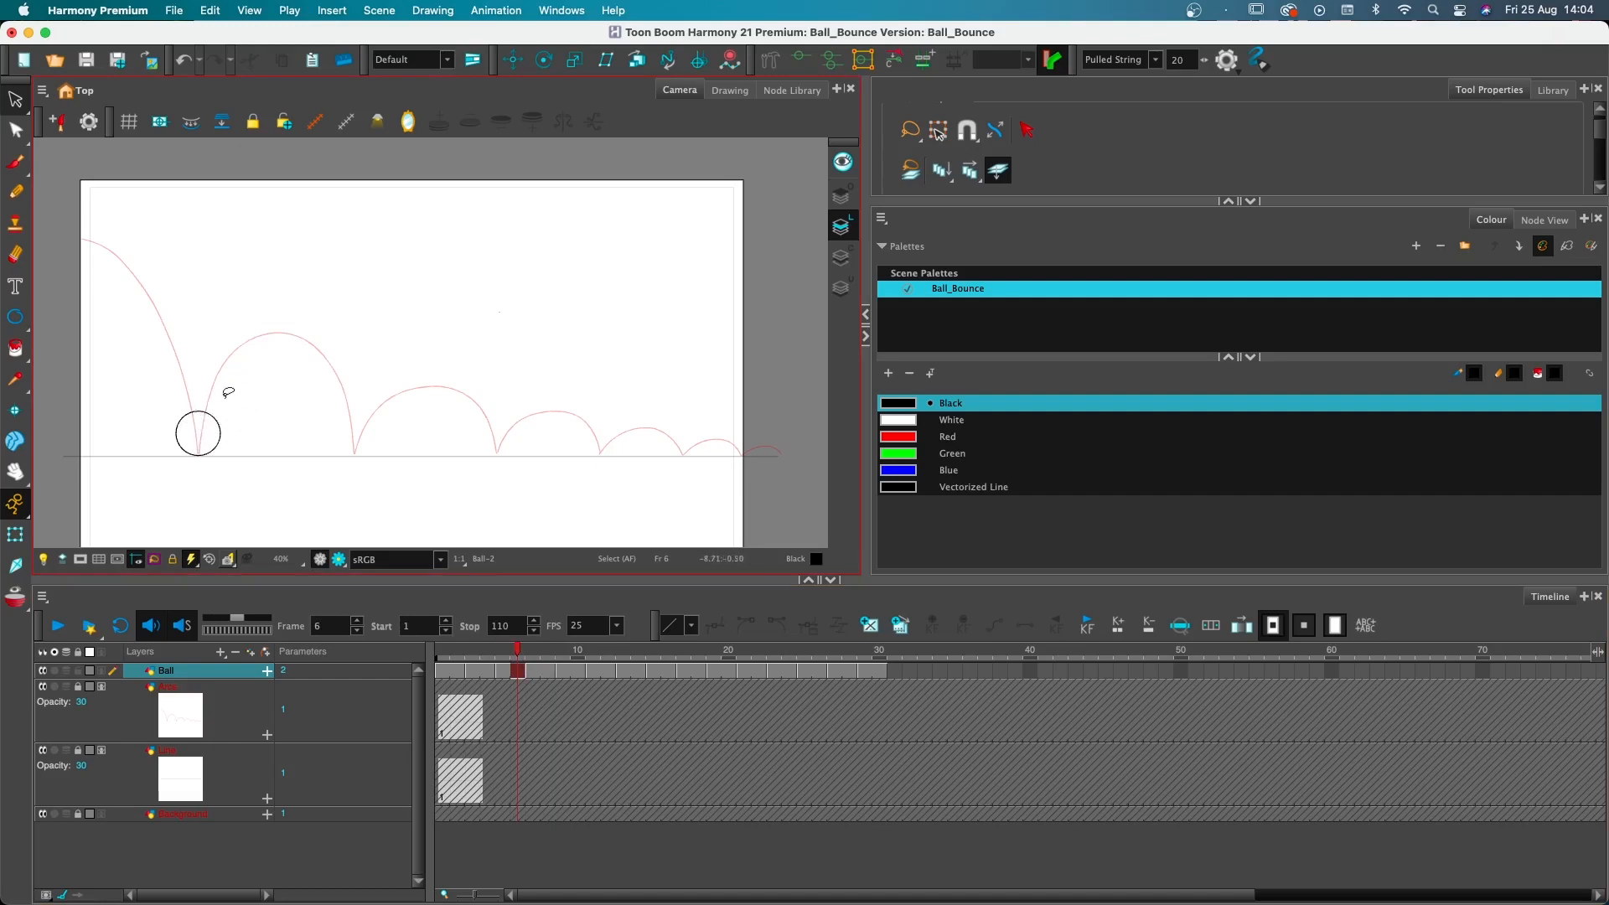
{"action": "left_click_drag", "start_coordinate": [521, 656], "coordinate": [534, 657]}
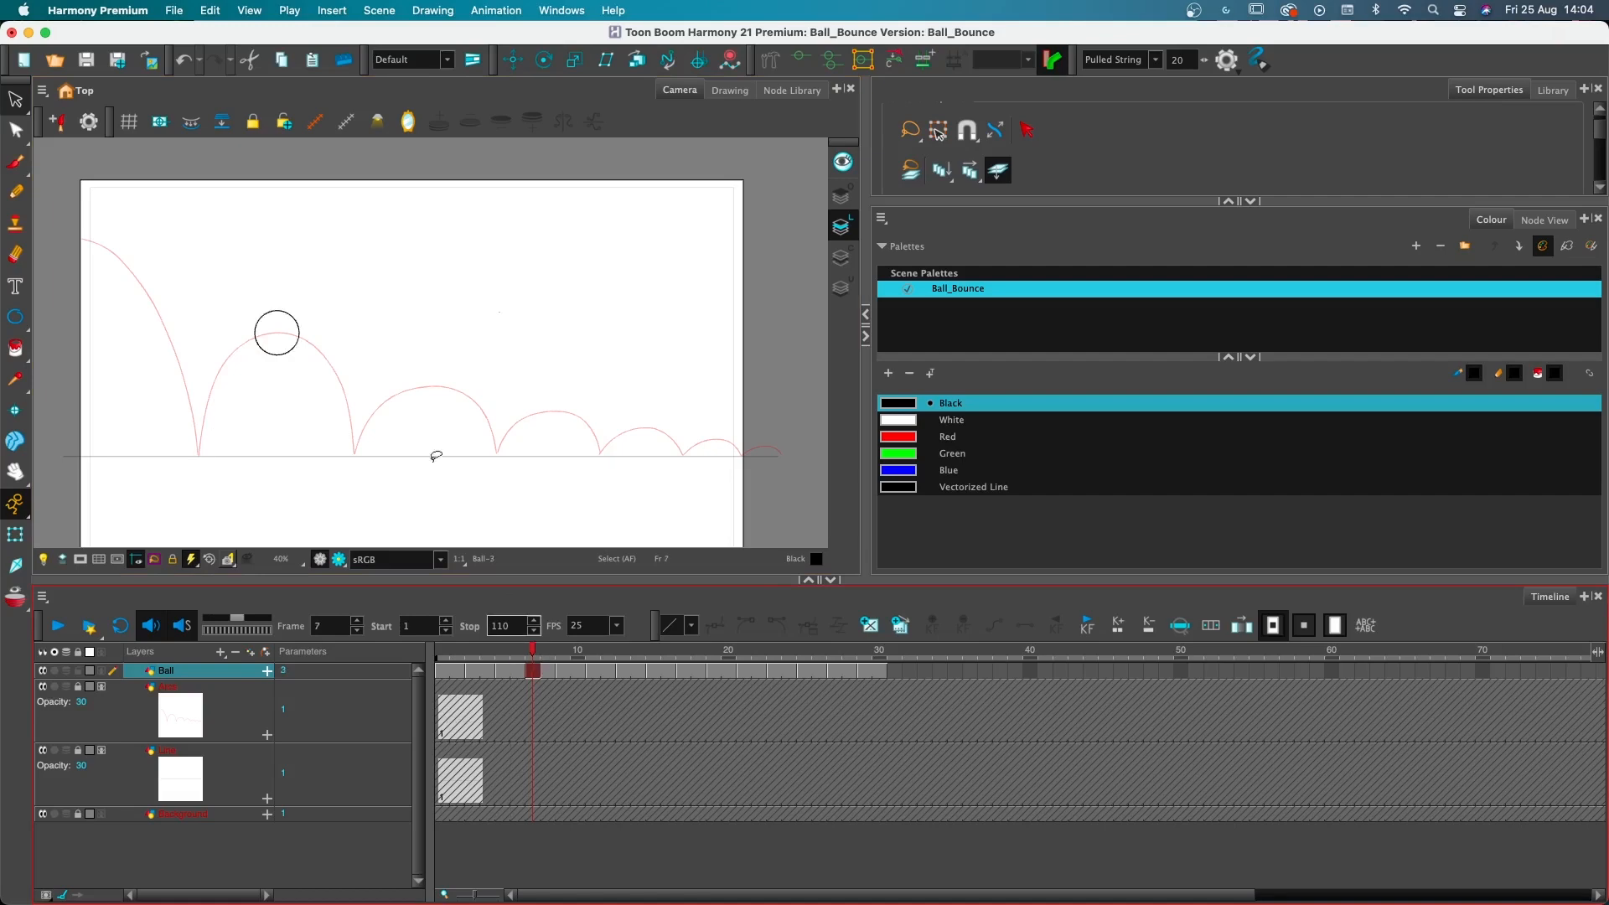
{"action": "mouse_move", "coordinate": [285, 295]}
{"action": "left_mouse_down"}
{"action": "mouse_move", "coordinate": [262, 374]}
{"action": "mouse_move", "coordinate": [244, 259]}
{"action": "mouse_move", "coordinate": [269, 289]}
{"action": "left_mouse_up"}
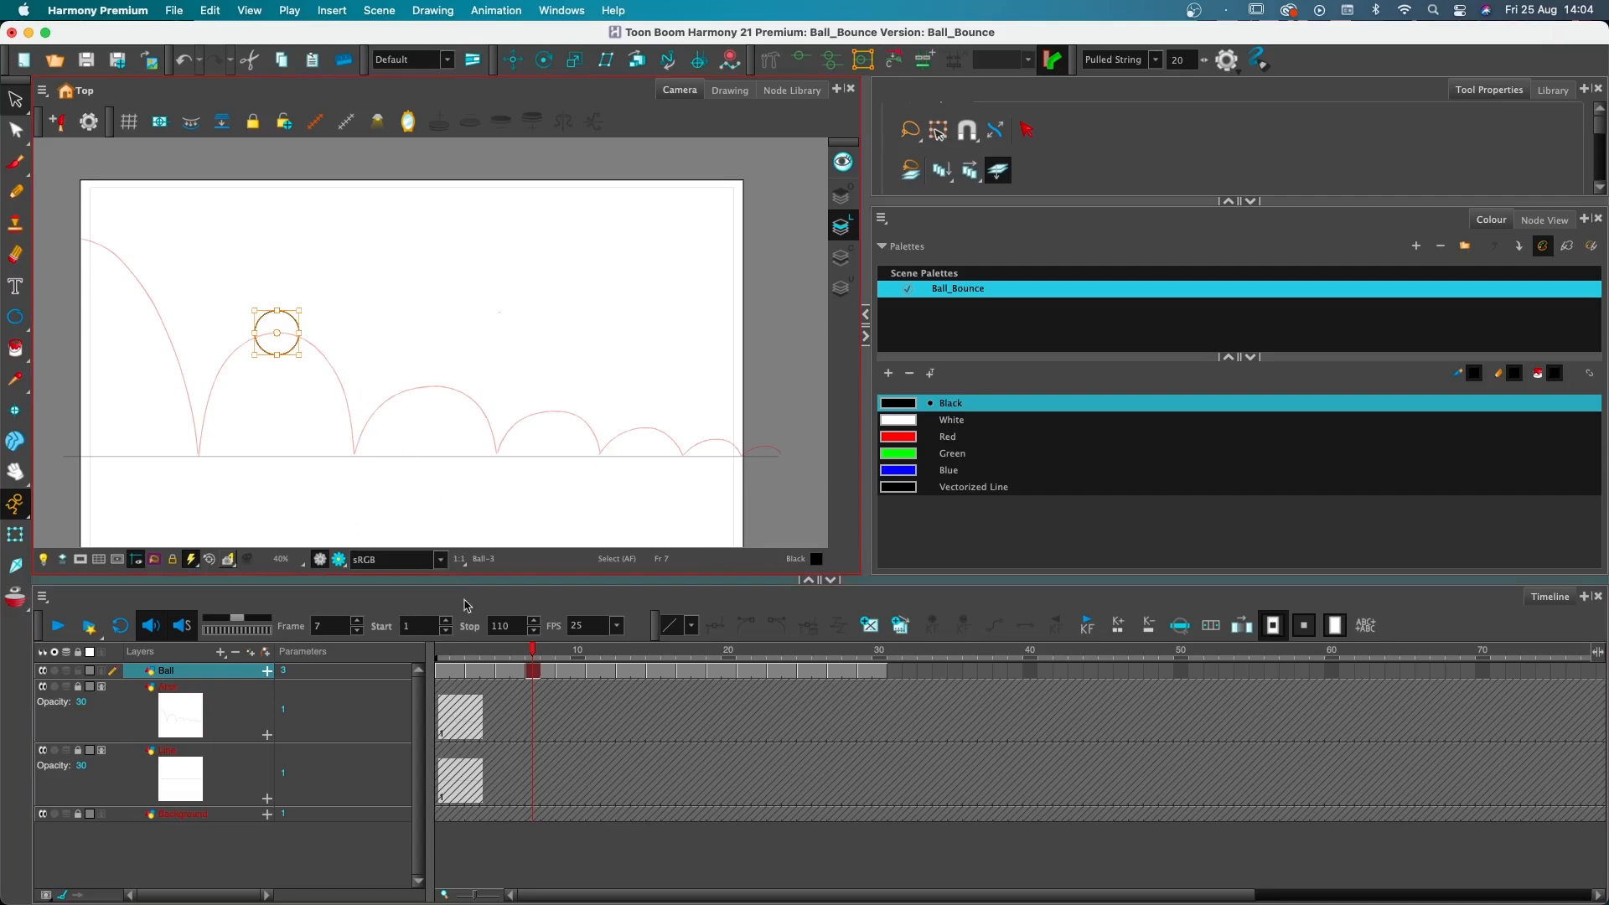
{"action": "left_click_drag", "start_coordinate": [493, 654], "coordinate": [376, 642]}
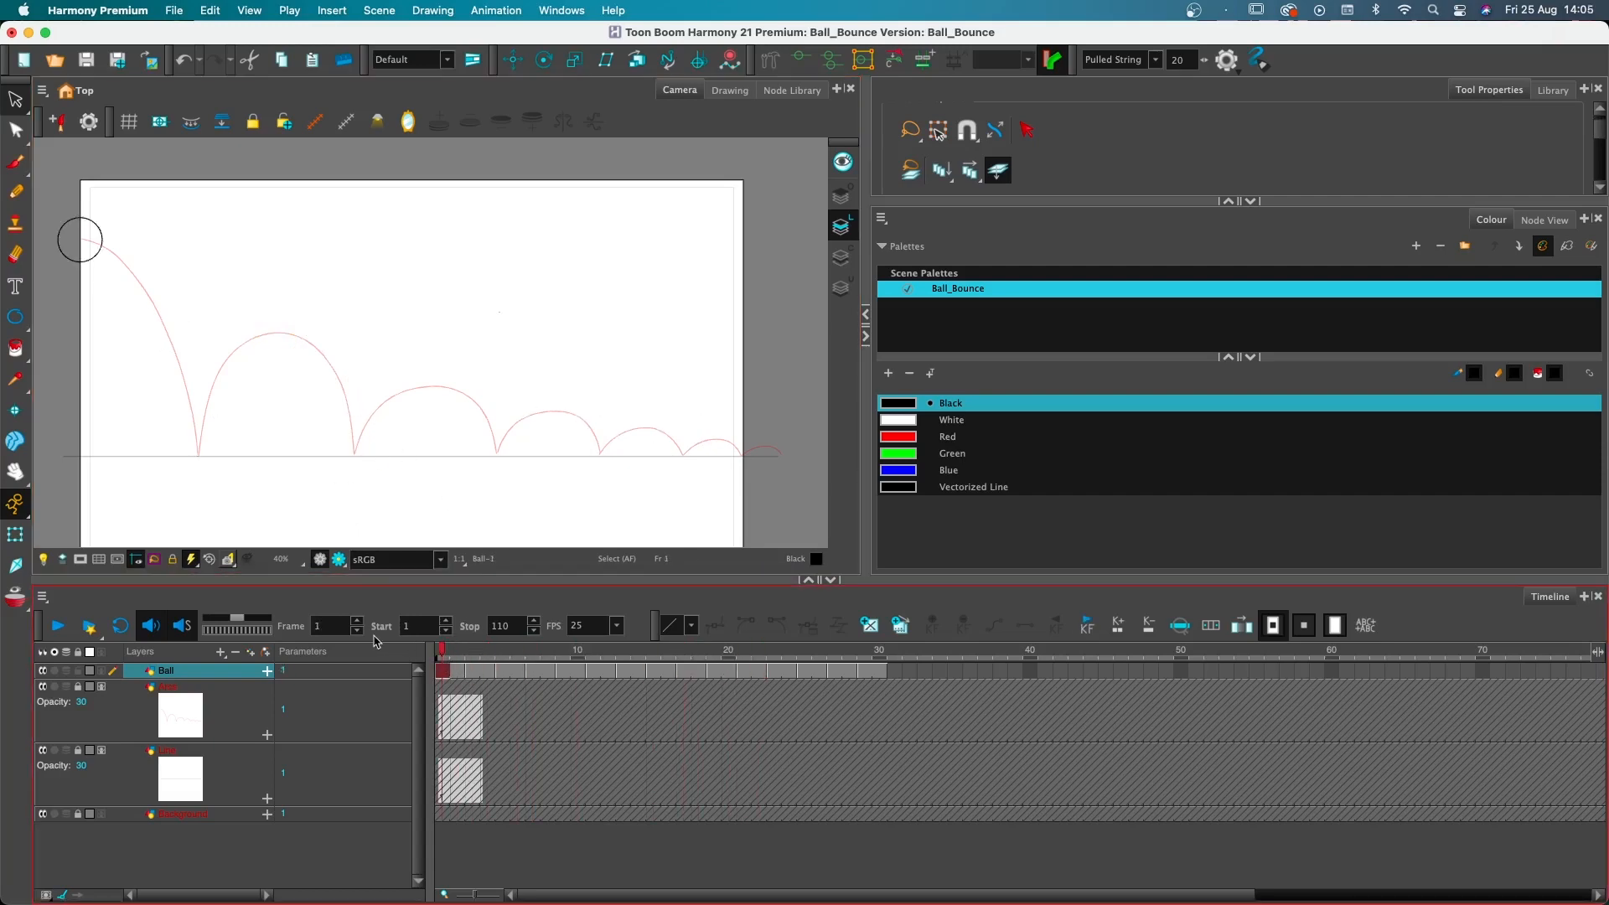
Shift all Ball drawings from frame 3 onward by two frames and insert a blank drawing at frame 3 before the midway ball
{"action": "left_click", "coordinate": [473, 669]}
{"action": "left_click_drag", "start_coordinate": [473, 657], "coordinate": [462, 652]}
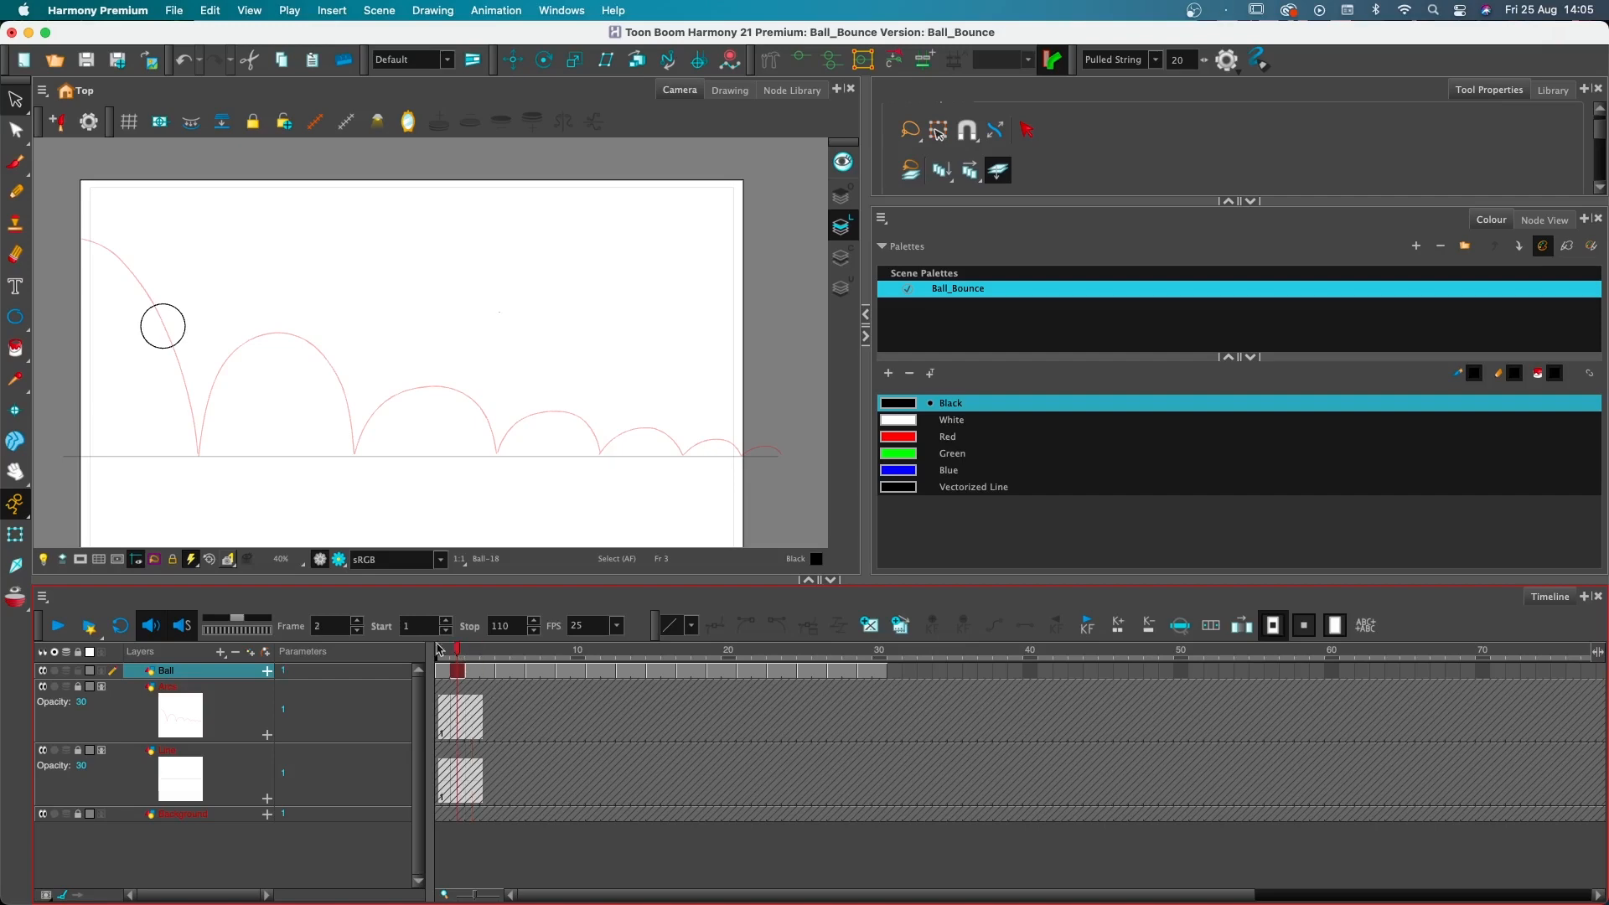
{"action": "left_click", "coordinate": [474, 671]}
{"action": "left_click", "coordinate": [464, 671]}
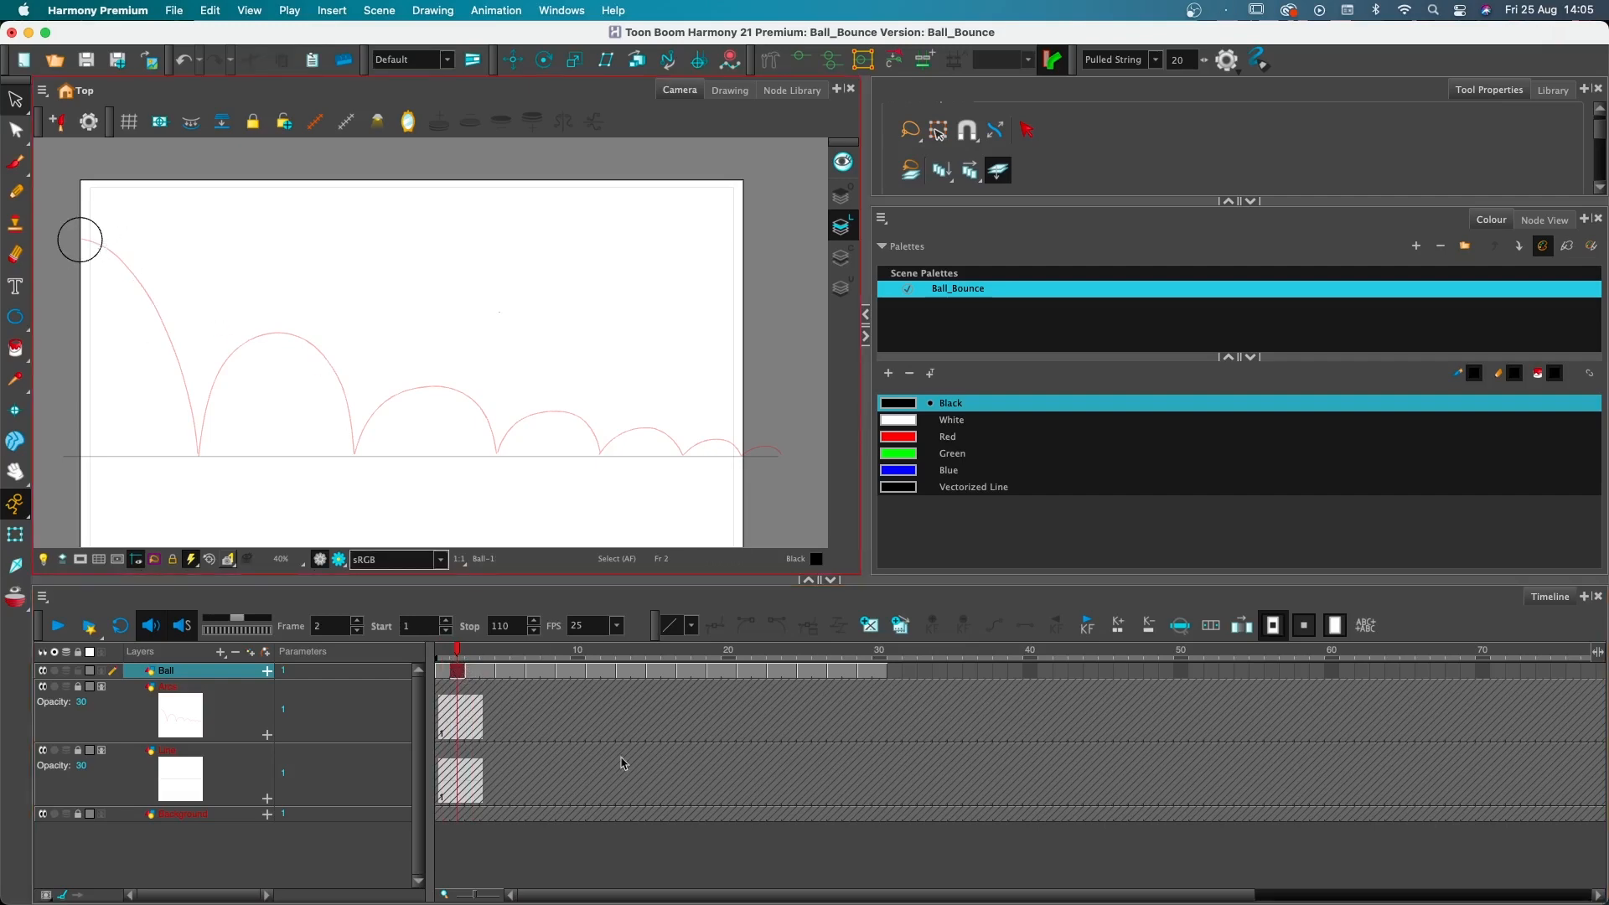
{"action": "left_click", "coordinate": [474, 671]}
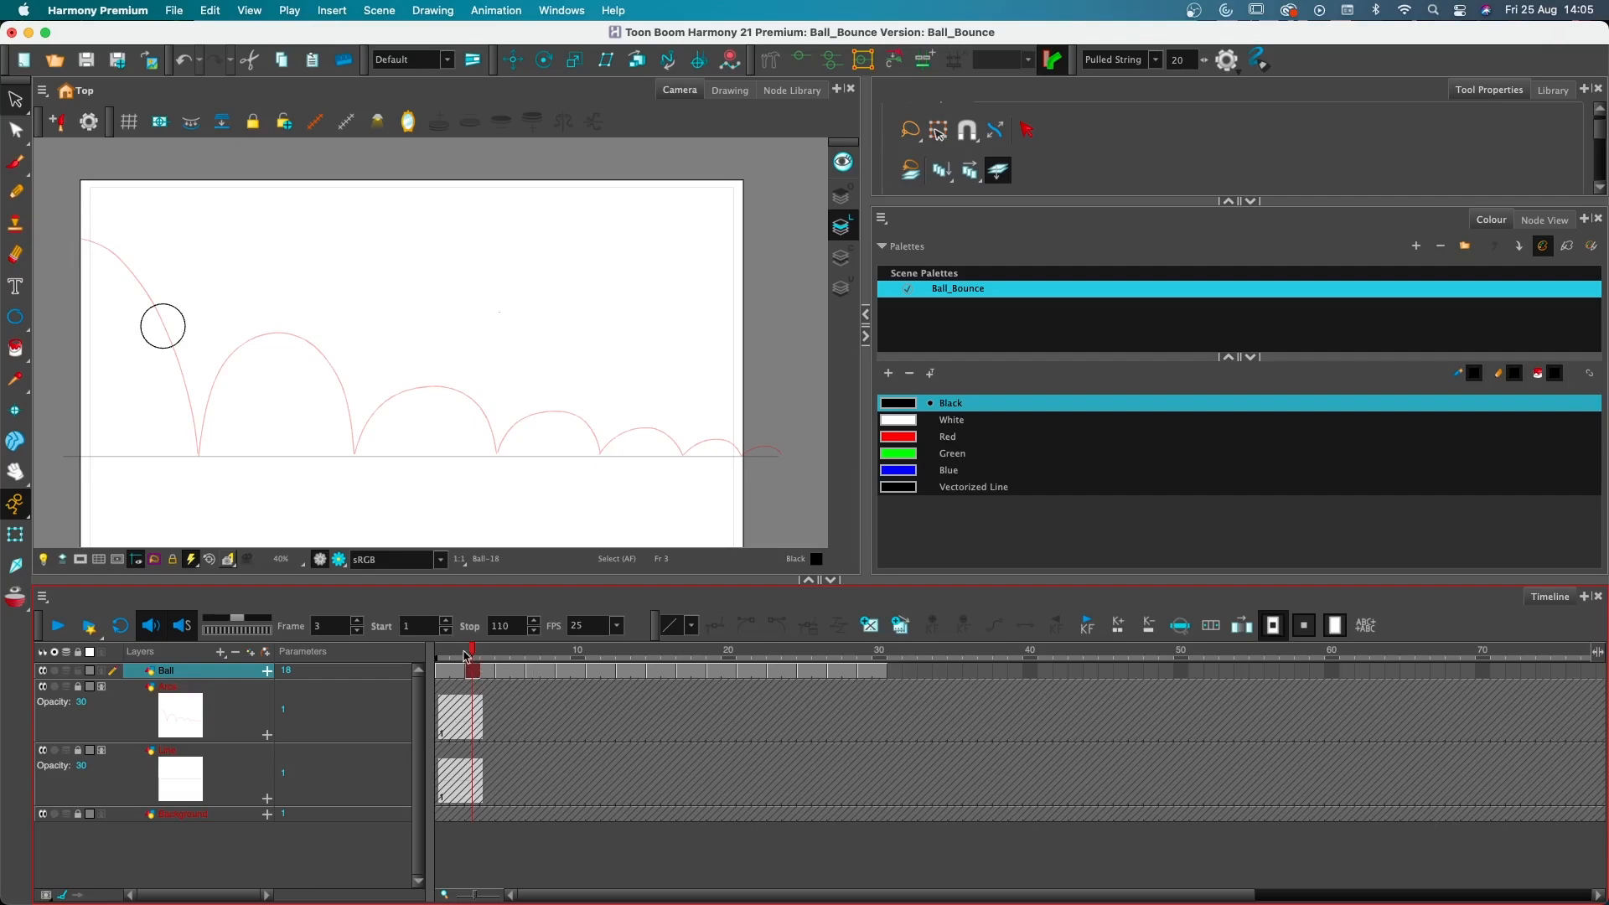
{"action": "left_click", "coordinate": [466, 656]}
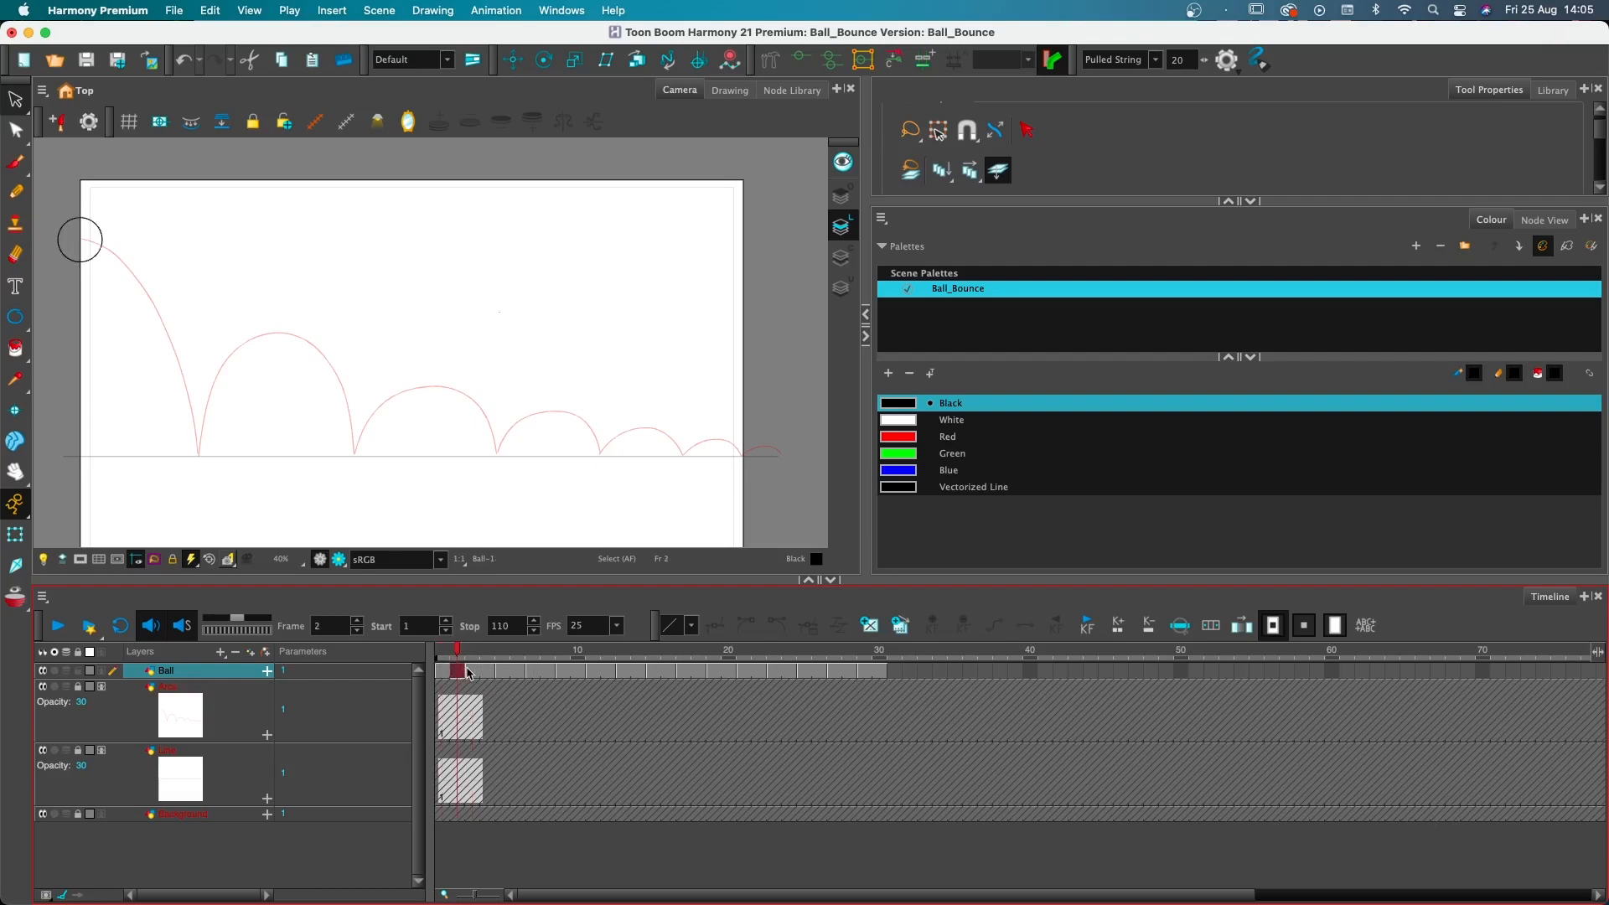
{"action": "left_click_drag", "start_coordinate": [473, 674], "coordinate": [889, 675]}
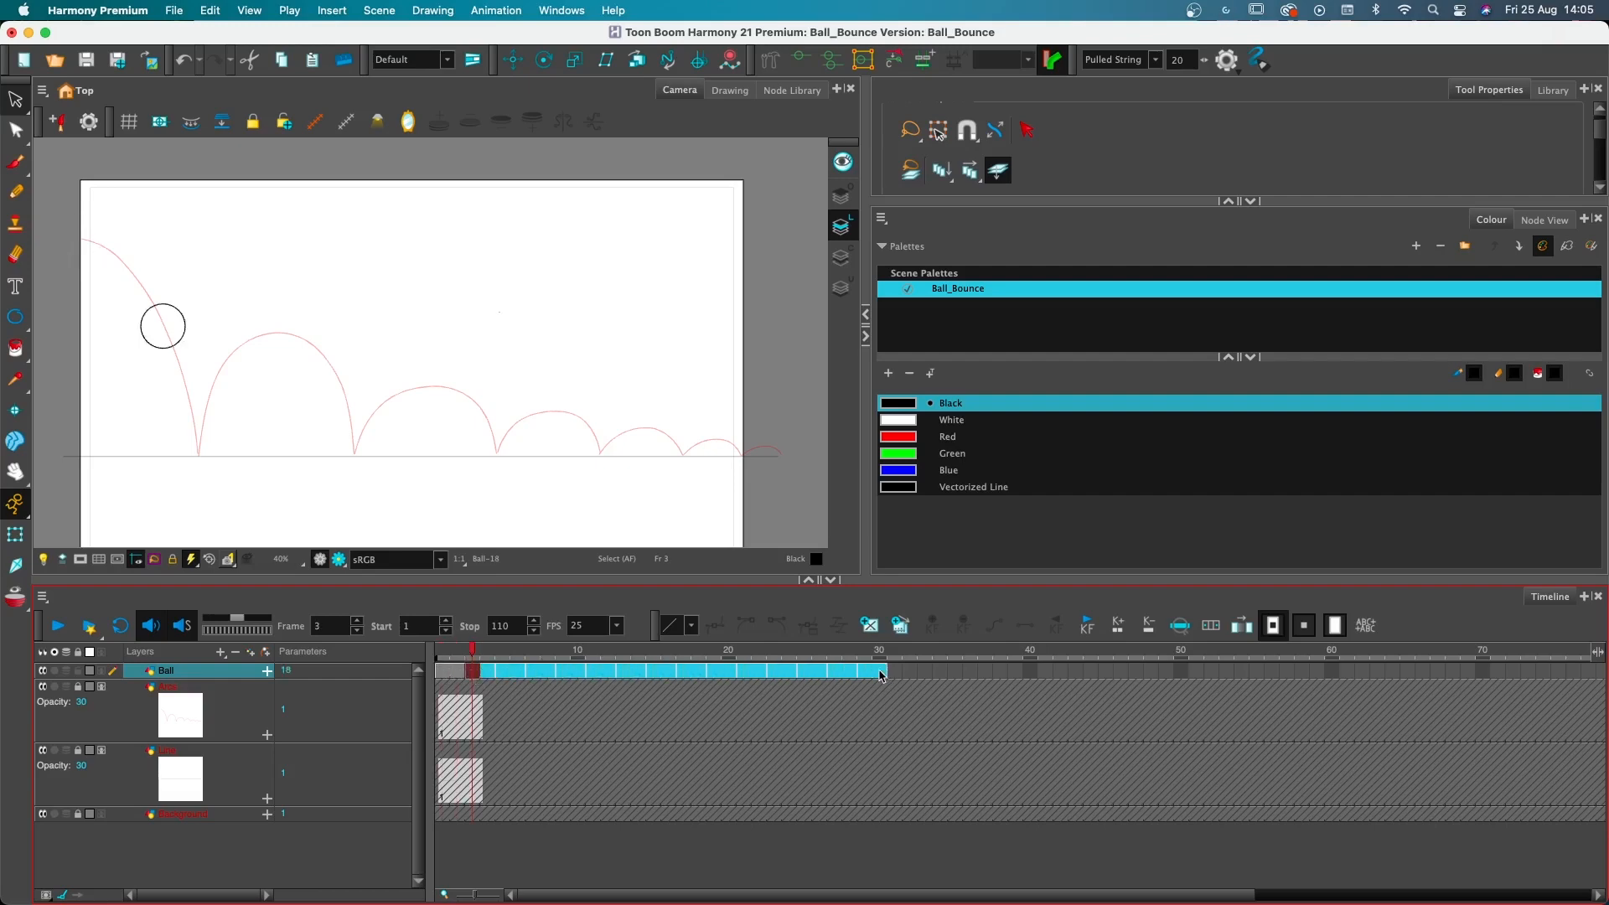
{"action": "left_click_drag", "start_coordinate": [484, 676], "coordinate": [518, 676]}
{"action": "left_click", "coordinate": [472, 675]}
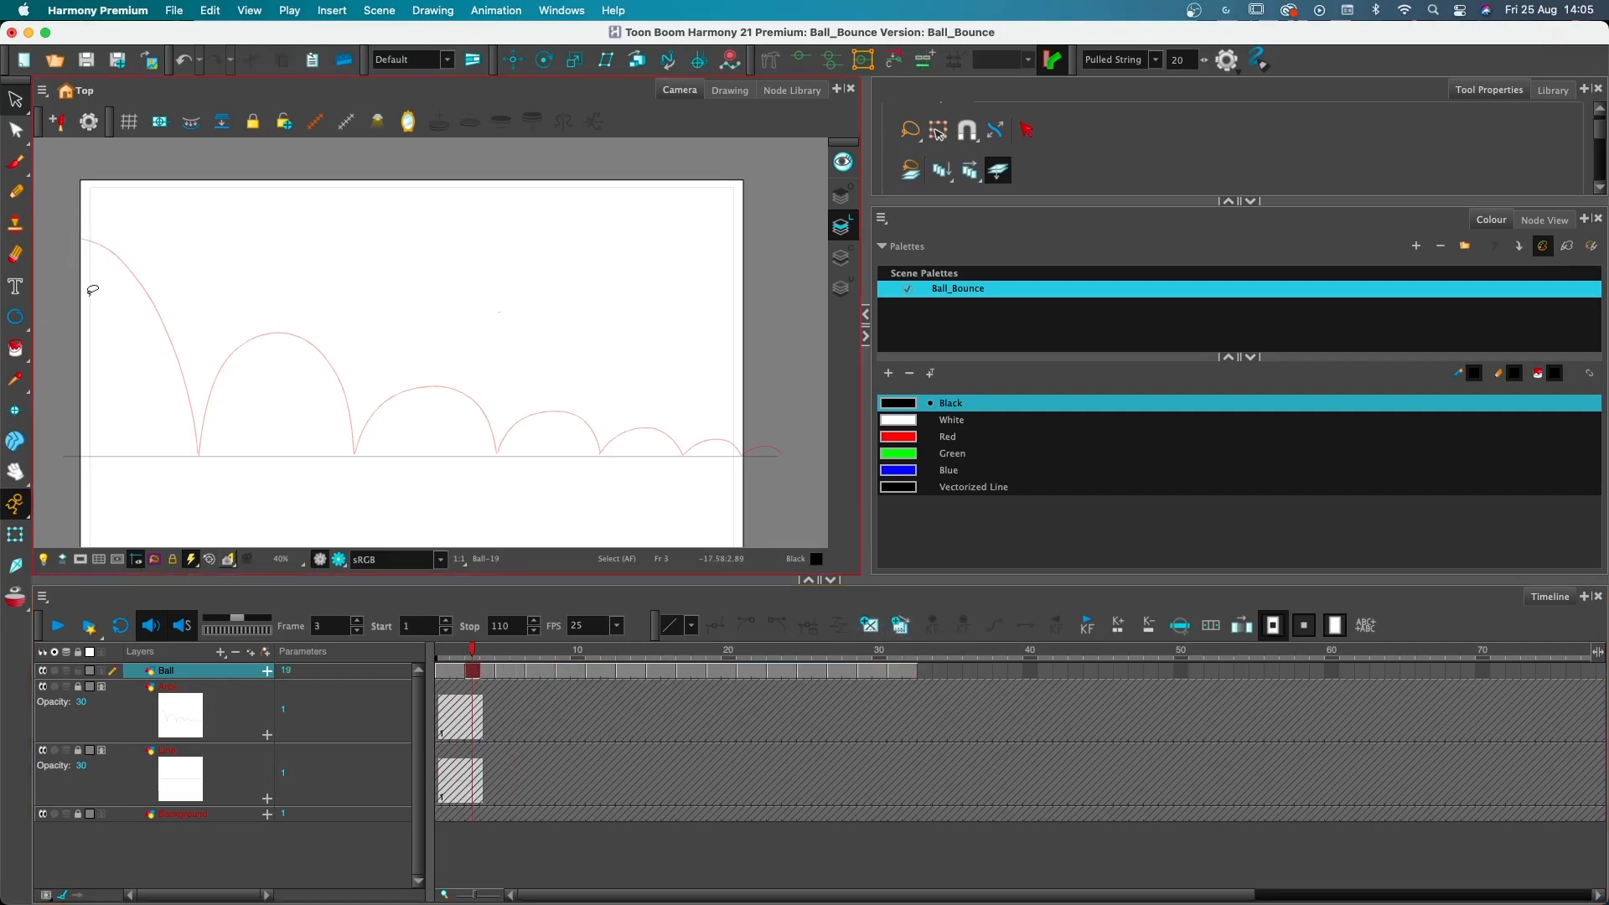
Paste the ball at frame 3 and, using onion skin, place it on the first arc between the start and midway balls
{"action": "key", "text": "super+v"}
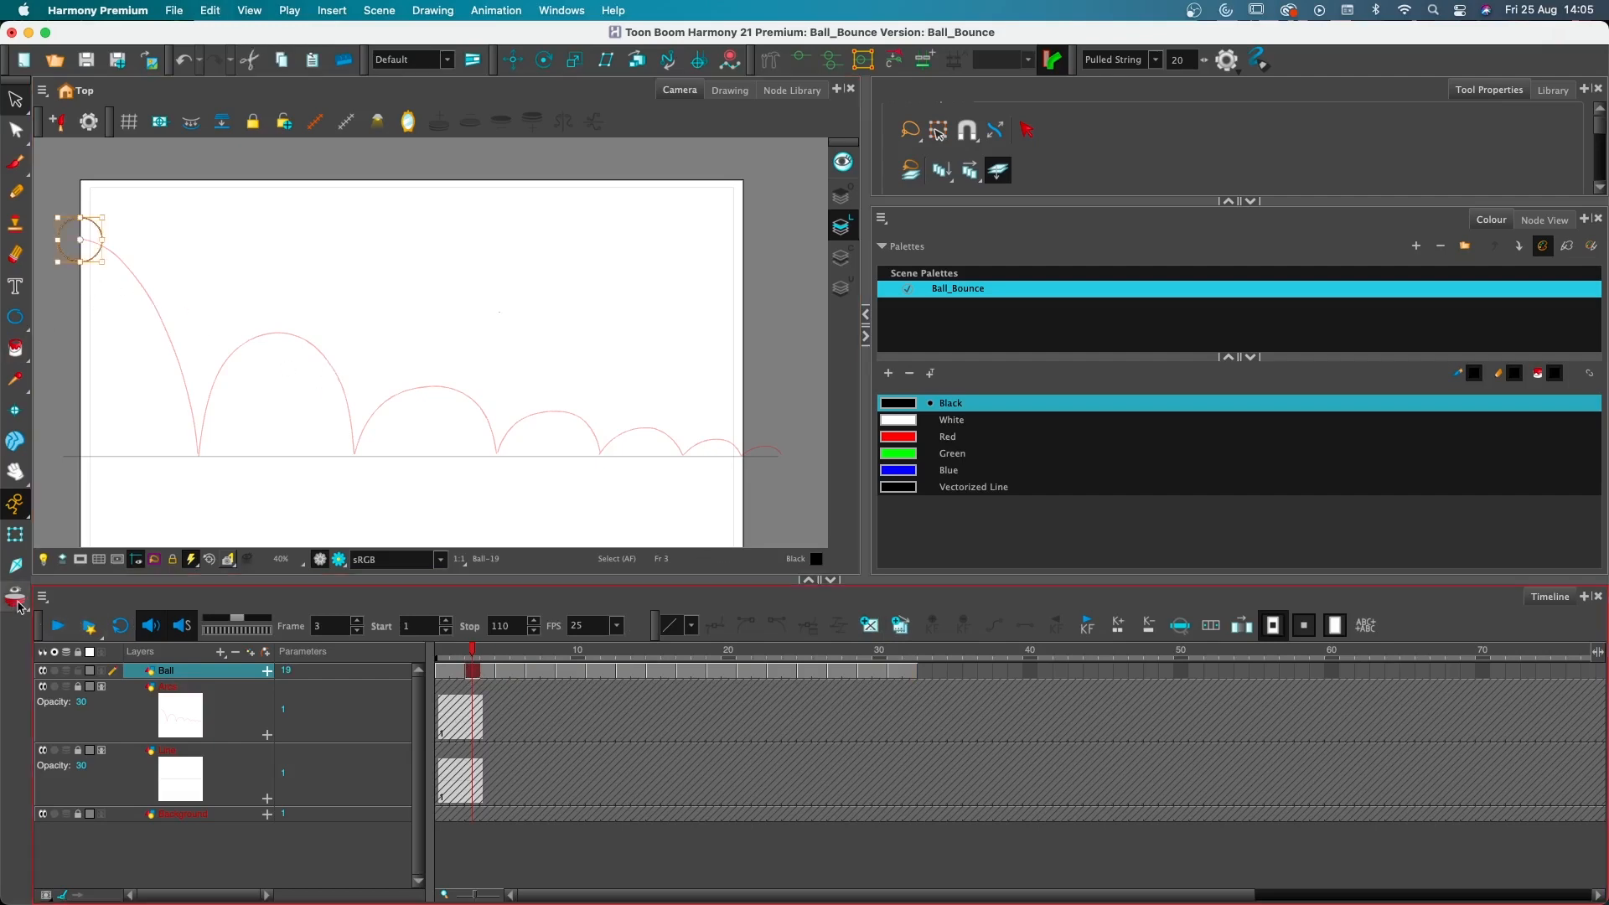
{"action": "left_click", "coordinate": [15, 595]}
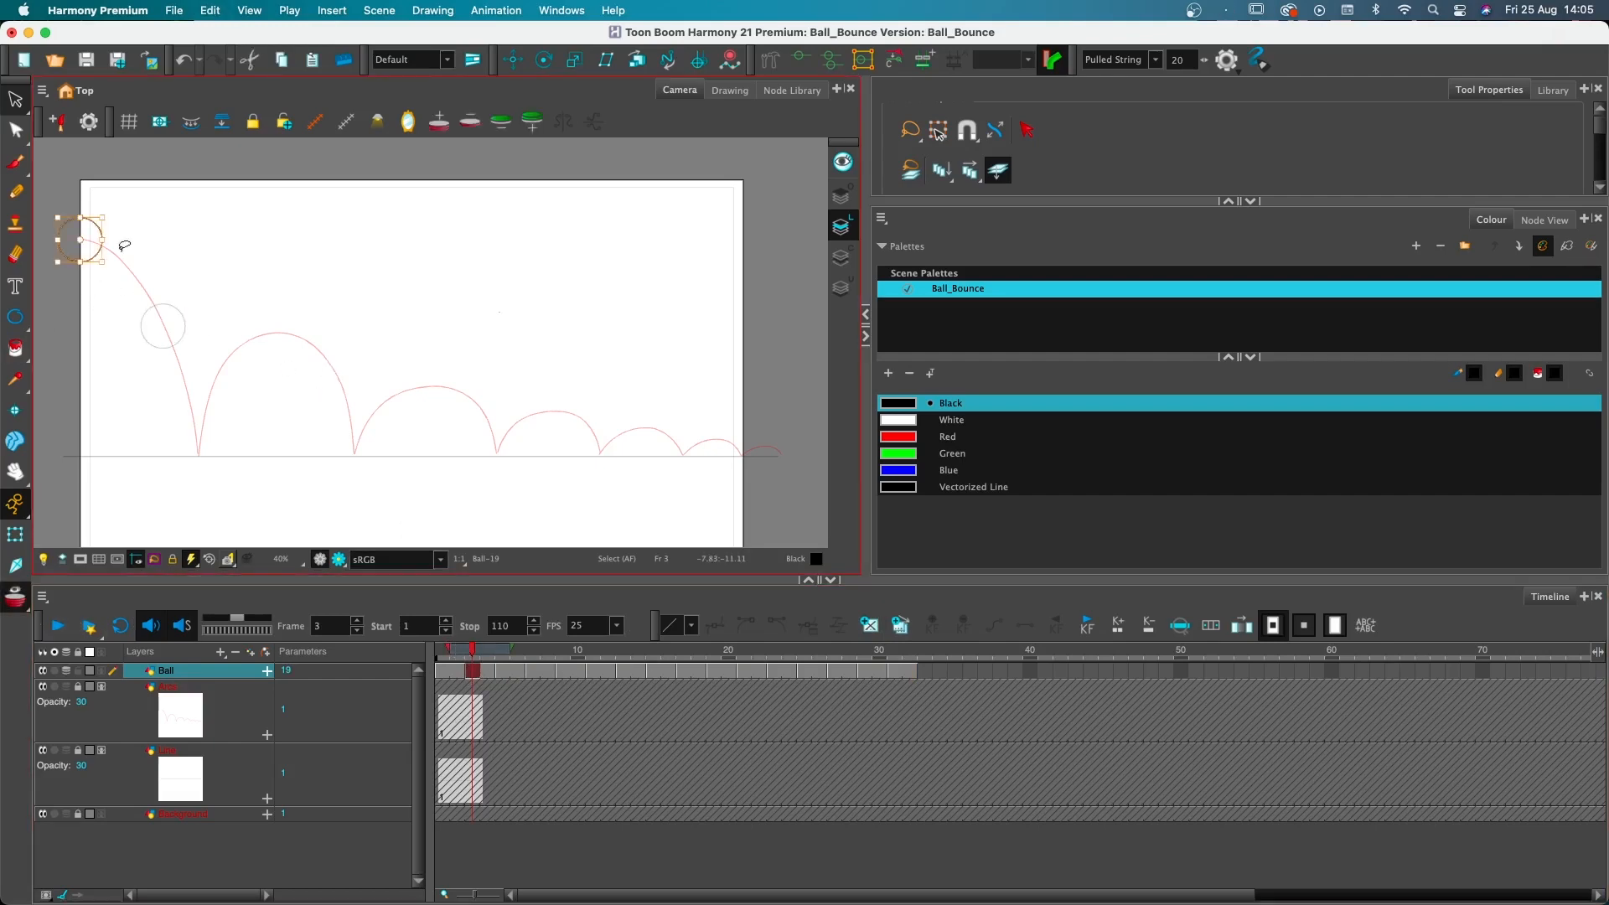
{"action": "left_click_drag", "start_coordinate": [96, 229], "coordinate": [148, 264]}
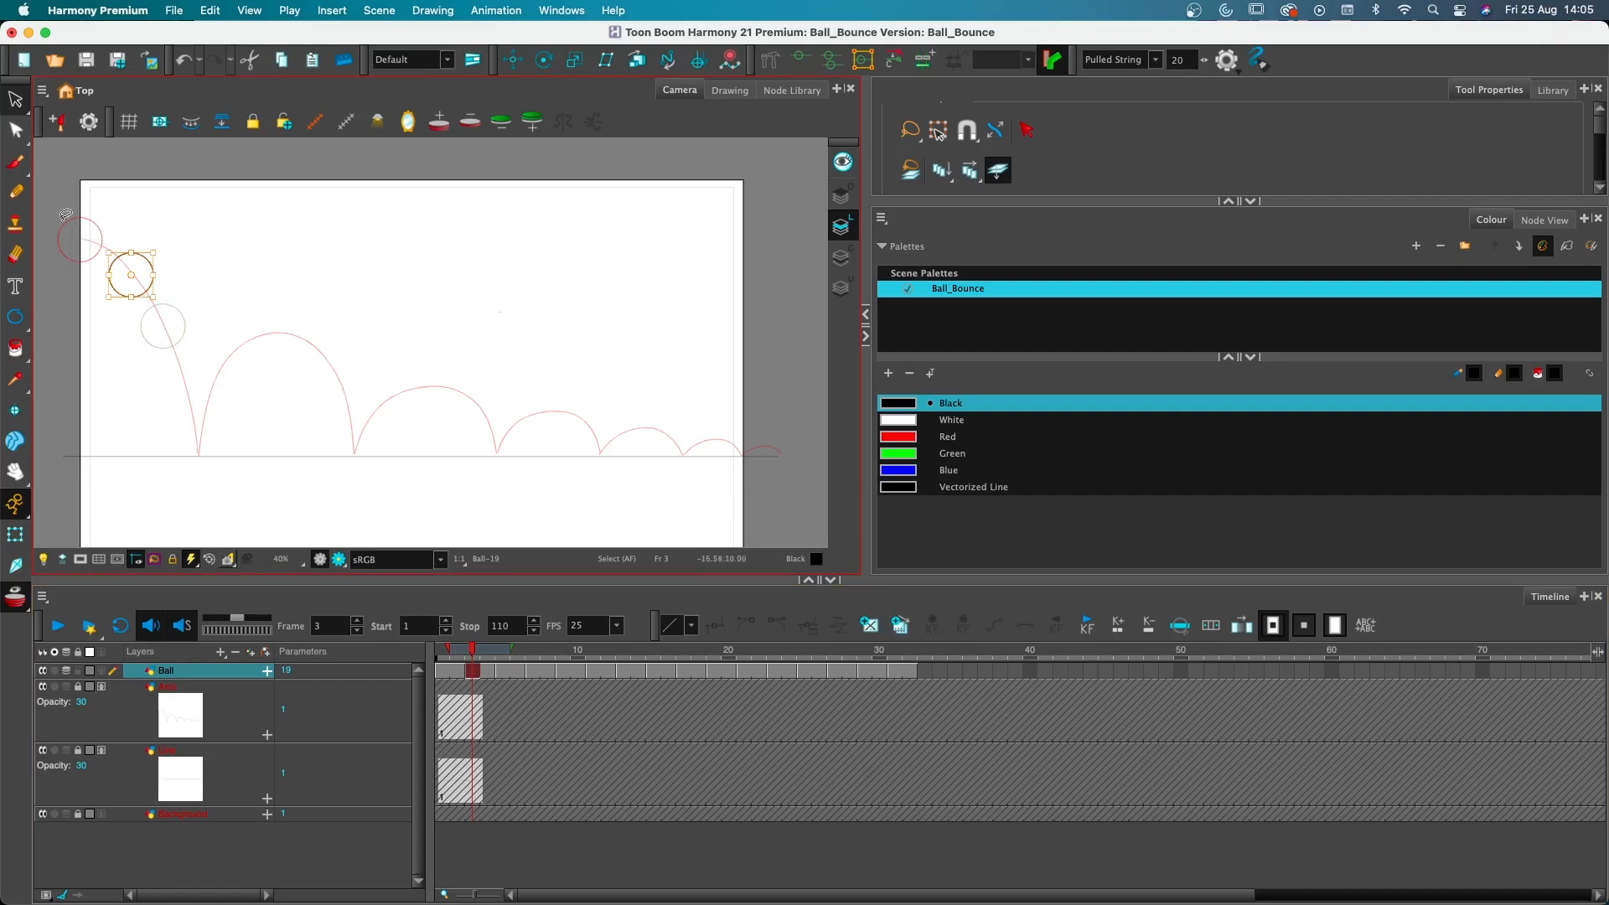
{"action": "left_click_drag", "start_coordinate": [152, 267], "coordinate": [153, 265]}
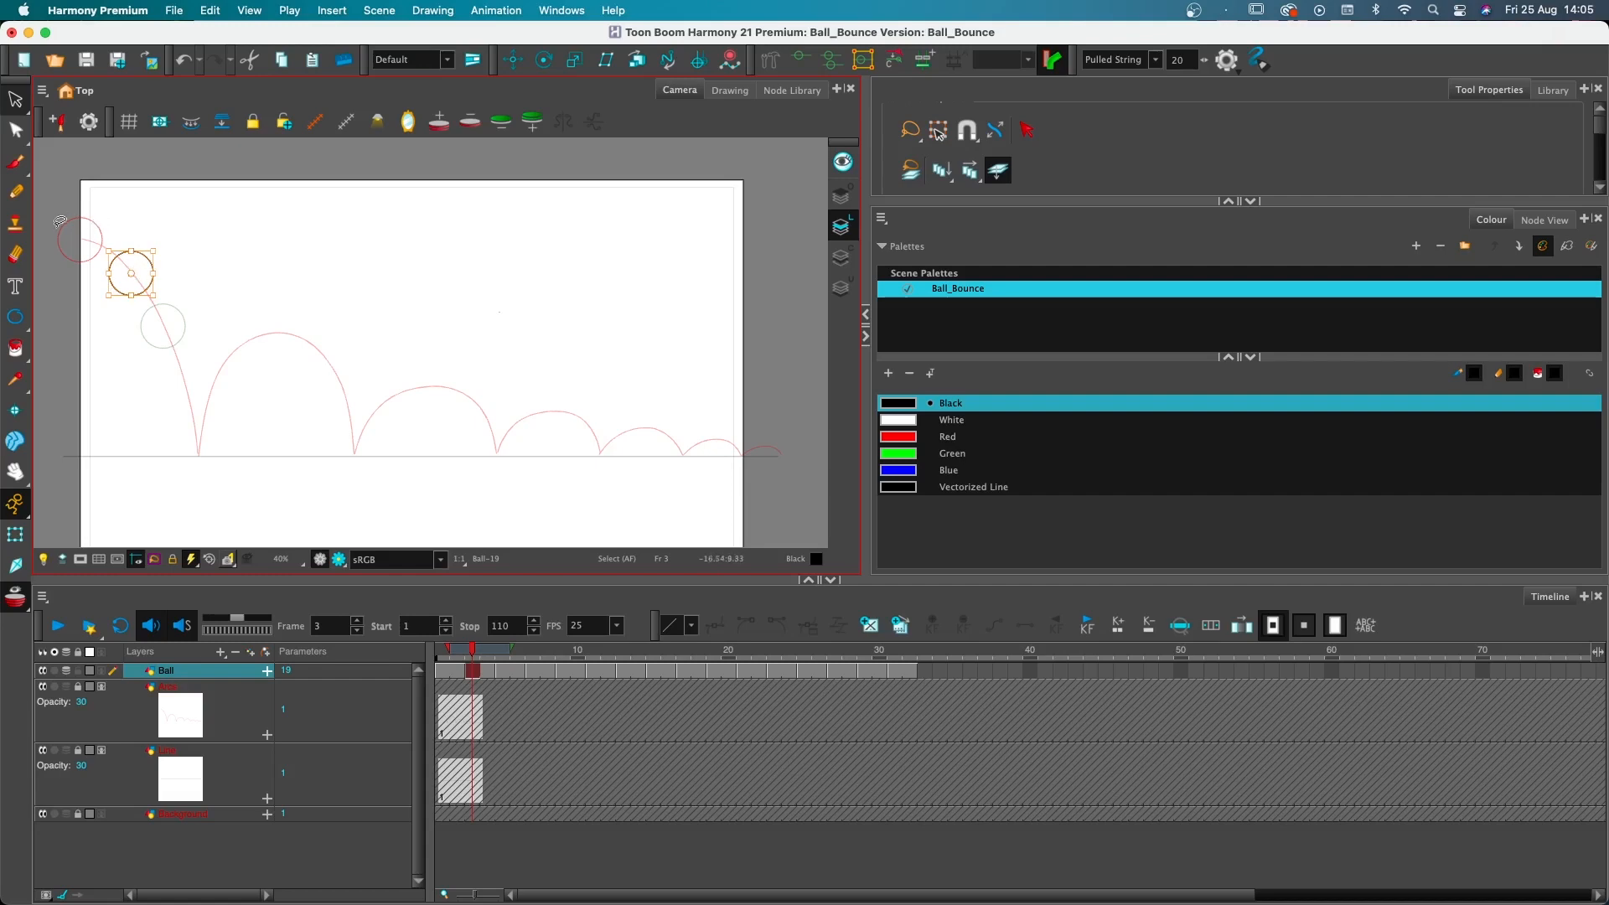
Check the ball drawings through frame 8, then move those from frame 3 onward two frames later and add an empty drawing at frame 3
{"action": "left_click", "coordinate": [516, 701]}
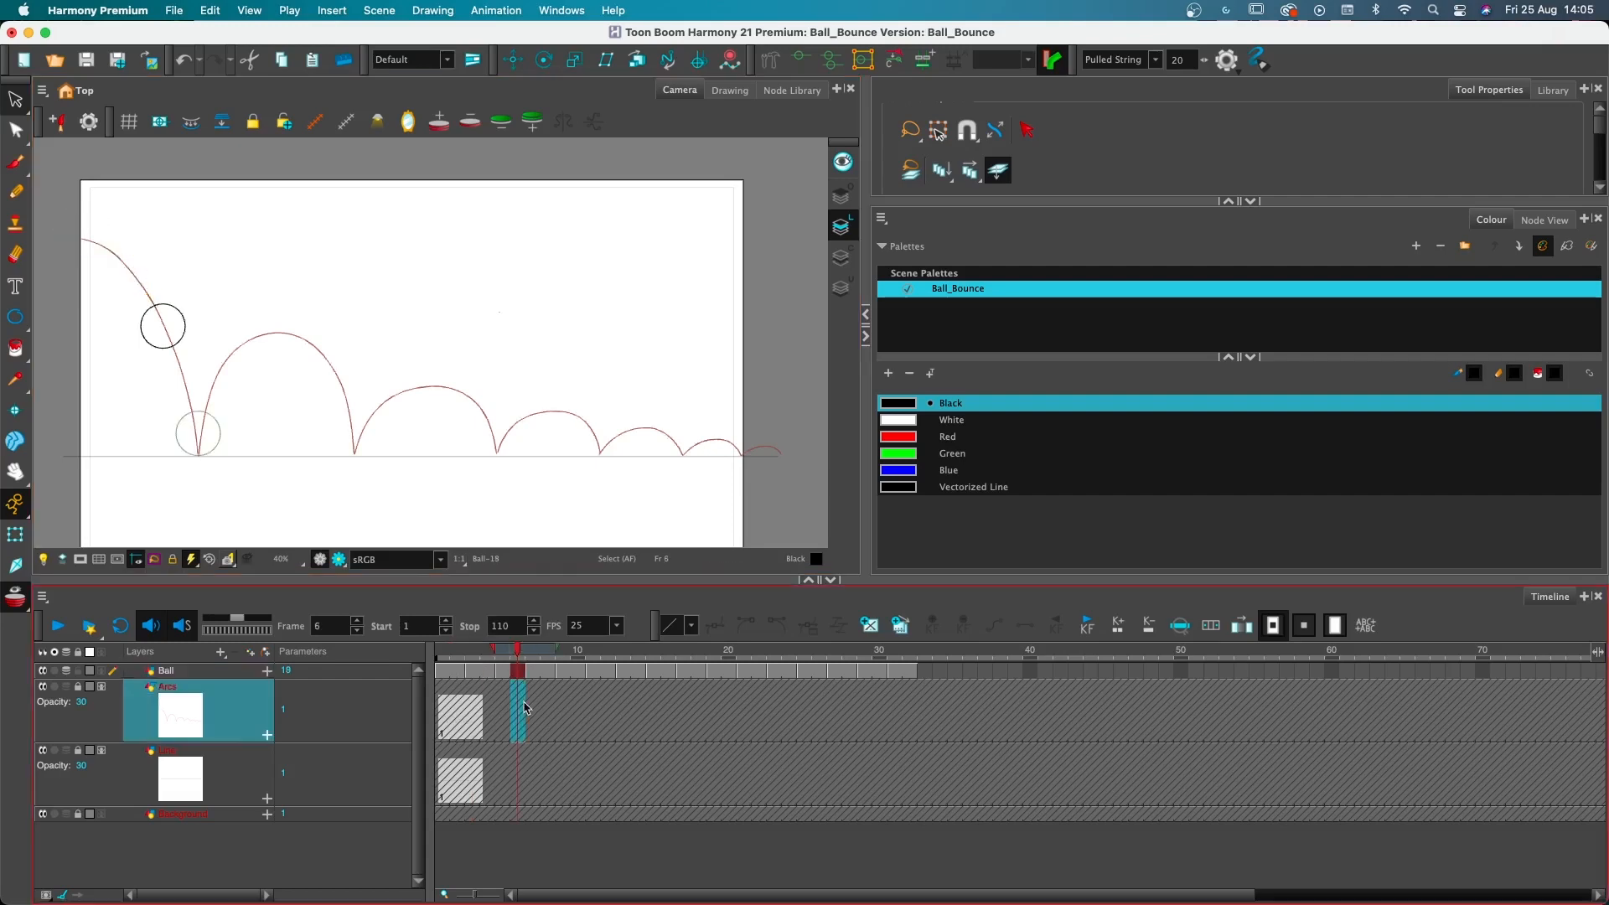
{"action": "left_click", "coordinate": [486, 674]}
{"action": "left_click", "coordinate": [513, 672]}
{"action": "left_click", "coordinate": [543, 672]}
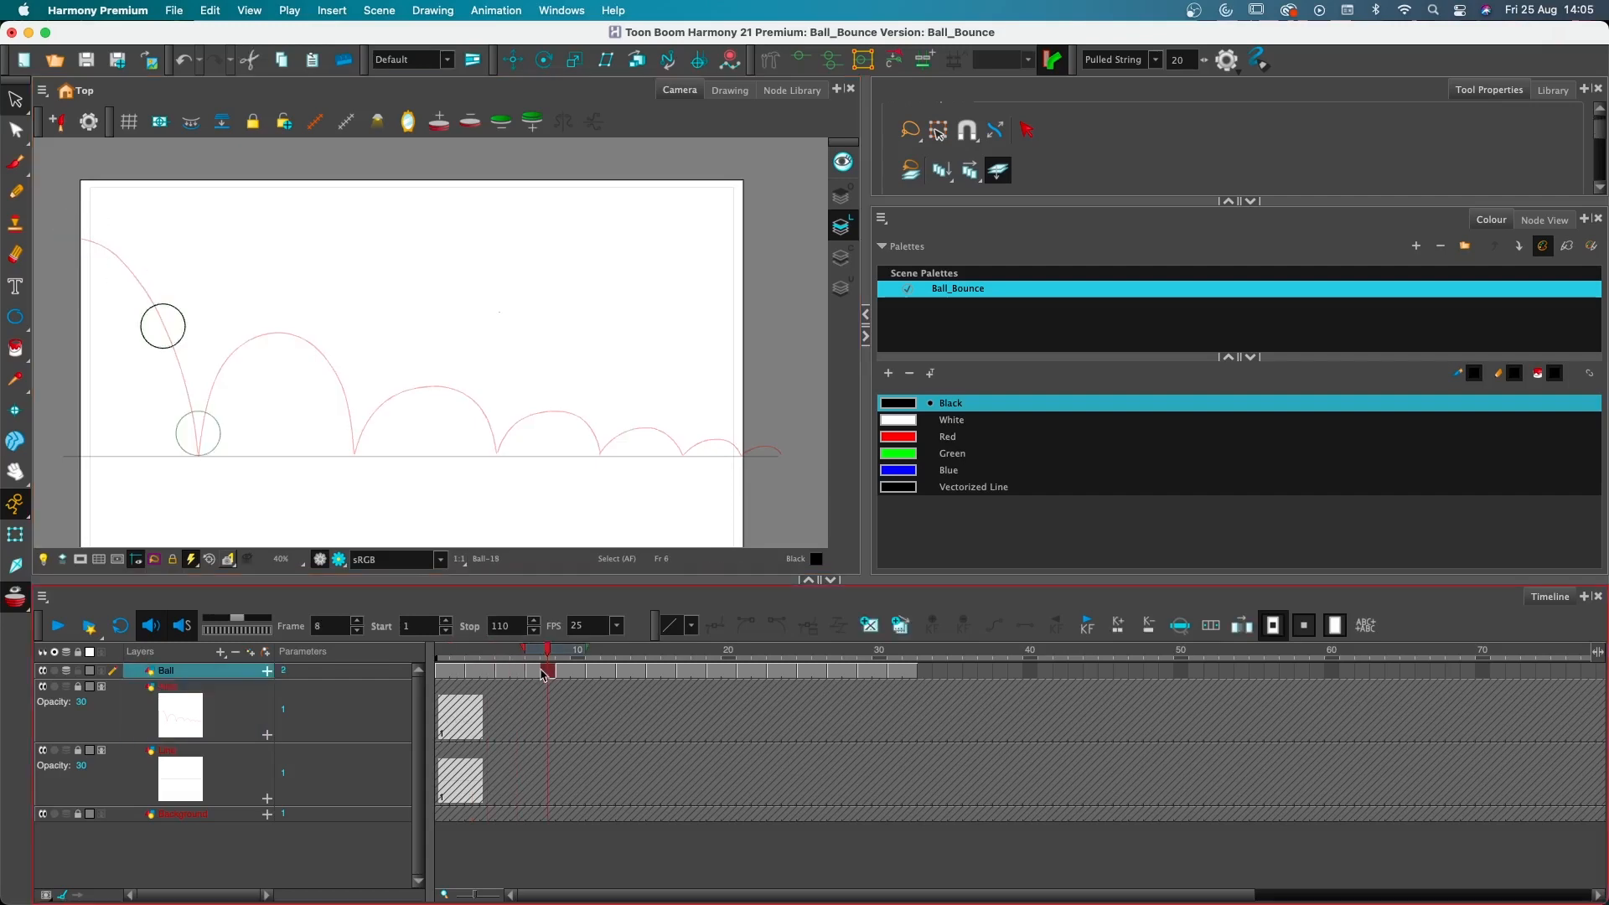
{"action": "left_click_drag", "start_coordinate": [534, 673], "coordinate": [547, 671]}
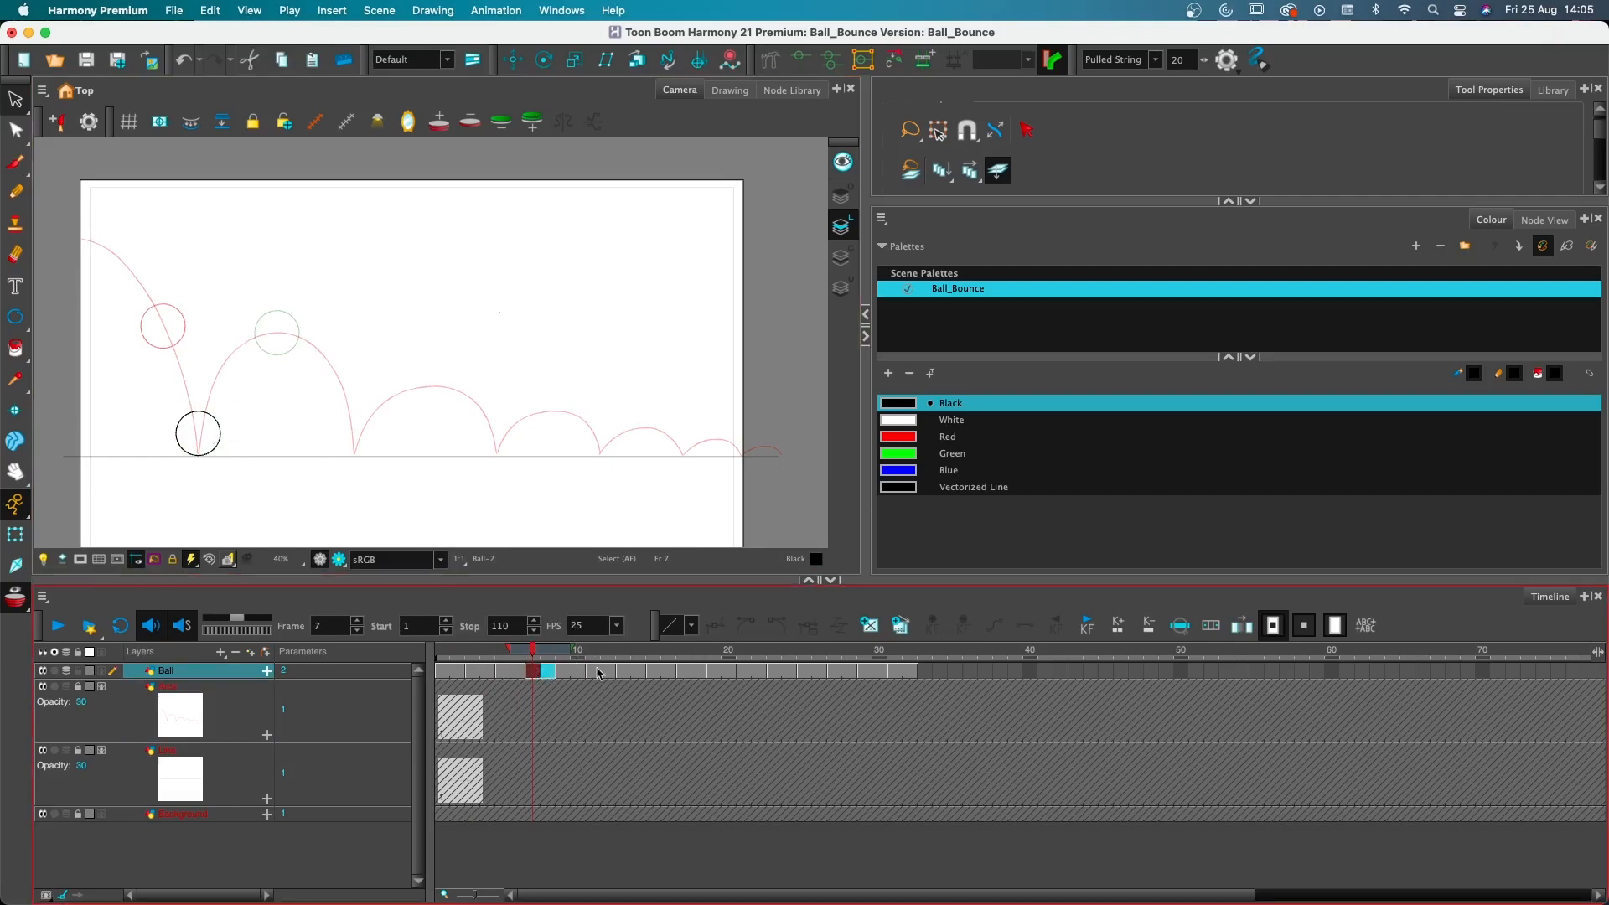
{"action": "left_click", "coordinate": [476, 677]}
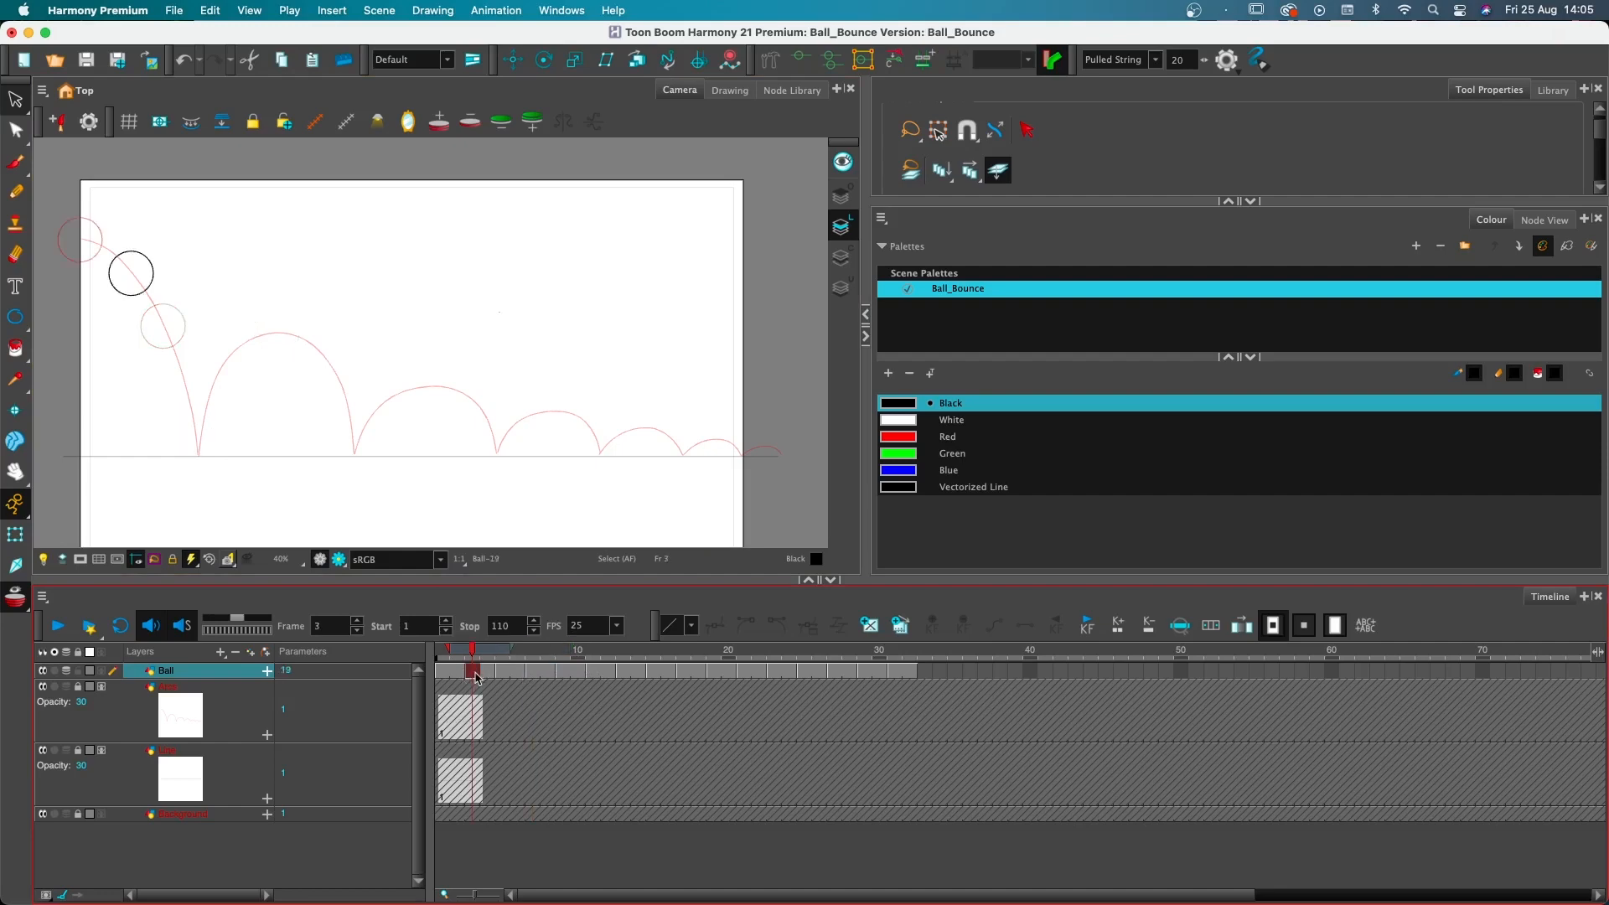
{"action": "left_click_drag", "start_coordinate": [912, 675], "coordinate": [527, 677]}
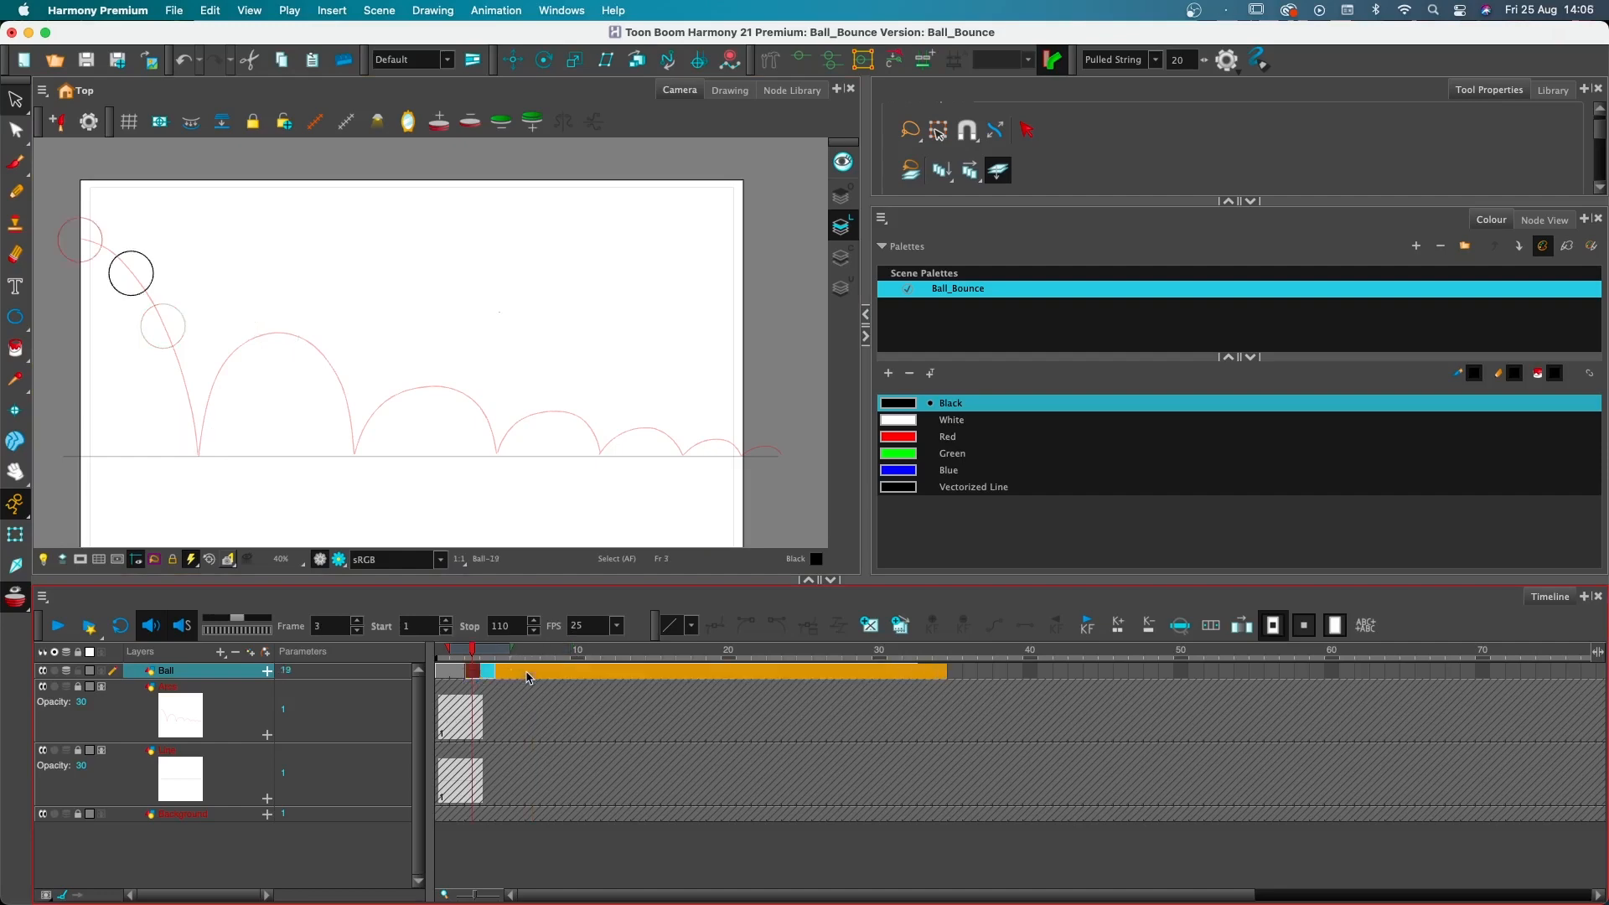
{"action": "left_click", "coordinate": [473, 670]}
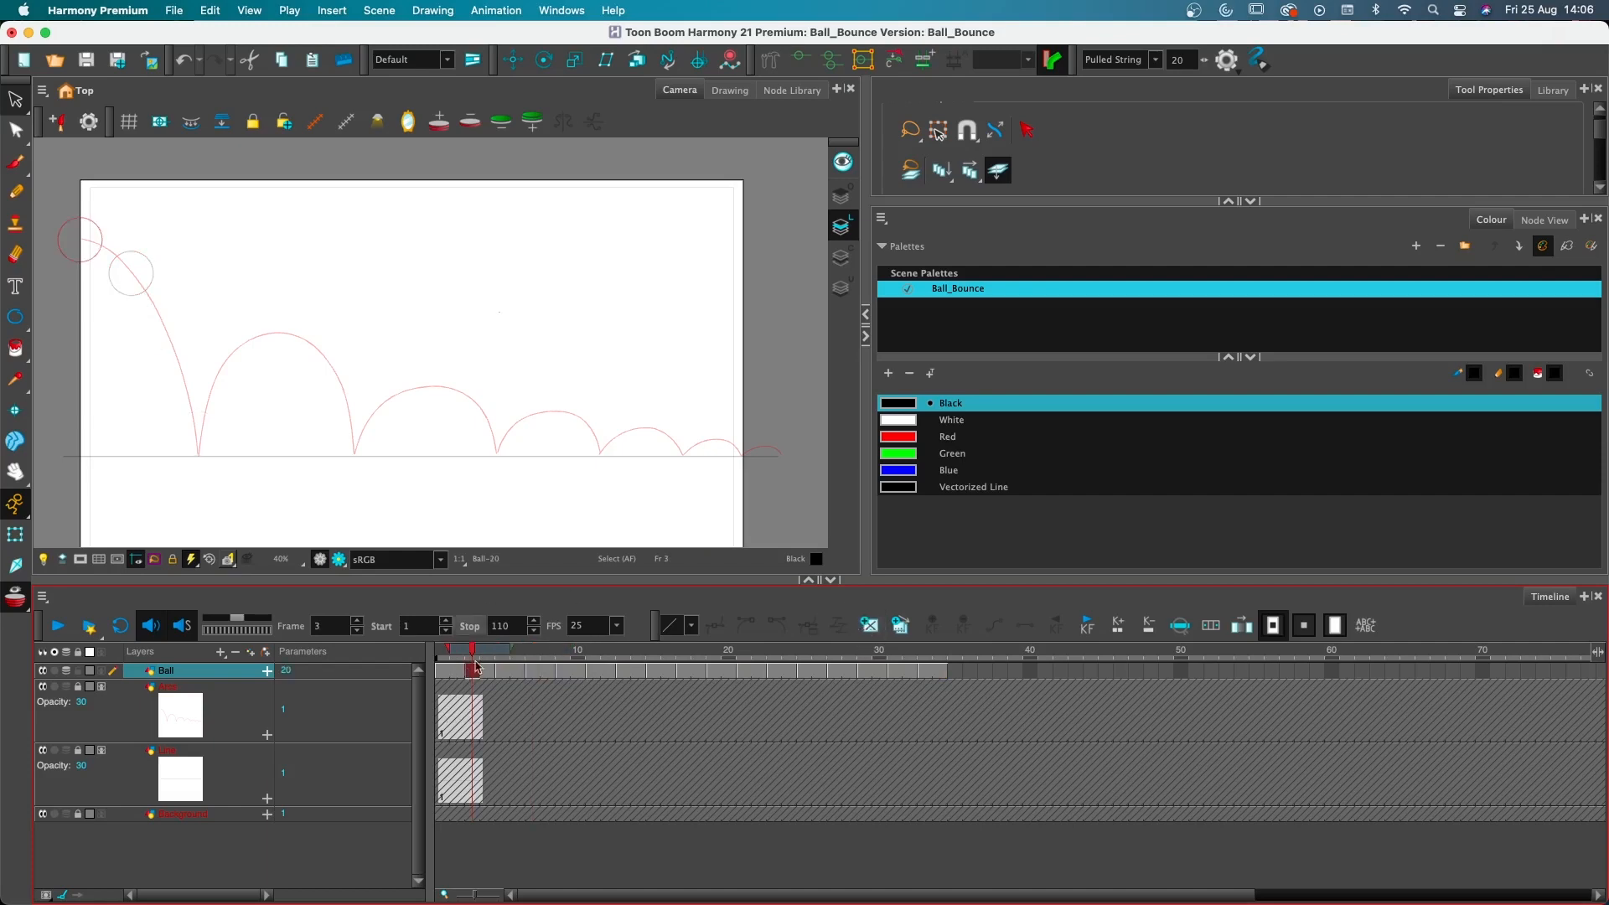
Paste the ball at frame 3 and place it on the first arc between the starting ball and the next onion-skinned one
{"action": "left_click", "coordinate": [113, 223]}
{"action": "left_click_drag", "start_coordinate": [96, 228], "coordinate": [124, 239]}
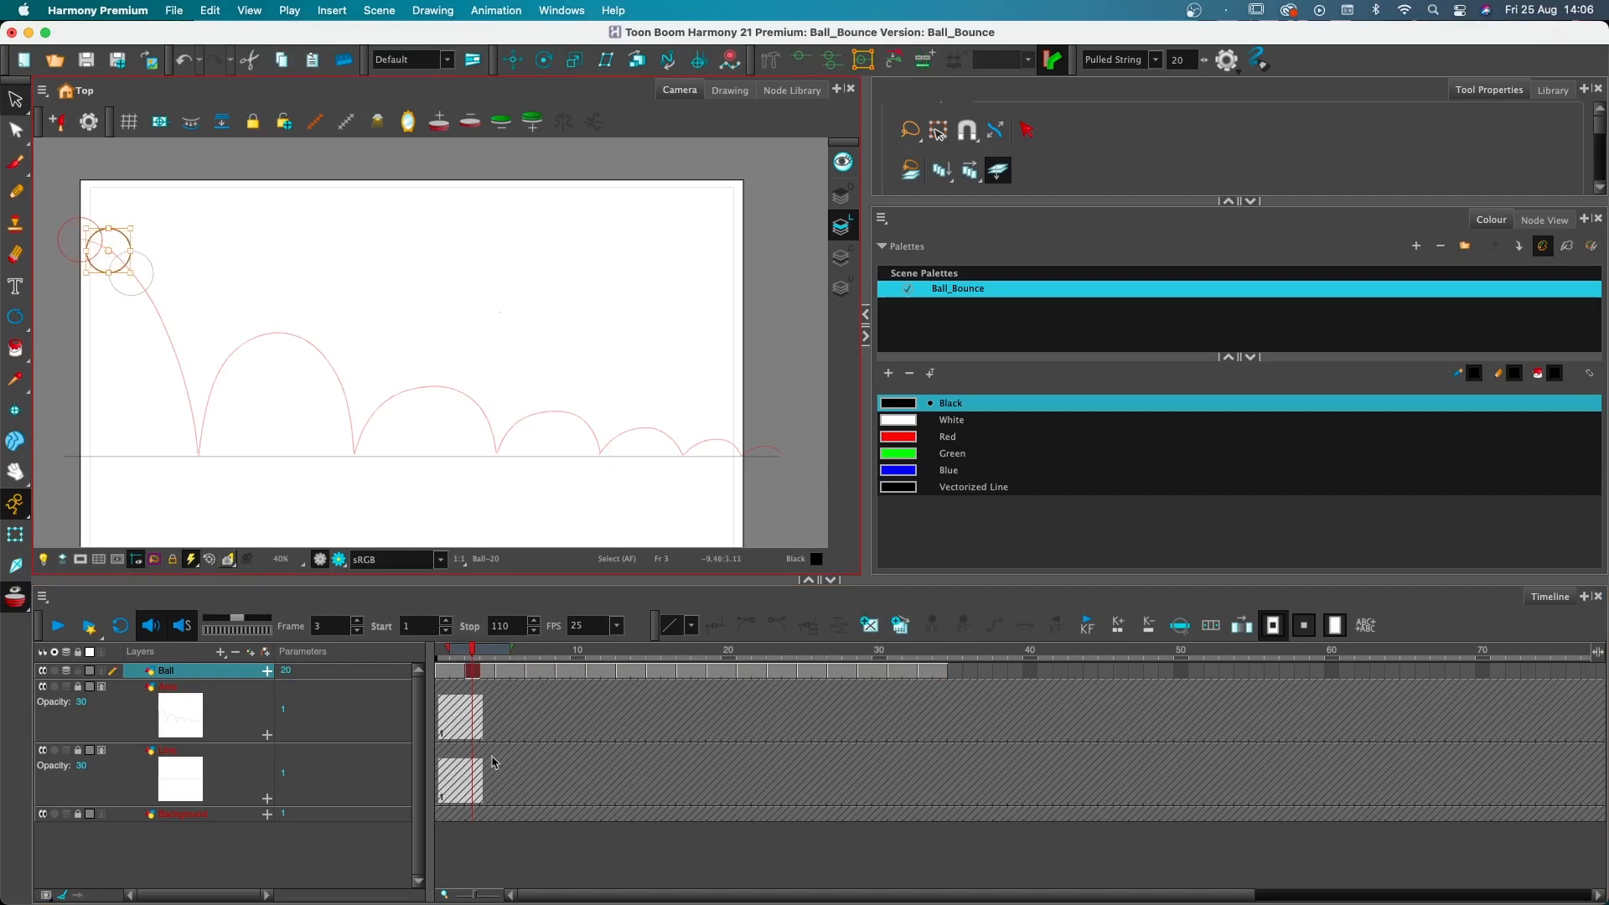
{"action": "left_click", "coordinate": [727, 762]}
Shift the Ball drawings from frame 3 onward two more frames and create another empty drawing at frame 3
{"action": "left_click_drag", "start_coordinate": [472, 670], "coordinate": [939, 673]}
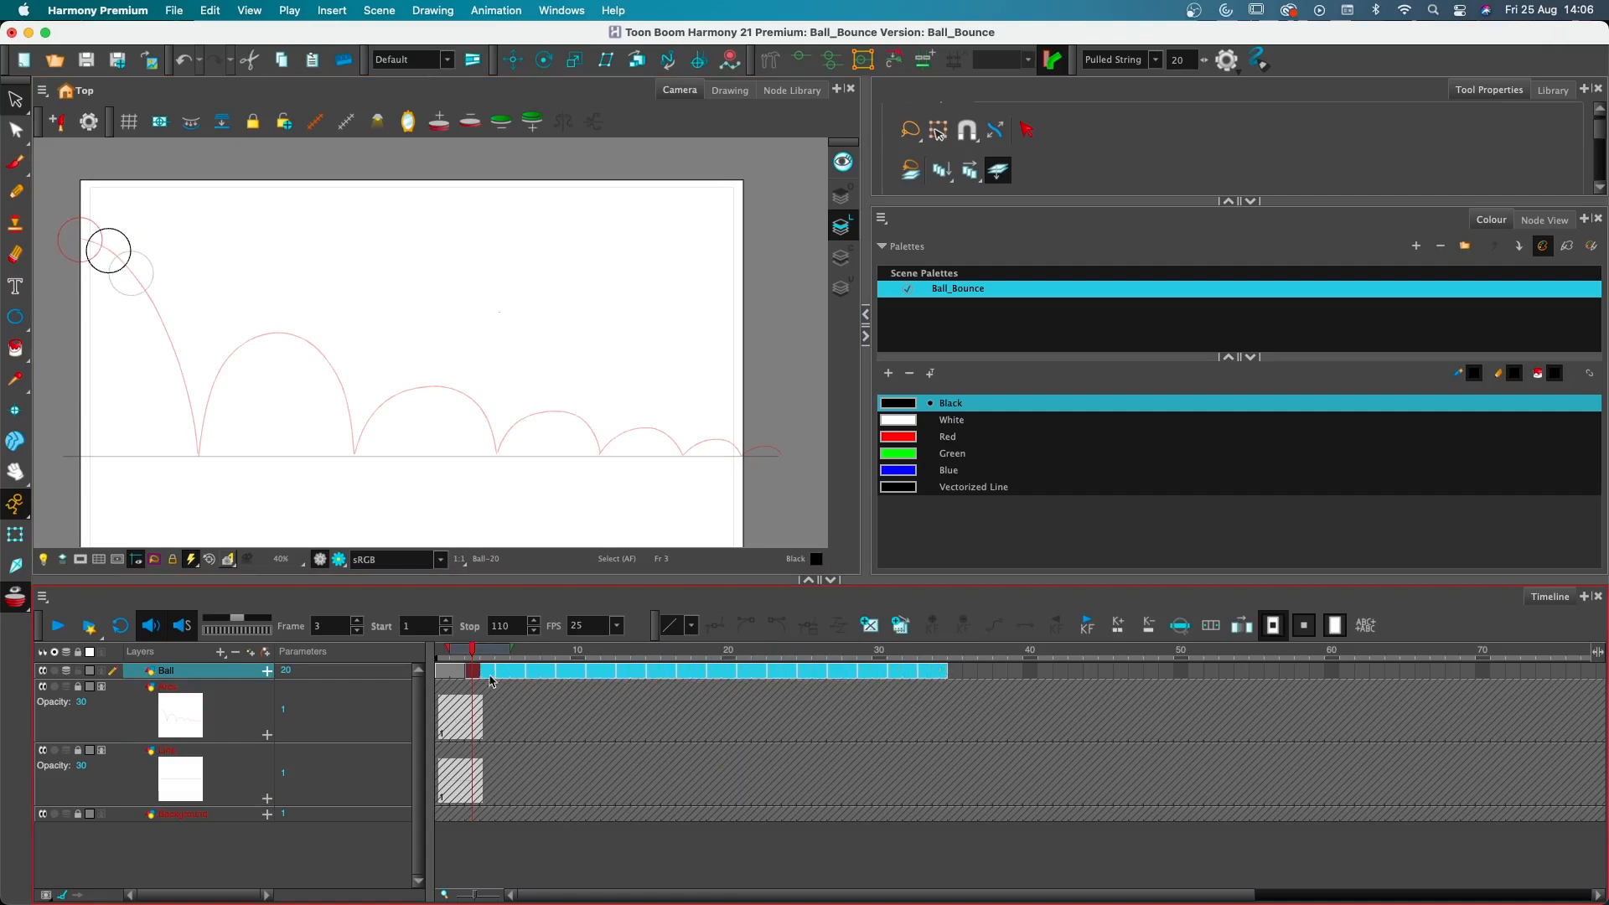
{"action": "left_click_drag", "start_coordinate": [485, 675], "coordinate": [517, 676]}
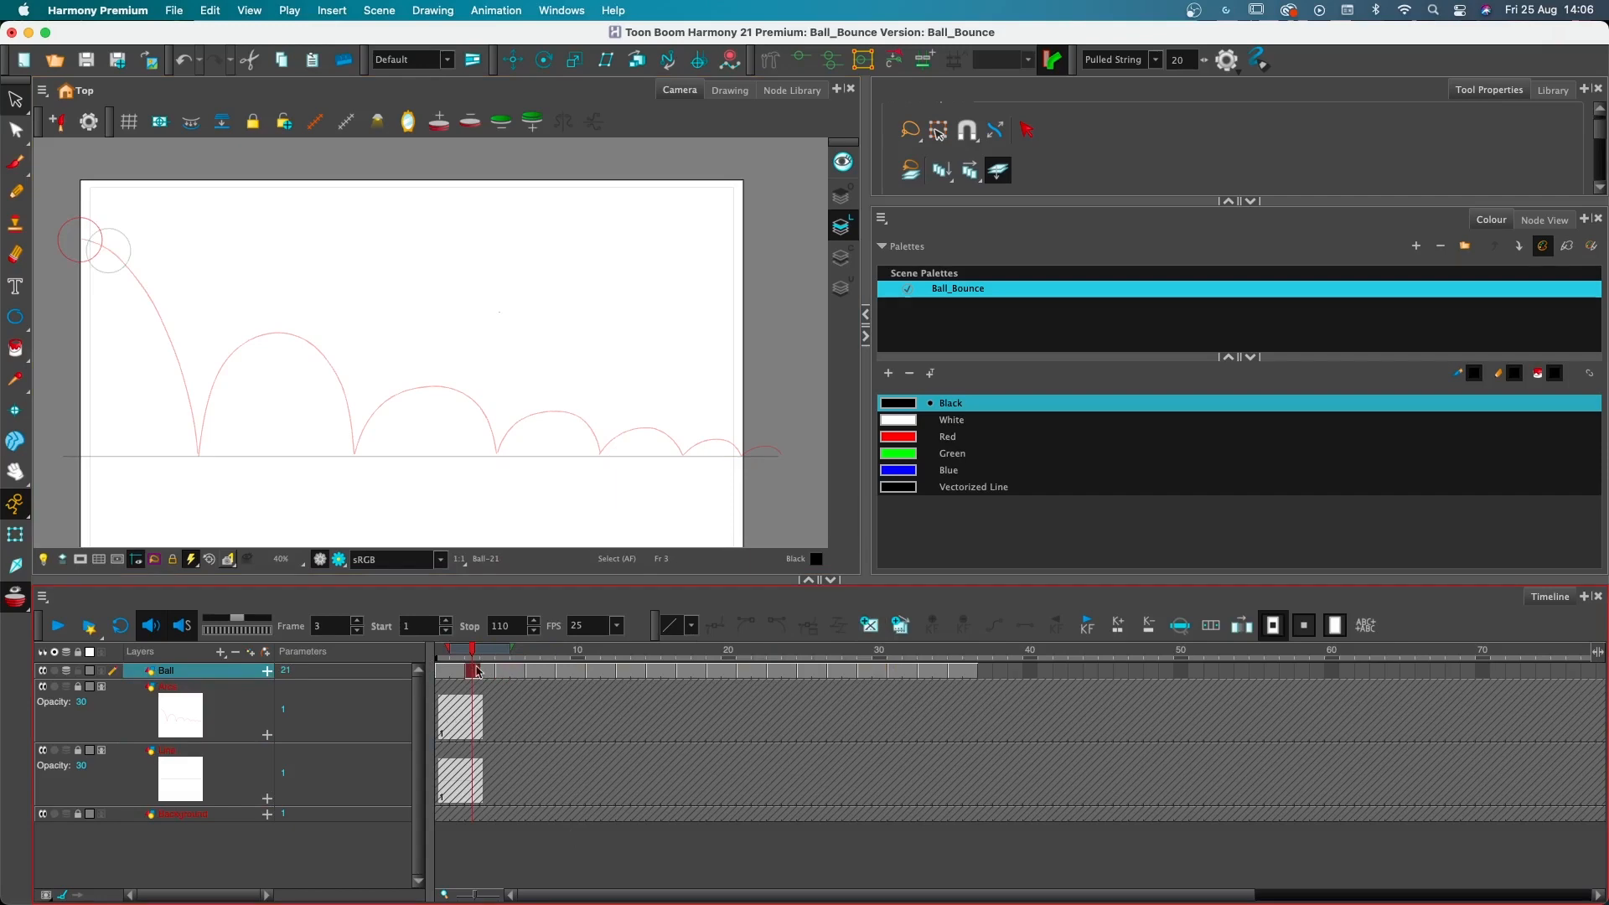
Paste the ball at frame 3 and place it on the first arc between the starting ball and the next onion-skinned one
{"action": "key", "text": "super+a"}
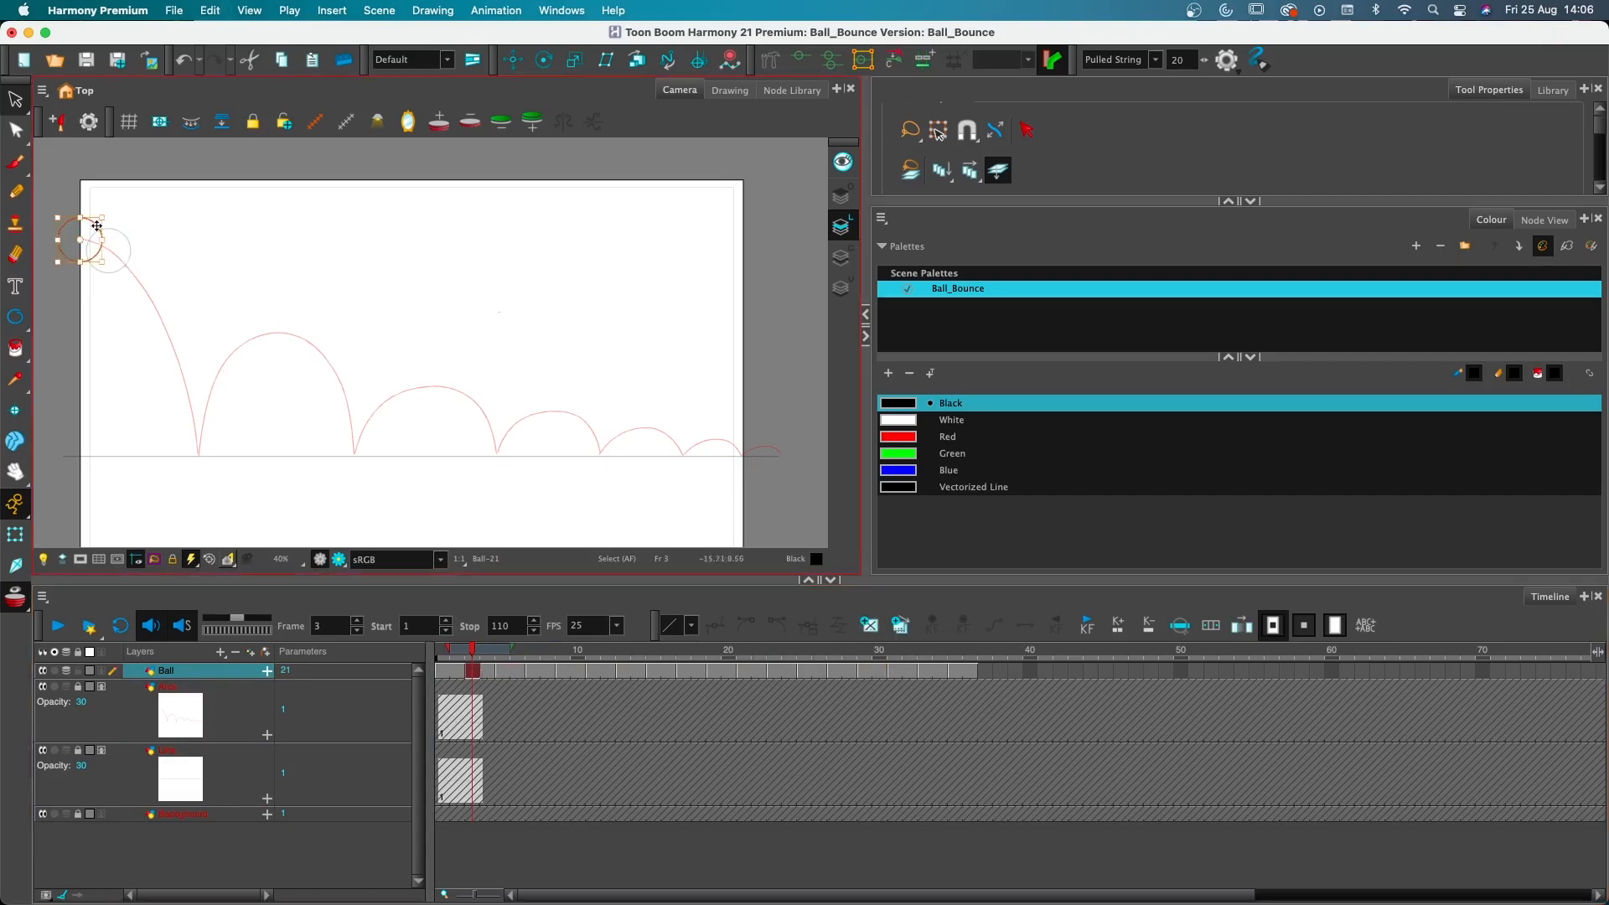
{"action": "left_click_drag", "start_coordinate": [102, 232], "coordinate": [120, 237]}
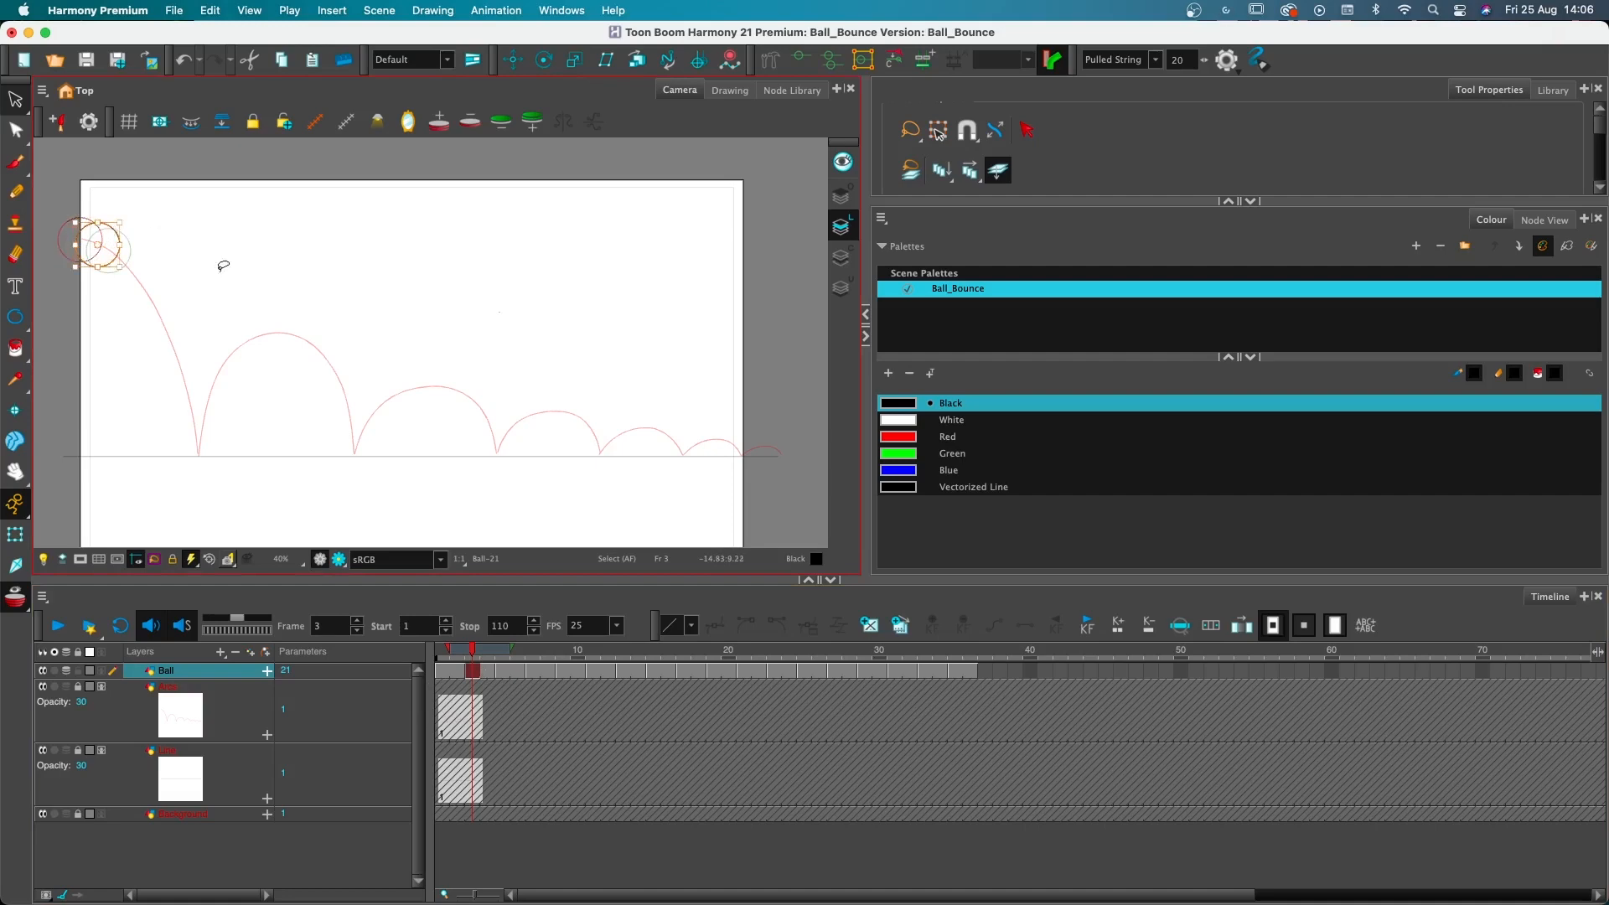
{"action": "left_click", "coordinate": [270, 307]}
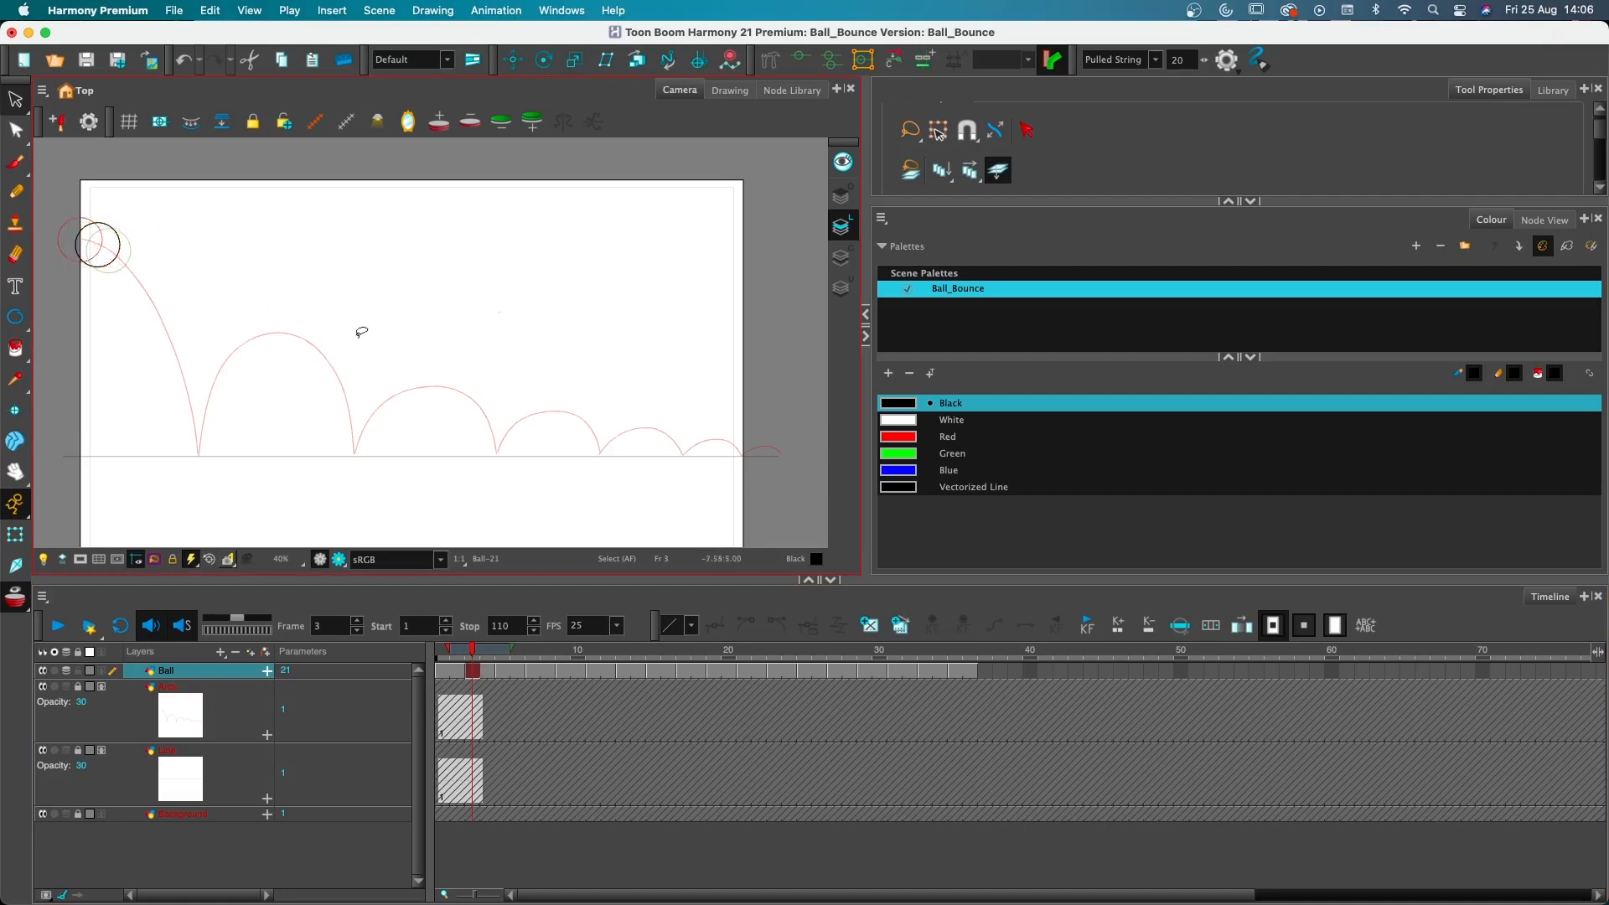
{"action": "left_click", "coordinate": [27, 600]}
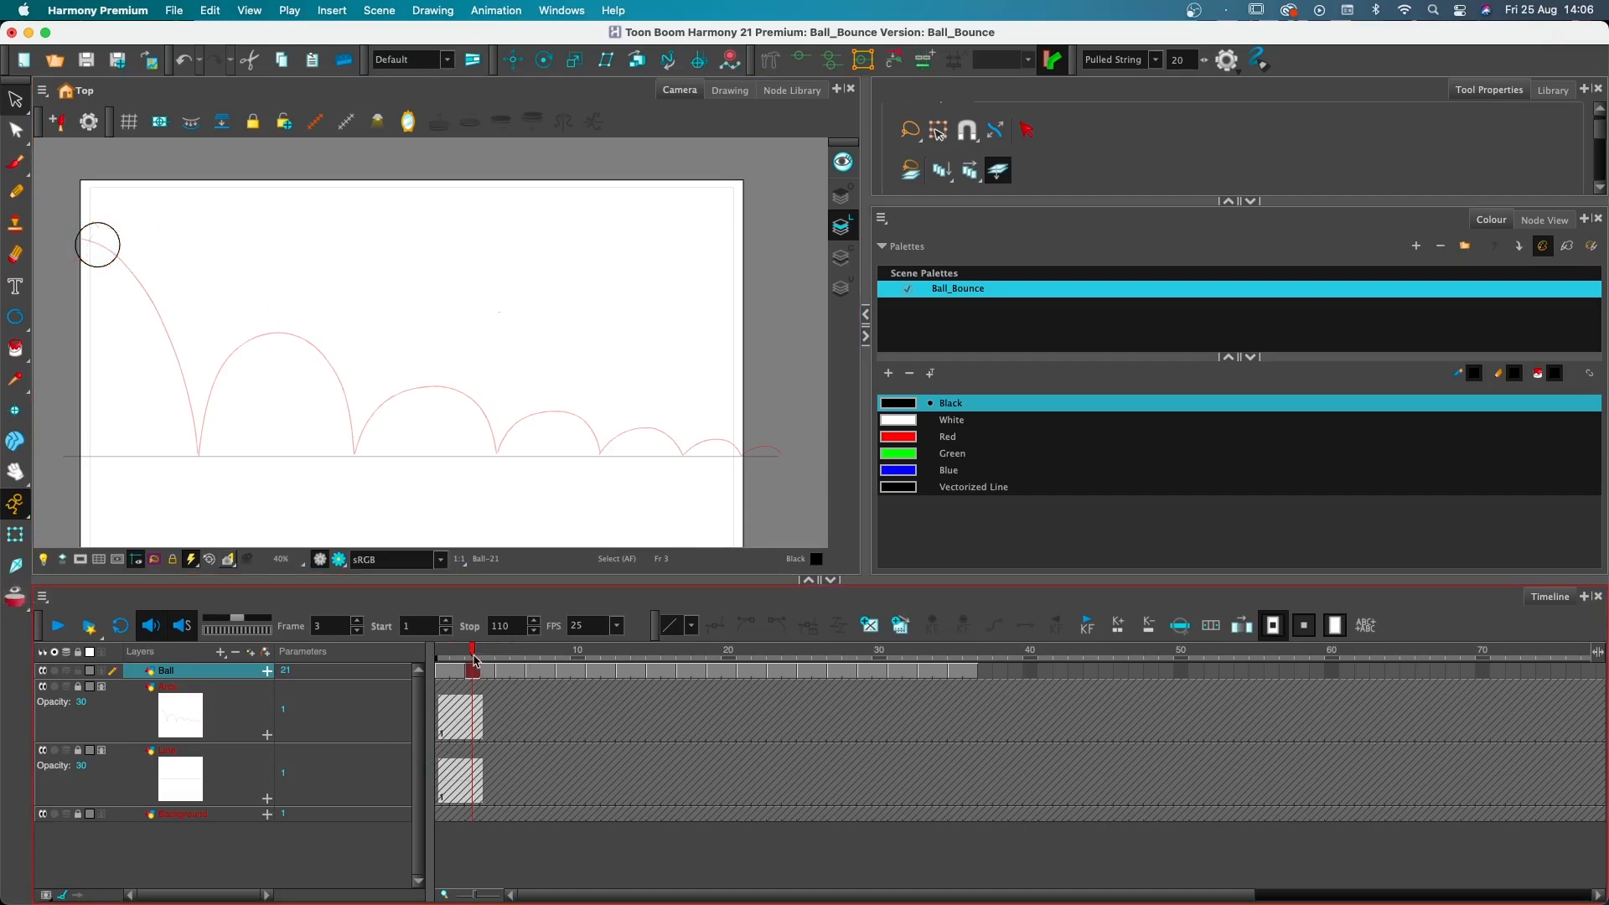
Review the ball drawings through frame 12, then shift those from frame 13 onward two frames later and add an empty drawing at frame 13
{"action": "left_click_drag", "start_coordinate": [475, 660], "coordinate": [568, 648]}
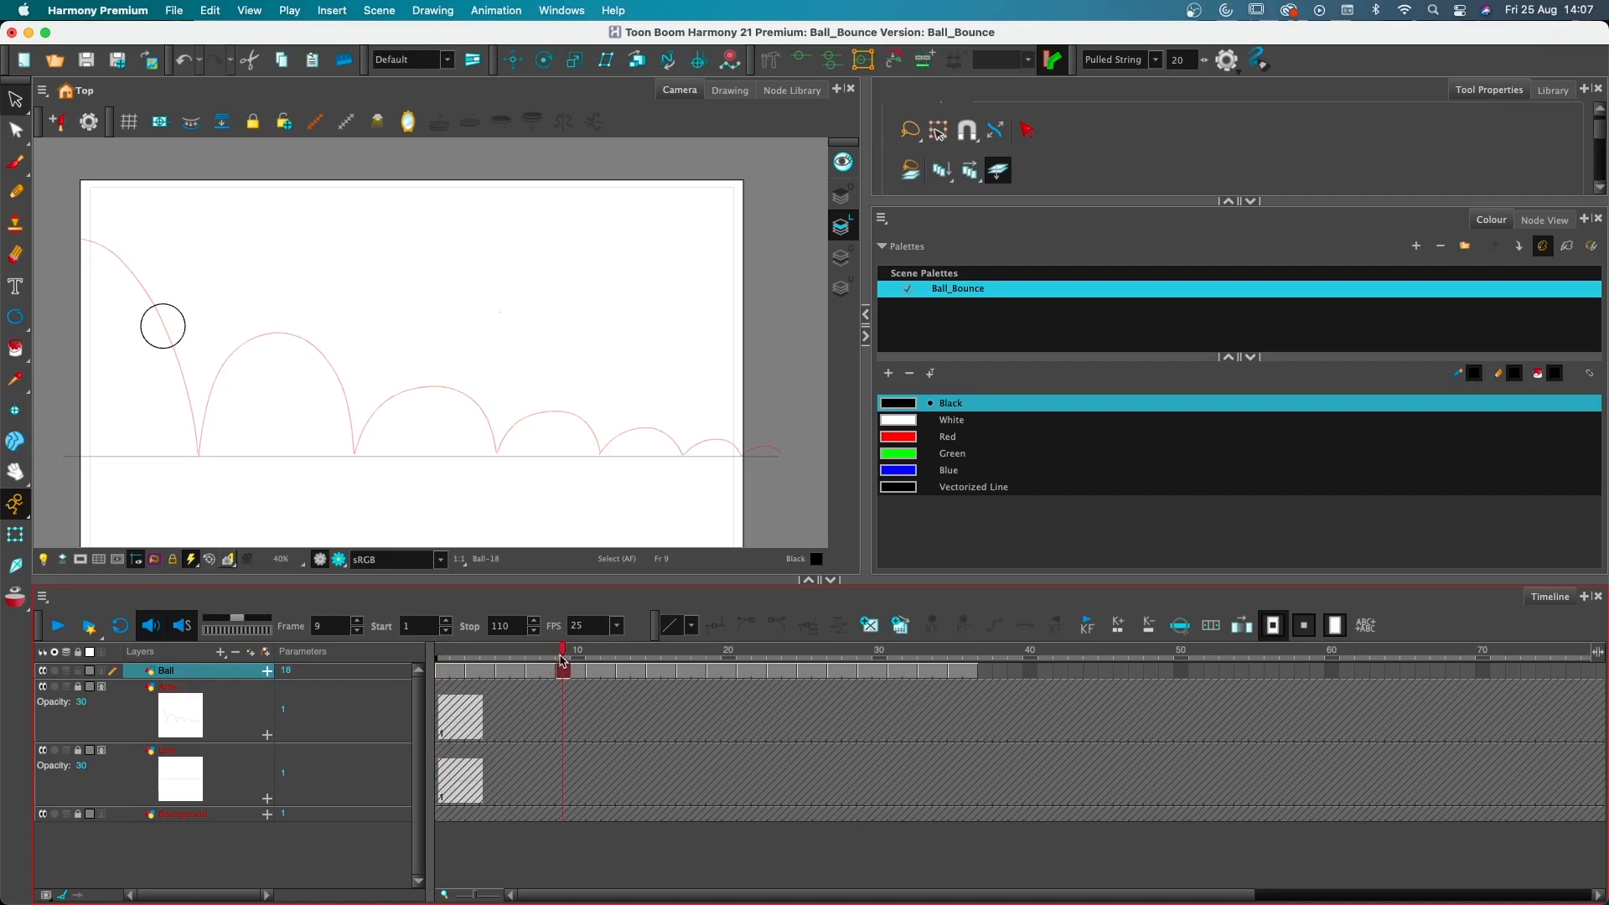
{"action": "left_click_drag", "start_coordinate": [575, 660], "coordinate": [605, 658]}
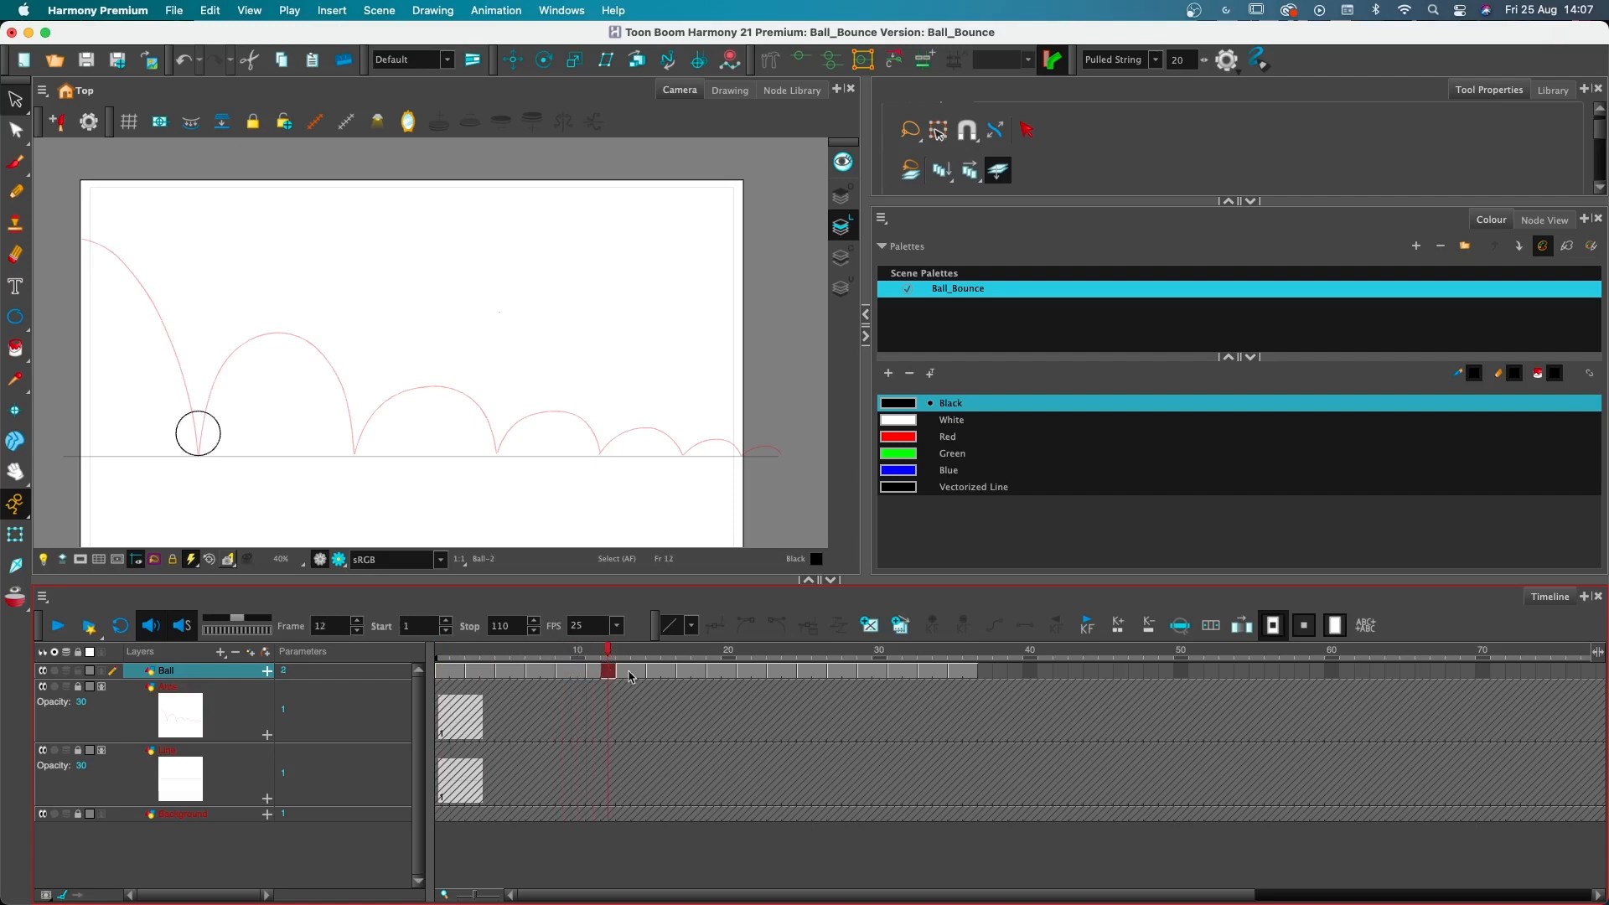
{"action": "left_click", "coordinate": [622, 672]}
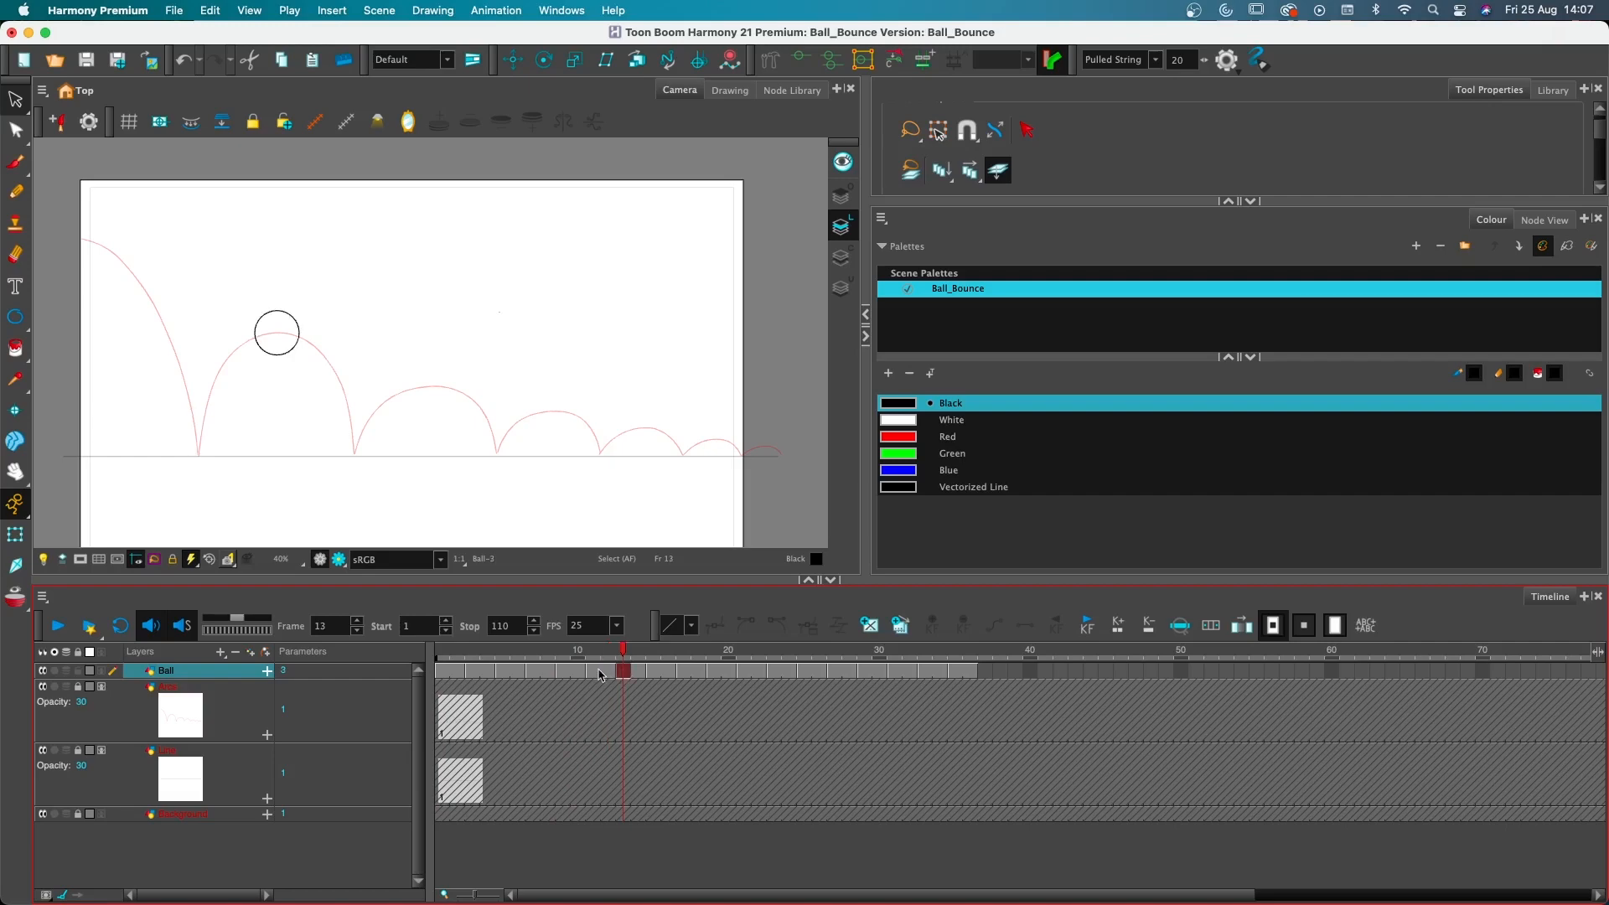
{"action": "left_click", "coordinate": [600, 675]}
{"action": "left_click_drag", "start_coordinate": [624, 673], "coordinate": [984, 673]}
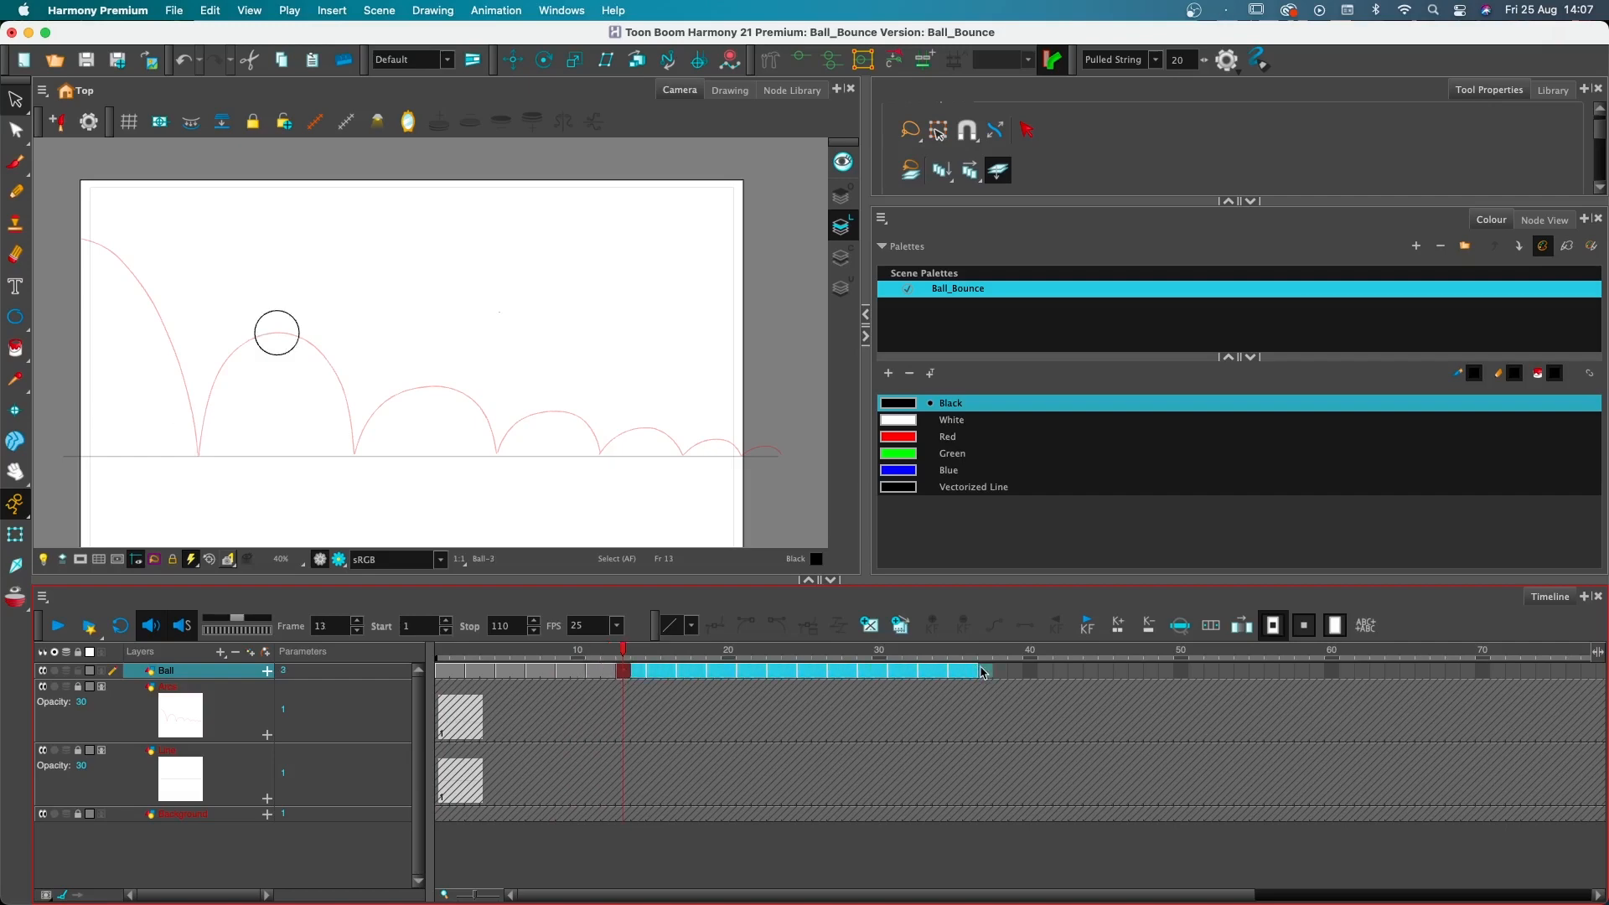
{"action": "mouse_move", "coordinate": [644, 675]}
{"action": "left_mouse_down"}
{"action": "mouse_move", "coordinate": [672, 678]}
{"action": "mouse_move", "coordinate": [610, 653]}
{"action": "mouse_move", "coordinate": [666, 654]}
{"action": "mouse_move", "coordinate": [605, 654]}
{"action": "mouse_move", "coordinate": [628, 657]}
{"action": "left_mouse_up"}
{"action": "key", "text": "alt+o"}
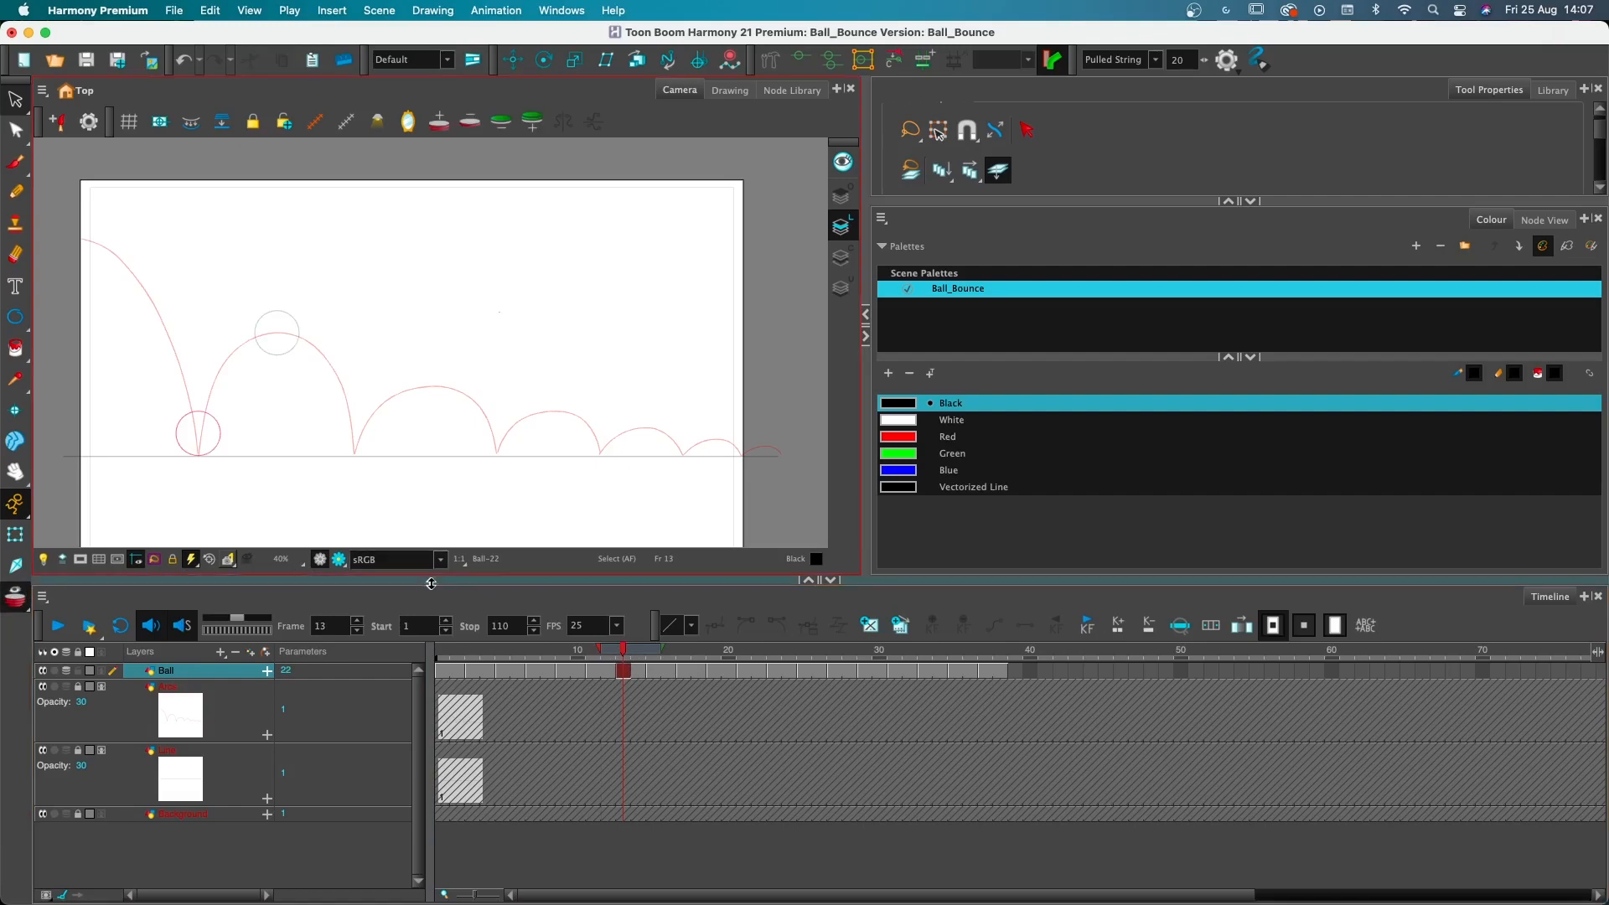
Paste the ball at frame 13 and place it on the rising side of the second arc, between the ground contact and the peak
{"action": "key", "text": "super+v"}
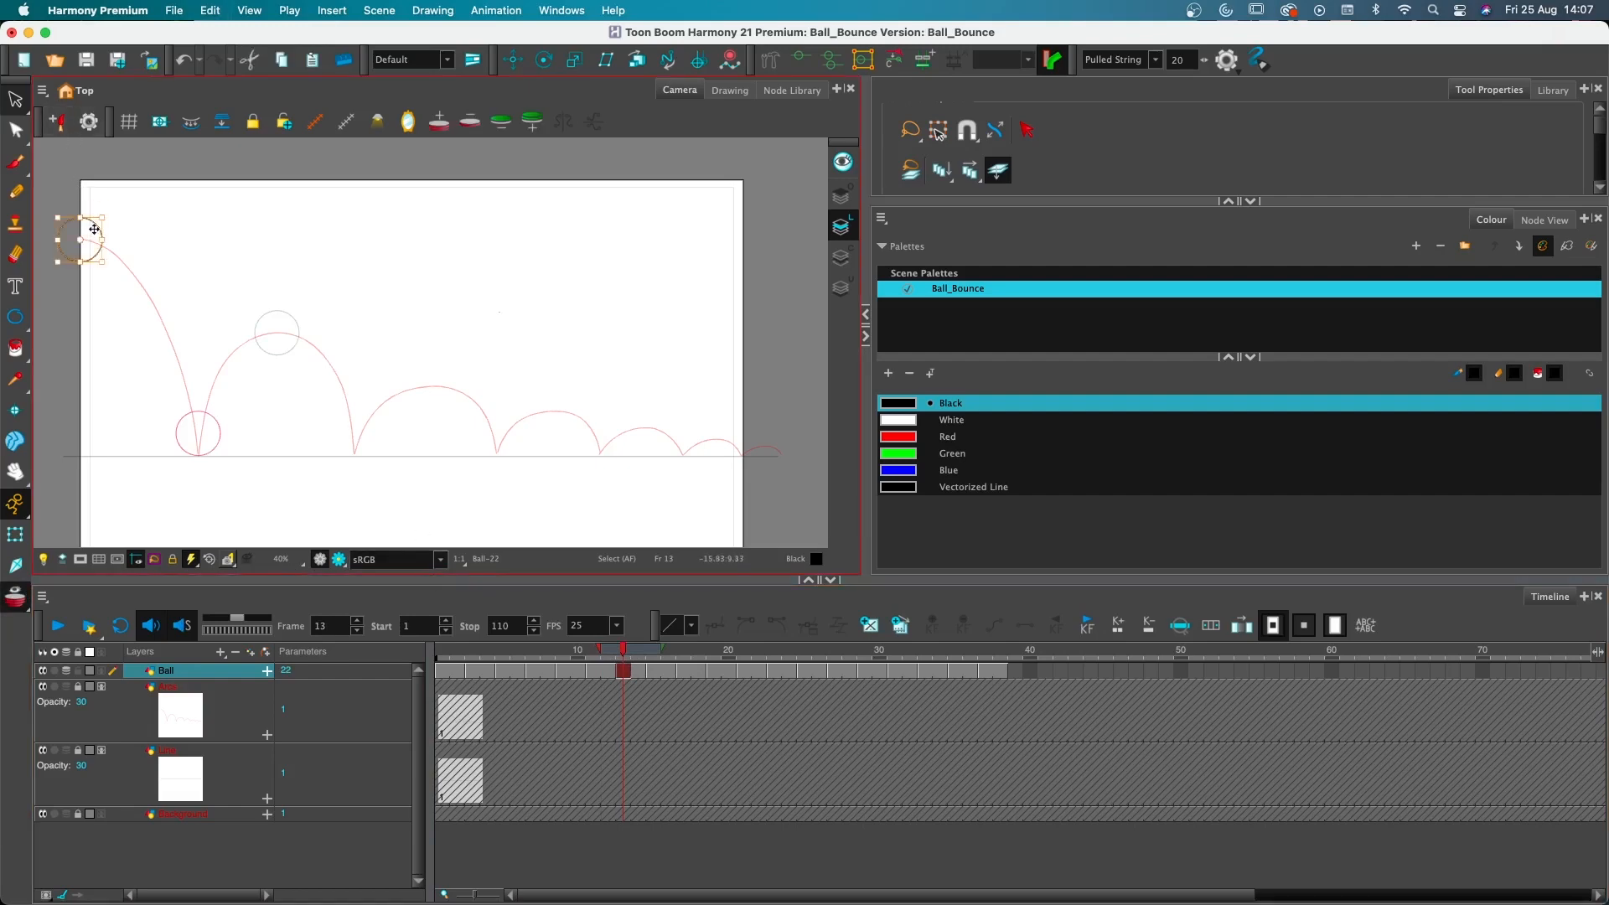
{"action": "left_click_drag", "start_coordinate": [99, 234], "coordinate": [236, 353]}
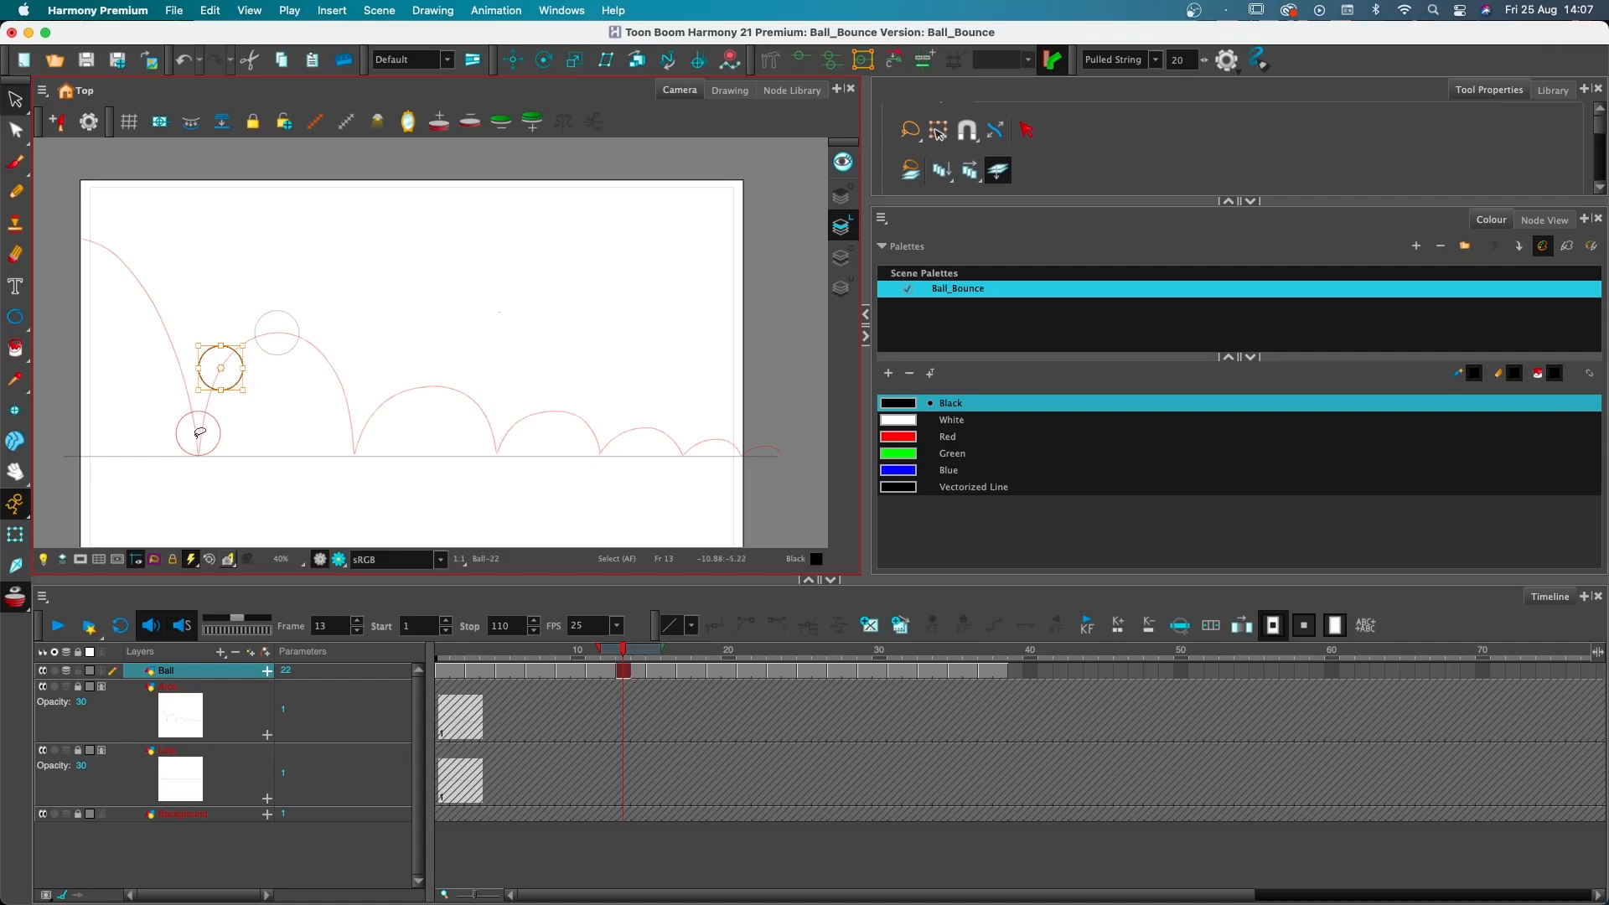
{"action": "left_click", "coordinate": [609, 670]}
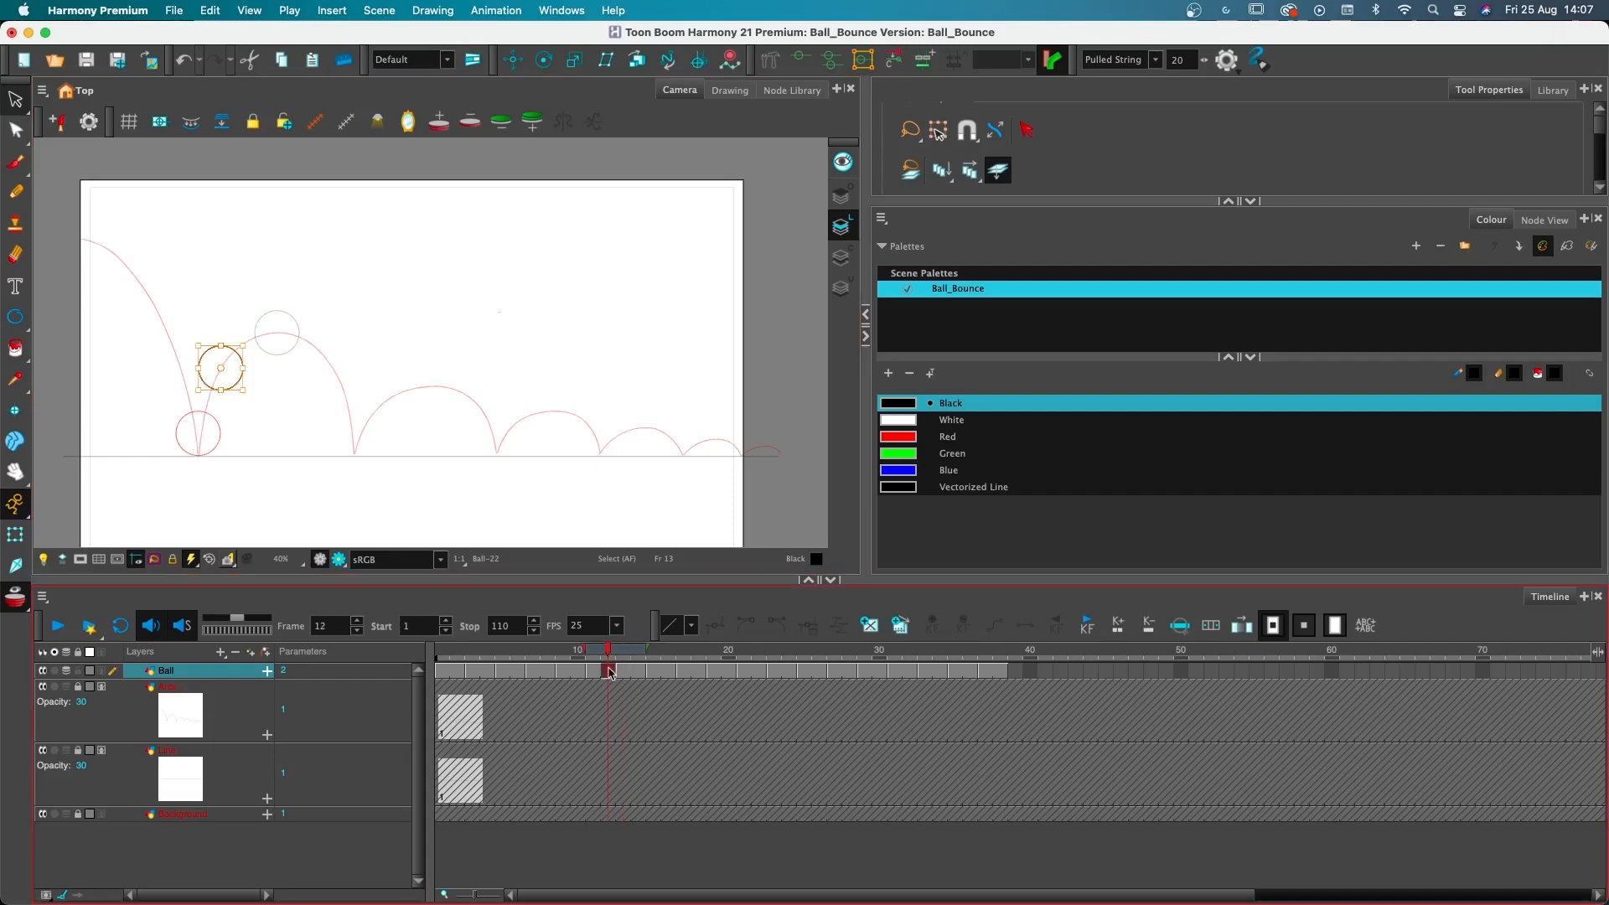
{"action": "left_click", "coordinate": [624, 671]}
{"action": "left_click", "coordinate": [159, 451]}
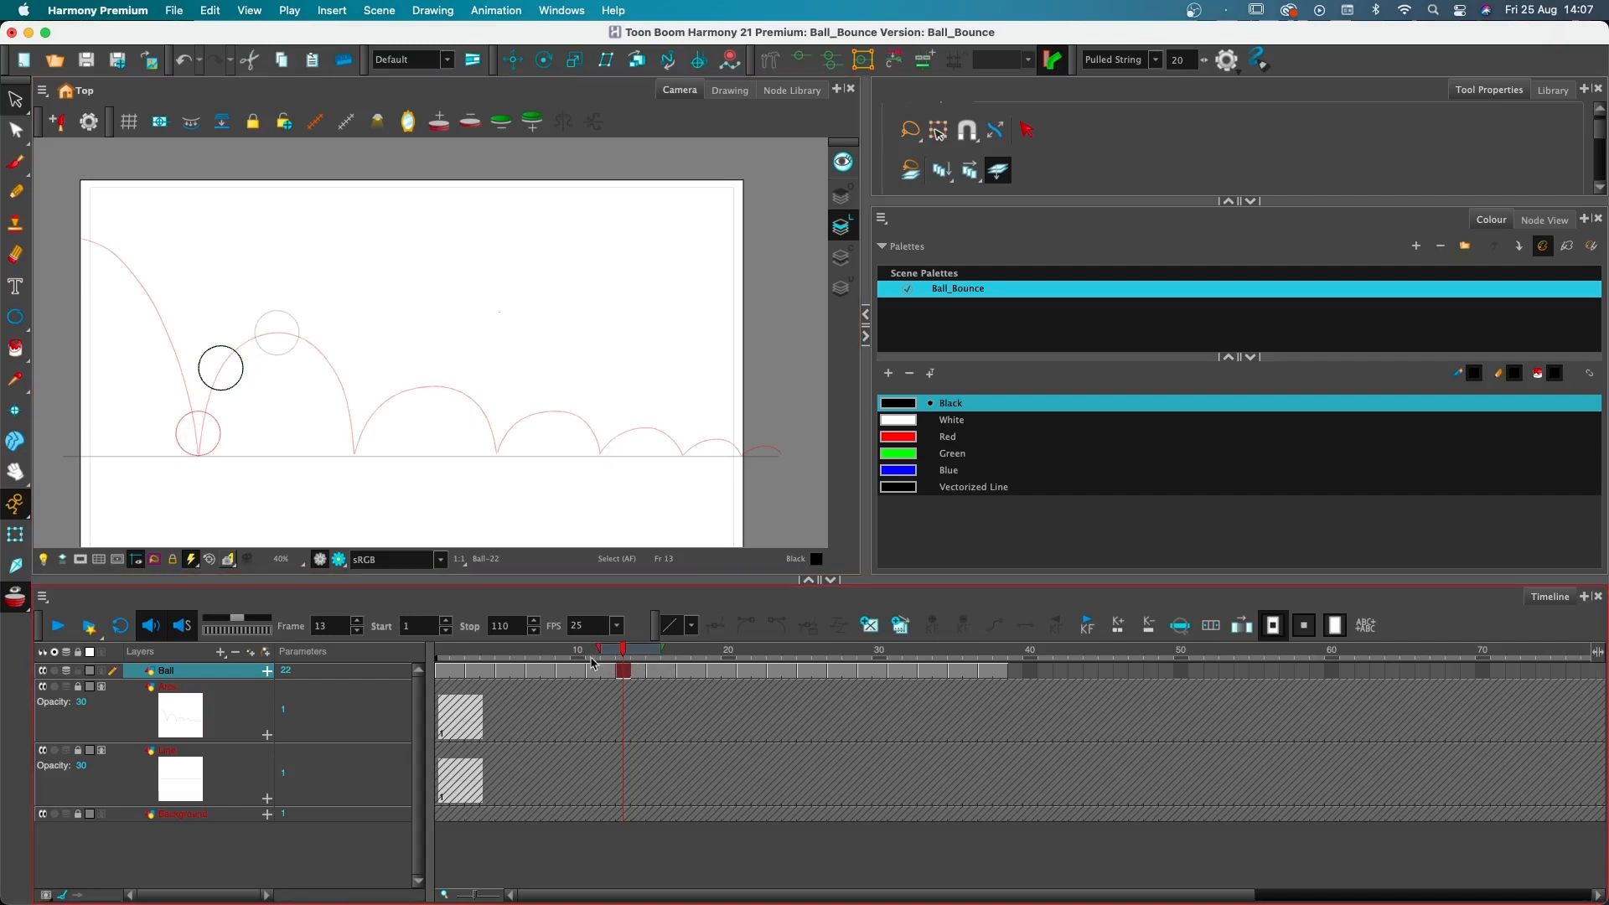
Move the Ball drawings from frame 13 onward two frames later and add another empty drawing at frame 13
{"action": "left_click_drag", "start_coordinate": [637, 670], "coordinate": [1006, 671]}
{"action": "left_click_drag", "start_coordinate": [632, 671], "coordinate": [654, 673]}
{"action": "left_click", "coordinate": [616, 672]}
{"action": "left_click", "coordinate": [623, 672]}
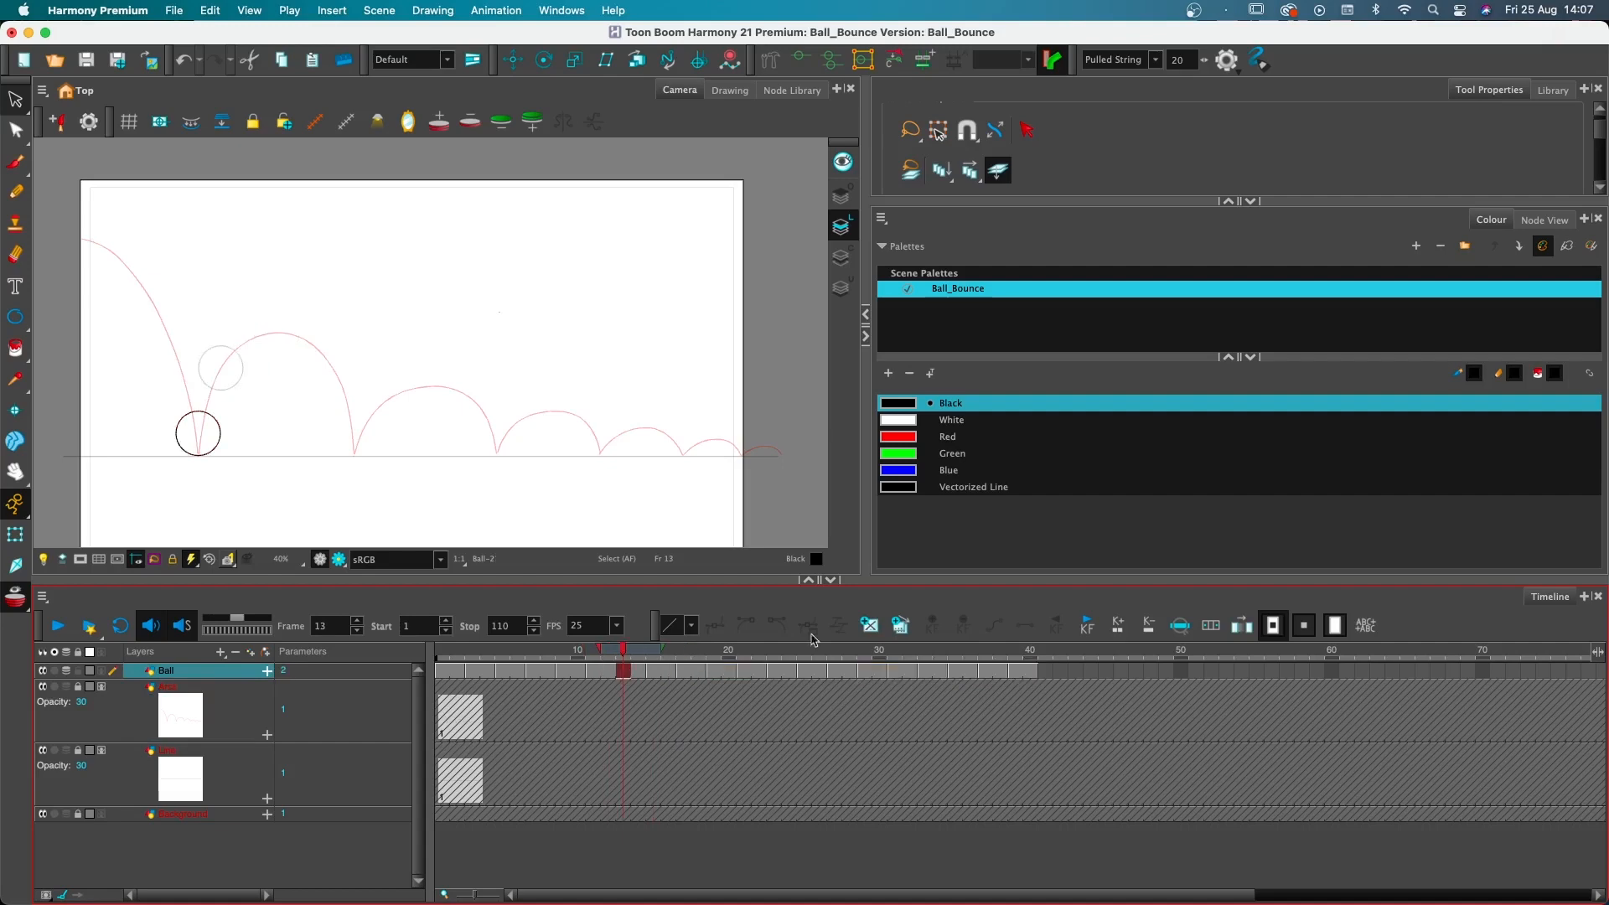
Paste the ball at frame 13 and position it on the second arc midway between the first ground contact and the next onion-skinned ball
{"action": "key", "text": "super+a"}
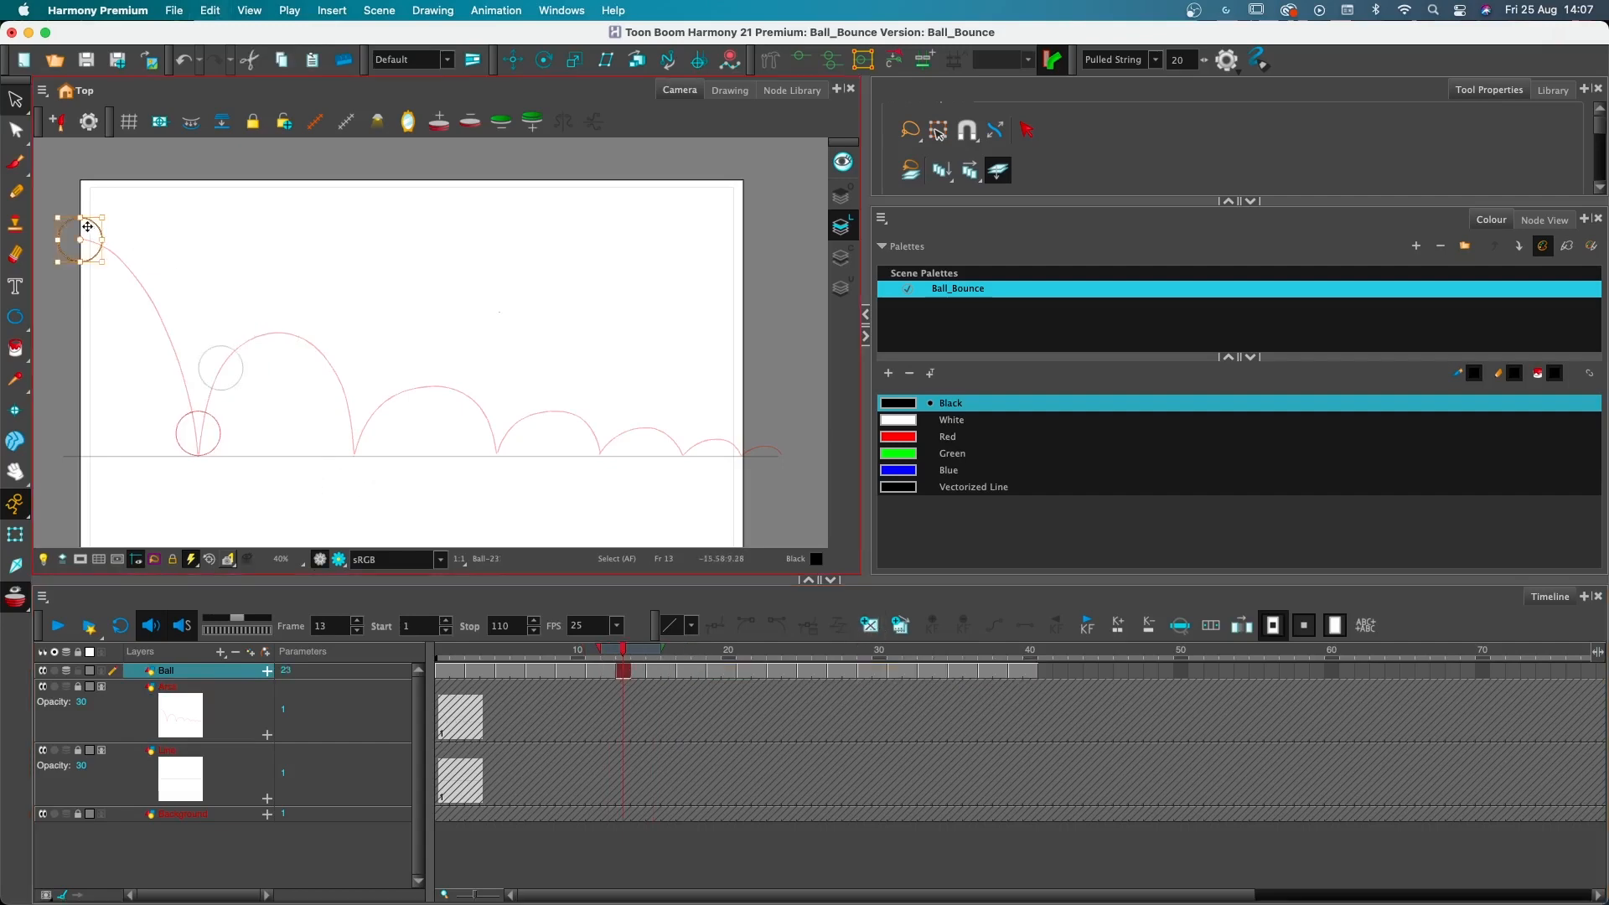
{"action": "left_click_drag", "start_coordinate": [97, 231], "coordinate": [224, 386]}
{"action": "left_click_drag", "start_coordinate": [225, 389], "coordinate": [226, 388]}
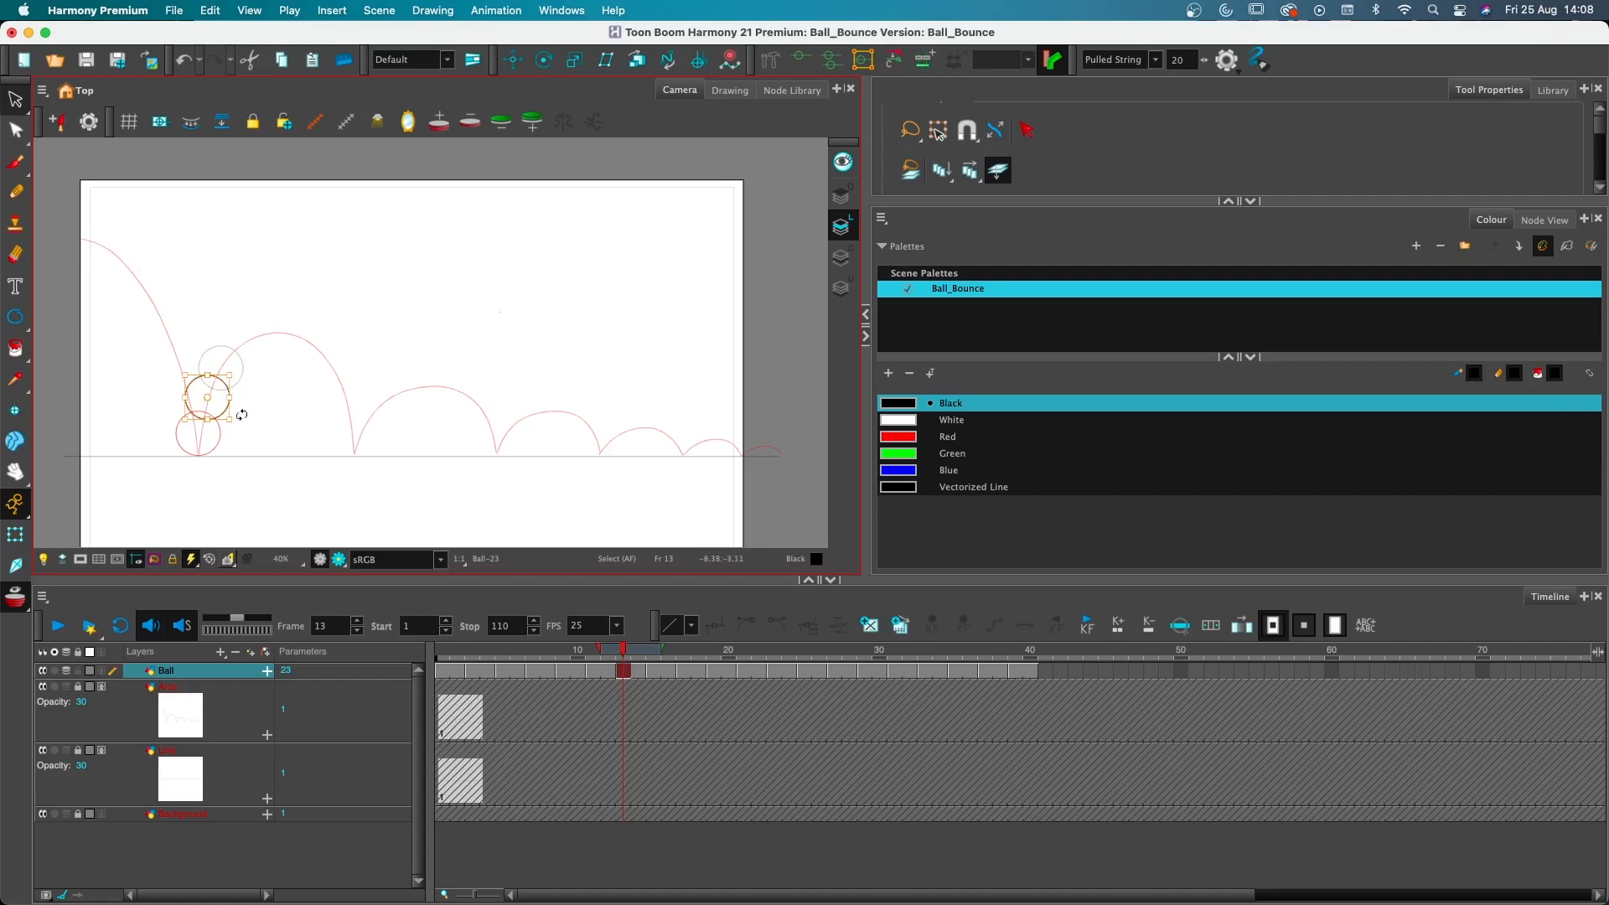
{"action": "left_click_drag", "start_coordinate": [224, 382], "coordinate": [223, 387]}
{"action": "left_click", "coordinate": [614, 654]}
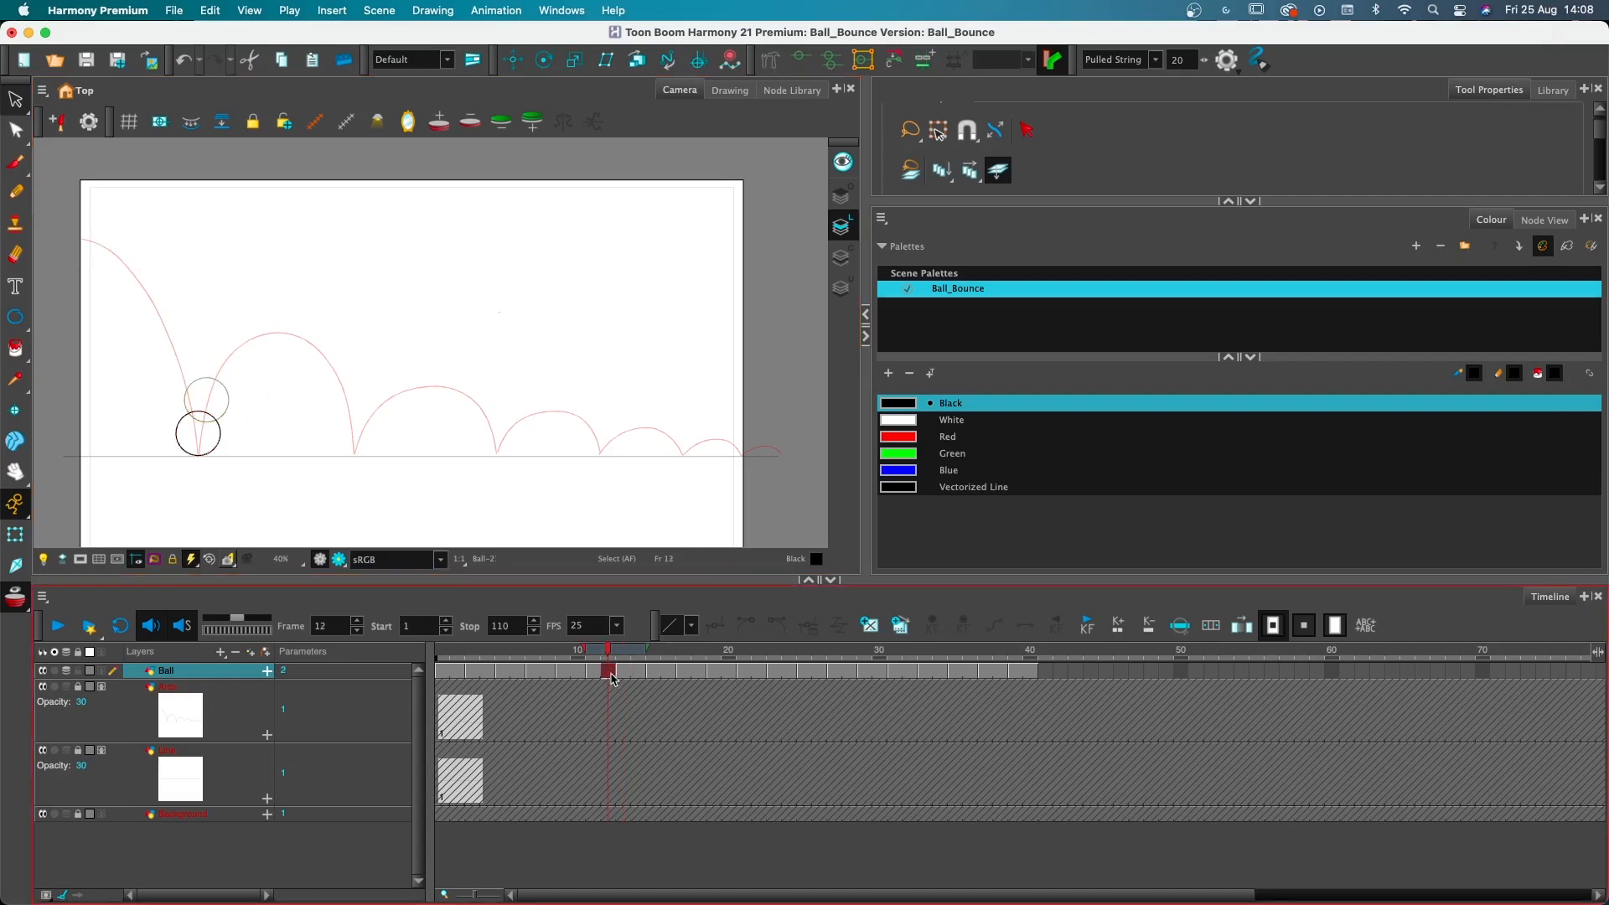
Insert another two-frame Ball drawing at frame 13 and place a pasted ball on the second arc, closer to the first ground contact
{"action": "left_click_drag", "start_coordinate": [621, 674], "coordinate": [1034, 673]}
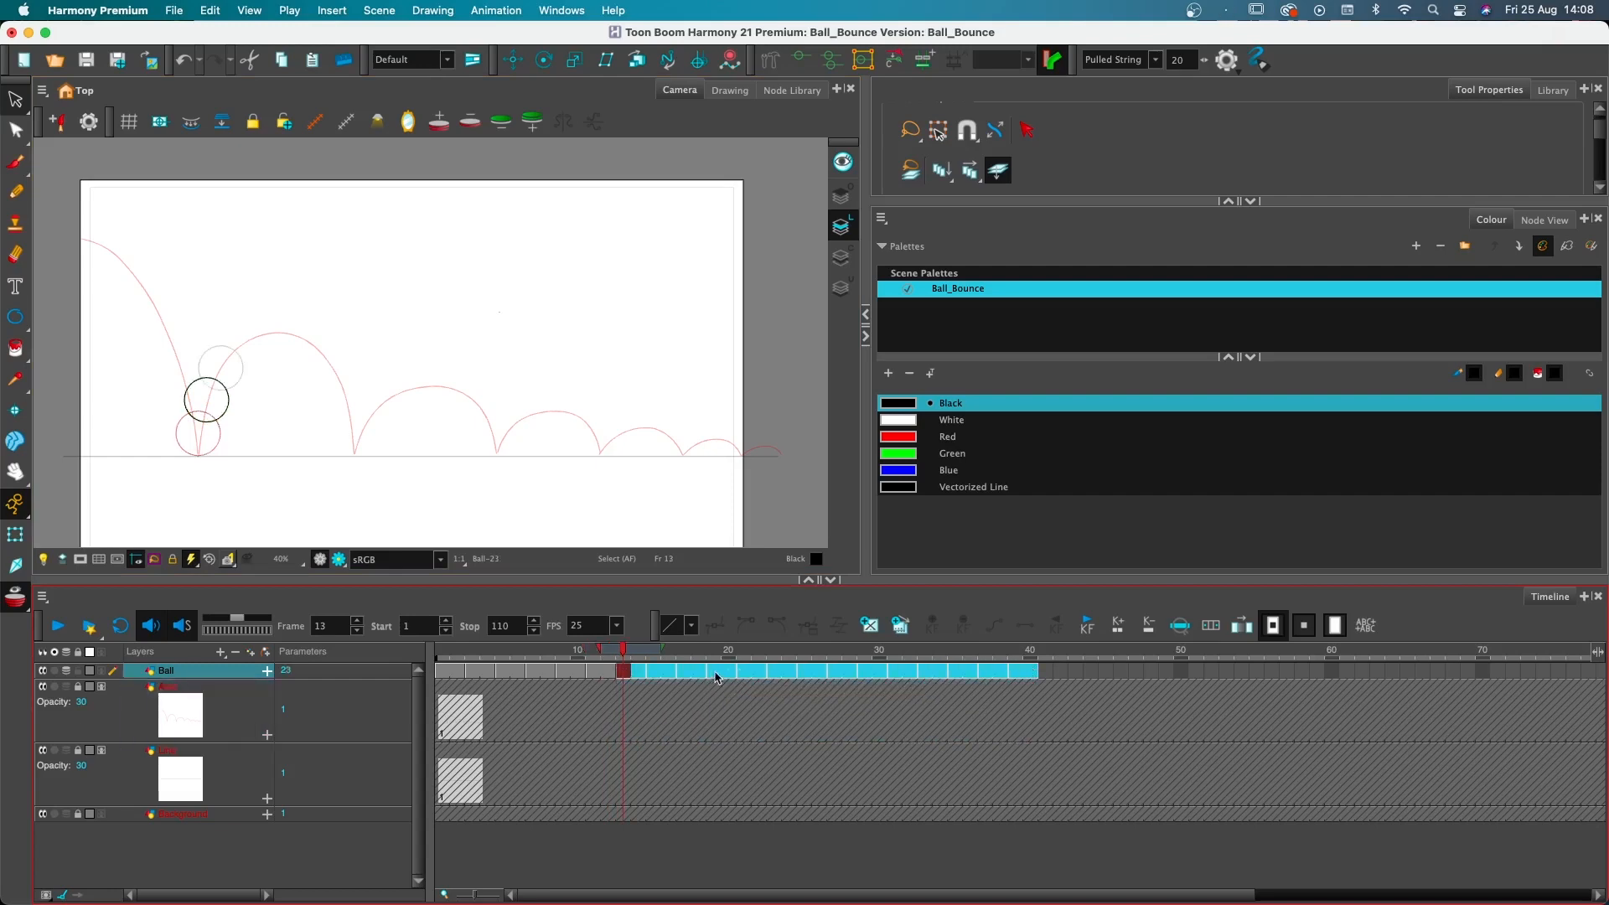
{"action": "left_click_drag", "start_coordinate": [648, 675], "coordinate": [665, 675]}
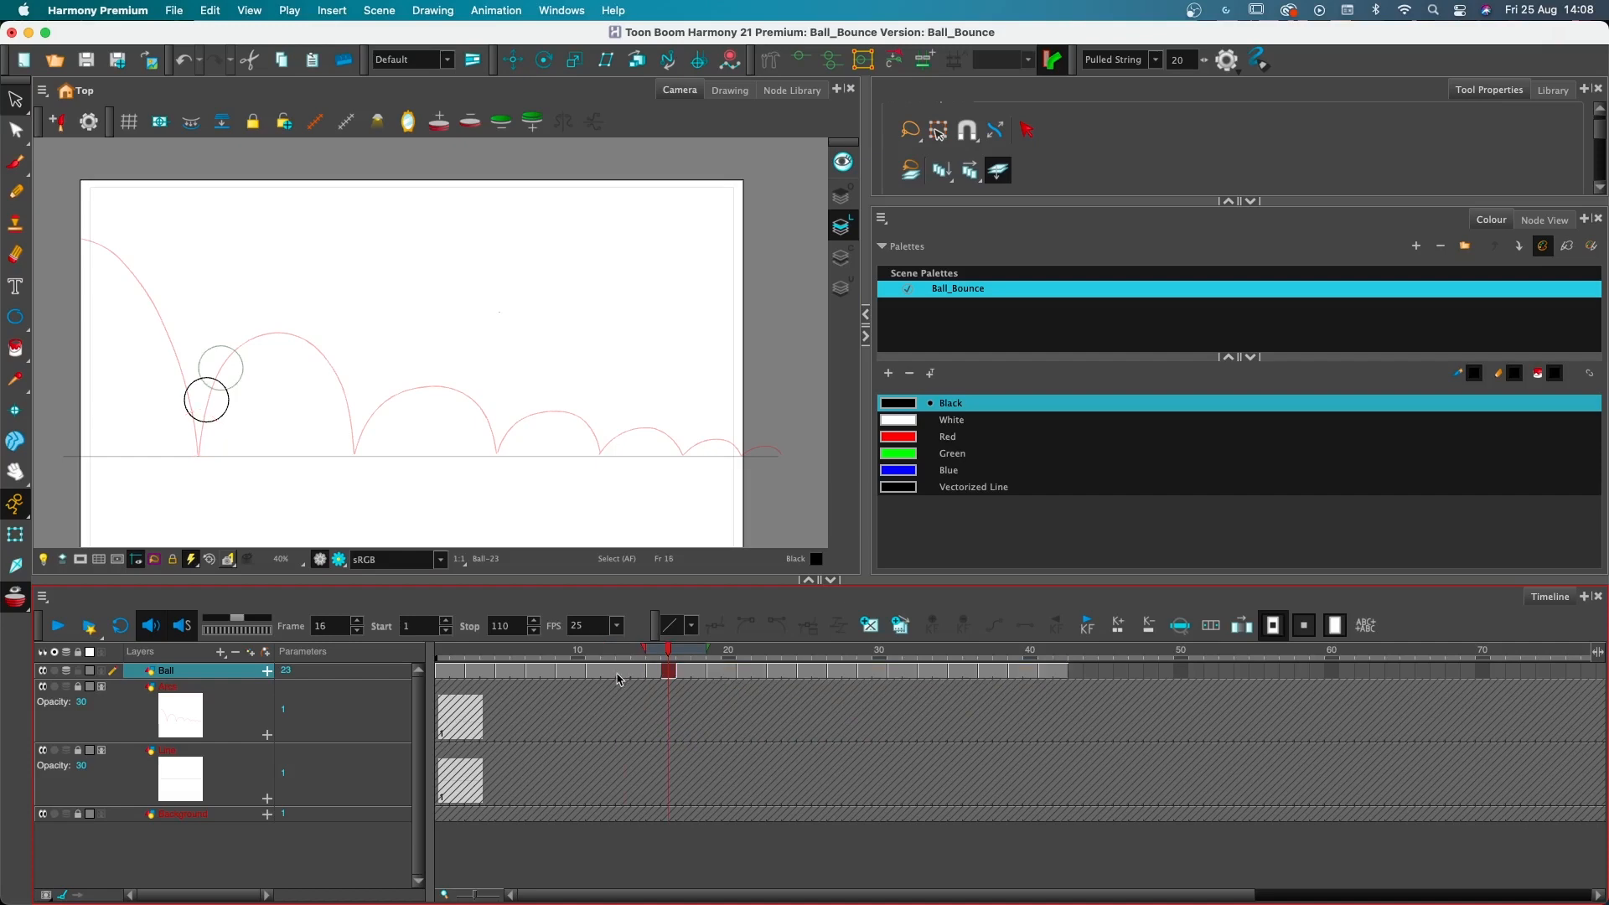
{"action": "left_click", "coordinate": [863, 623]}
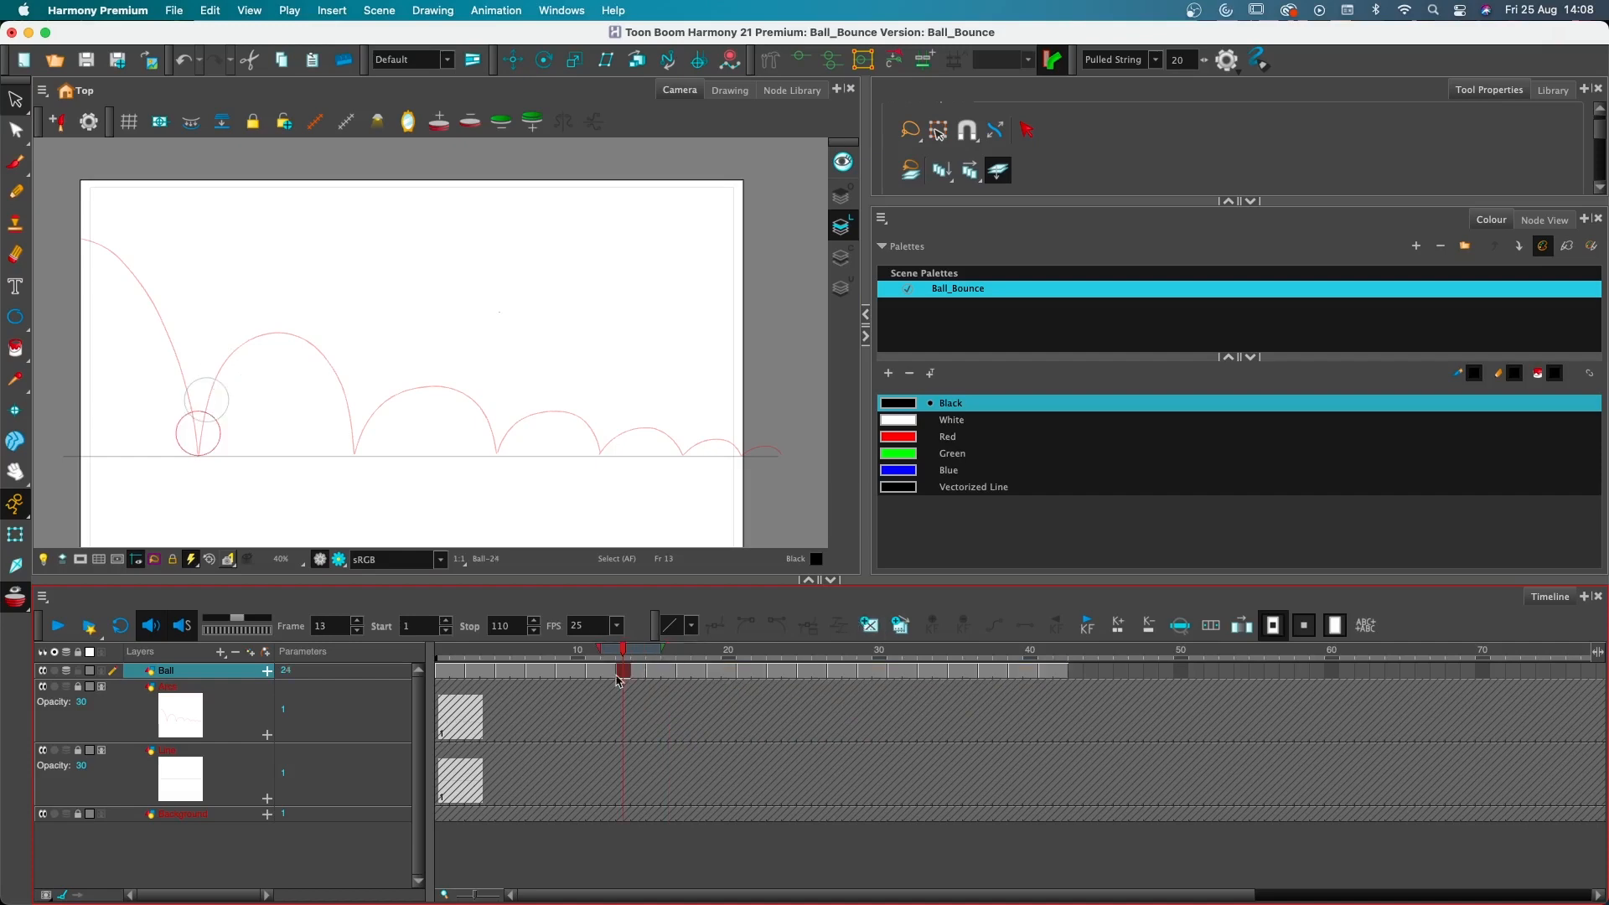
{"action": "key", "text": "ctrl+v"}
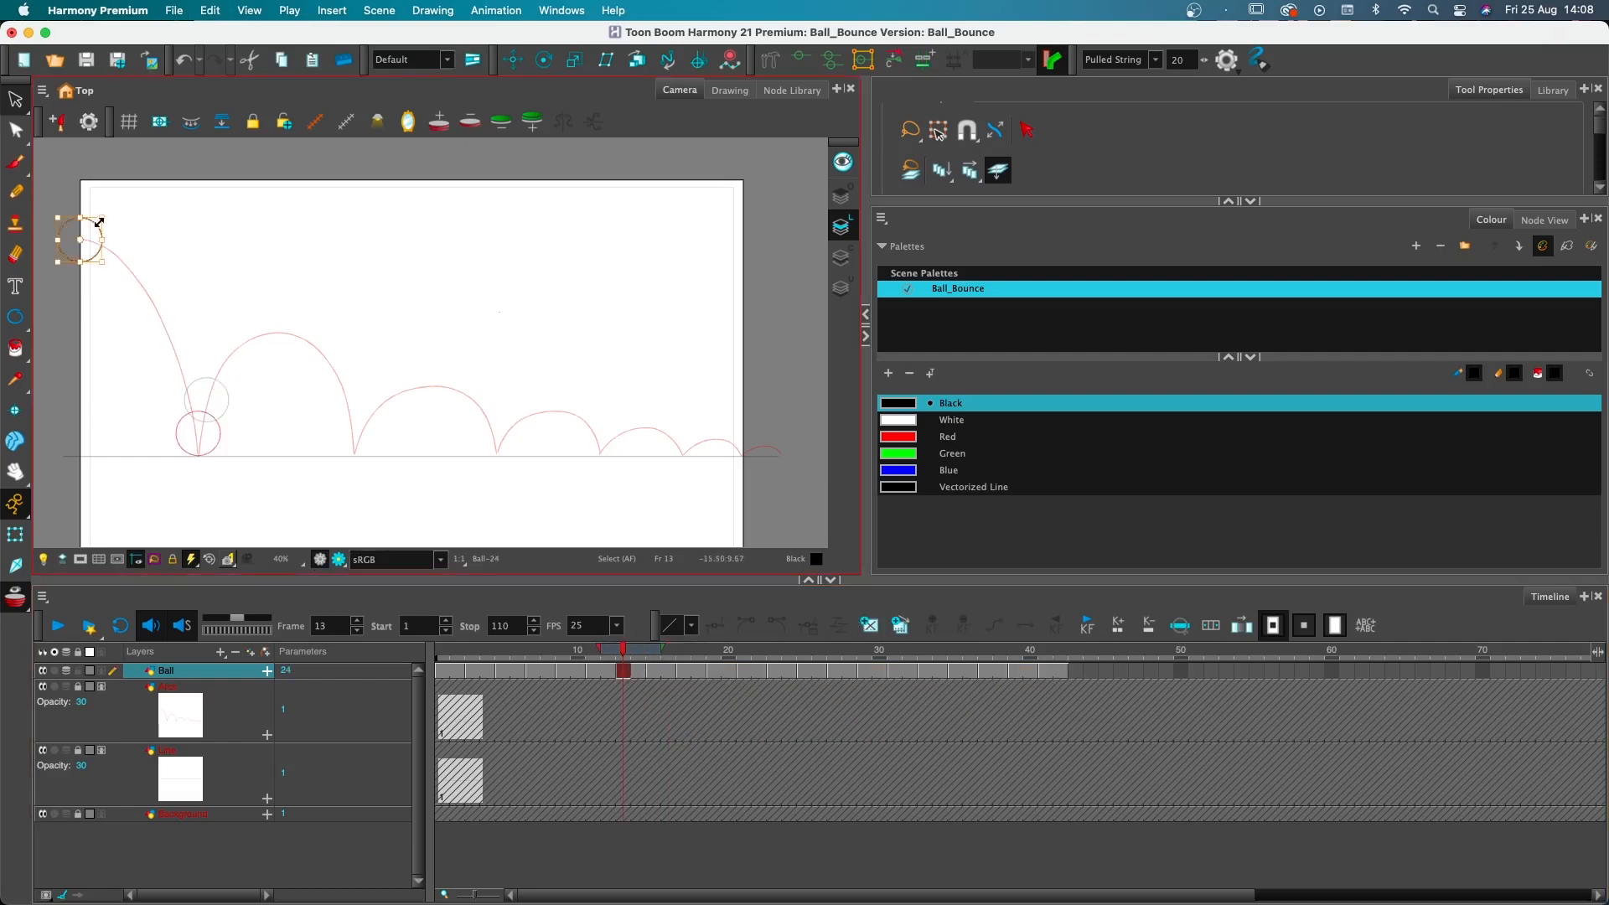
{"action": "left_click_drag", "start_coordinate": [93, 224], "coordinate": [219, 408]}
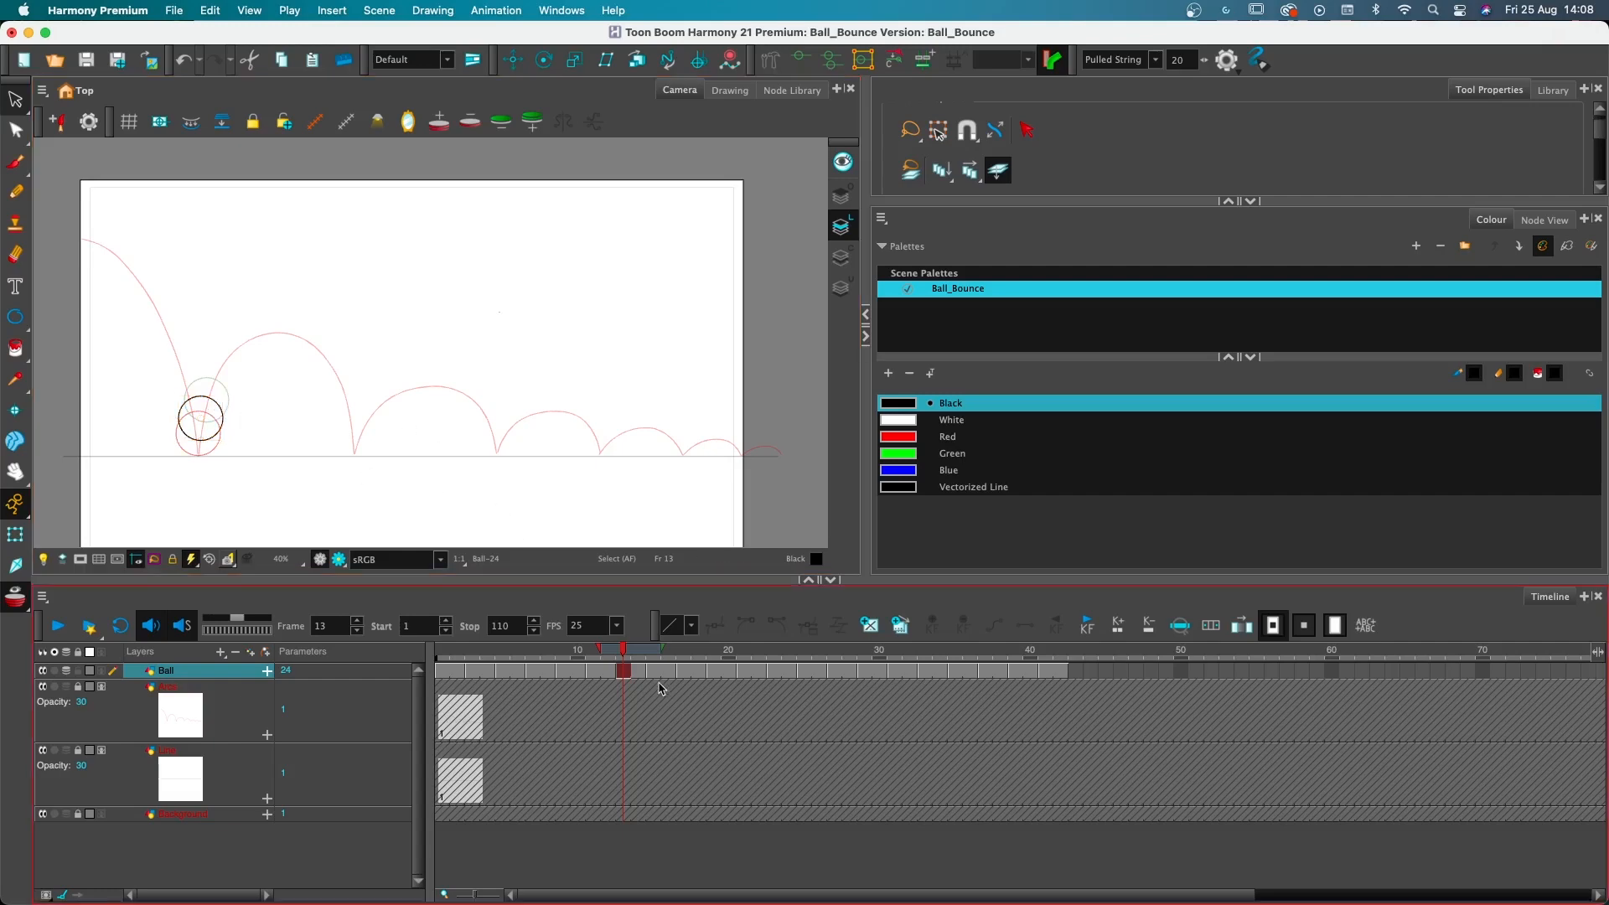
Insert one more two-frame Ball drawing at frame 13, with a pasted ball almost overlapping the first ground-contact ball
{"action": "left_click_drag", "start_coordinate": [638, 671], "coordinate": [1056, 678]}
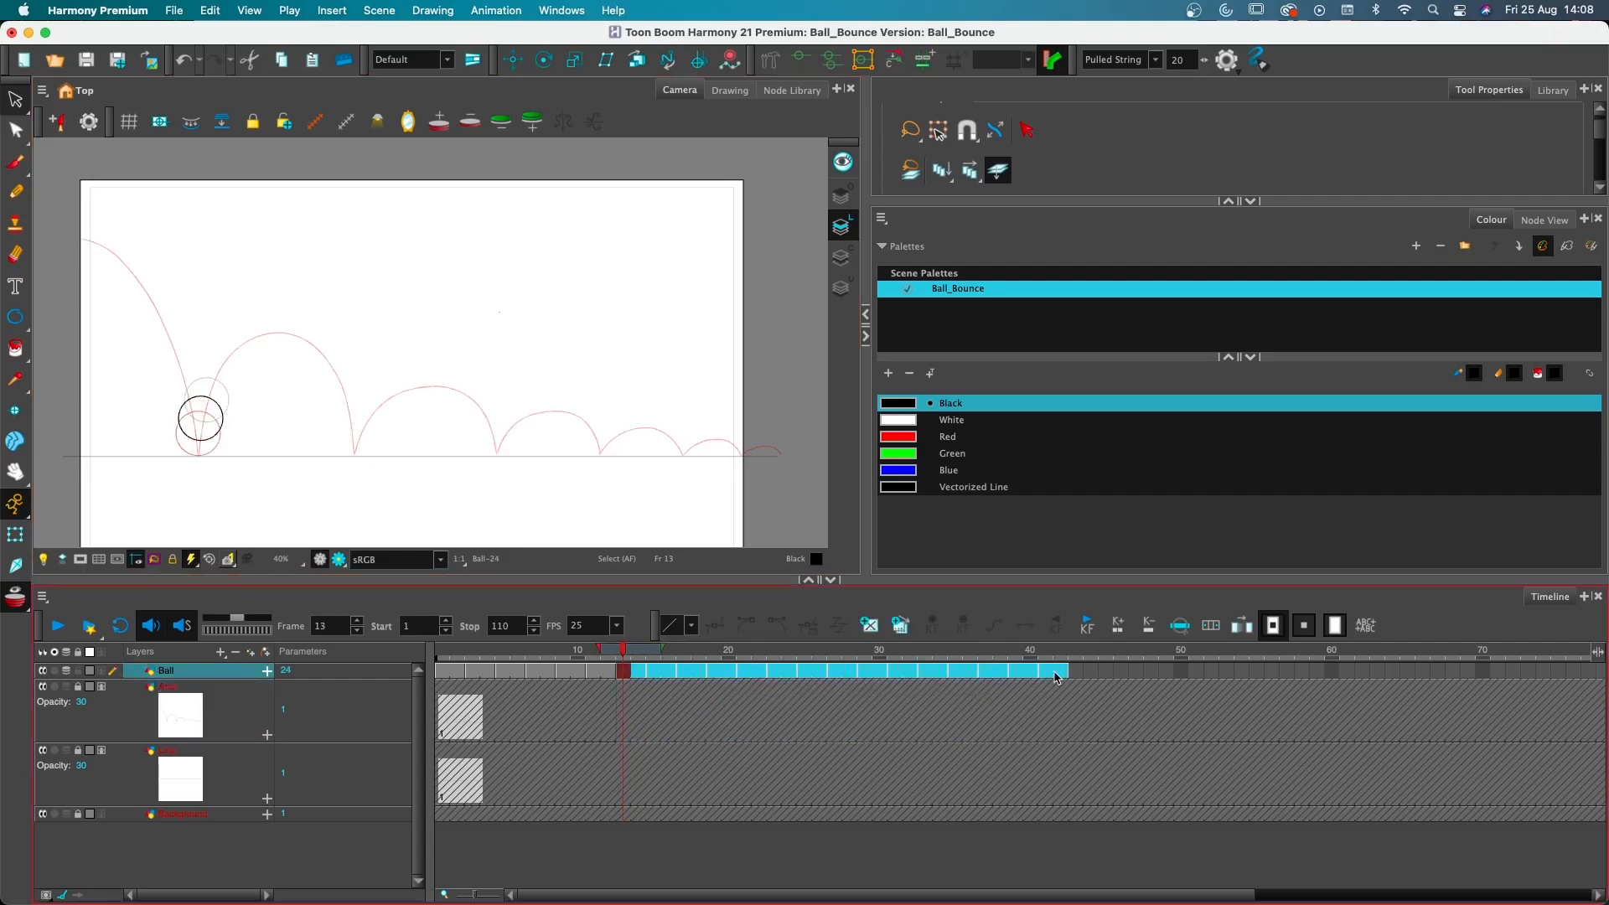
{"action": "left_click_drag", "start_coordinate": [634, 671], "coordinate": [654, 671]}
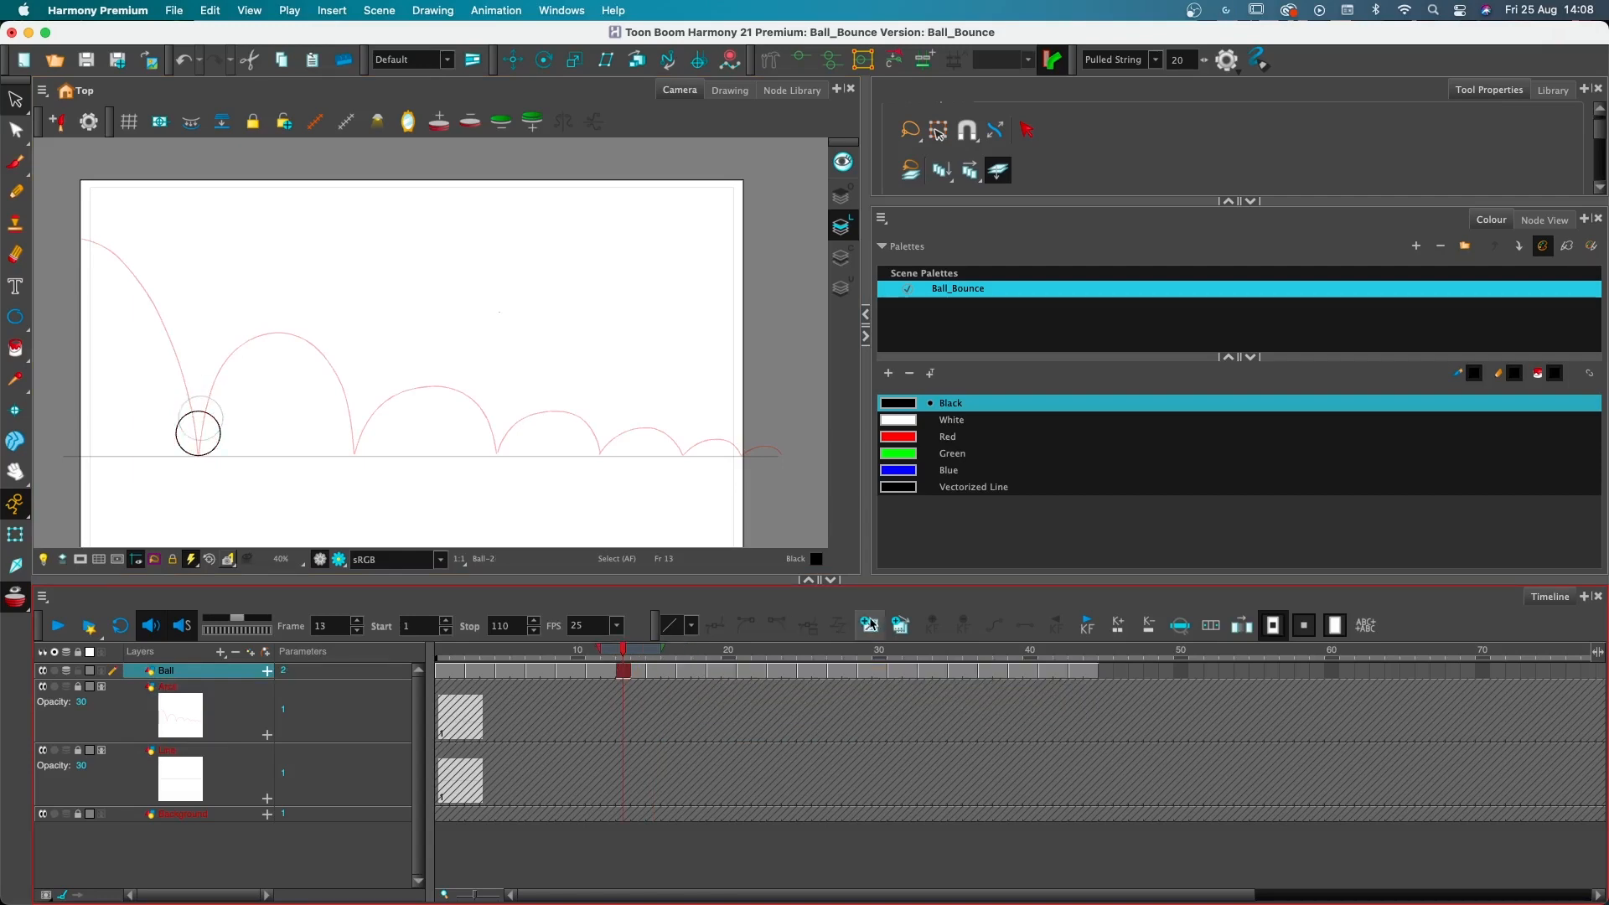
{"action": "key", "text": "super+a"}
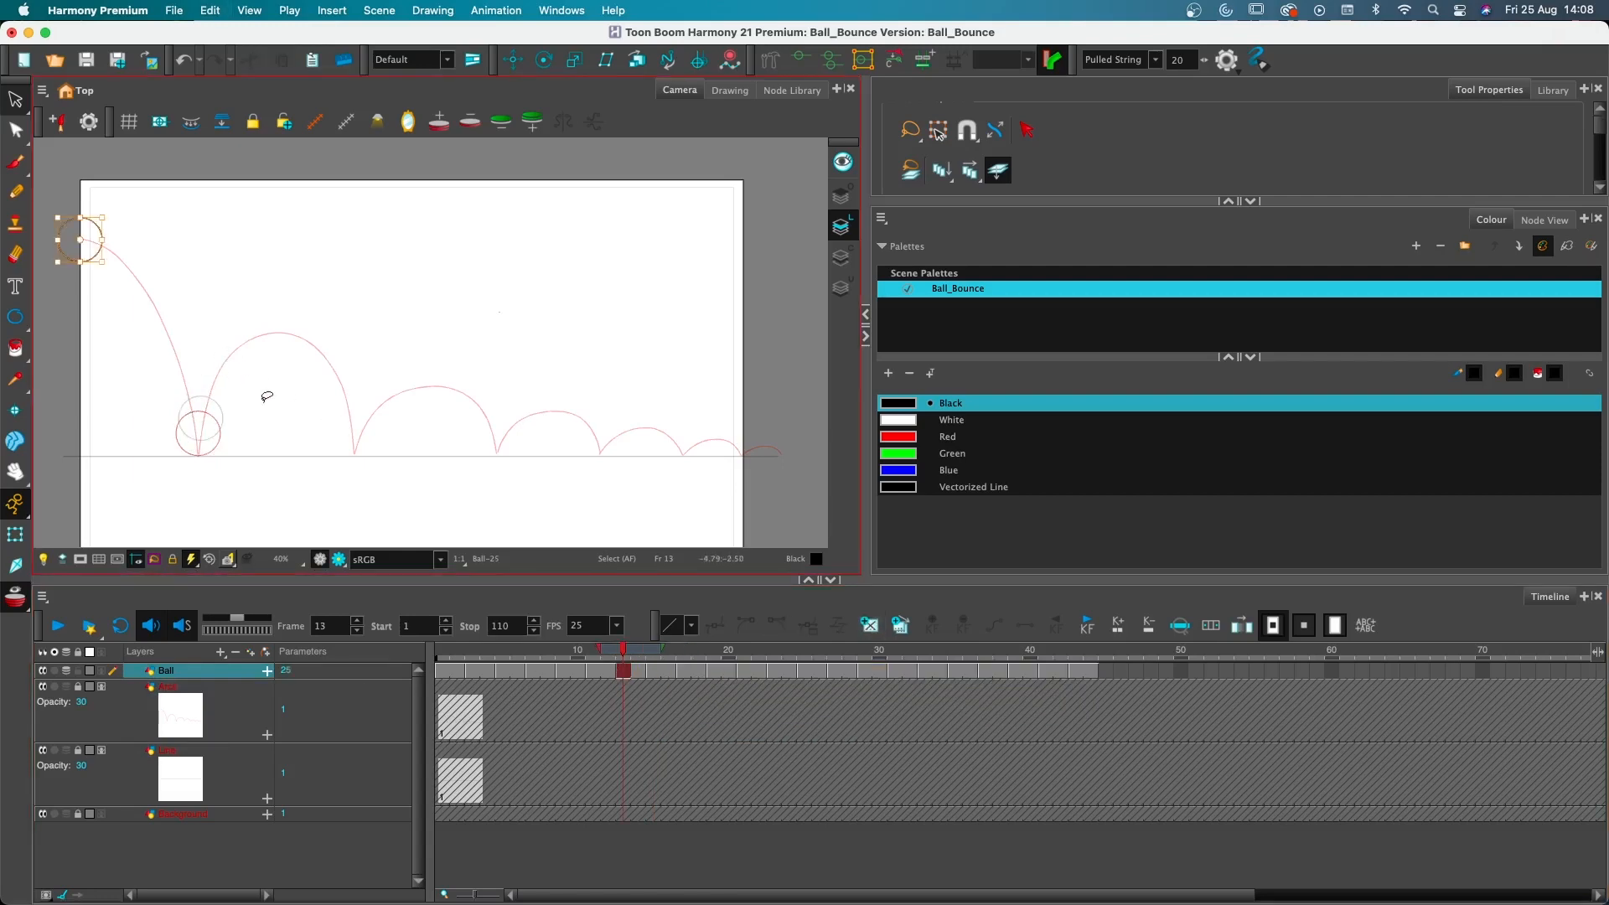
{"action": "left_click_drag", "start_coordinate": [95, 227], "coordinate": [218, 419]}
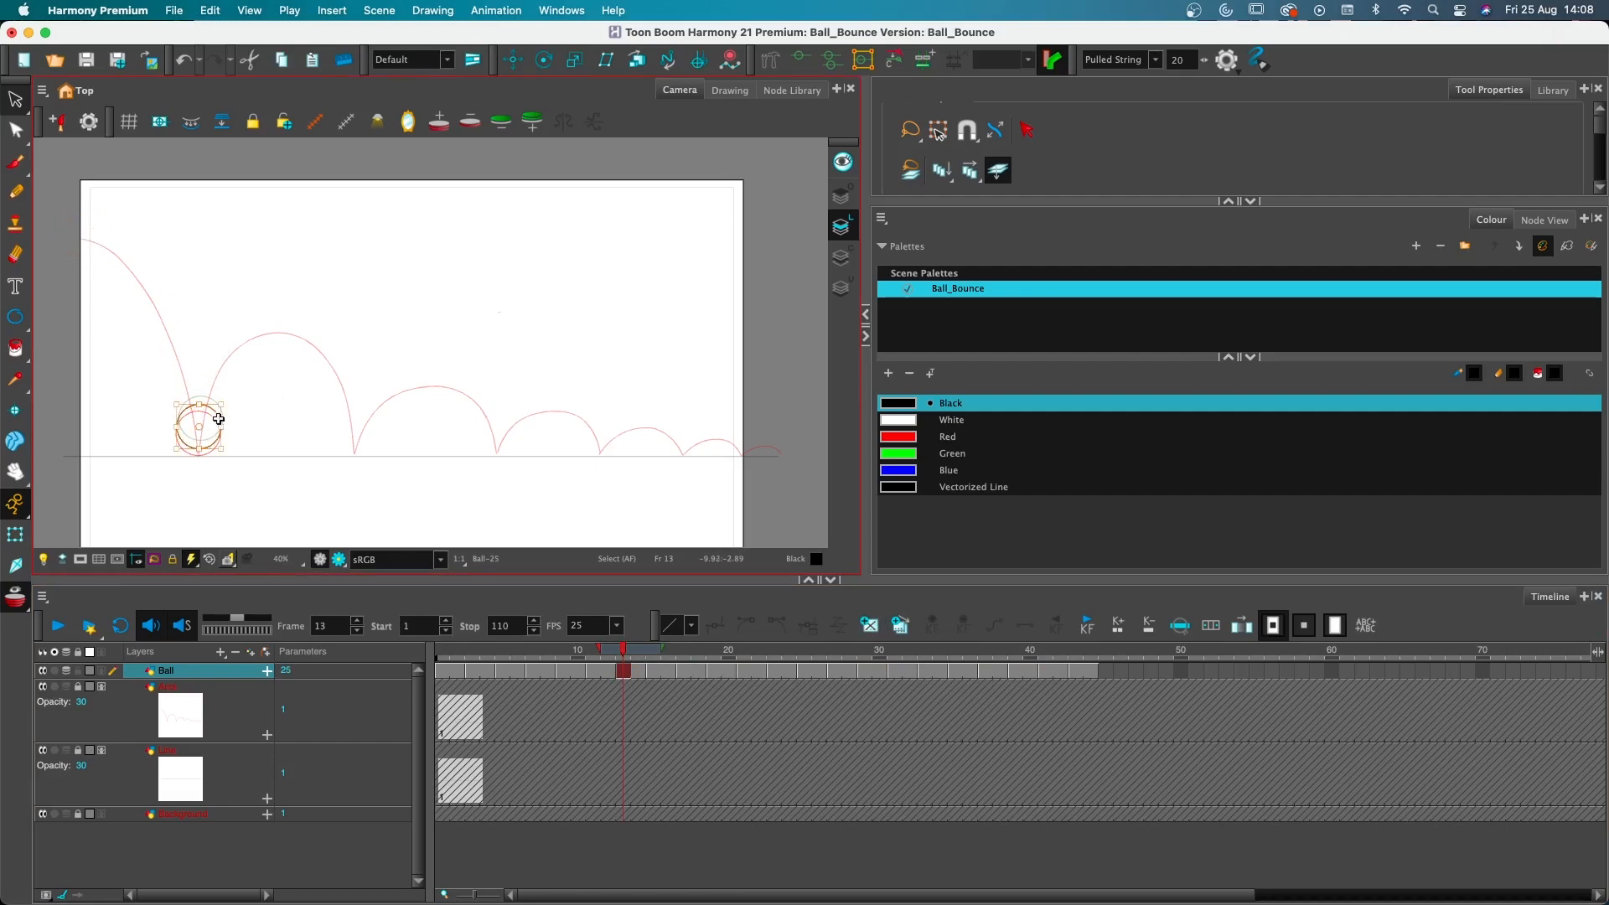
{"action": "left_click", "coordinate": [245, 353]}
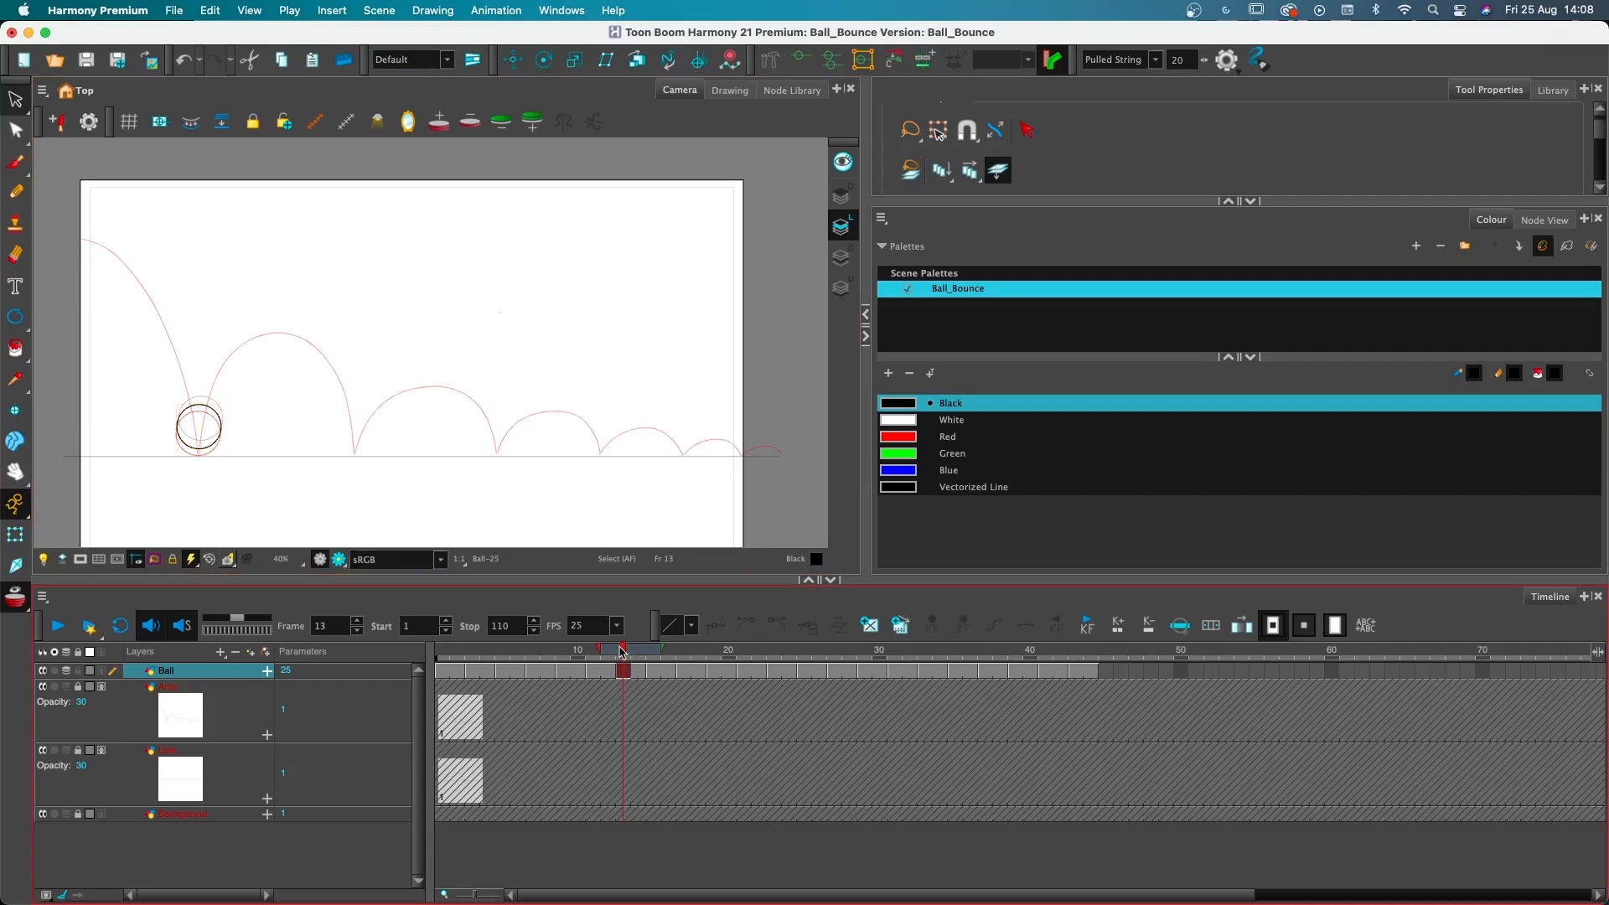
Check the drawings from frame 13 through 19, then shift those from frame 21 onward two frames later and add an empty drawing at frame 21
{"action": "left_click_drag", "start_coordinate": [622, 652], "coordinate": [711, 670]}
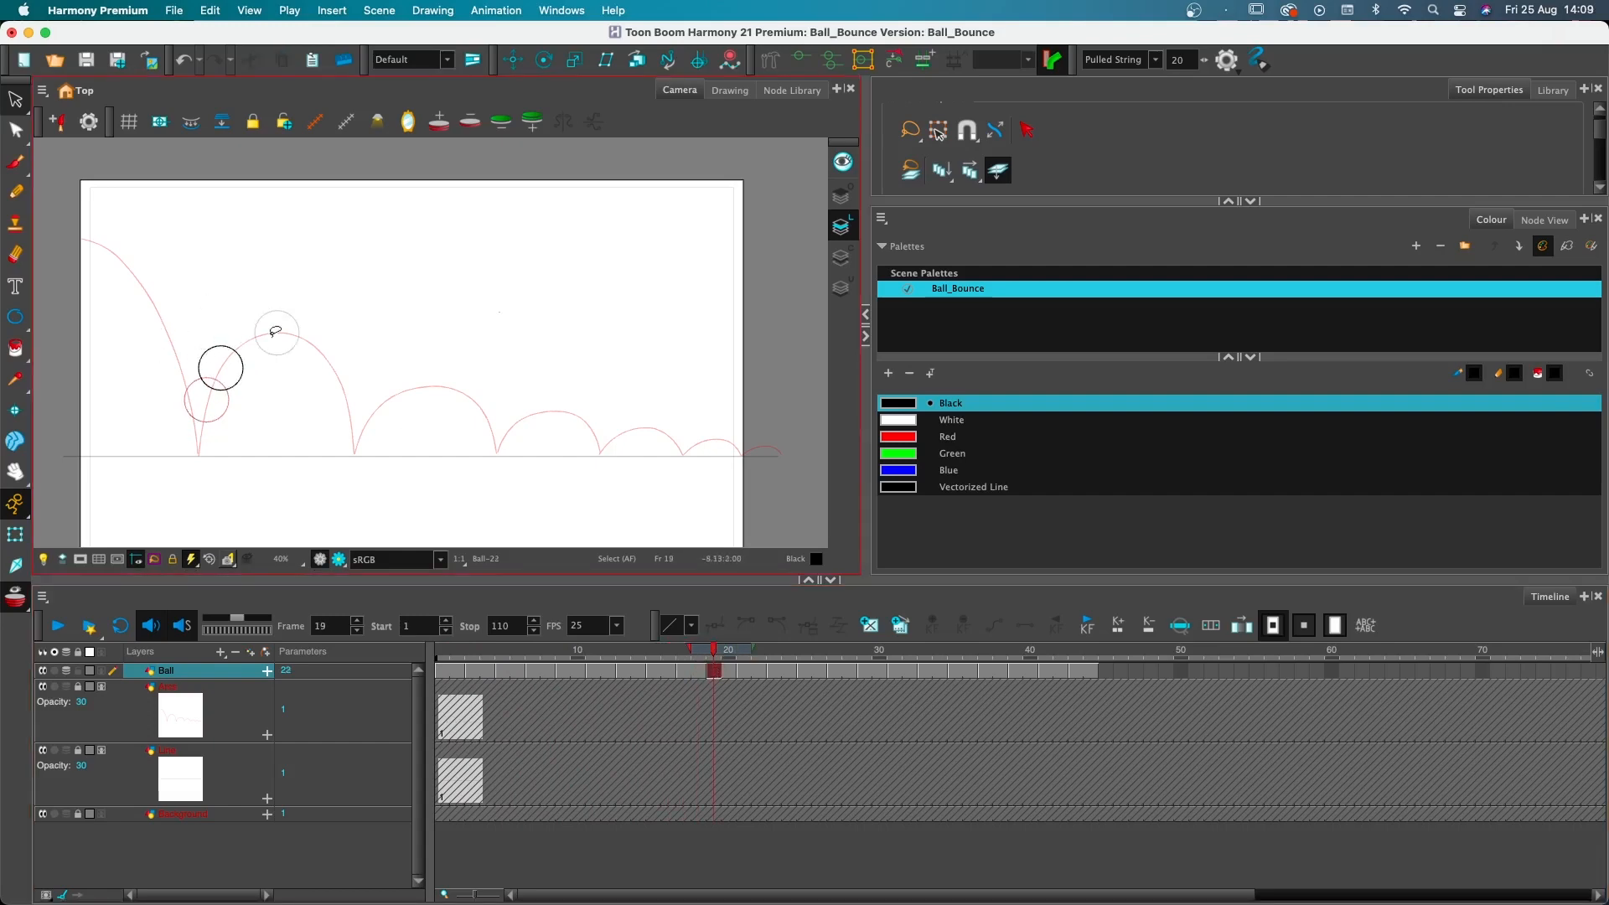
{"action": "left_click", "coordinate": [734, 671]}
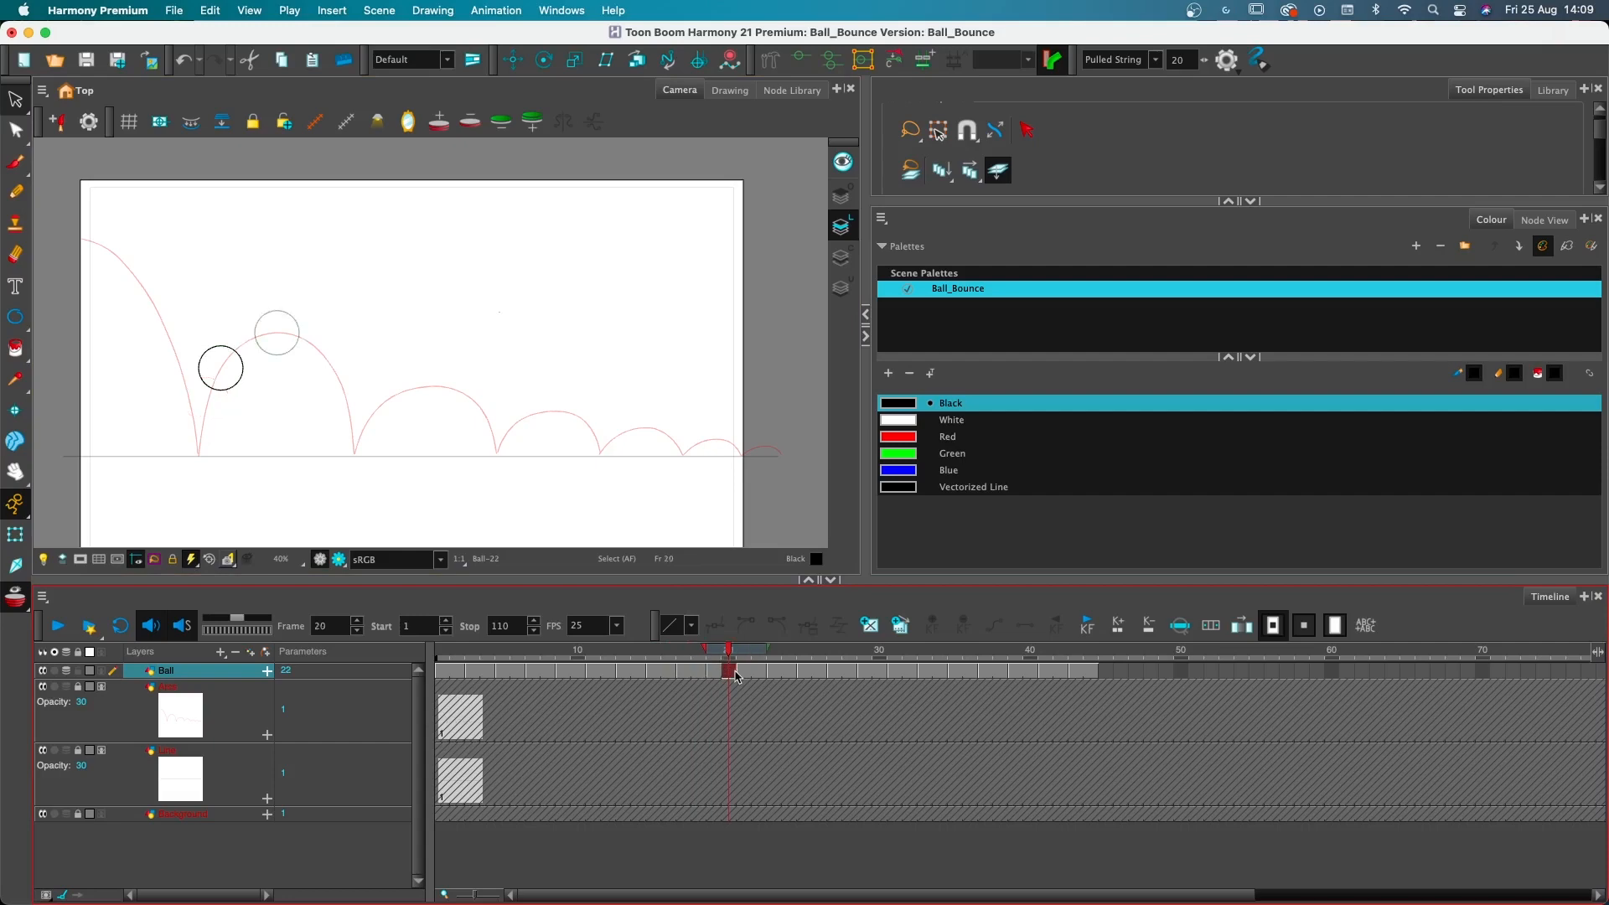
{"action": "left_click_drag", "start_coordinate": [743, 672], "coordinate": [1088, 670]}
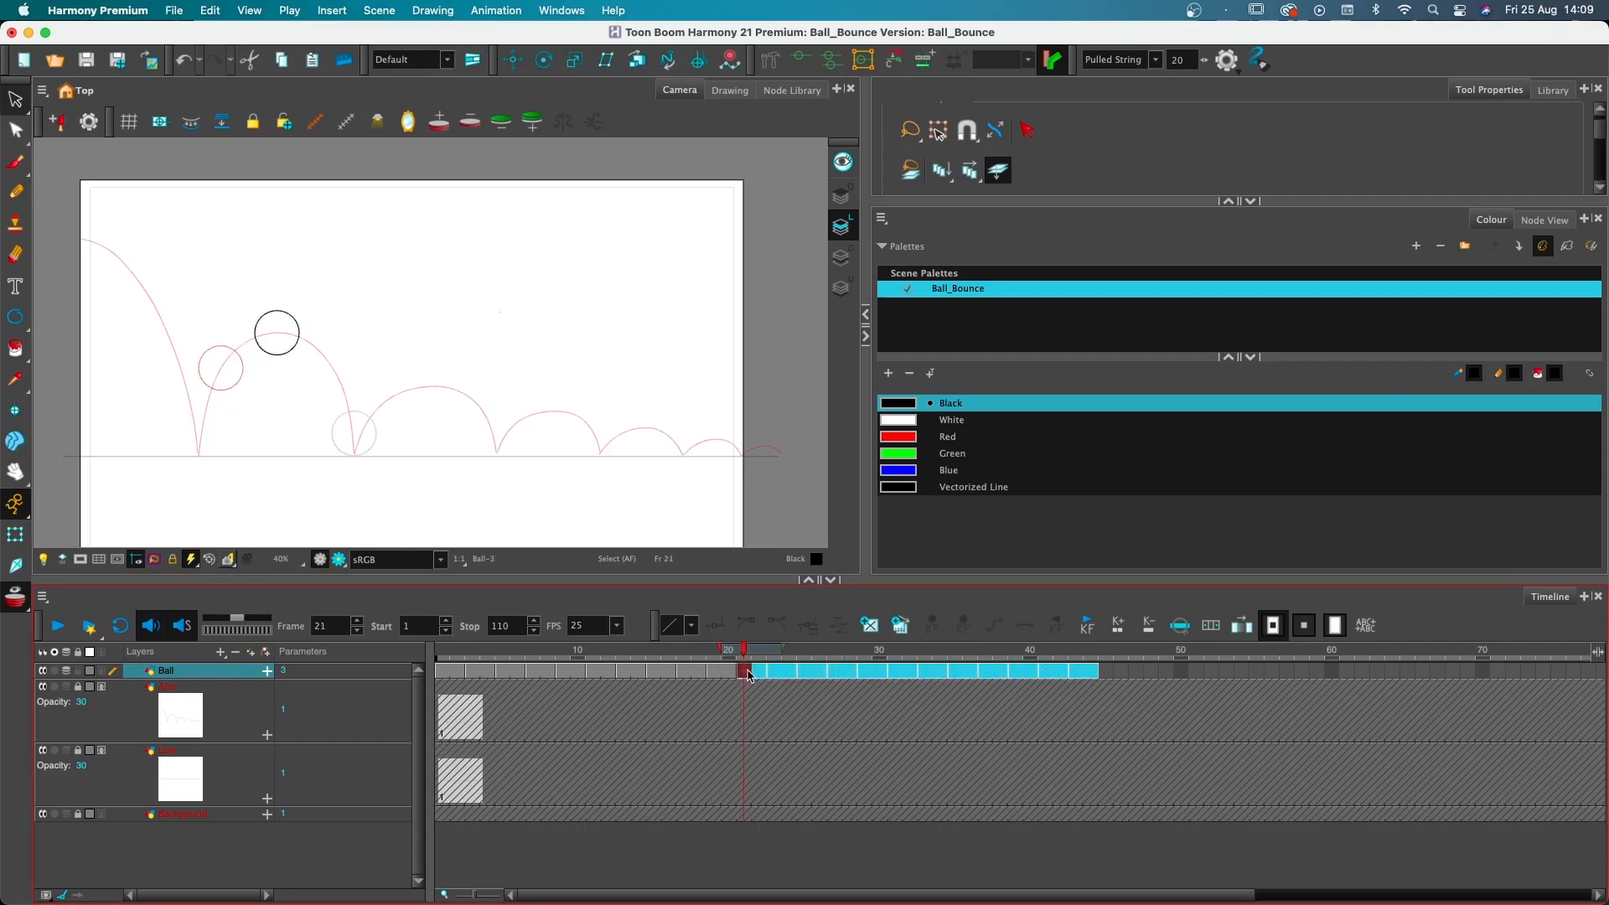
{"action": "left_click_drag", "start_coordinate": [748, 671], "coordinate": [772, 671]}
{"action": "left_click", "coordinate": [740, 671]}
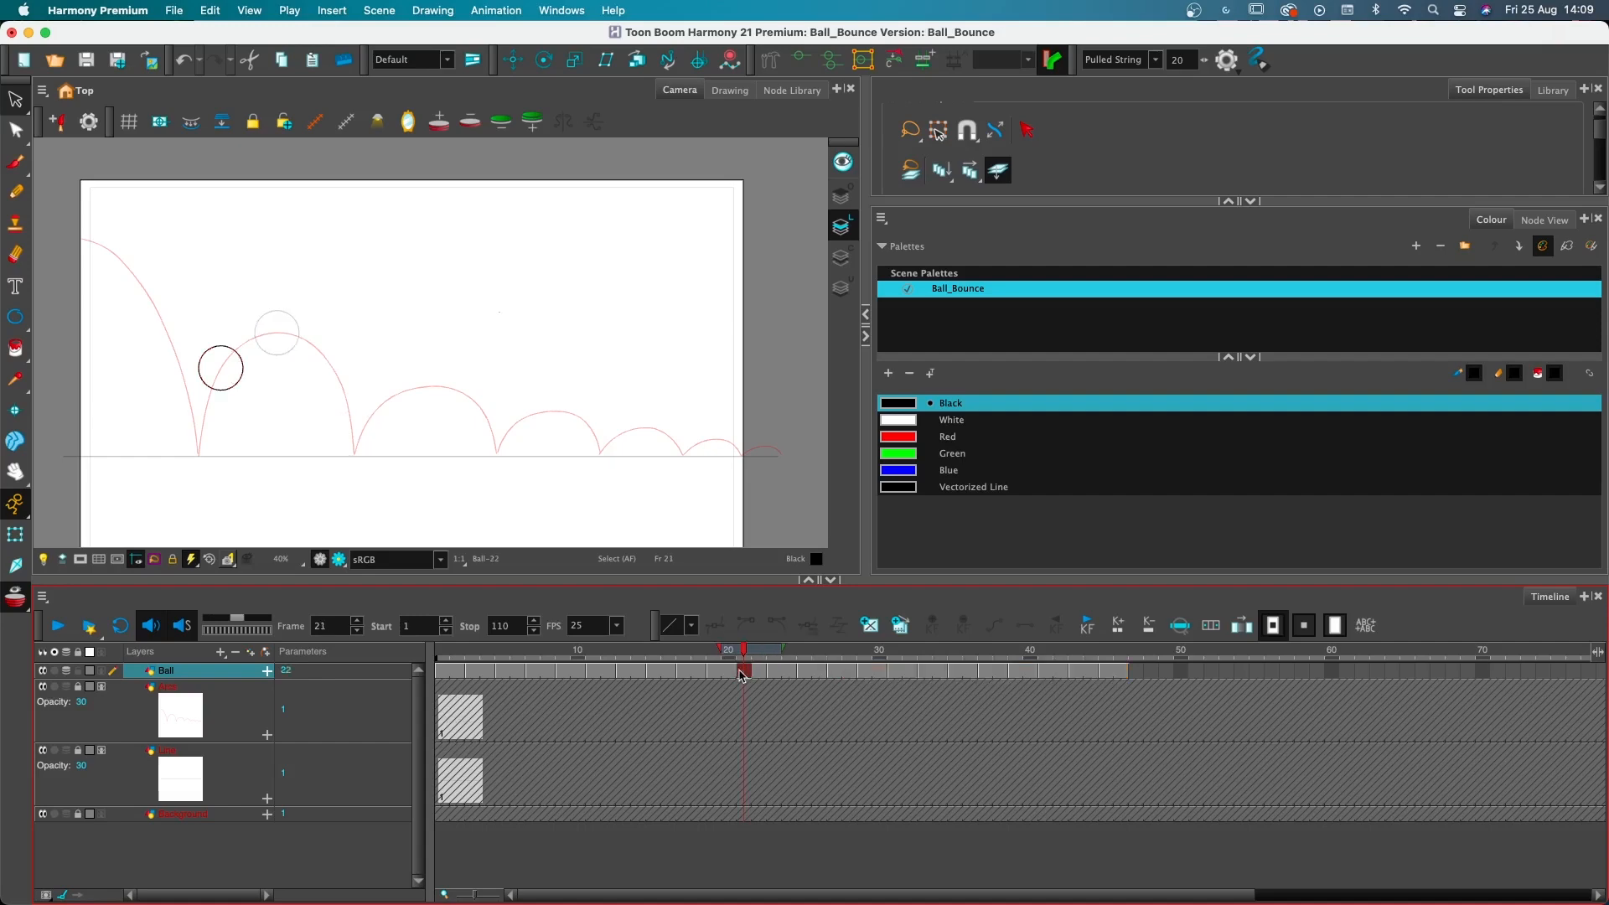
{"action": "left_click", "coordinate": [871, 627]}
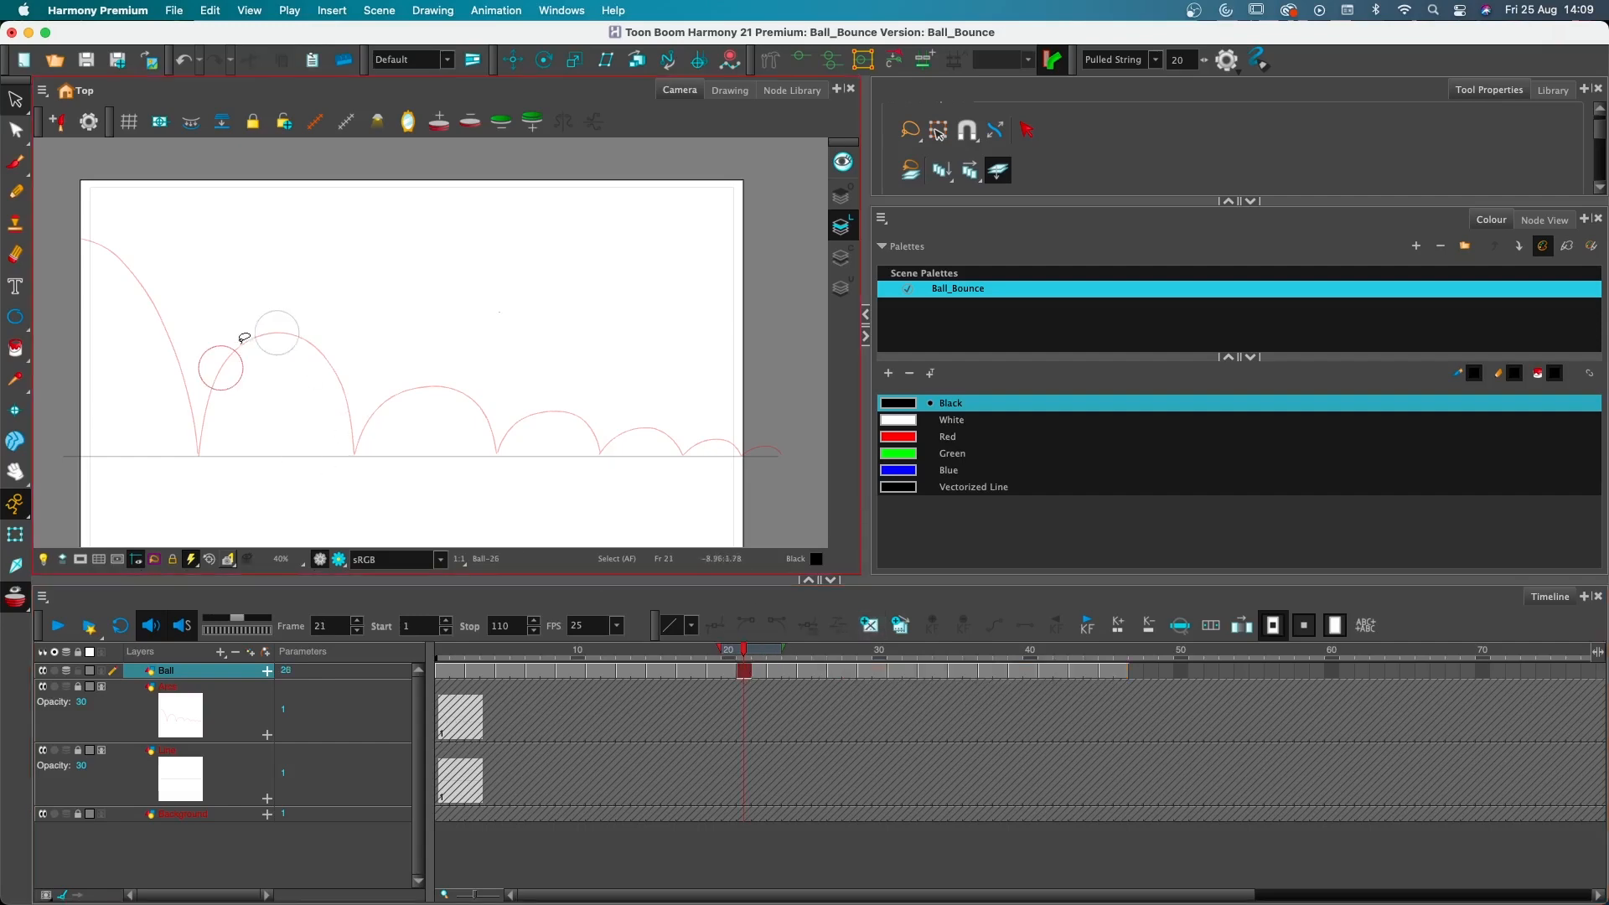
Paste the ball at frame 21 and place it on the second arc between the previous onion-skinned ball and the peak ball
{"action": "key", "text": "super+v"}
{"action": "left_click_drag", "start_coordinate": [95, 226], "coordinate": [264, 335]}
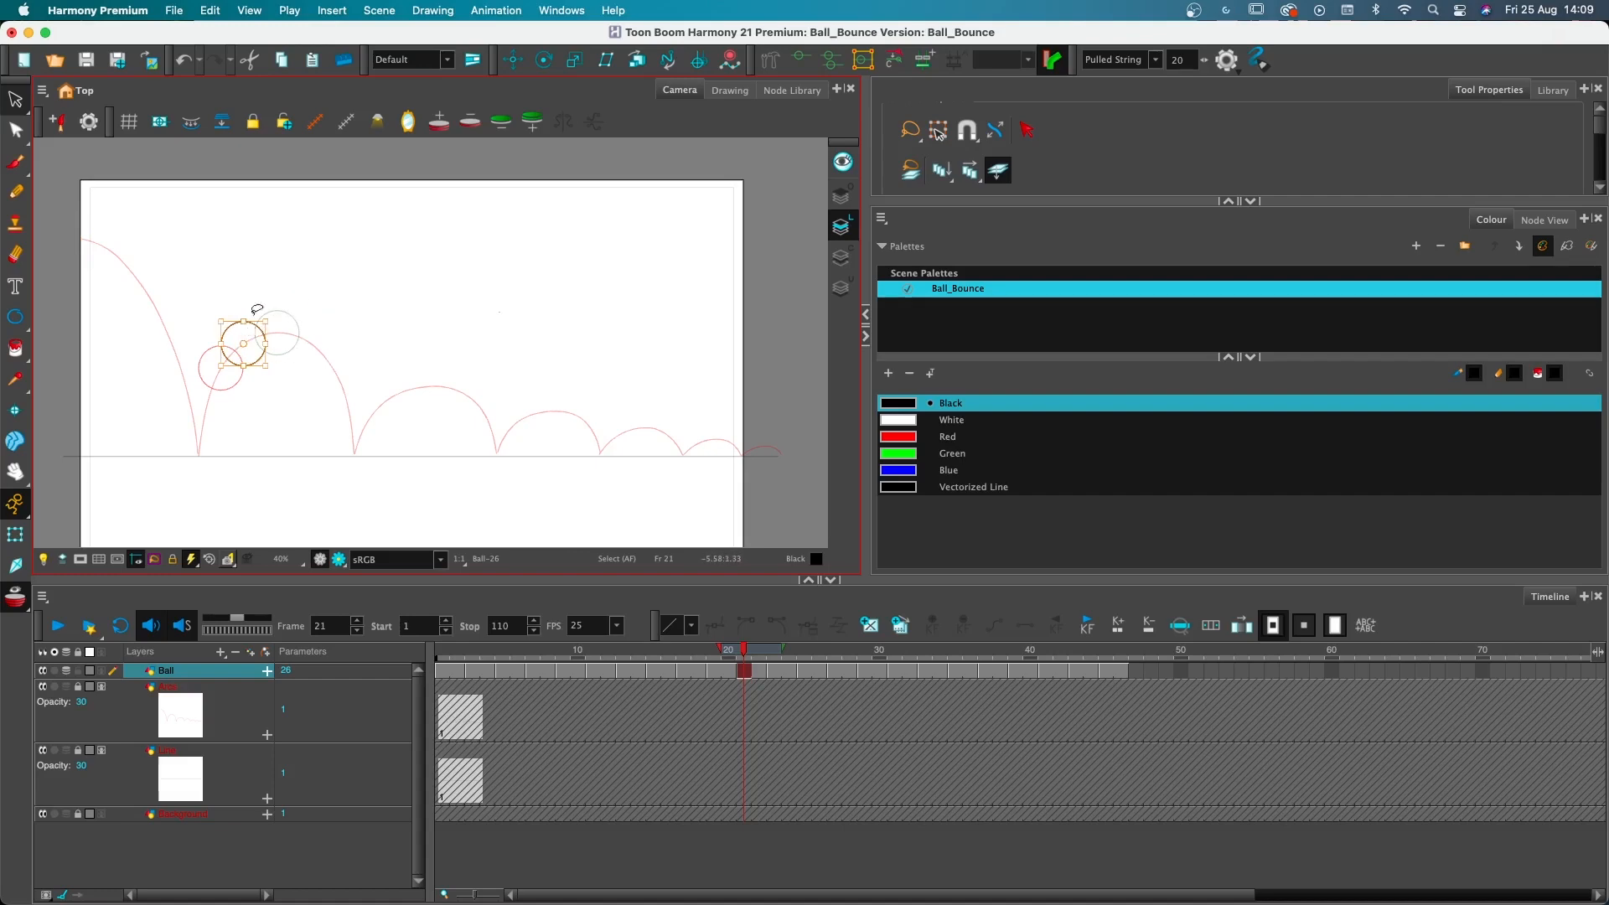
{"action": "left_click", "coordinate": [764, 707]}
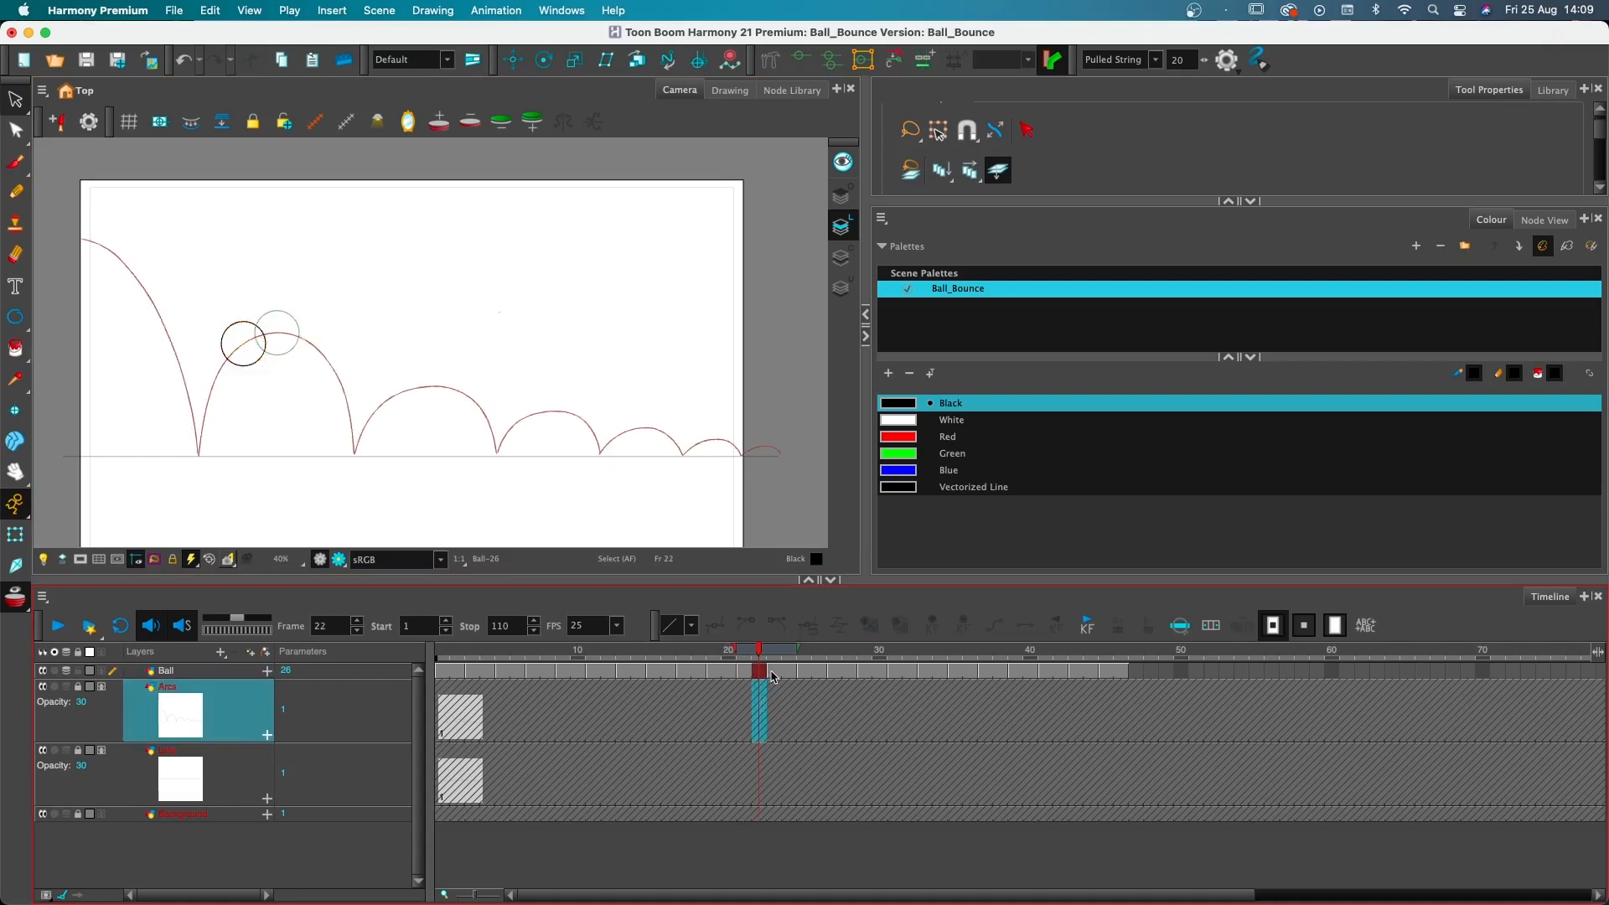
Shift the Ball drawings from frame 23 onward two frames later, then add a pasted ball at frame 23, on the second arc just before the peak ball
{"action": "left_click_drag", "start_coordinate": [773, 674], "coordinate": [1128, 675]}
{"action": "left_click_drag", "start_coordinate": [832, 671], "coordinate": [849, 678]}
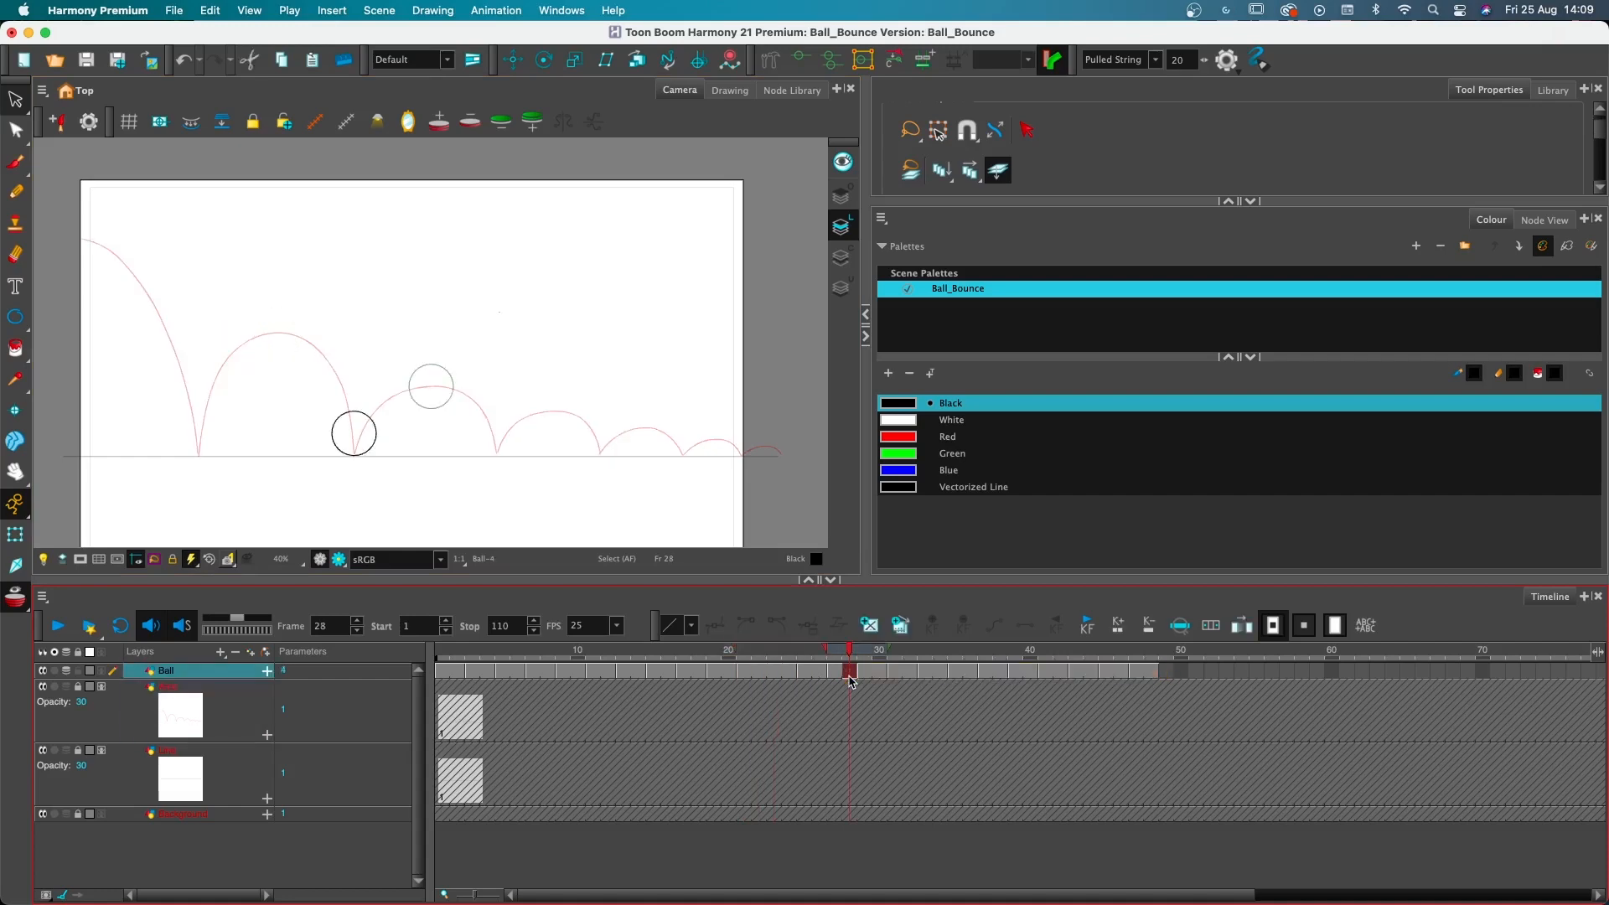
{"action": "left_click", "coordinate": [774, 673]}
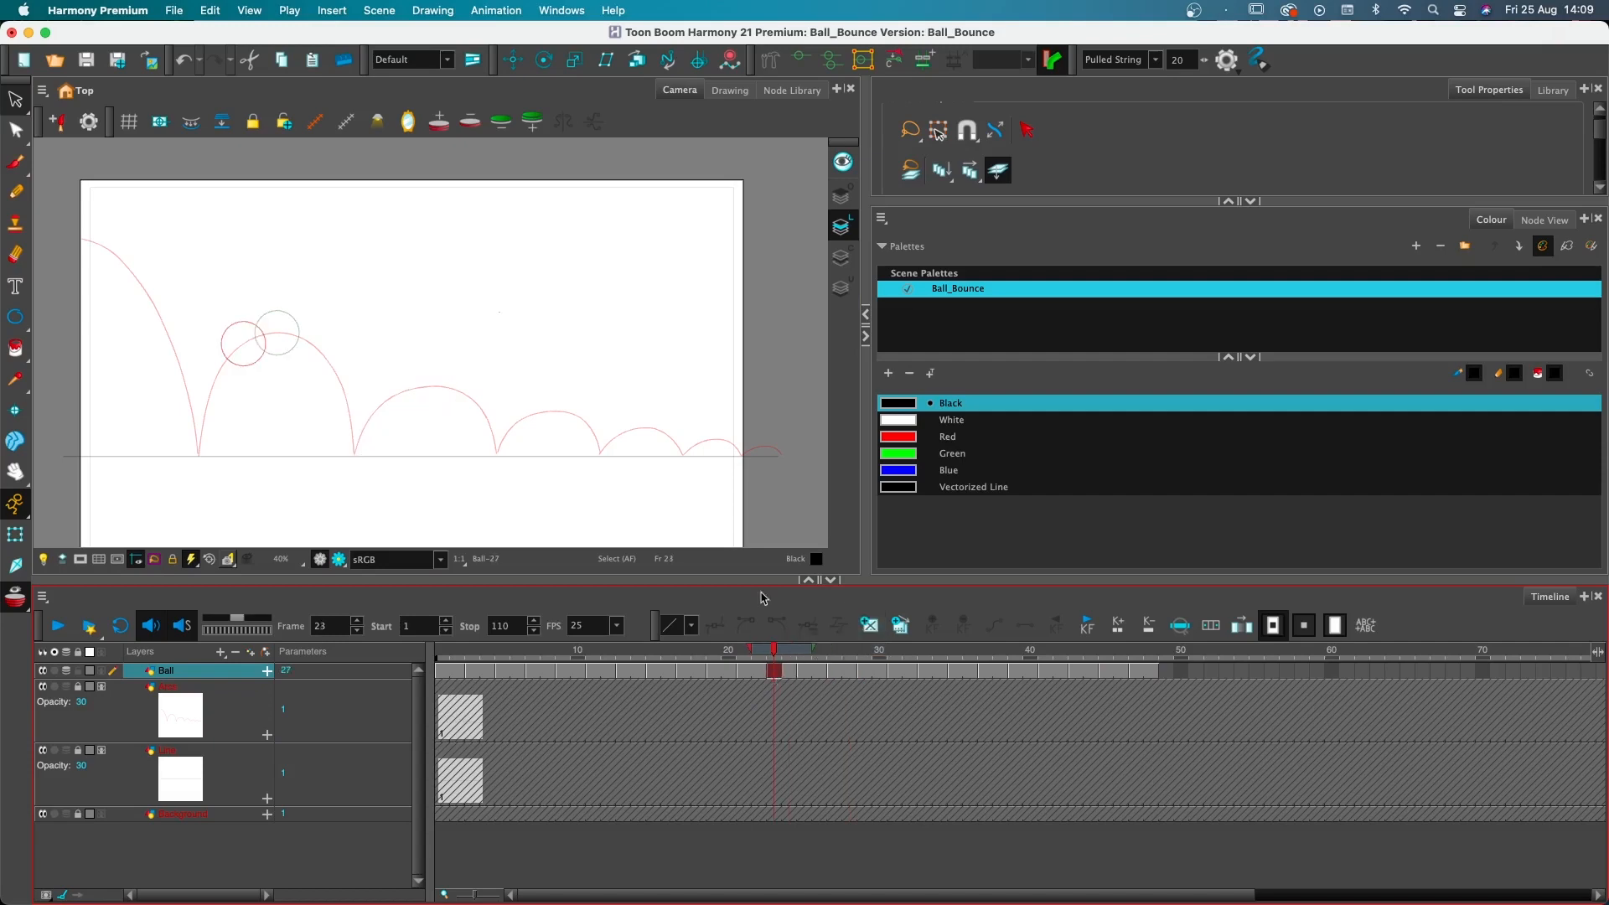
{"action": "key", "text": "super+v"}
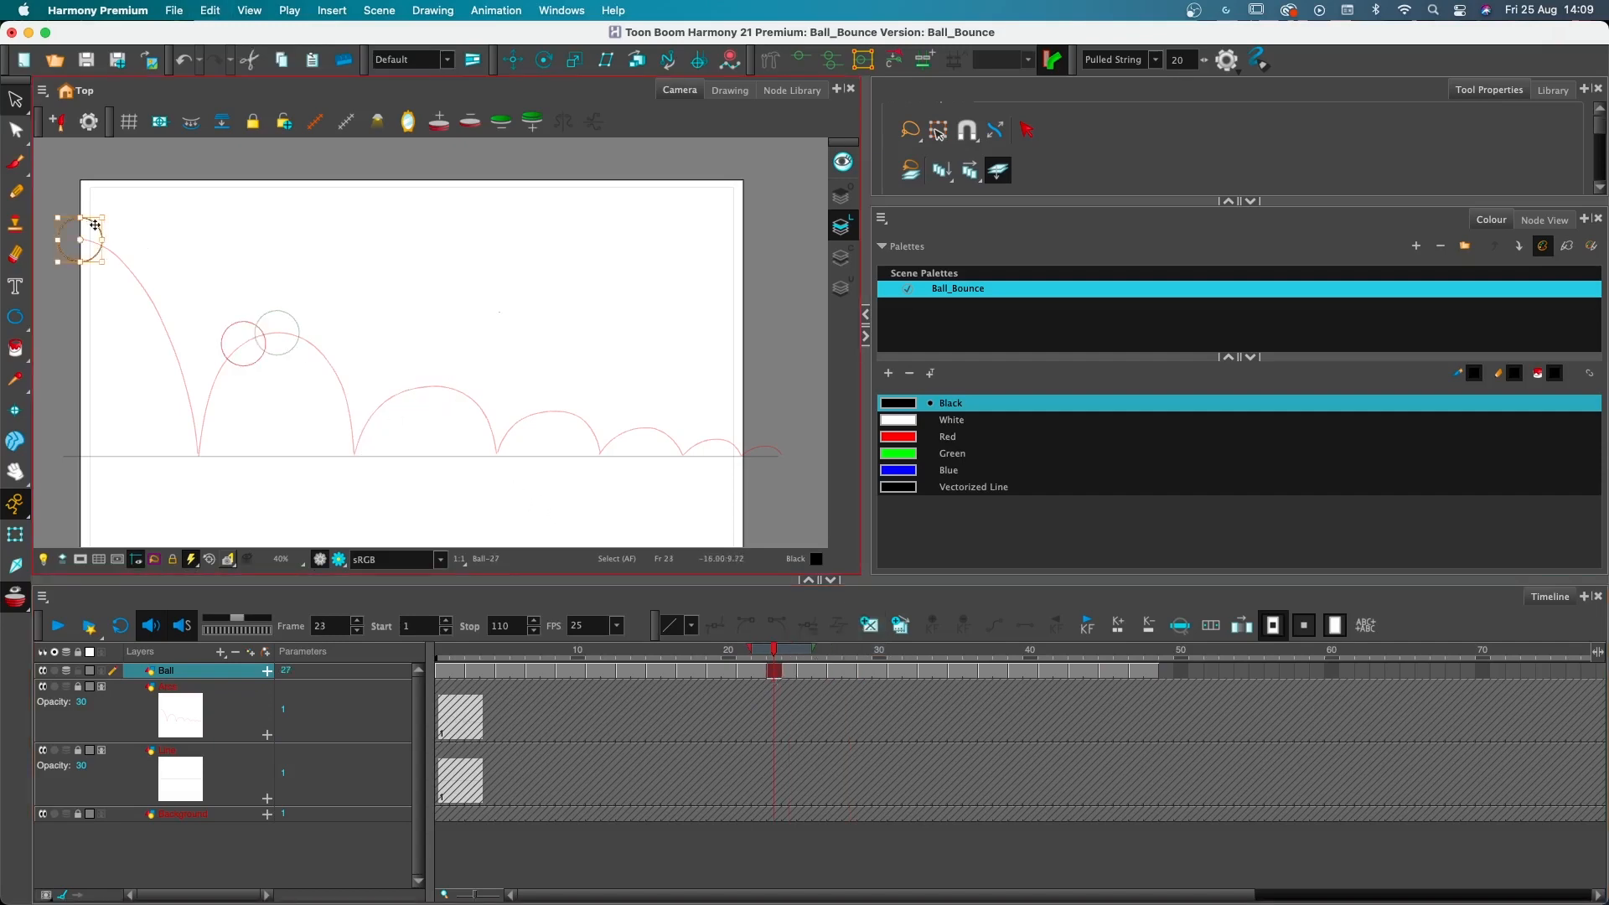
{"action": "left_click_drag", "start_coordinate": [95, 225], "coordinate": [278, 328]}
{"action": "left_click_drag", "start_coordinate": [278, 327], "coordinate": [278, 328]}
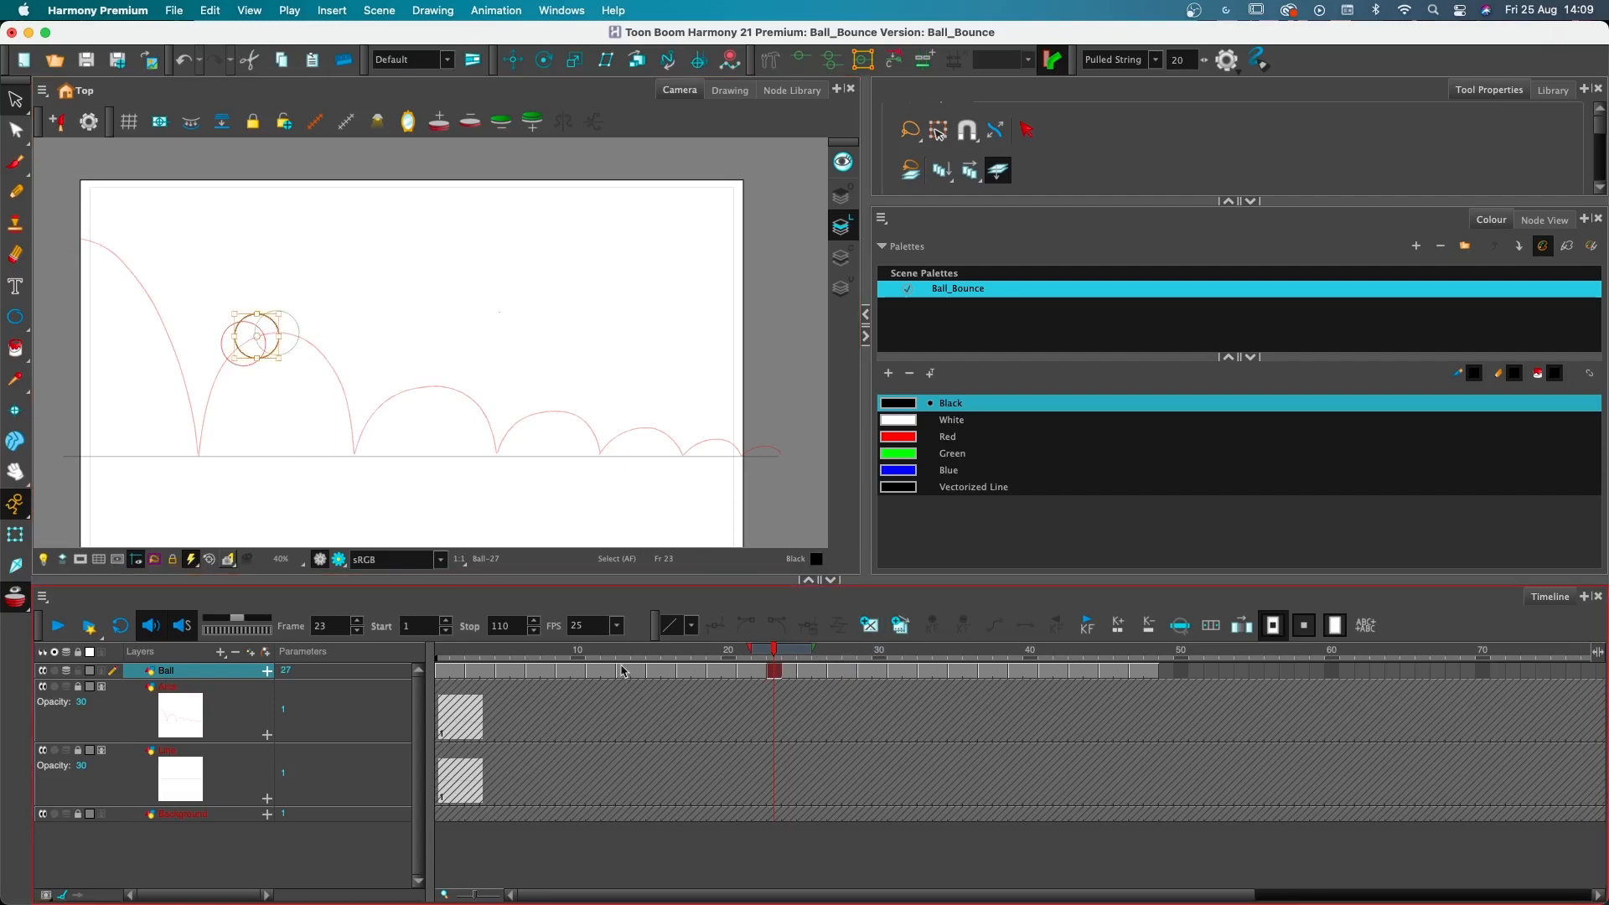
Play the animation several times from the start to review the timing of the first drop and the rebound
{"action": "left_click_drag", "start_coordinate": [777, 649], "coordinate": [455, 656]}
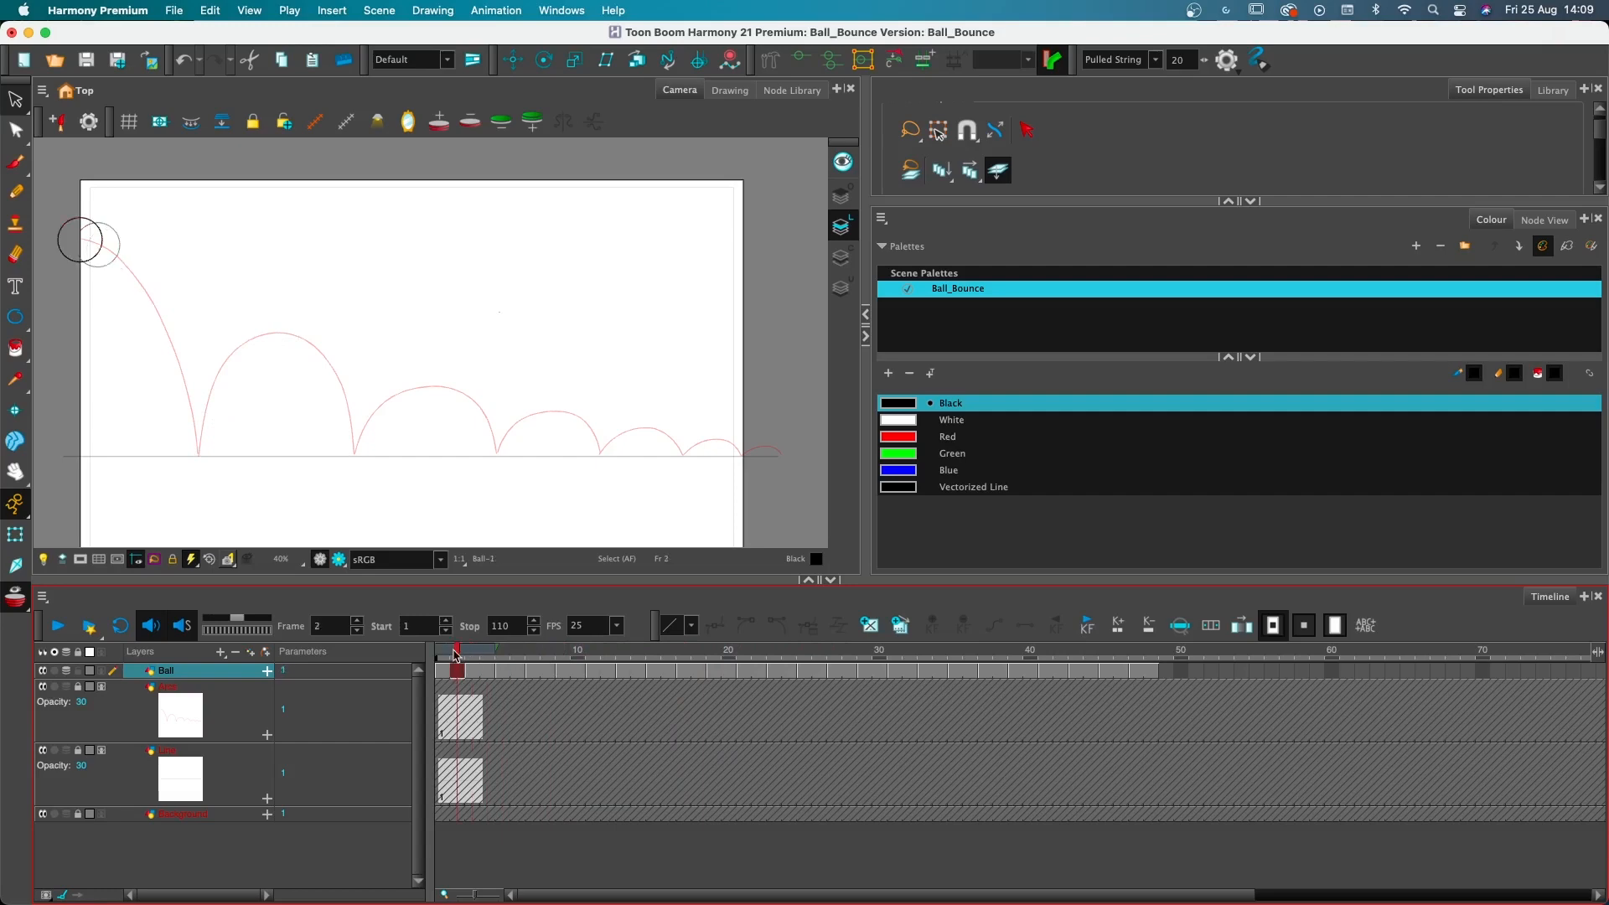
{"action": "left_click", "coordinate": [53, 627]}
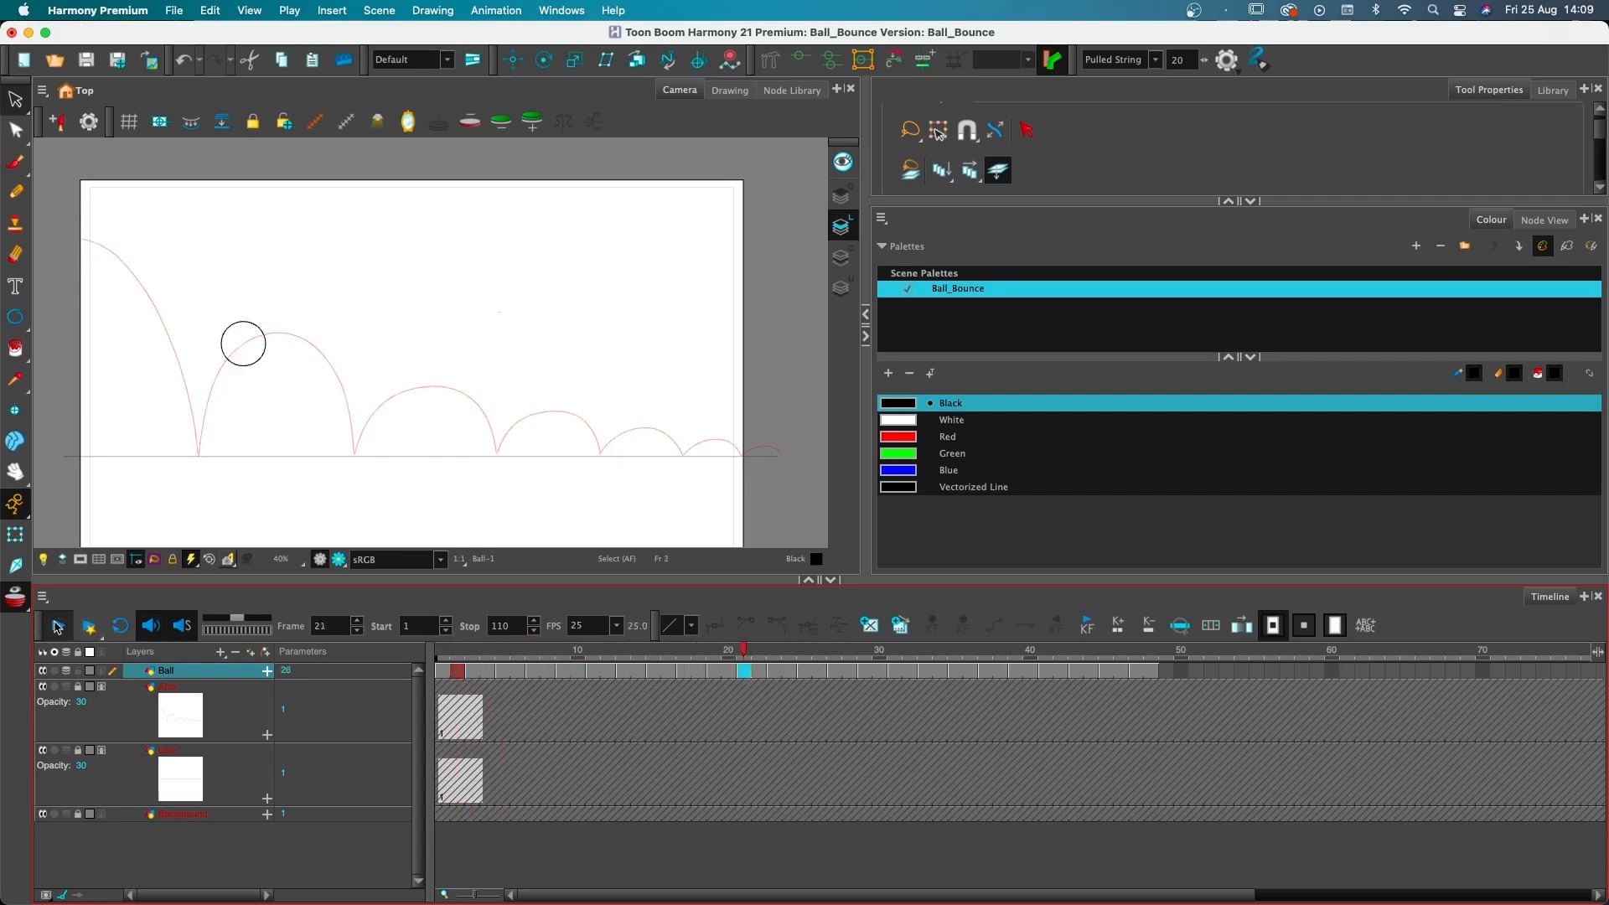
{"action": "left_click", "coordinate": [57, 627]}
{"action": "left_click_drag", "start_coordinate": [657, 649], "coordinate": [321, 643]}
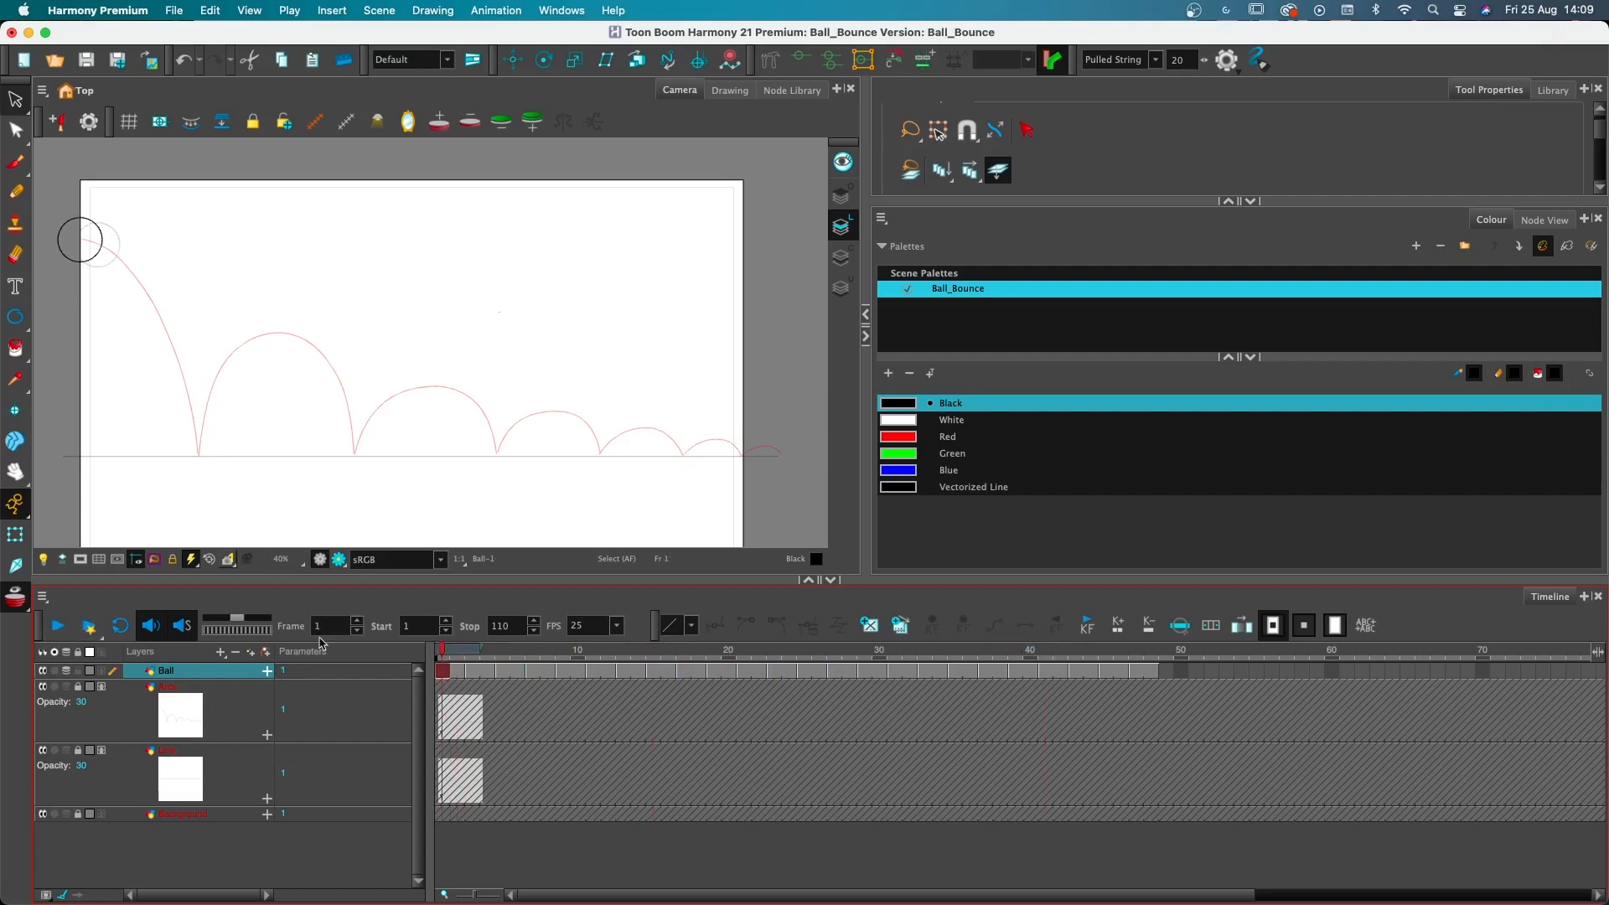
{"action": "left_click", "coordinate": [54, 627]}
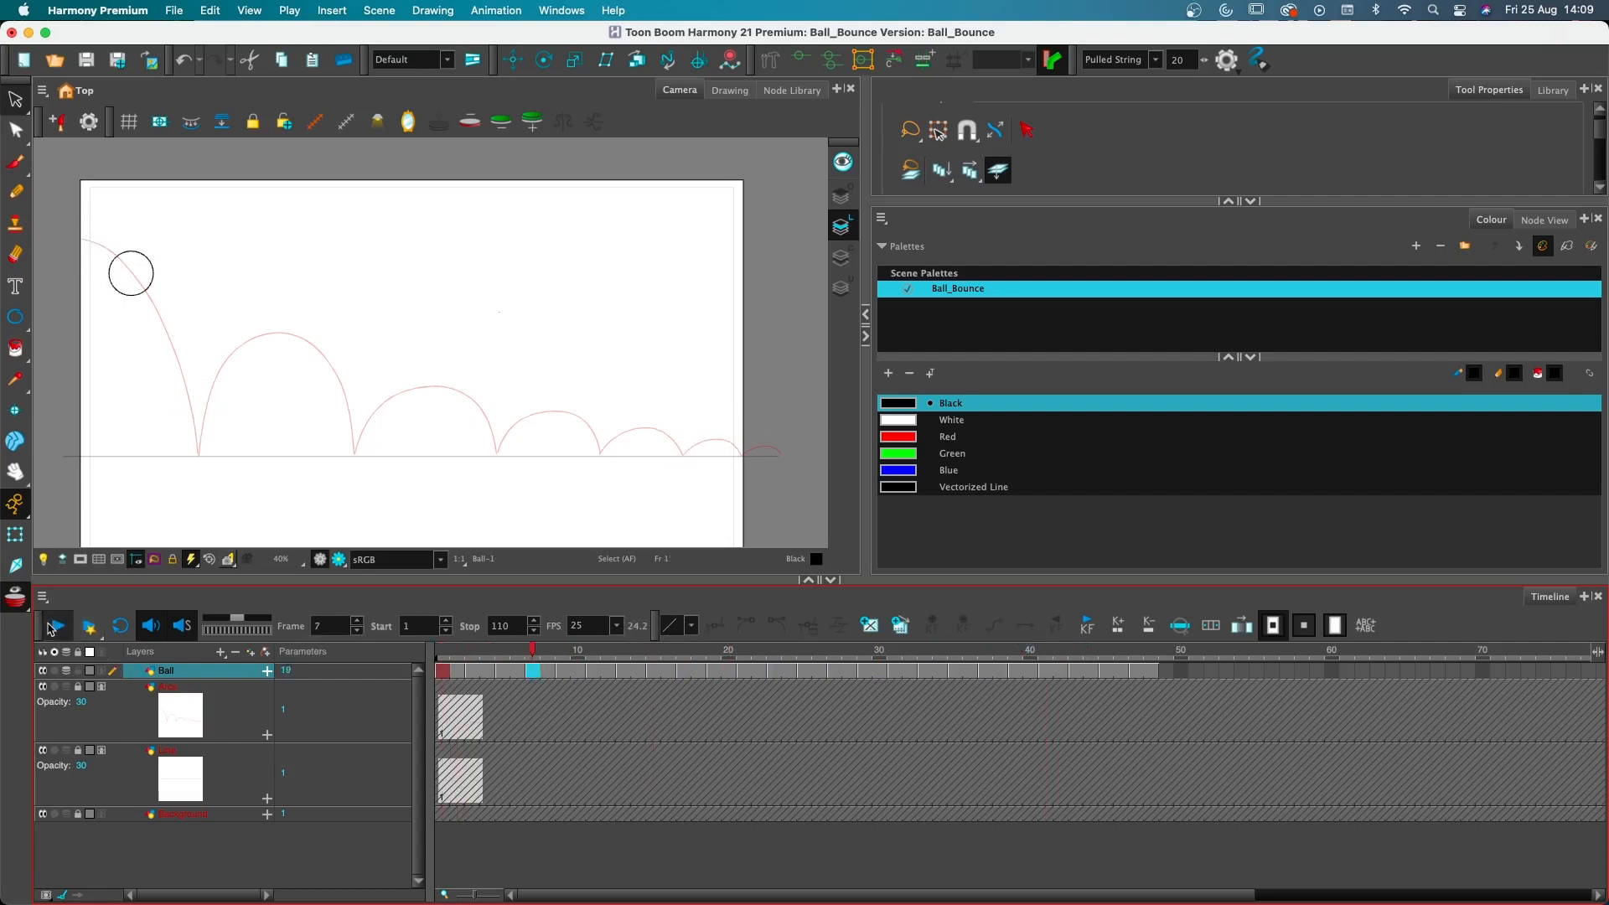
{"action": "left_click", "coordinate": [53, 628]}
{"action": "left_click_drag", "start_coordinate": [578, 649], "coordinate": [296, 649]}
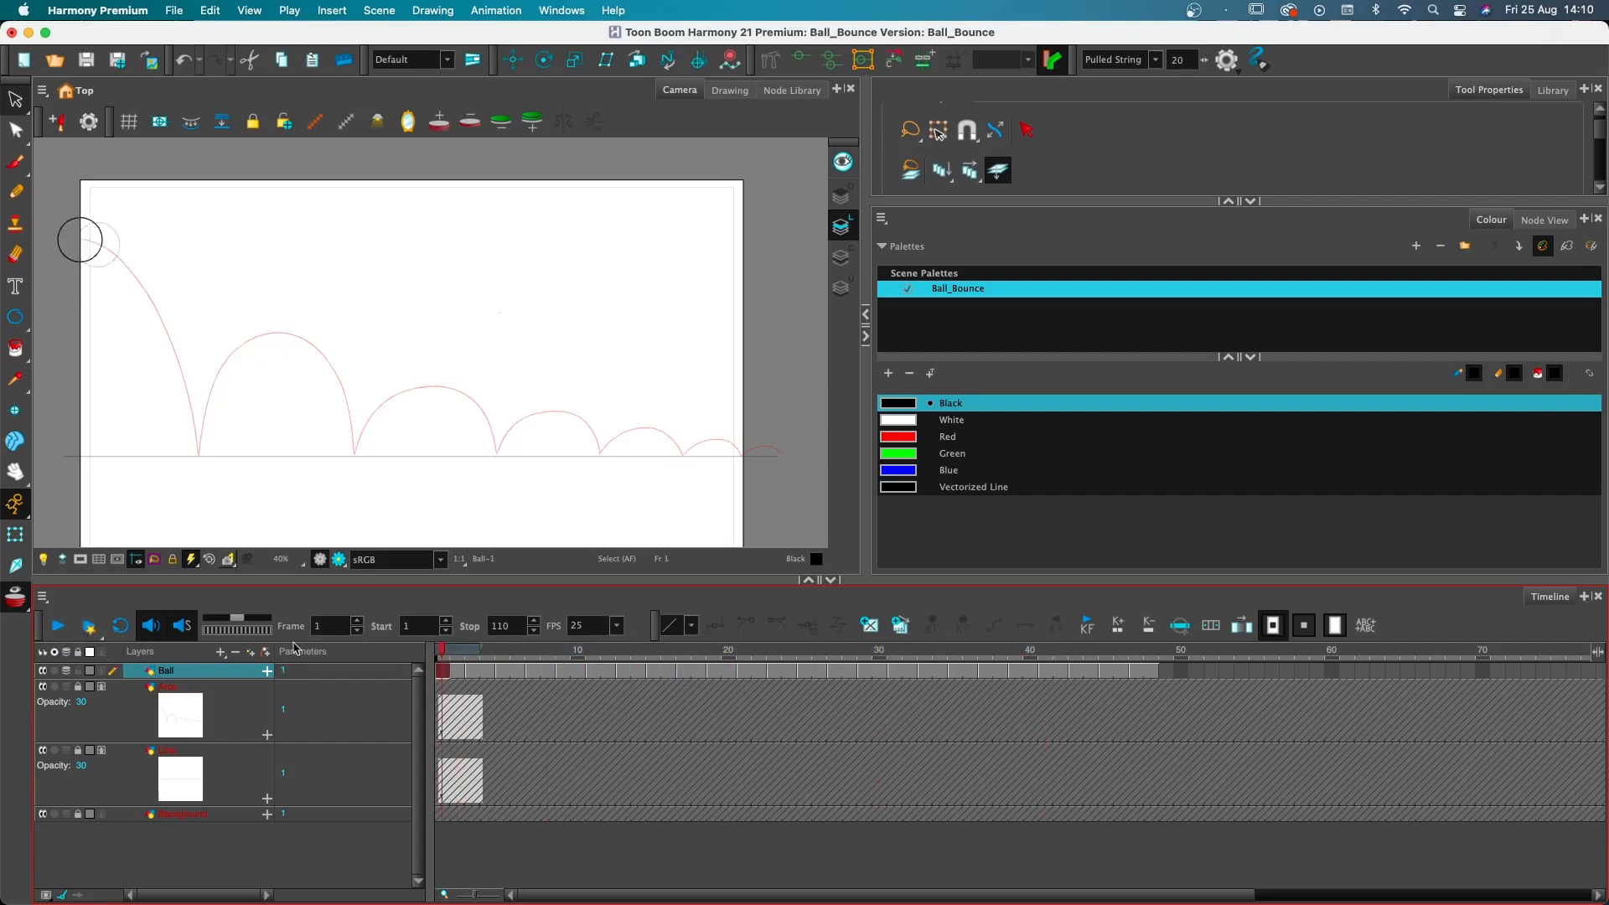
{"action": "left_click", "coordinate": [57, 626]}
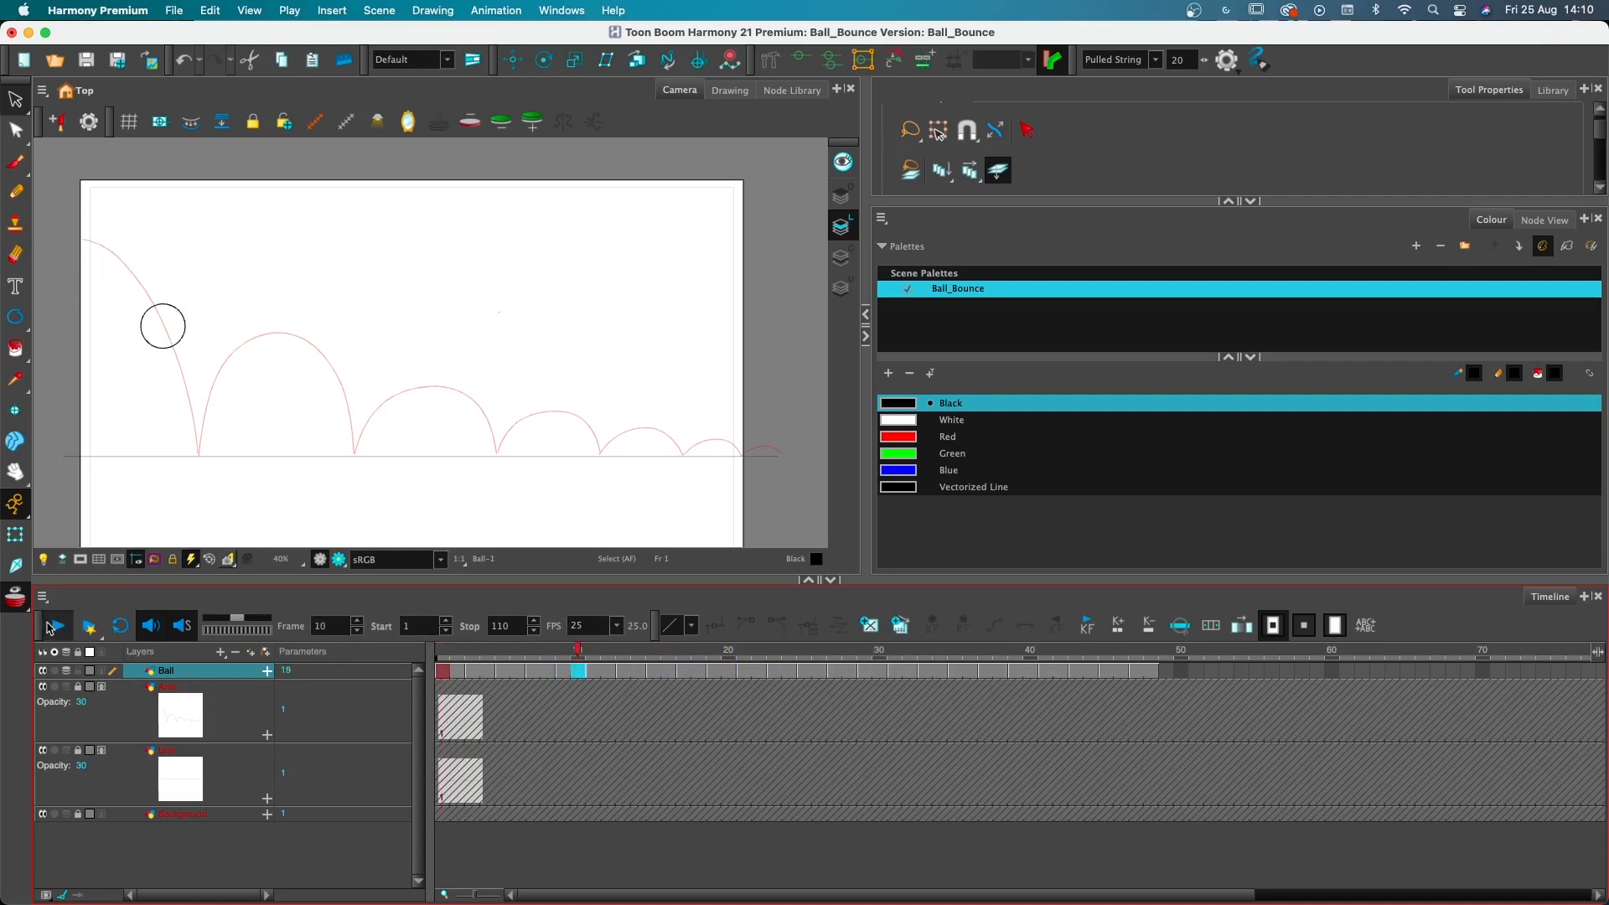
Delete the Ball drawing at frames 13 and 14, nearly overlapping the first ground contact, and move the following drawings two frames earlier
{"action": "left_click_drag", "start_coordinate": [457, 649], "coordinate": [626, 671]}
{"action": "left_click", "coordinate": [642, 686]}
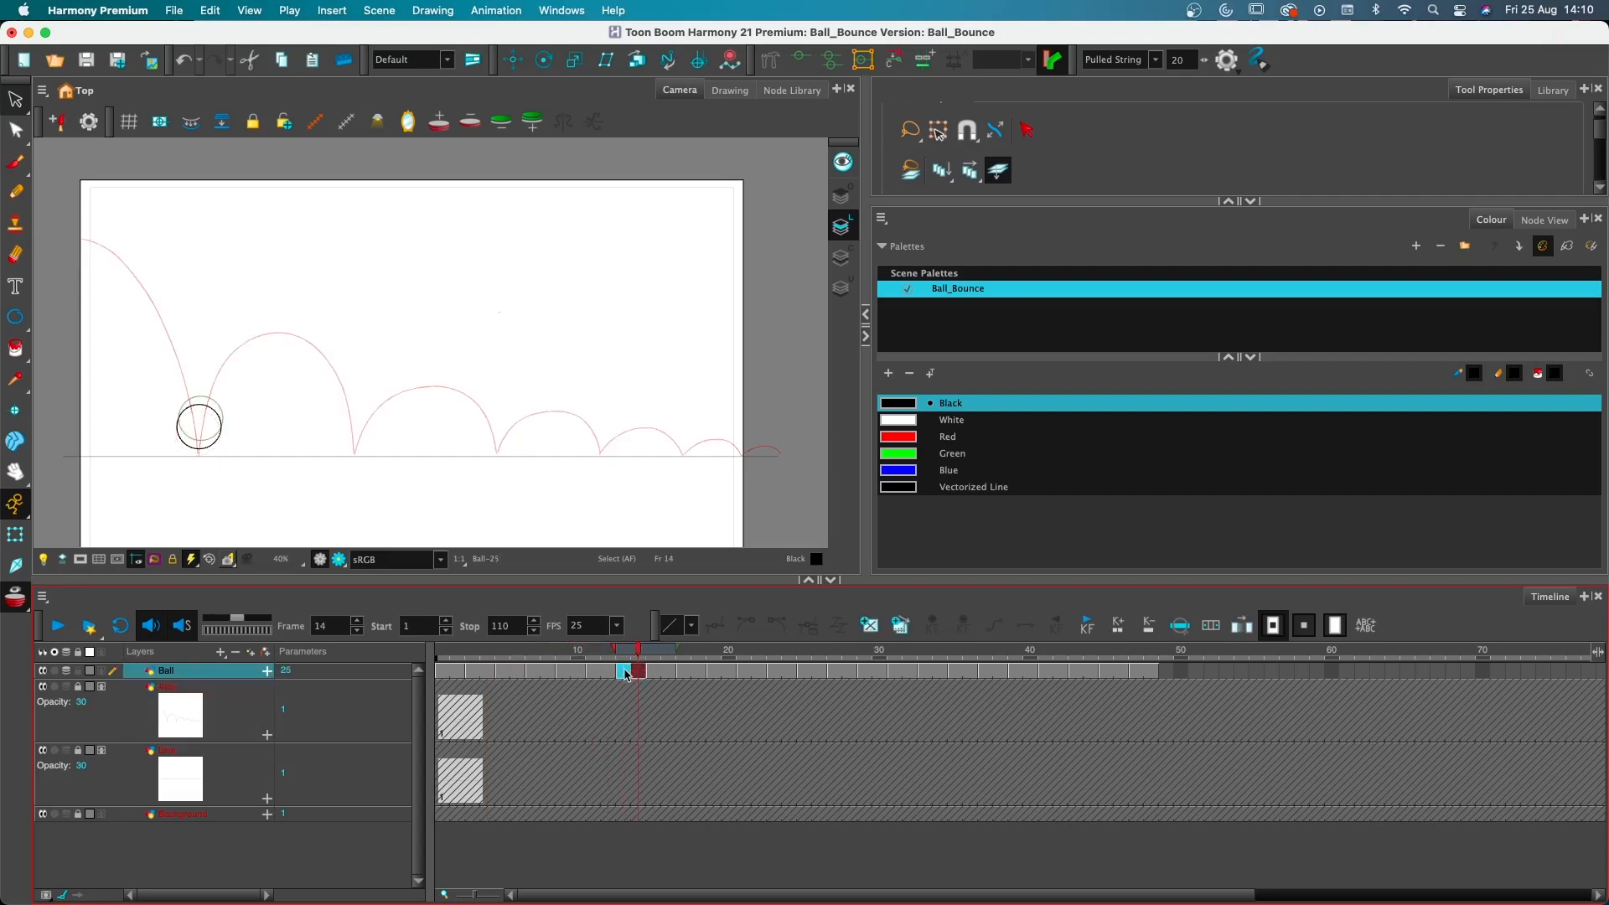
{"action": "left_click", "coordinate": [625, 672]}
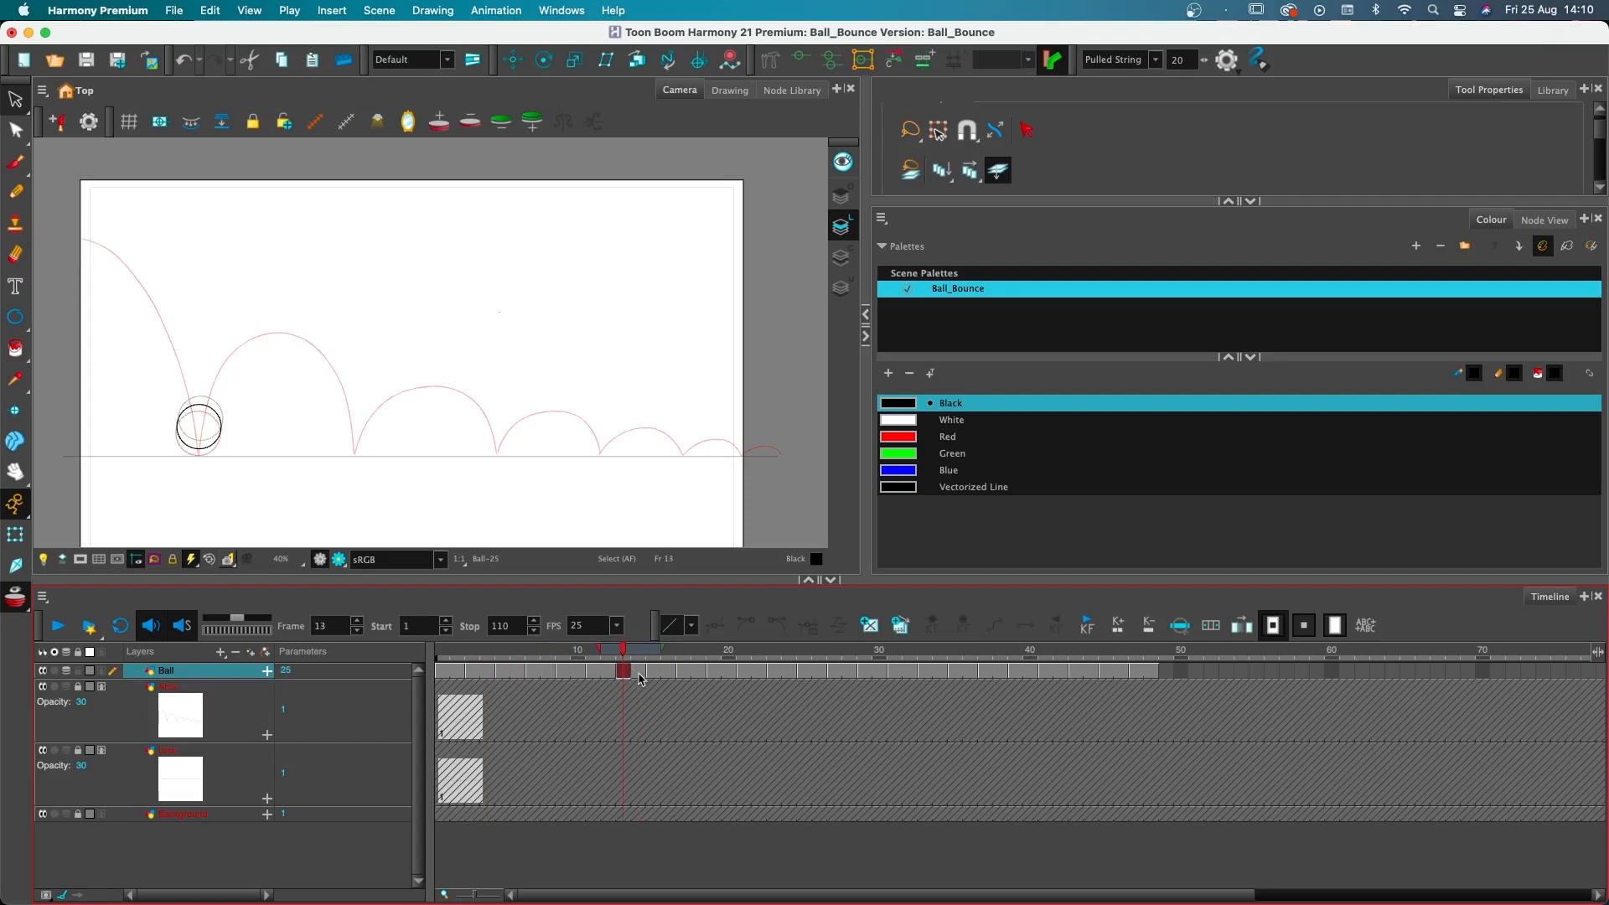
{"action": "left_click", "coordinate": [641, 673]}
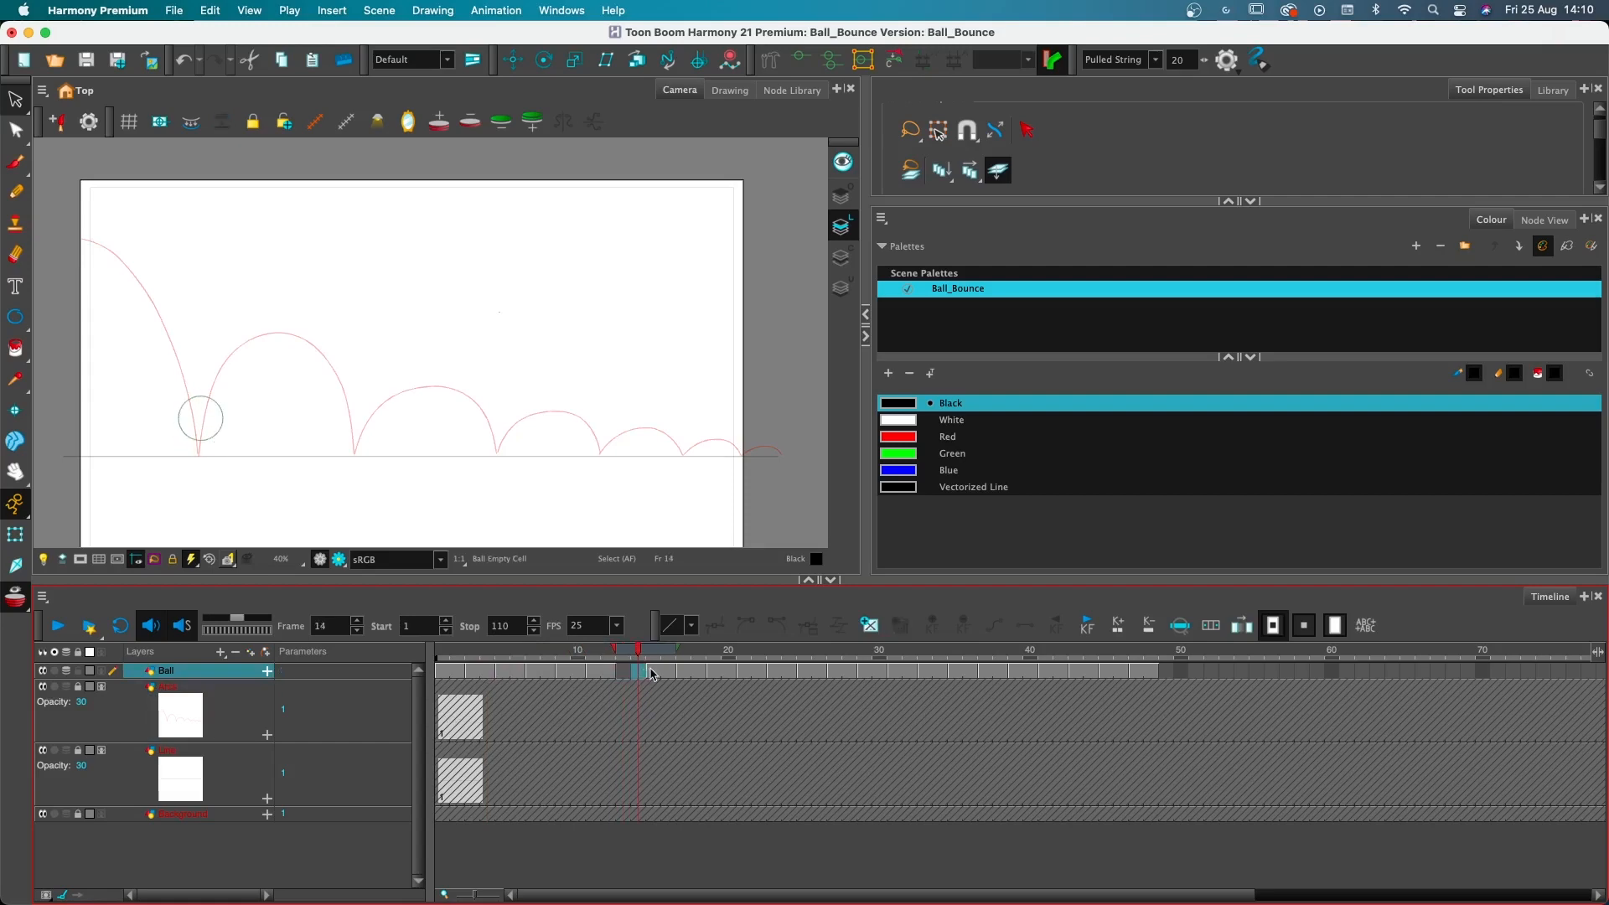
{"action": "left_click_drag", "start_coordinate": [653, 672], "coordinate": [1110, 674]}
Replay the bounce from frame 1 to judge the timing after the first ground contact
{"action": "left_click", "coordinate": [443, 671]}
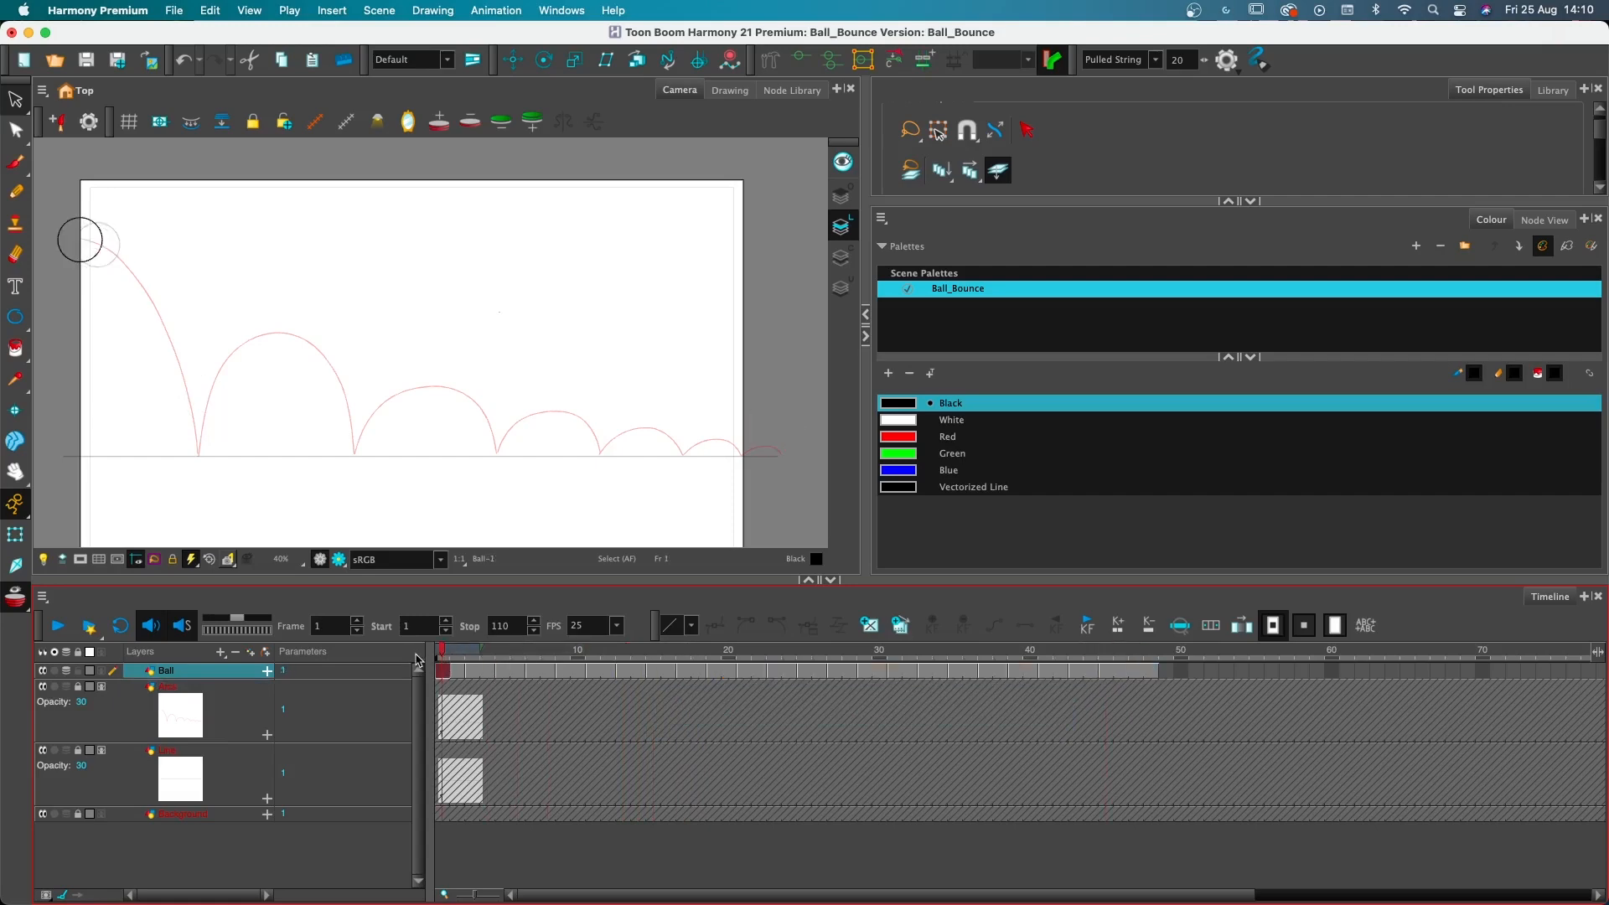
{"action": "left_click", "coordinate": [47, 635]}
{"action": "left_click", "coordinate": [57, 626]}
{"action": "left_click", "coordinate": [57, 626]}
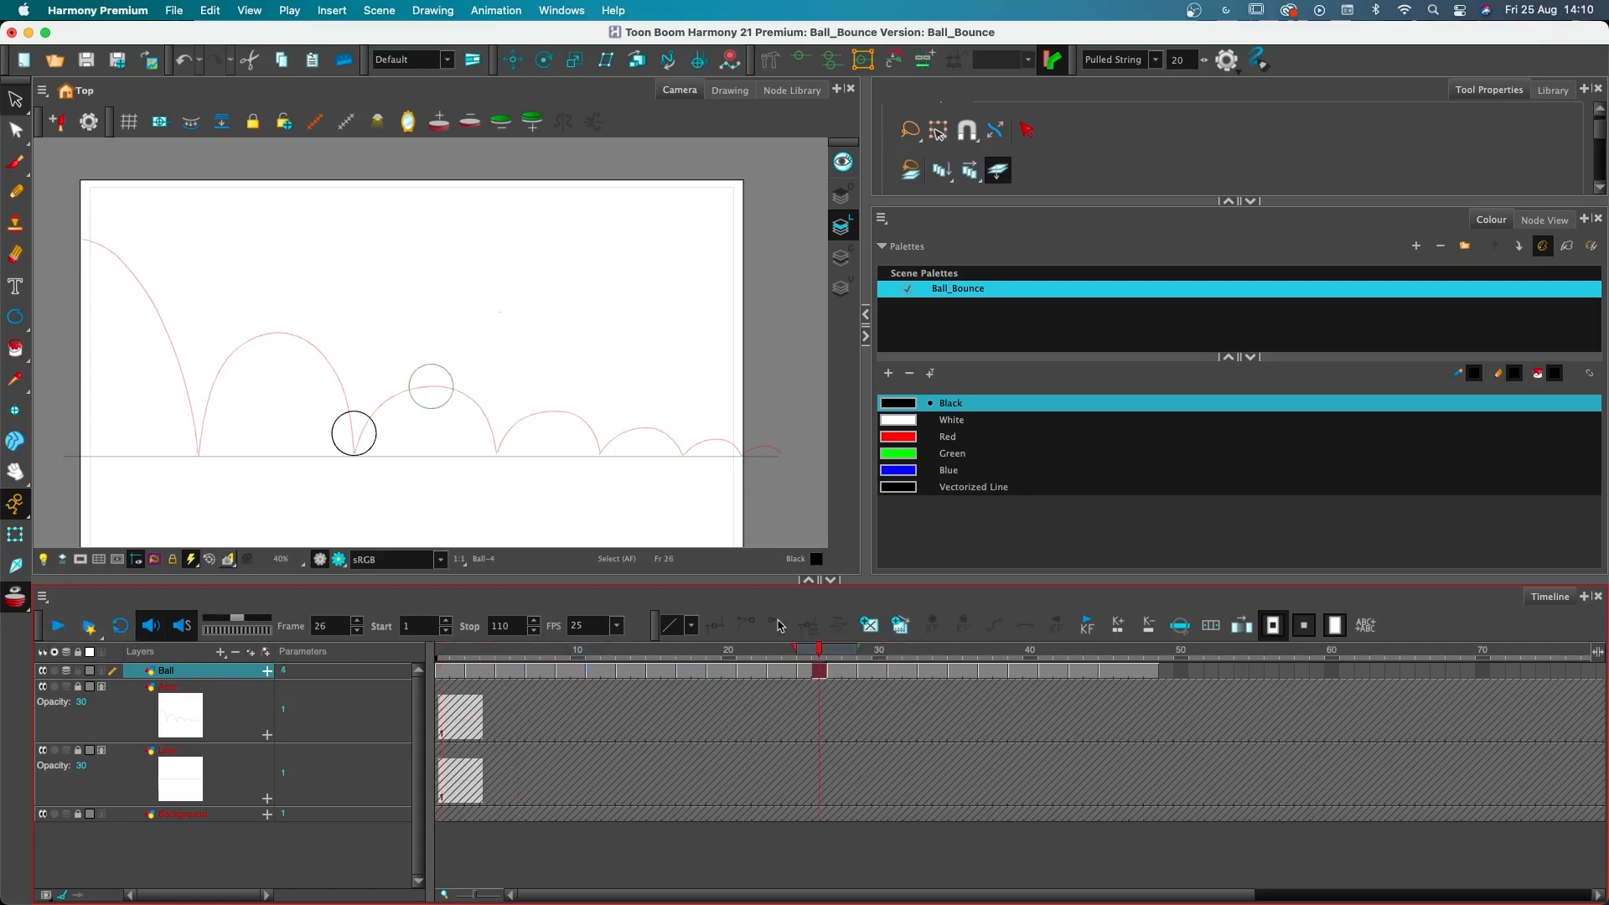
{"action": "left_click_drag", "start_coordinate": [609, 658], "coordinate": [332, 653]}
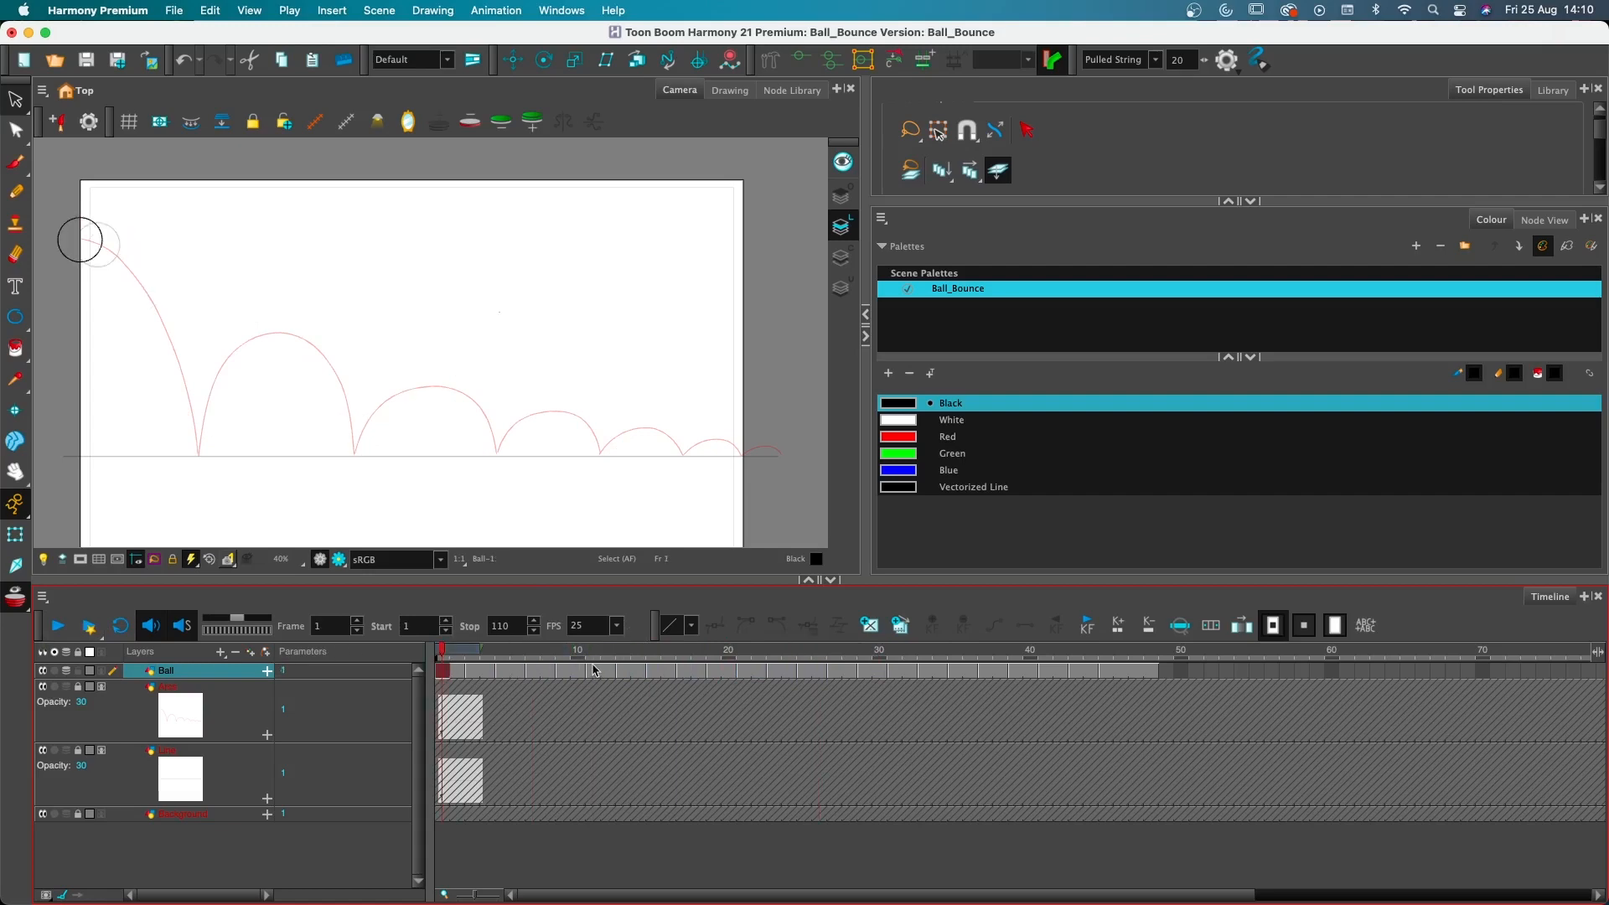
Remove the next in-between ball at frame 13, closing the gap by two frames, and play the result from the start
{"action": "left_click_drag", "start_coordinate": [593, 669], "coordinate": [617, 672]}
{"action": "left_click", "coordinate": [625, 686]}
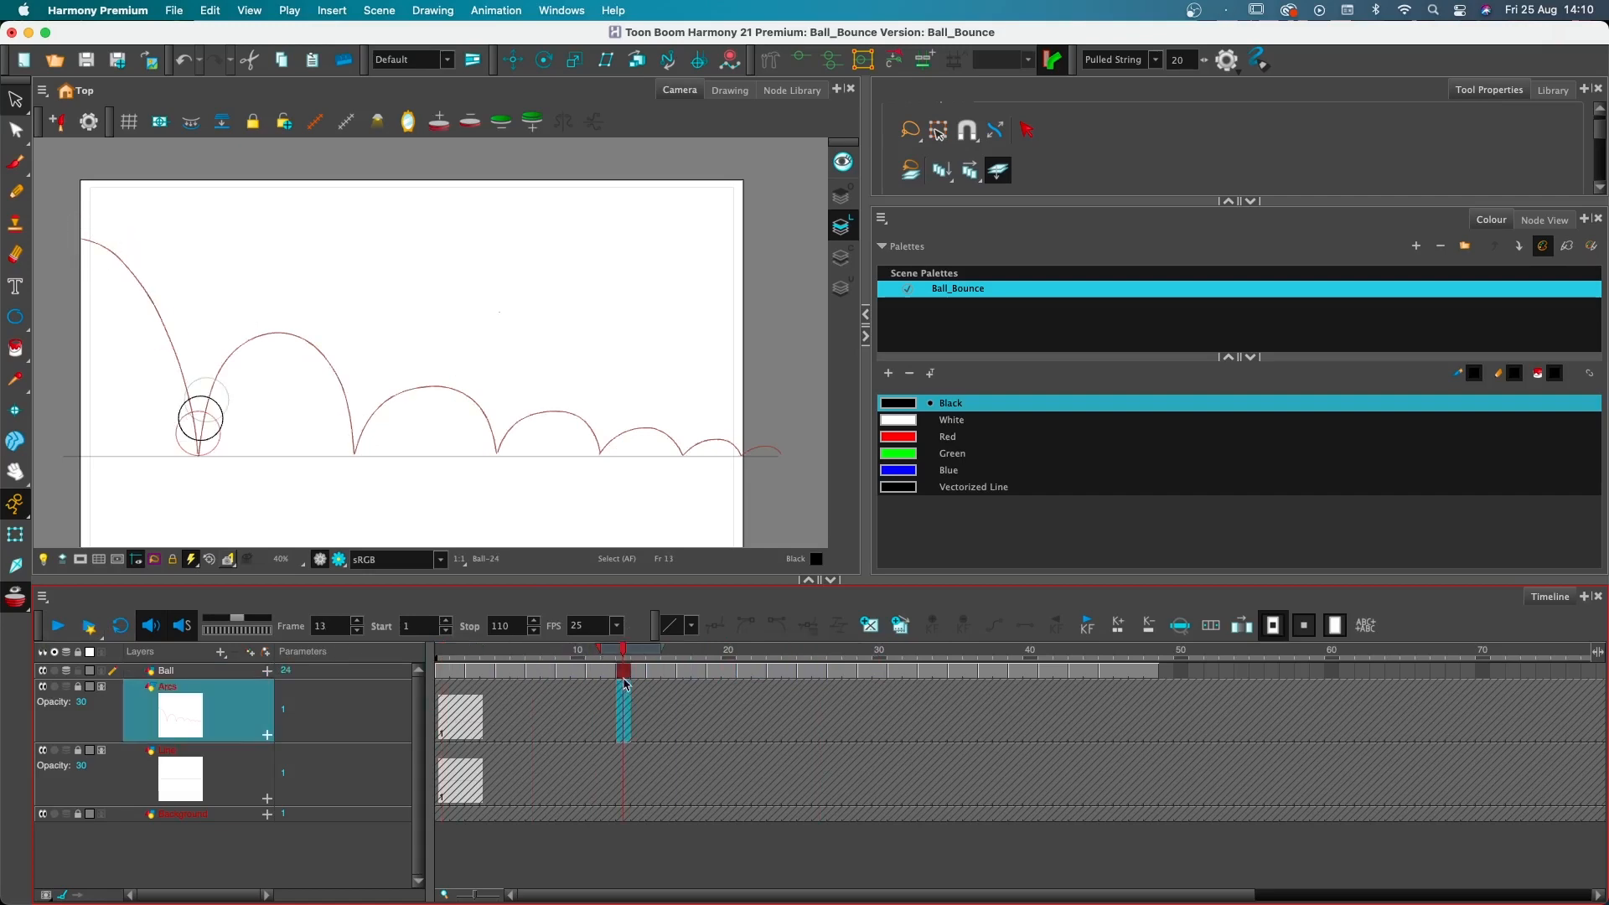
{"action": "left_click", "coordinate": [624, 673]}
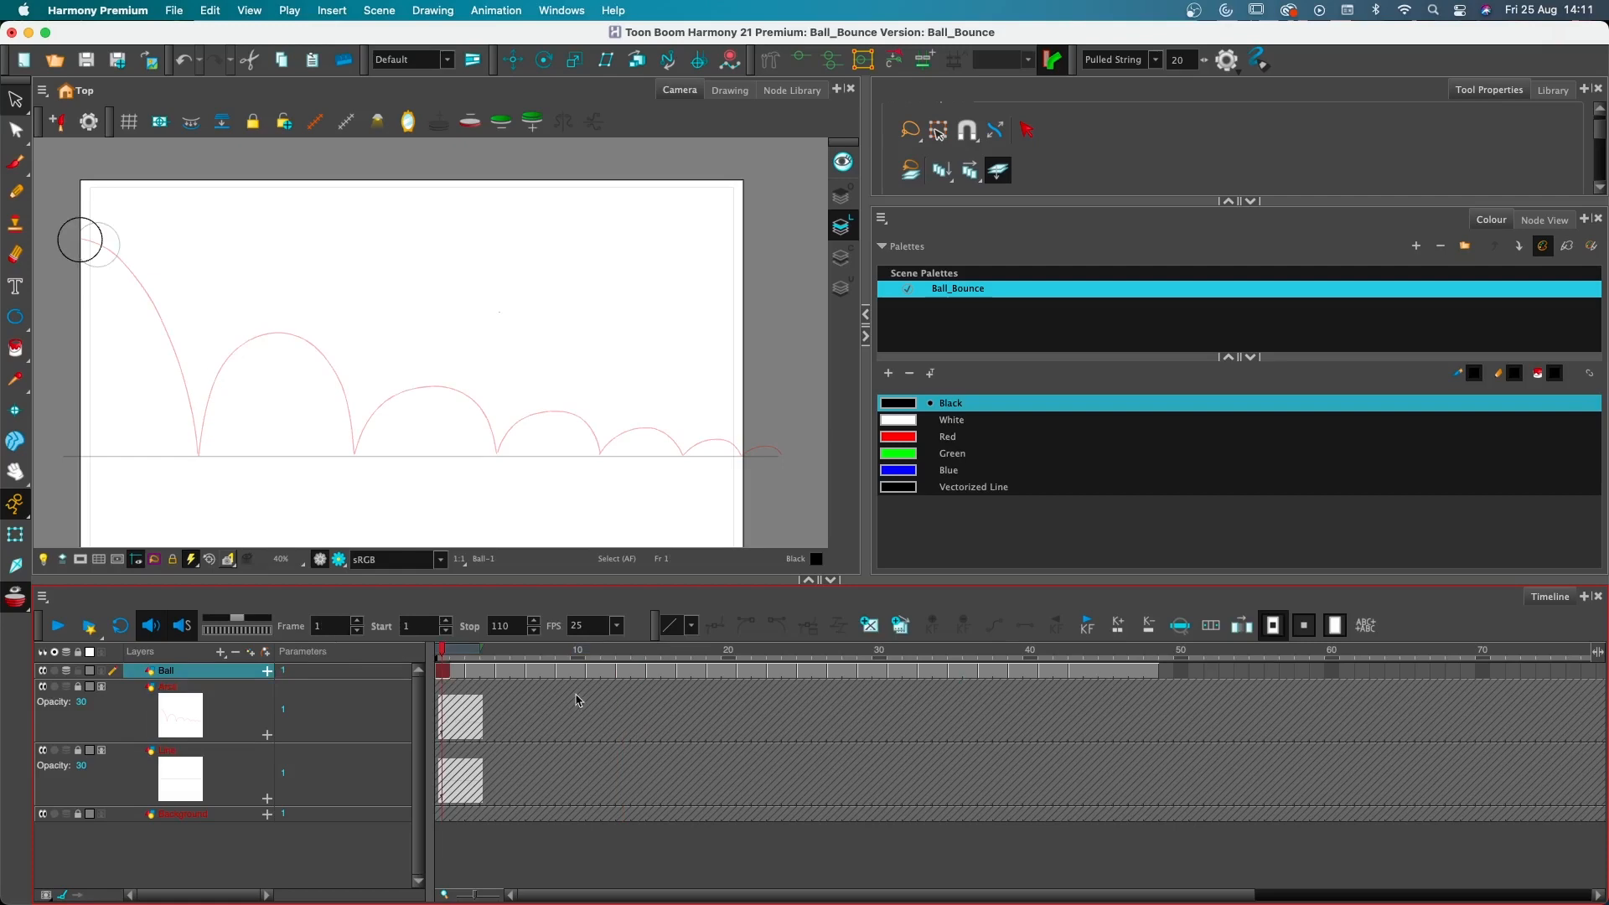
{"action": "left_click_drag", "start_coordinate": [448, 656], "coordinate": [118, 624]}
{"action": "left_click", "coordinate": [46, 627]}
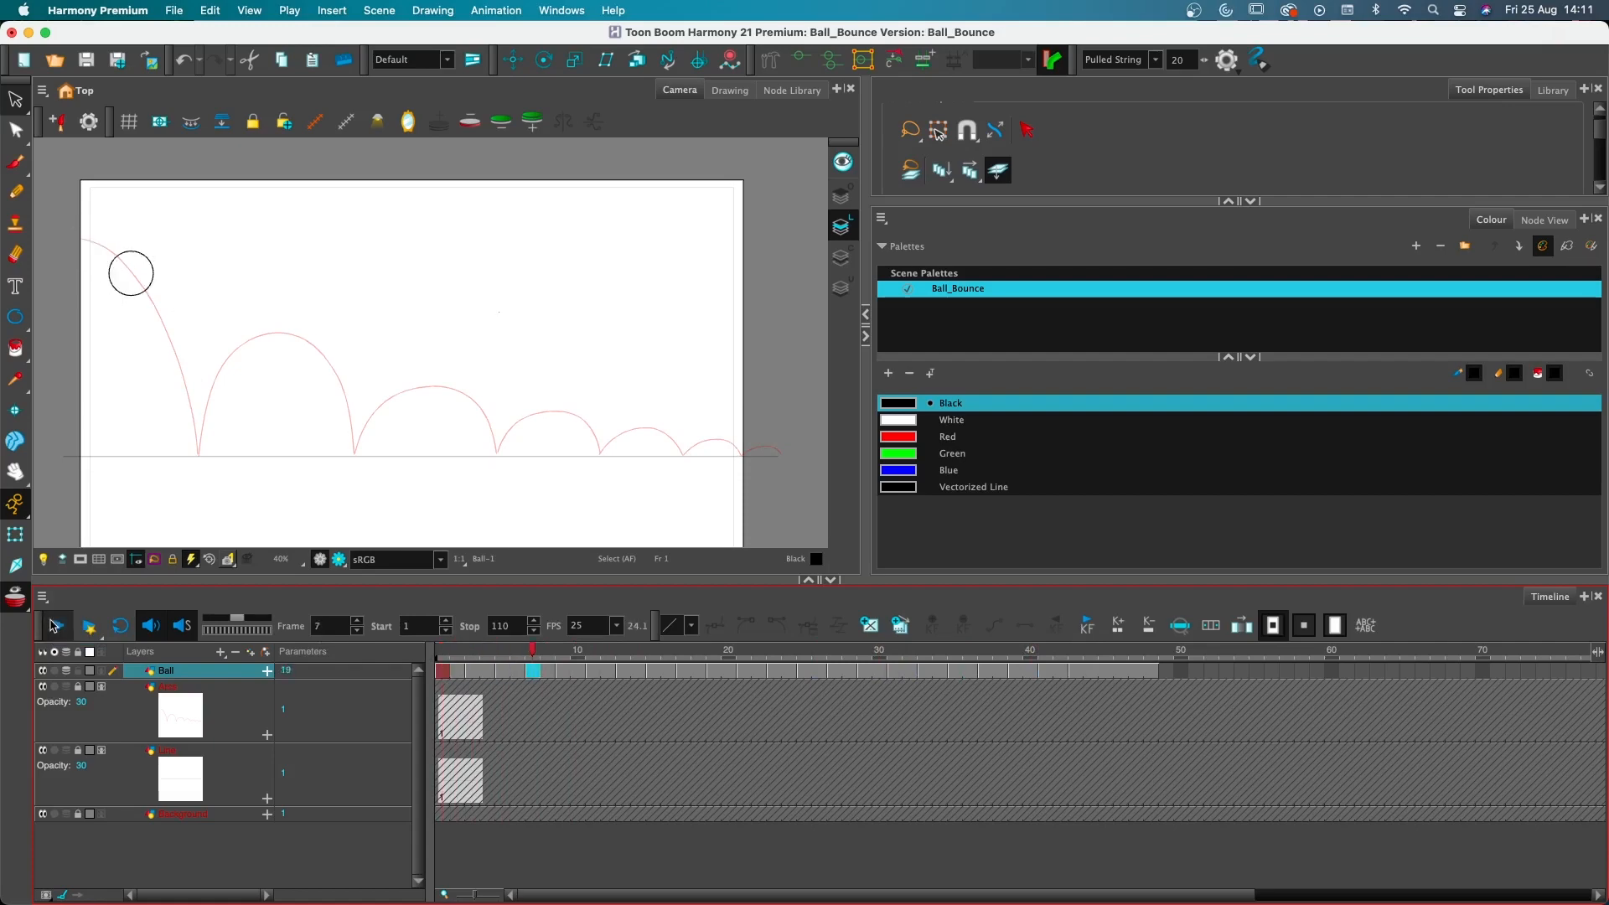
Remove the in-between ball at frame 19, just before the second arc's peak, and move the following Ball drawings two frames earlier
{"action": "left_click_drag", "start_coordinate": [503, 650], "coordinate": [721, 656]}
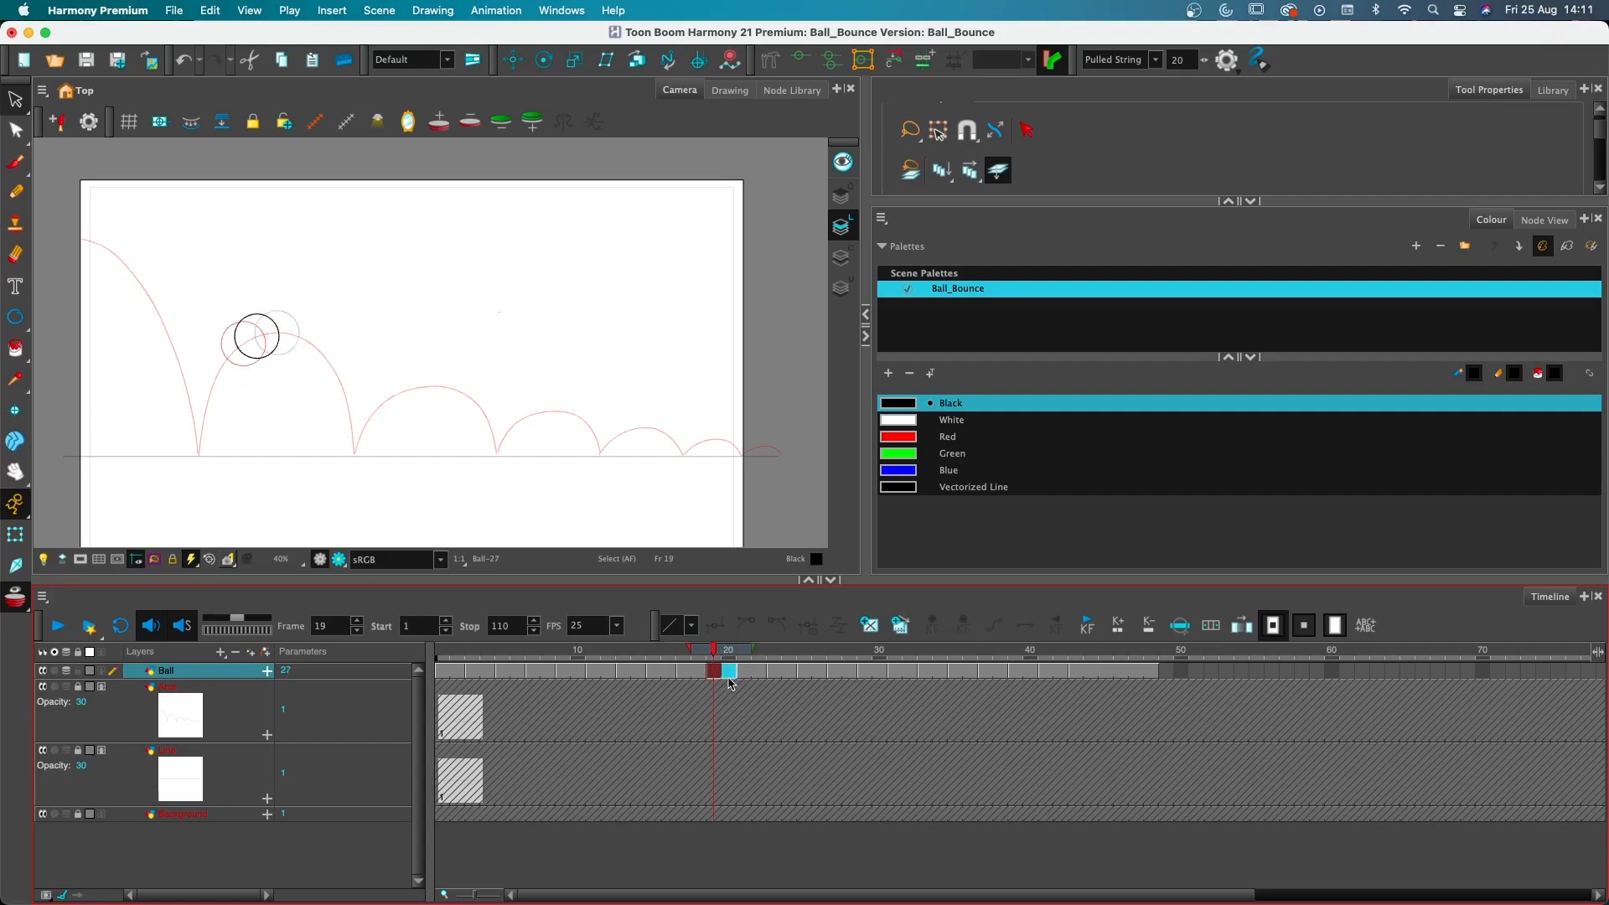
{"action": "left_click_drag", "start_coordinate": [745, 670], "coordinate": [1112, 678]}
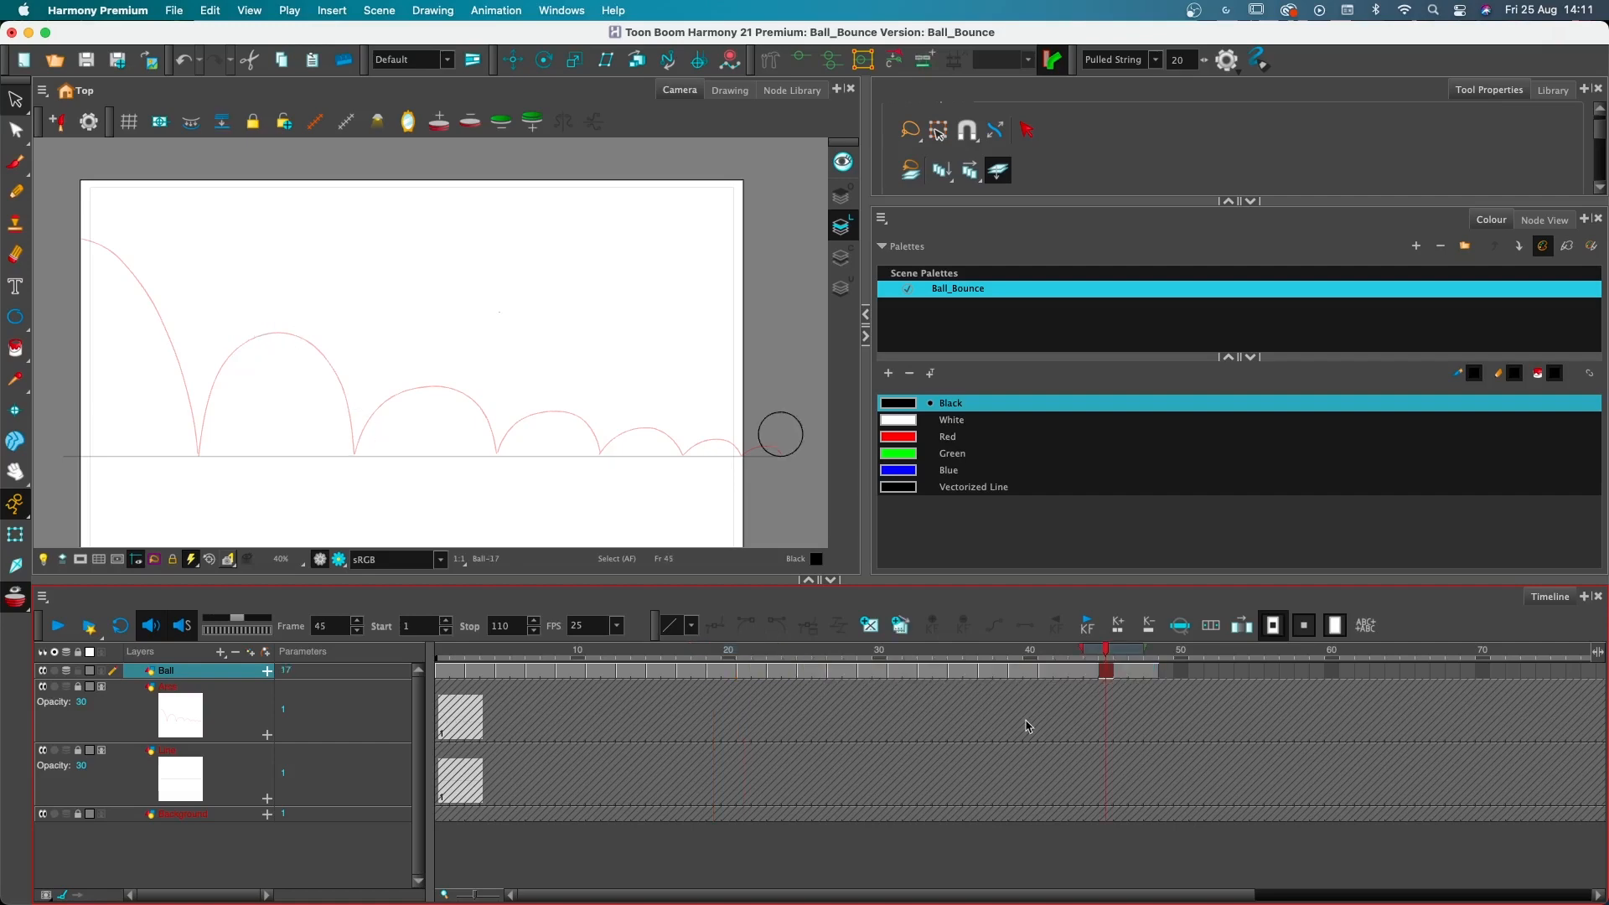
{"action": "left_click", "coordinate": [728, 672]}
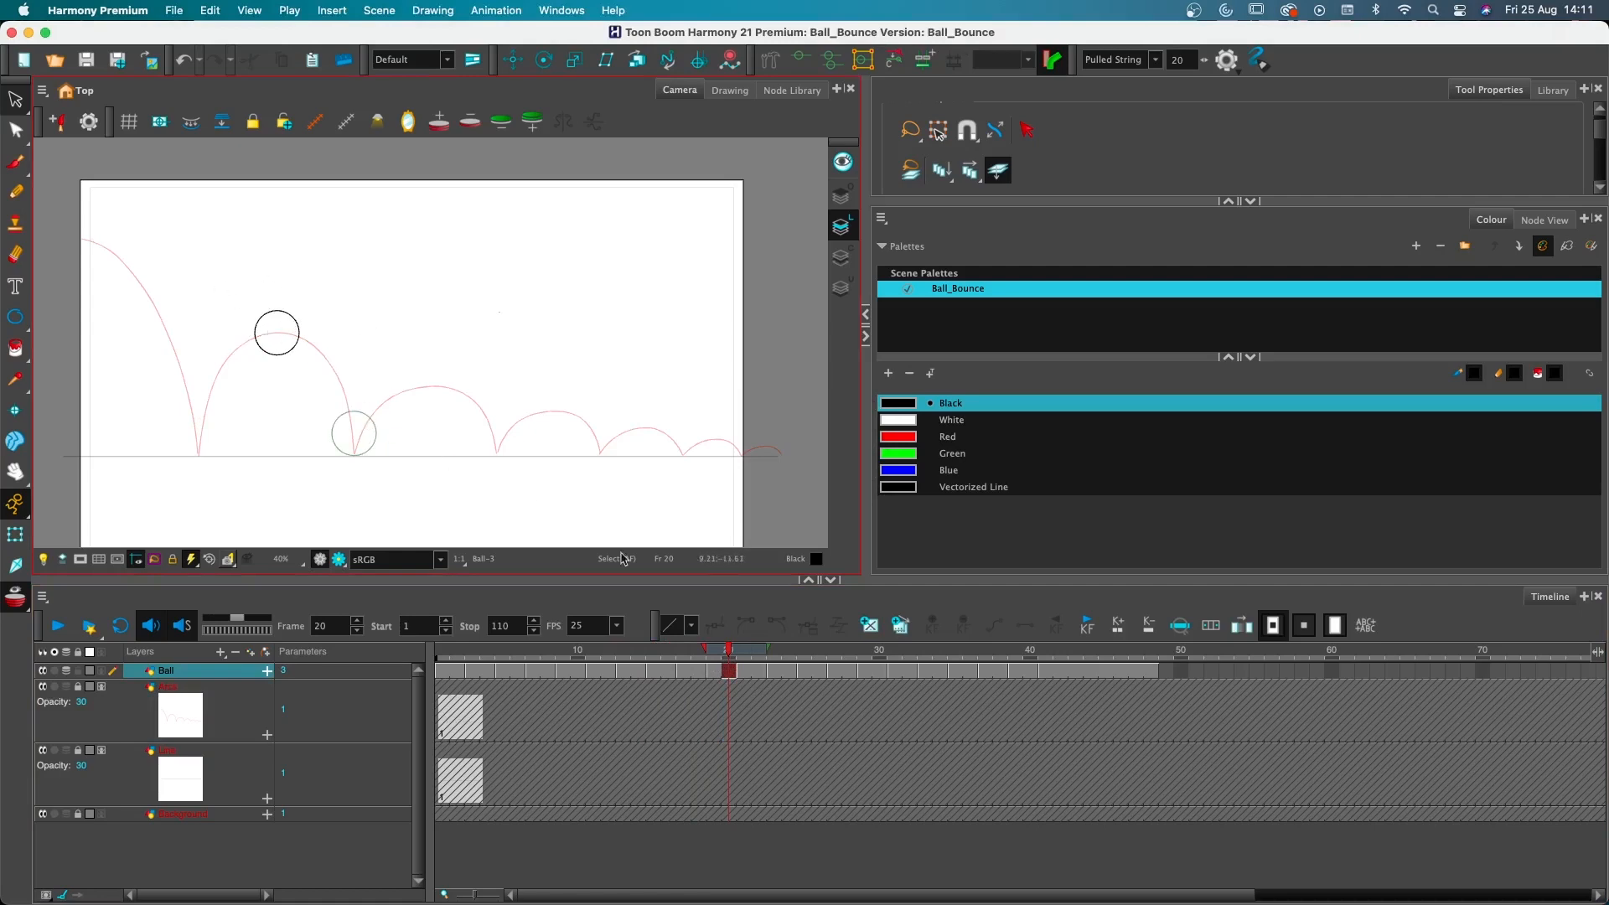
Insert a two-frame Ball drawing at frame 21 and place a pasted ball on the second arc's descent between the peak and the second ground contact
{"action": "left_click", "coordinate": [743, 674]}
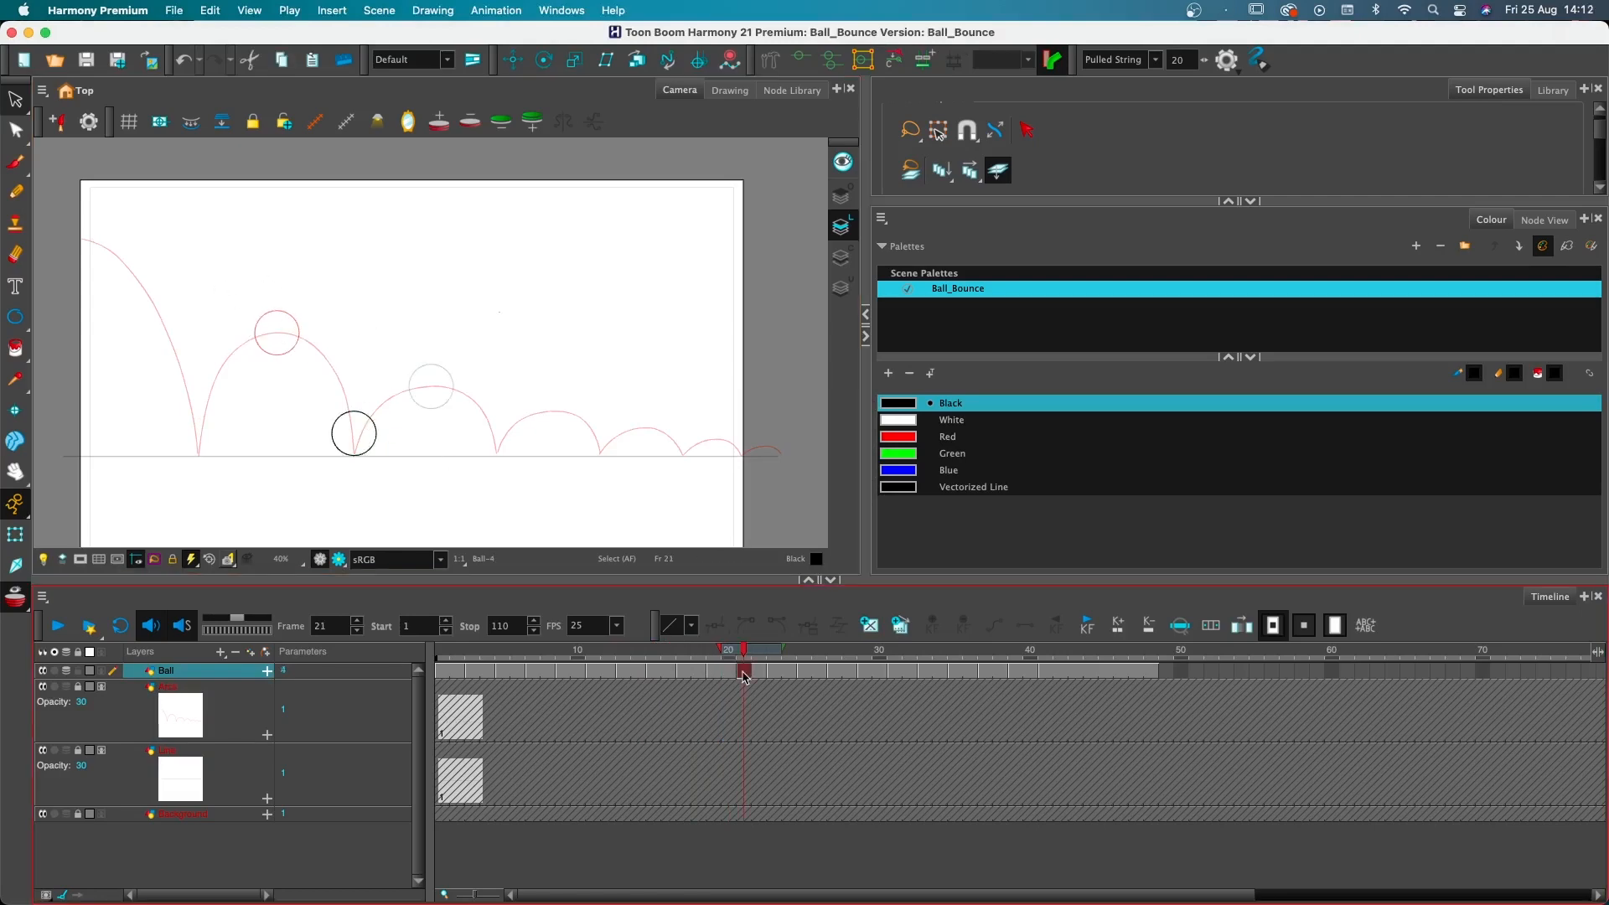
{"action": "left_click_drag", "start_coordinate": [743, 676], "coordinate": [1159, 676]}
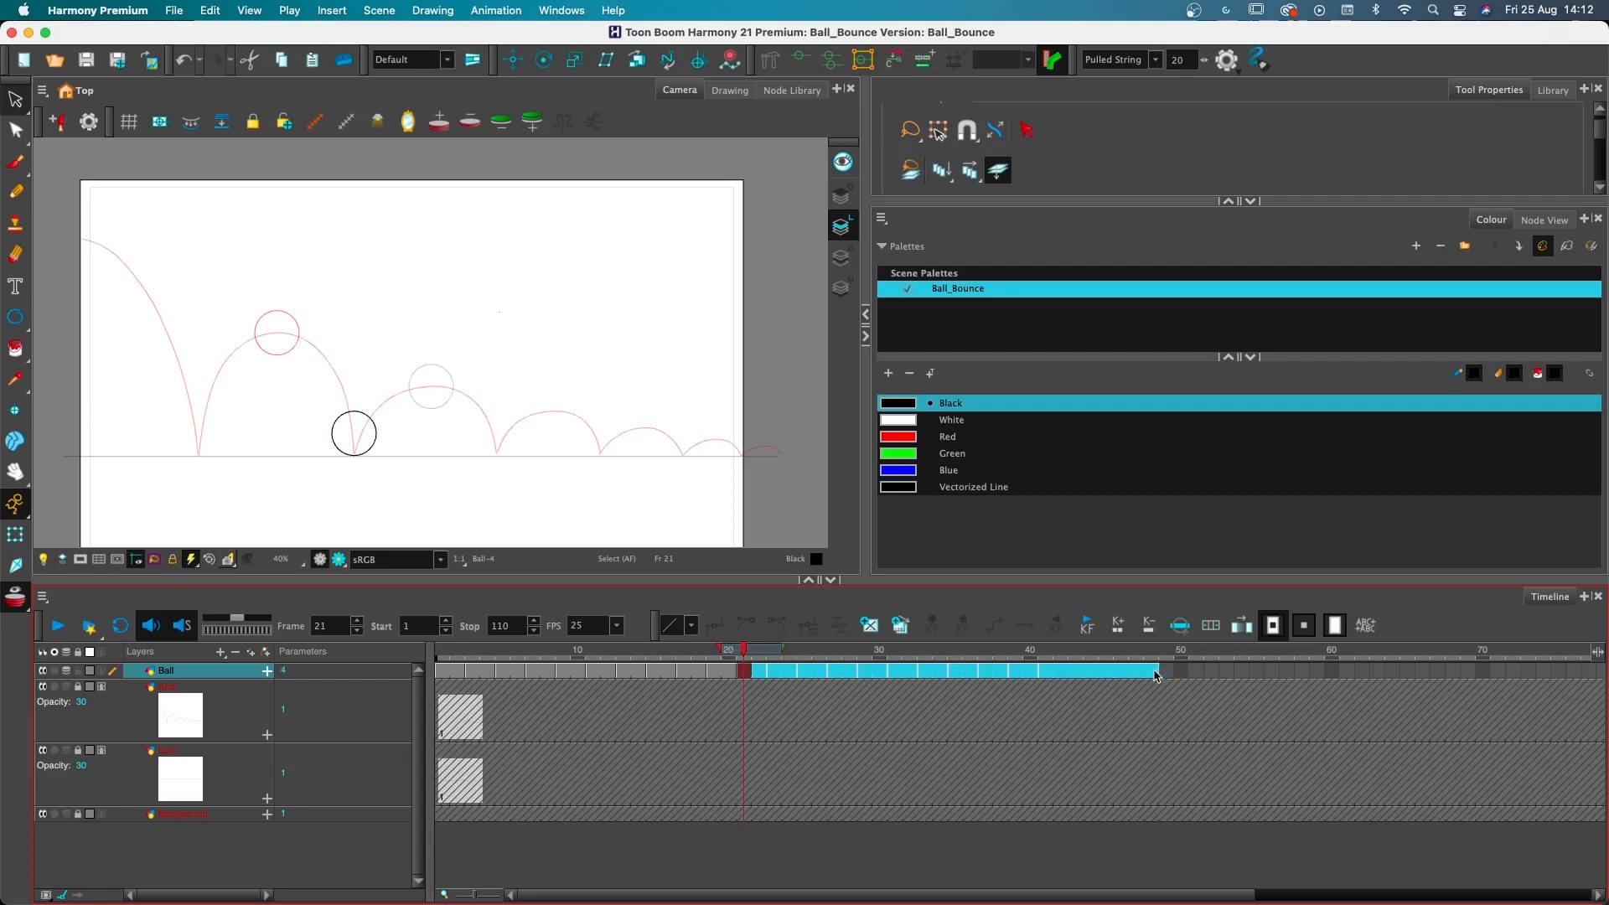
{"action": "mouse_move", "coordinate": [756, 677]}
{"action": "left_mouse_down"}
{"action": "mouse_move", "coordinate": [788, 675]}
{"action": "mouse_move", "coordinate": [768, 677]}
{"action": "left_mouse_up"}
{"action": "left_click", "coordinate": [872, 627]}
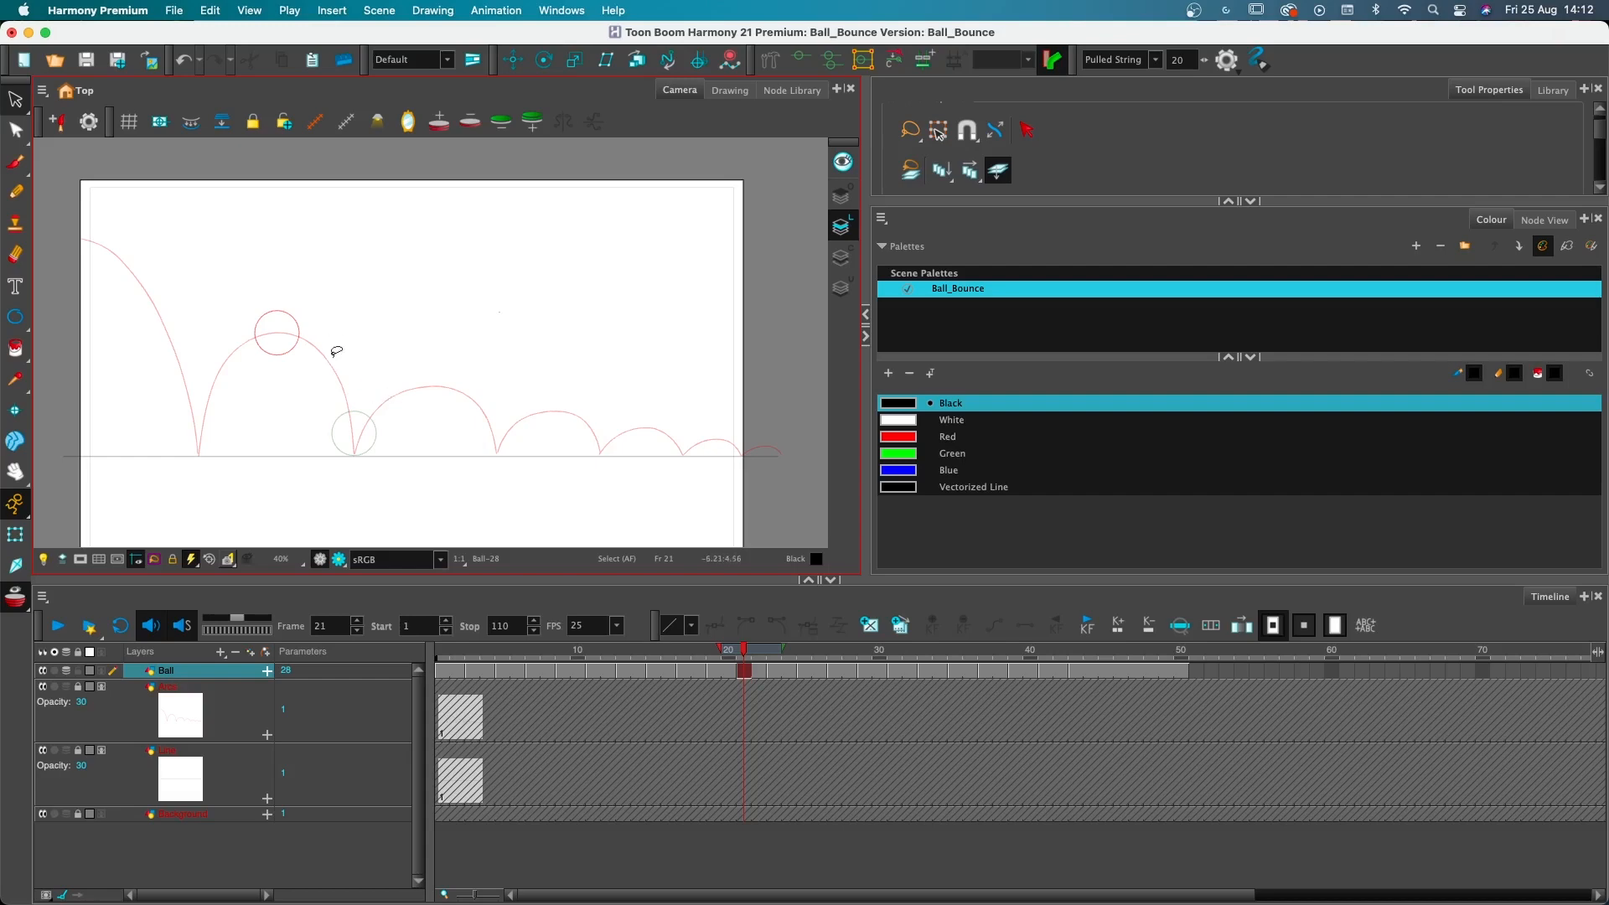
{"action": "key", "text": "super+v"}
{"action": "left_click_drag", "start_coordinate": [84, 235], "coordinate": [353, 368]}
{"action": "left_click", "coordinate": [773, 675]}
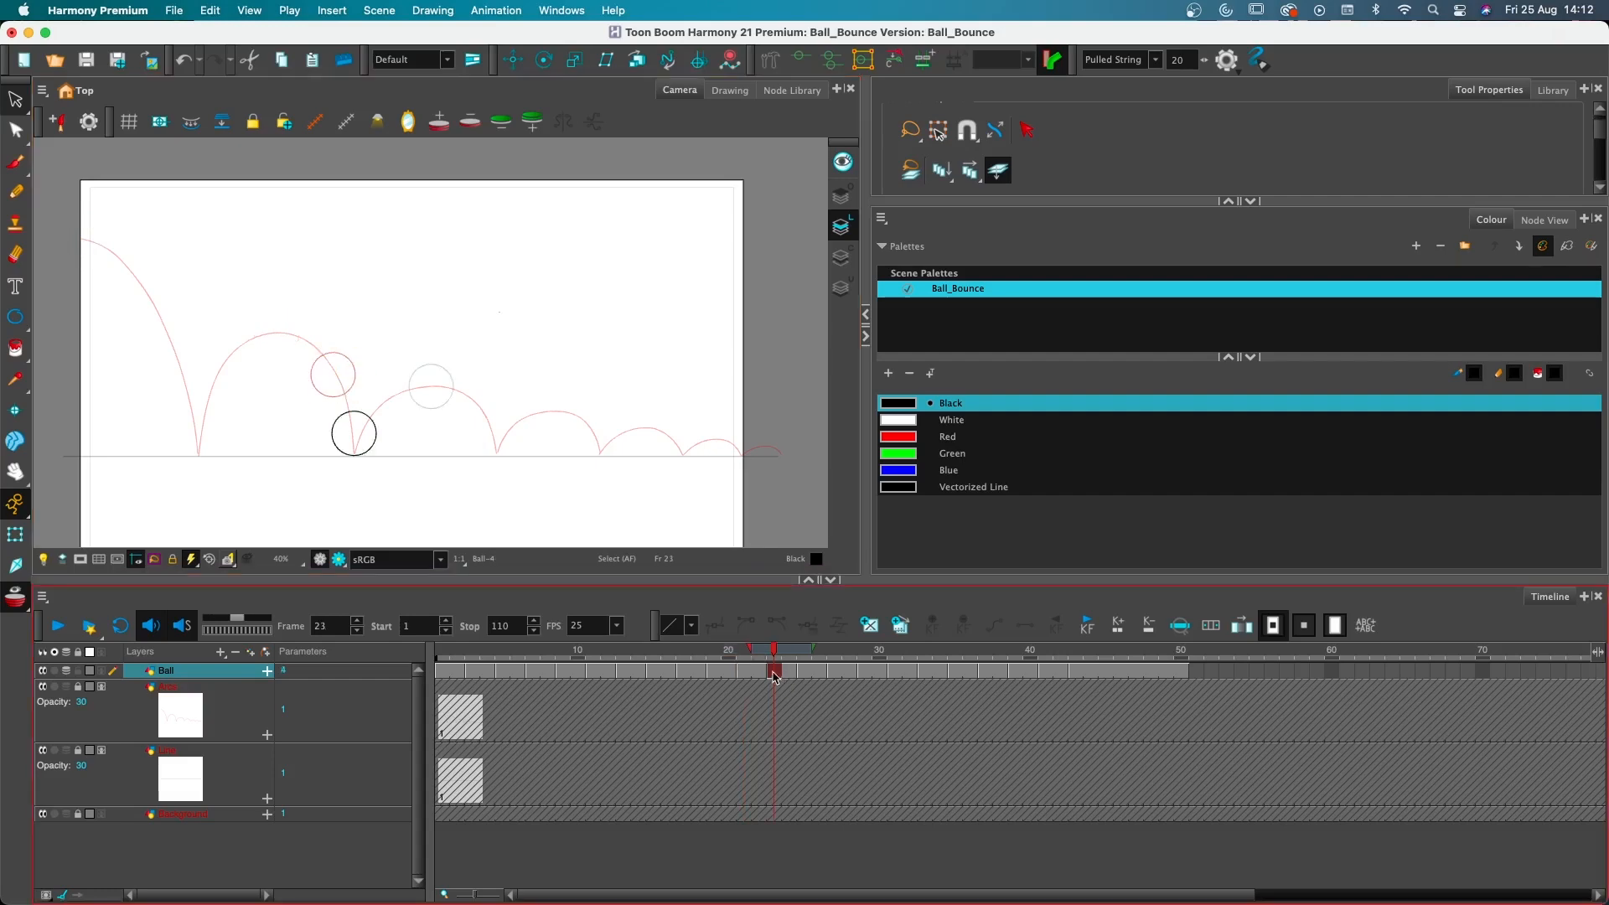
Insert another two-frame Ball drawing at frame 21, with a pasted ball between the second arc's peak ball and the descending ball
{"action": "left_click_drag", "start_coordinate": [748, 672], "coordinate": [1172, 671]}
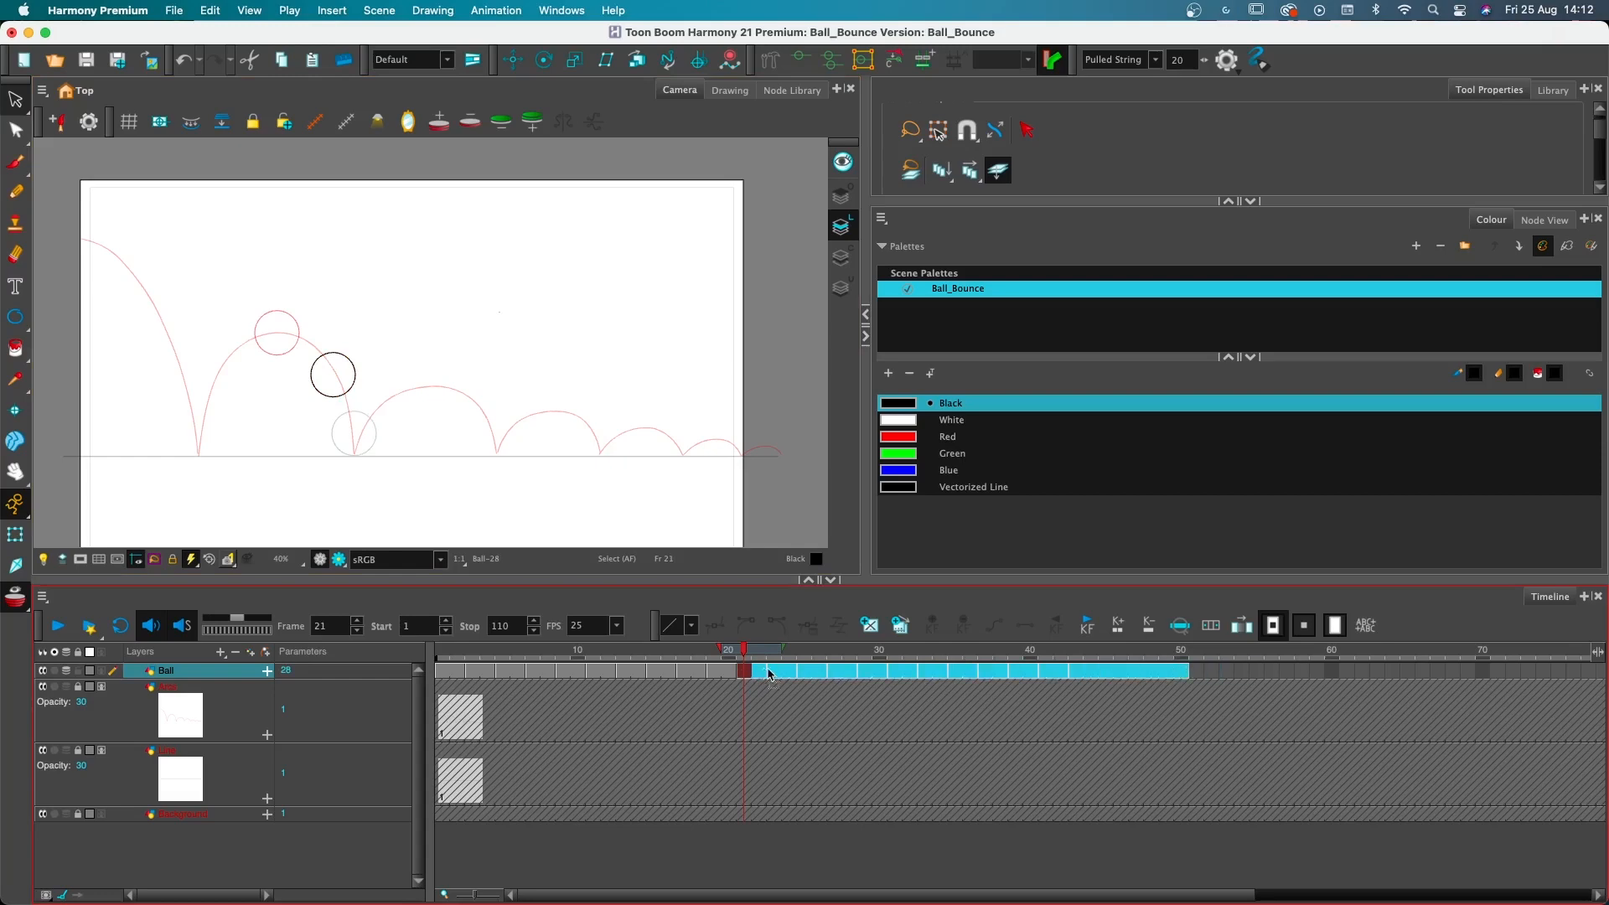
{"action": "left_click_drag", "start_coordinate": [768, 674], "coordinate": [790, 673]}
{"action": "left_click", "coordinate": [745, 674]}
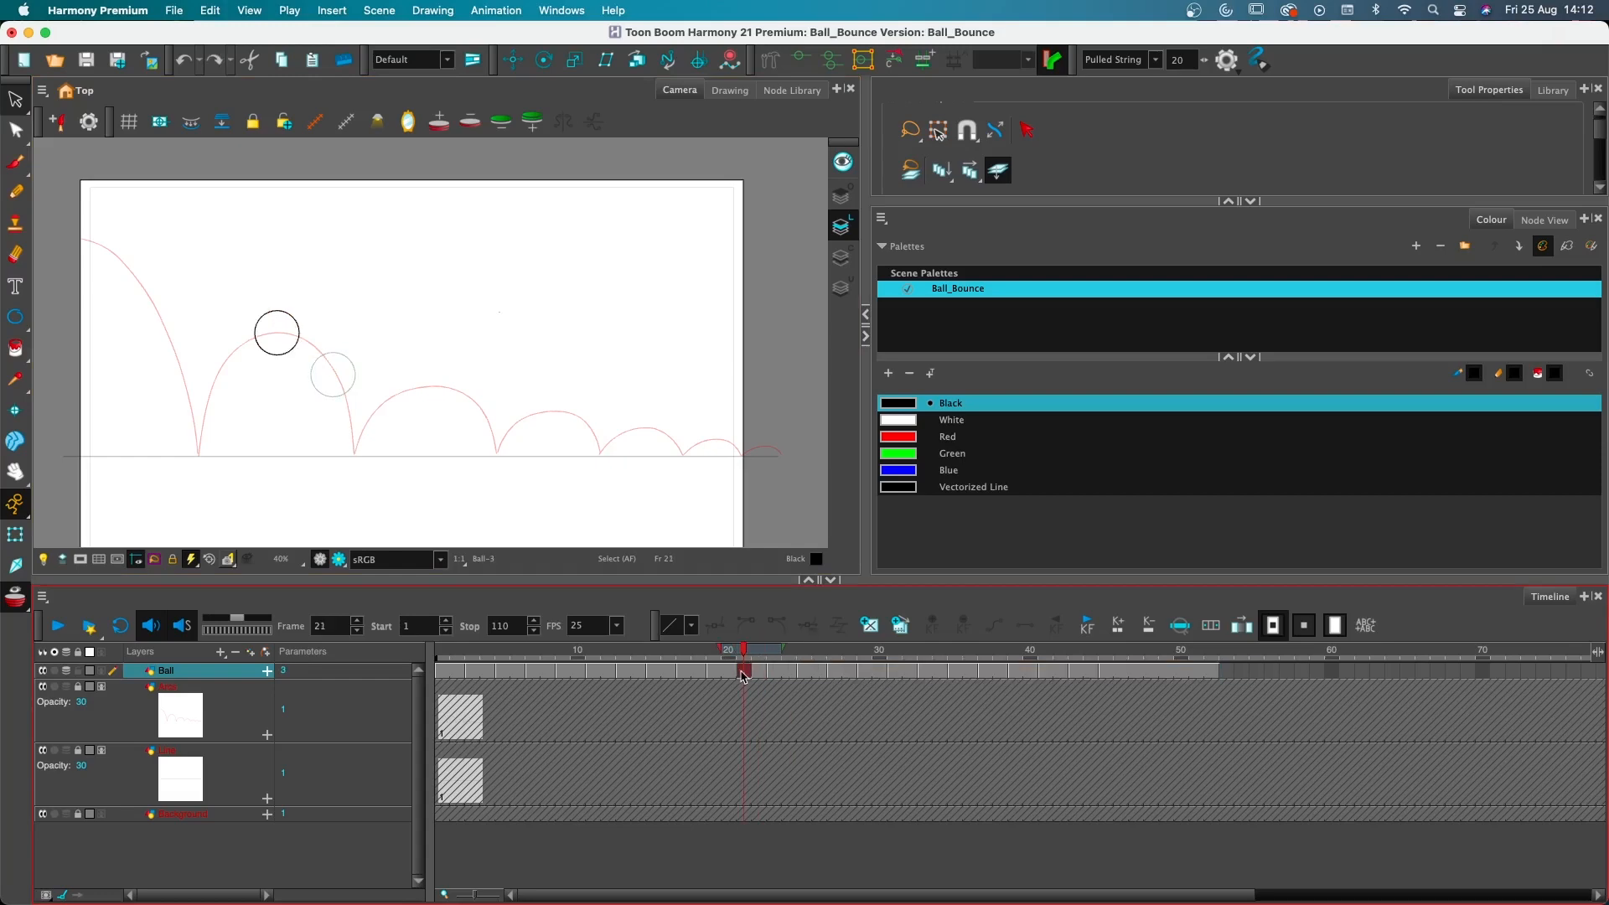
{"action": "left_click", "coordinate": [868, 628]}
{"action": "key", "text": "super+v"}
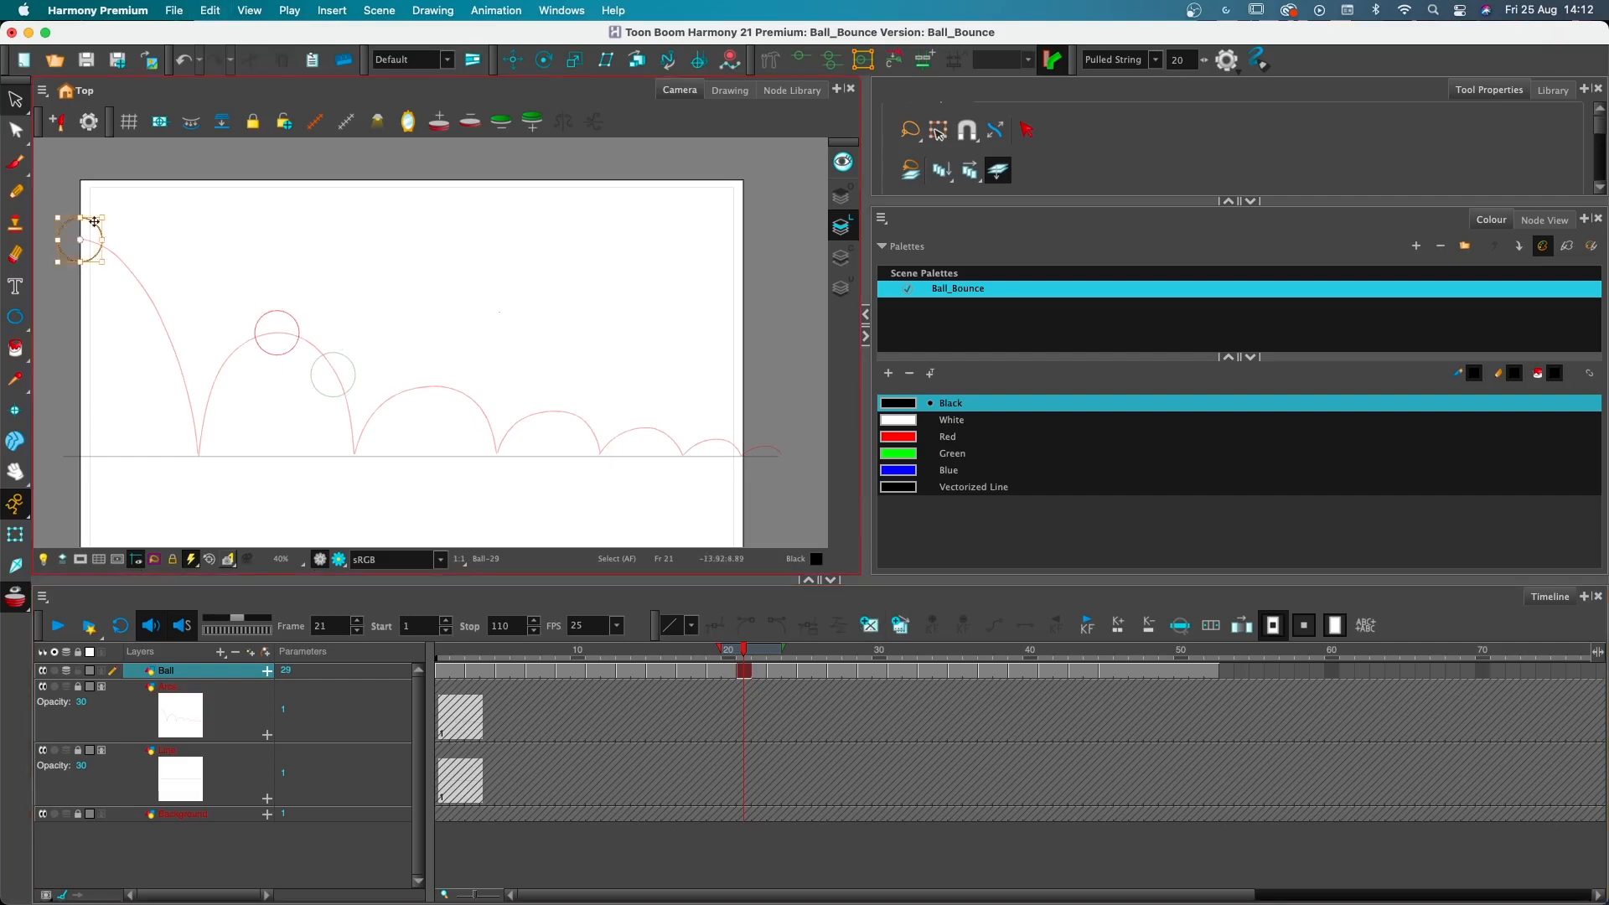
{"action": "left_click_drag", "start_coordinate": [94, 221], "coordinate": [326, 335]}
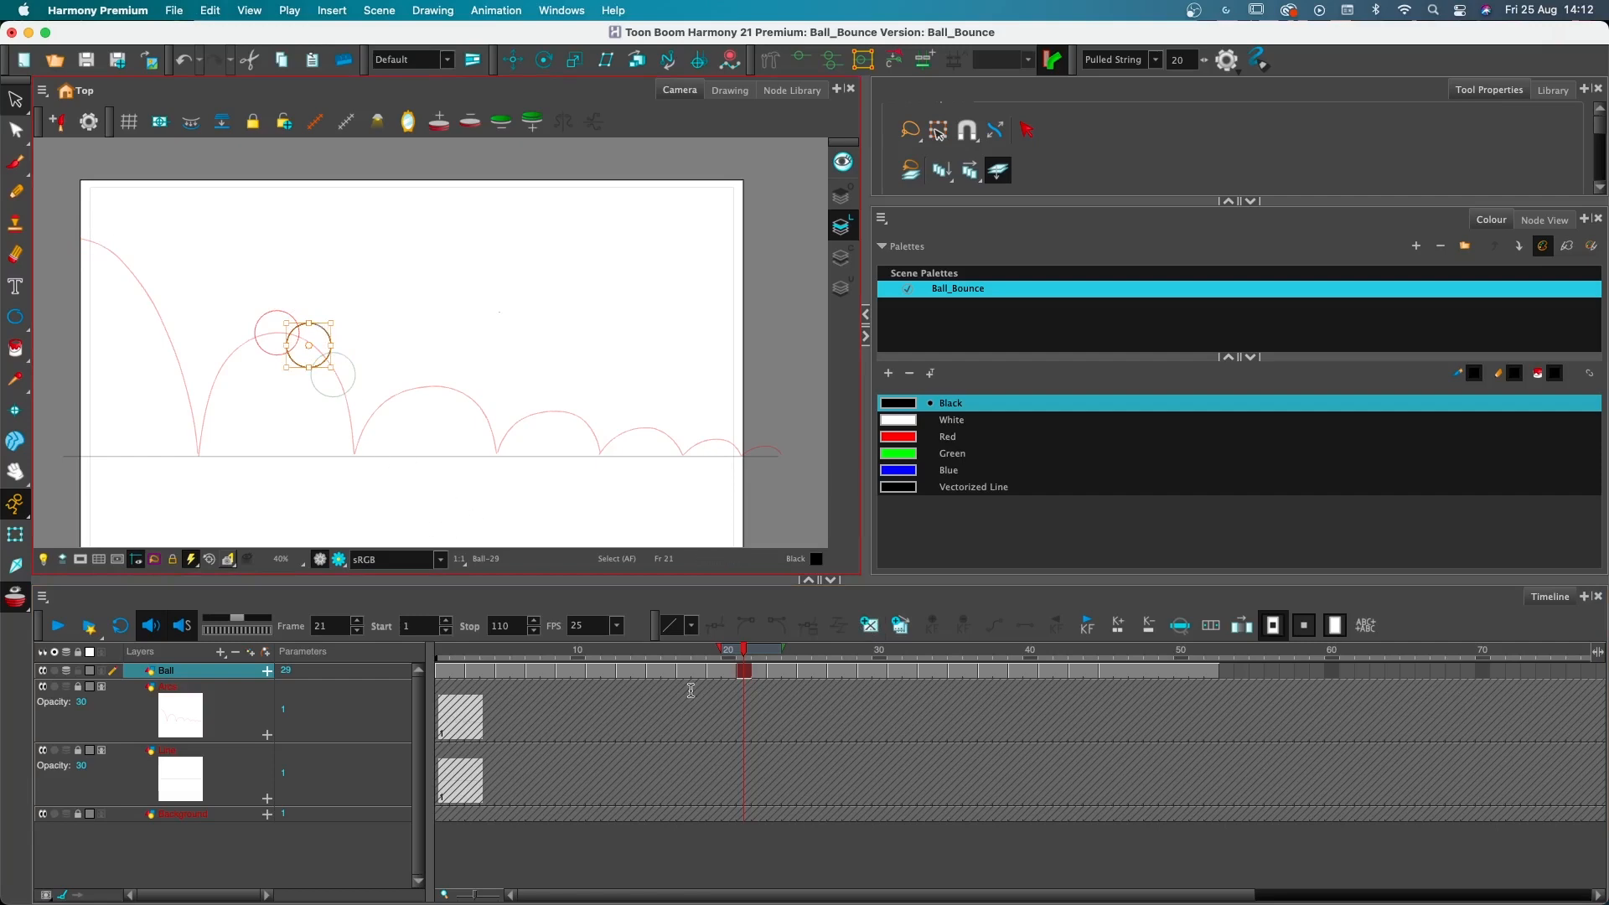
Scrub from frame 1 to frame 25 to check the ball spacing along the first two arcs
{"action": "left_click_drag", "start_coordinate": [741, 652], "coordinate": [228, 640]}
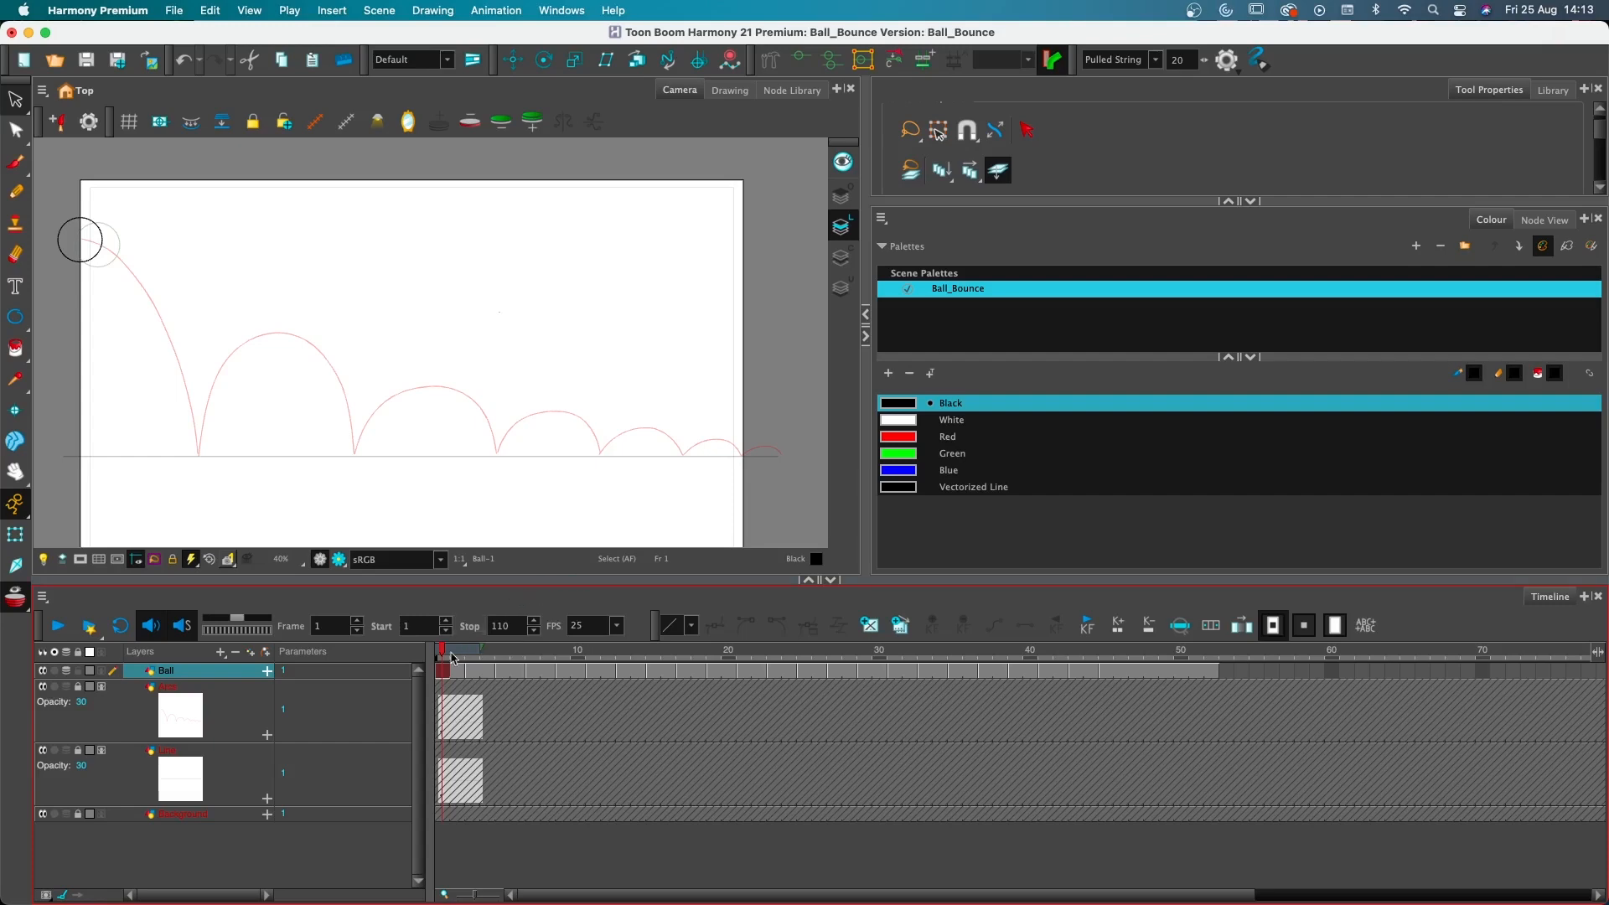
{"action": "left_click_drag", "start_coordinate": [462, 656], "coordinate": [760, 663]}
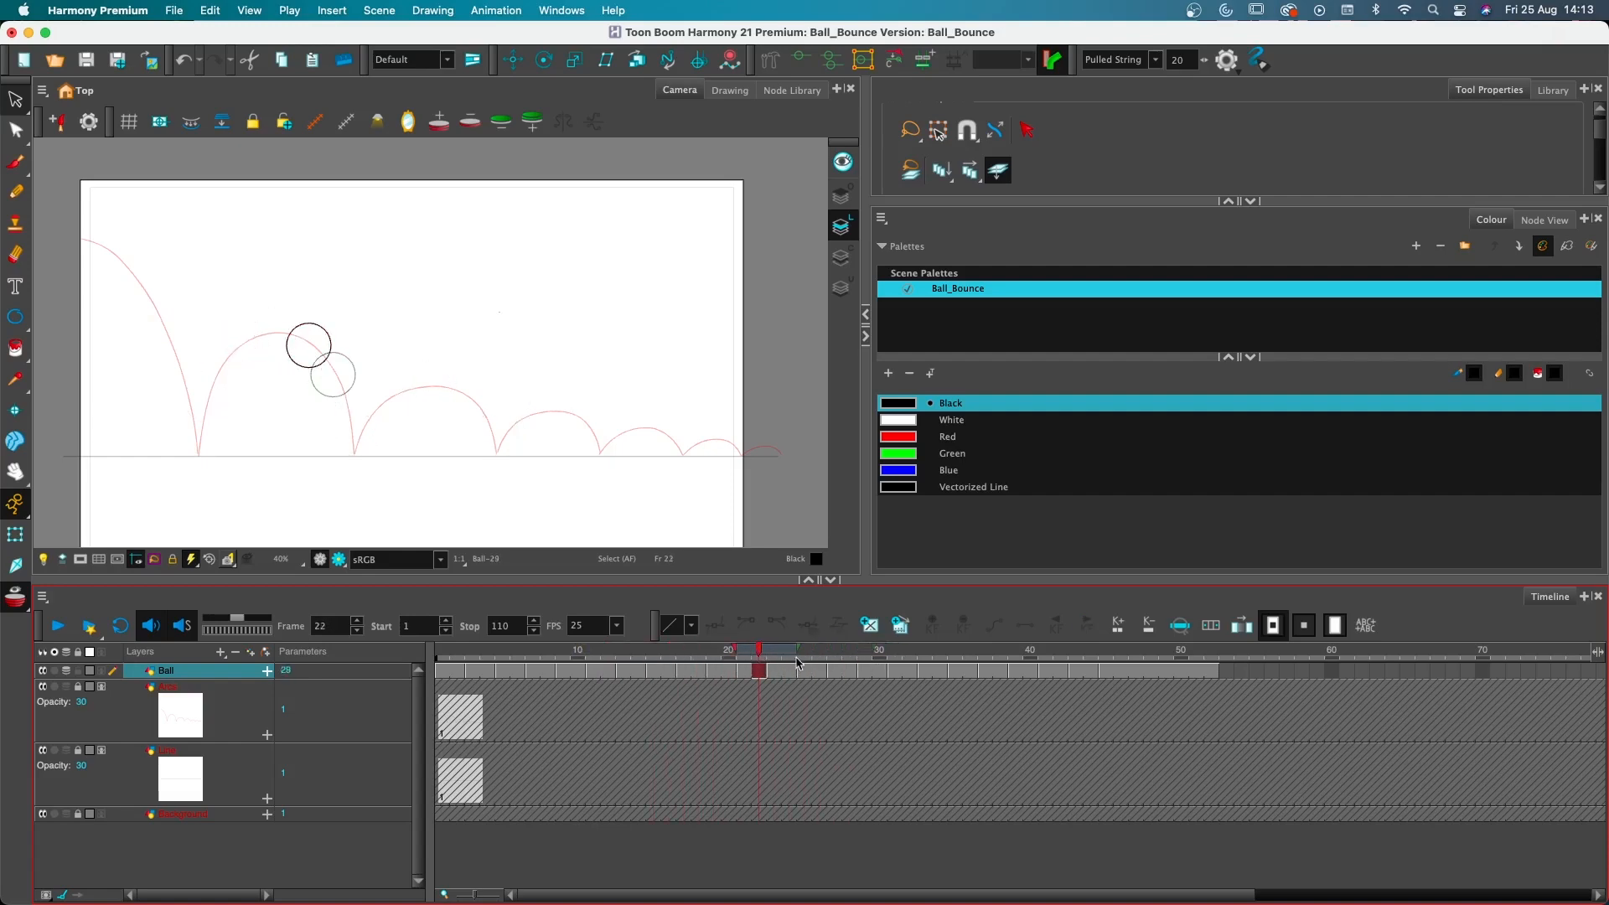
{"action": "left_click", "coordinate": [796, 662]}
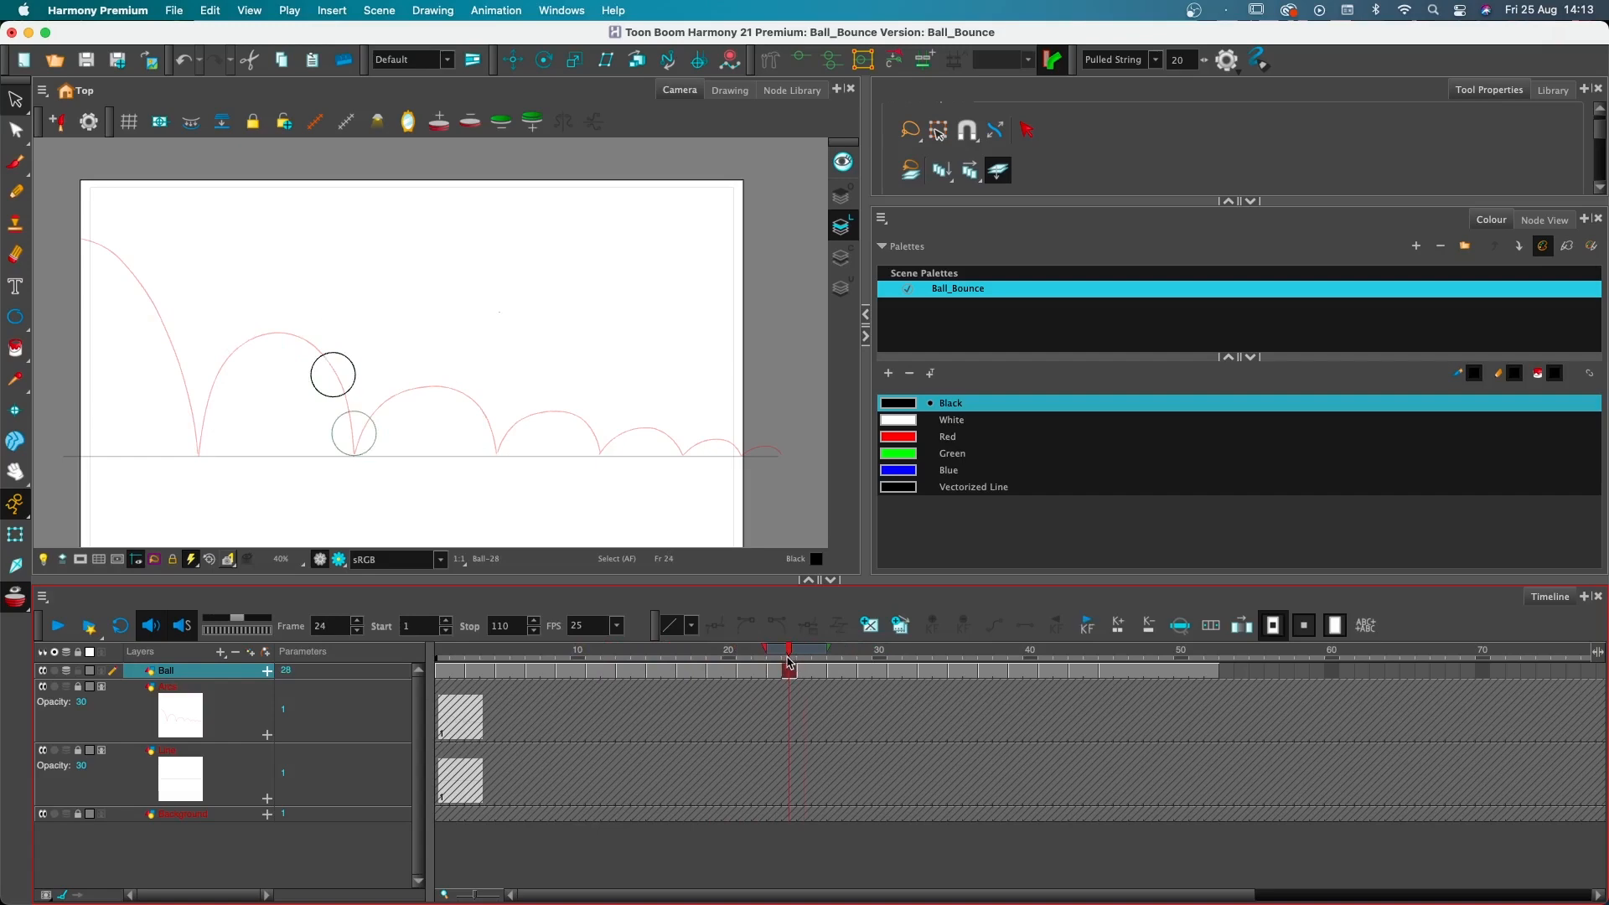
{"action": "left_click", "coordinate": [800, 651]}
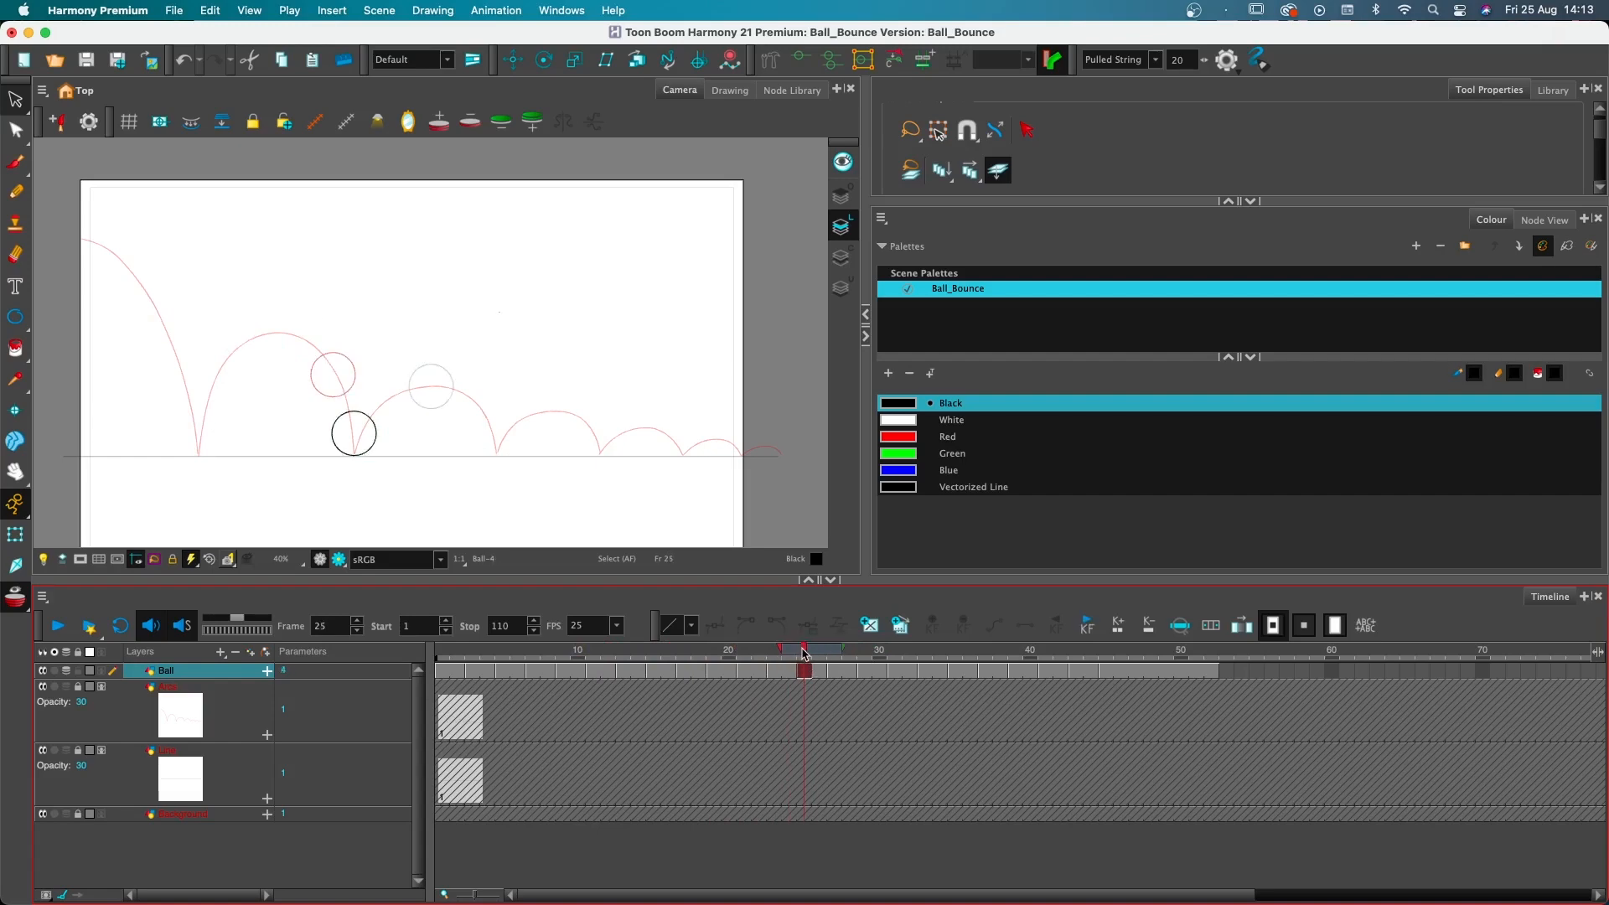
Insert a two-frame Ball drawing at frame 27 and place a pasted ball on the third arc between the second ground contact and the peak
{"action": "left_click", "coordinate": [830, 672]}
{"action": "left_click_drag", "start_coordinate": [1209, 675], "coordinate": [1239, 675]}
{"action": "left_click", "coordinate": [869, 625]}
{"action": "left_click_drag", "start_coordinate": [100, 233], "coordinate": [406, 391]}
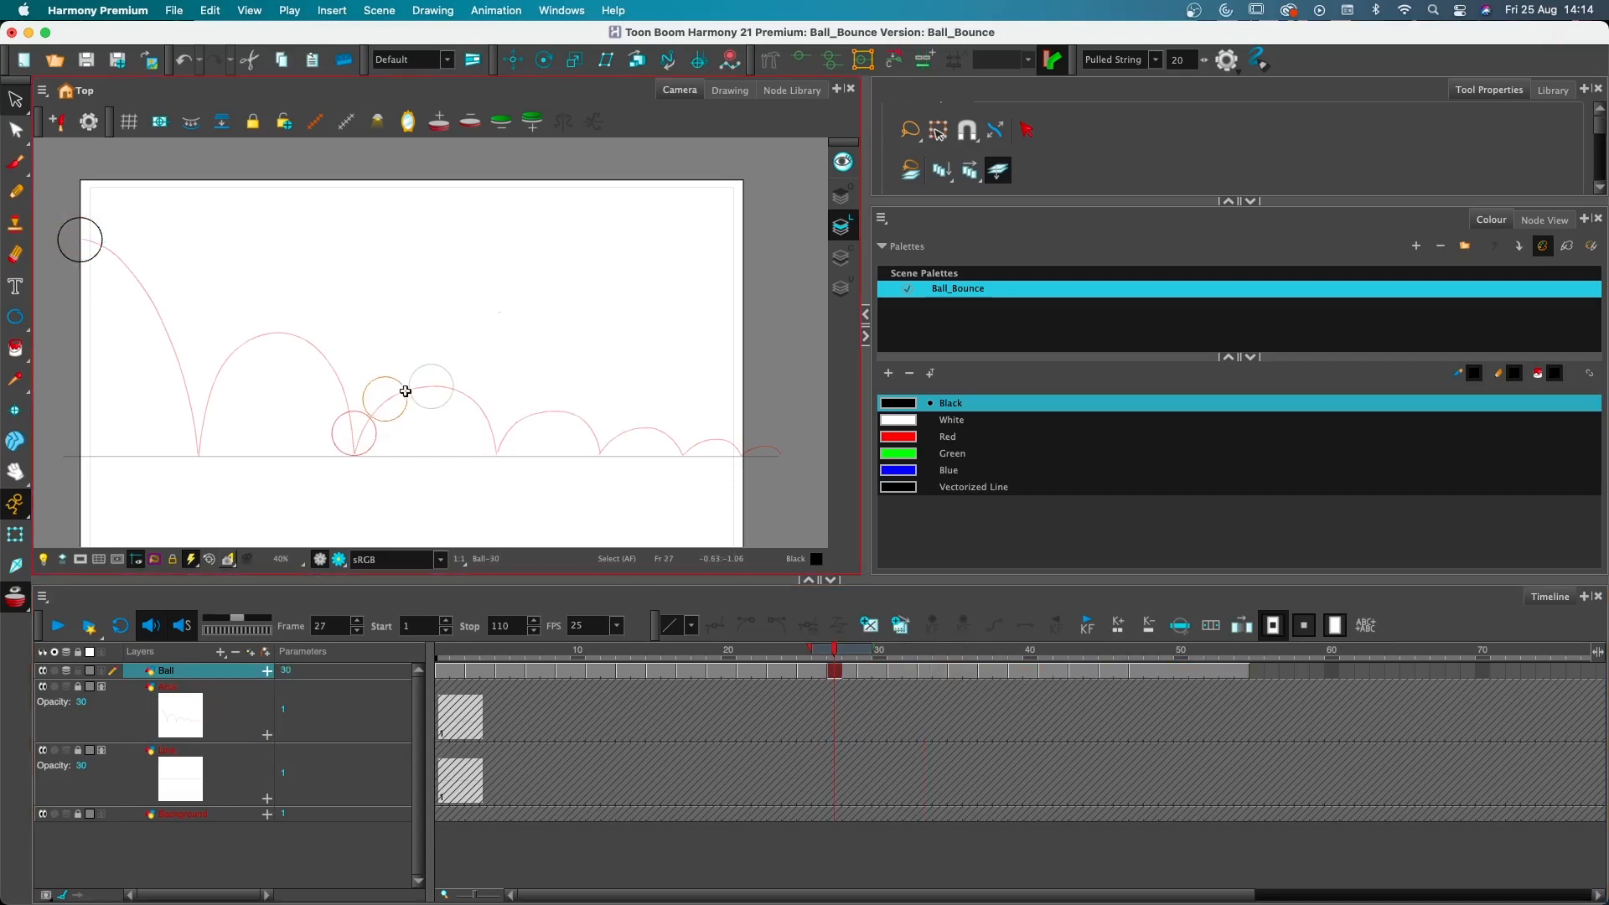
Insert two more two-frame Ball drawings on the third arc's ascent, placing a ball near the second contact and moving frame 31's ball towards the peak
{"action": "left_click_drag", "start_coordinate": [1240, 675], "coordinate": [1269, 675]}
{"action": "left_click_drag", "start_coordinate": [96, 230], "coordinate": [384, 403]}
{"action": "left_click_drag", "start_coordinate": [1270, 674], "coordinate": [1300, 675]}
{"action": "left_click", "coordinate": [925, 672]}
{"action": "left_click", "coordinate": [897, 673]}
{"action": "left_click_drag", "start_coordinate": [387, 397], "coordinate": [404, 390]}
{"action": "left_click", "coordinate": [925, 672]}
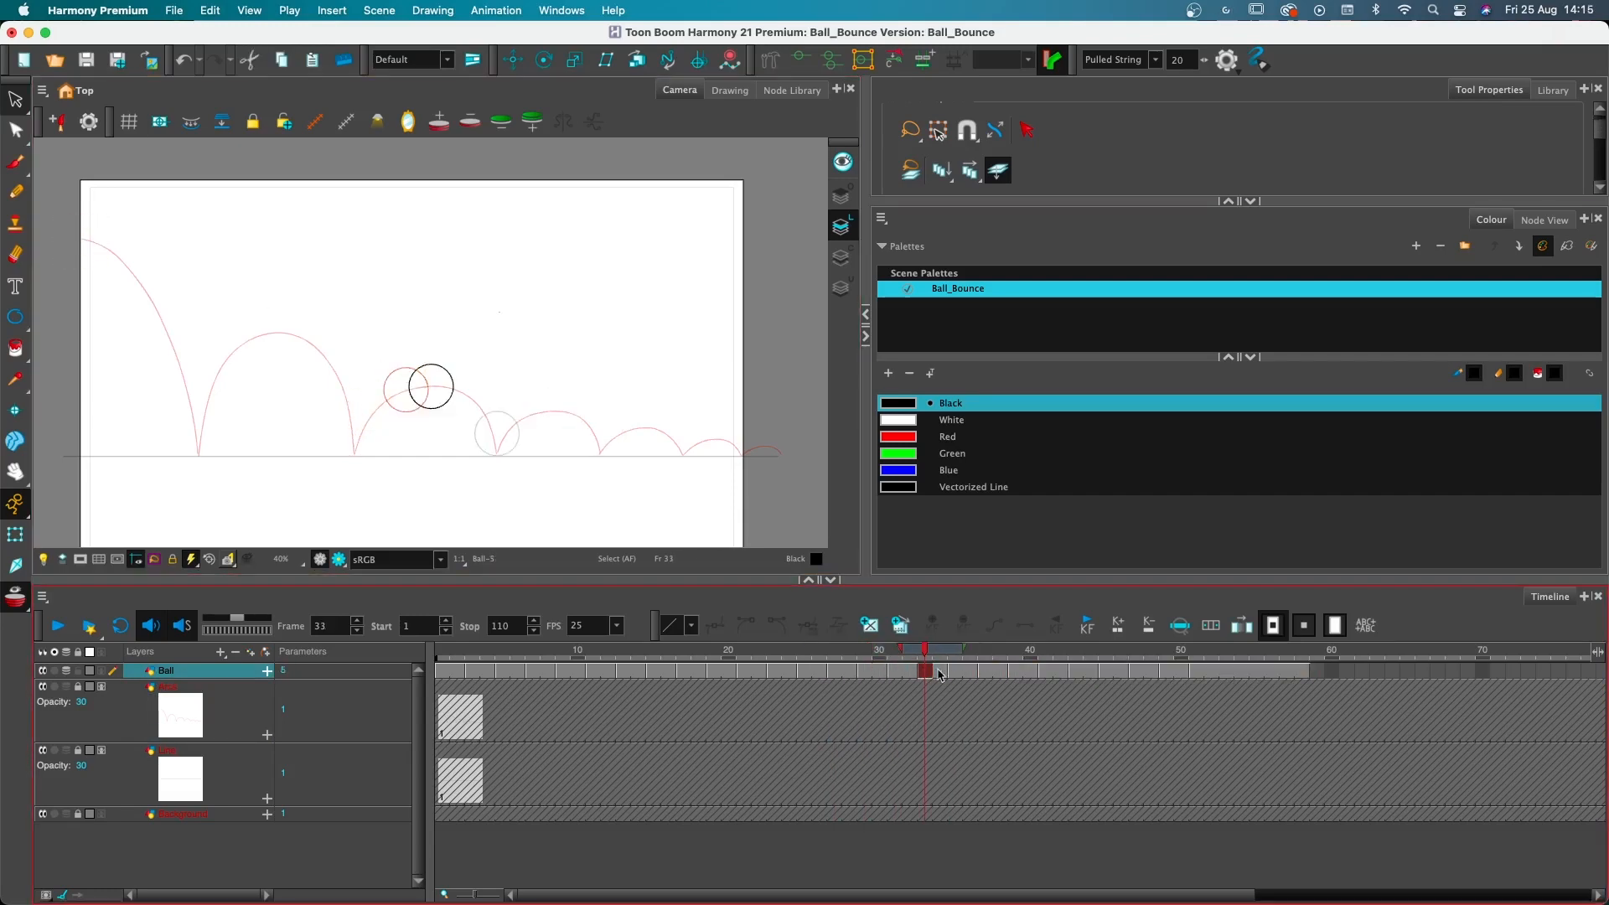
Insert two two-frame Ball drawings at frame 35 and place pasted balls on the third arc's descent between the peak and the third ground contact
{"action": "left_click_drag", "start_coordinate": [954, 672], "coordinate": [984, 673]}
{"action": "left_click_drag", "start_coordinate": [95, 235], "coordinate": [483, 397]}
{"action": "left_click_drag", "start_coordinate": [956, 672], "coordinate": [985, 673]}
{"action": "left_click_drag", "start_coordinate": [94, 234], "coordinate": [467, 386]}
Insert two two-frame Ball drawings at frame 41 and place pasted balls along the fourth arc's ascent after the third ground contact
{"action": "left_click_drag", "start_coordinate": [1046, 672], "coordinate": [1396, 671]}
{"action": "left_click", "coordinate": [869, 626]}
{"action": "left_click_drag", "start_coordinate": [98, 230], "coordinate": [540, 409]}
{"action": "left_click_drag", "start_coordinate": [1396, 671], "coordinate": [1427, 671]}
{"action": "left_click", "coordinate": [1045, 671]}
{"action": "left_click_drag", "start_coordinate": [96, 233], "coordinate": [521, 421]}
Turn off the onion skin and play the animation to check the bounce timing
{"action": "left_click", "coordinate": [1060, 661]}
{"action": "left_click", "coordinate": [15, 597]}
{"action": "left_click", "coordinate": [1425, 672]}
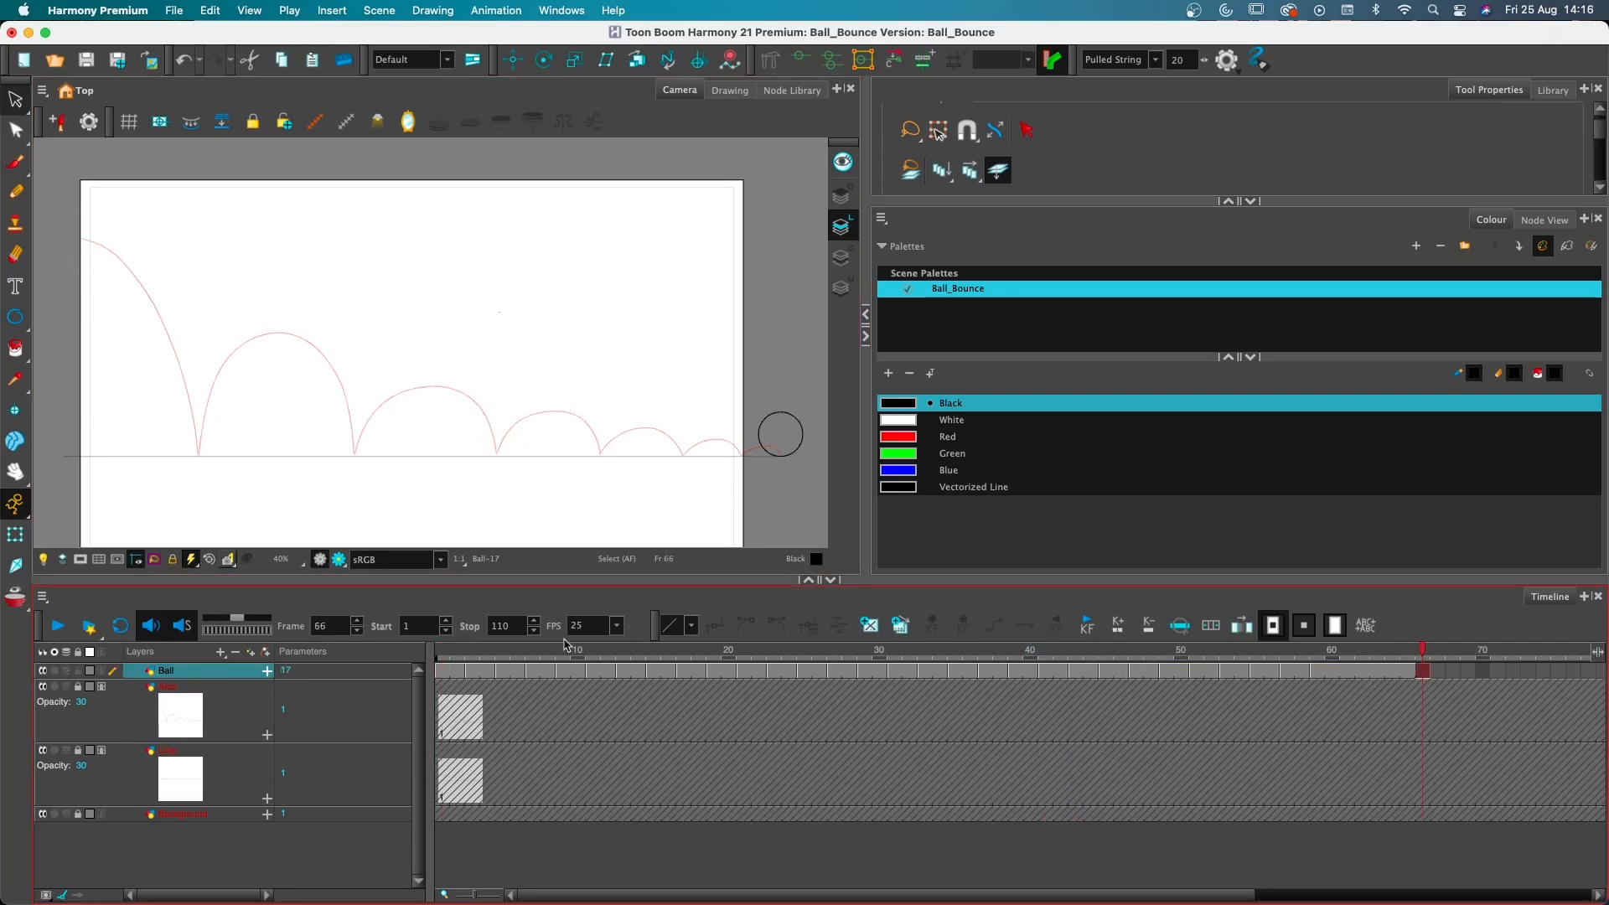
{"action": "left_click", "coordinate": [58, 626]}
{"action": "left_click", "coordinate": [58, 627]}
Turn the onion skin back on and move the ball at frame 43 slightly further up the fourth arc towards its peak
{"action": "left_click", "coordinate": [1119, 672]}
{"action": "left_click", "coordinate": [1076, 671]}
{"action": "left_click", "coordinate": [15, 596]}
{"action": "left_click", "coordinate": [1045, 671]}
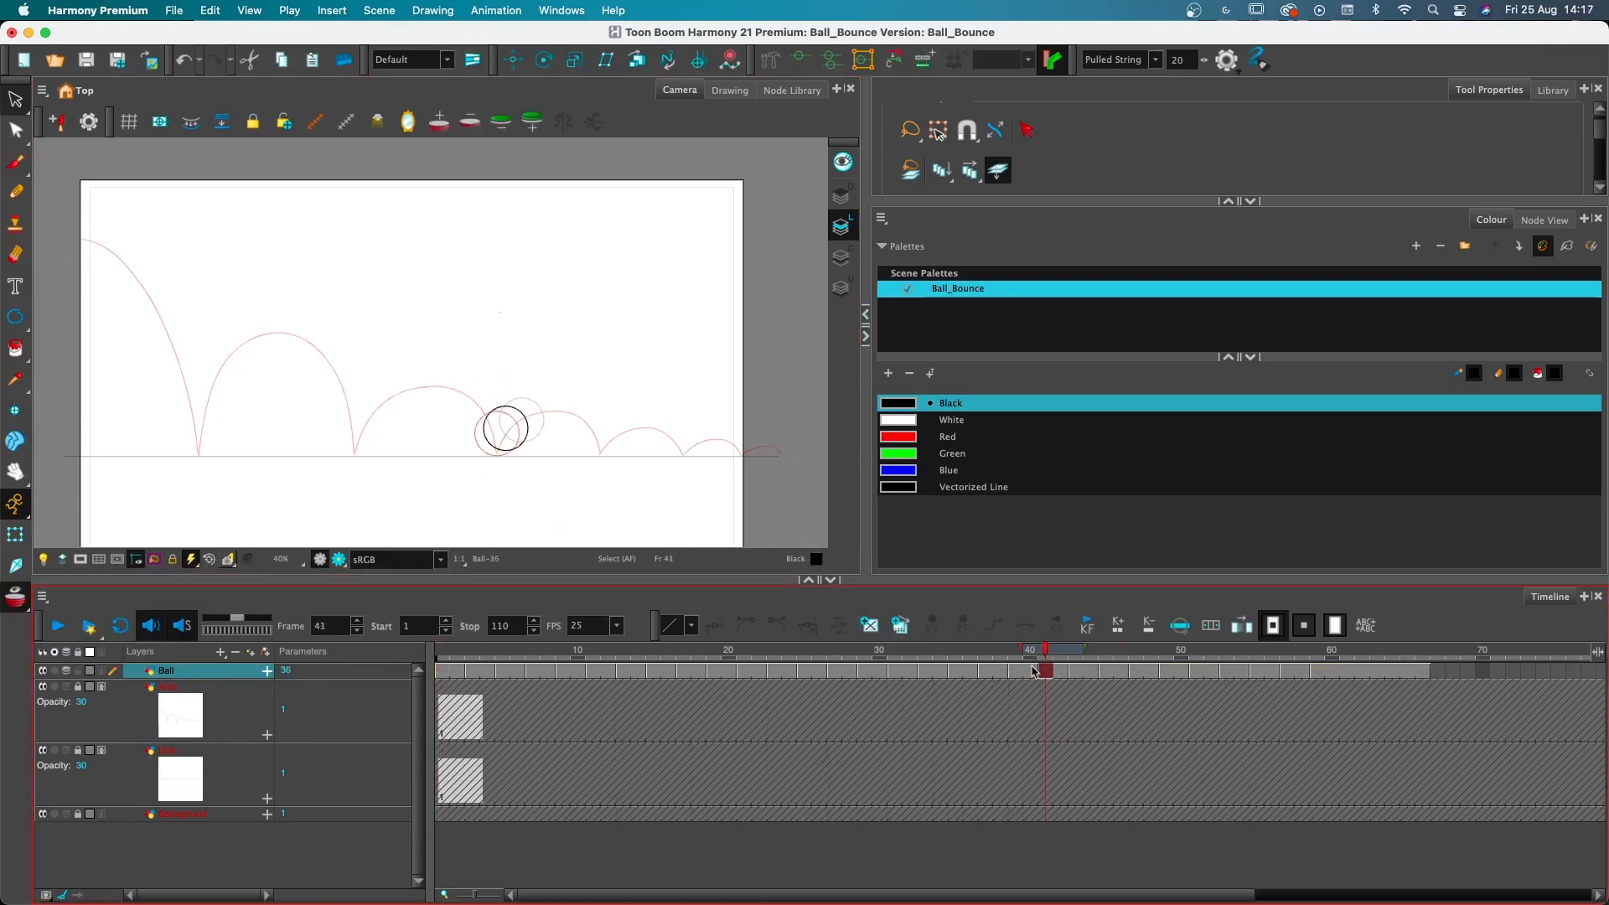
{"action": "left_click", "coordinate": [1076, 671]}
{"action": "left_click_drag", "start_coordinate": [521, 419], "coordinate": [533, 414]}
{"action": "left_click", "coordinate": [1107, 672]}
Insert a two-frame Ball drawing at frame 49 and place a pasted ball on the fifth arc between the fourth ground contact and the peak
{"action": "left_click_drag", "start_coordinate": [1152, 671], "coordinate": [1182, 671]}
{"action": "left_click", "coordinate": [1227, 672]}
{"action": "left_click", "coordinate": [1167, 672]}
{"action": "key", "text": "super+v"}
{"action": "left_click_drag", "start_coordinate": [95, 229], "coordinate": [629, 419]}
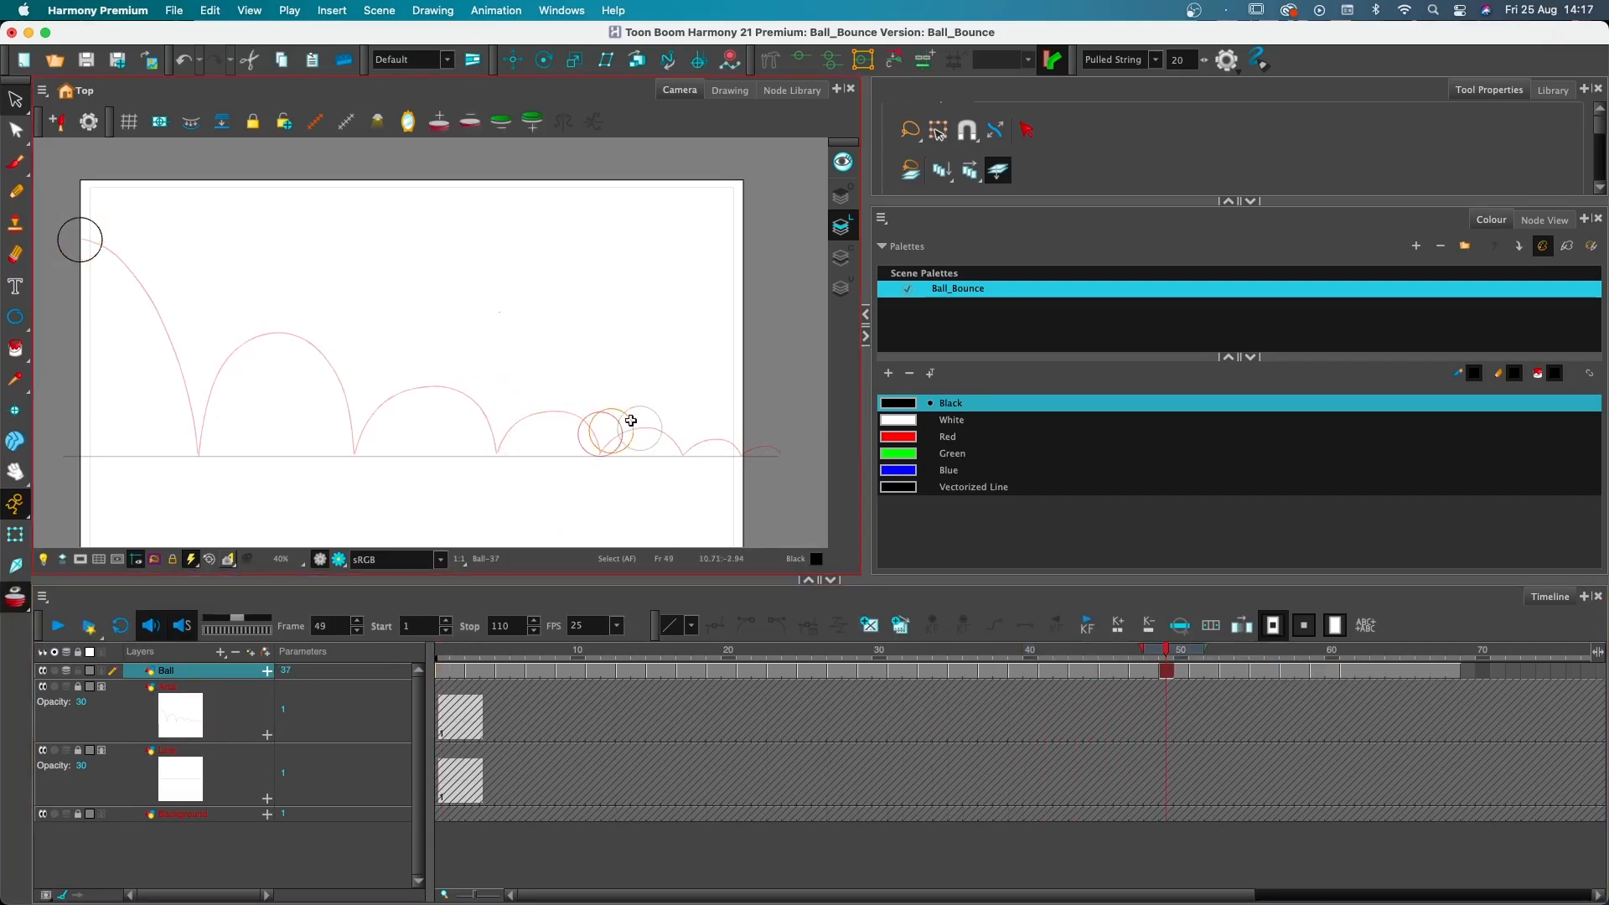
Insert a two-frame Ball drawing at frame 53 and place a pasted ball on the fifth arc's descent
{"action": "left_click_drag", "start_coordinate": [1227, 672], "coordinate": [1257, 671]}
{"action": "key", "text": "super+v"}
{"action": "left_click_drag", "start_coordinate": [94, 229], "coordinate": [678, 418]}
{"action": "left_click", "coordinate": [1291, 673]}
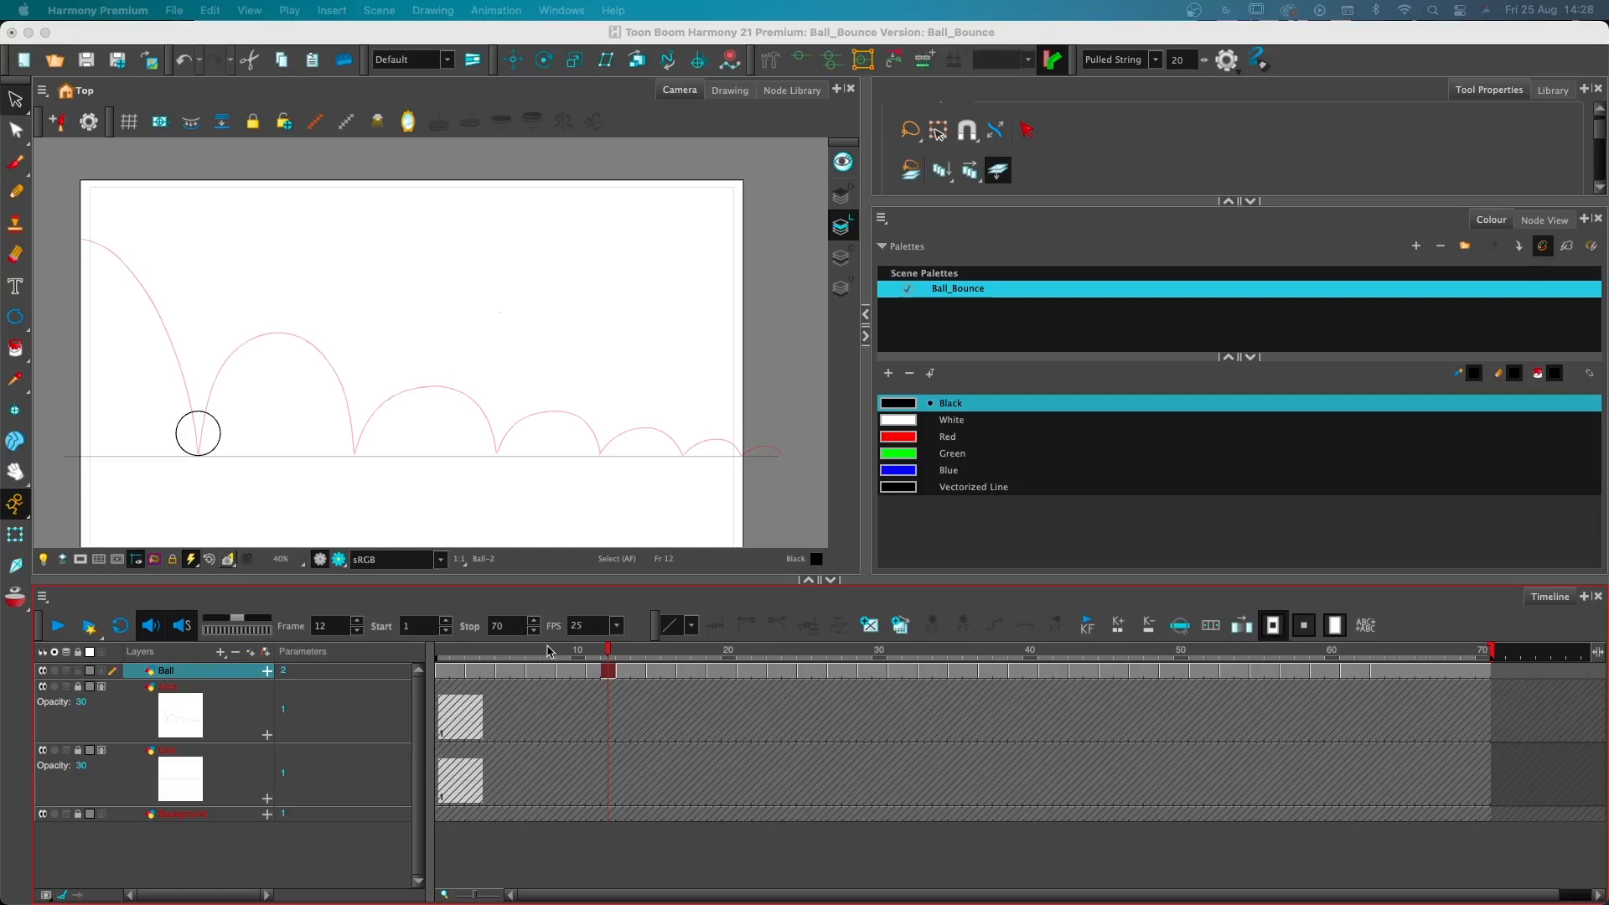
Squash the ball at the first ground contact on frame 11 by lowering its height from above and widening it on both sides
{"action": "left_click_drag", "start_coordinate": [548, 650], "coordinate": [590, 692]}
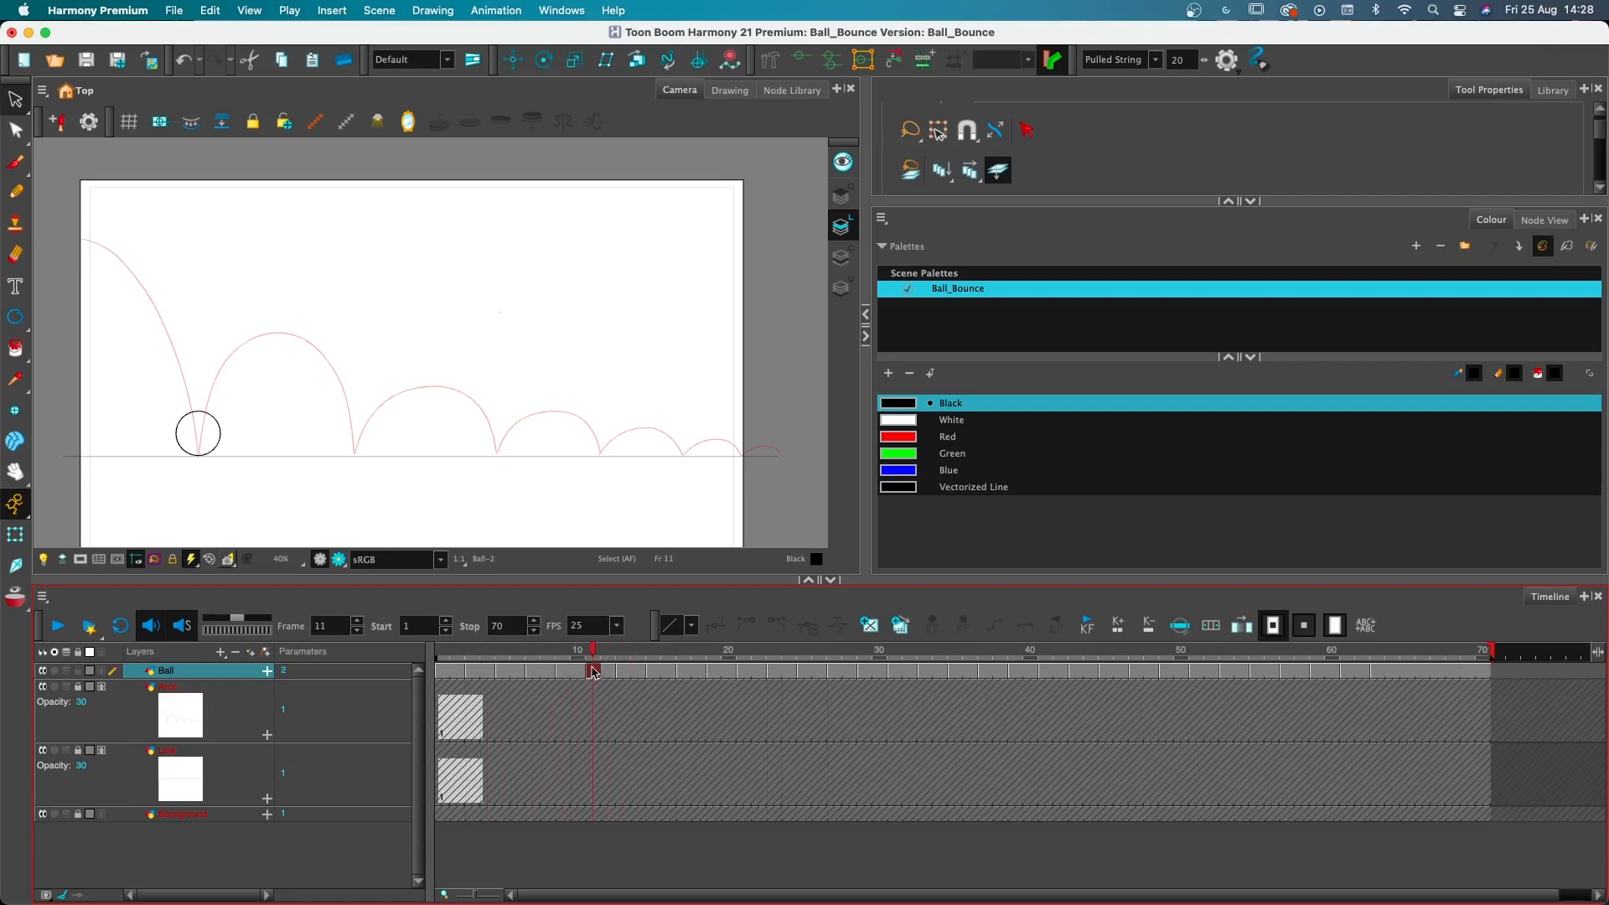
{"action": "mouse_move", "coordinate": [240, 402]}
{"action": "left_mouse_down"}
{"action": "mouse_move", "coordinate": [133, 399]}
{"action": "mouse_move", "coordinate": [252, 470]}
{"action": "mouse_move", "coordinate": [192, 358]}
{"action": "left_mouse_up"}
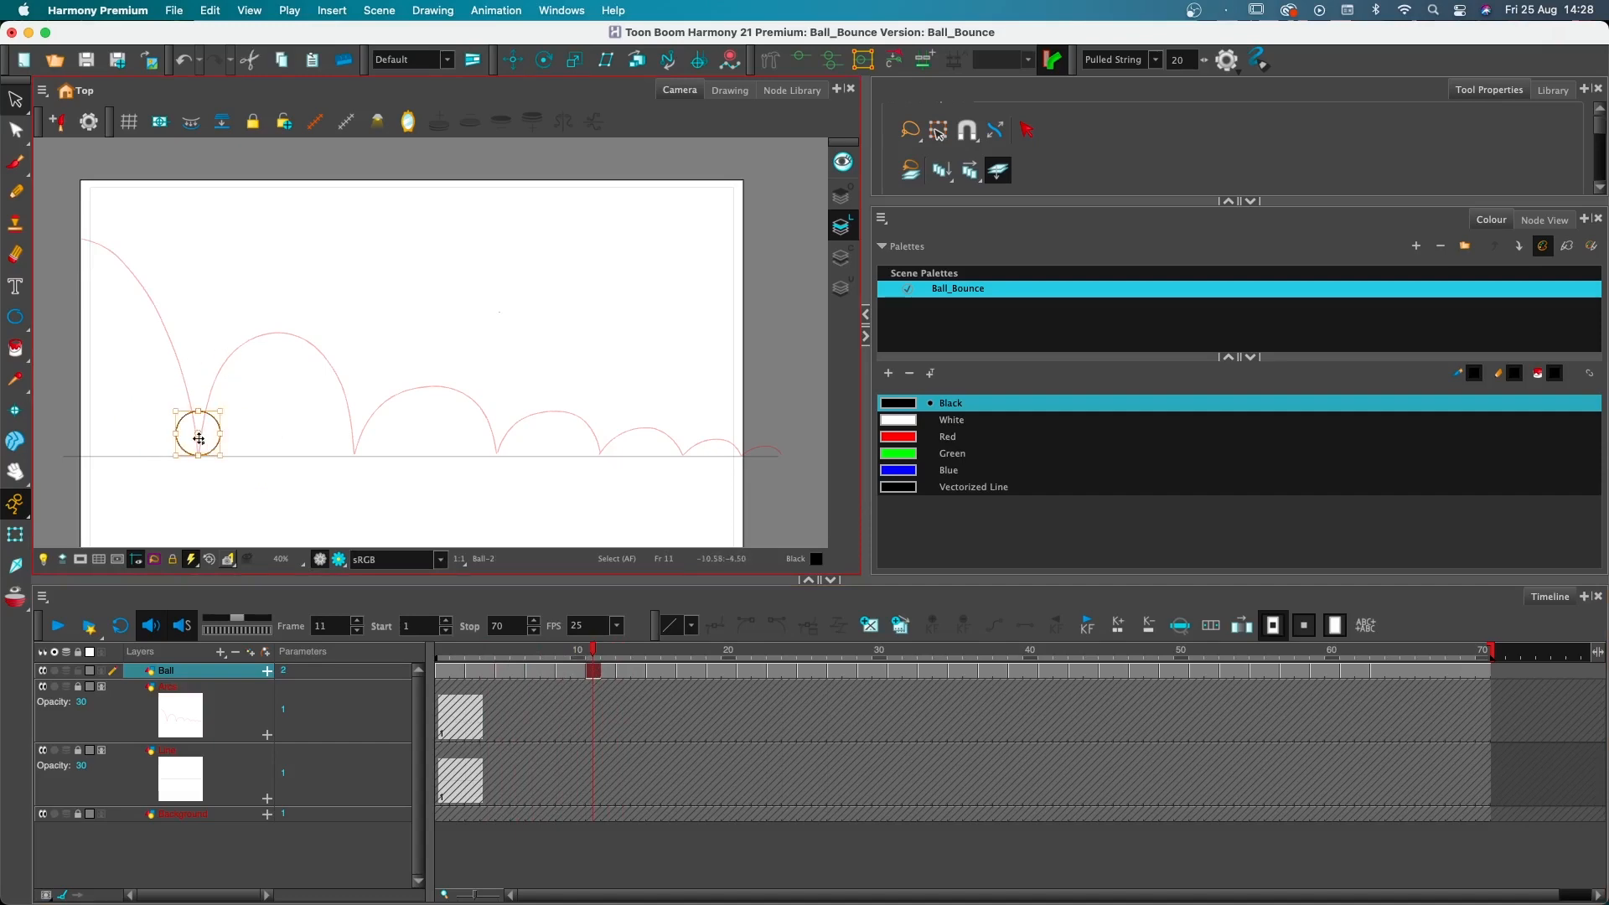
{"action": "scroll", "coordinate": [193, 443], "scroll_direction": "up", "scroll_amount": 3}
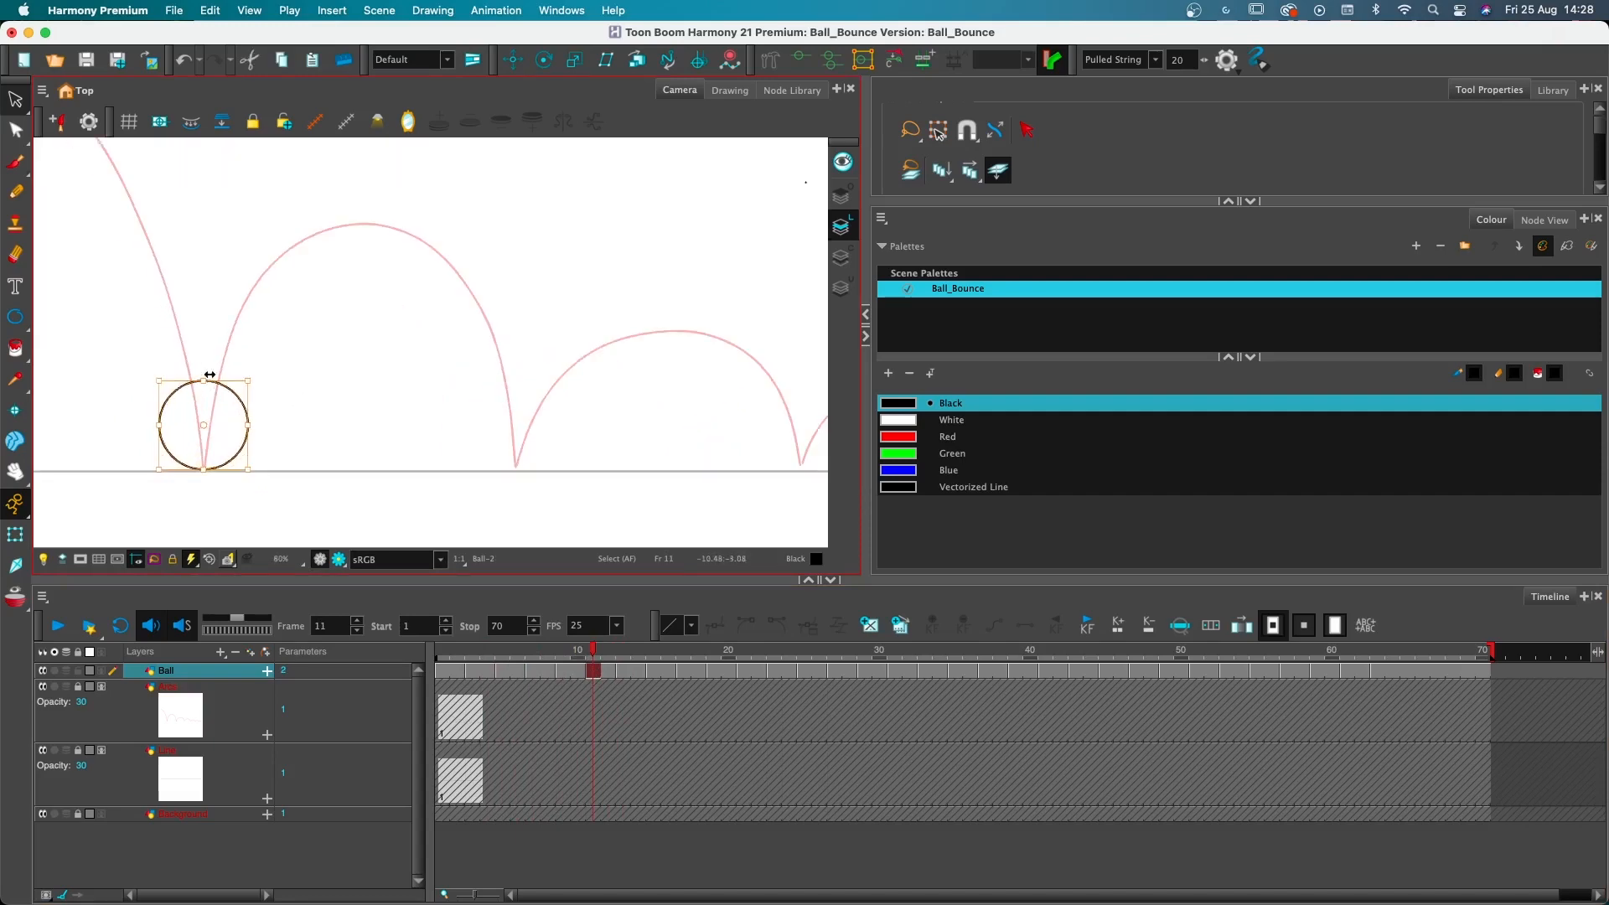
{"action": "left_click_drag", "start_coordinate": [204, 378], "coordinate": [204, 388]}
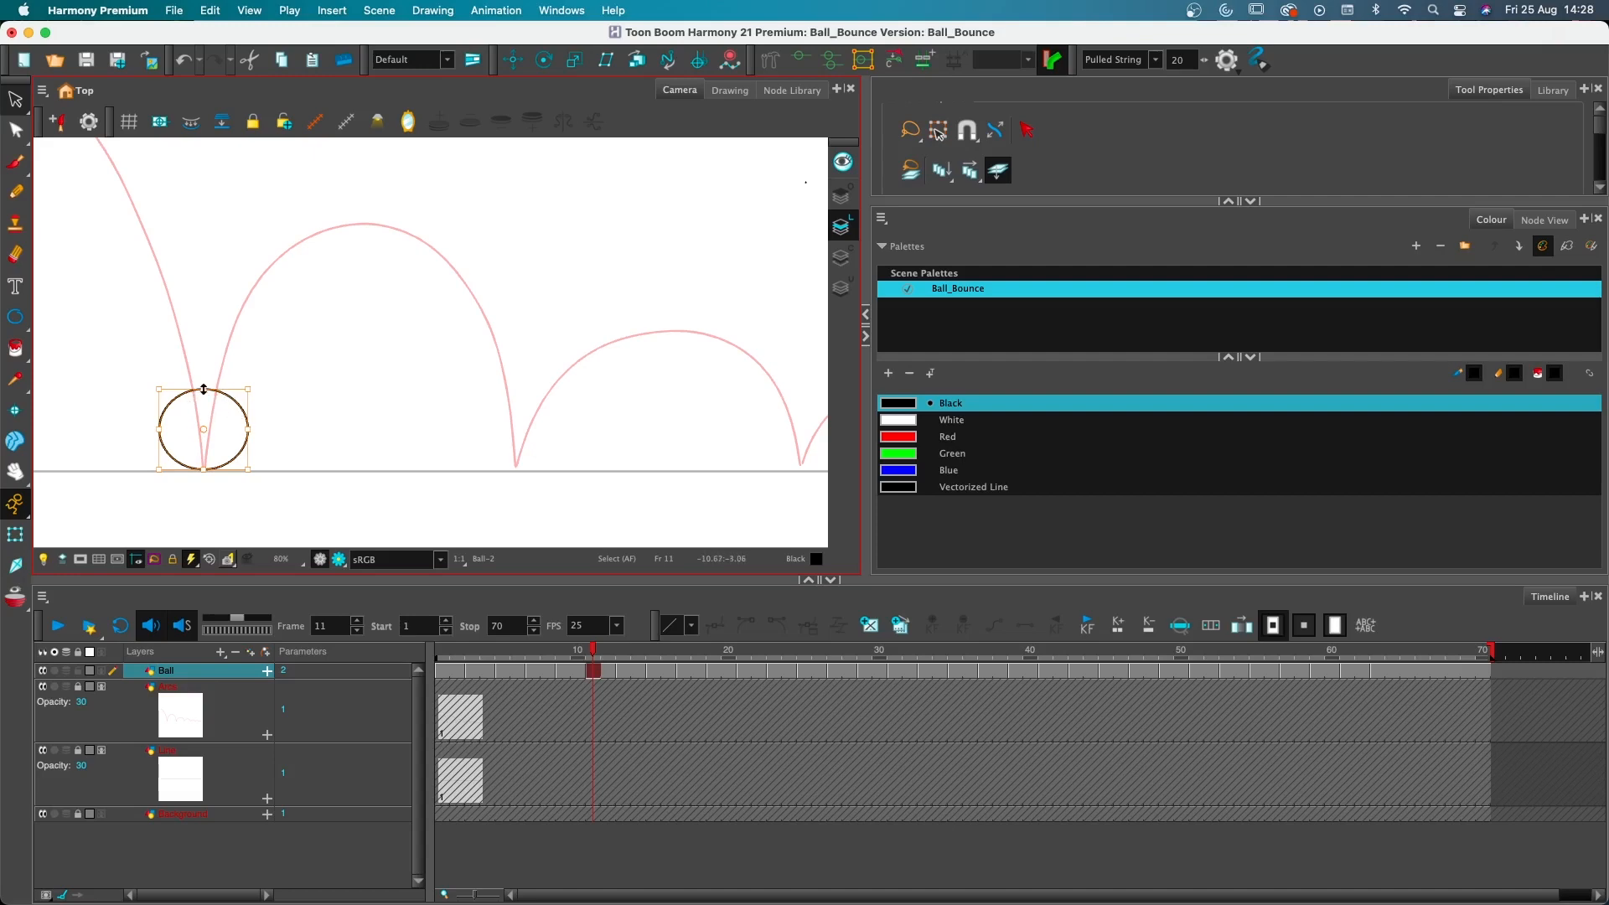
{"action": "left_click_drag", "start_coordinate": [204, 388], "coordinate": [254, 432]}
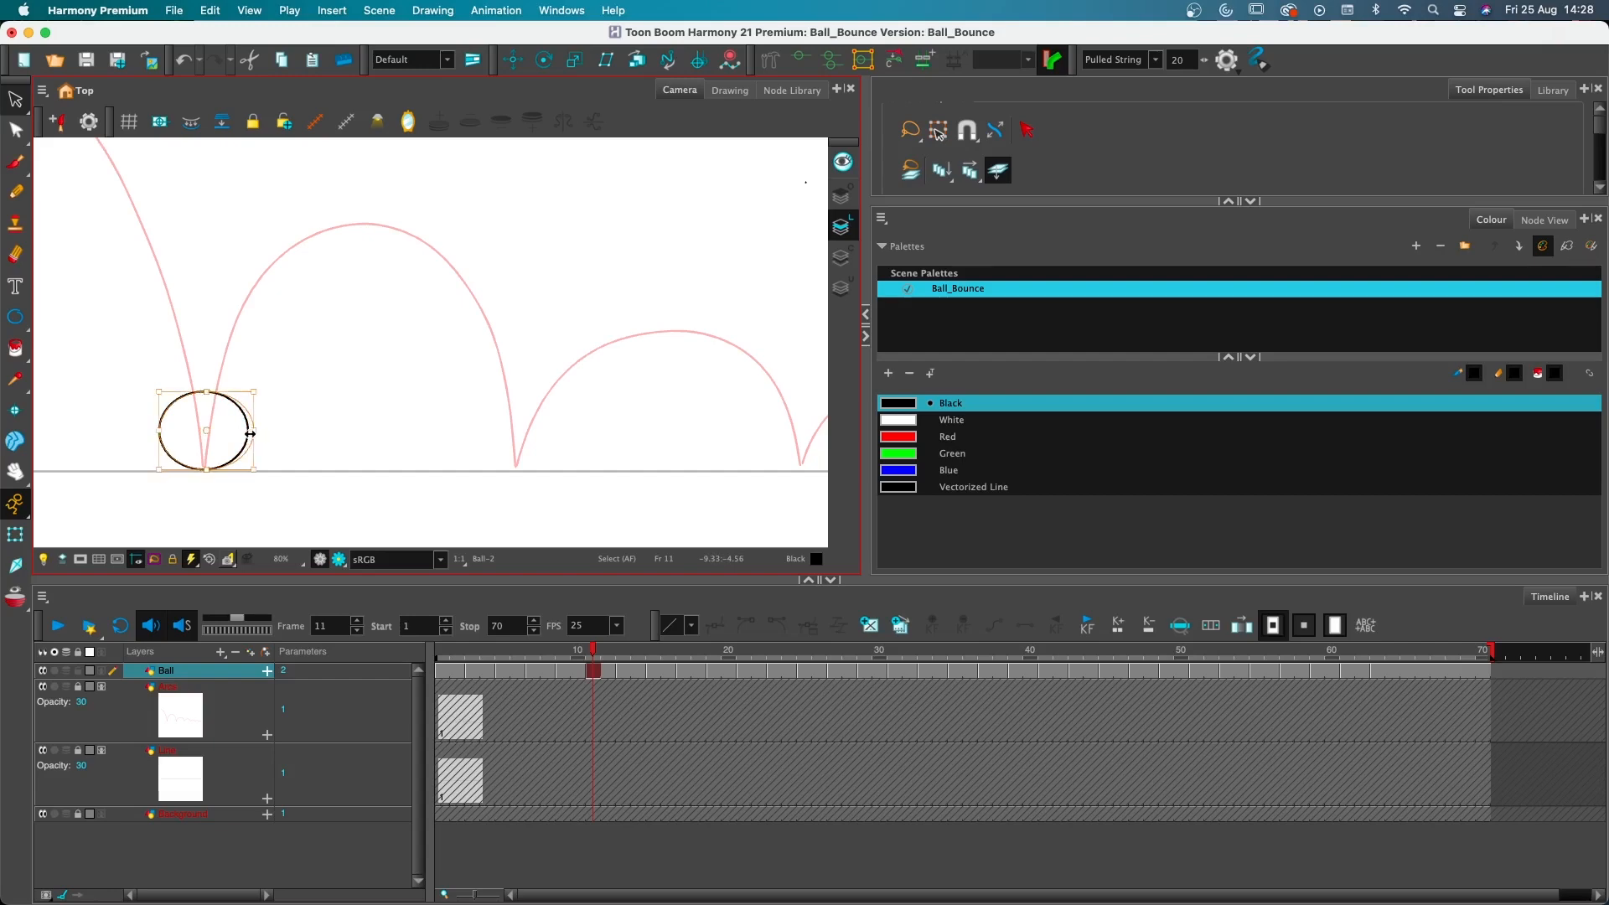
{"action": "left_click_drag", "start_coordinate": [156, 432], "coordinate": [150, 433]}
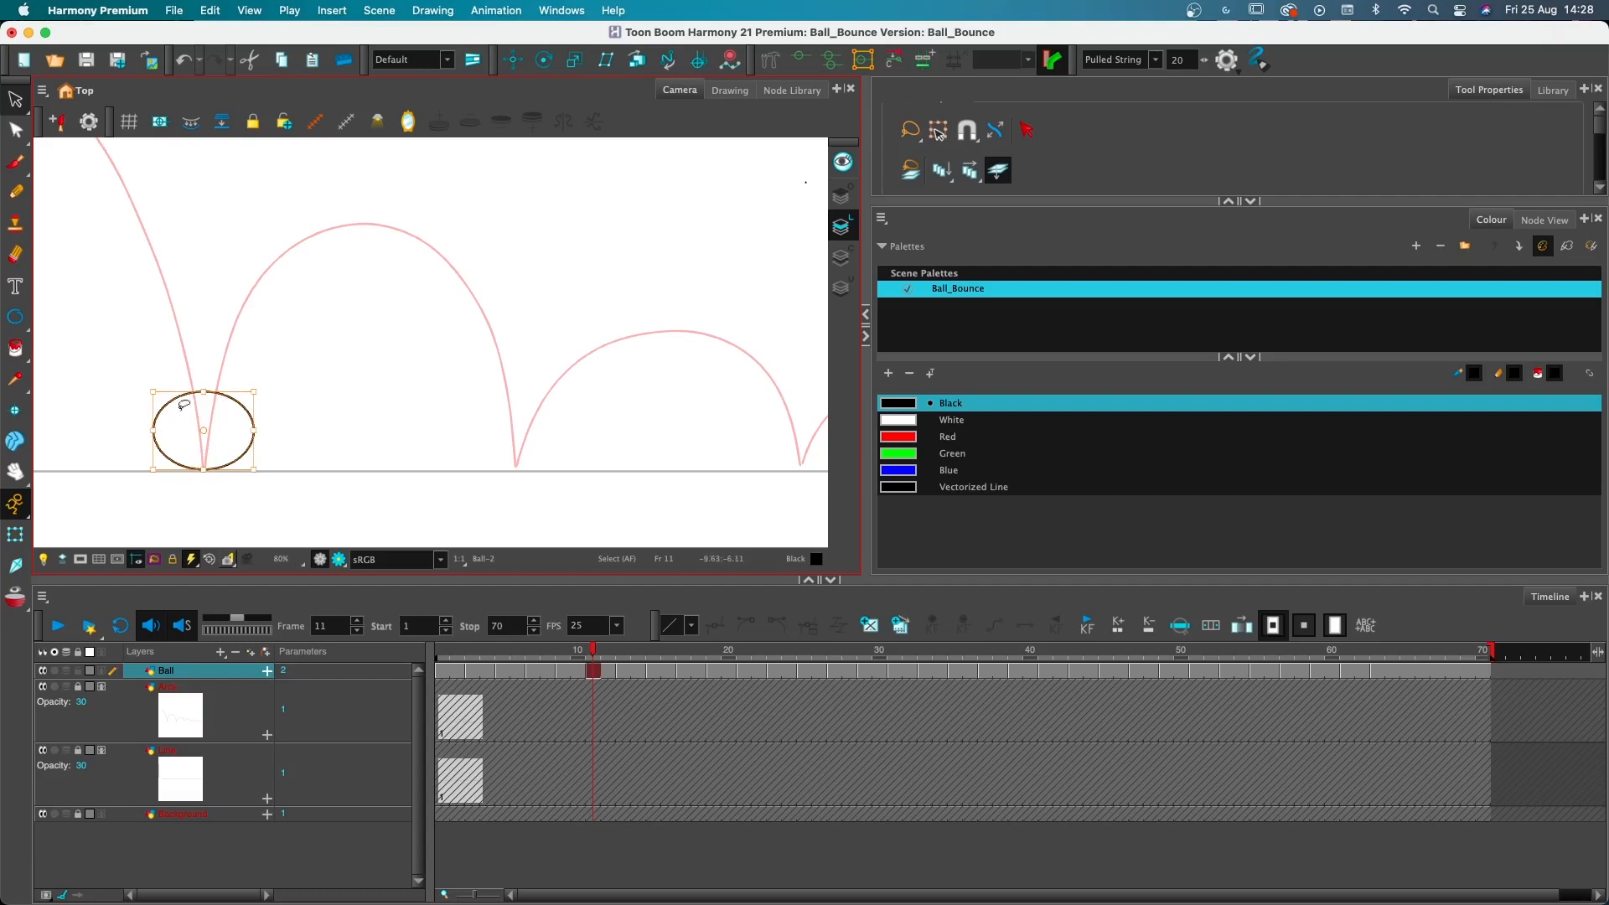
Squash the ball at the second ground contact on frame 25 slightly, making it shorter and wider while keeping its base on the ground line
{"action": "left_click", "coordinate": [602, 661]}
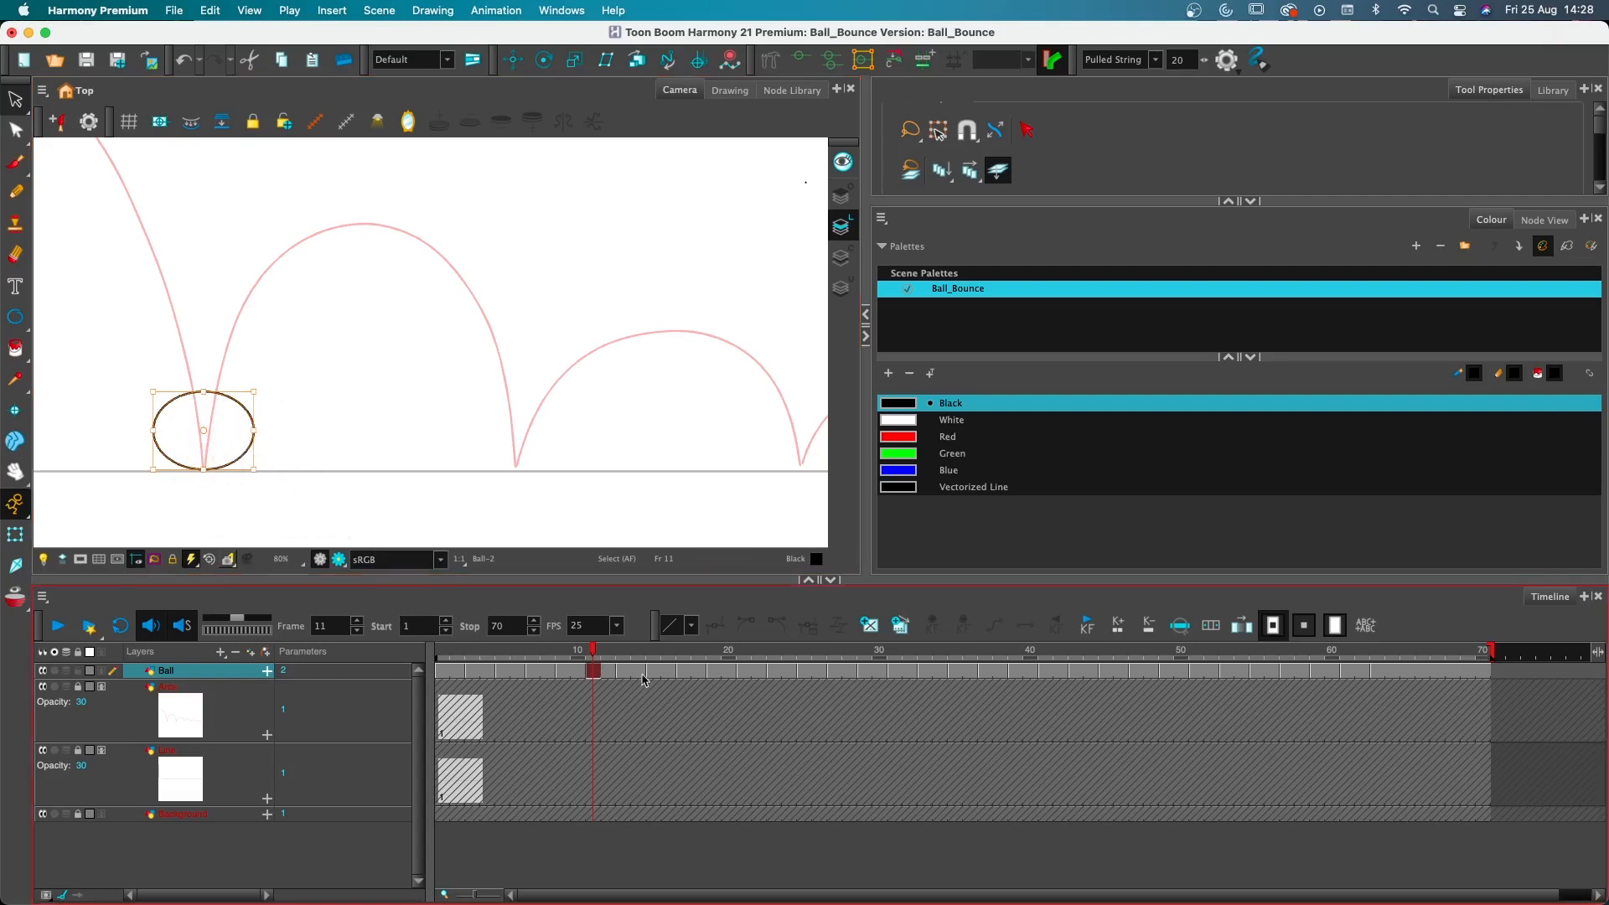
{"action": "mouse_move", "coordinate": [596, 653]}
{"action": "left_mouse_down"}
{"action": "mouse_move", "coordinate": [825, 670]}
{"action": "mouse_move", "coordinate": [806, 669]}
{"action": "left_mouse_up"}
{"action": "mouse_move", "coordinate": [590, 371]}
{"action": "left_mouse_down"}
{"action": "mouse_move", "coordinate": [389, 354]}
{"action": "mouse_move", "coordinate": [608, 394]}
{"action": "mouse_move", "coordinate": [513, 388]}
{"action": "mouse_move", "coordinate": [464, 428]}
{"action": "mouse_move", "coordinate": [560, 434]}
{"action": "left_mouse_up"}
{"action": "scroll", "coordinate": [584, 438], "scroll_direction": "down", "scroll_amount": 2}
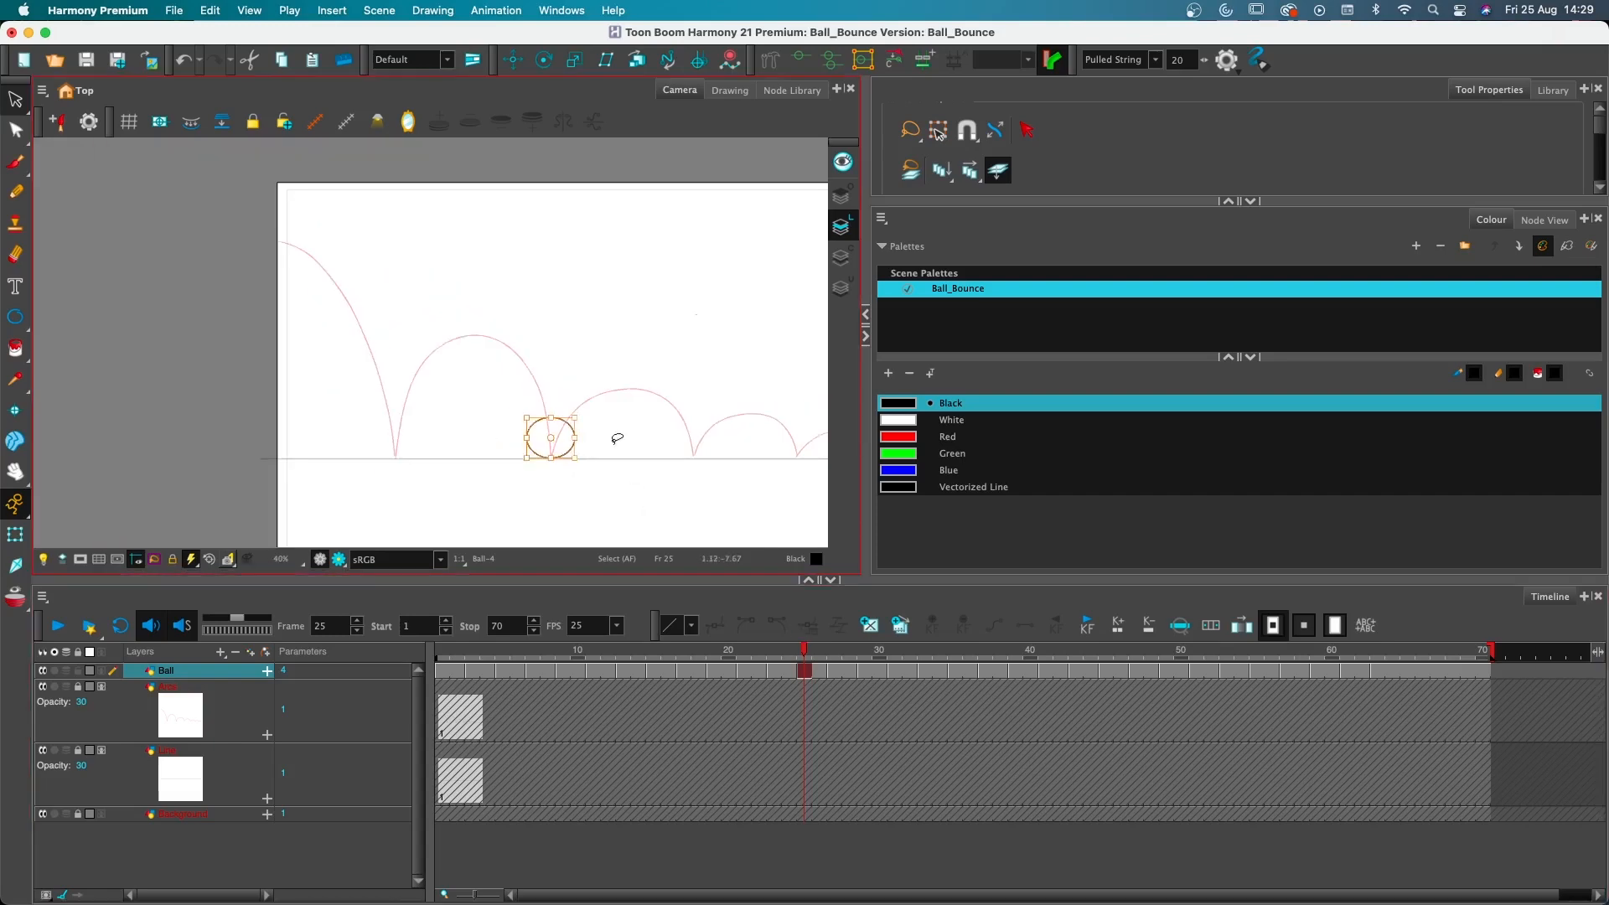
Squash the ball at the third ground contact on frame 37 a little less, lowering its height and widening it
{"action": "scroll", "coordinate": [618, 438], "scroll_direction": "up", "scroll_amount": 3}
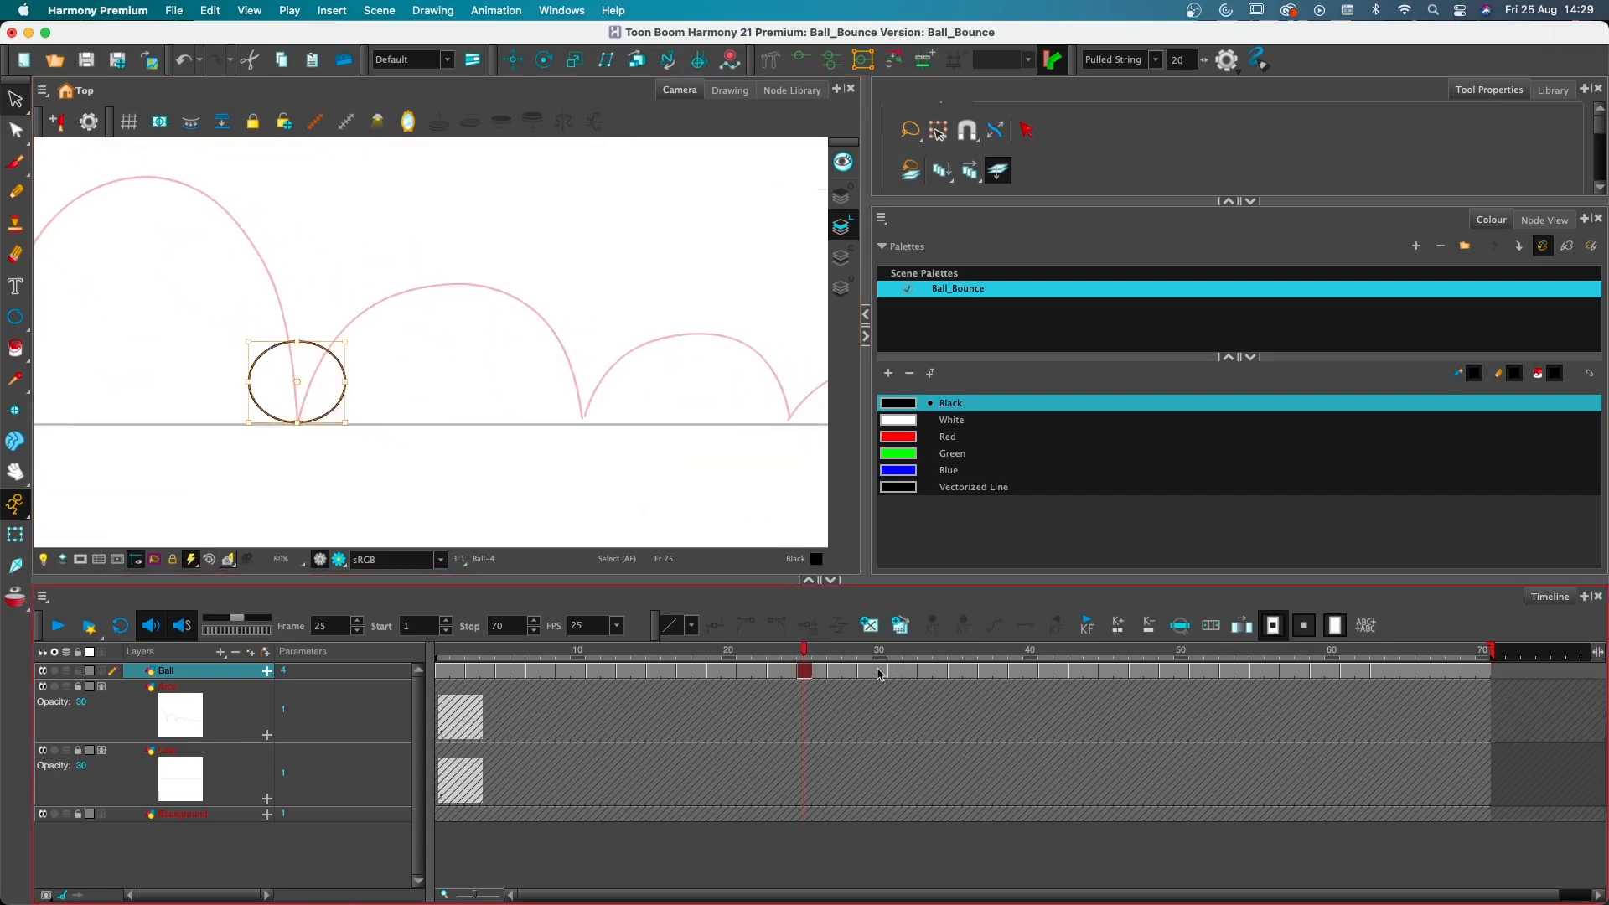
{"action": "mouse_move", "coordinate": [835, 673]}
{"action": "left_mouse_down"}
{"action": "mouse_move", "coordinate": [1006, 665]}
{"action": "mouse_move", "coordinate": [986, 671]}
{"action": "left_mouse_up"}
{"action": "mouse_move", "coordinate": [651, 337]}
{"action": "left_mouse_down"}
{"action": "mouse_move", "coordinate": [457, 378]}
{"action": "mouse_move", "coordinate": [777, 331]}
{"action": "mouse_move", "coordinate": [583, 338]}
{"action": "mouse_move", "coordinate": [533, 384]}
{"action": "mouse_move", "coordinate": [627, 381]}
{"action": "left_mouse_up"}
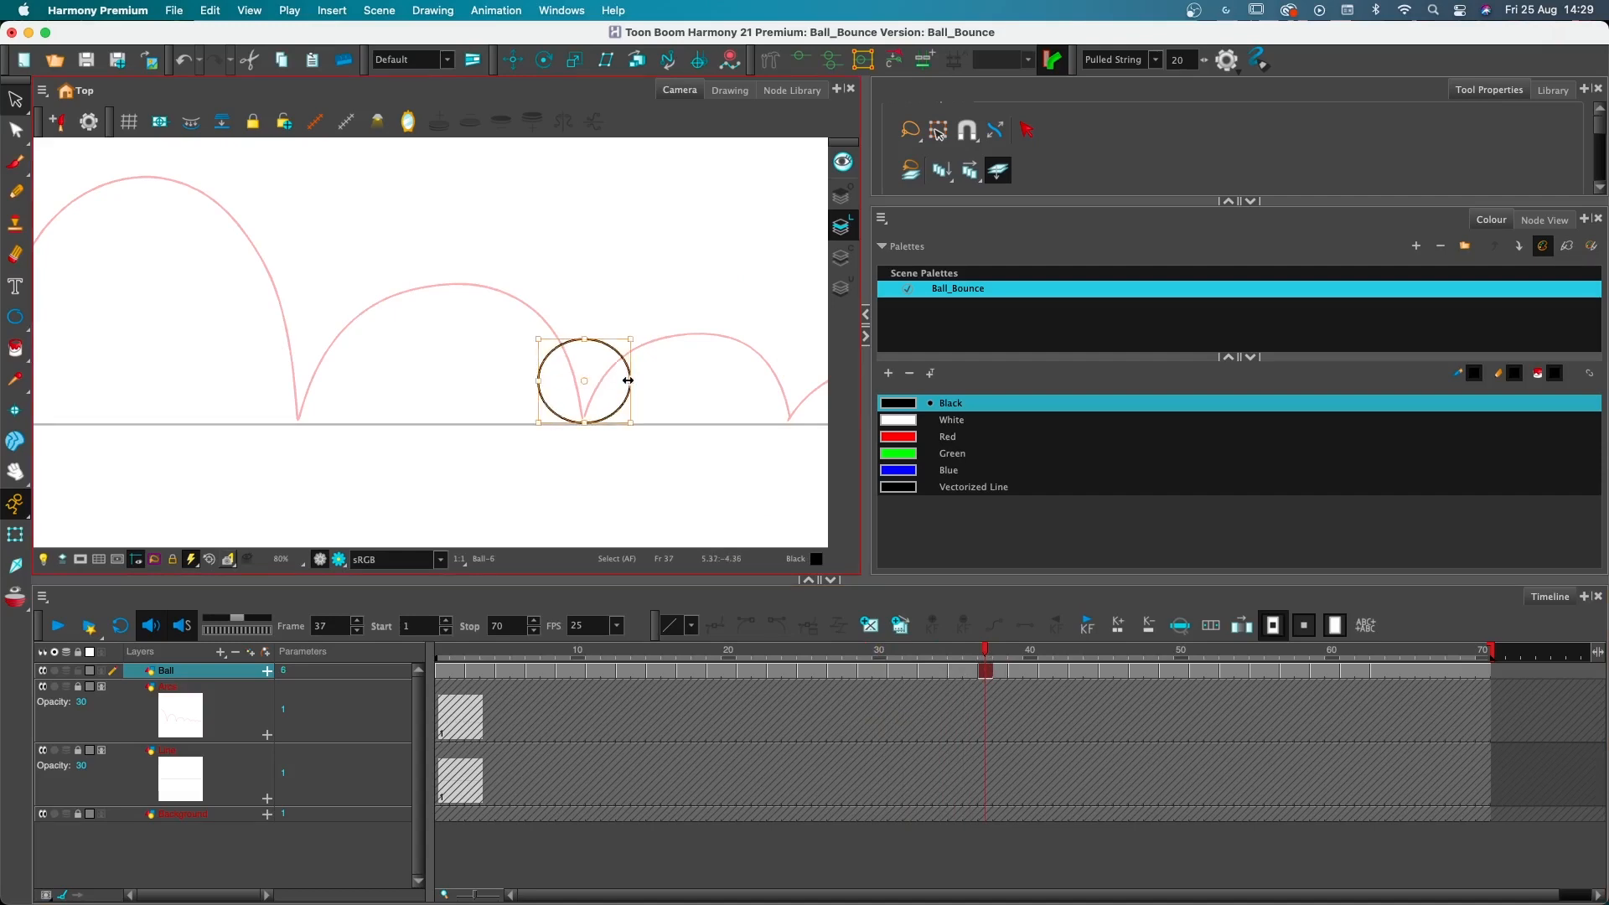
Give the ball at the fourth ground contact on frame 47 a very slight squash by reducing its height and widening its sides
{"action": "scroll", "coordinate": [603, 373], "scroll_direction": "down", "scroll_amount": 5}
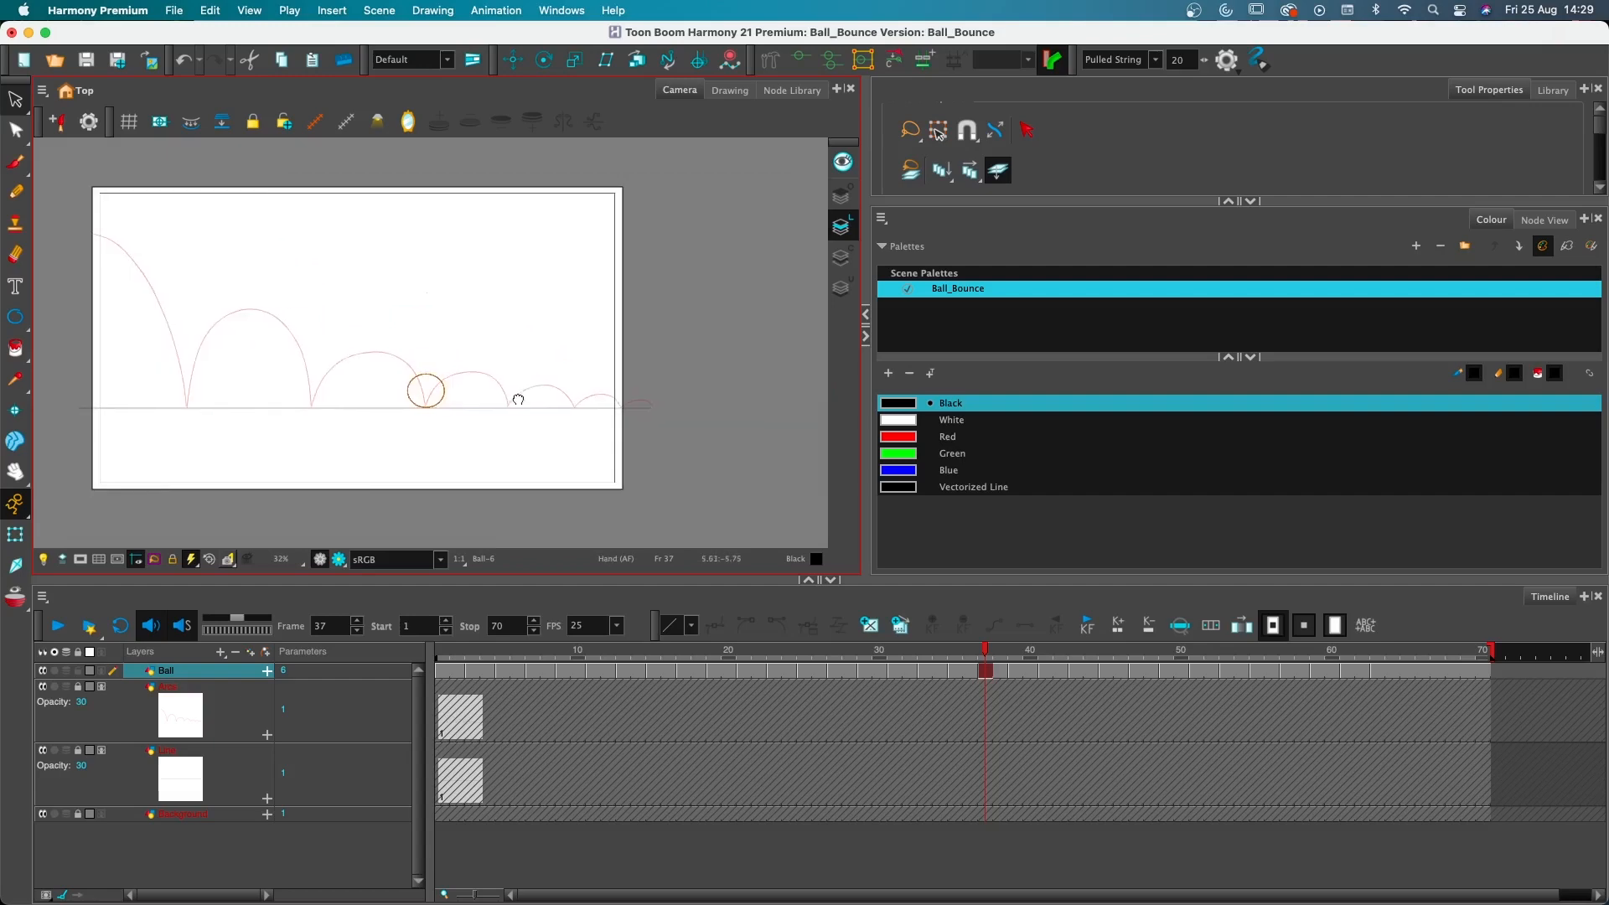
{"action": "scroll", "coordinate": [485, 390], "scroll_direction": "up", "scroll_amount": 3}
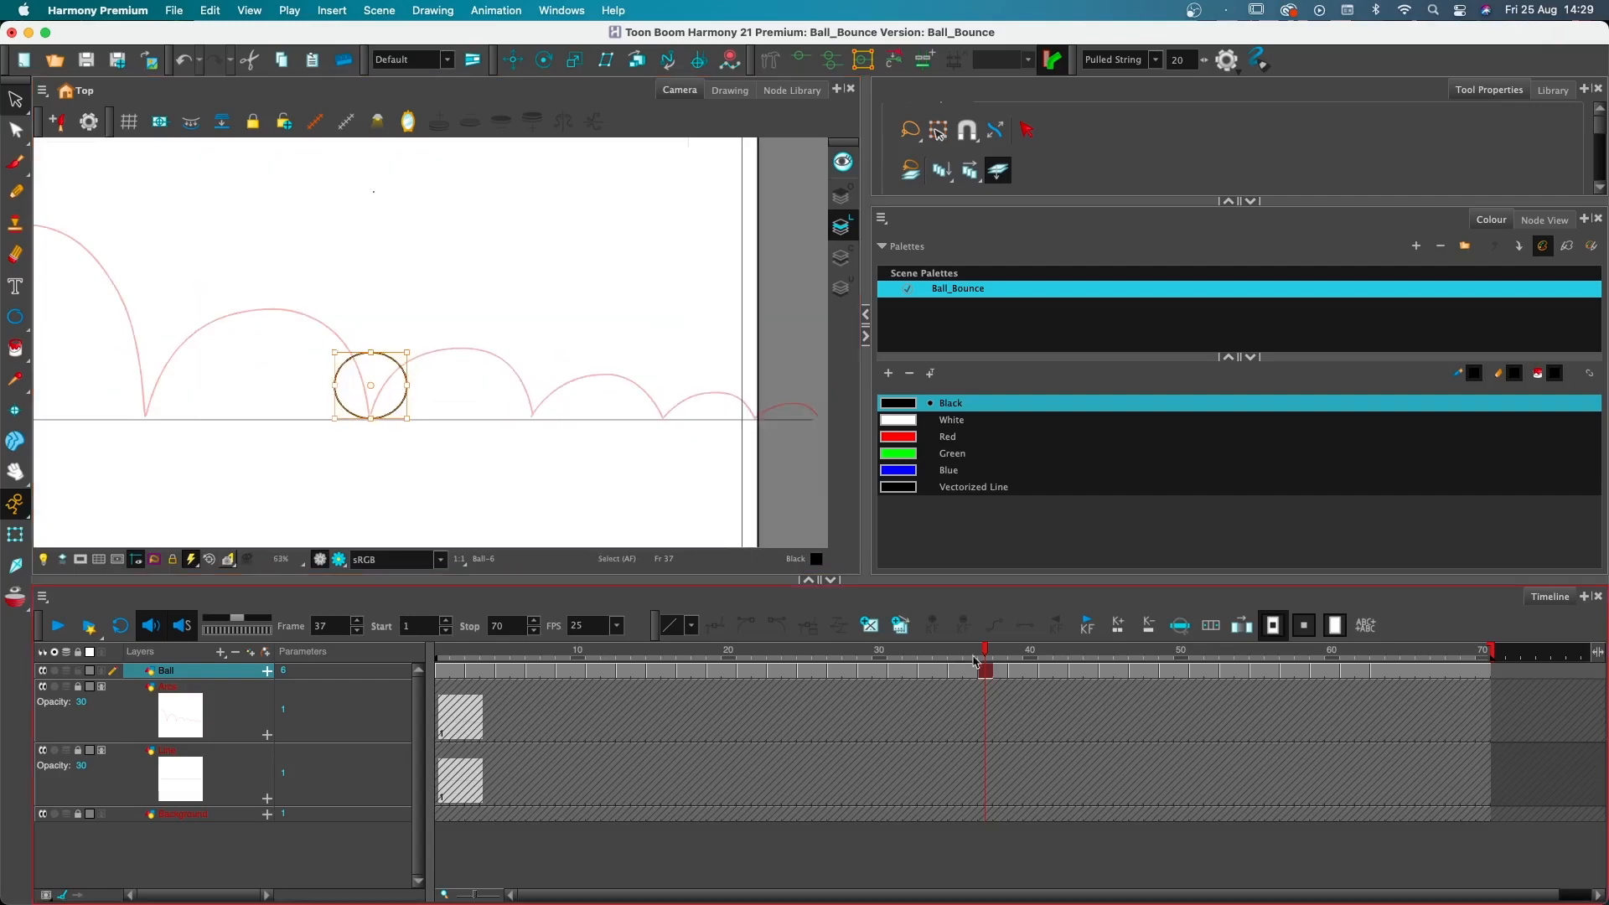
{"action": "left_click_drag", "start_coordinate": [1003, 654], "coordinate": [1136, 654]}
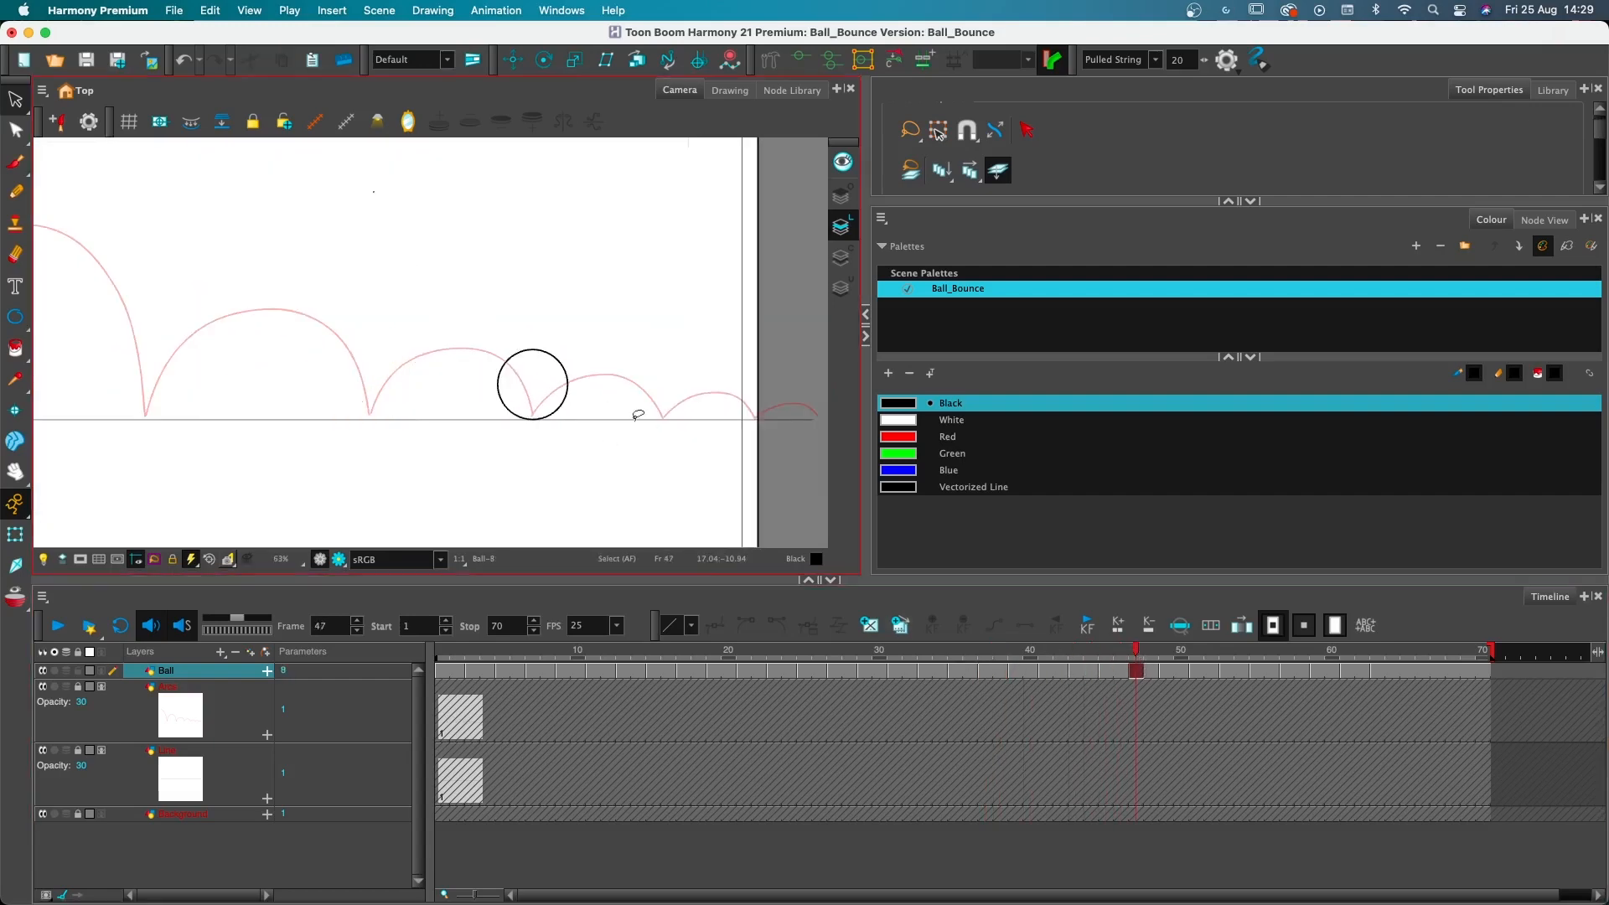
{"action": "mouse_move", "coordinate": [593, 352]}
{"action": "left_mouse_down"}
{"action": "mouse_move", "coordinate": [444, 368]}
{"action": "mouse_move", "coordinate": [544, 469]}
{"action": "left_mouse_up"}
{"action": "scroll", "coordinate": [503, 408], "scroll_direction": "up", "scroll_amount": 2}
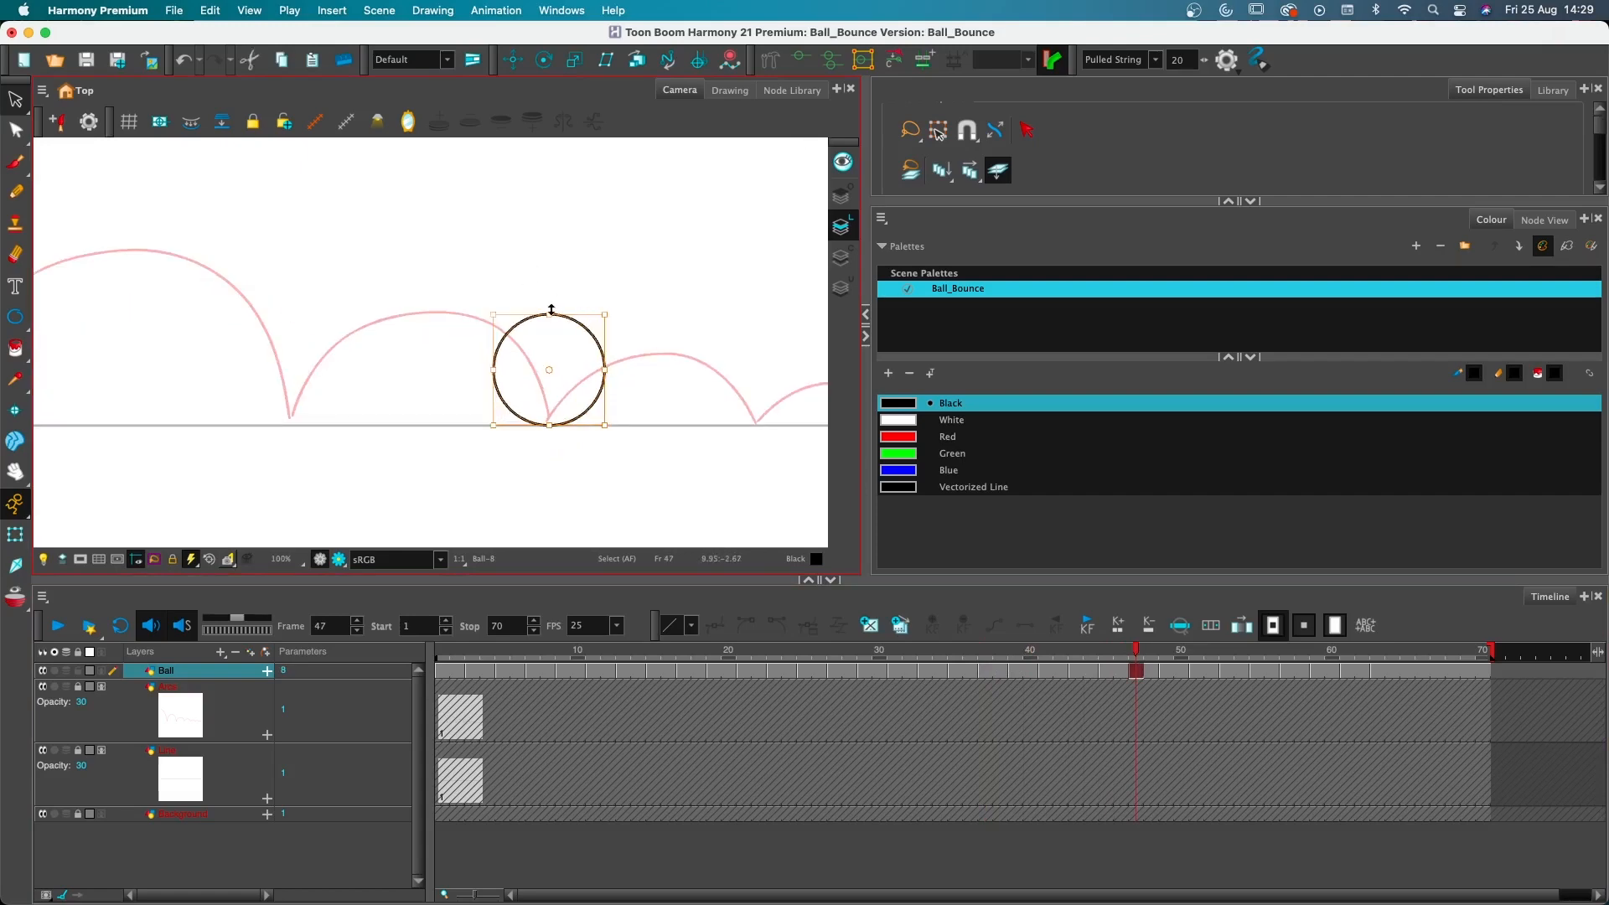
{"action": "left_click_drag", "start_coordinate": [547, 316], "coordinate": [546, 318]}
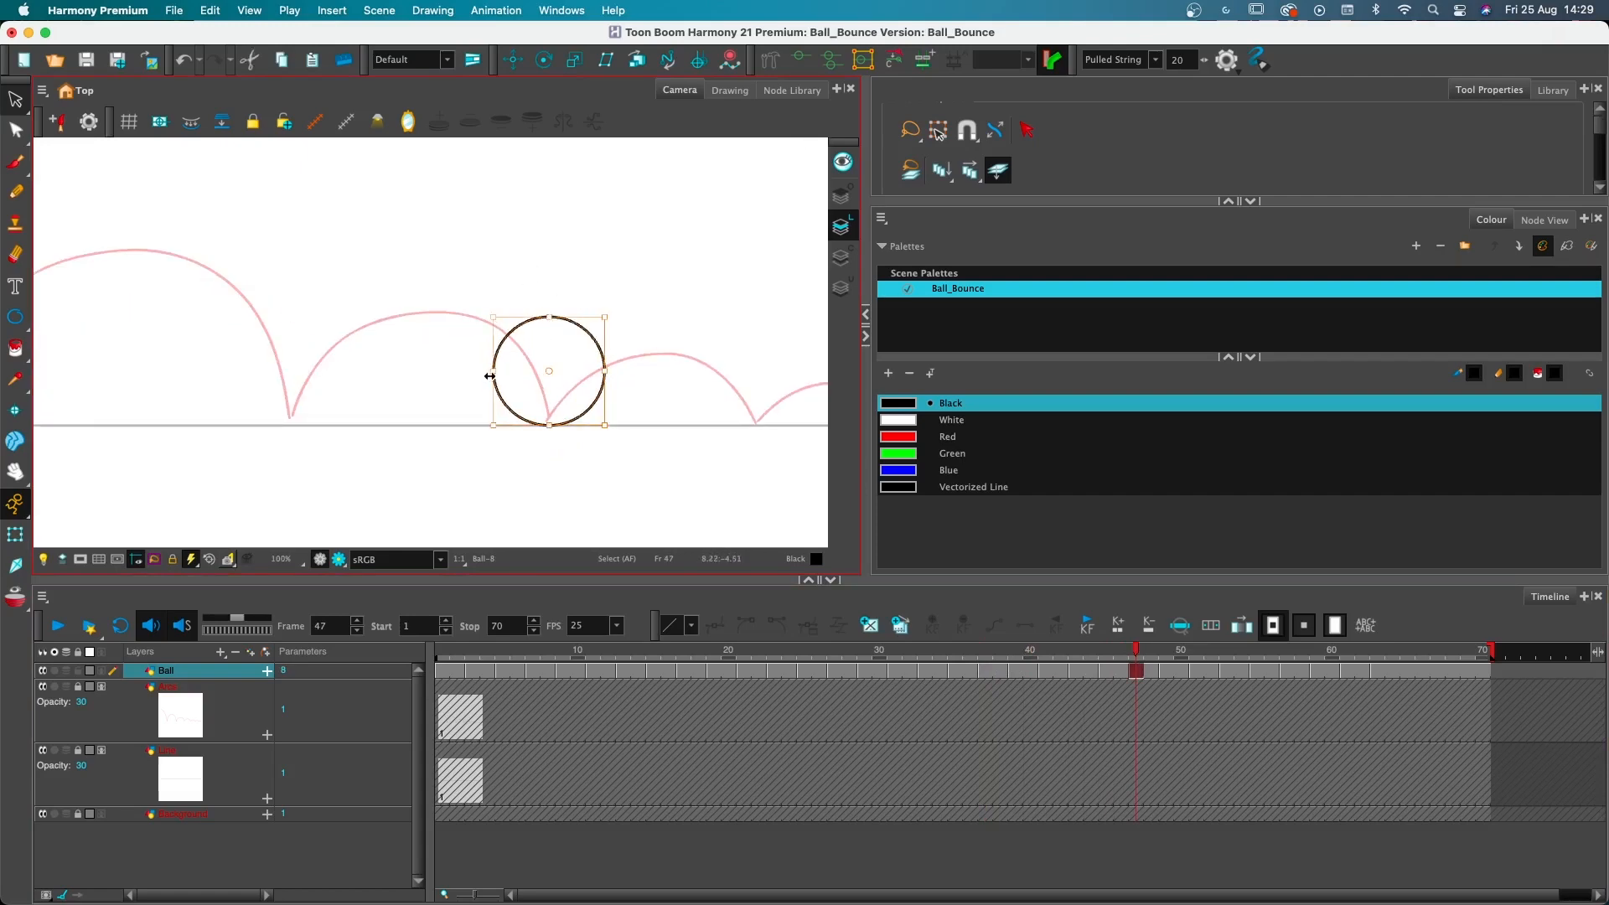
{"action": "left_click_drag", "start_coordinate": [490, 375], "coordinate": [490, 376]}
{"action": "left_click_drag", "start_coordinate": [605, 375], "coordinate": [607, 377]}
Play the full animation from frame 1 to review the squashed ground contacts
{"action": "scroll", "coordinate": [737, 377], "scroll_direction": "down", "scroll_amount": 4}
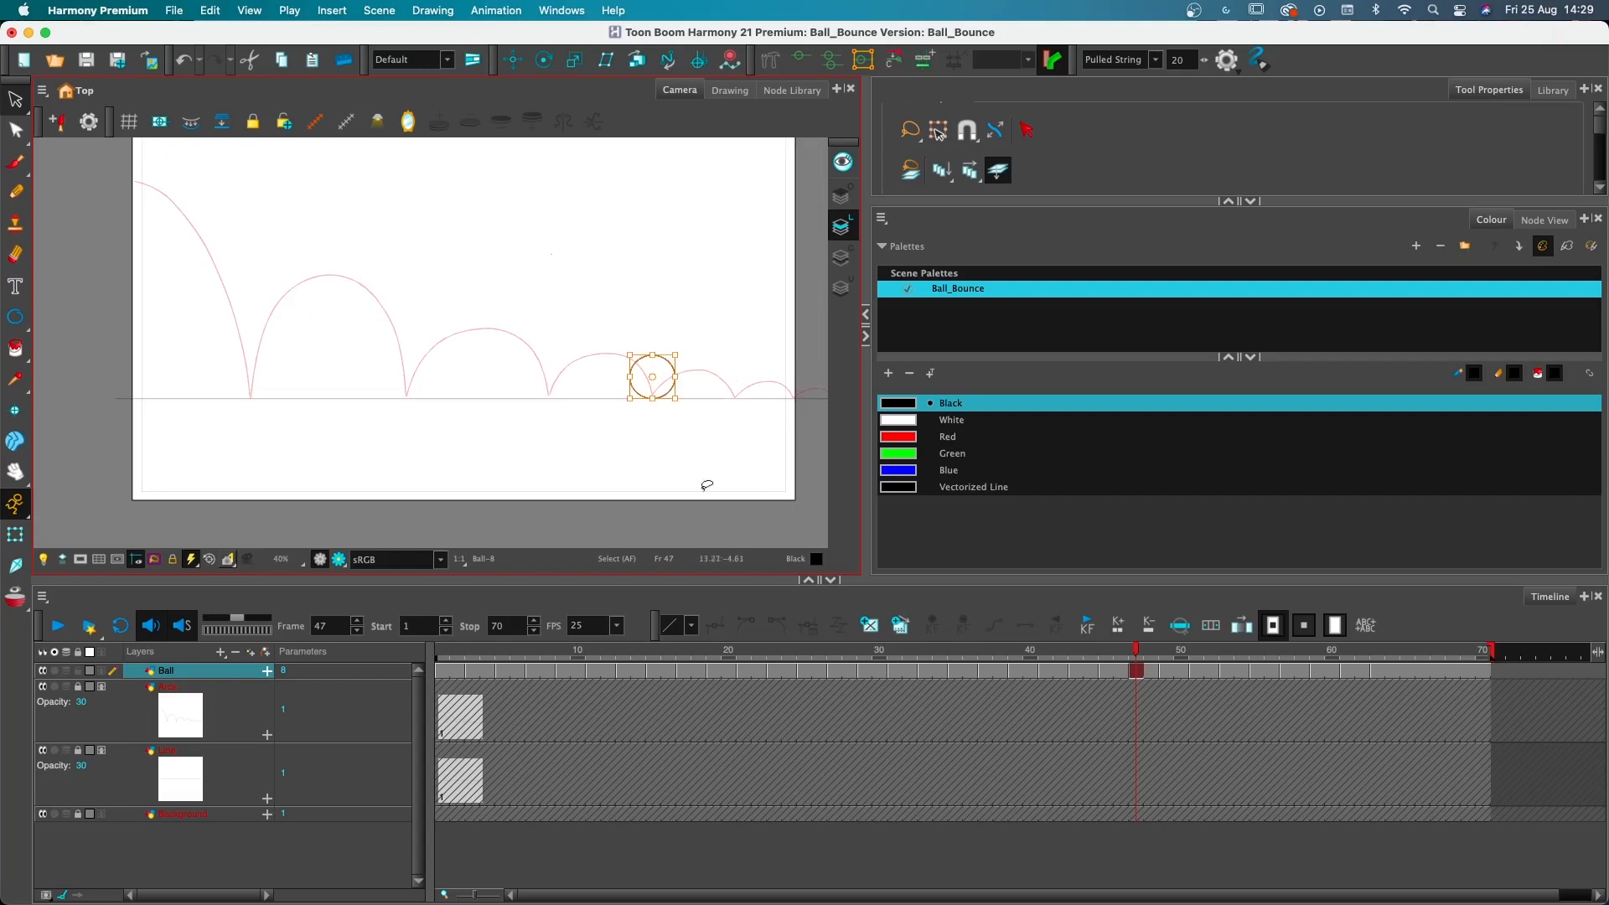
{"action": "scroll", "coordinate": [610, 382], "scroll_direction": "up", "scroll_amount": 3}
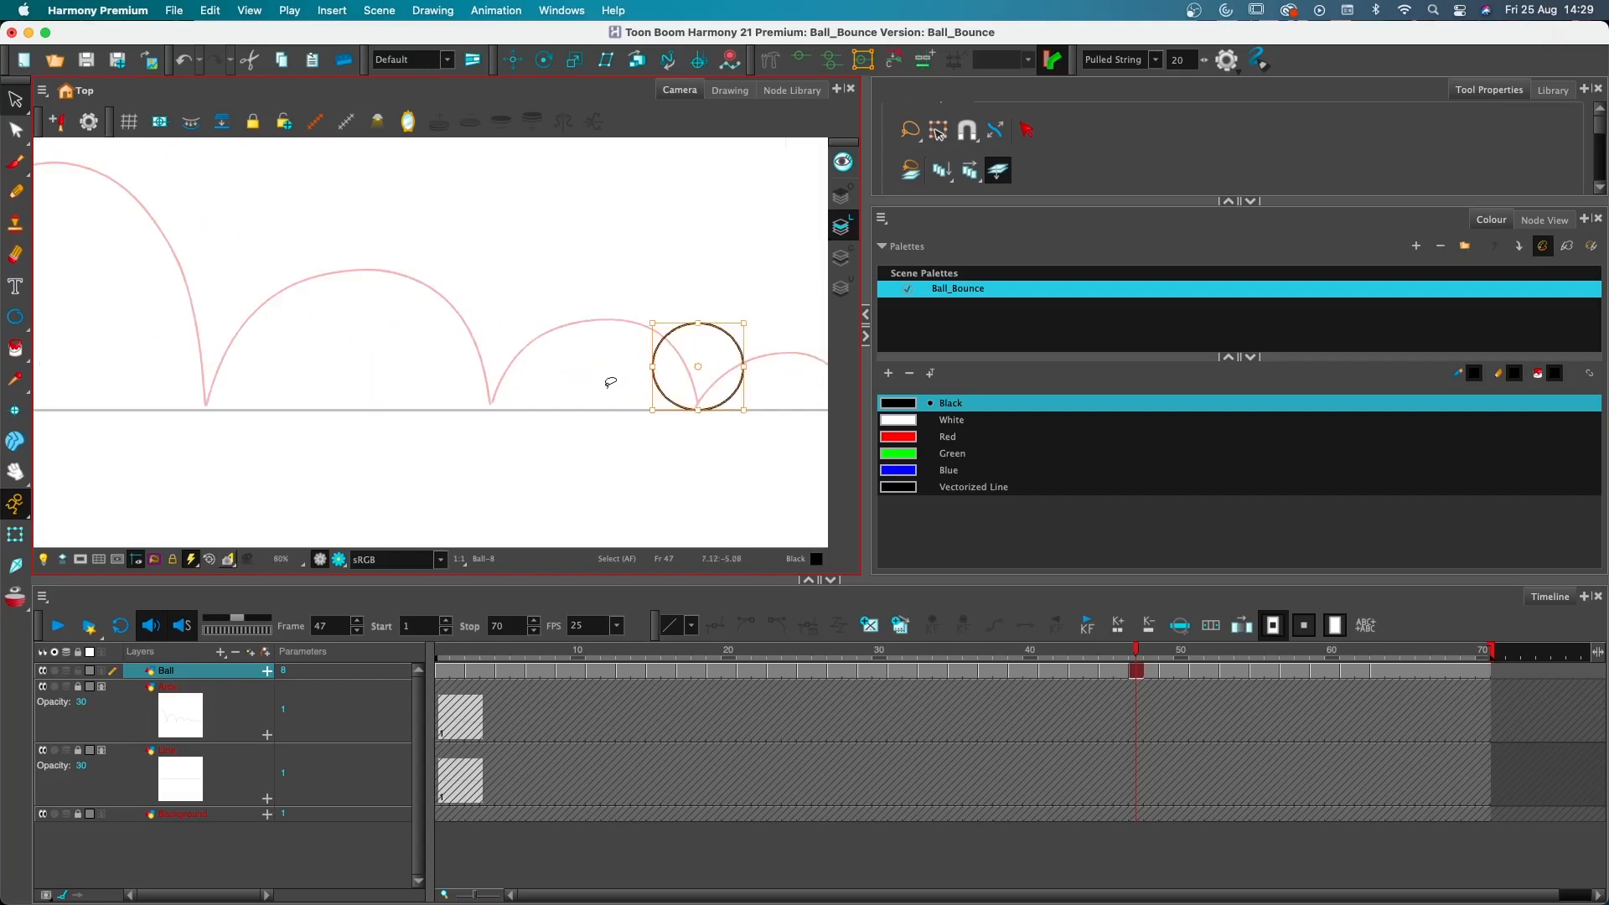
{"action": "scroll", "coordinate": [611, 382], "scroll_direction": "down", "scroll_amount": 1}
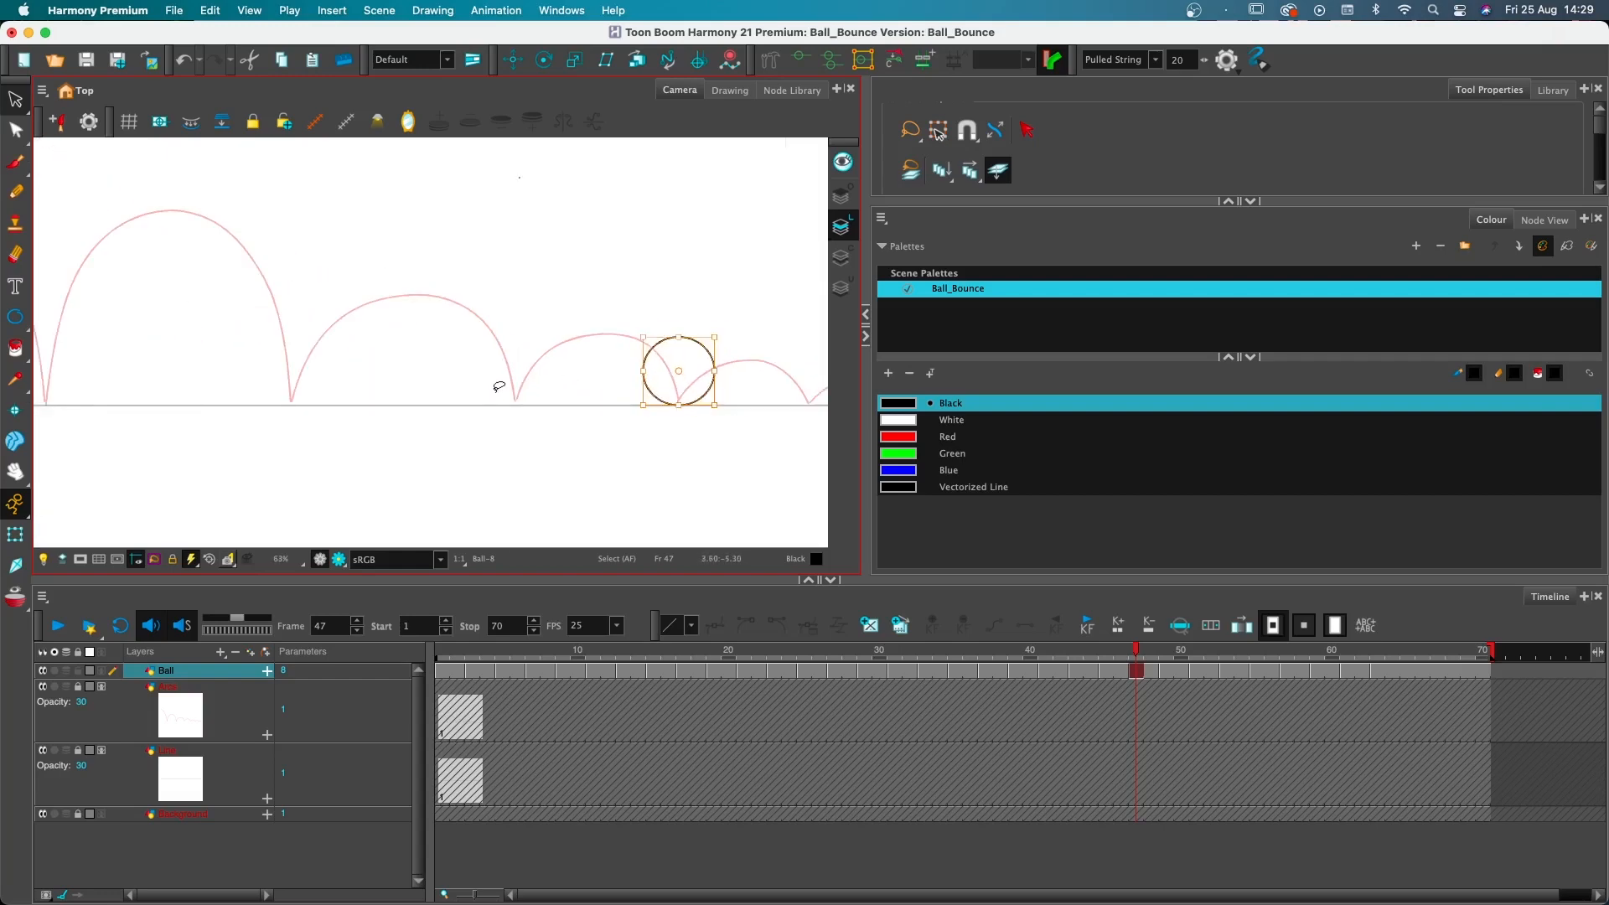
{"action": "left_click_drag", "start_coordinate": [1135, 668], "coordinate": [442, 668]}
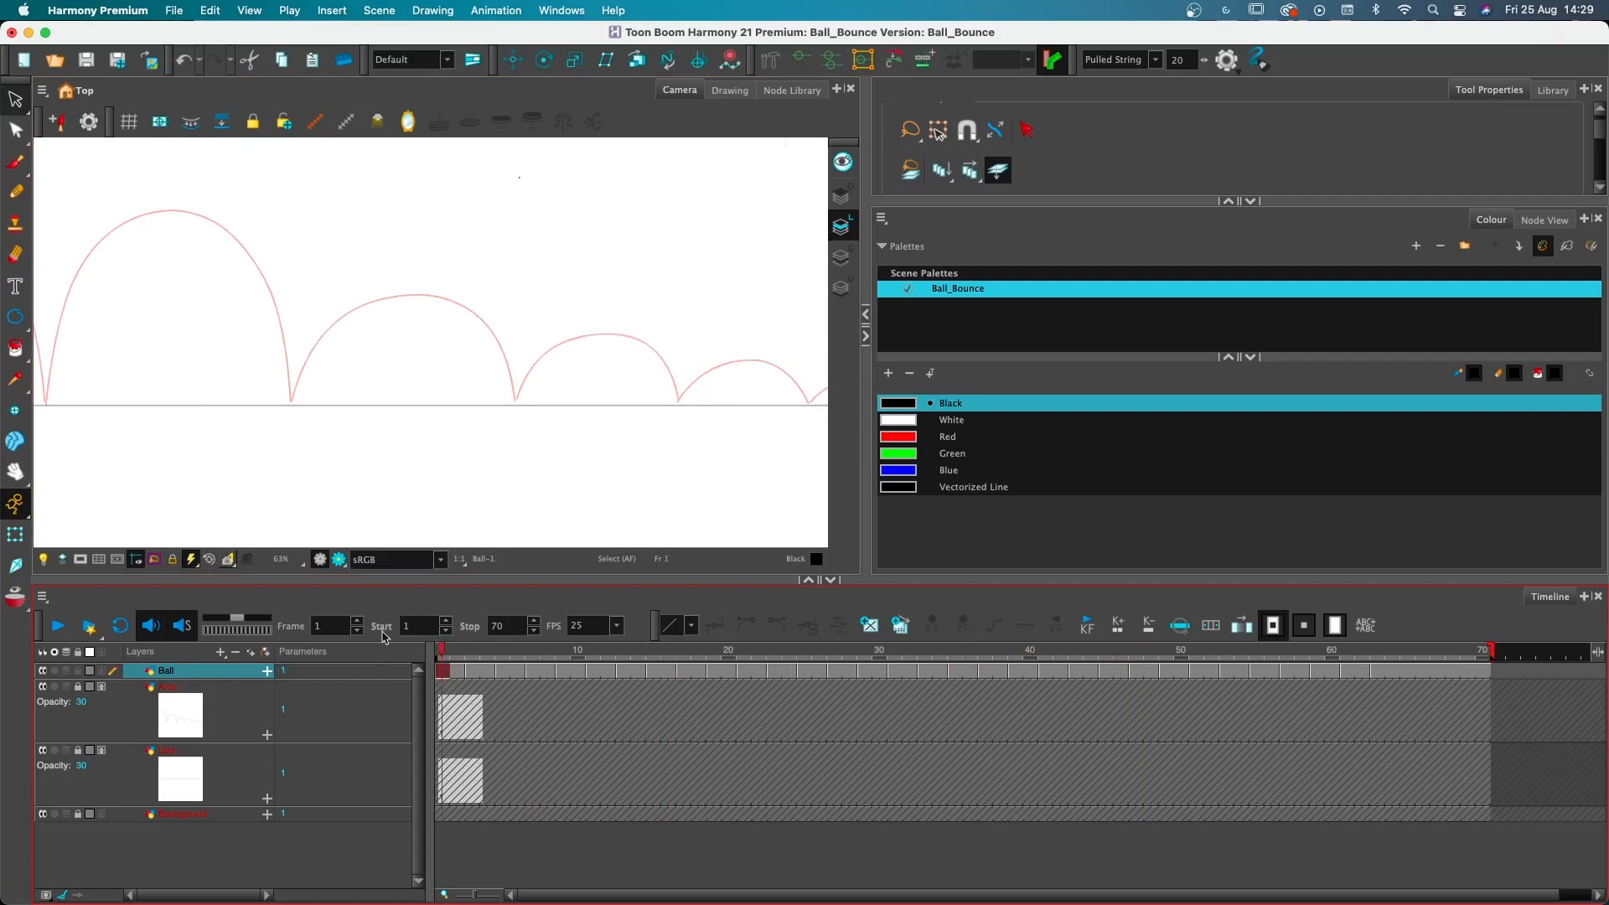
{"action": "scroll", "coordinate": [410, 508], "scroll_direction": "down", "scroll_amount": 2}
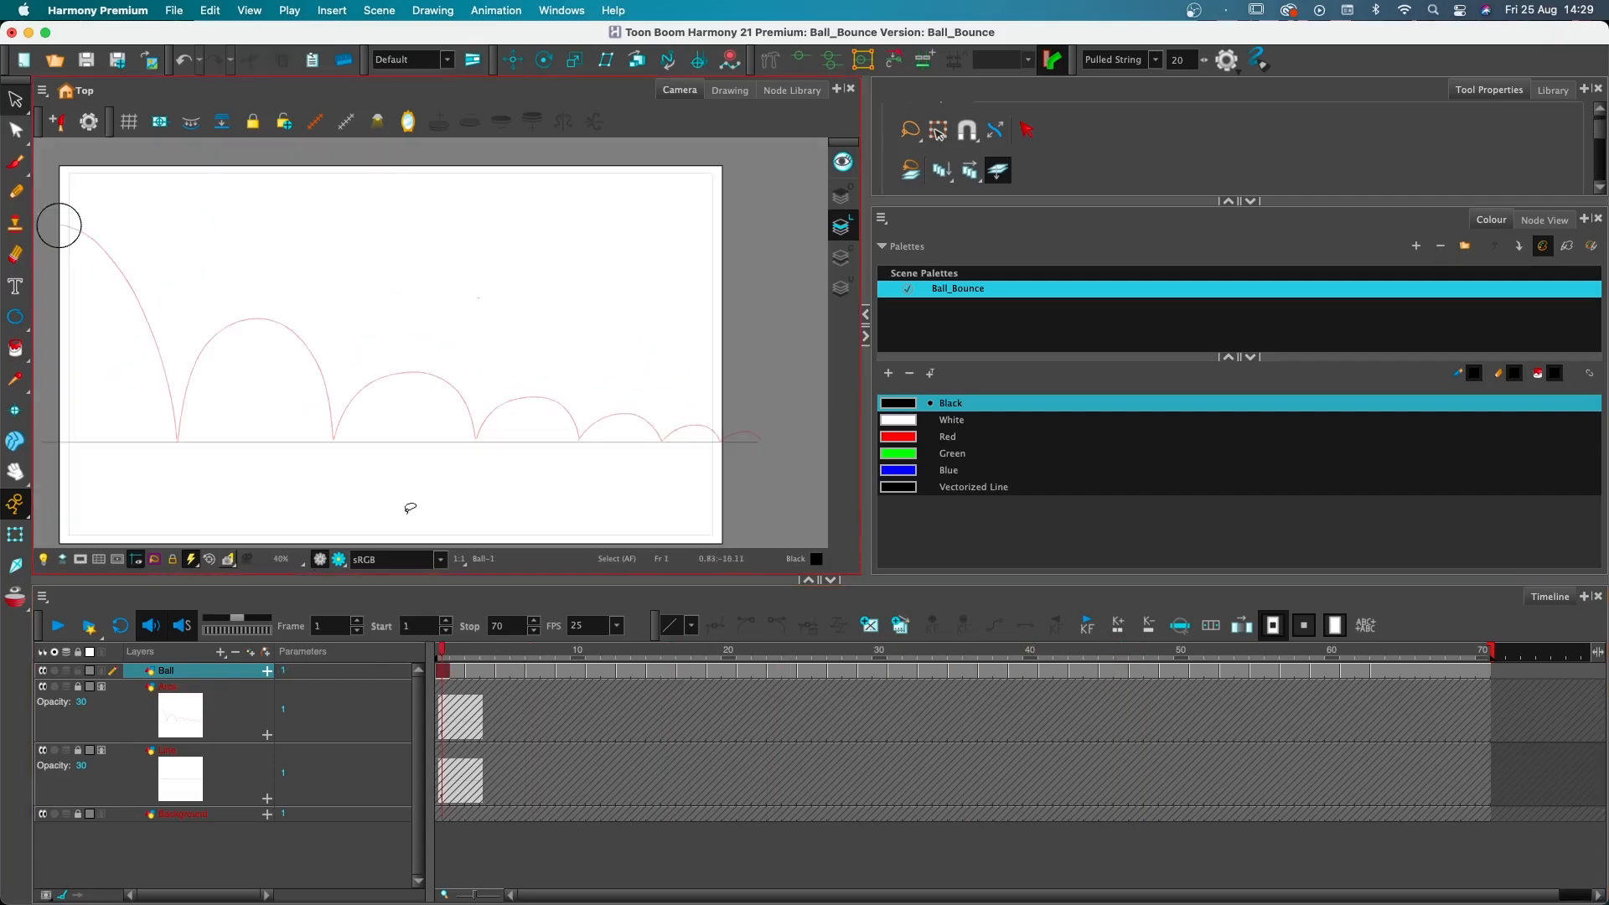
{"action": "left_click_drag", "start_coordinate": [393, 435], "coordinate": [446, 427]}
{"action": "left_click", "coordinate": [59, 625]}
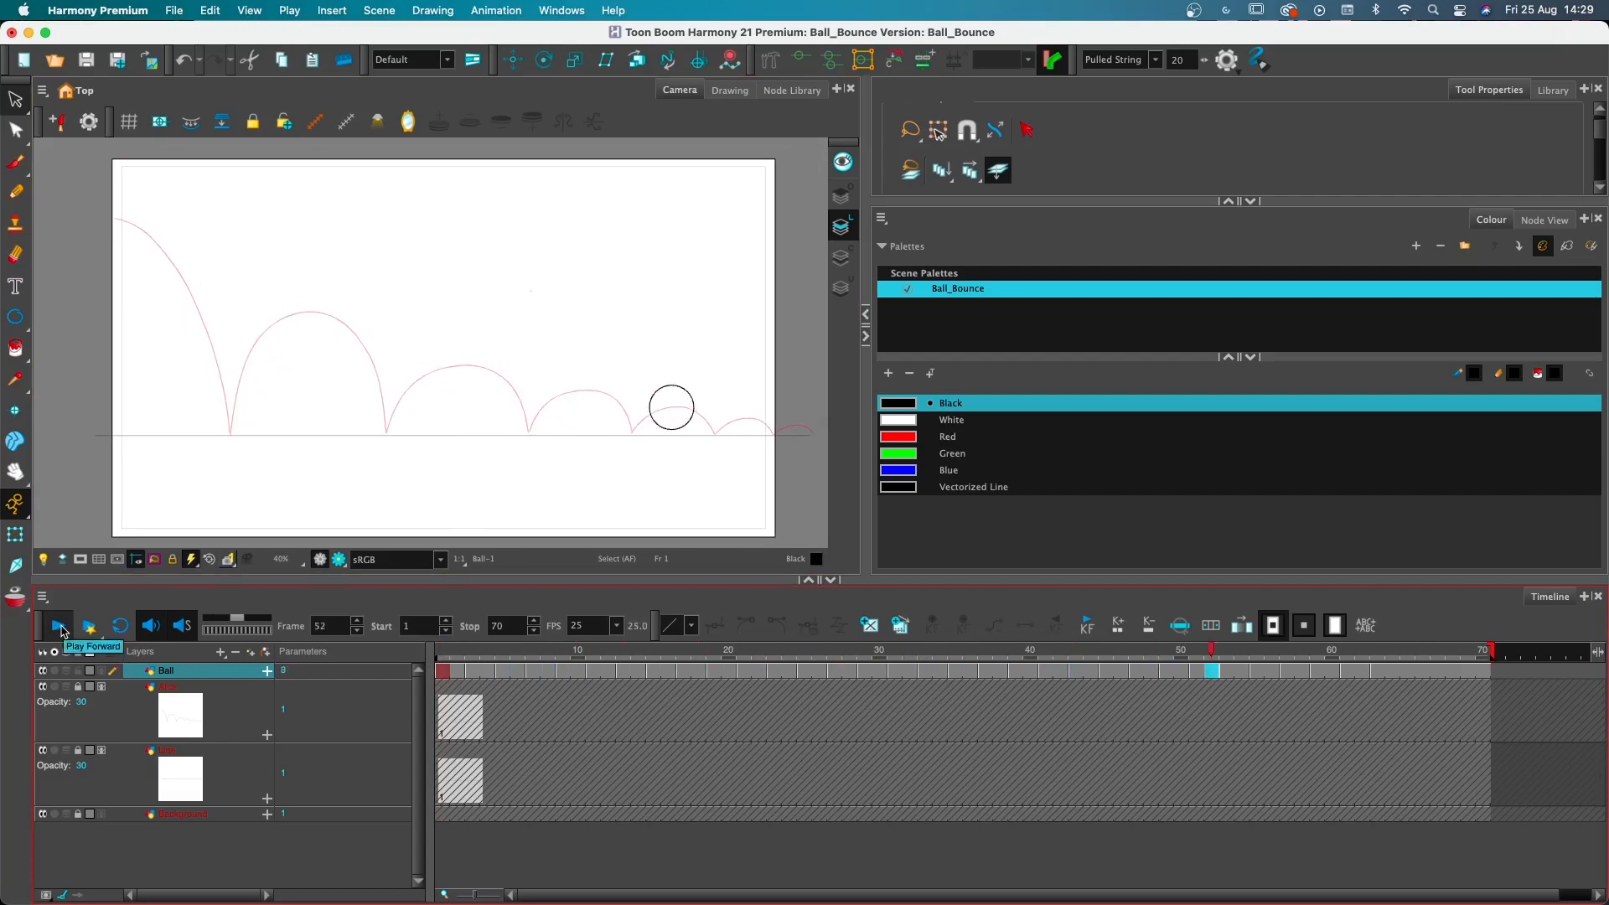
{"action": "left_click", "coordinate": [60, 627]}
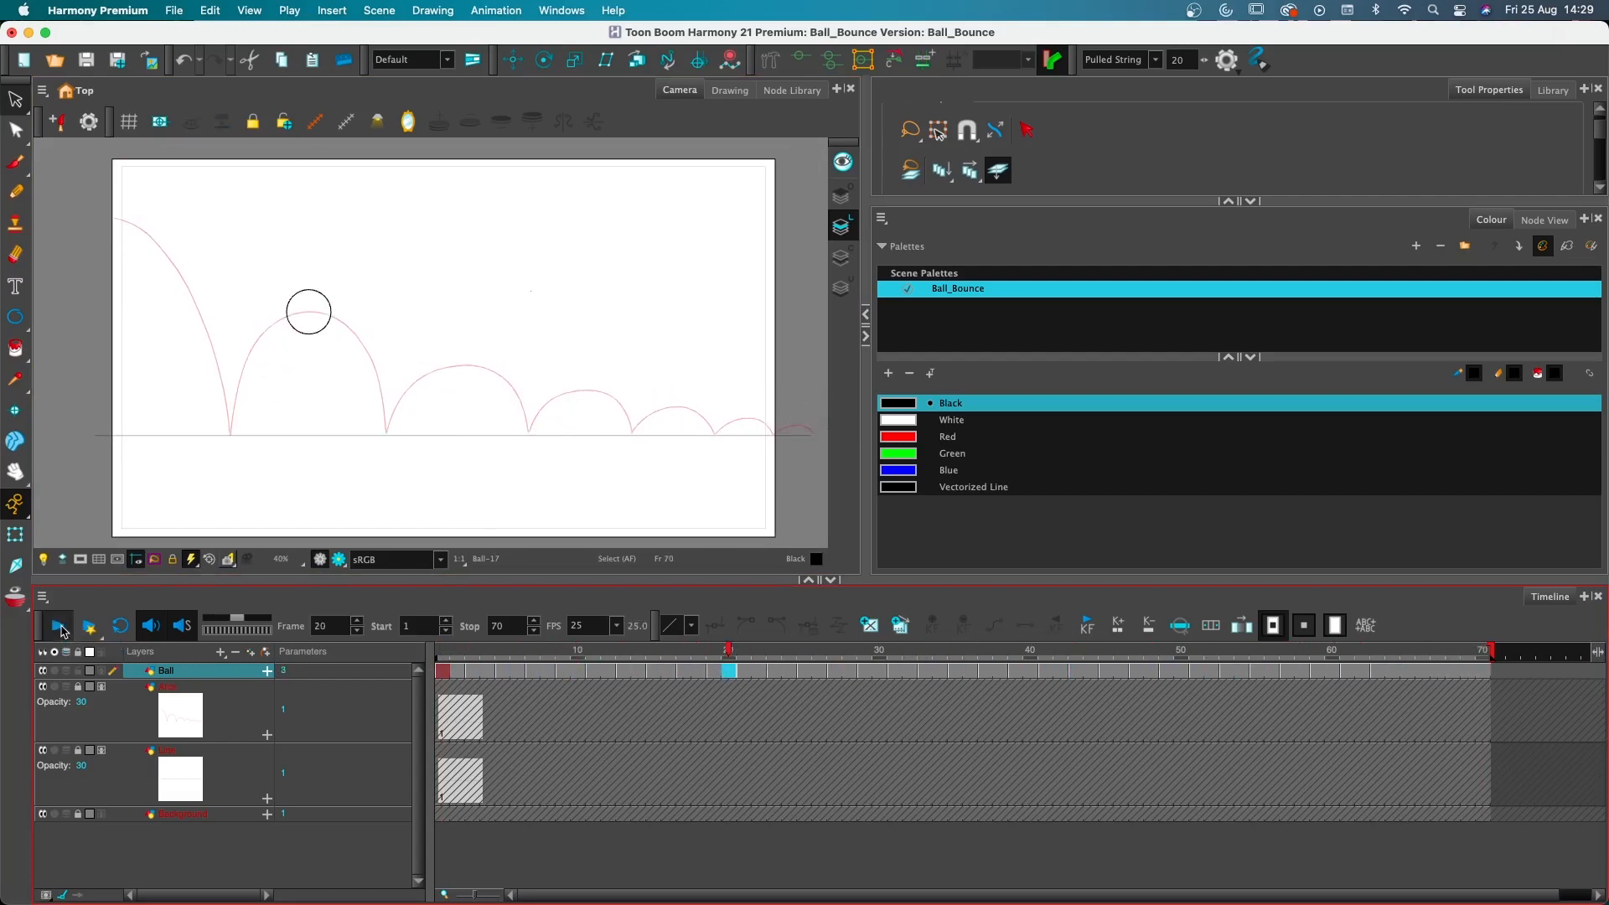
{"action": "left_click", "coordinate": [63, 631]}
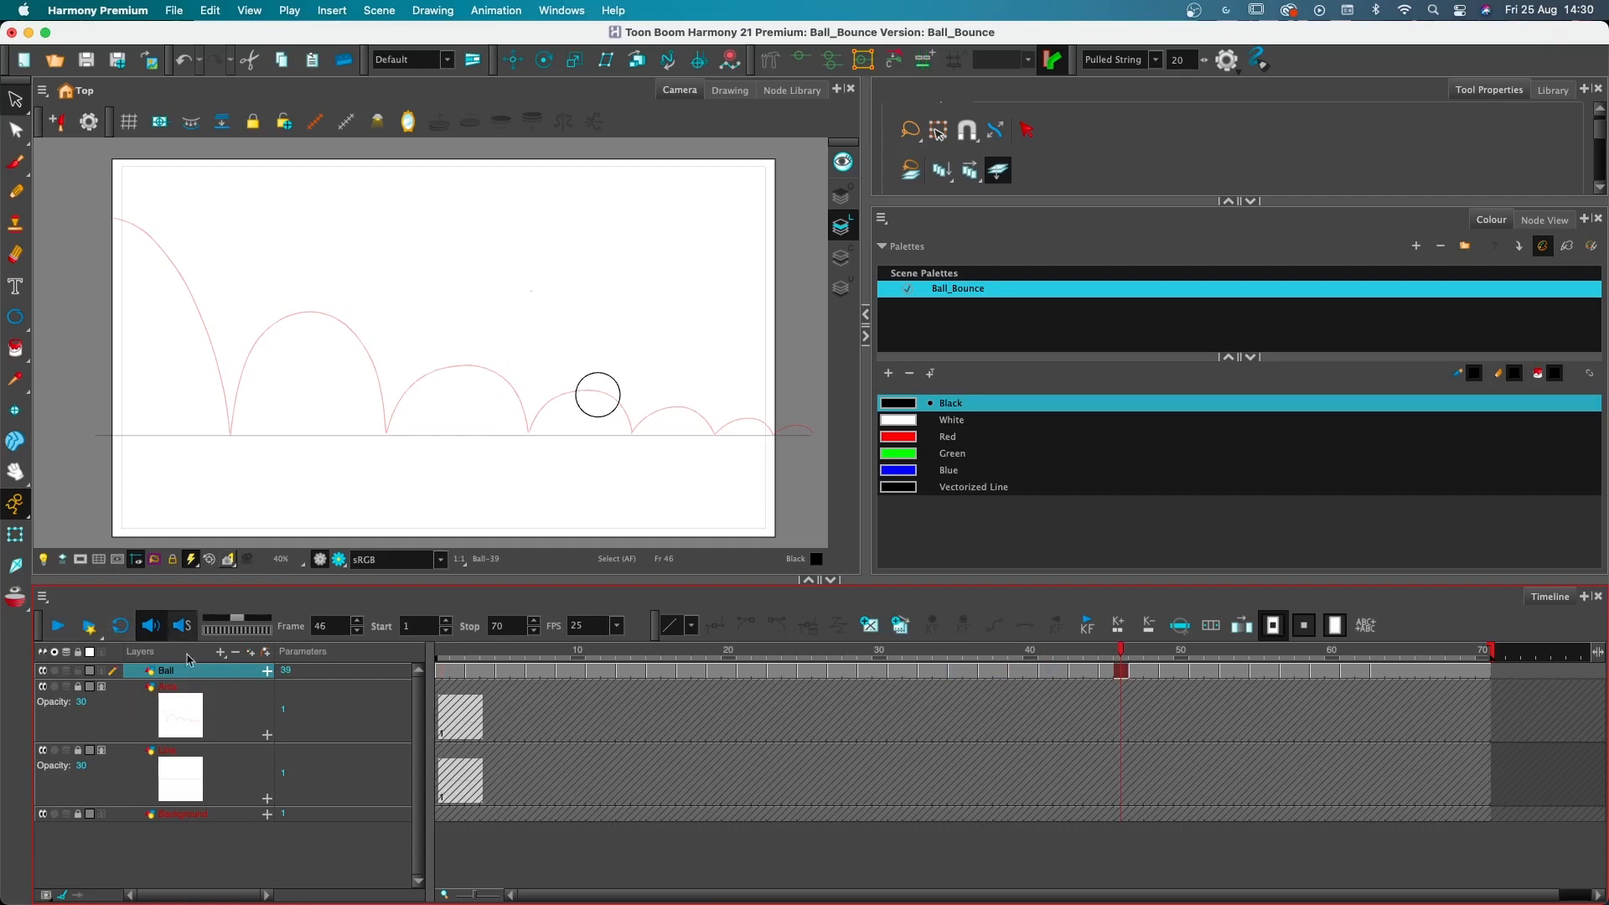
Hide the red bounce-arc guide layer and play the animation from frame 1 without it
{"action": "left_click", "coordinate": [42, 687]}
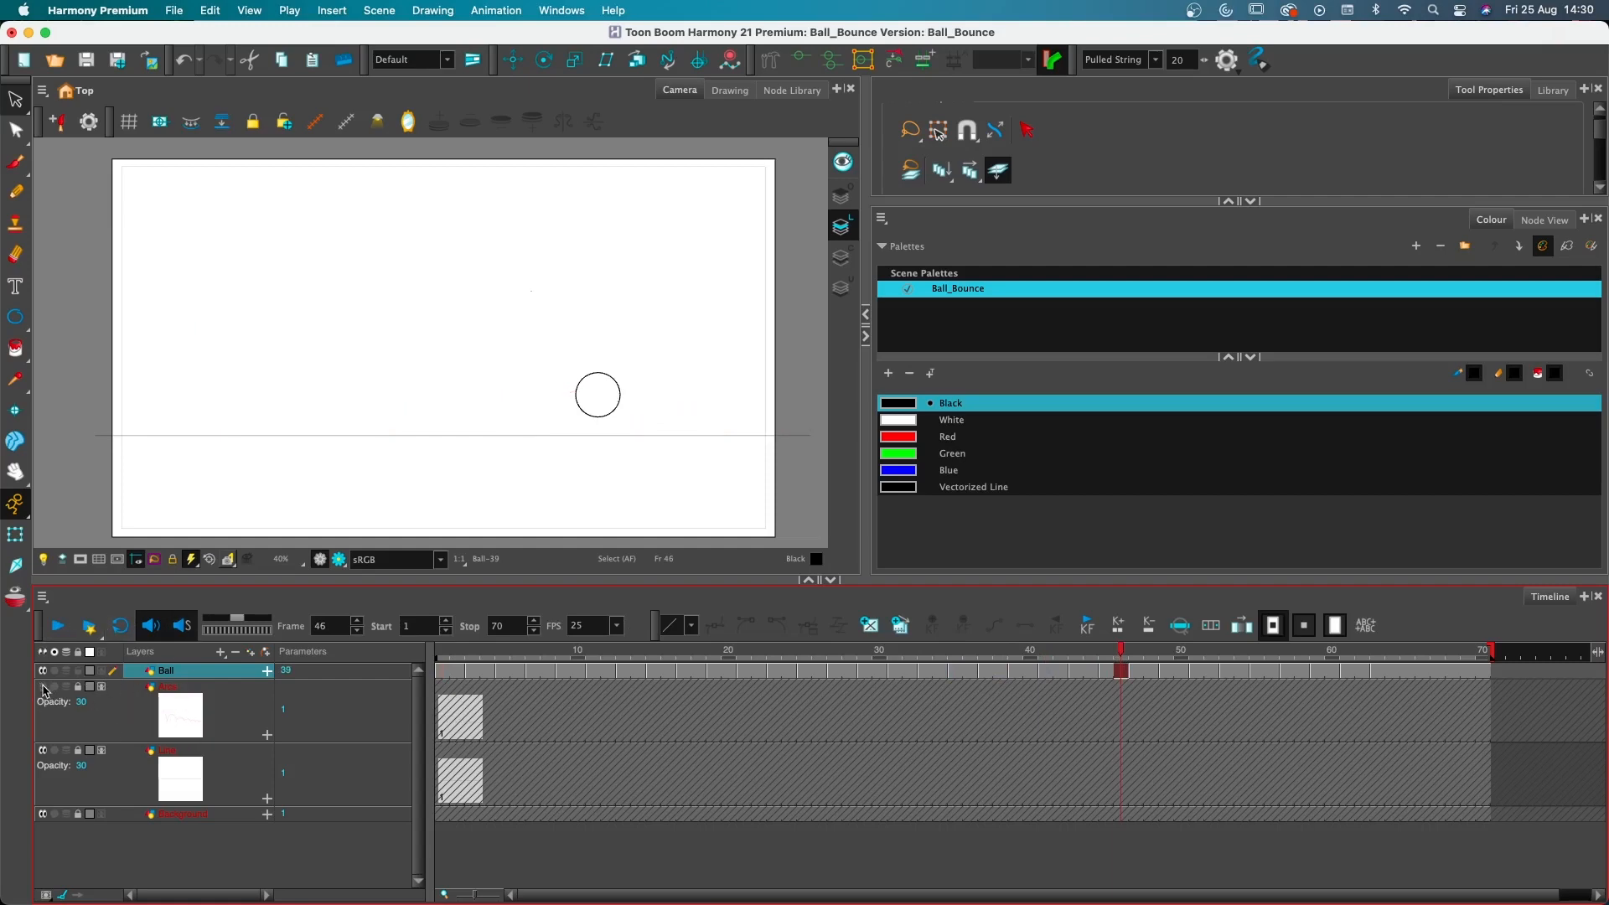
{"action": "left_click", "coordinate": [445, 647]}
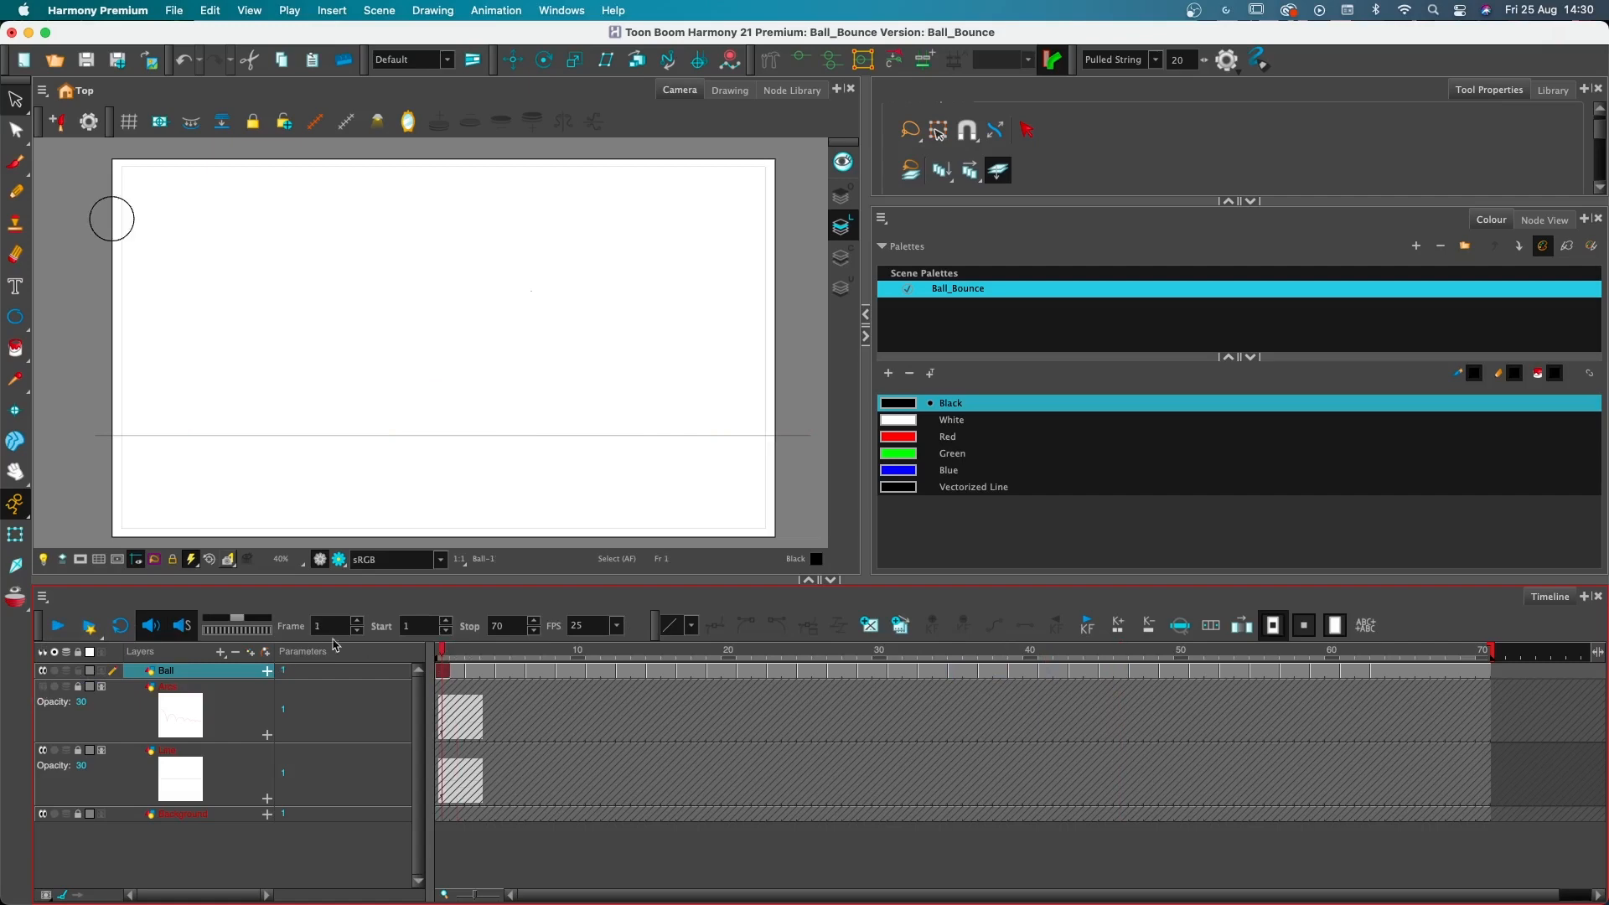
{"action": "left_click", "coordinate": [57, 626]}
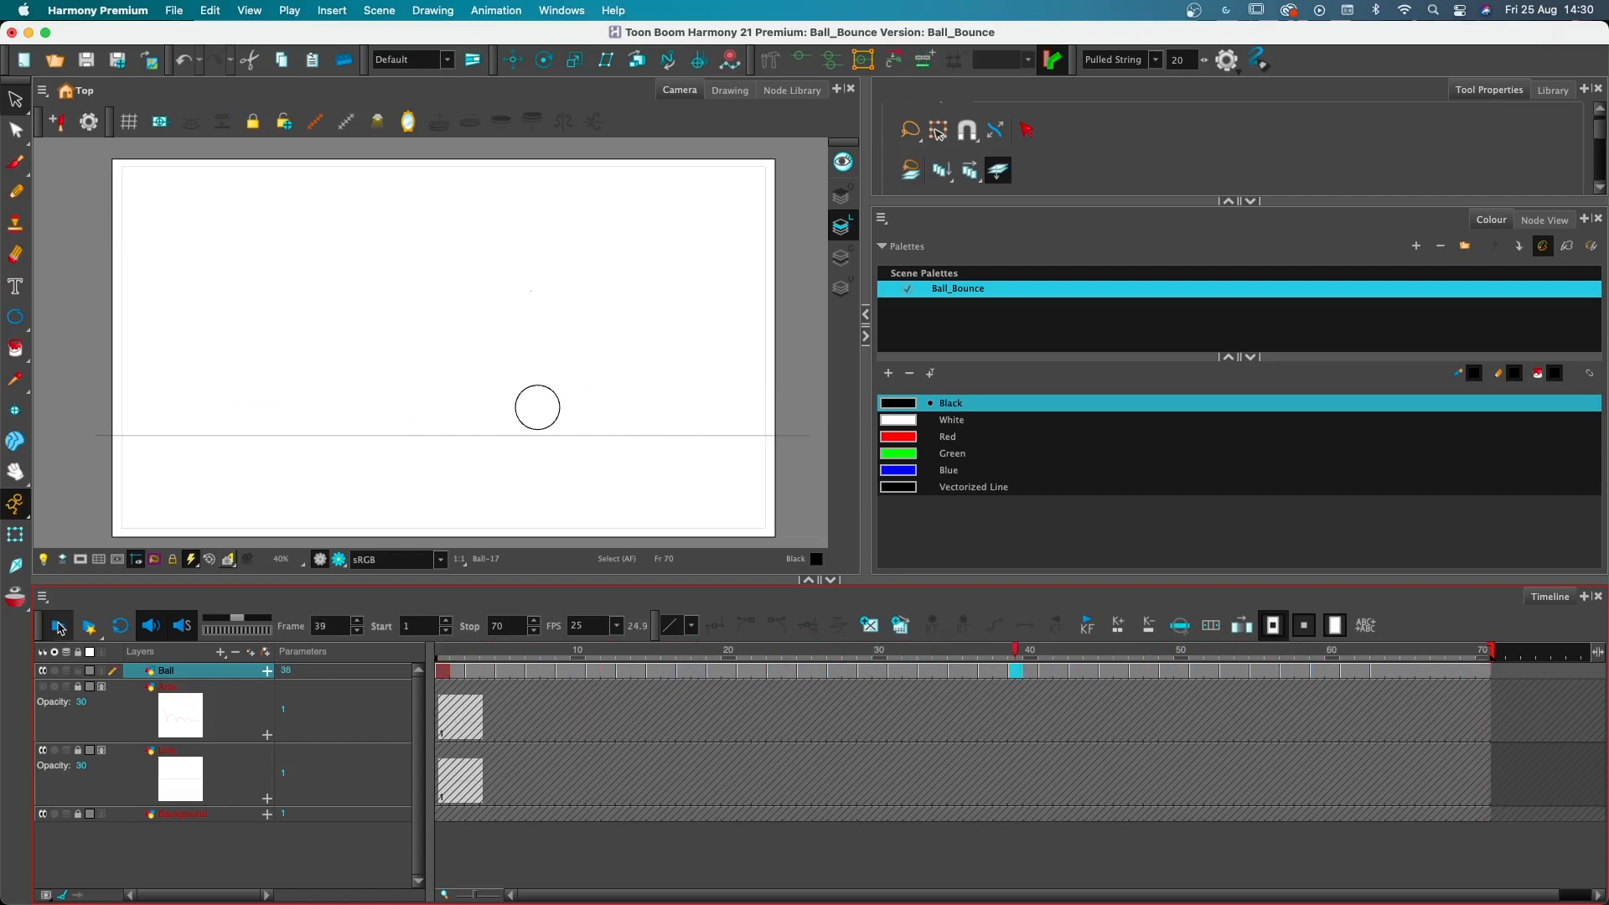
{"action": "left_click", "coordinate": [58, 626]}
Show the red bounce-arc guide and slightly stretch the ball on frame 10 before the first impact, narrowing it and tilting it along the arc
{"action": "left_click_drag", "start_coordinate": [441, 662], "coordinate": [533, 727]}
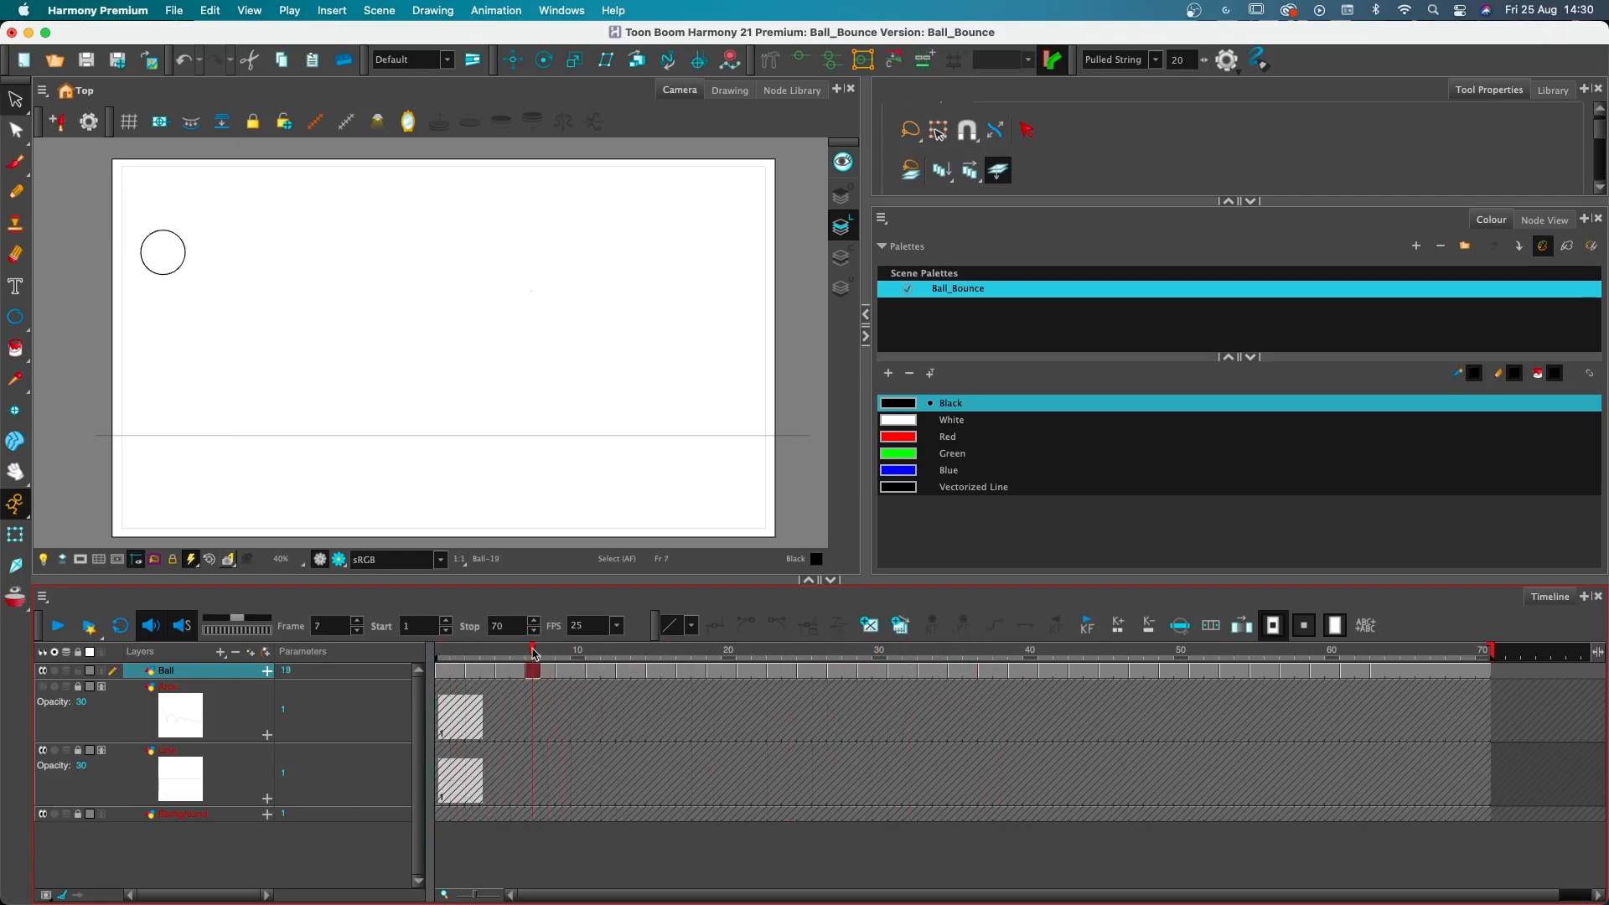
{"action": "left_click_drag", "start_coordinate": [533, 654], "coordinate": [570, 680]}
{"action": "left_click", "coordinate": [44, 686]}
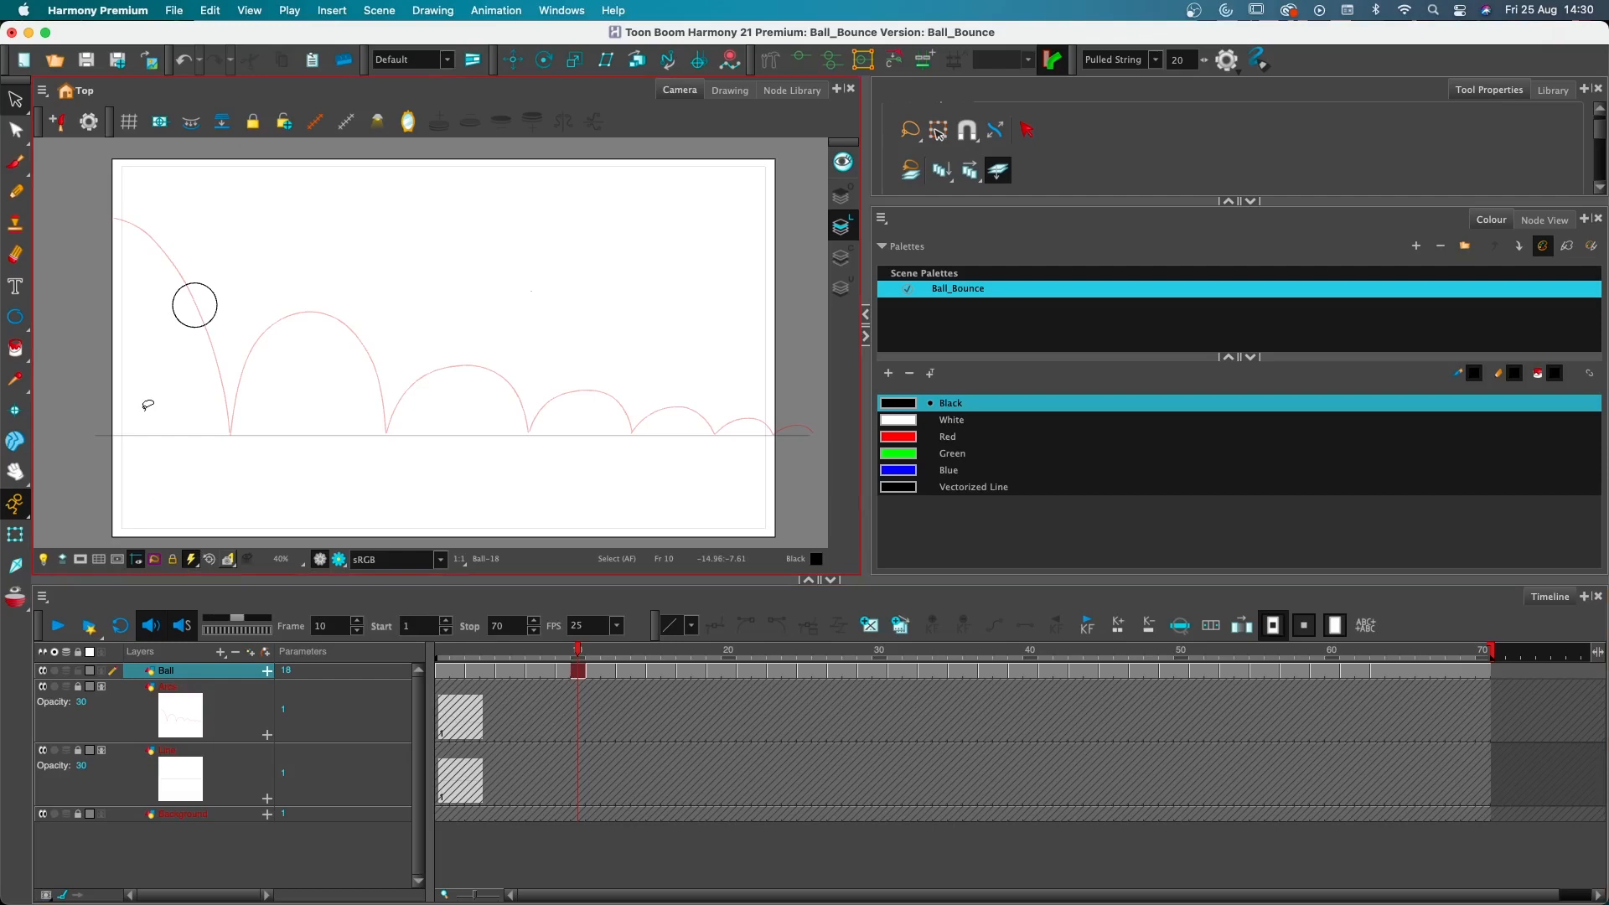
{"action": "mouse_move", "coordinate": [204, 259]}
{"action": "left_mouse_down"}
{"action": "mouse_move", "coordinate": [122, 348]}
{"action": "mouse_move", "coordinate": [201, 299]}
{"action": "mouse_move", "coordinate": [199, 262]}
{"action": "left_mouse_up"}
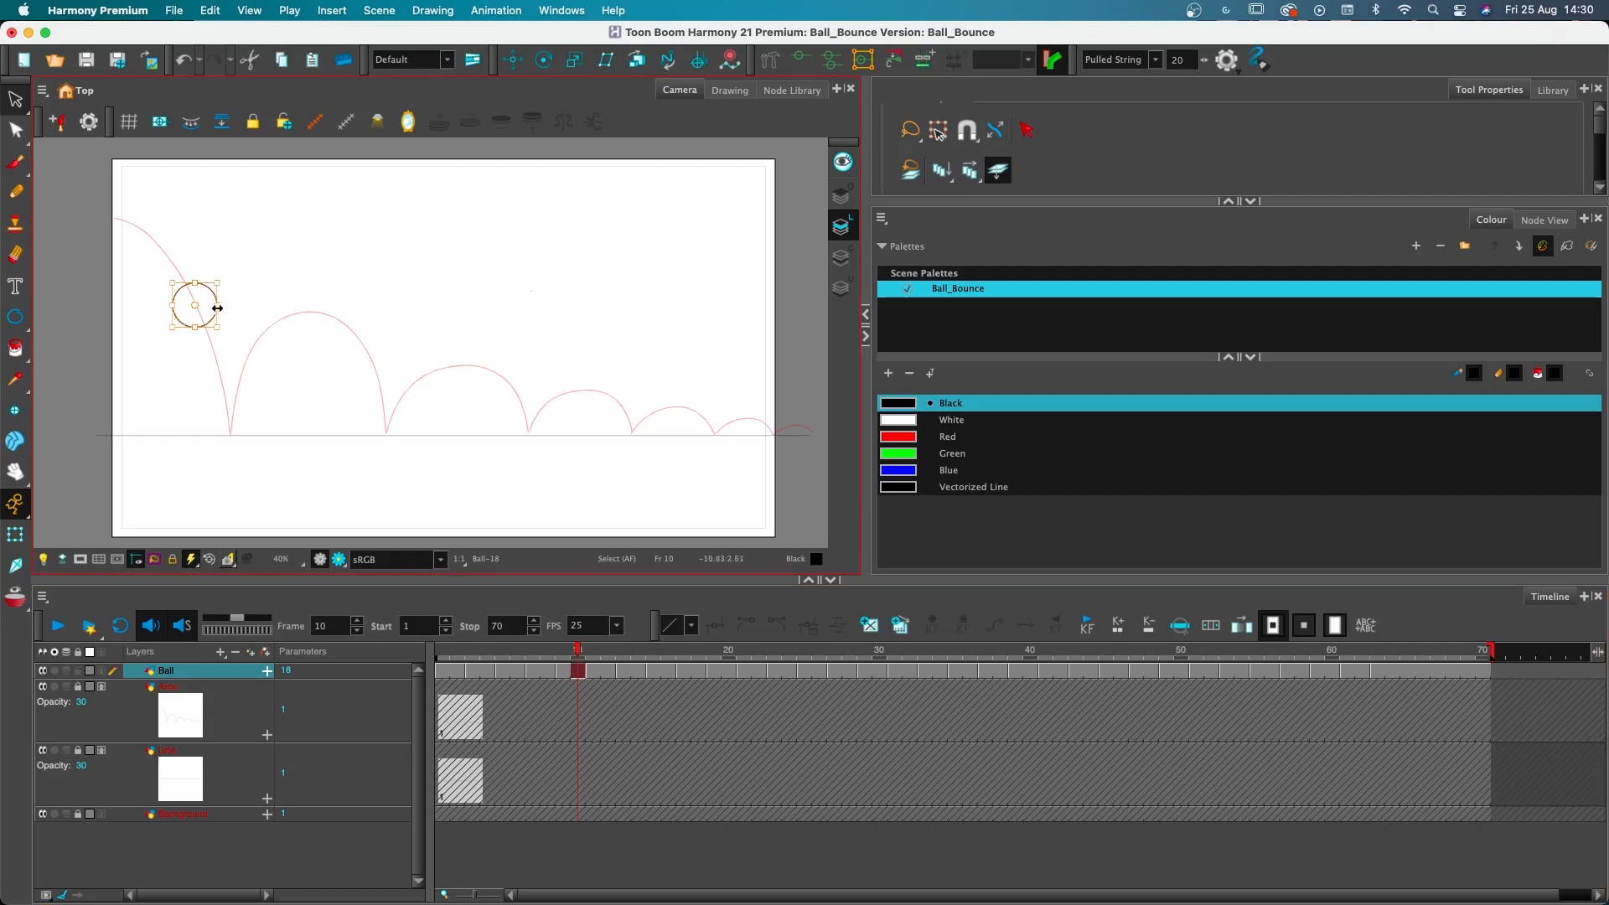
{"action": "left_click_drag", "start_coordinate": [216, 307], "coordinate": [195, 279]}
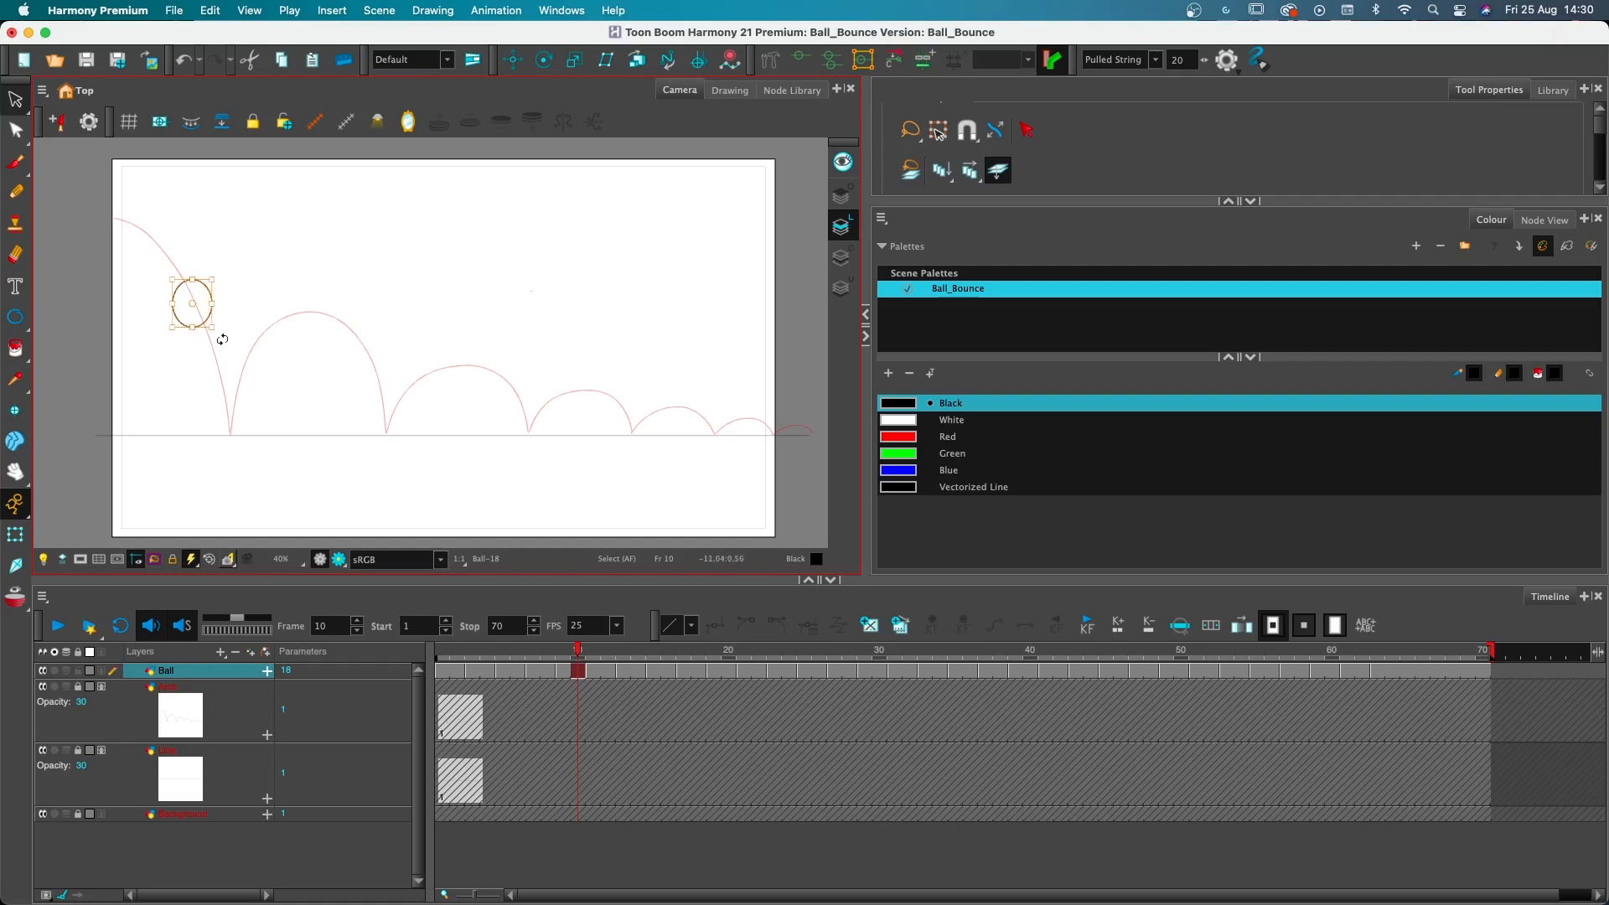
{"action": "left_click_drag", "start_coordinate": [222, 338], "coordinate": [225, 283]}
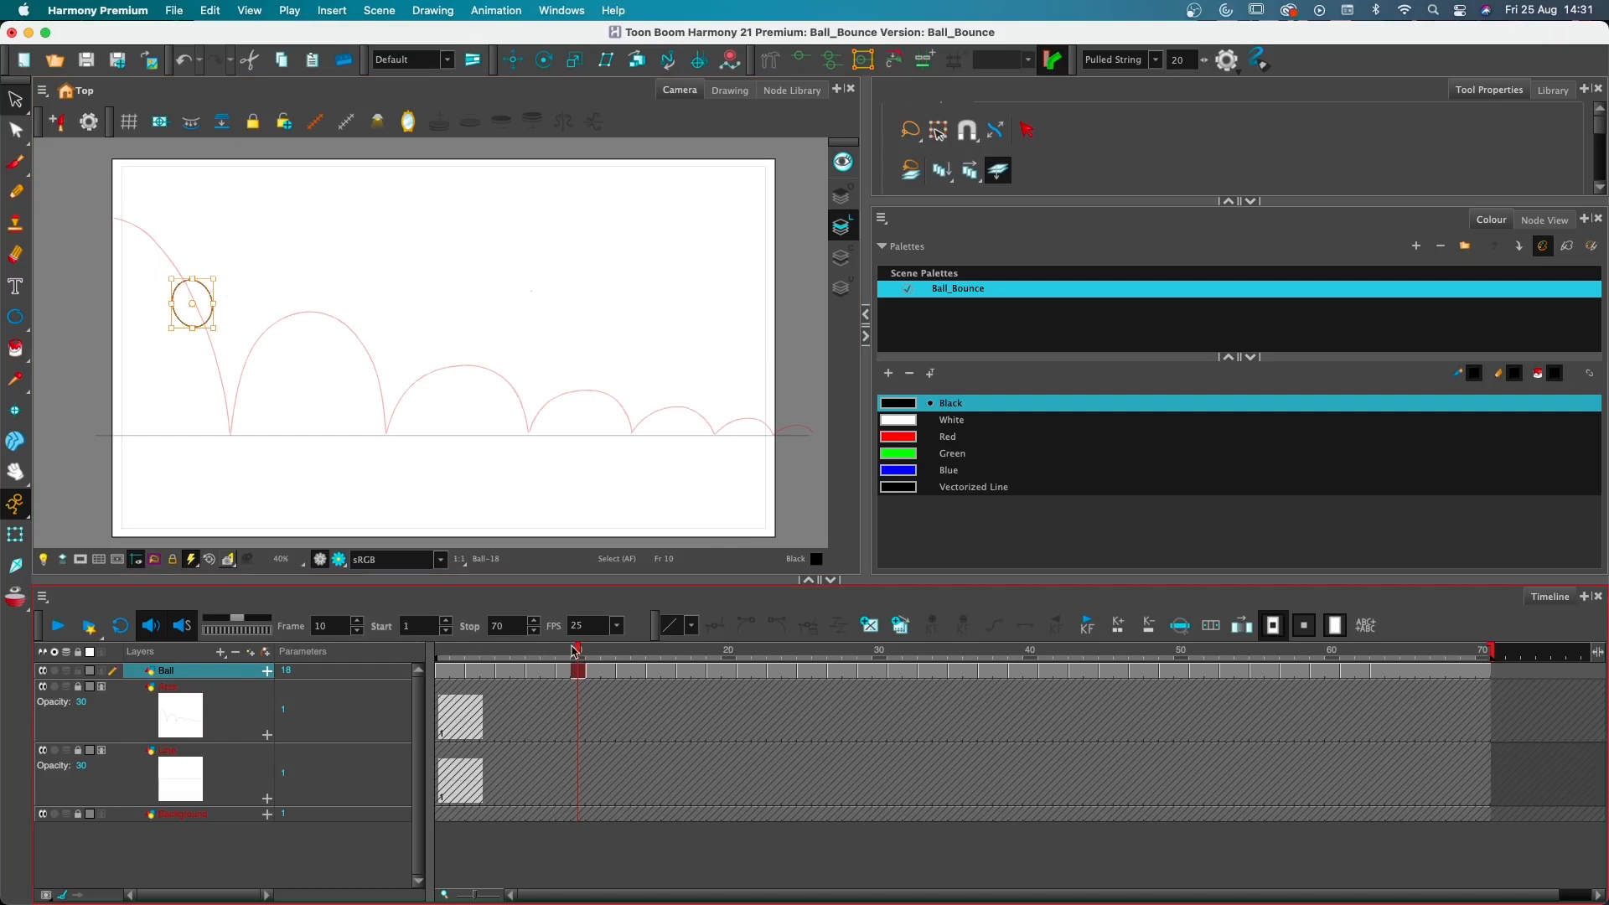
Stretch the ball on frame 13, just after the first ground contact, by narrowing it, making it taller and tilting it along the rising arc
{"action": "left_click_drag", "start_coordinate": [575, 652], "coordinate": [622, 658]}
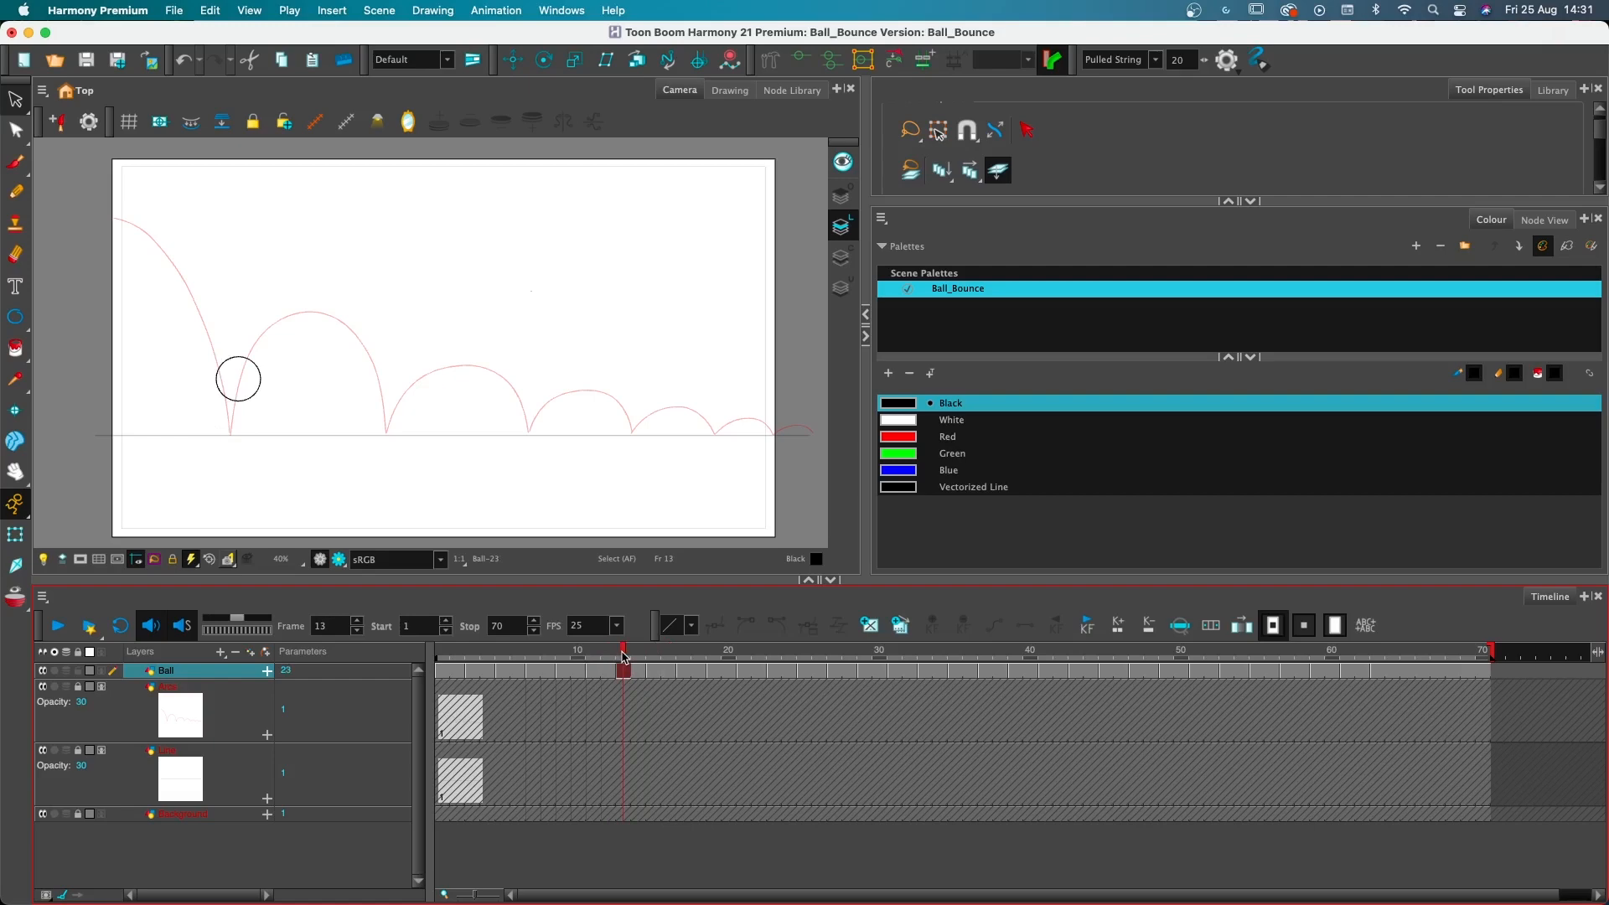
{"action": "left_click_drag", "start_coordinate": [174, 323], "coordinate": [190, 314]}
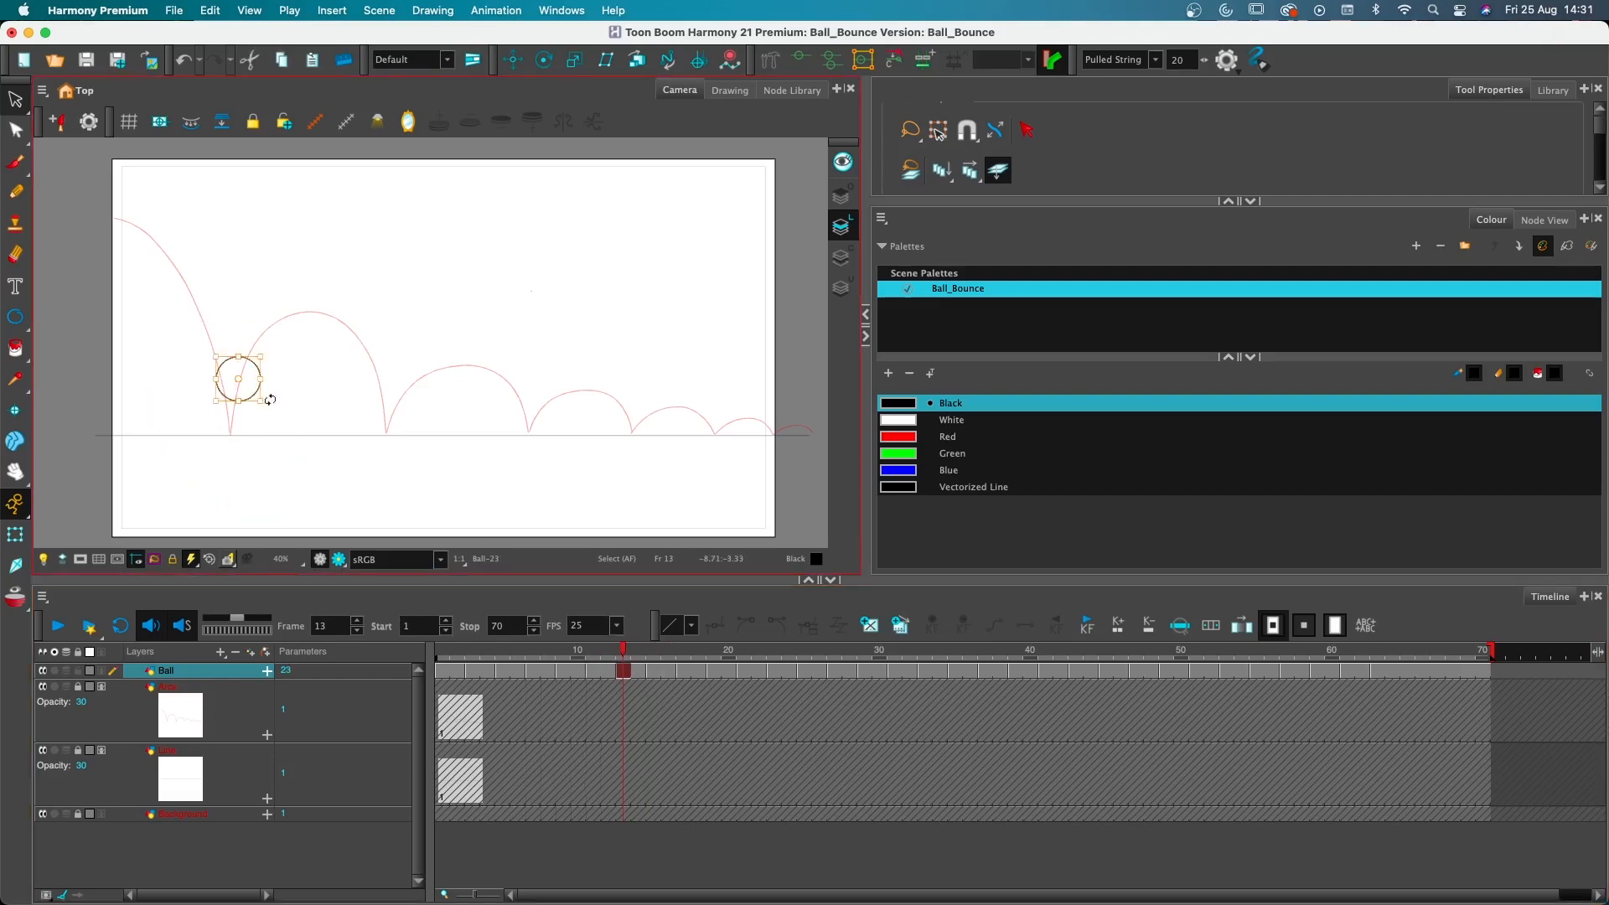
{"action": "left_click_drag", "start_coordinate": [261, 379], "coordinate": [238, 352]}
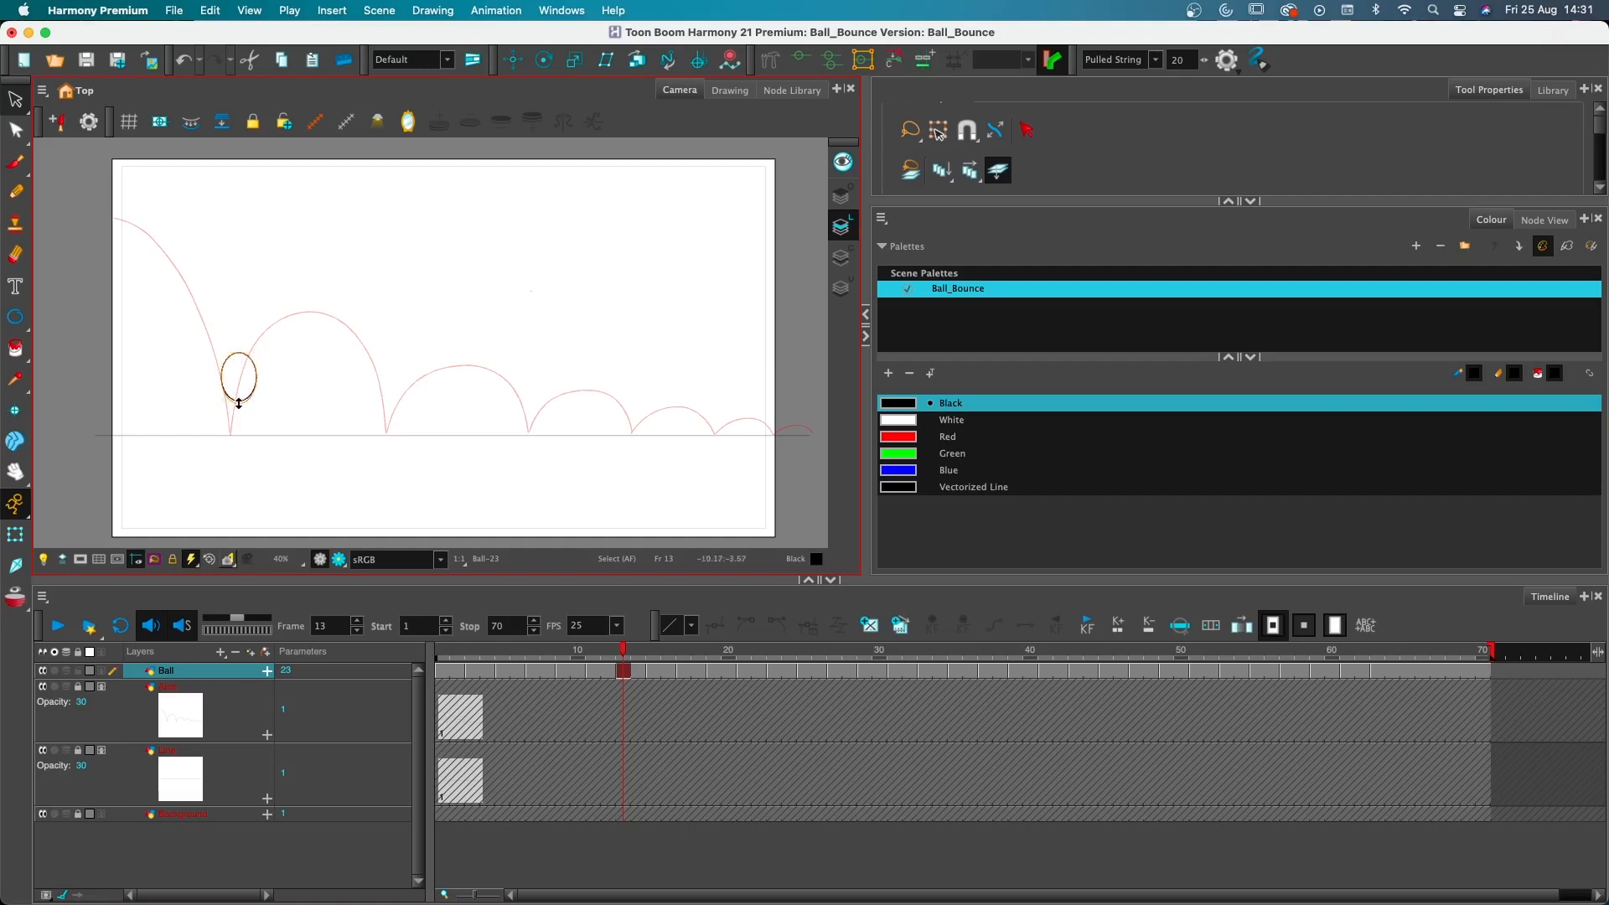
{"action": "left_click_drag", "start_coordinate": [270, 350], "coordinate": [289, 354]}
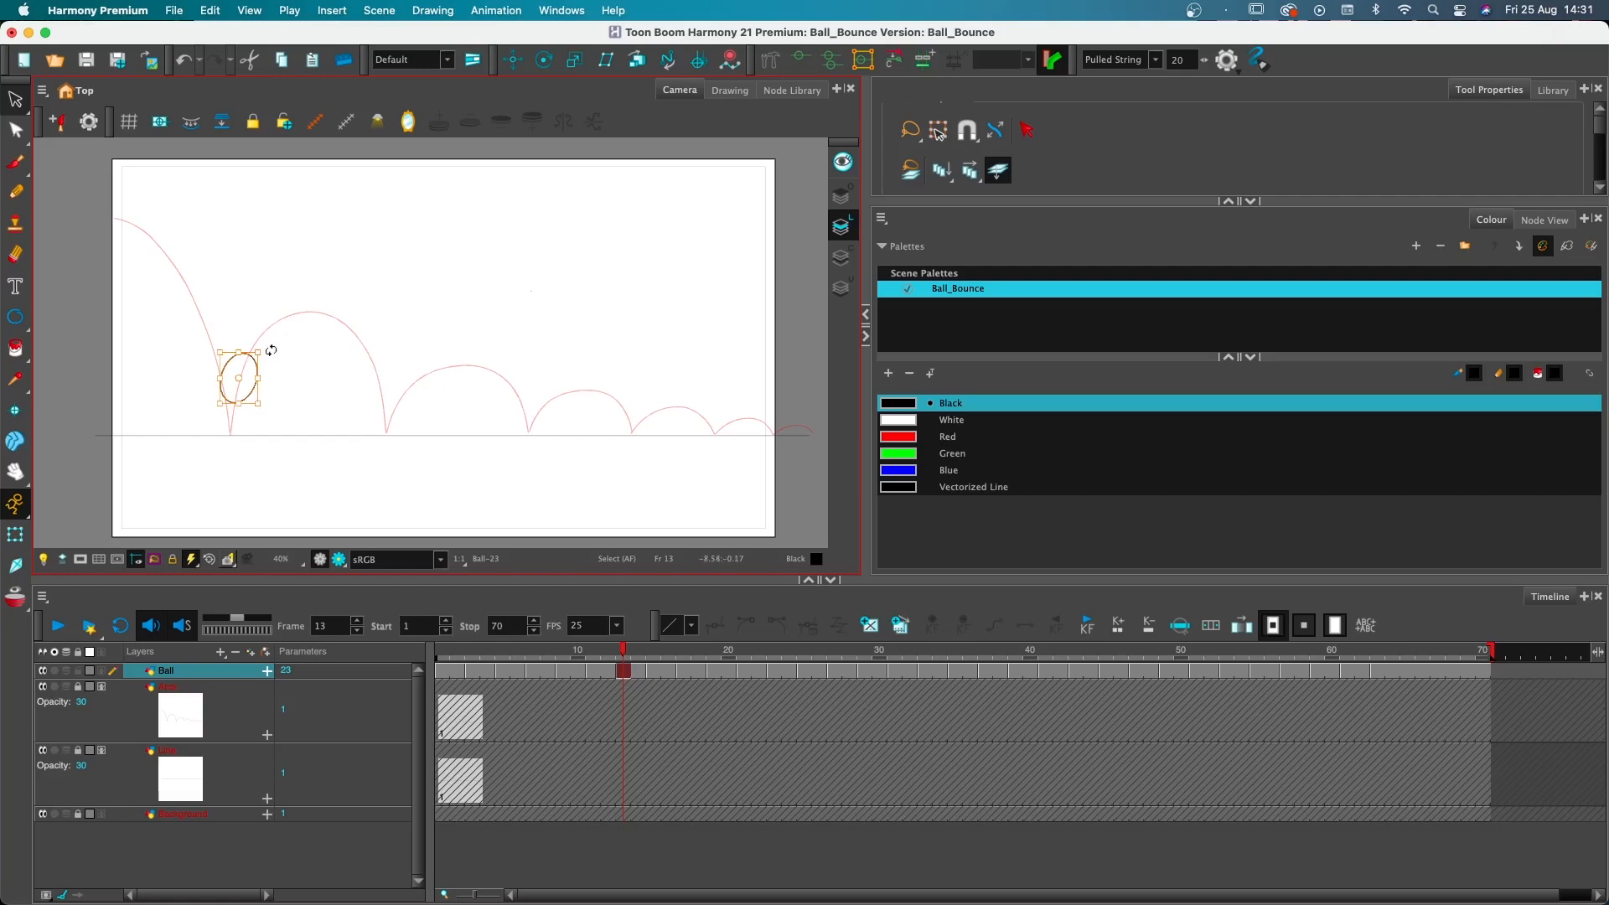
{"action": "mouse_move", "coordinate": [270, 350]}
{"action": "left_mouse_down"}
{"action": "mouse_move", "coordinate": [244, 338]}
{"action": "mouse_move", "coordinate": [302, 360]}
{"action": "mouse_move", "coordinate": [261, 325]}
{"action": "left_mouse_up"}
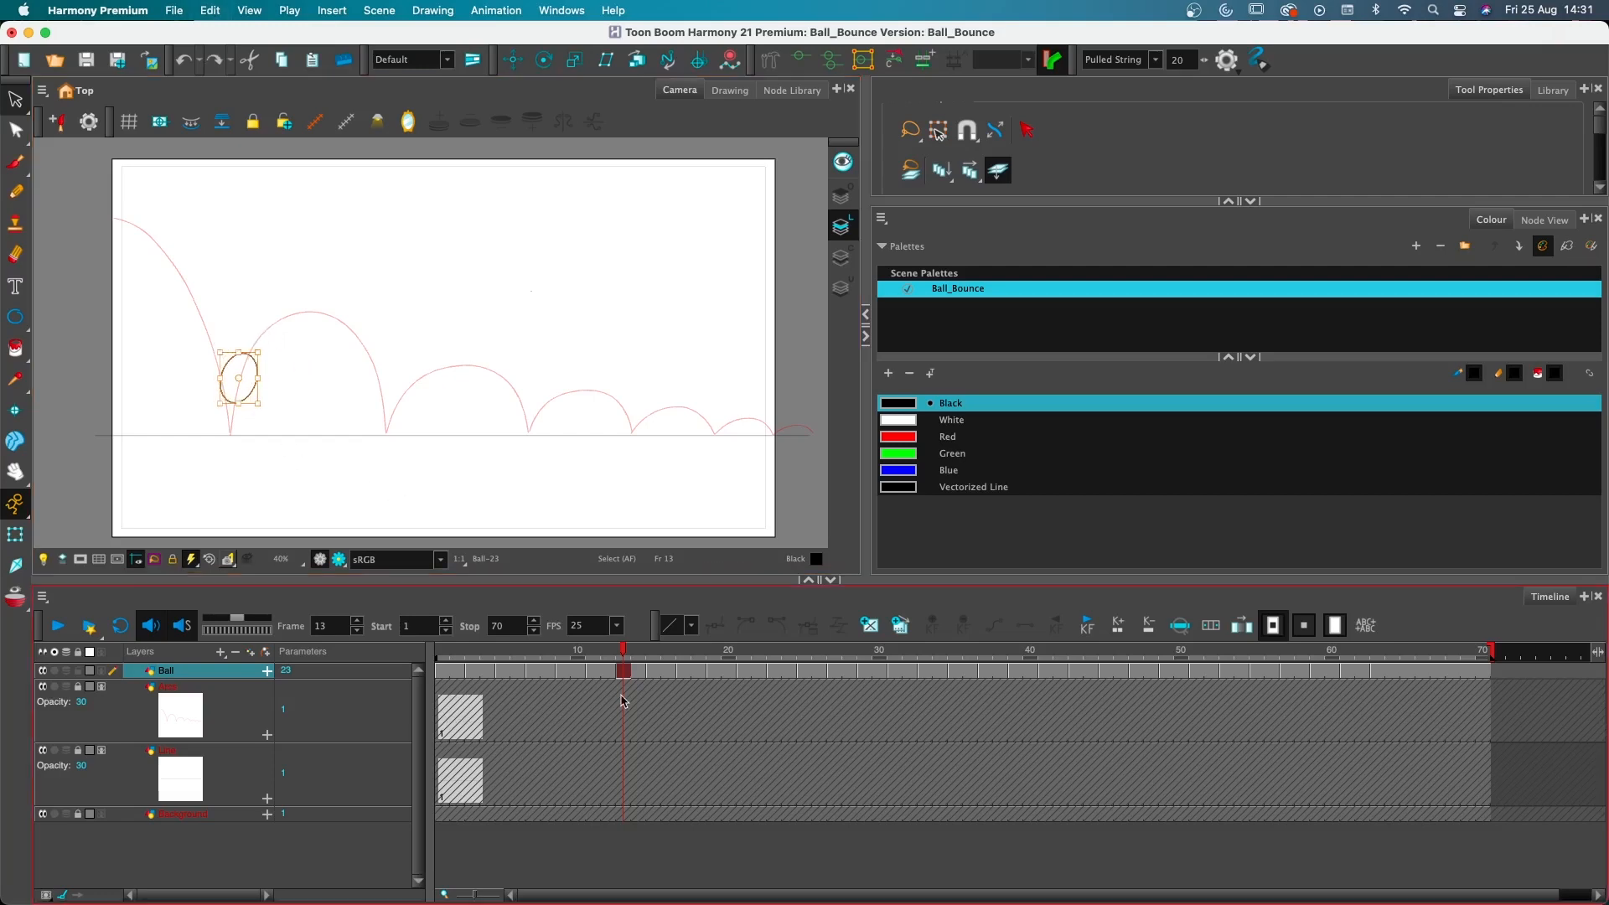
Give the ball a subtle stretch and tilt along the arc on frames 23, 27 and 36, around the second and third impacts
{"action": "left_click", "coordinate": [774, 651]}
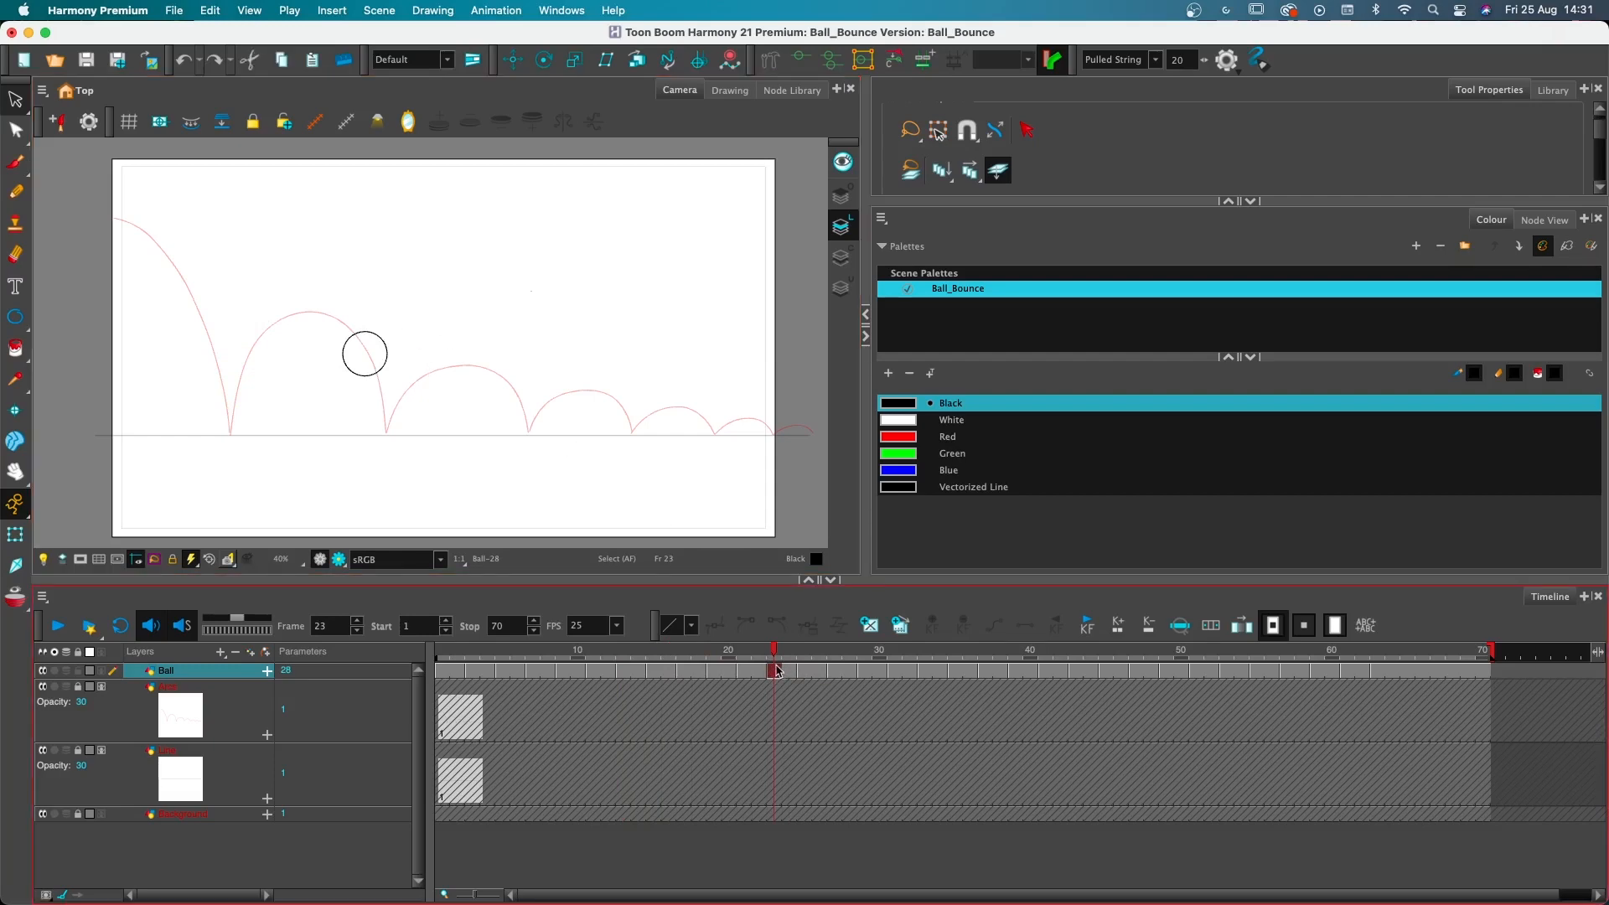
{"action": "mouse_move", "coordinate": [361, 294]}
{"action": "left_mouse_down"}
{"action": "mouse_move", "coordinate": [349, 244]}
{"action": "mouse_move", "coordinate": [361, 290]}
{"action": "left_mouse_up"}
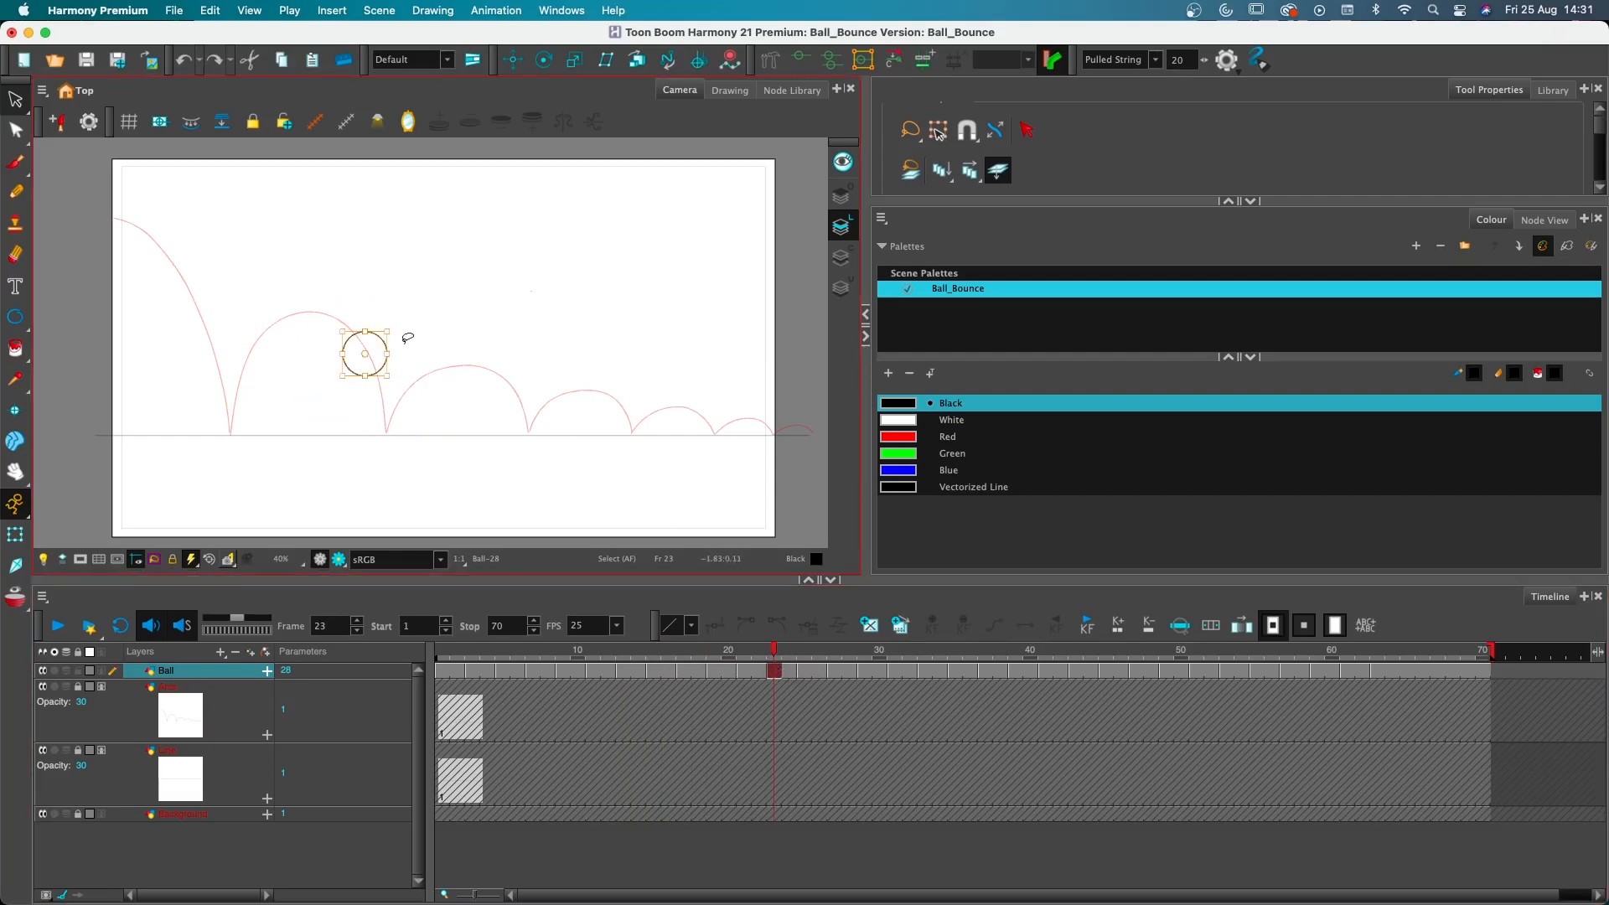
{"action": "mouse_move", "coordinate": [387, 355]}
{"action": "left_mouse_down"}
{"action": "mouse_move", "coordinate": [348, 355]}
{"action": "mouse_move", "coordinate": [406, 373]}
{"action": "left_mouse_up"}
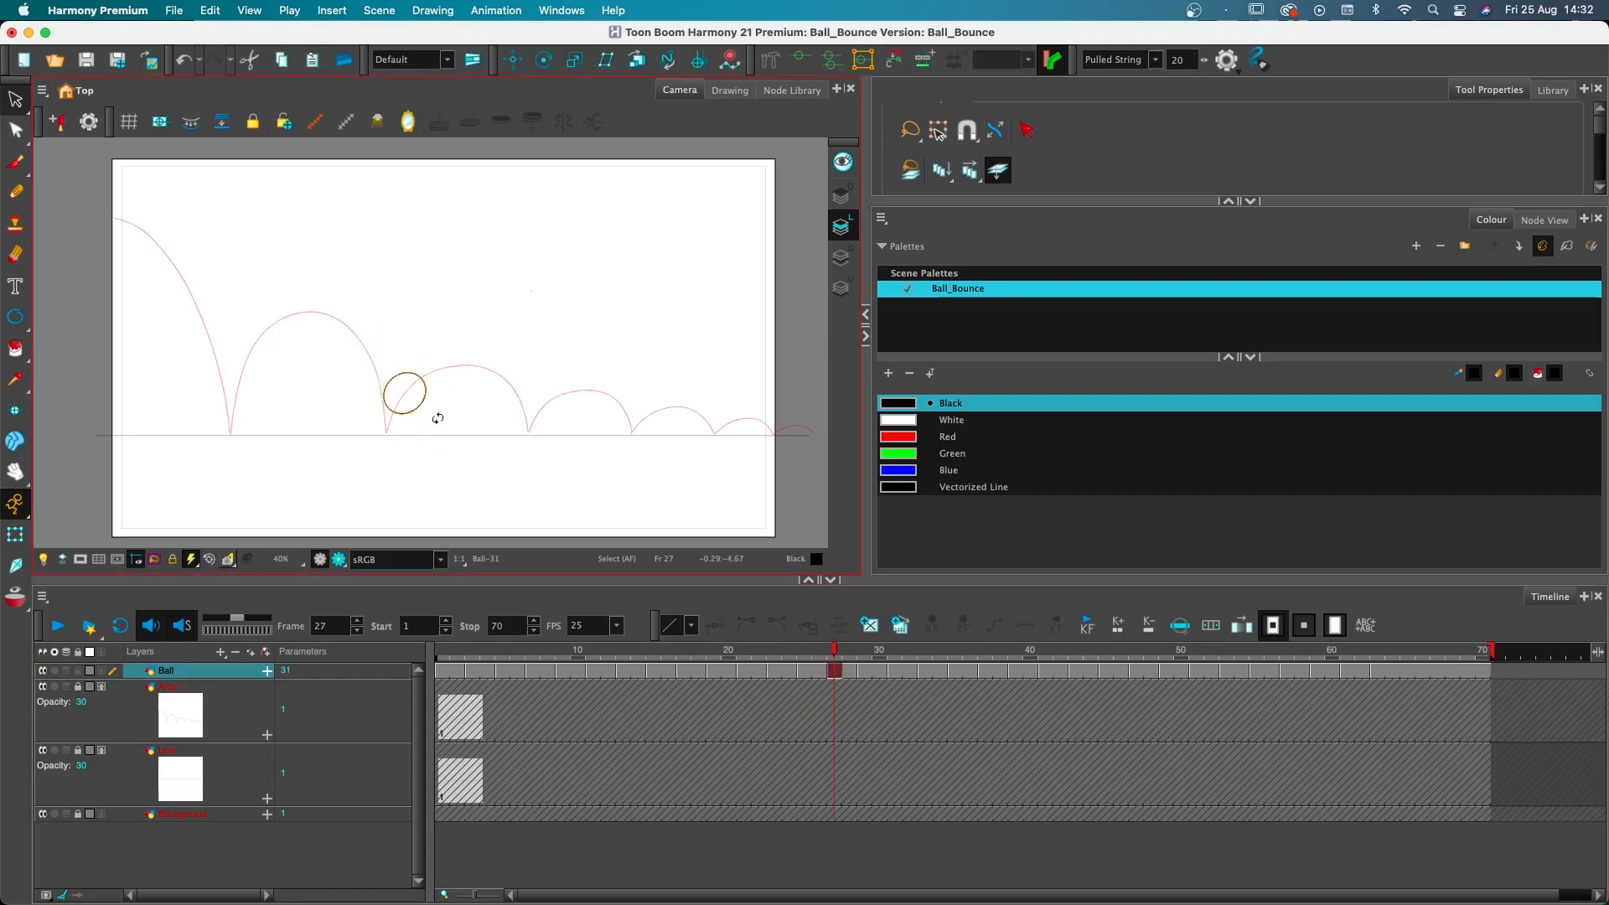
{"action": "left_click", "coordinate": [942, 665]}
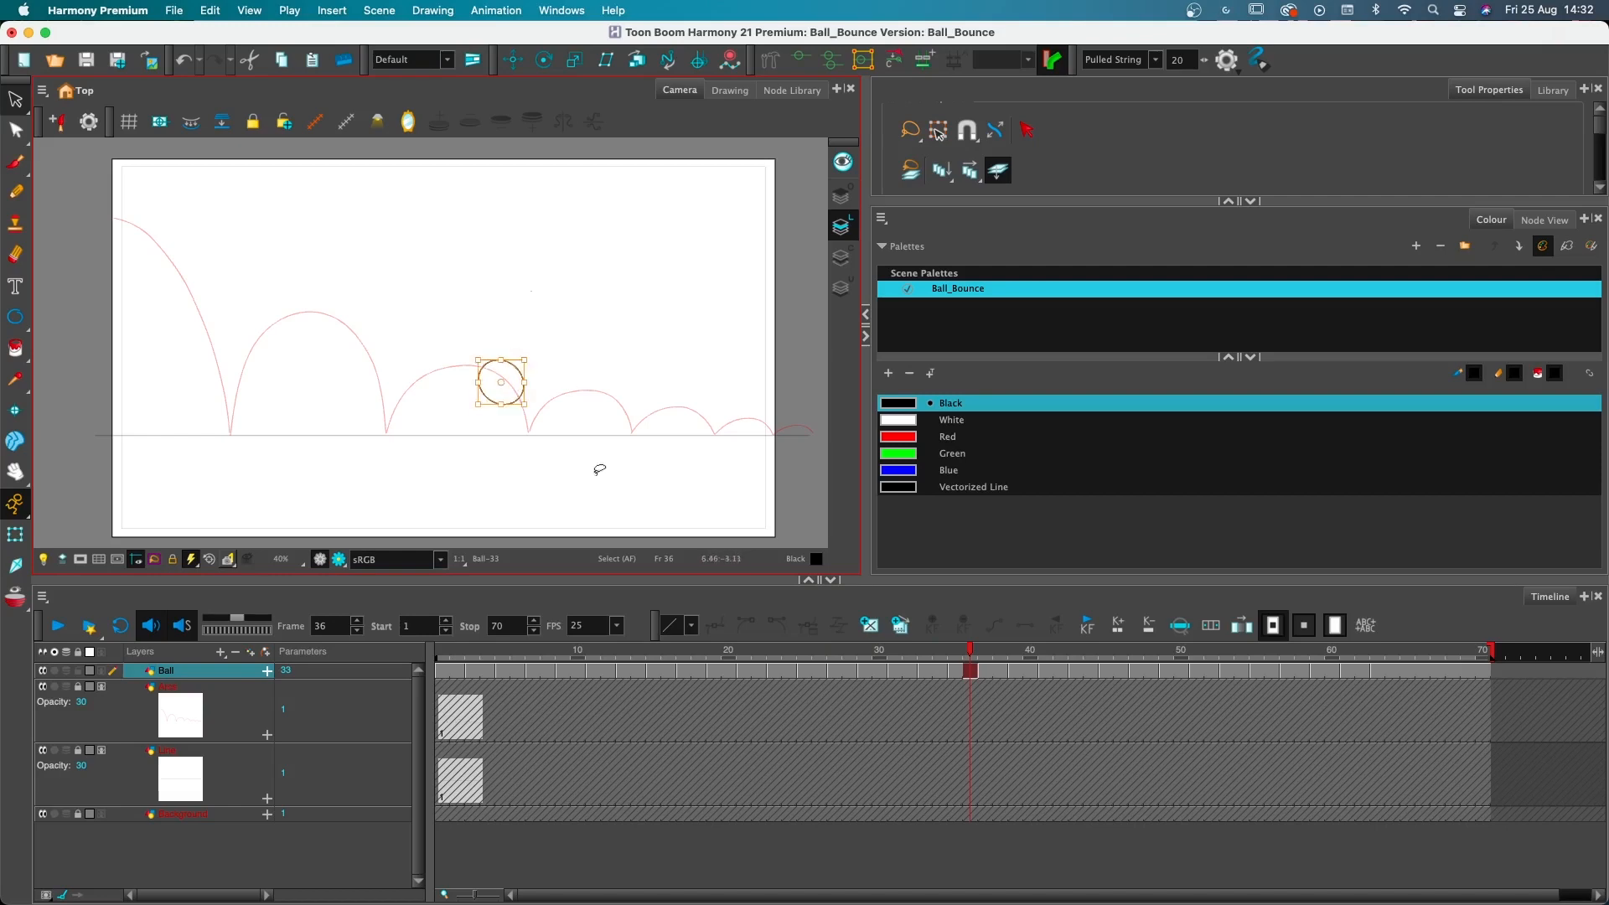
{"action": "left_click", "coordinate": [1004, 666]}
Hide the red bounce-arc guide and play the animation from frame 1 with looping on
{"action": "left_click_drag", "start_coordinate": [1007, 662], "coordinate": [413, 644]}
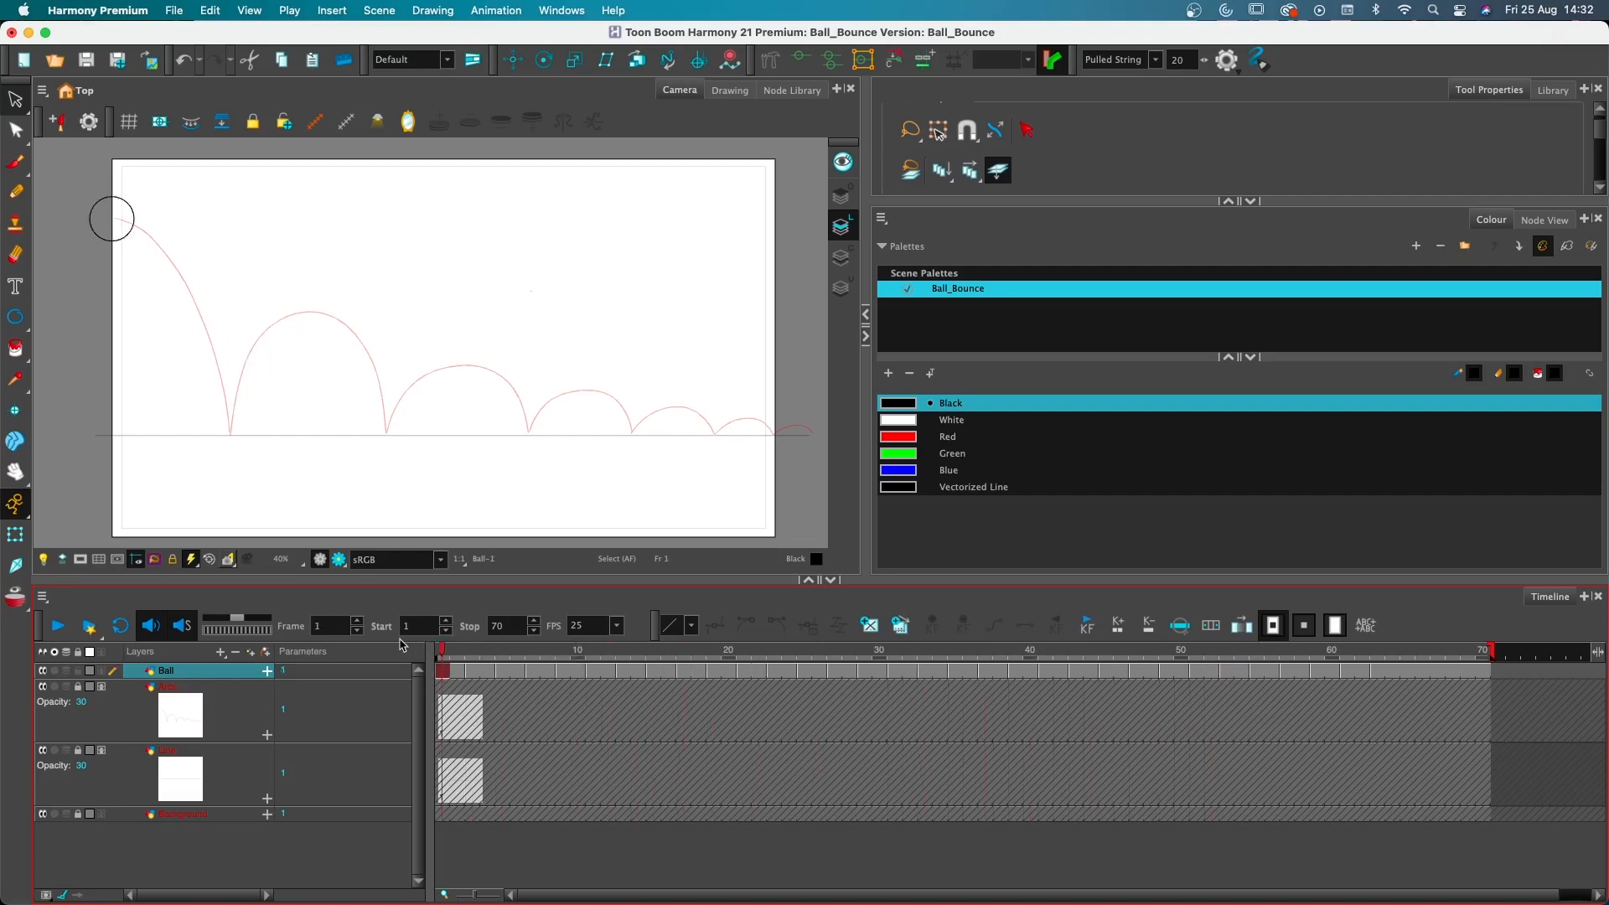
{"action": "left_click", "coordinate": [42, 689]}
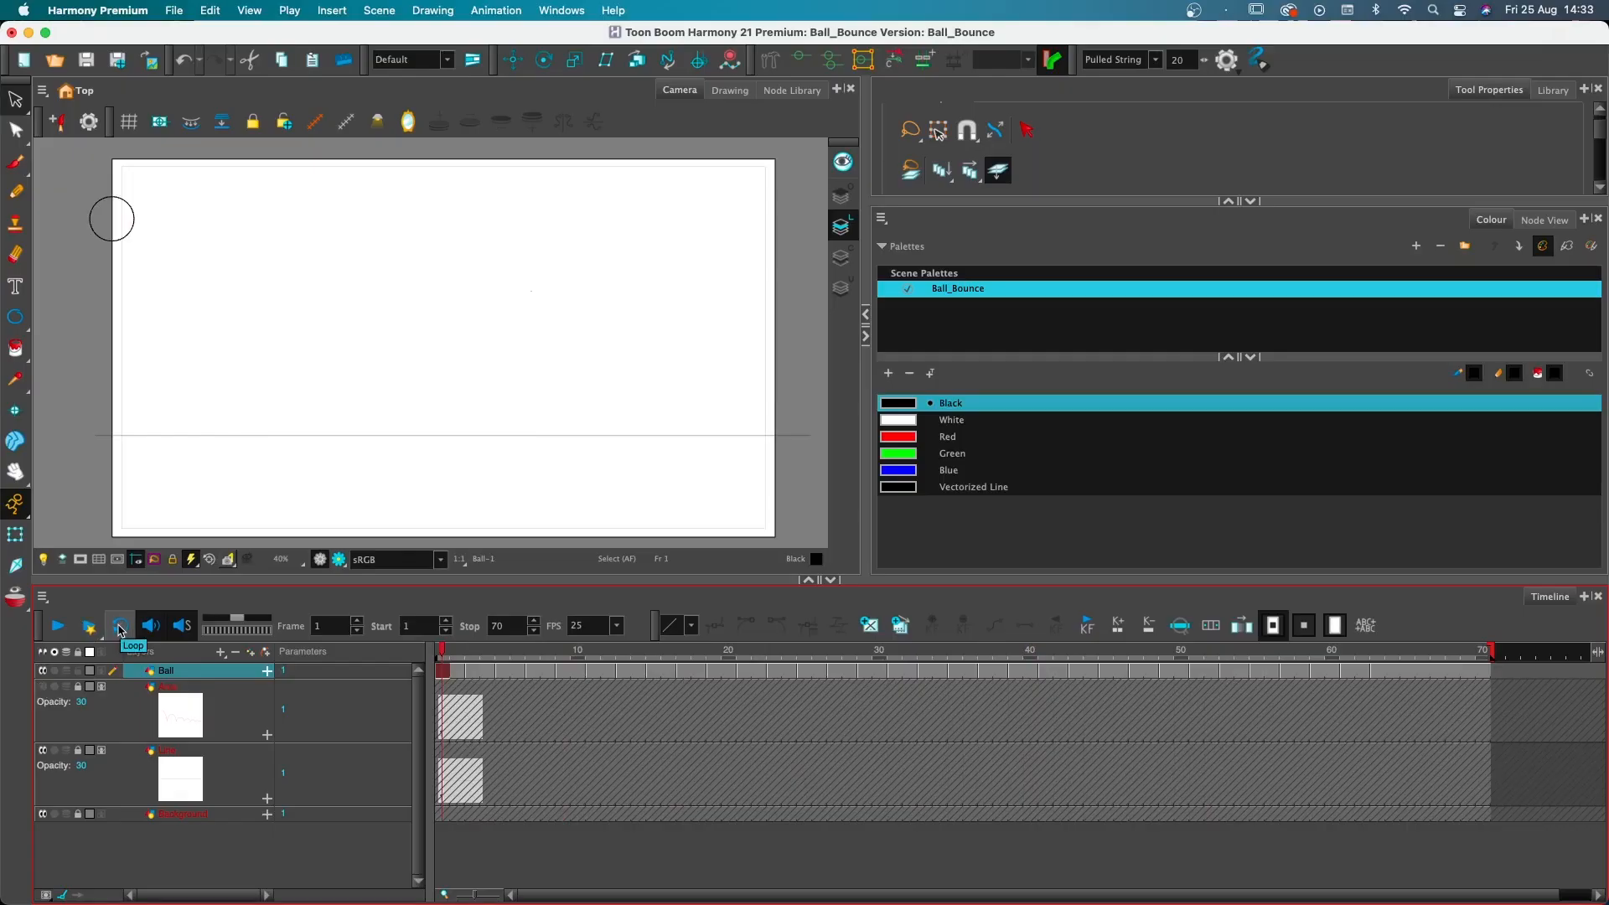
{"action": "left_click", "coordinate": [120, 629]}
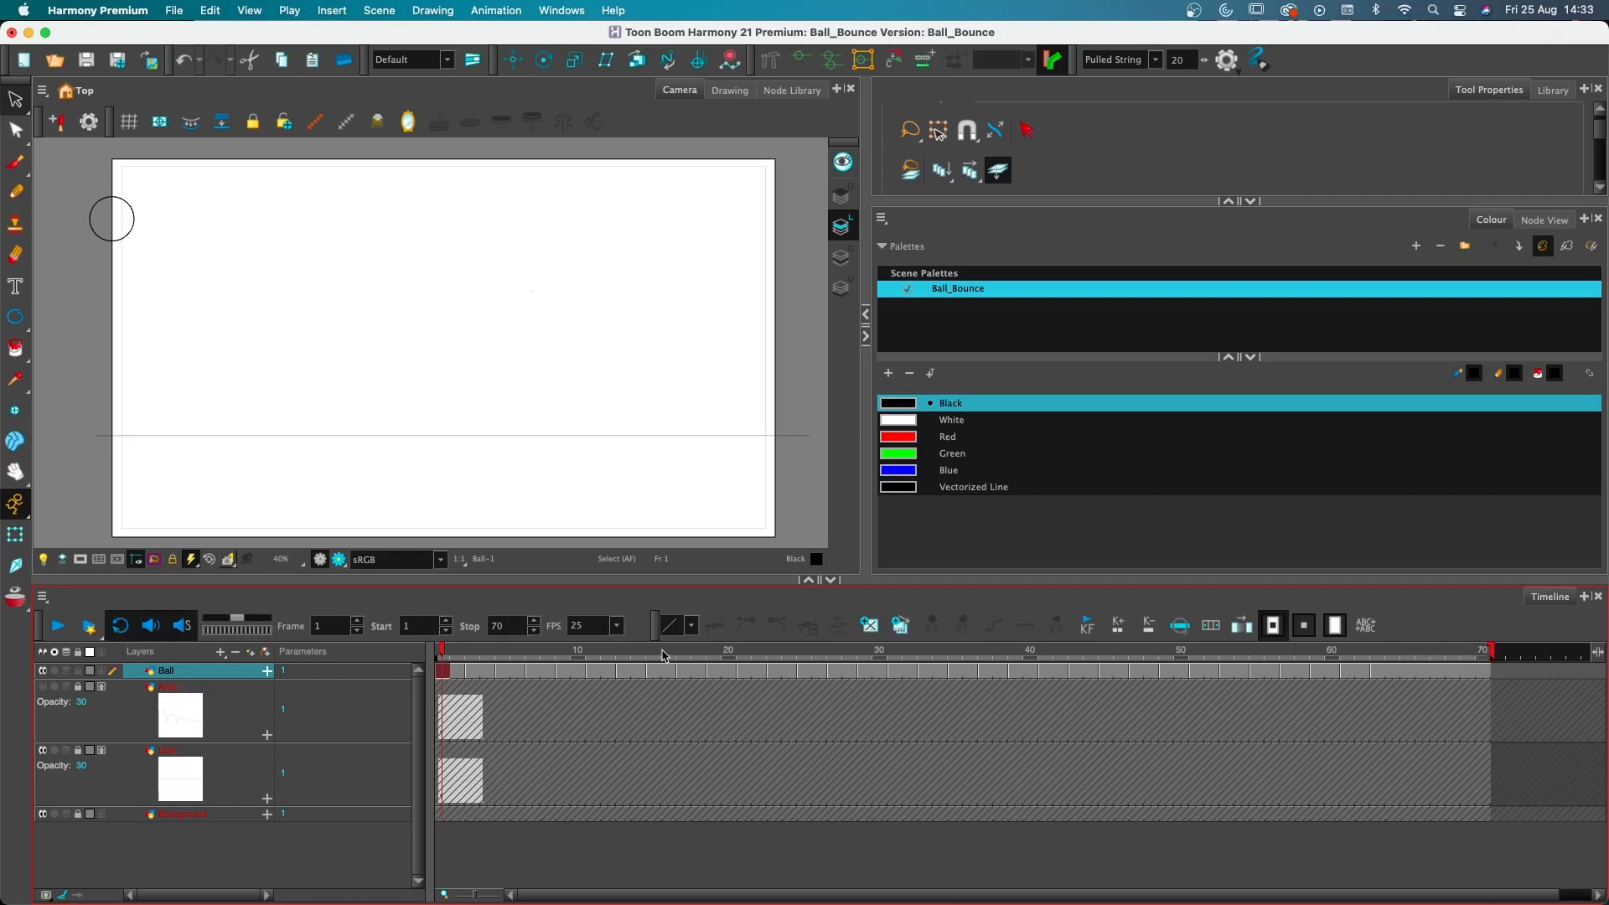
{"action": "left_click", "coordinate": [55, 629]}
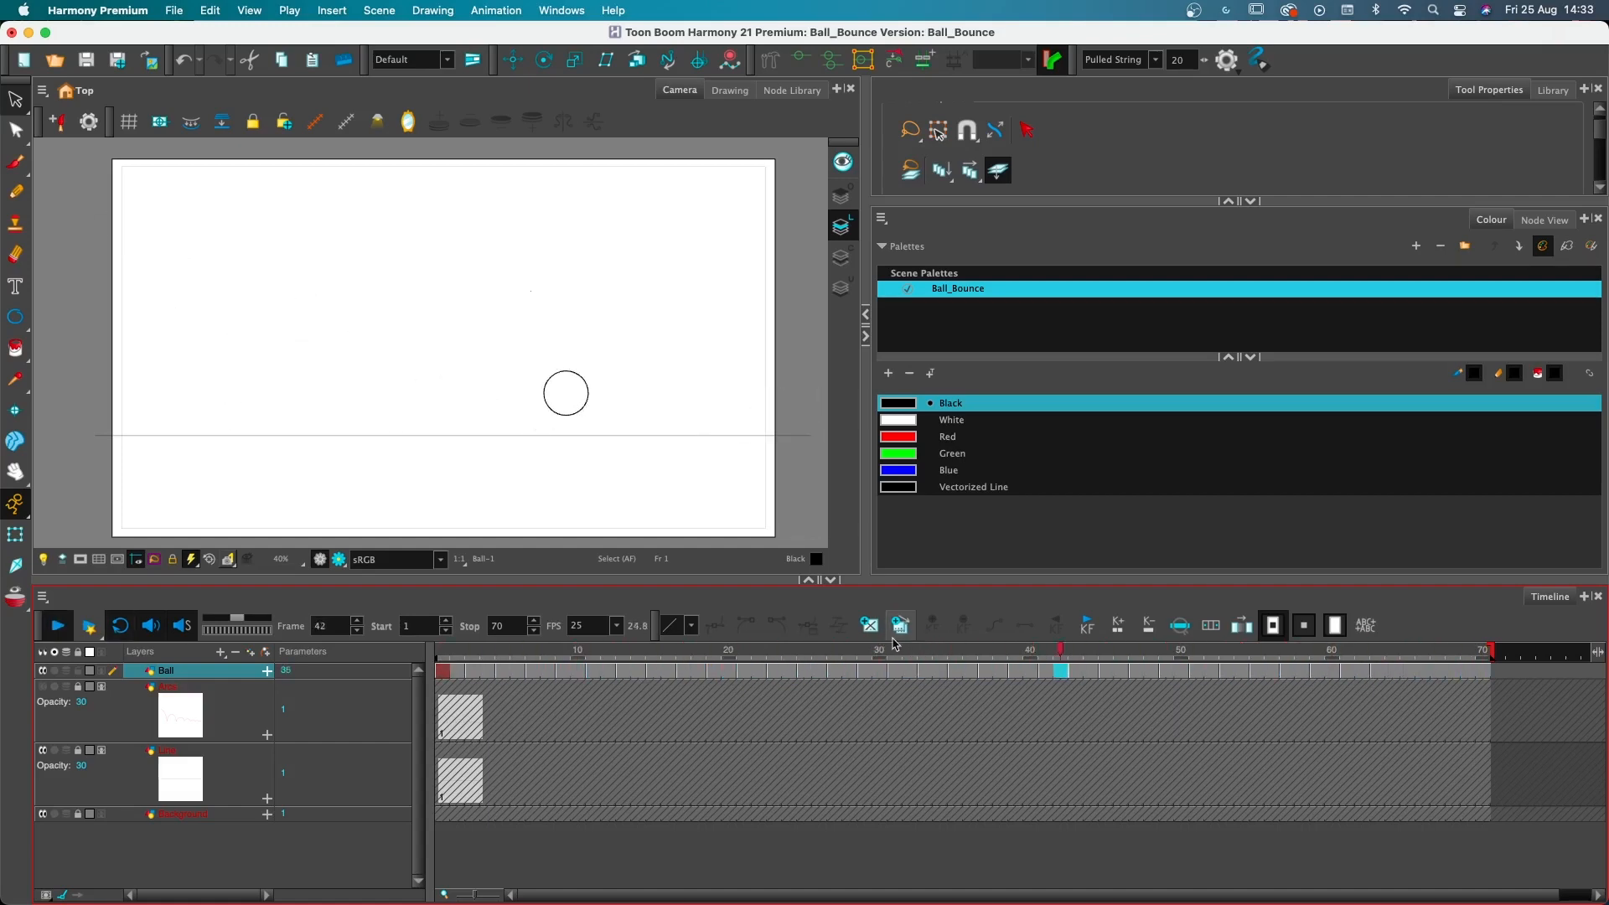
{"action": "left_click", "coordinate": [682, 455]}
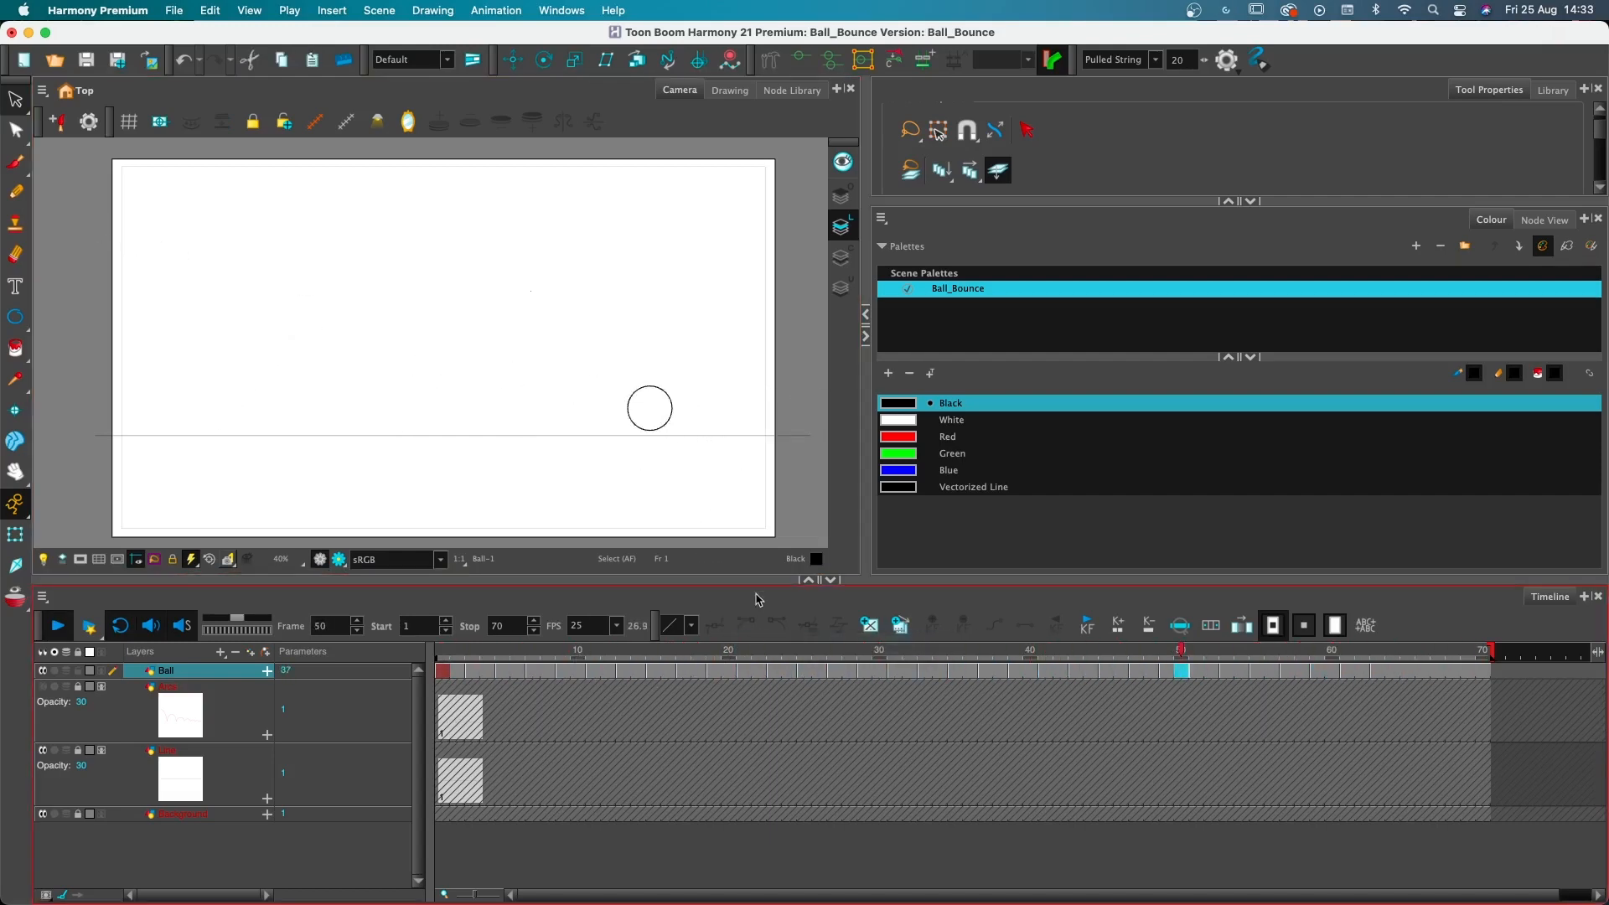
{"action": "left_click", "coordinate": [58, 625]}
Turn on onion skin and move the ball on frame 57 back, closer to its previous position
{"action": "left_click_drag", "start_coordinate": [882, 654], "coordinate": [1287, 668]}
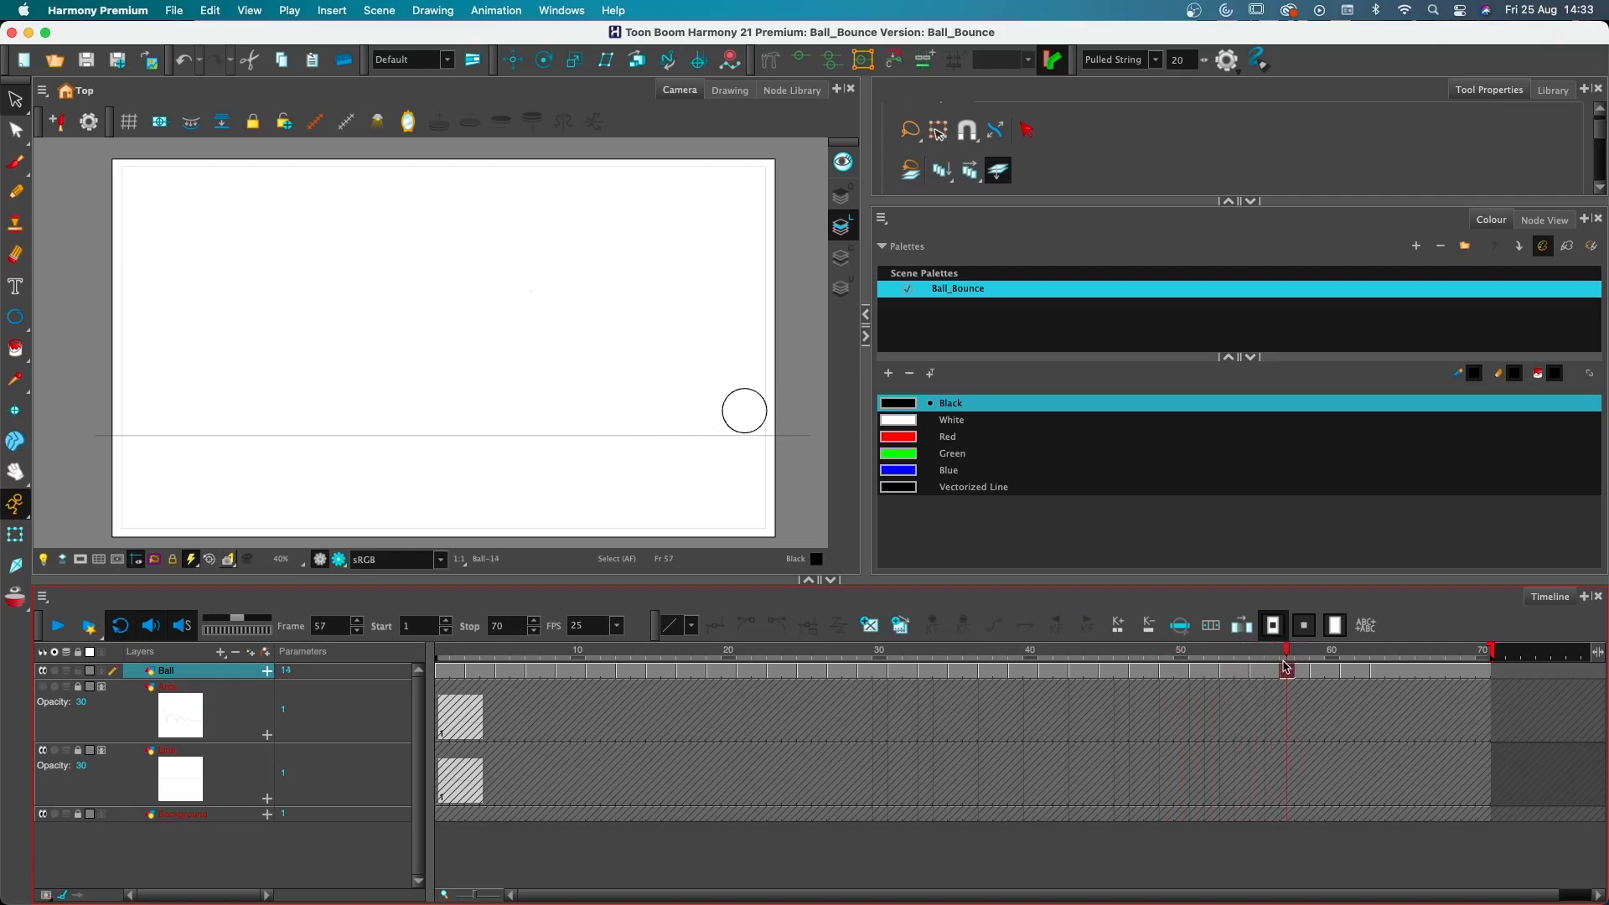
{"action": "left_click", "coordinate": [10, 598]}
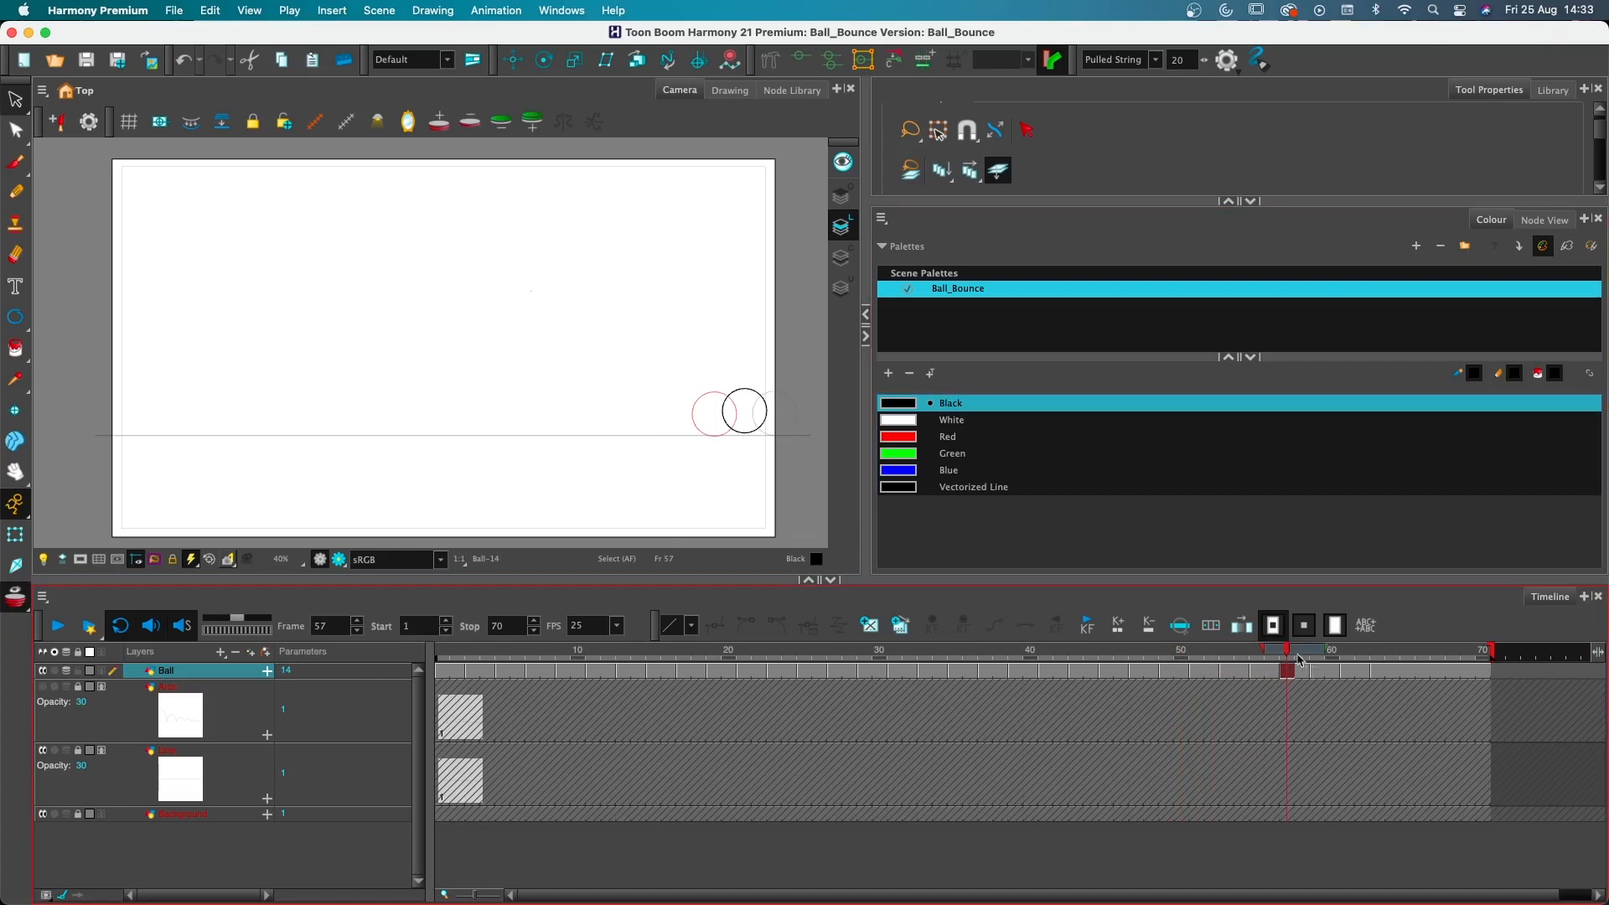
{"action": "mouse_move", "coordinate": [1286, 654]}
{"action": "left_mouse_down"}
{"action": "mouse_move", "coordinate": [1241, 654]}
{"action": "mouse_move", "coordinate": [1289, 656]}
{"action": "left_mouse_up"}
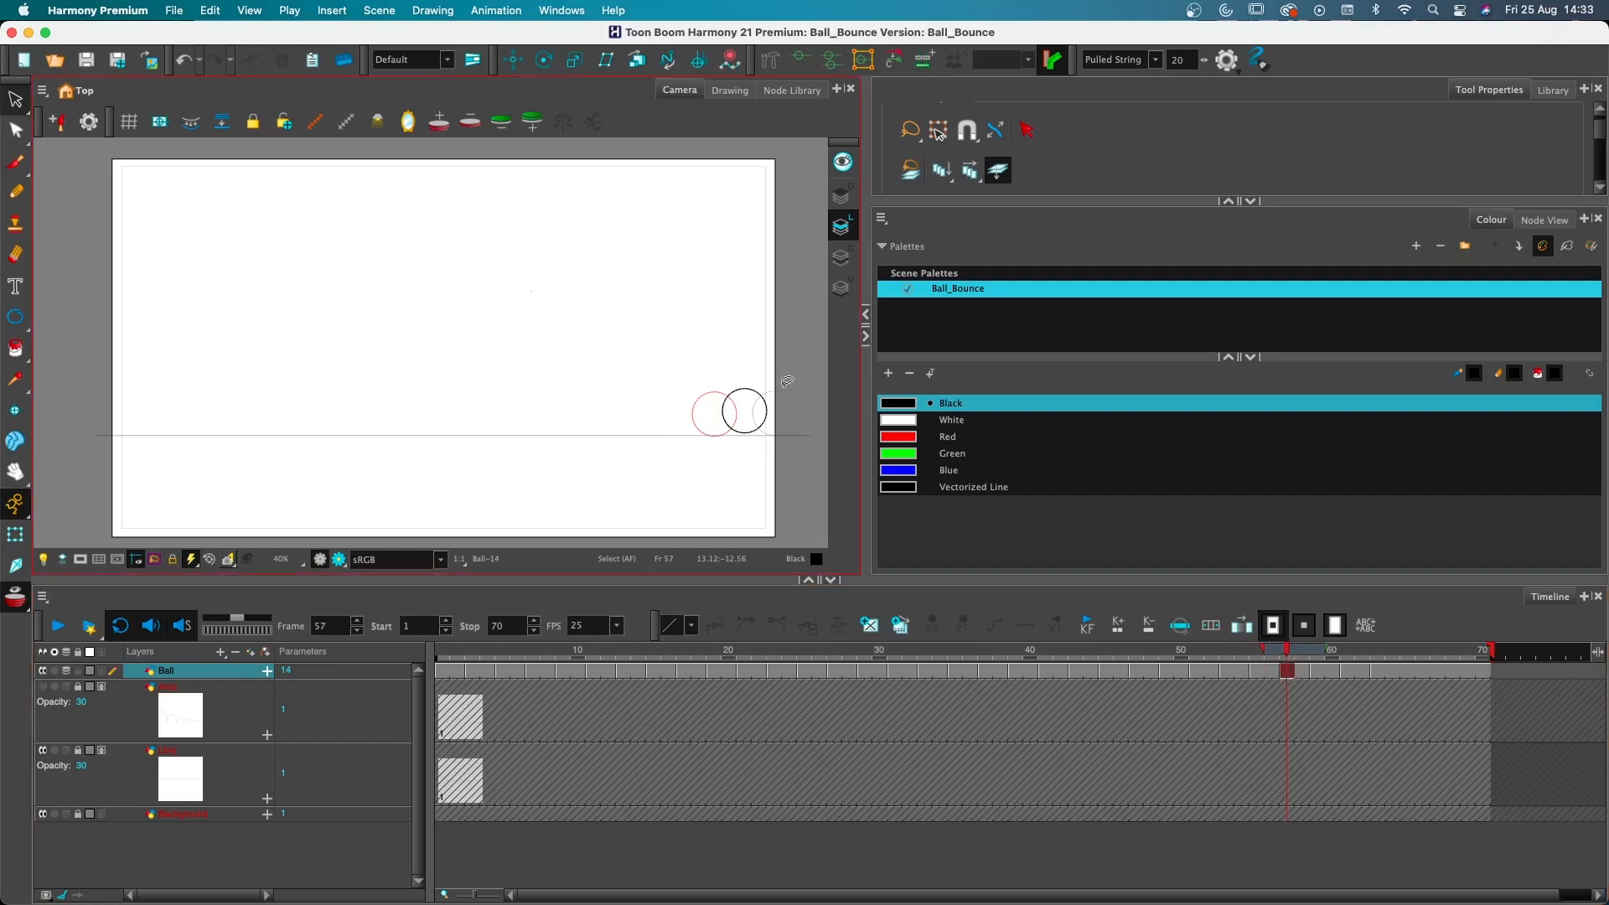
{"action": "mouse_move", "coordinate": [691, 402]}
{"action": "left_mouse_down"}
{"action": "mouse_move", "coordinate": [760, 388]}
{"action": "mouse_move", "coordinate": [748, 402]}
{"action": "left_mouse_up"}
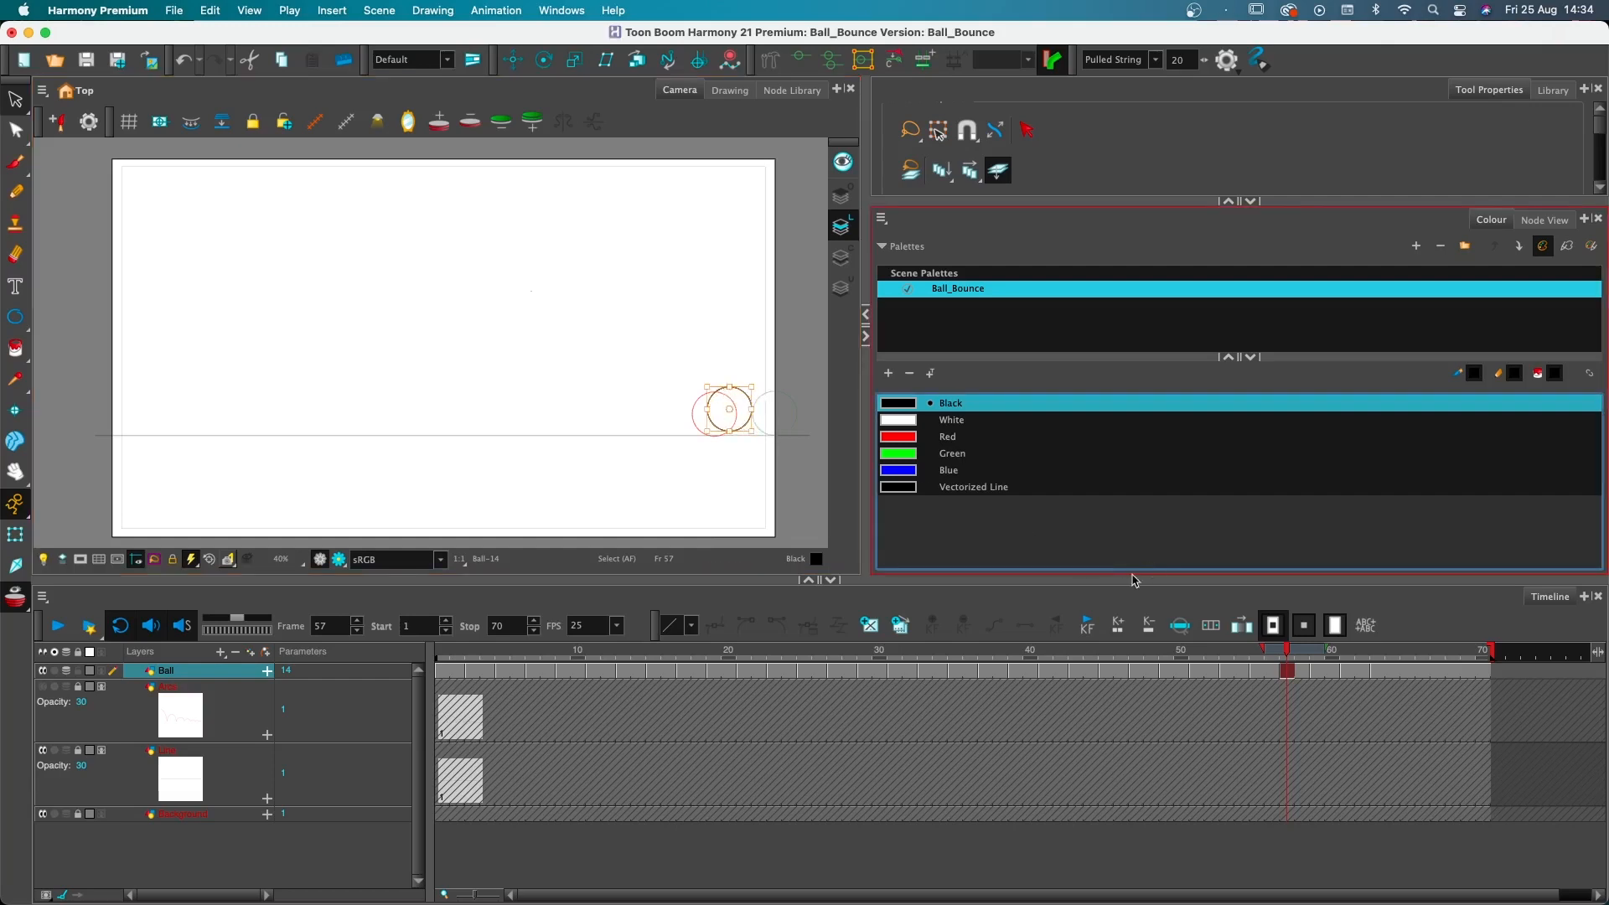
Shift the ball drawings from frame 59 onward two frames later on the Ball layer
{"action": "left_click_drag", "start_coordinate": [1312, 675], "coordinate": [1333, 675]}
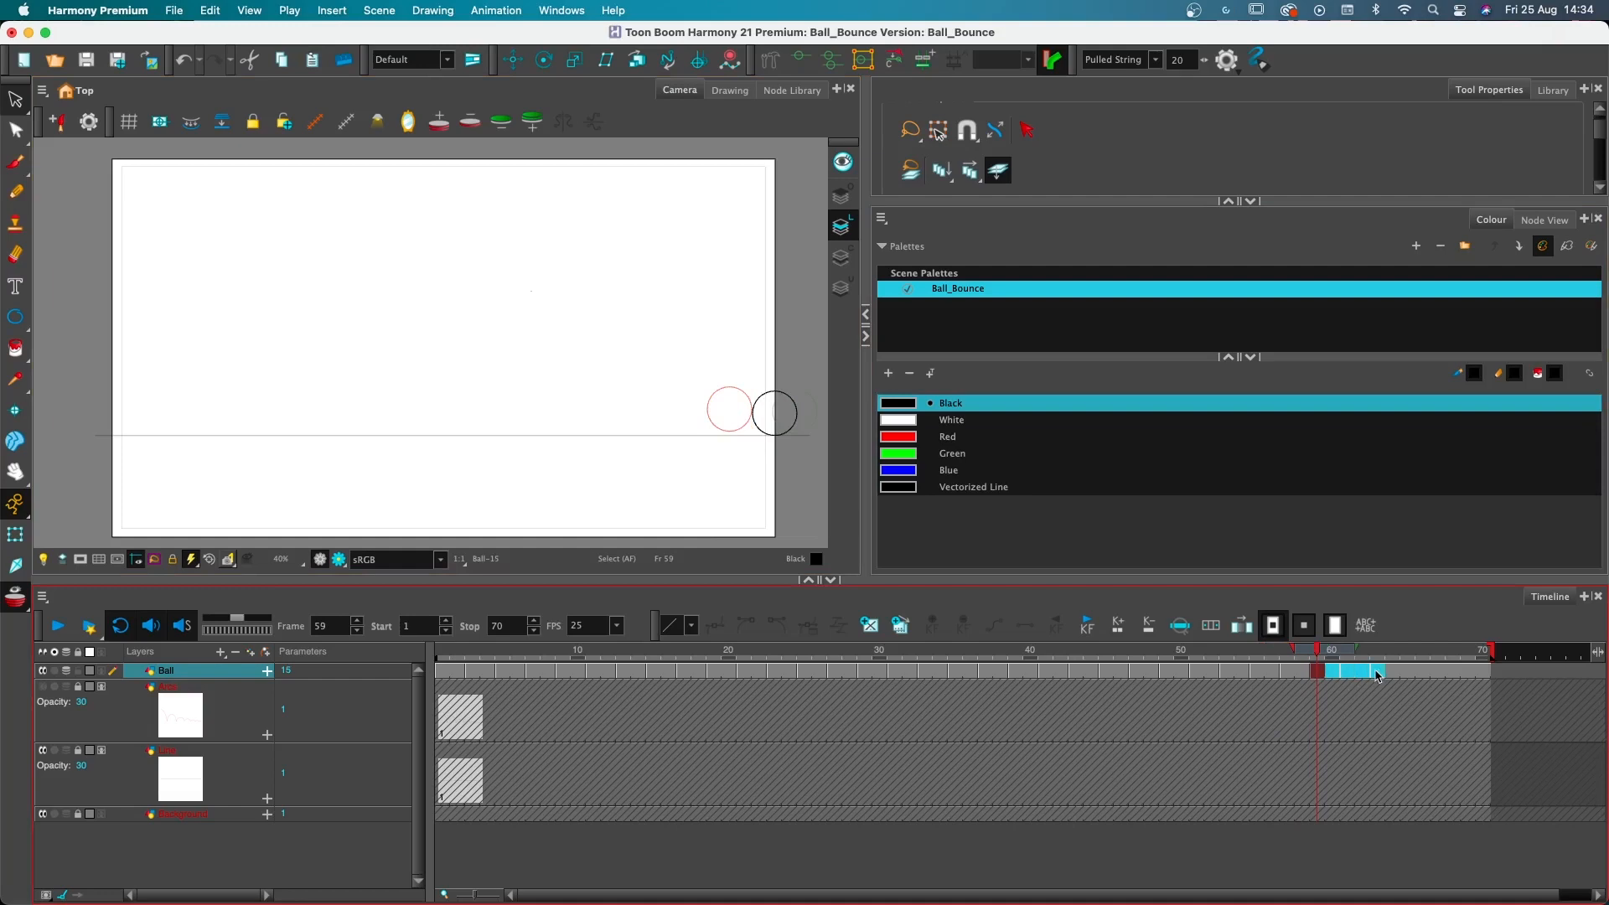
{"action": "left_click_drag", "start_coordinate": [1432, 676], "coordinate": [1480, 676]}
{"action": "left_click_drag", "start_coordinate": [1355, 672], "coordinate": [1377, 672]}
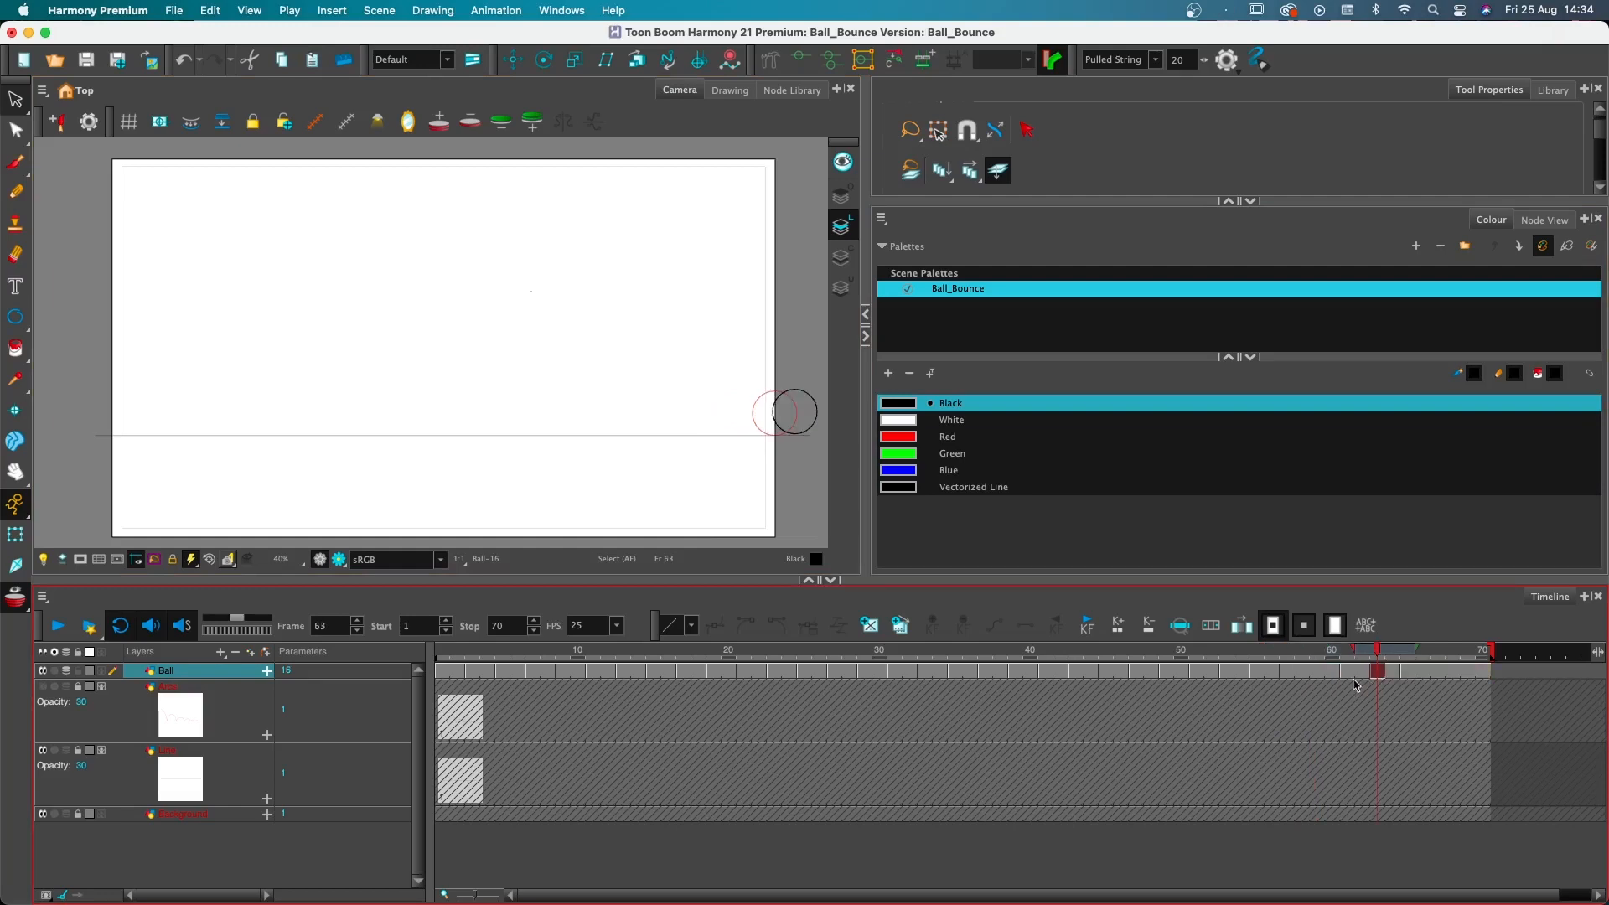
Create an empty drawing on frame 59, paste the ball into it midway between the neighbouring positions, and turn off onion skin
{"action": "left_click", "coordinate": [1318, 674]}
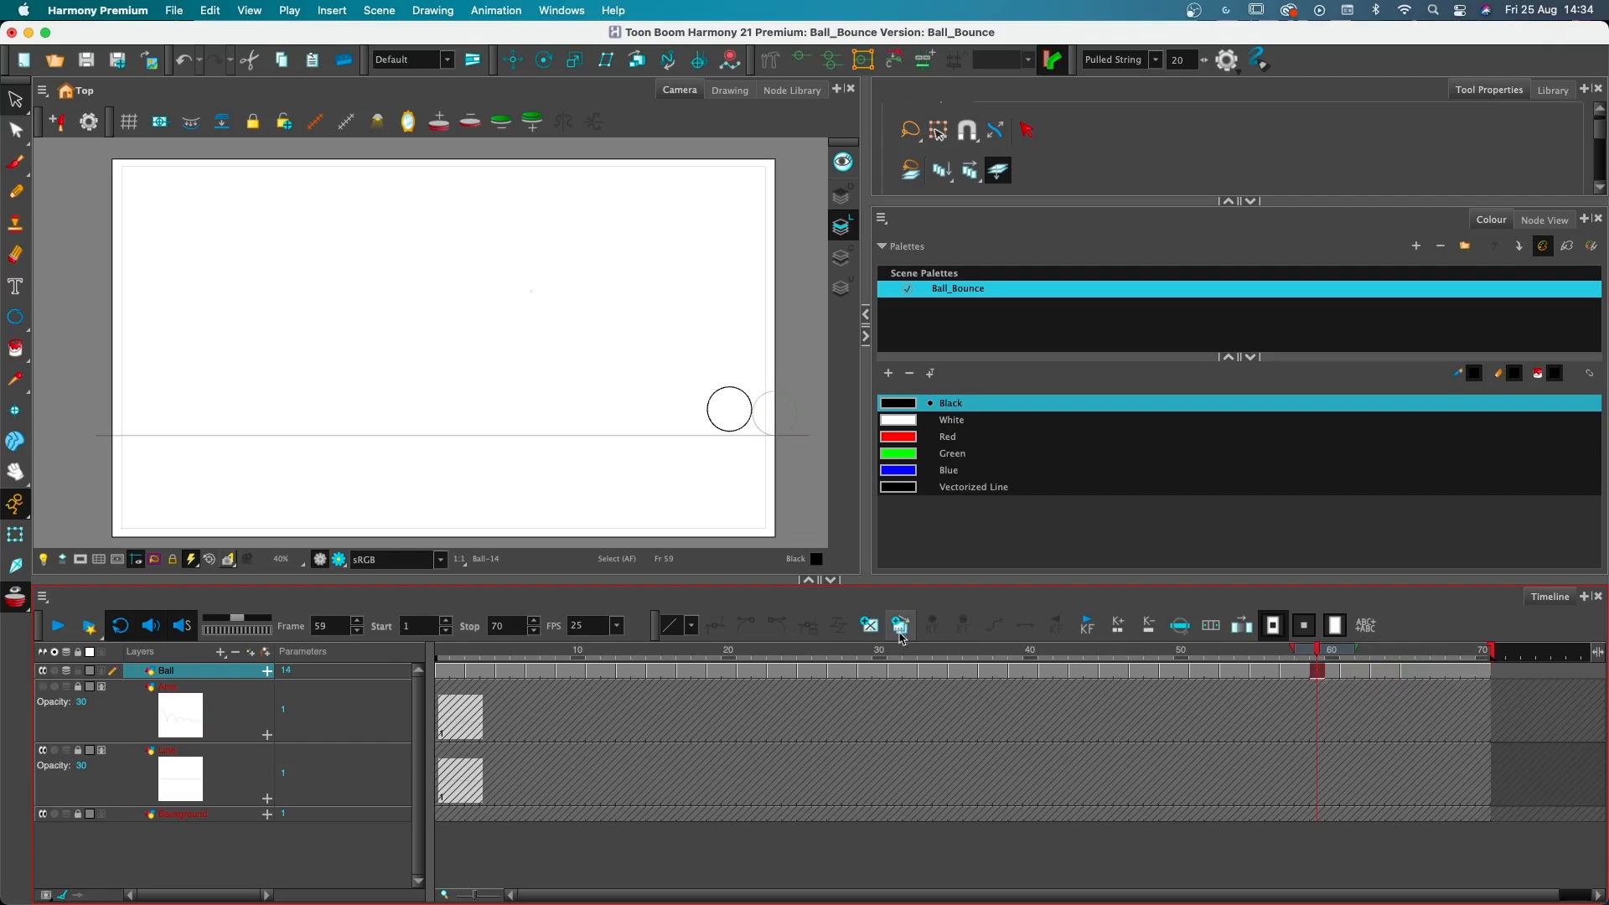
{"action": "left_click", "coordinate": [869, 626]}
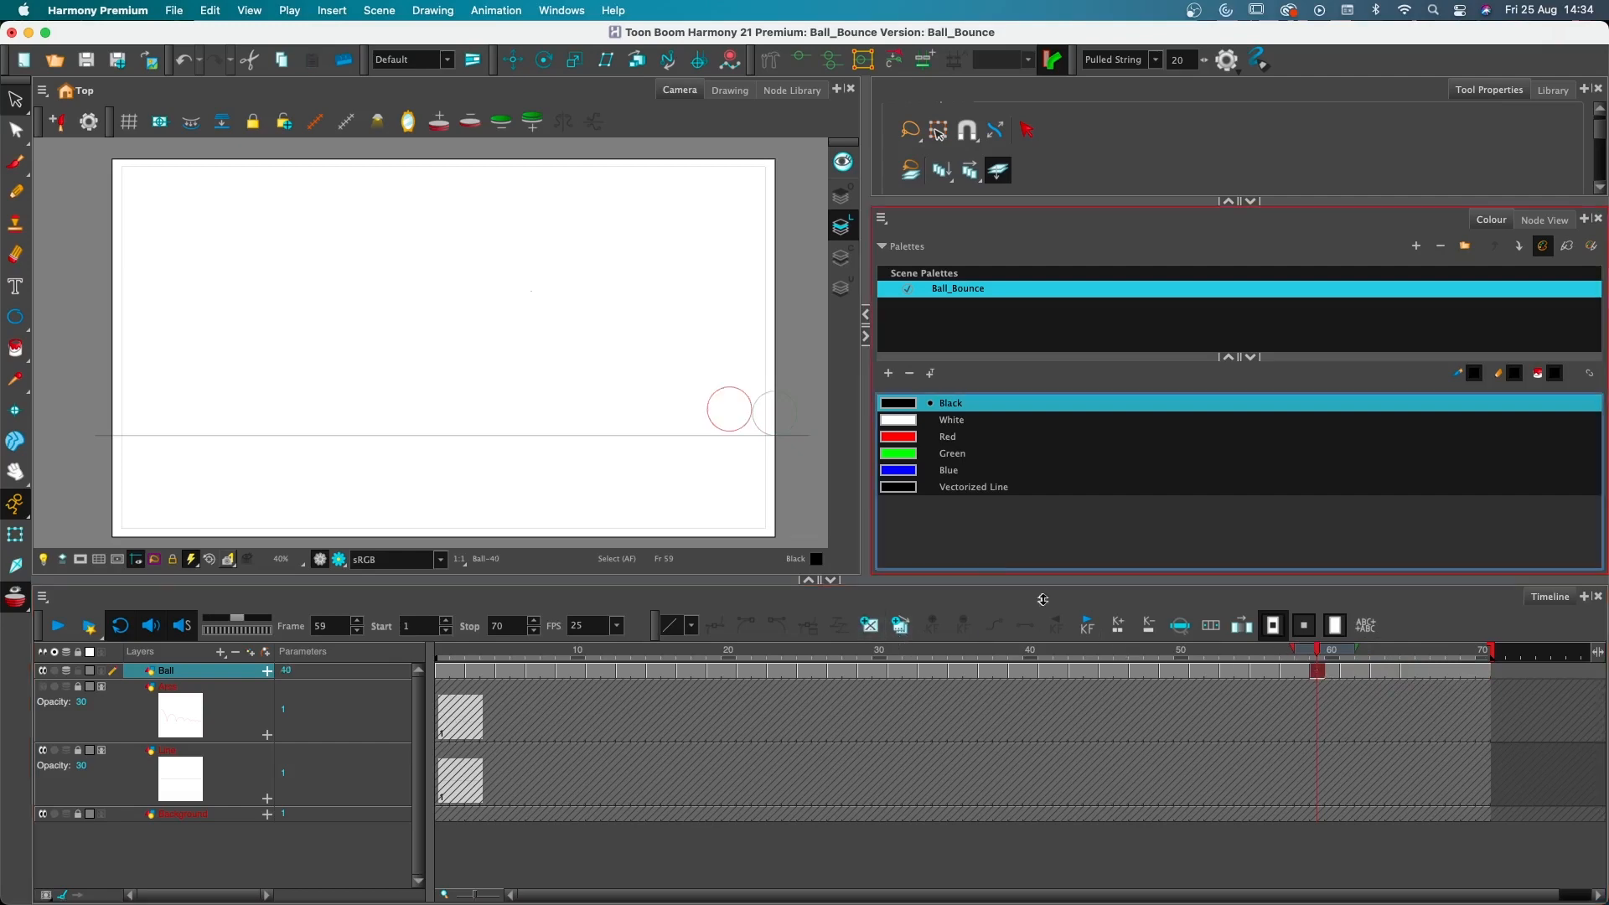
{"action": "key", "text": "super+v"}
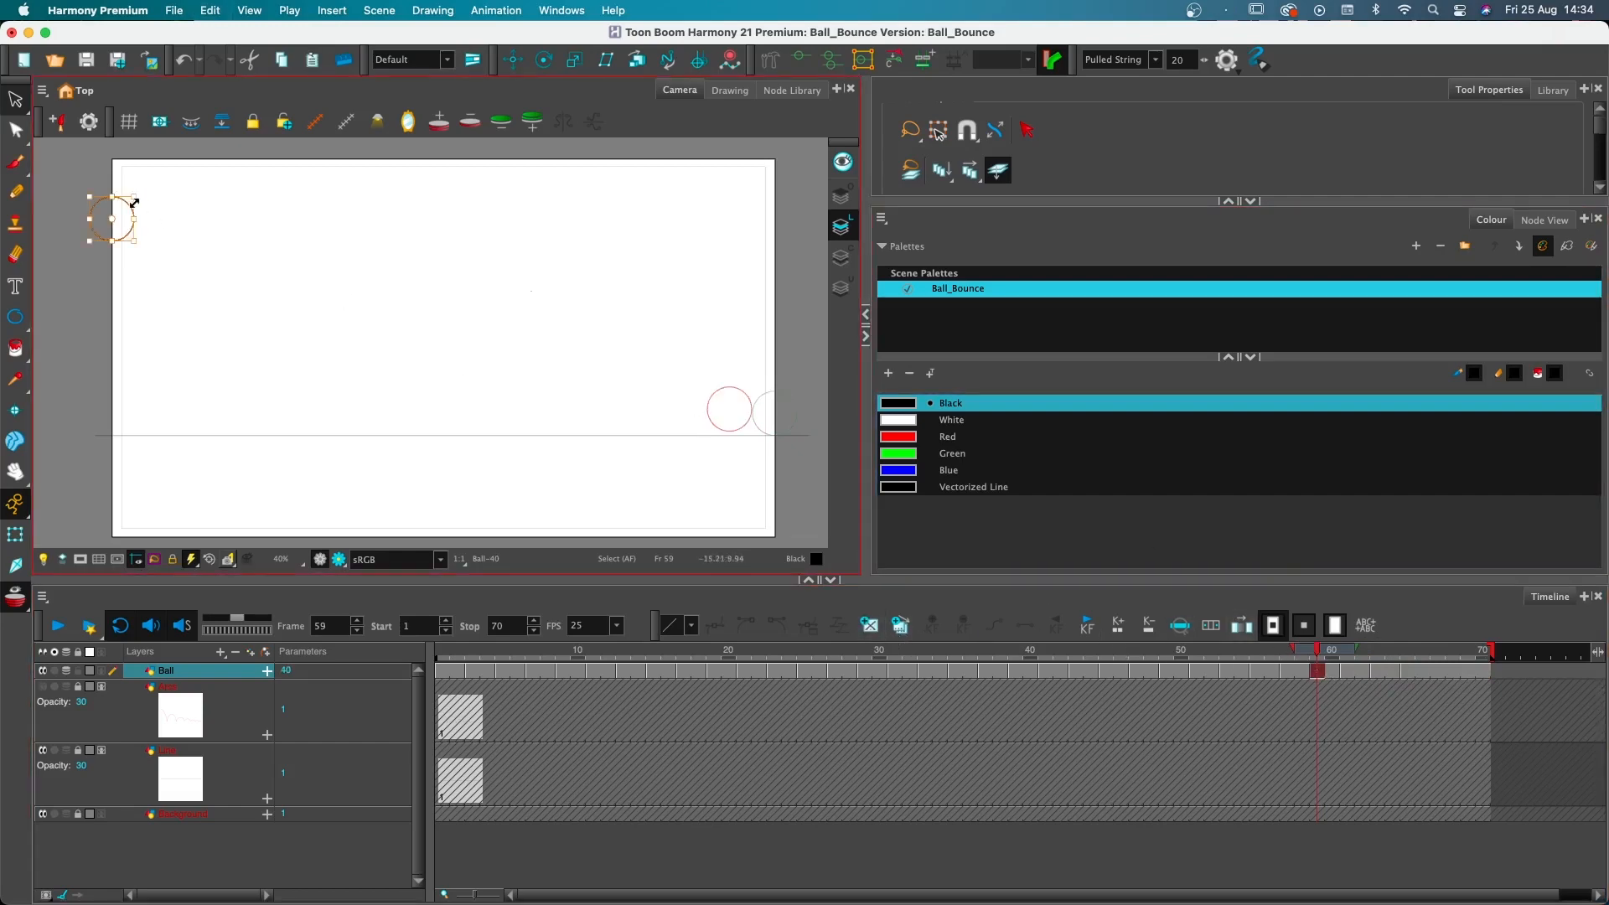
{"action": "left_click_drag", "start_coordinate": [129, 203], "coordinate": [776, 400]}
{"action": "left_click_drag", "start_coordinate": [773, 400], "coordinate": [773, 401]}
{"action": "left_click", "coordinate": [10, 599]}
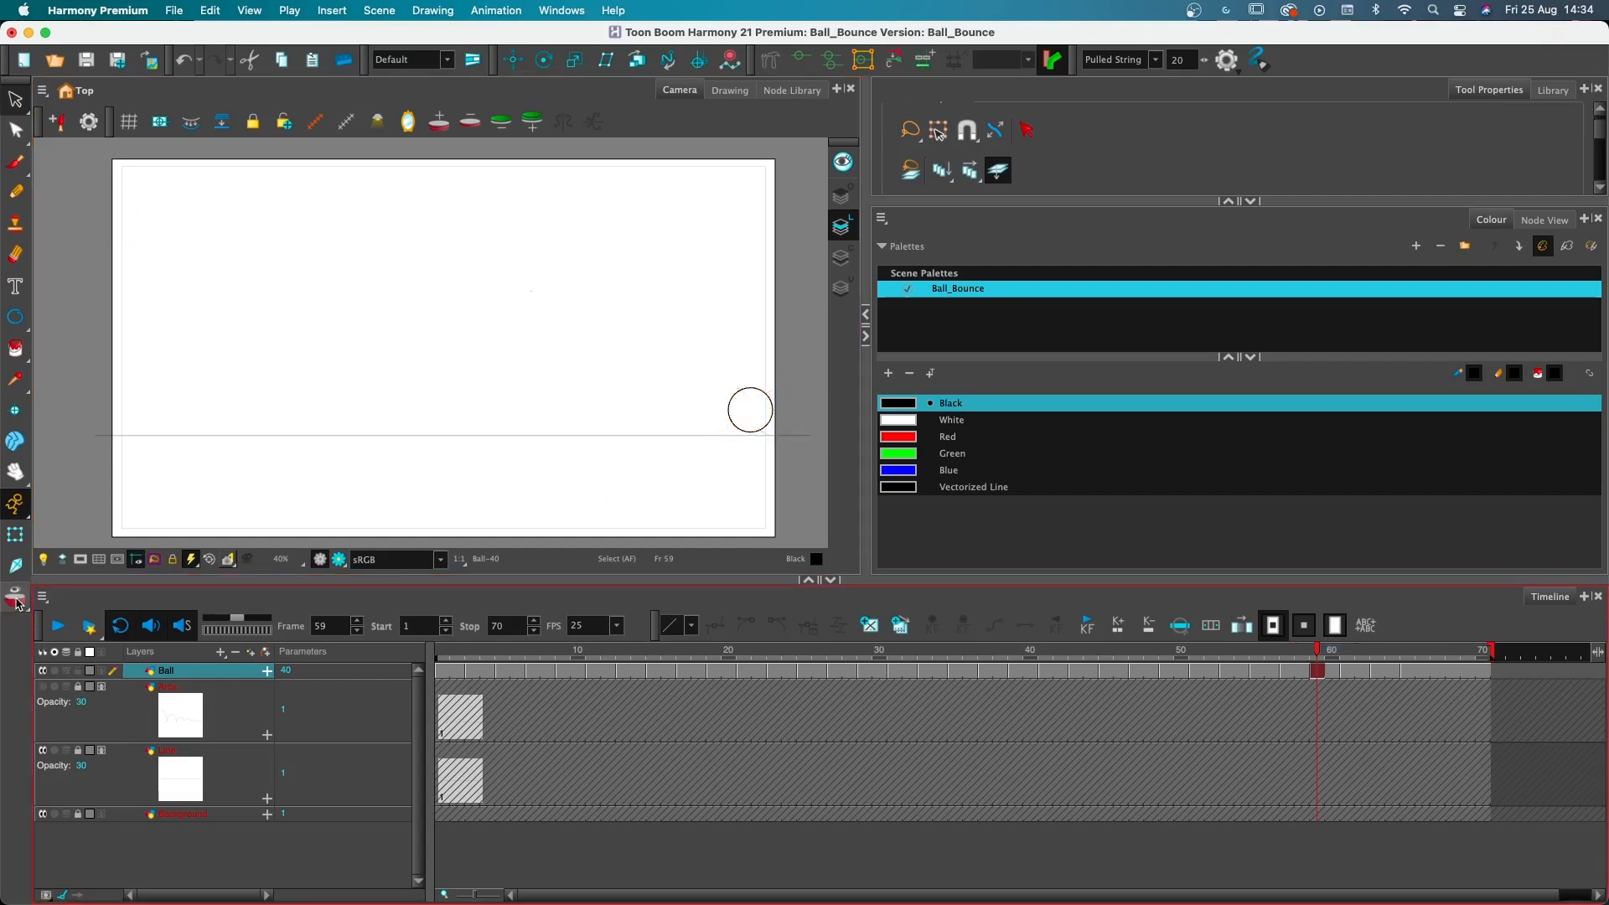
Play the looped animation from frame 1 to review the added in-between near the end
{"action": "left_click", "coordinate": [442, 671]}
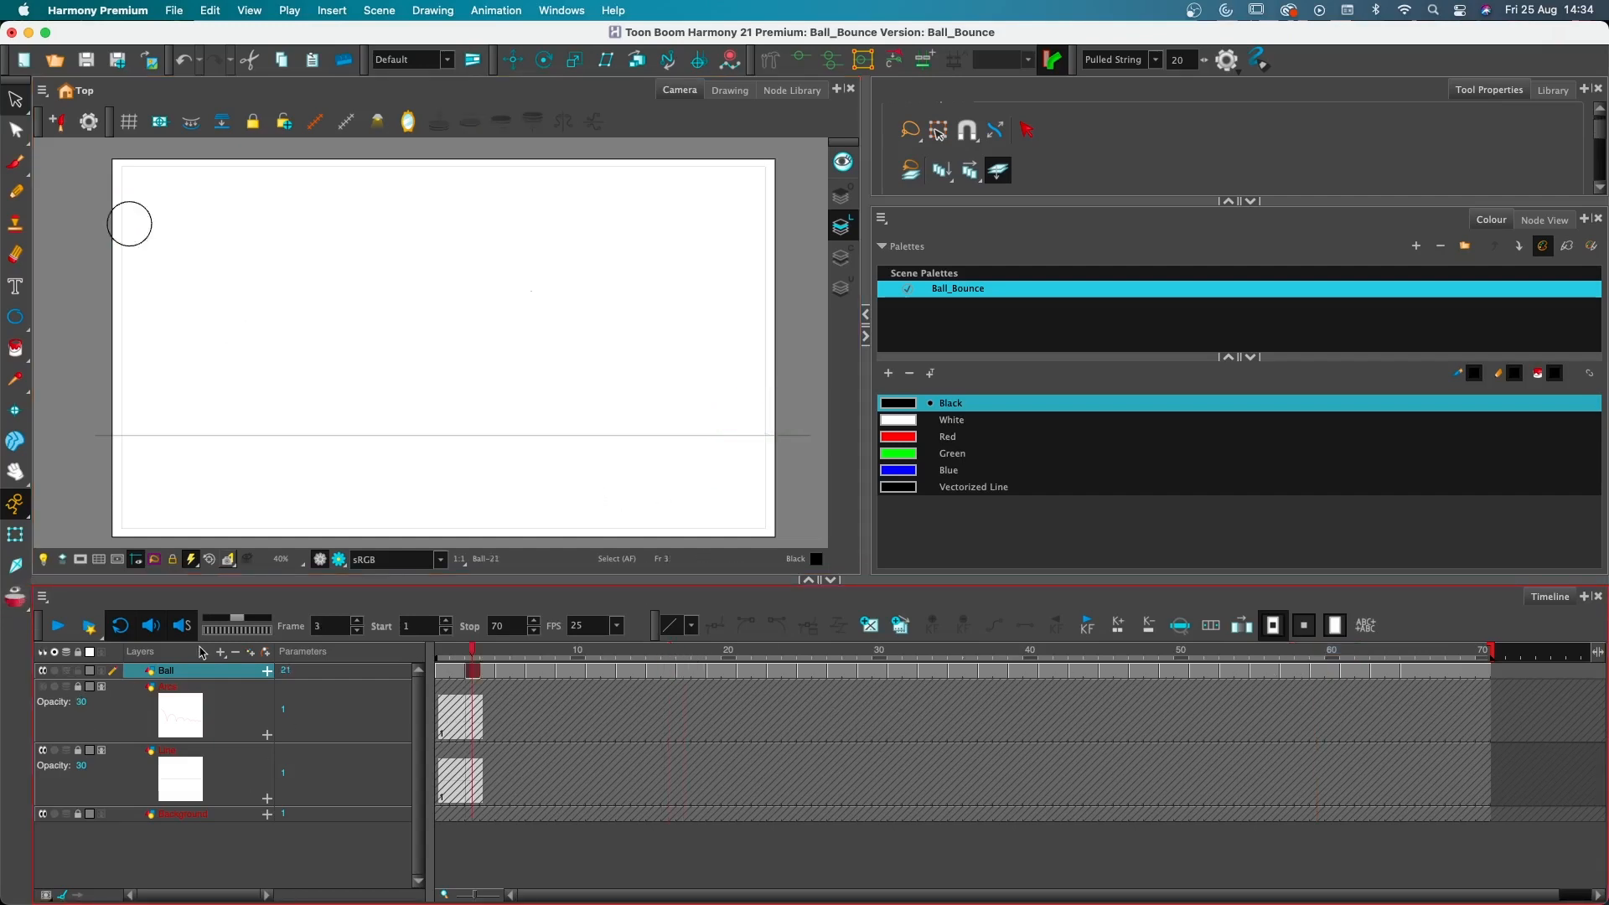
{"action": "left_click", "coordinate": [55, 632]}
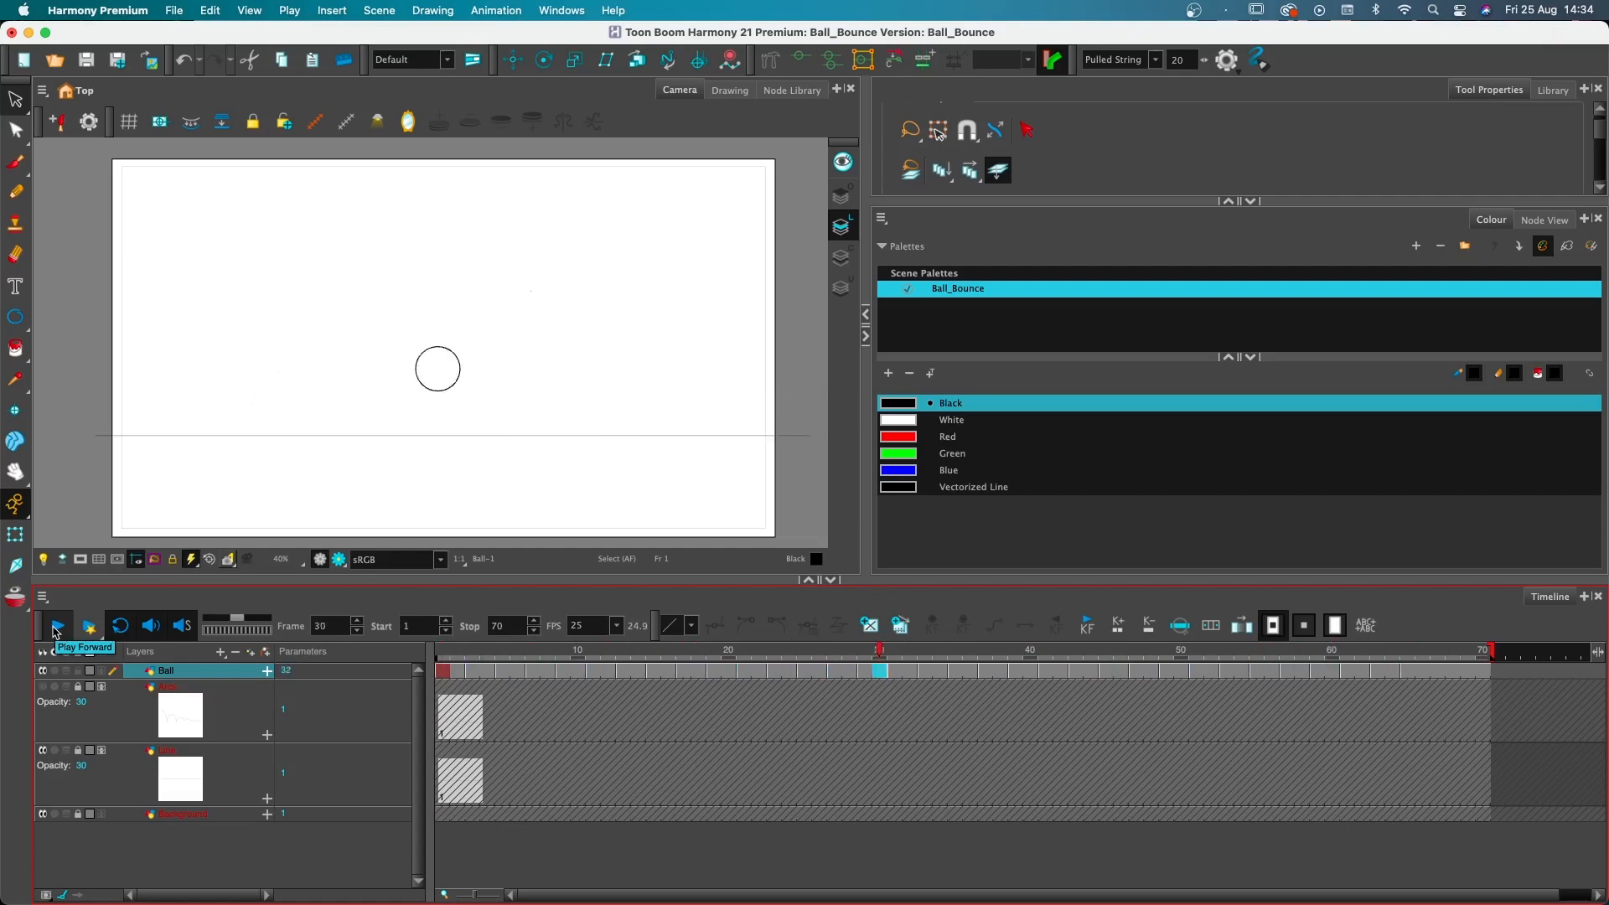
{"action": "left_click", "coordinate": [55, 628]}
With onion skin on, move the ball on frame 39 slightly up and forward to space it more evenly between its neighbours
{"action": "left_click_drag", "start_coordinate": [713, 657], "coordinate": [1046, 662]}
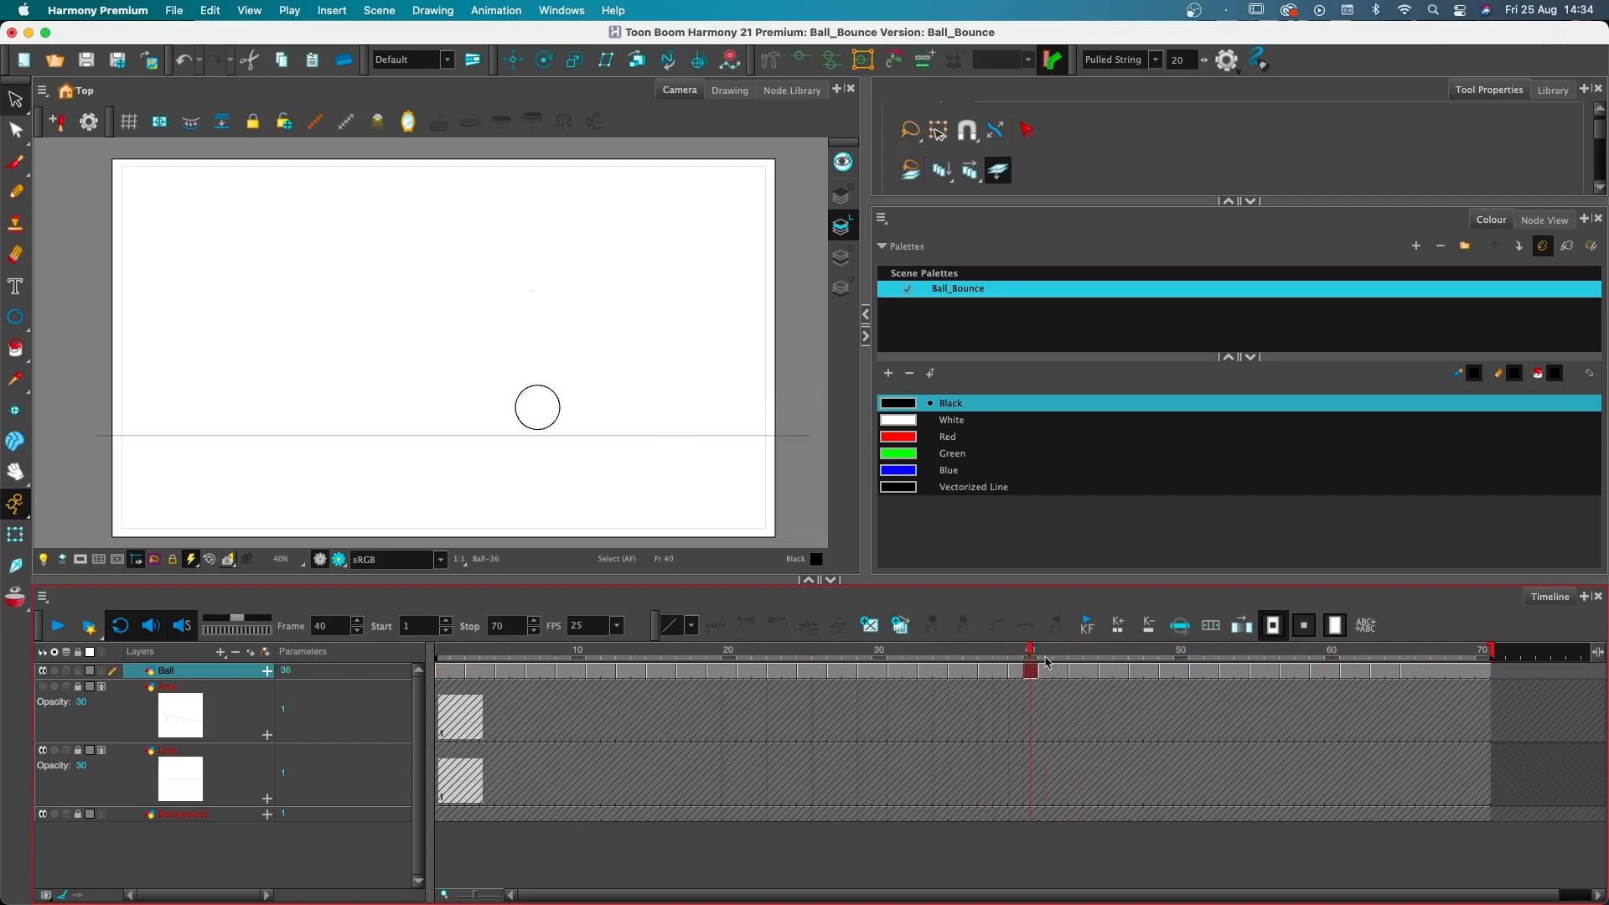
{"action": "left_click", "coordinate": [15, 595]}
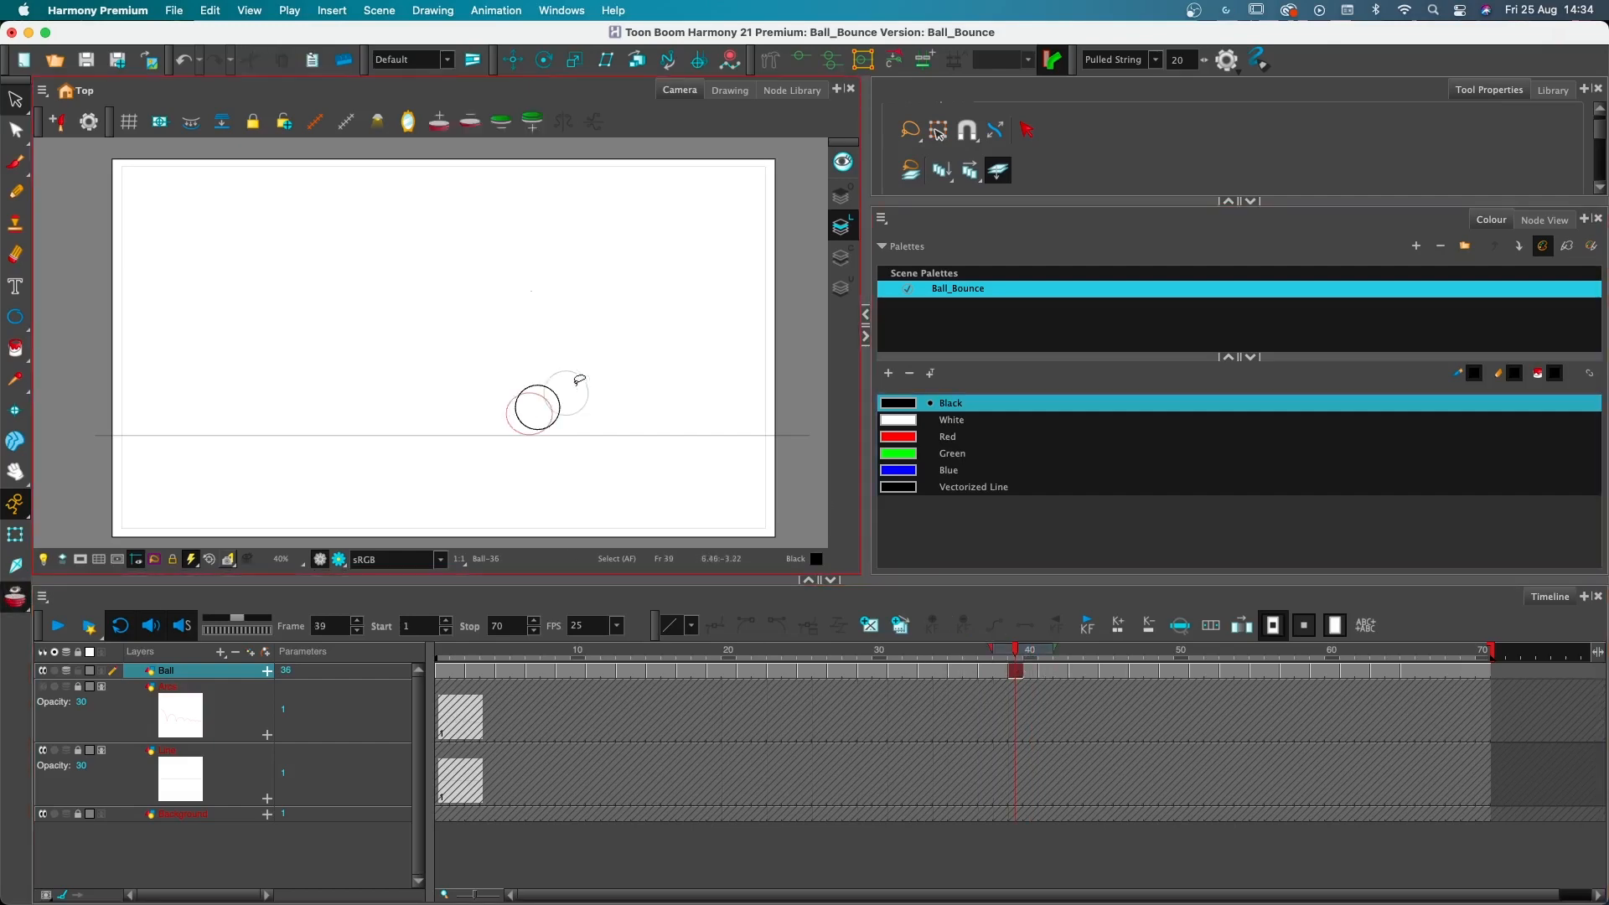
{"action": "mouse_move", "coordinate": [497, 451]}
{"action": "left_mouse_down"}
{"action": "mouse_move", "coordinate": [603, 445]}
{"action": "mouse_move", "coordinate": [533, 337]}
{"action": "left_mouse_up"}
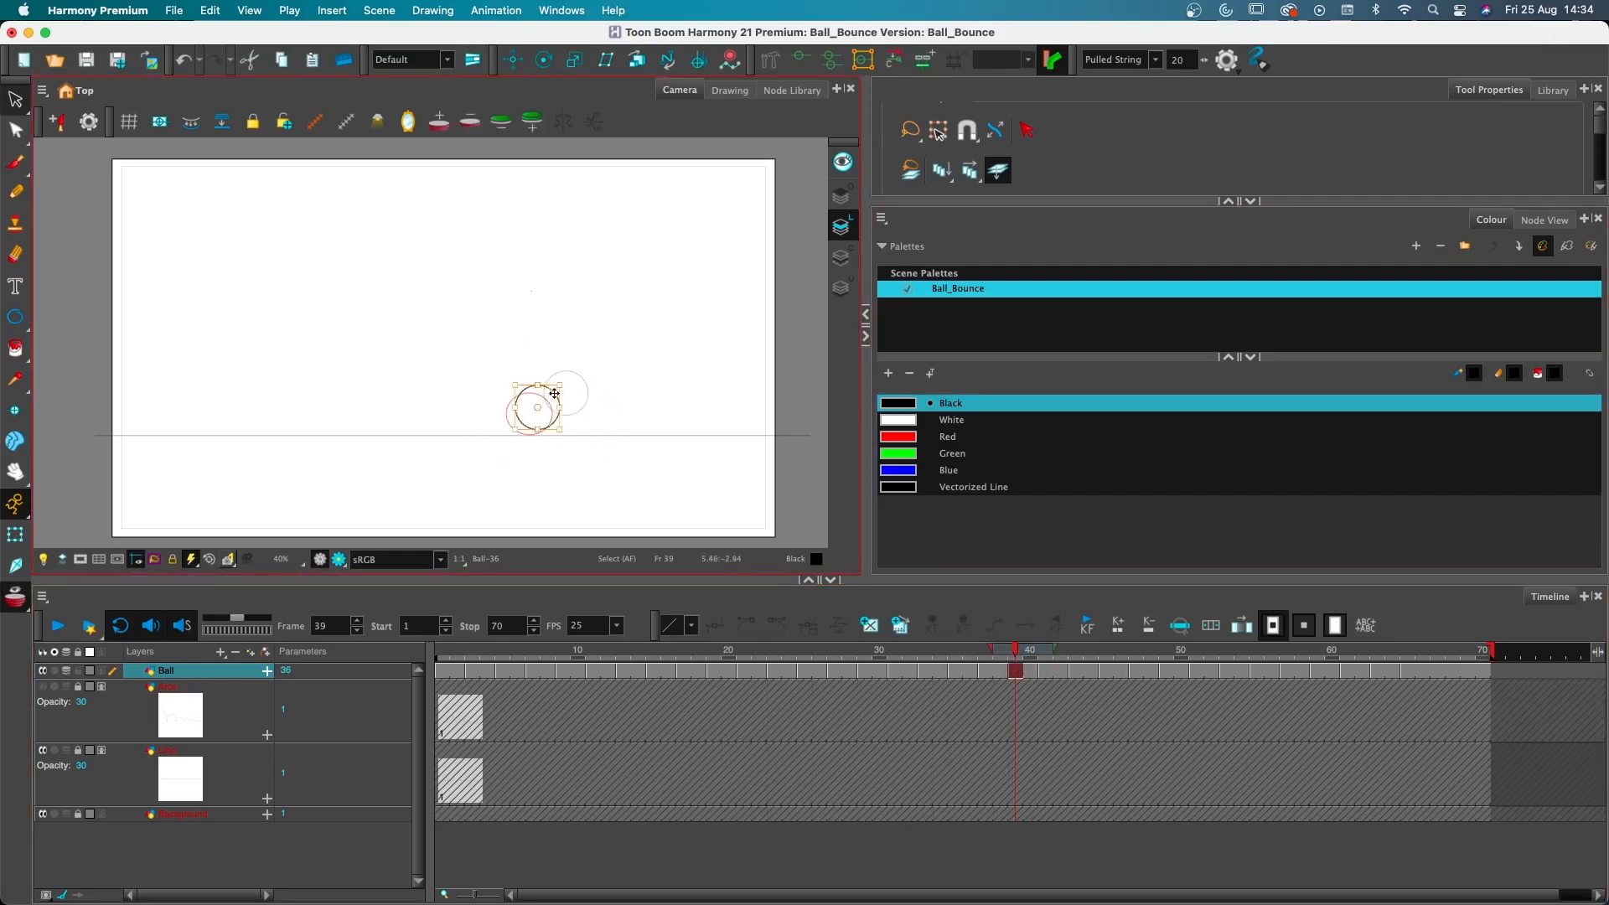
{"action": "left_click_drag", "start_coordinate": [554, 393], "coordinate": [560, 387]}
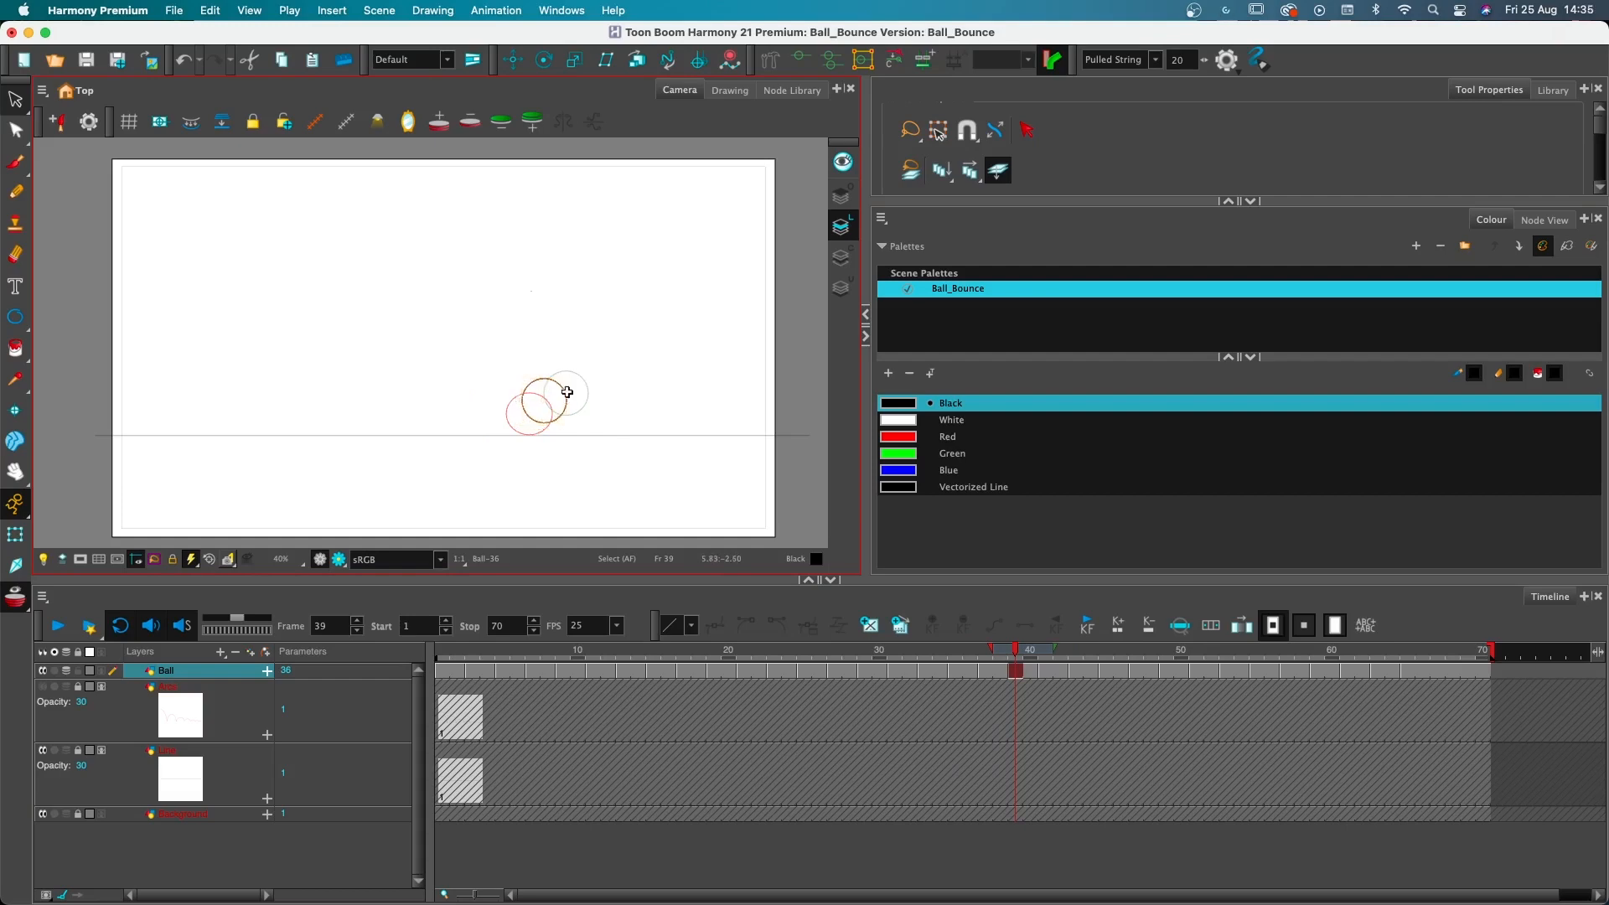
Undo the last ball move on frame 39, move it up and forward between its neighbours again, and turn off onion skin
{"action": "key", "text": "super+z"}
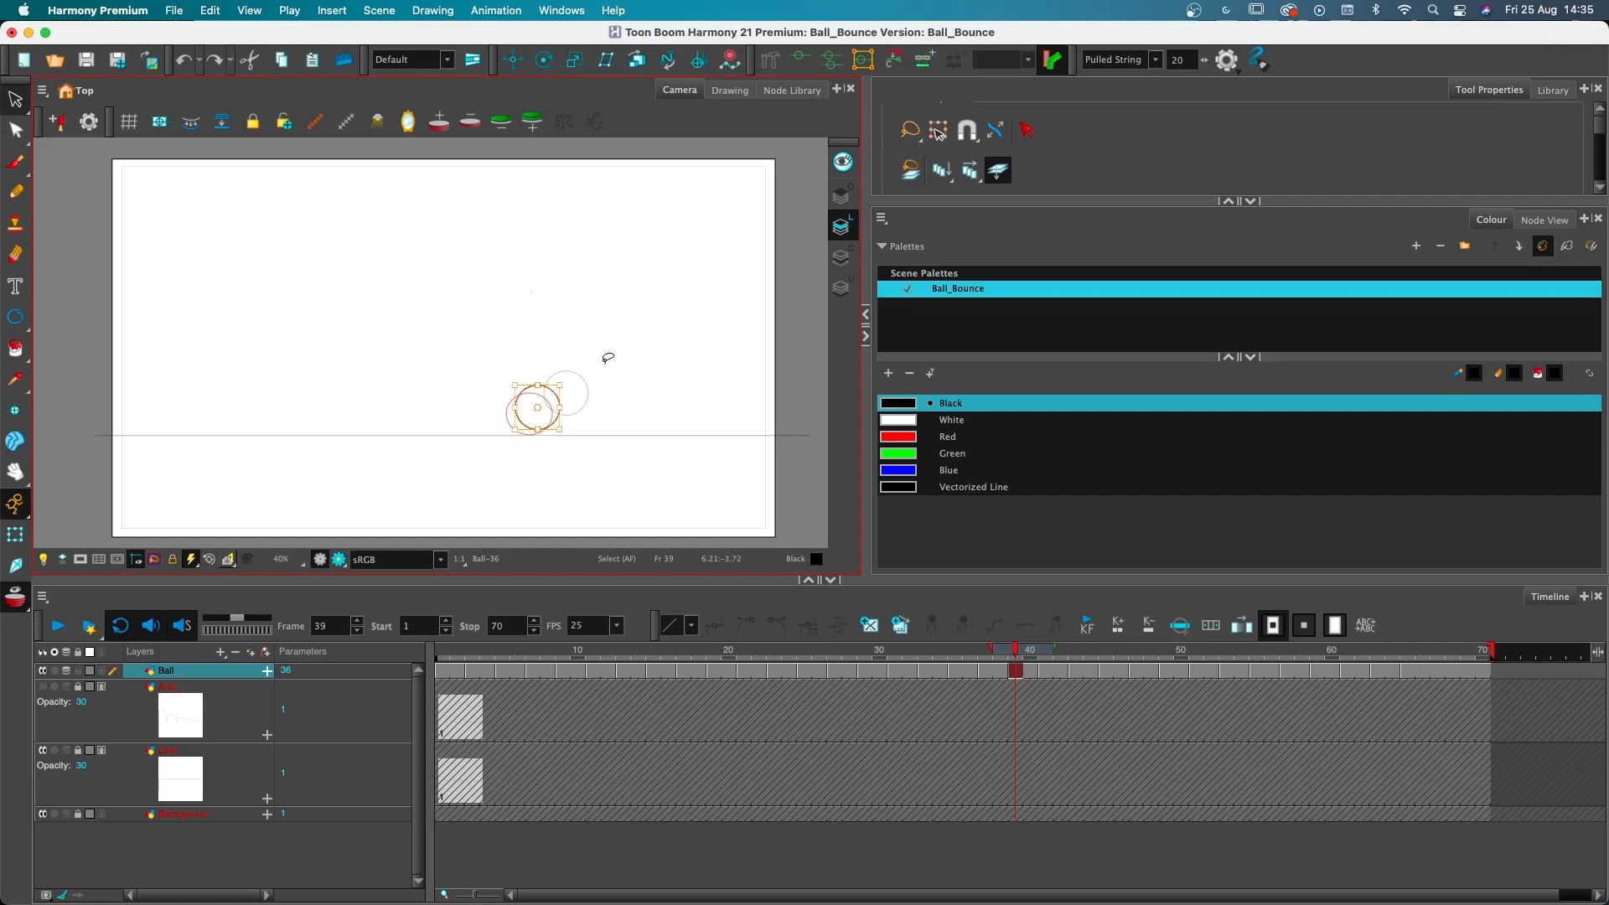
{"action": "left_click_drag", "start_coordinate": [552, 394], "coordinate": [560, 387]}
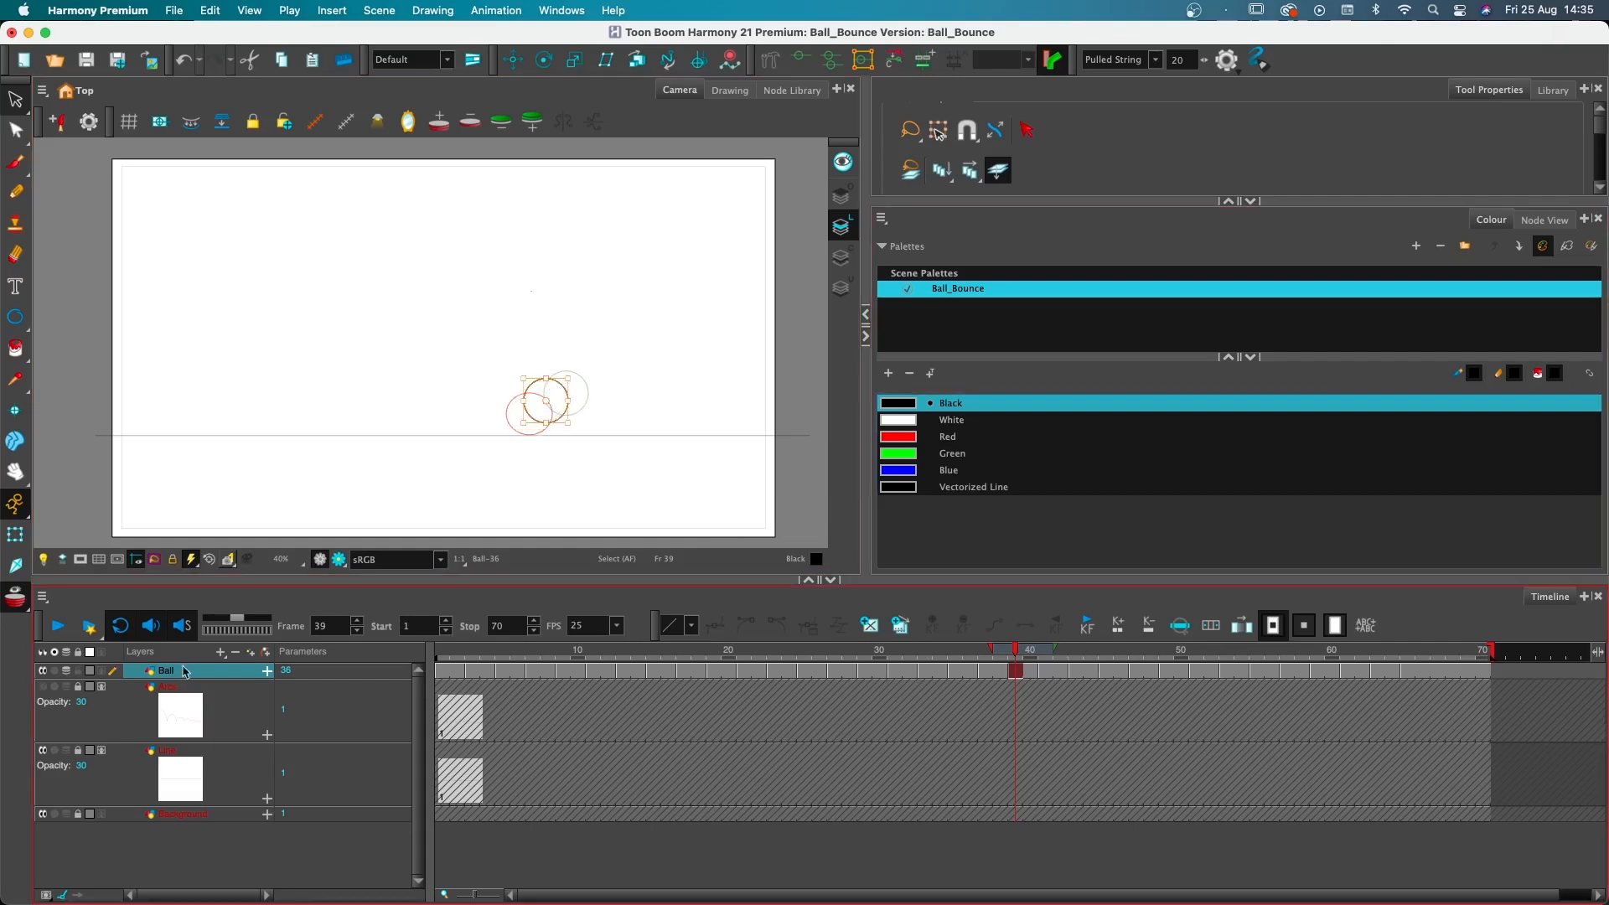
{"action": "left_click", "coordinate": [15, 598]}
Play the looped animation from the start several times to review the ball's spacing after the frame 39 adjustment
{"action": "left_click_drag", "start_coordinate": [1016, 662], "coordinate": [372, 664]}
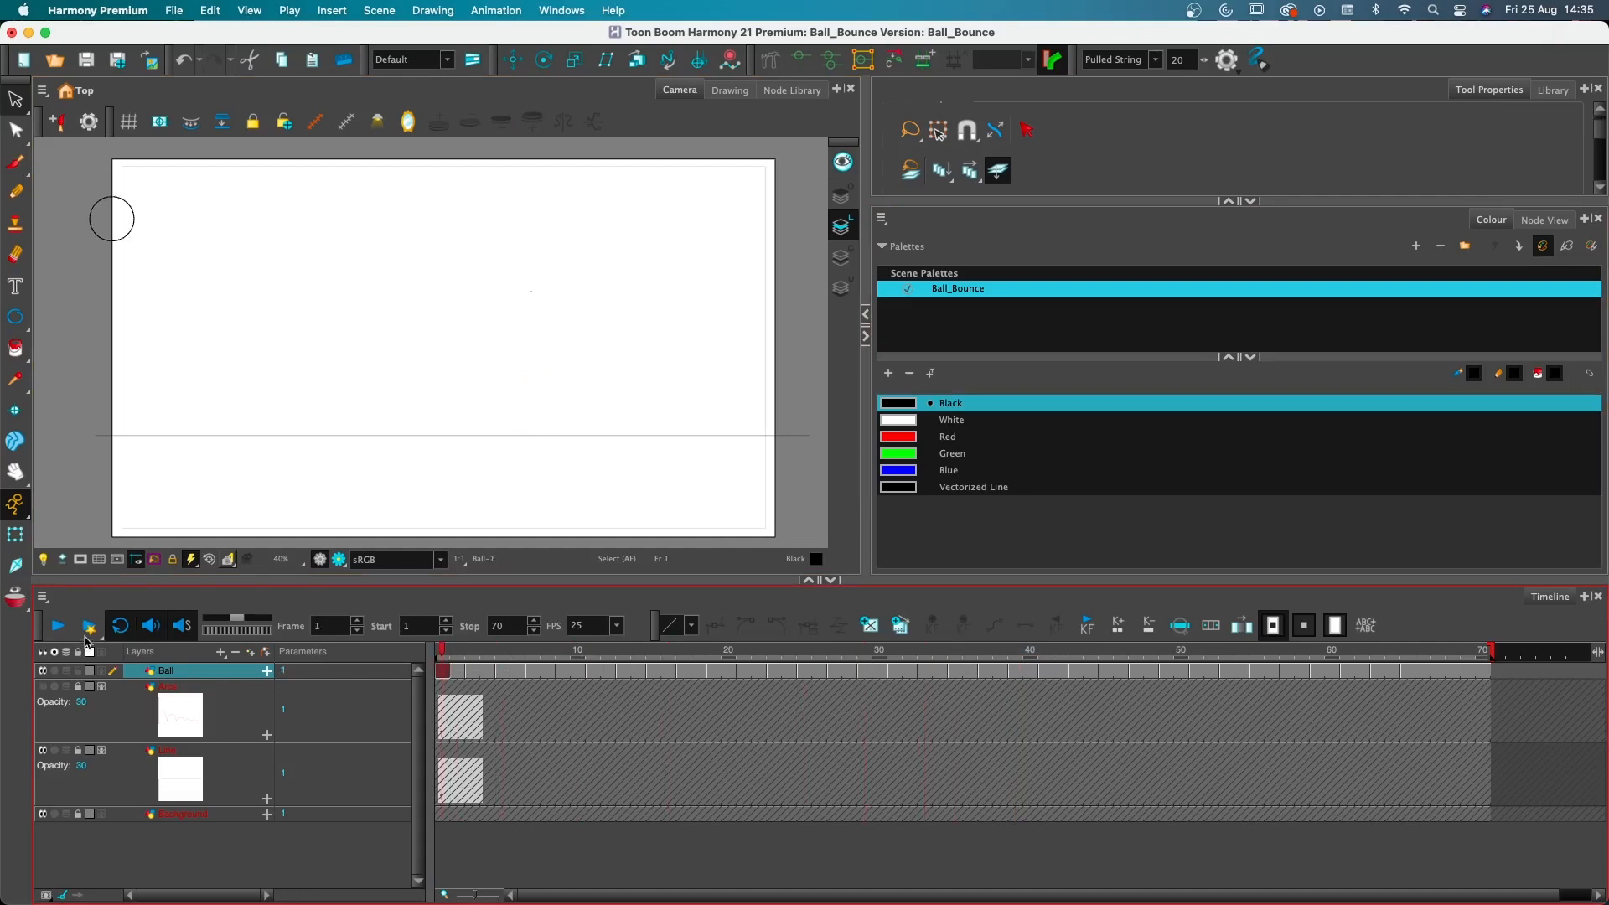
{"action": "left_click", "coordinate": [59, 626]}
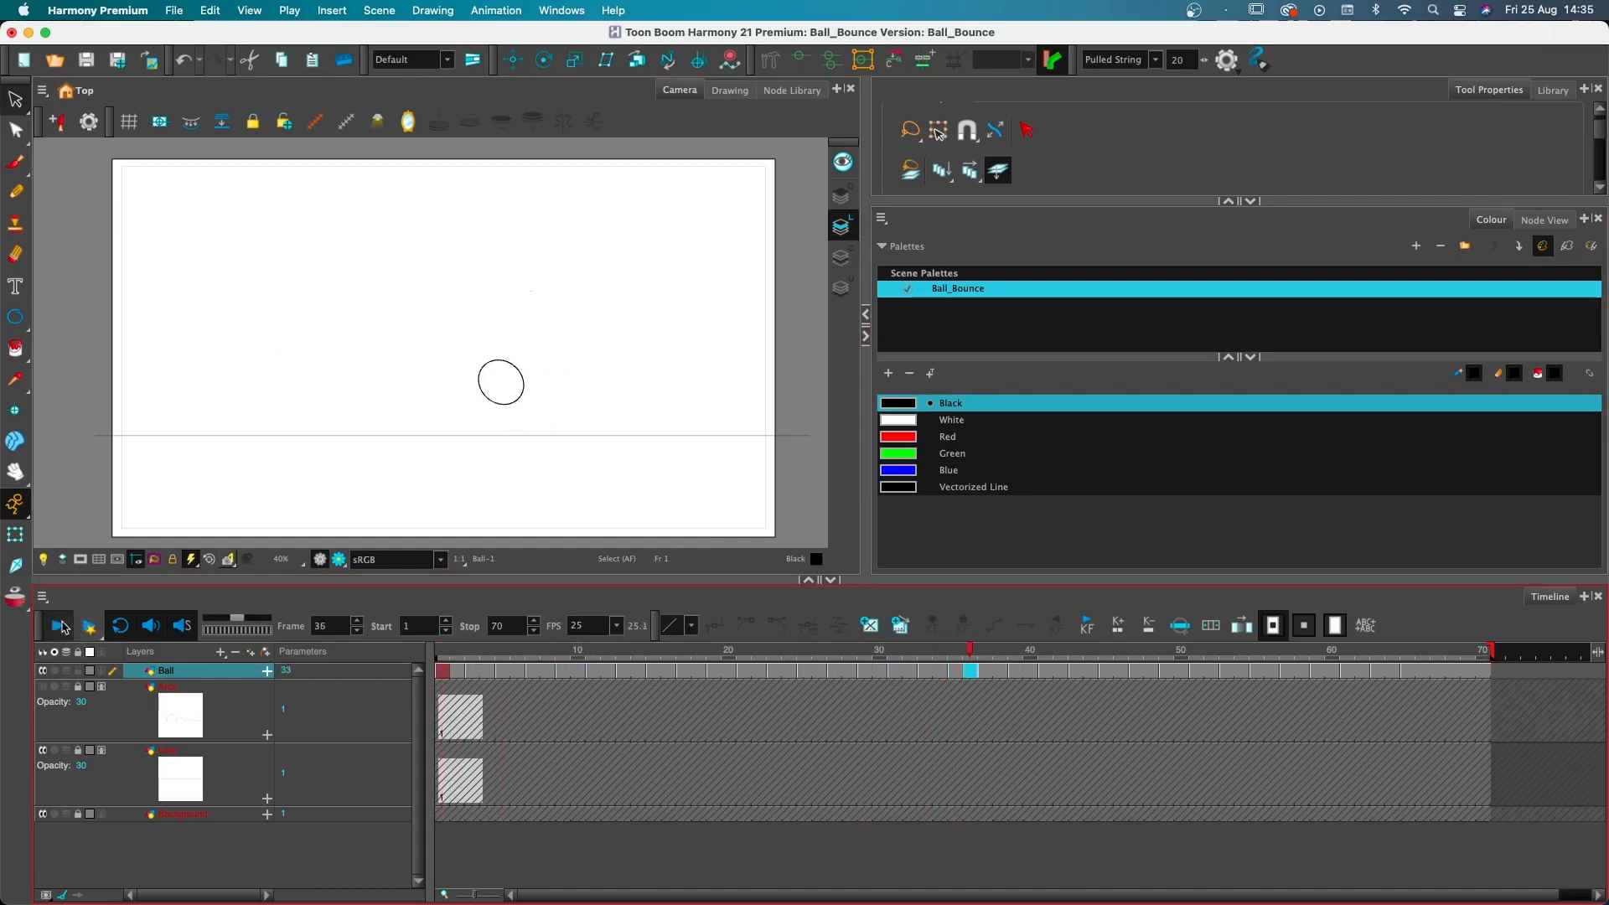
{"action": "left_click", "coordinate": [62, 627]}
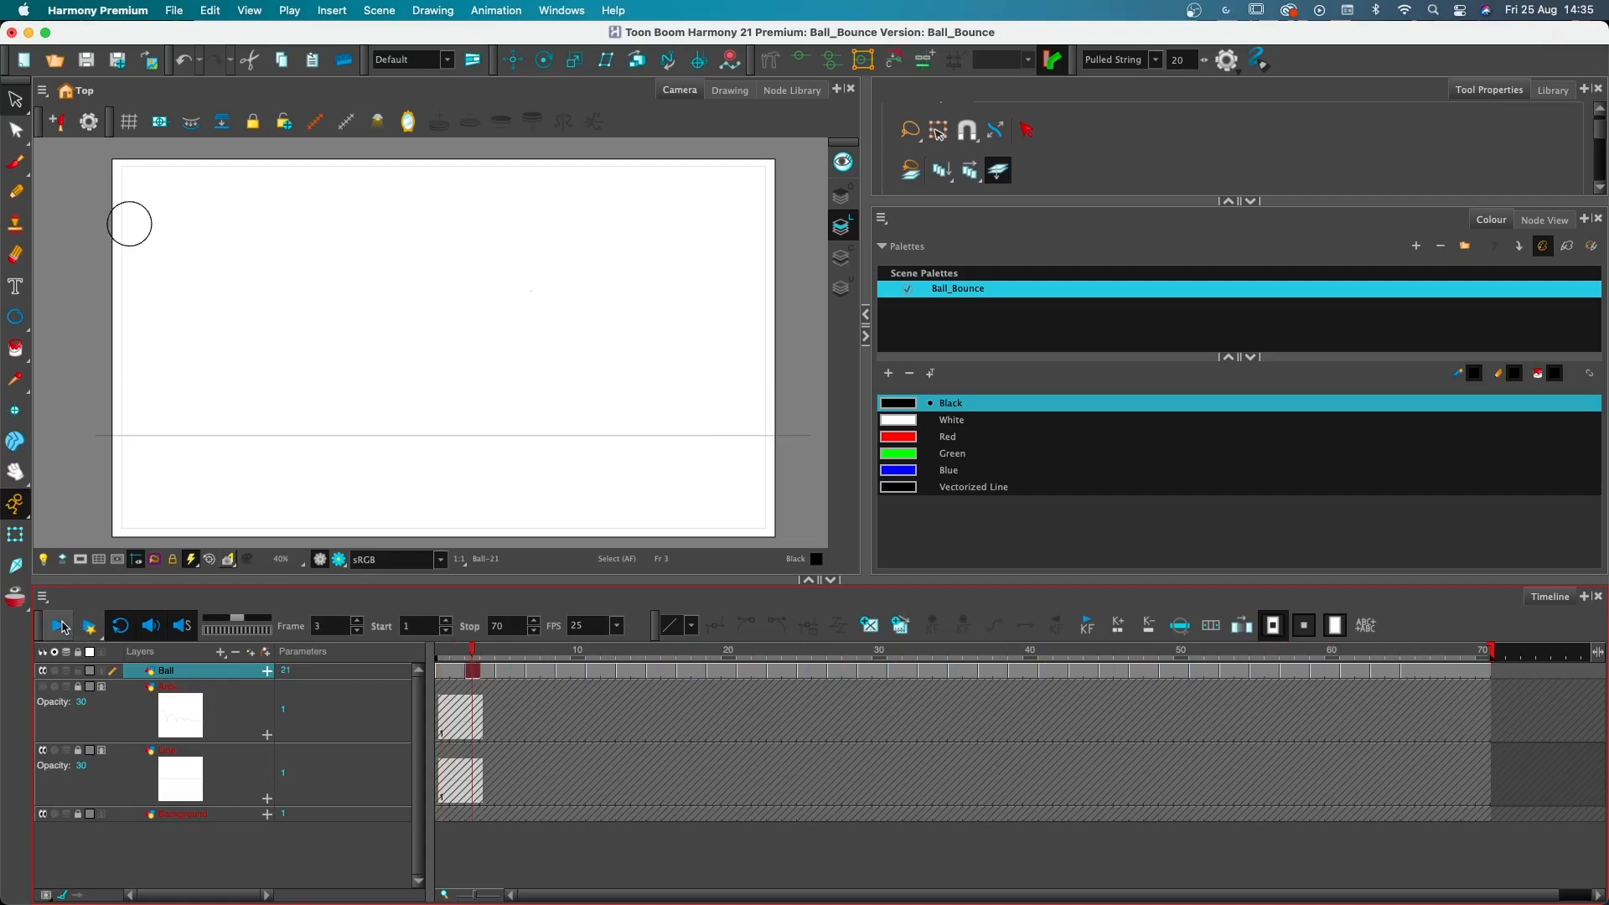
{"action": "left_click", "coordinate": [62, 627]}
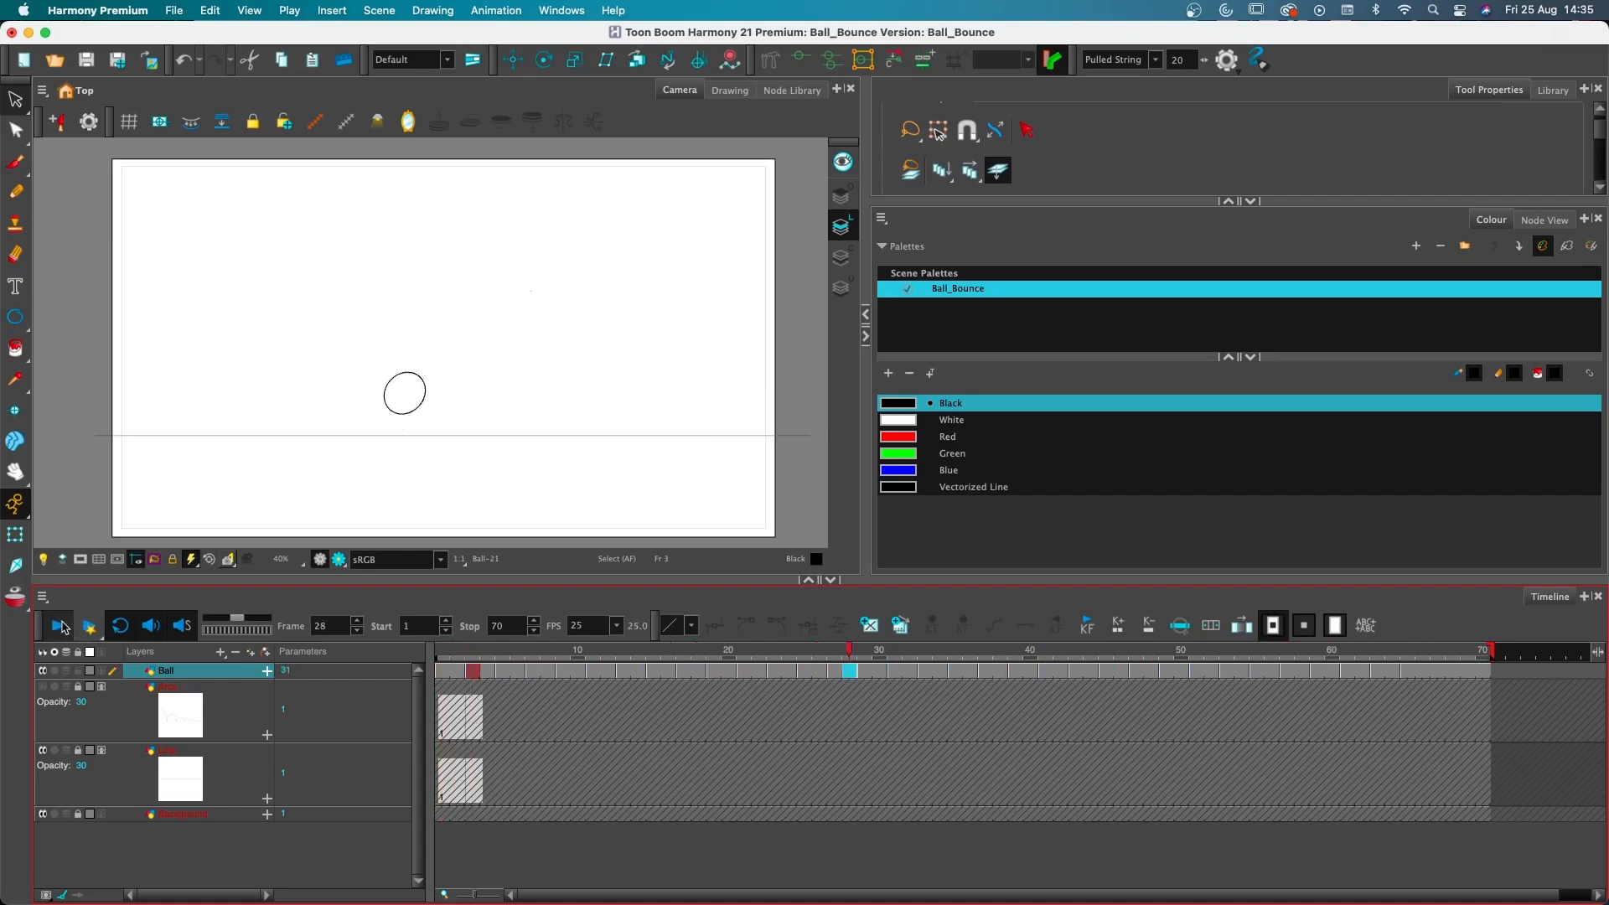
{"action": "left_click", "coordinate": [62, 627]}
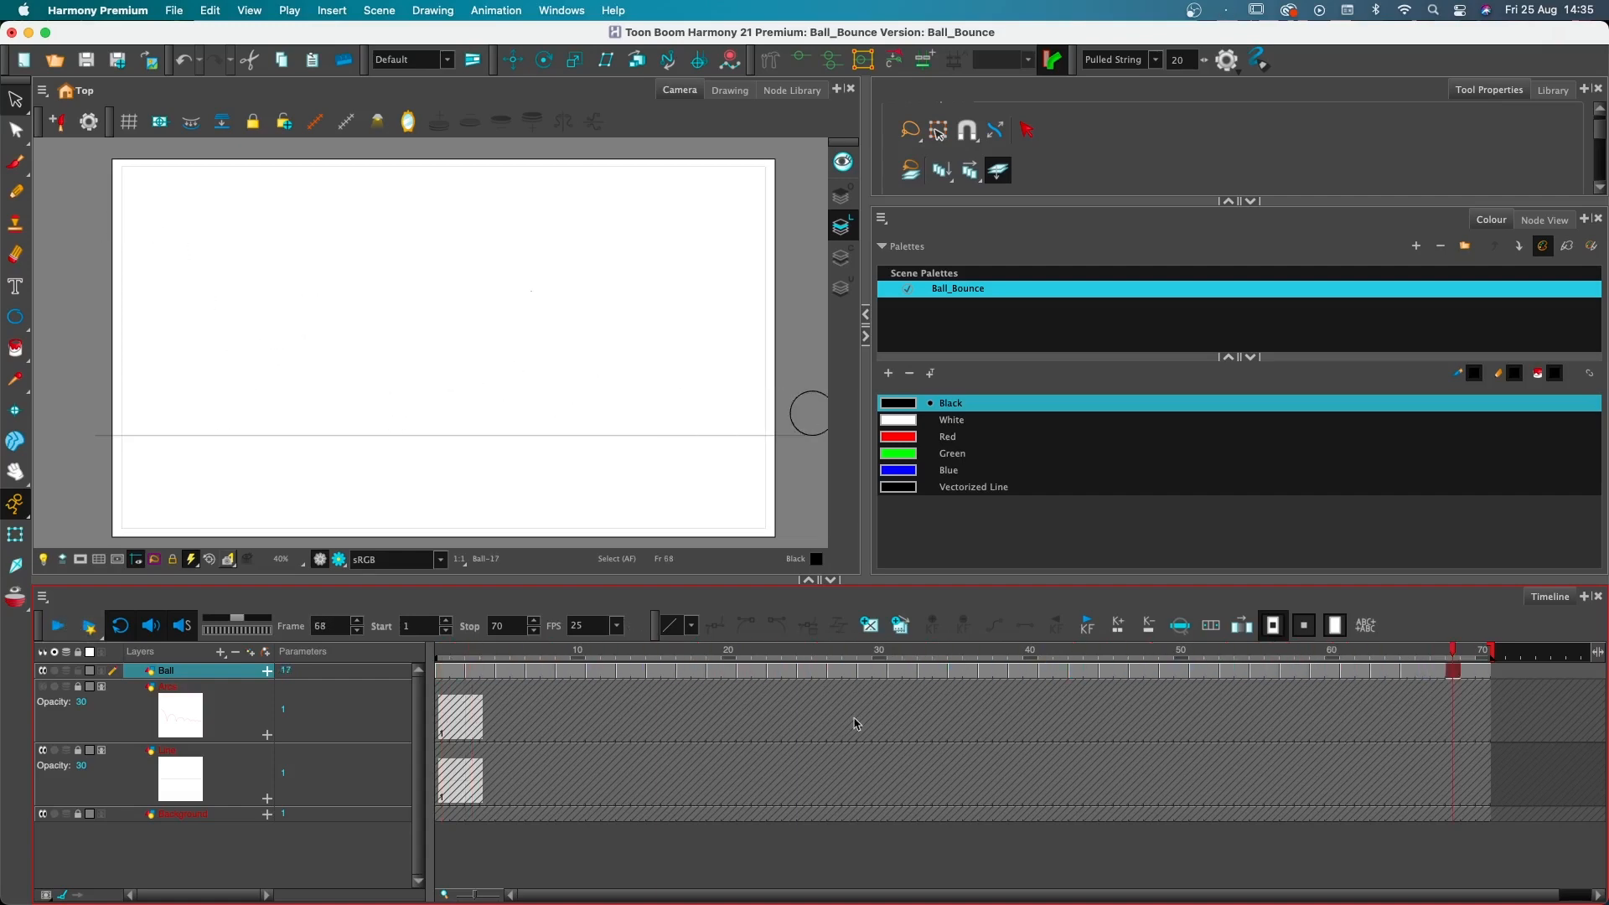
With onion skin on, move the ball on frame 45 slightly forward and down to space it more evenly between its neighbours
{"action": "left_click_drag", "start_coordinate": [1039, 660], "coordinate": [1076, 662]}
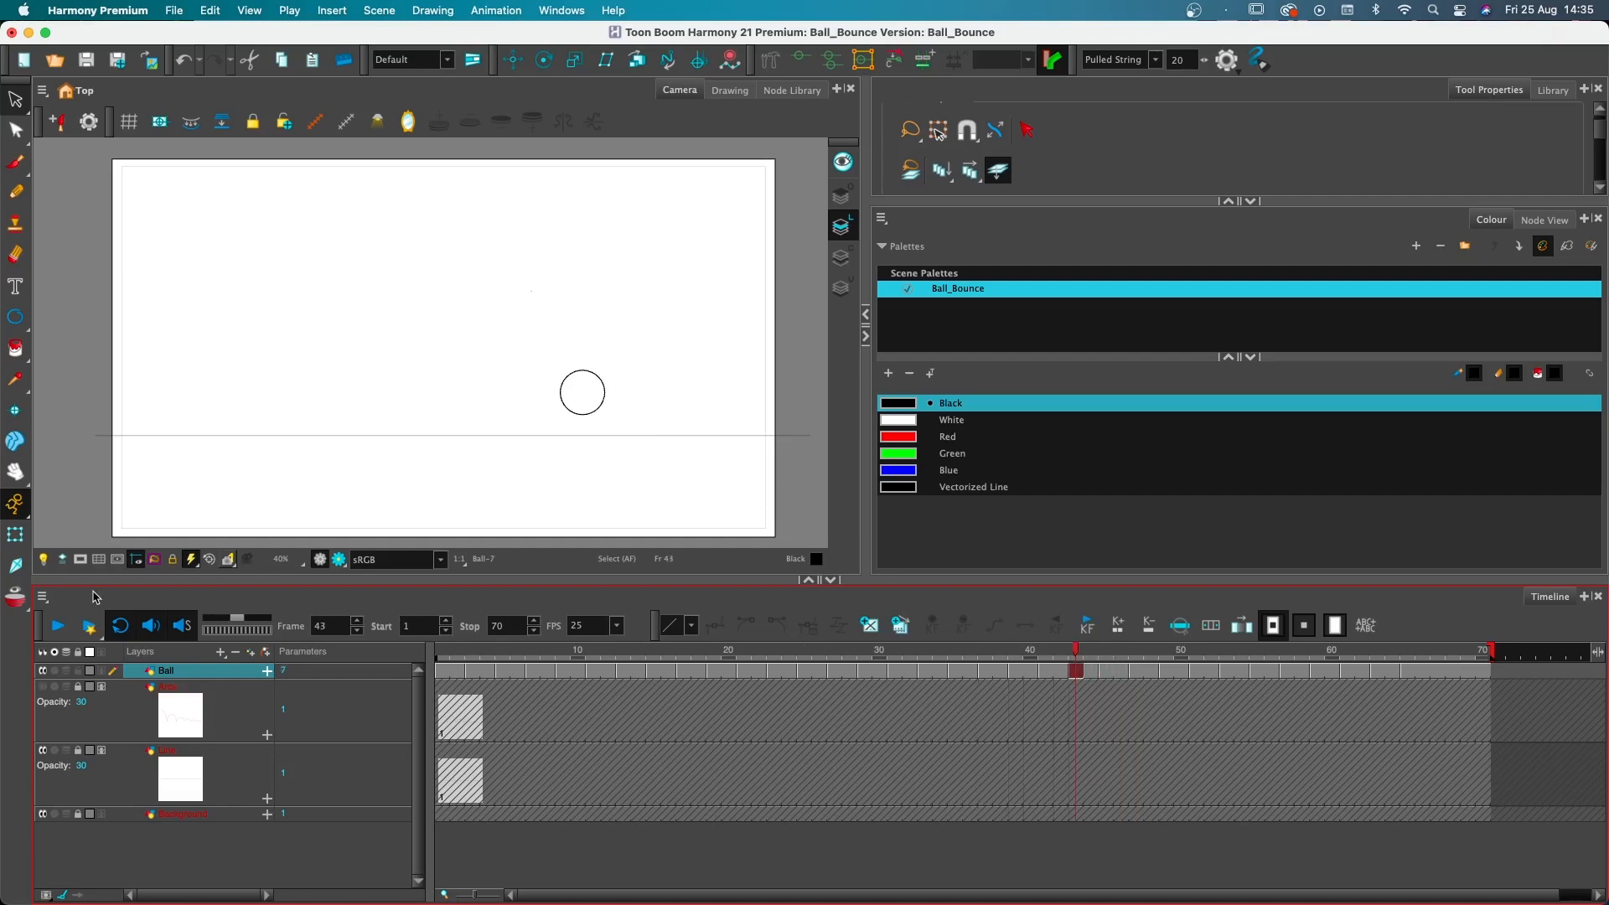
{"action": "key", "text": "alt+o"}
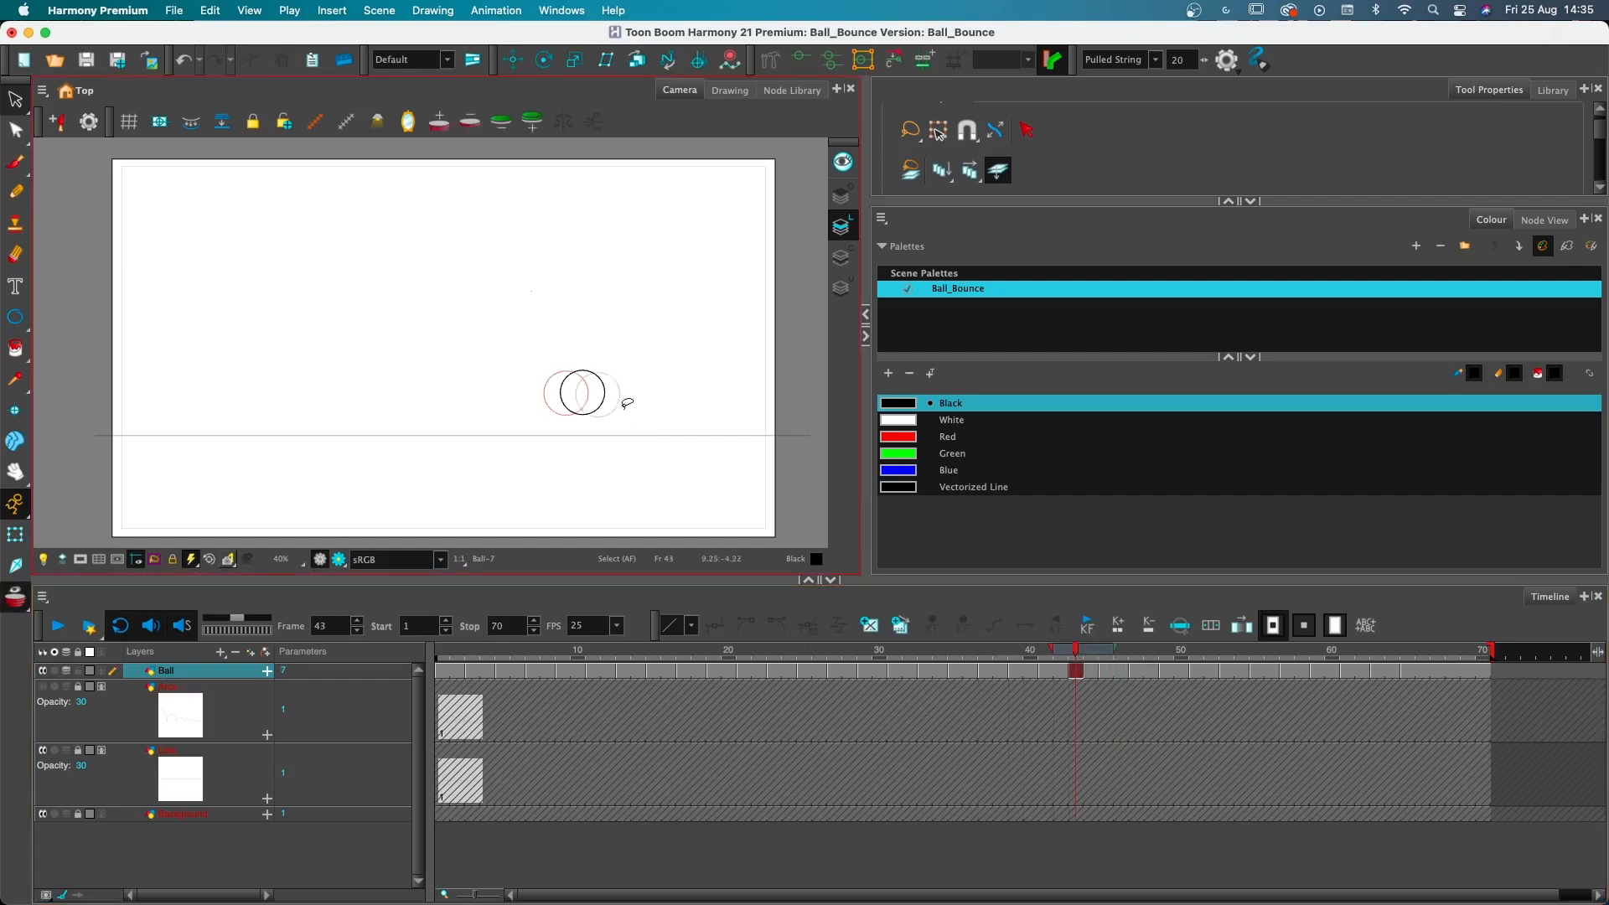
{"action": "left_click_drag", "start_coordinate": [1081, 658], "coordinate": [1107, 658]}
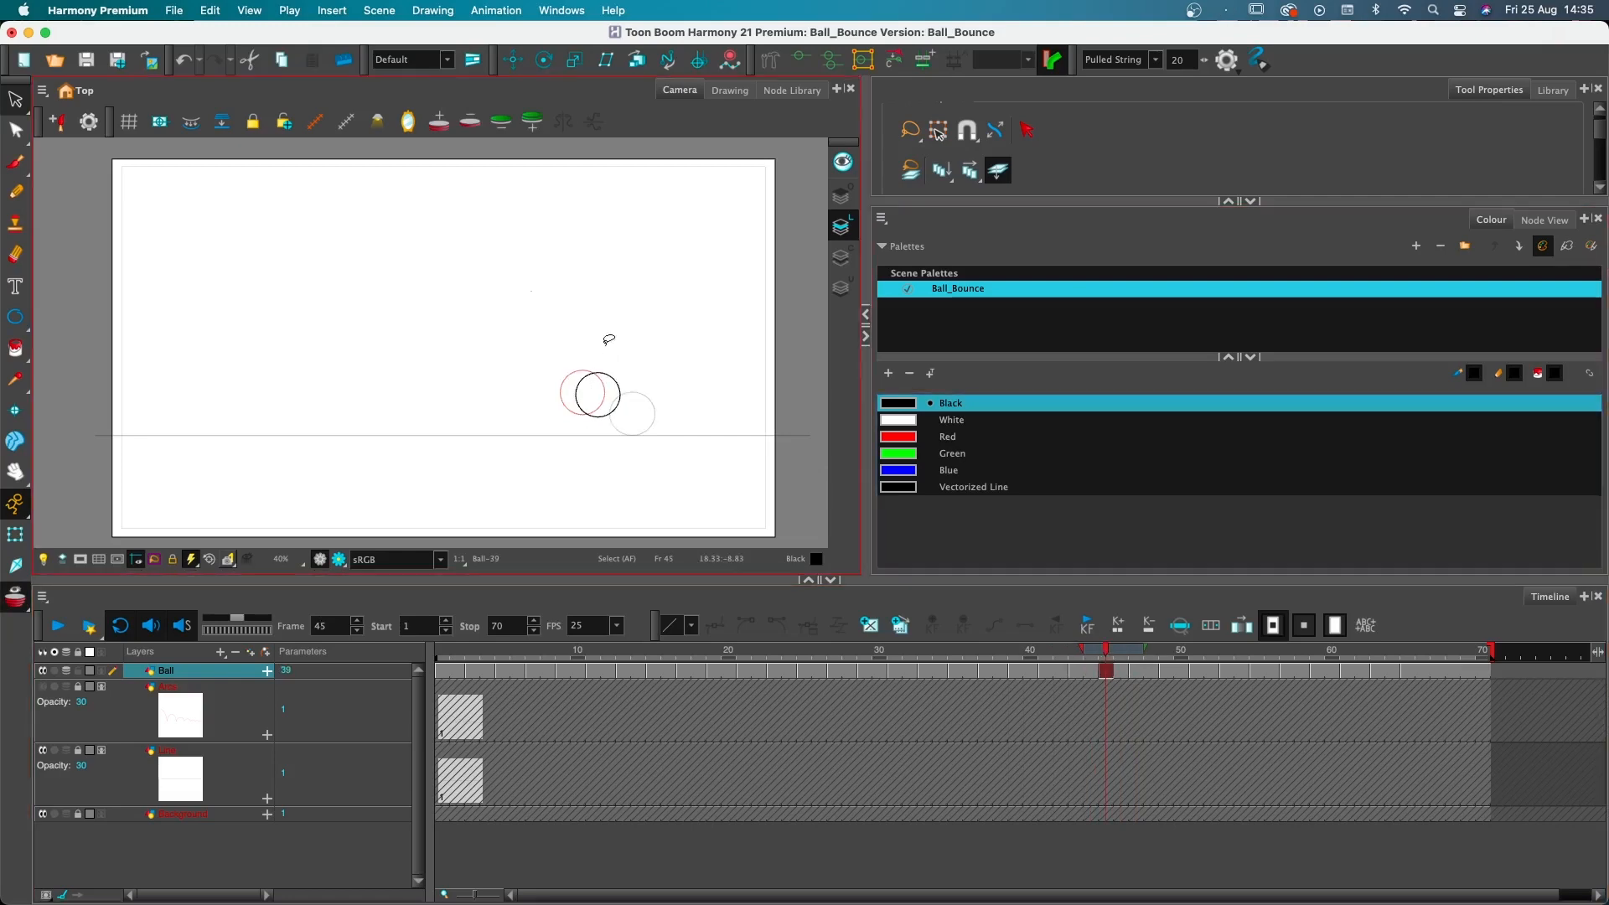
{"action": "mouse_move", "coordinate": [643, 369]}
{"action": "left_mouse_down"}
{"action": "mouse_move", "coordinate": [672, 375]}
{"action": "mouse_move", "coordinate": [615, 379]}
{"action": "mouse_move", "coordinate": [629, 387]}
{"action": "left_mouse_up"}
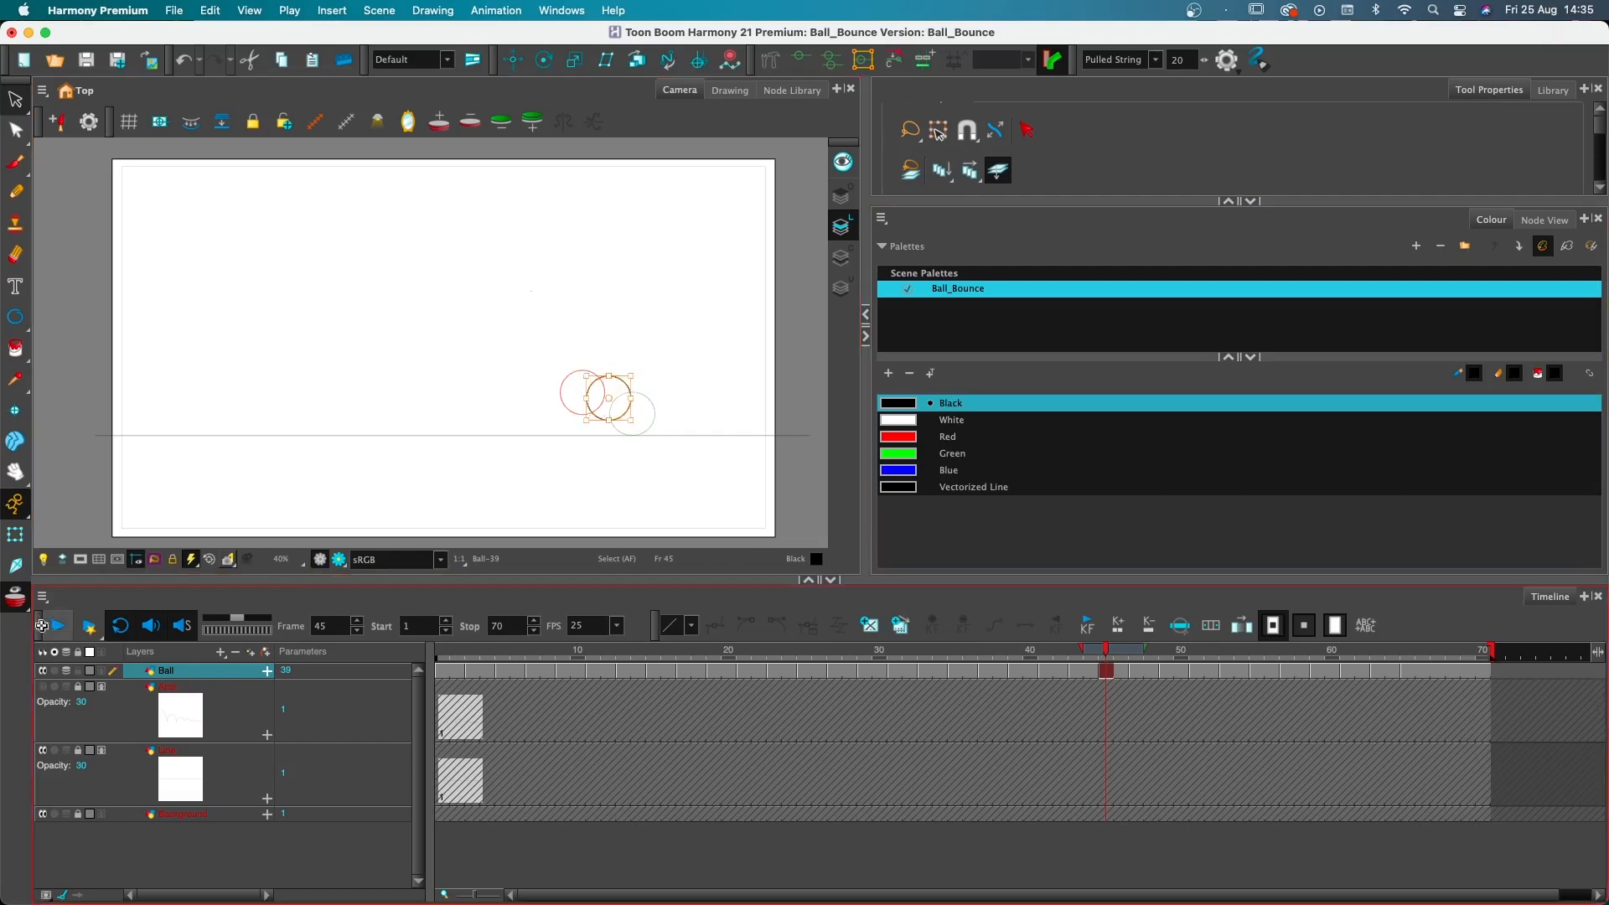
Turn off onion skin and play the animation from the beginning to review the frame 45 spacing
{"action": "left_click", "coordinate": [16, 598]}
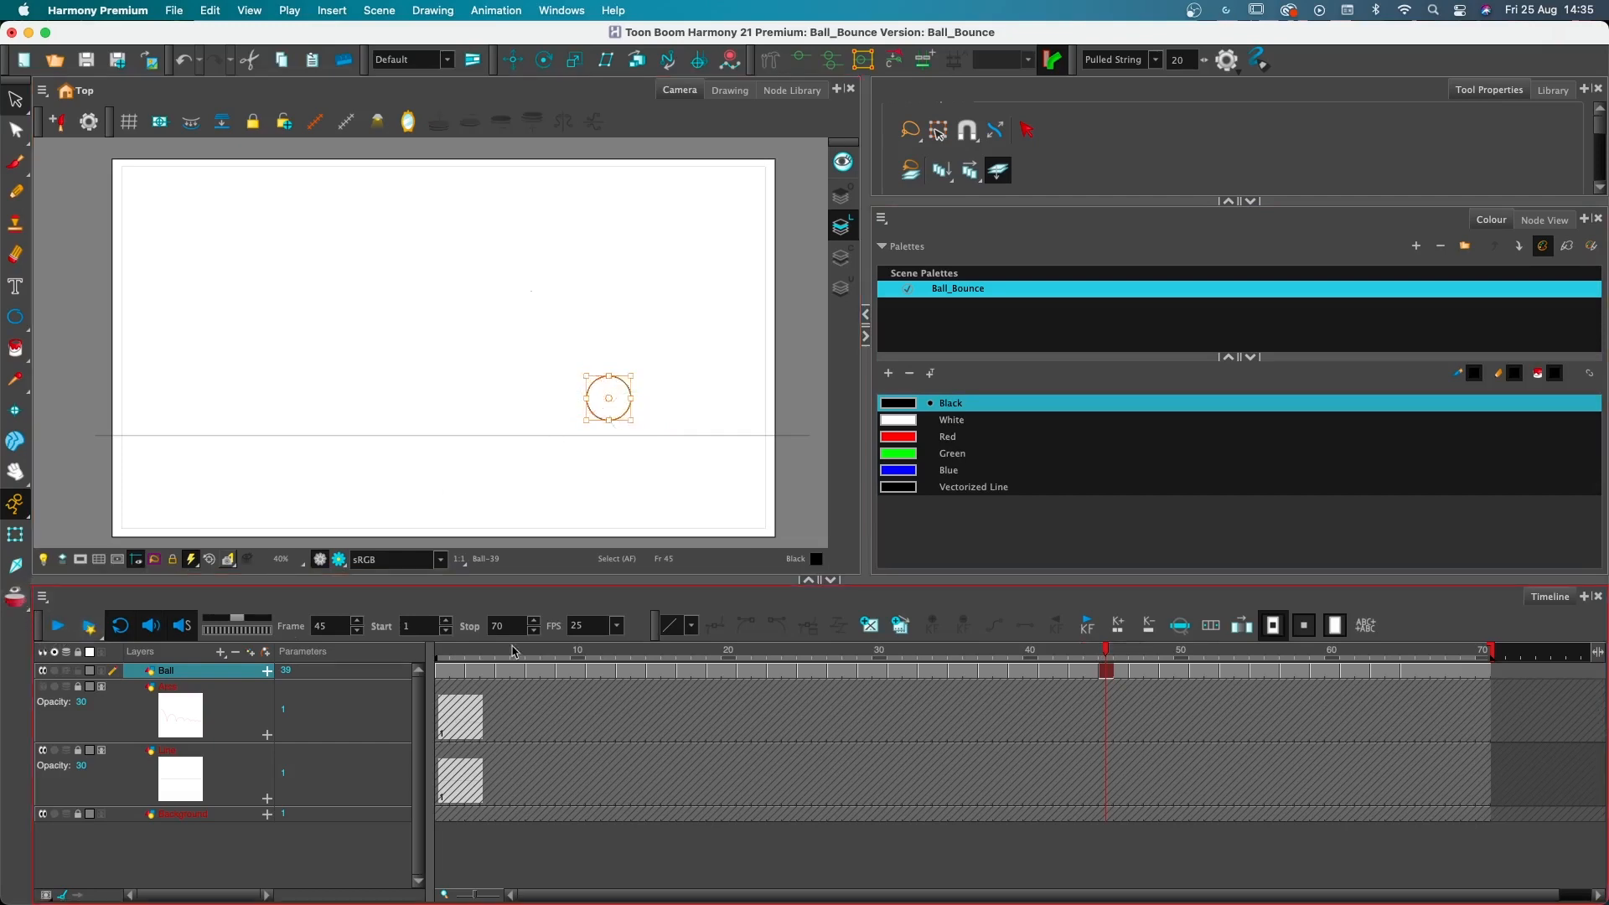
{"action": "left_click", "coordinate": [88, 627]}
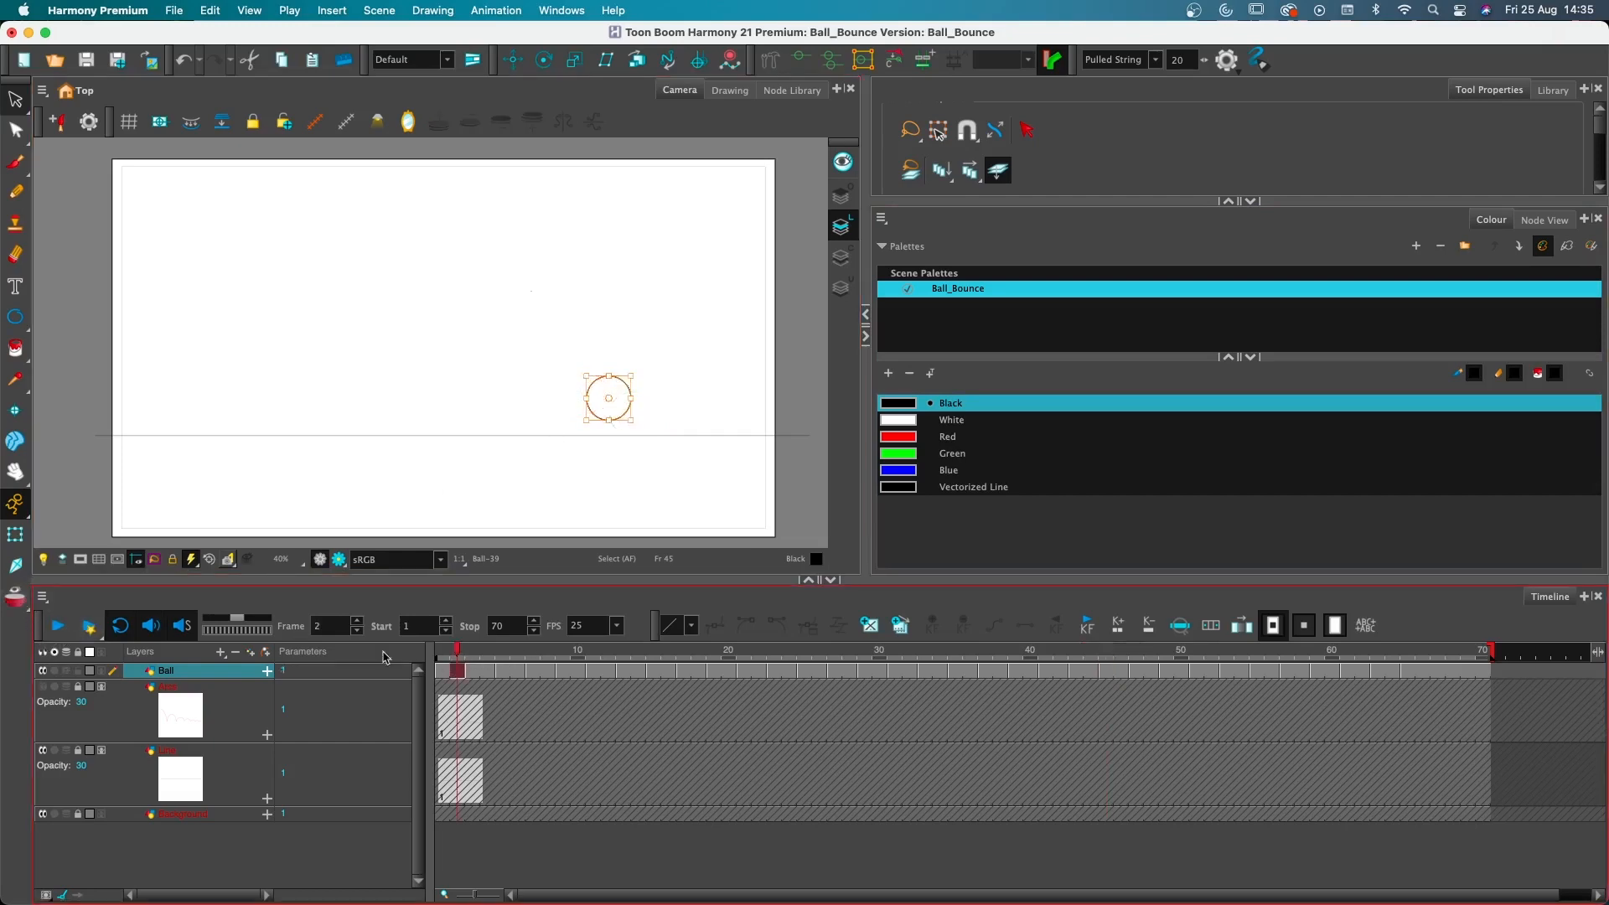
{"action": "left_click", "coordinate": [52, 627]}
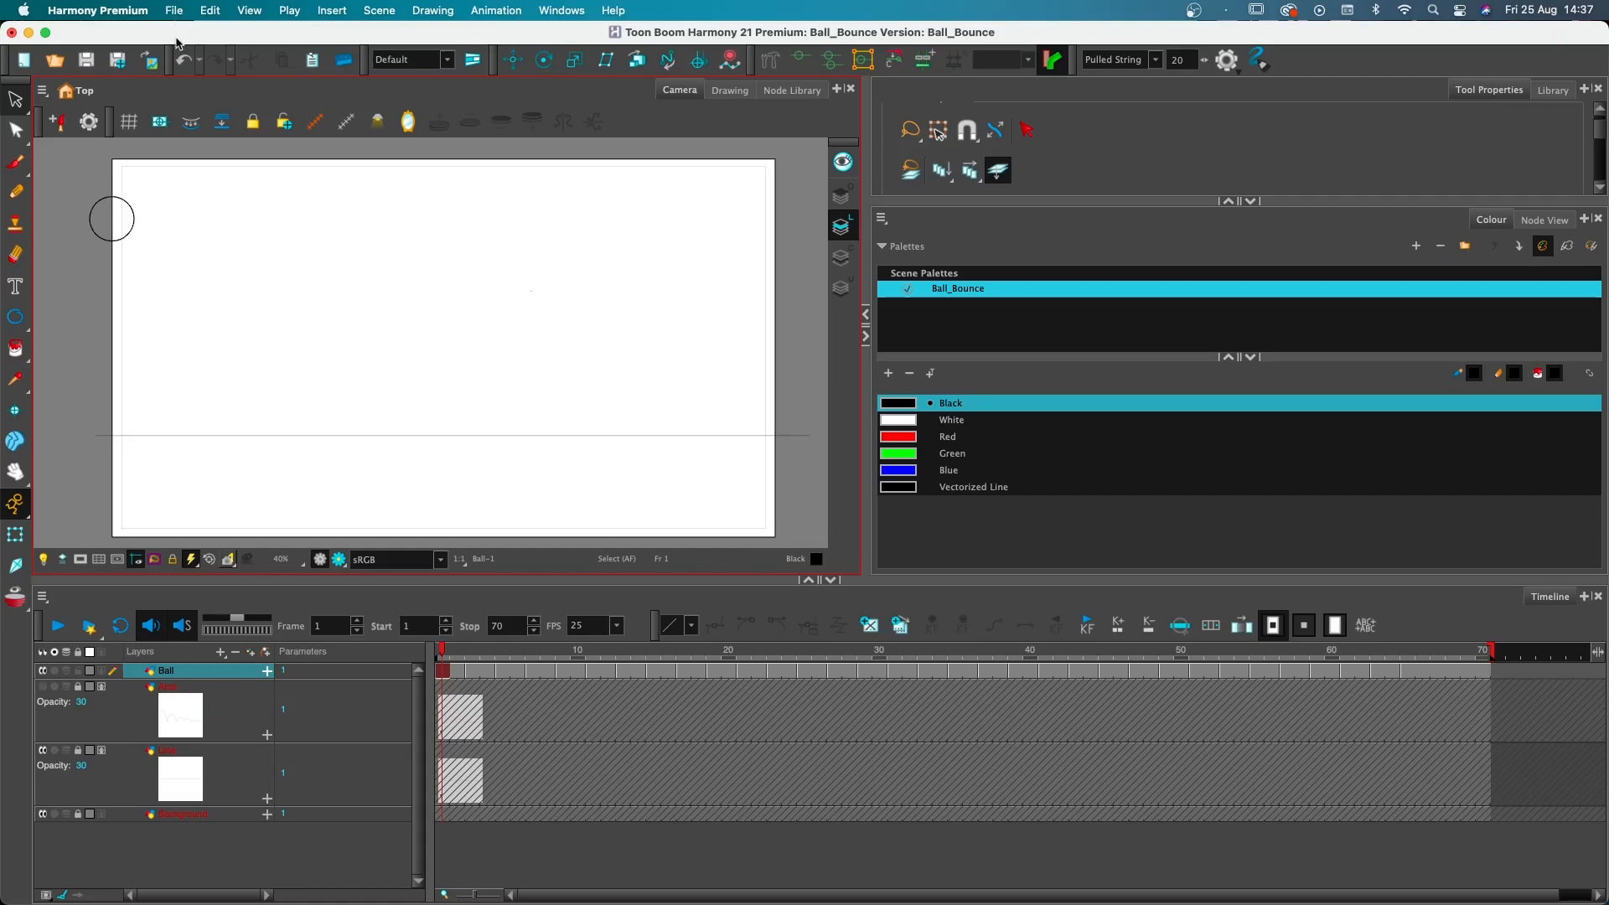
Start a movie export and set its output file to Ball Bounce 1 in the 1 Bouncing Ball folder
{"action": "left_click", "coordinate": [176, 12]}
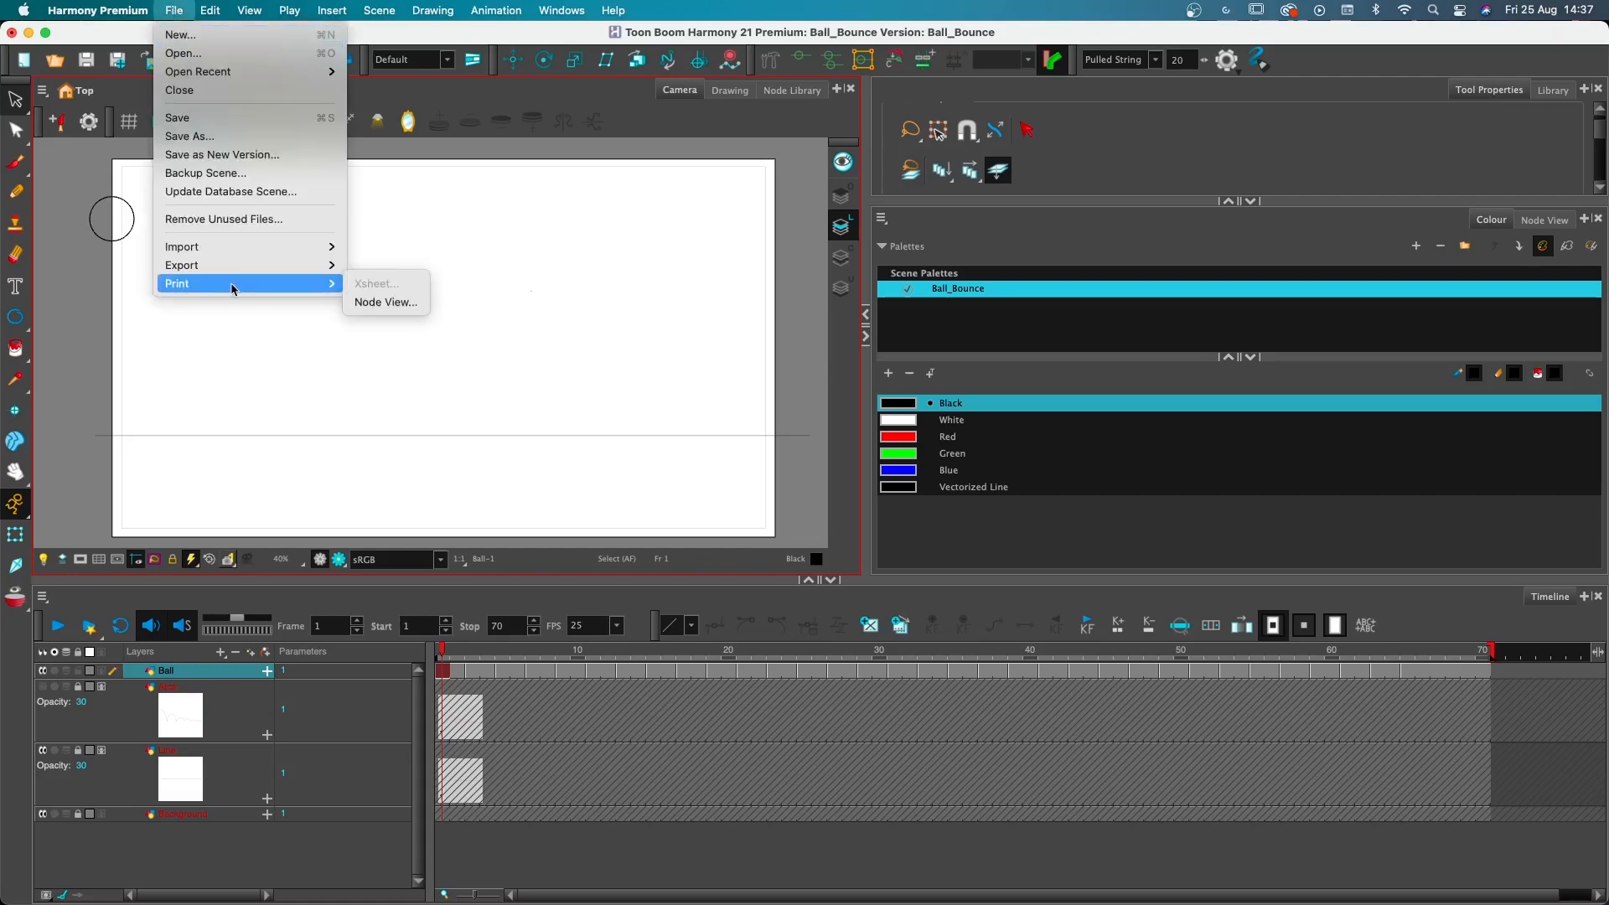
{"action": "mouse_move", "coordinate": [249, 270]}
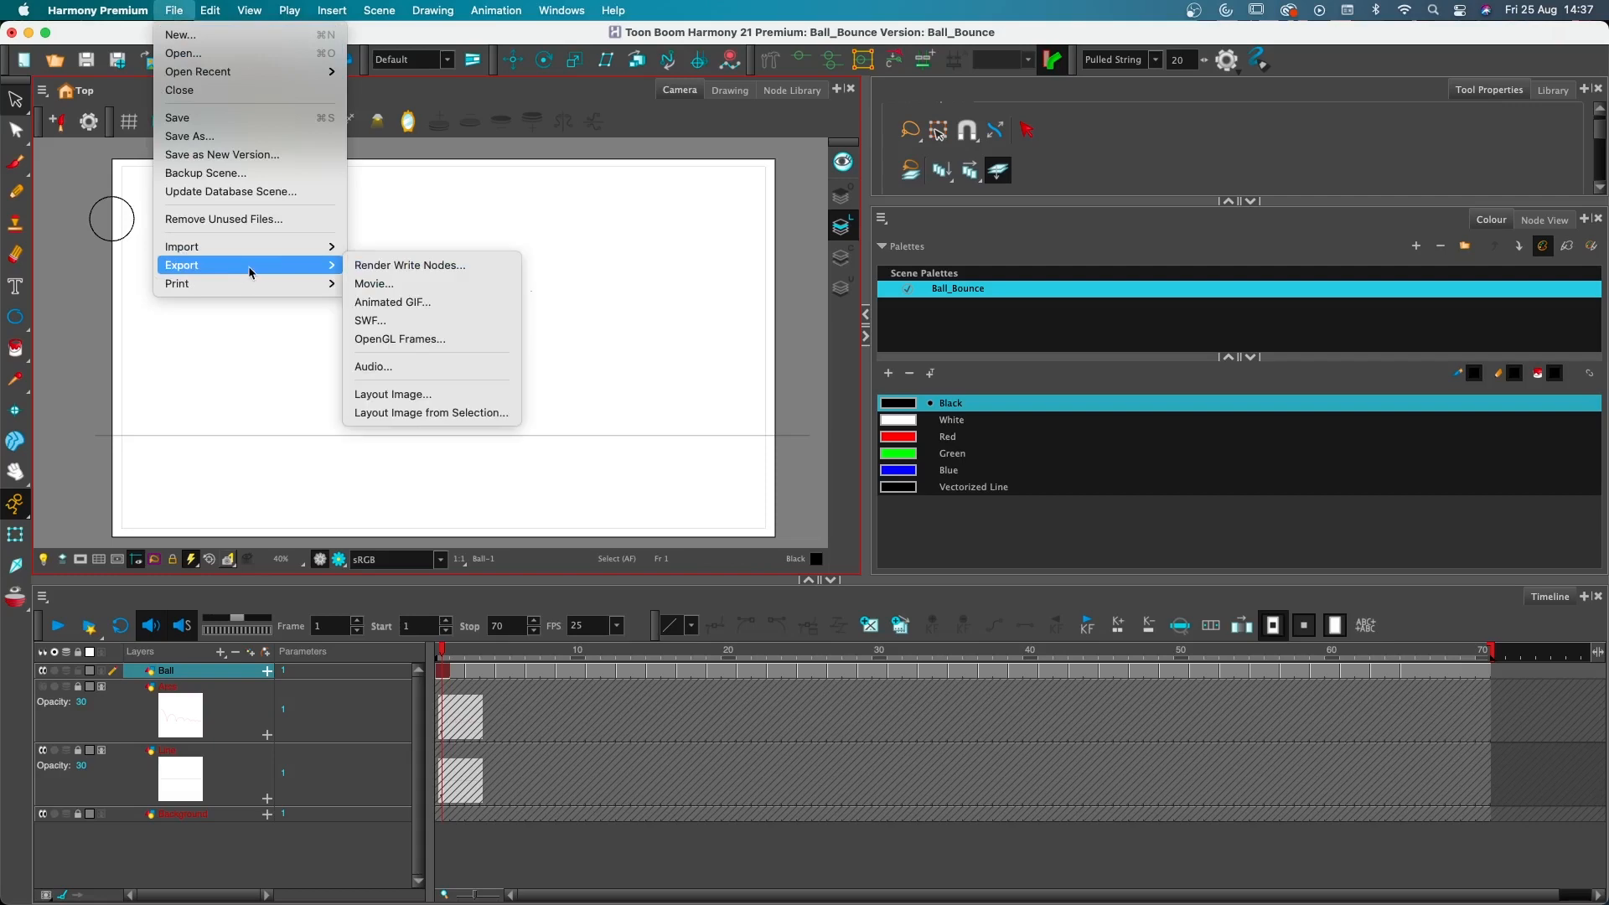
{"action": "left_click", "coordinate": [387, 285]}
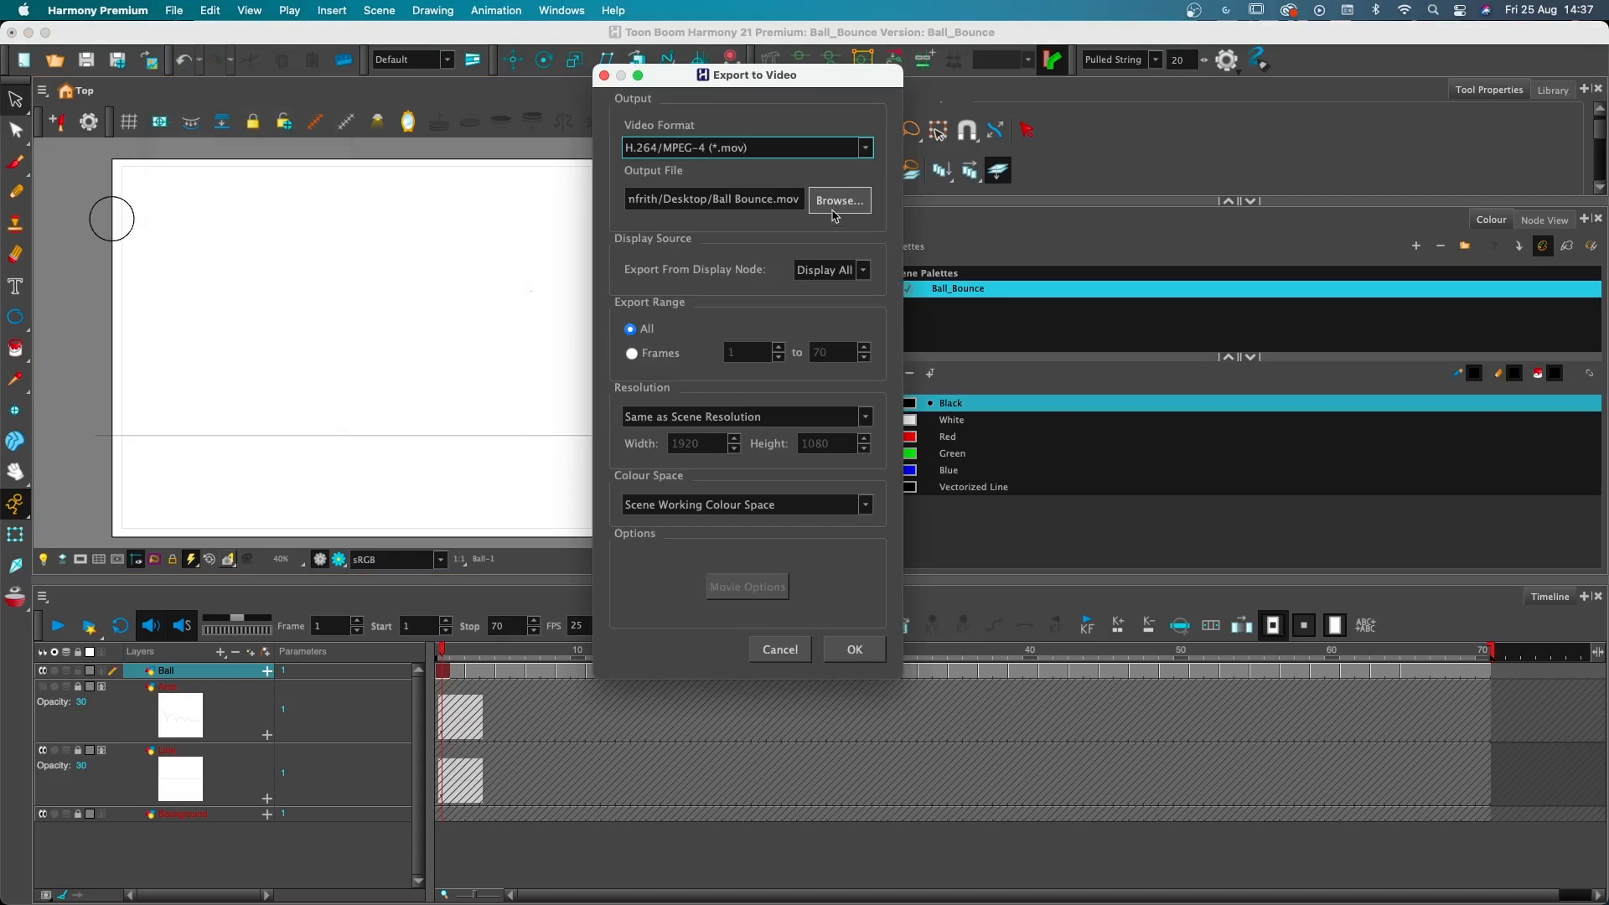
{"action": "left_click", "coordinate": [807, 201]}
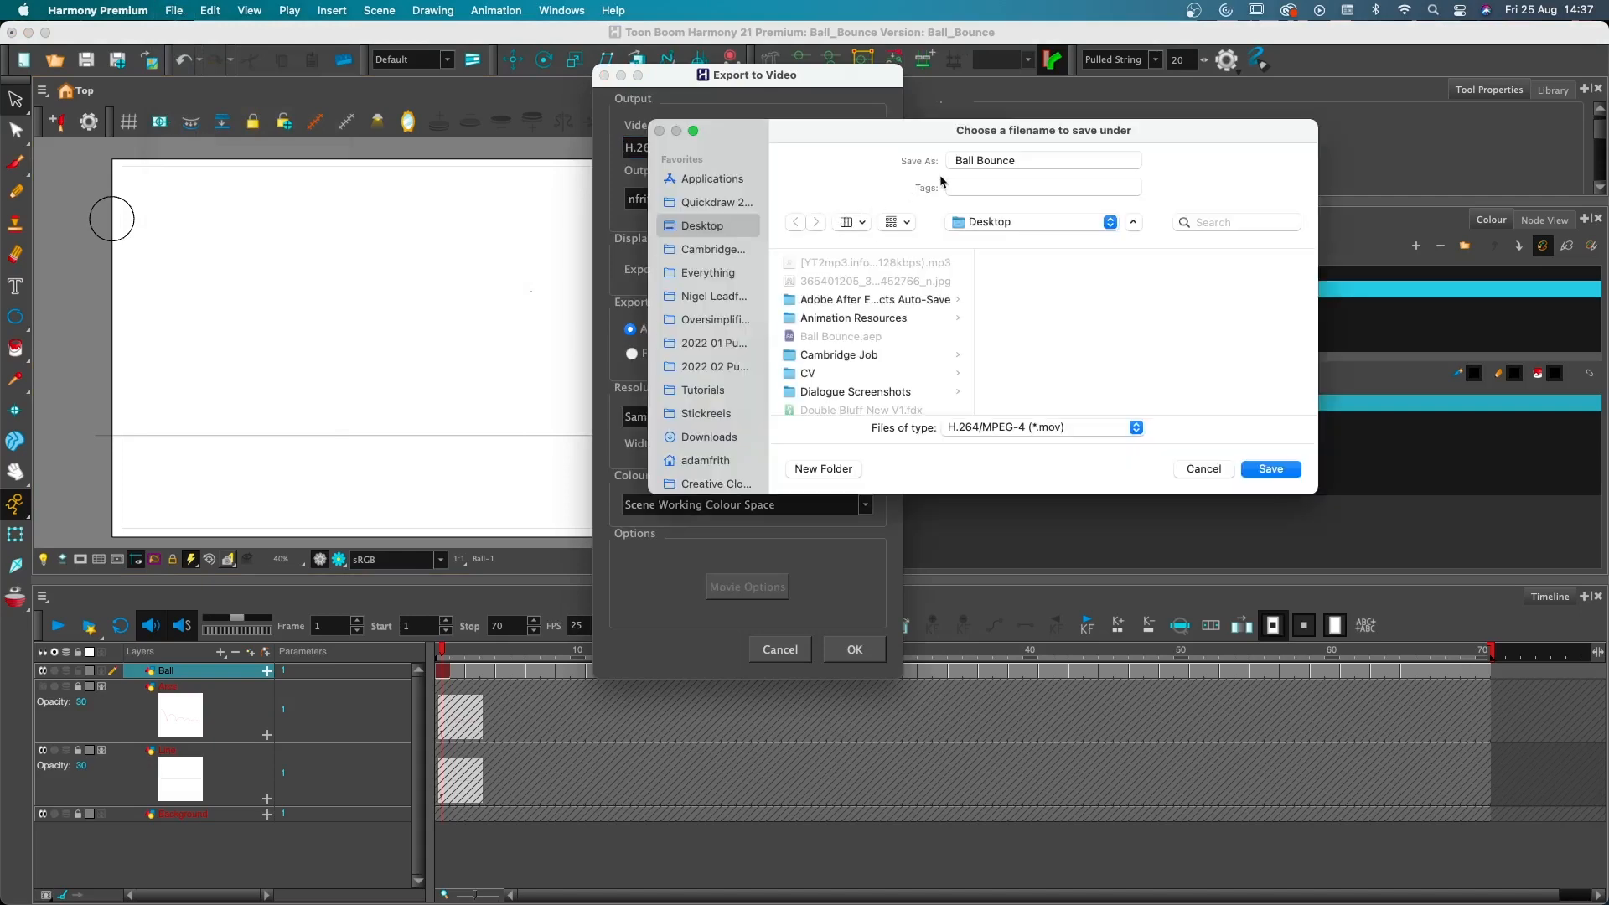
{"action": "left_click_drag", "start_coordinate": [1000, 128], "coordinate": [861, 107]}
{"action": "left_click", "coordinate": [850, 198]}
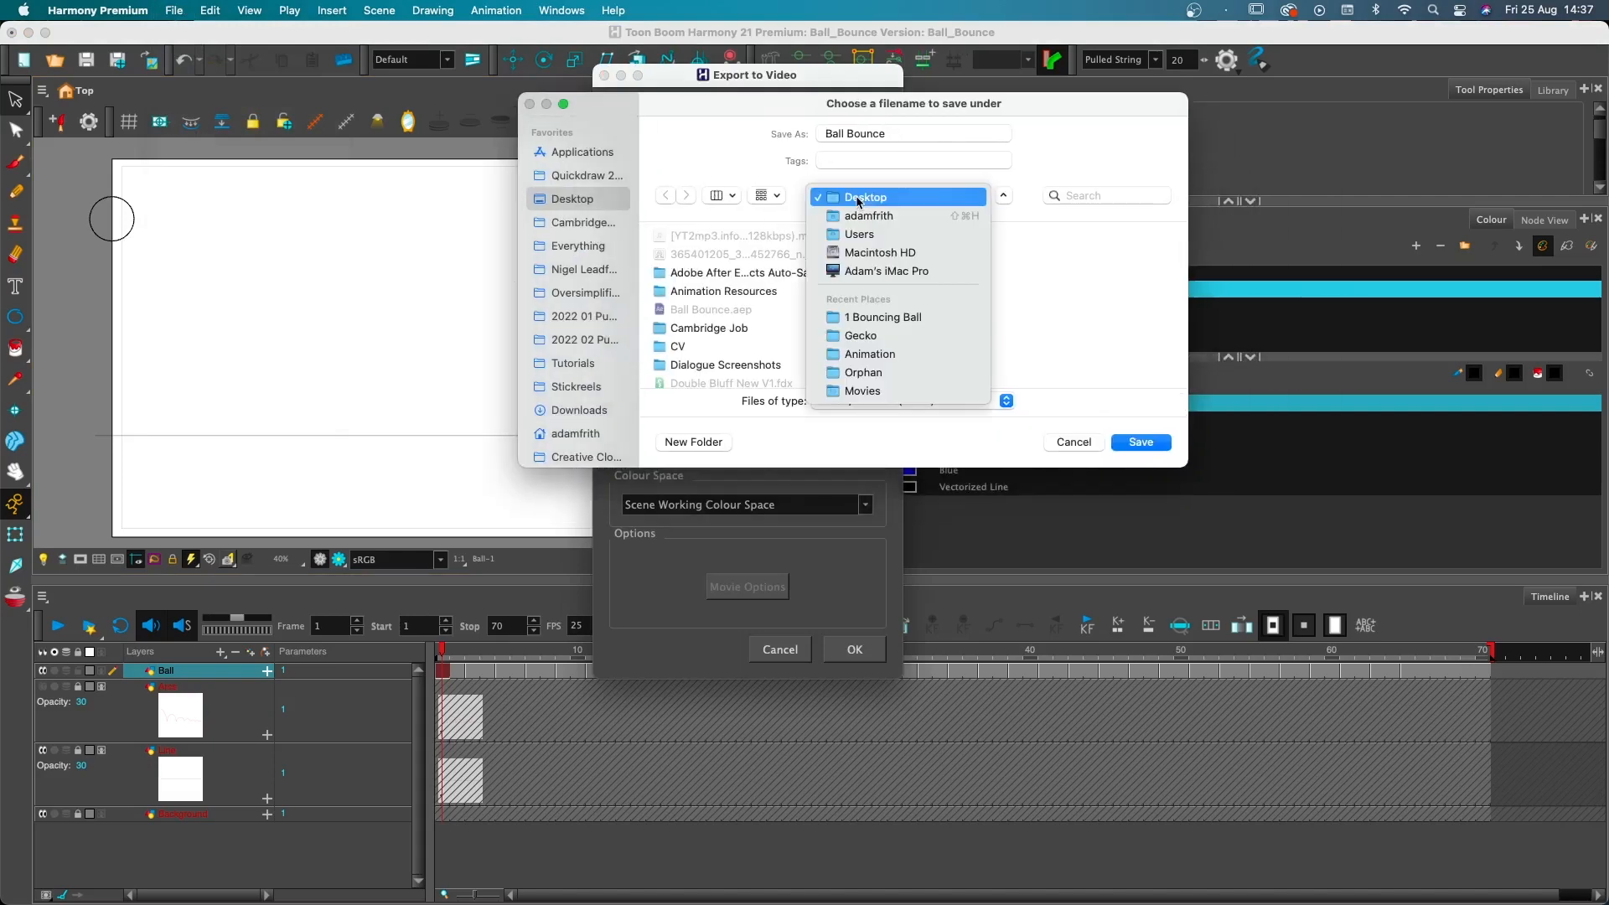
{"action": "left_click", "coordinate": [876, 316]}
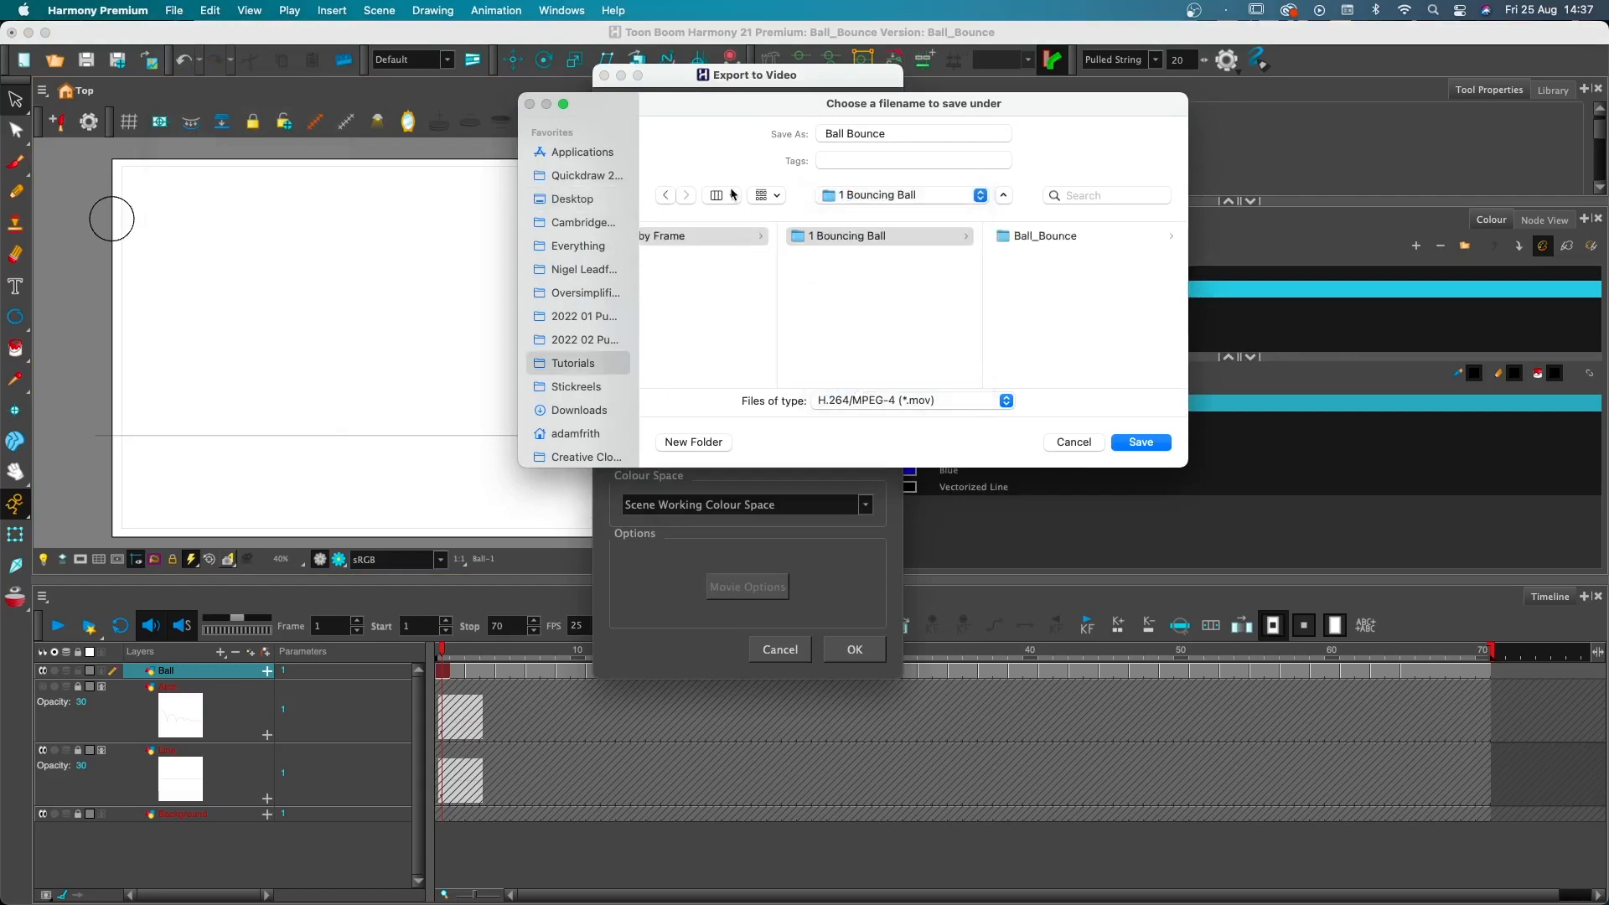
{"action": "left_click", "coordinate": [902, 139]}
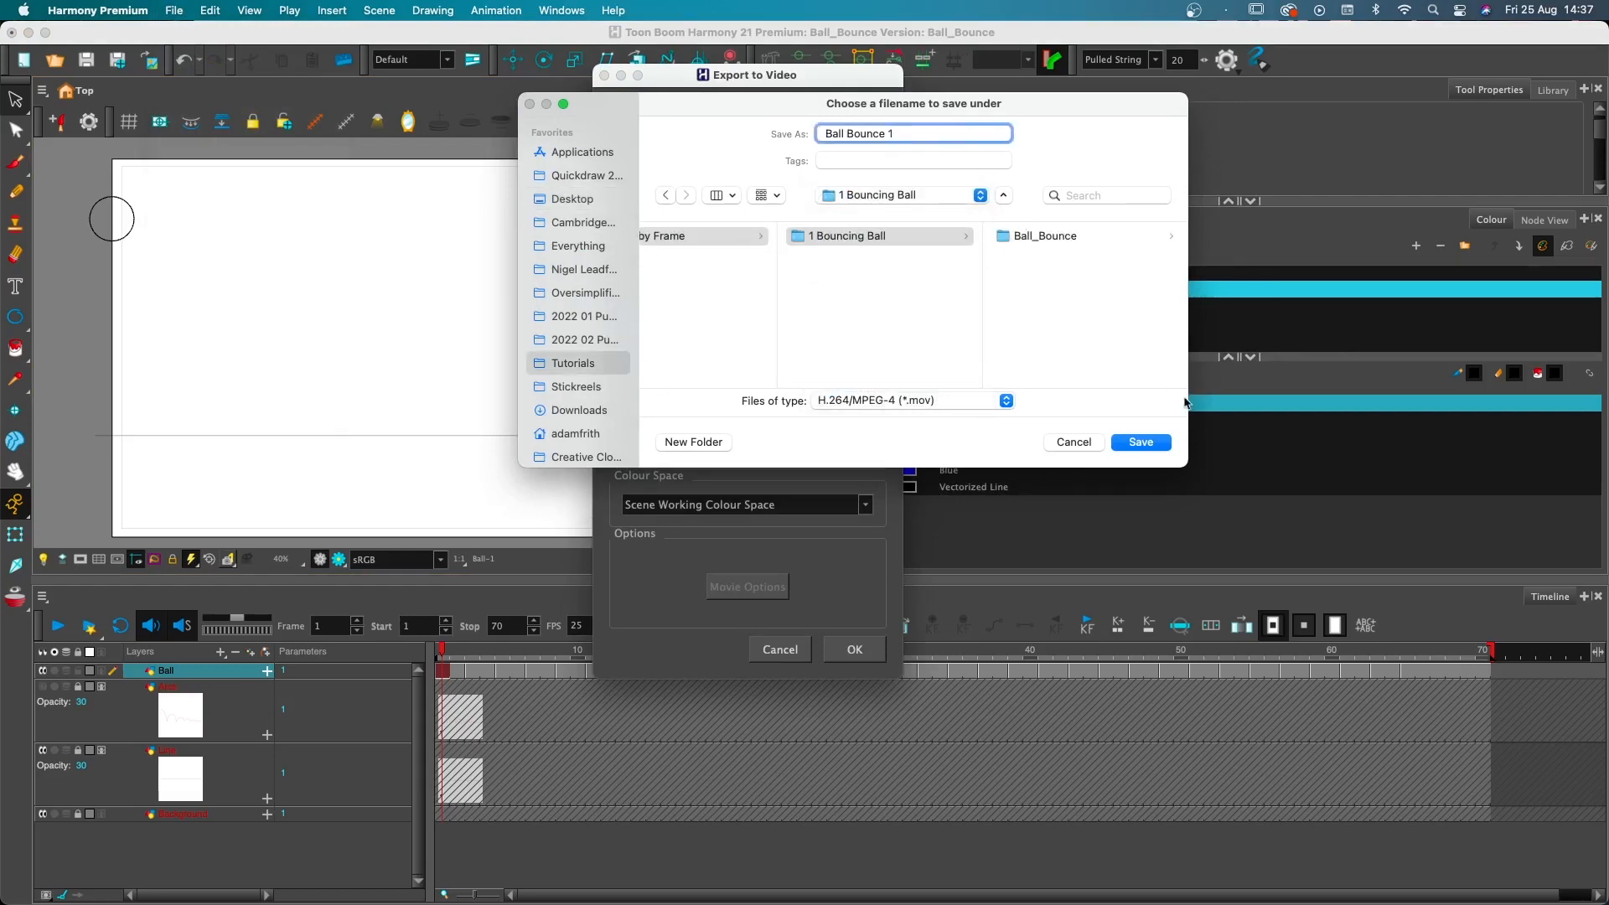
{"action": "left_click", "coordinate": [1146, 445]}
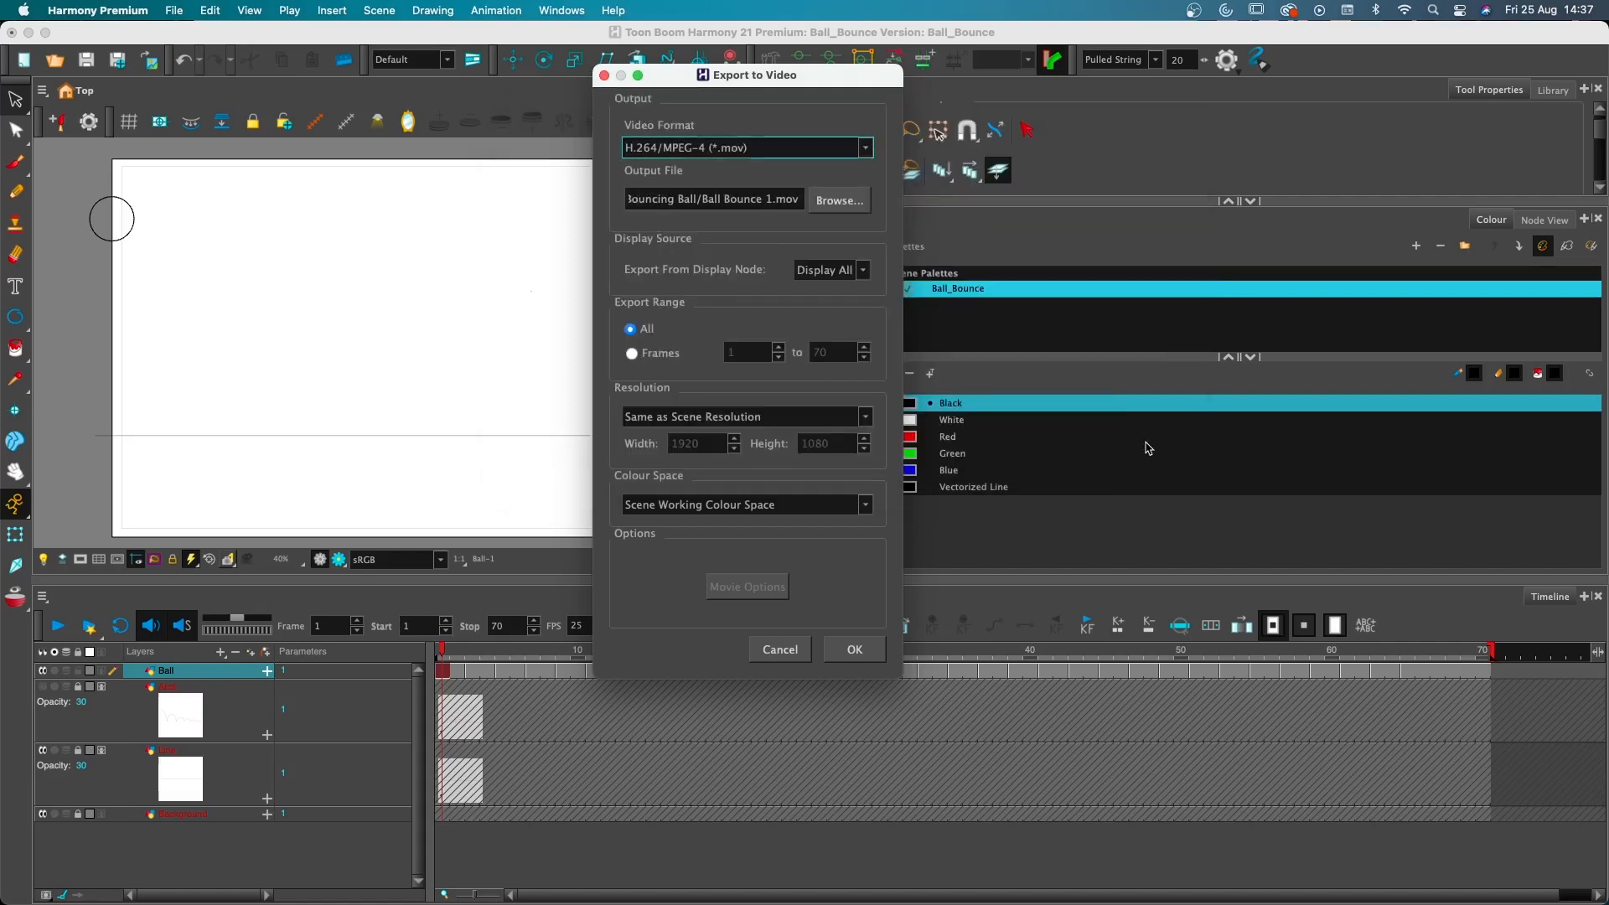
Keep the H.264/MPEG-4 (*.mov) video format and export all frames at the scene resolution
{"action": "left_click", "coordinate": [679, 148]}
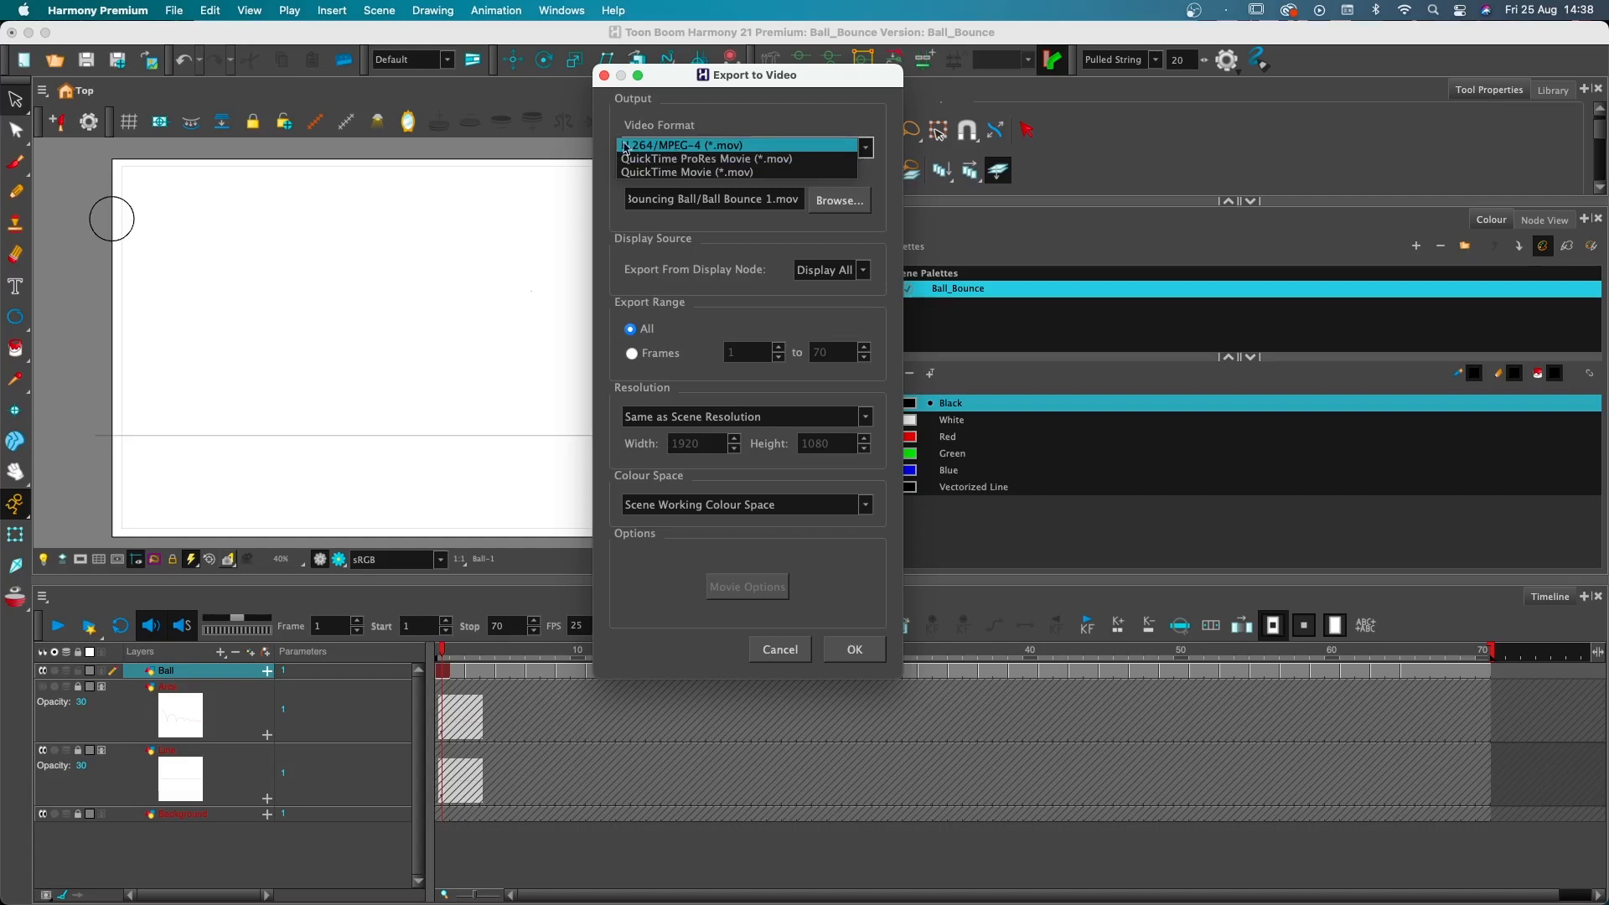
{"action": "left_click", "coordinate": [649, 145]}
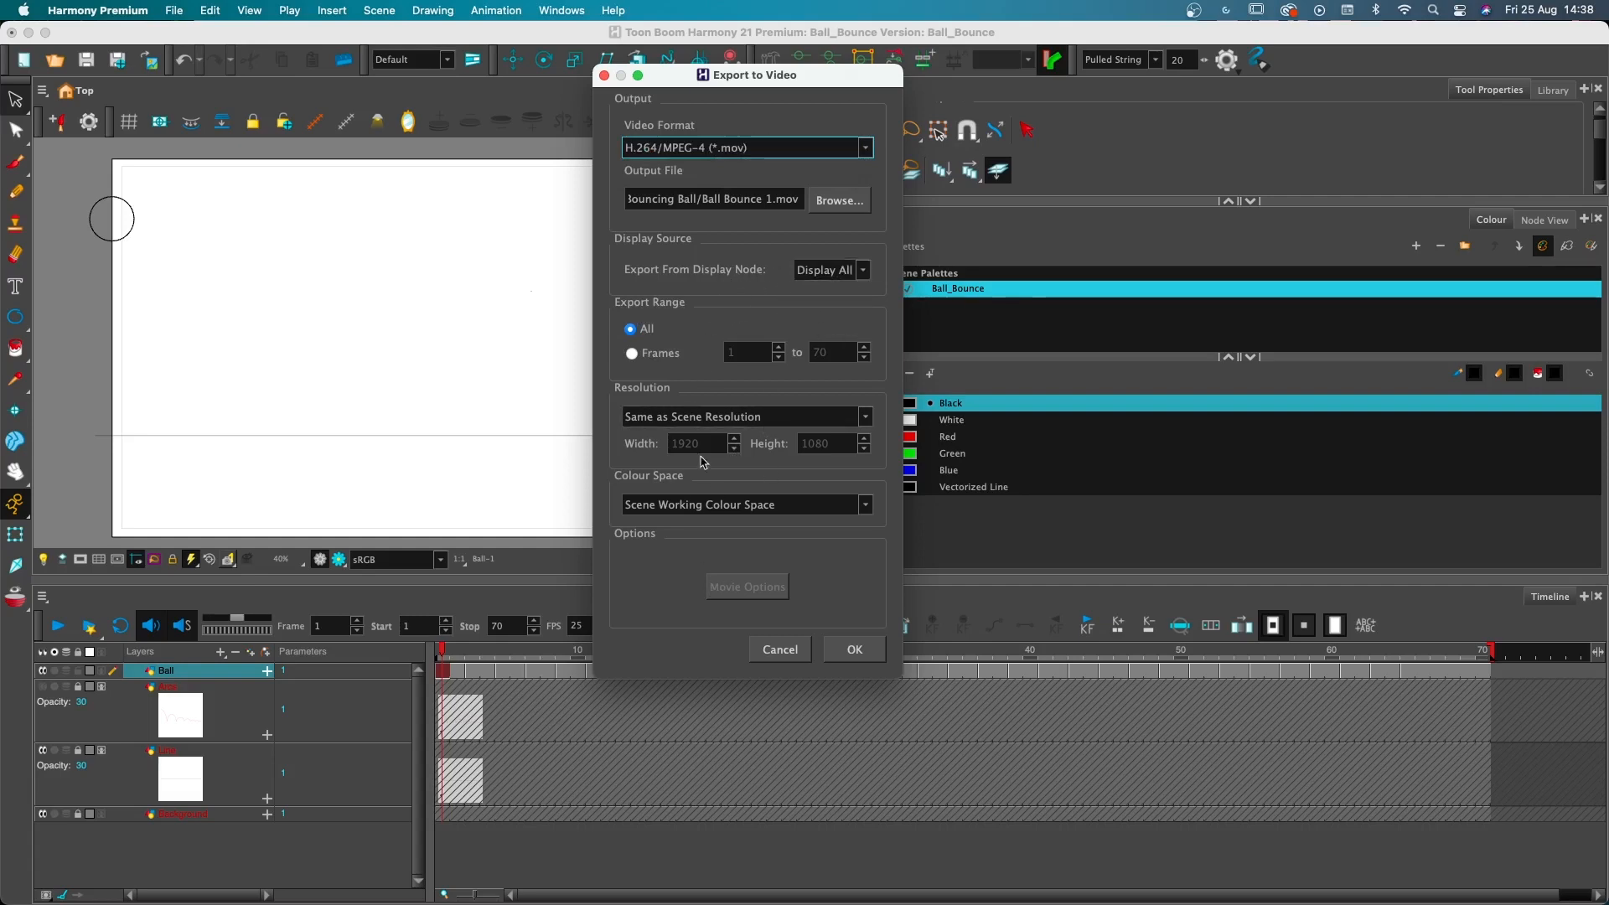
{"action": "left_click", "coordinate": [854, 650]}
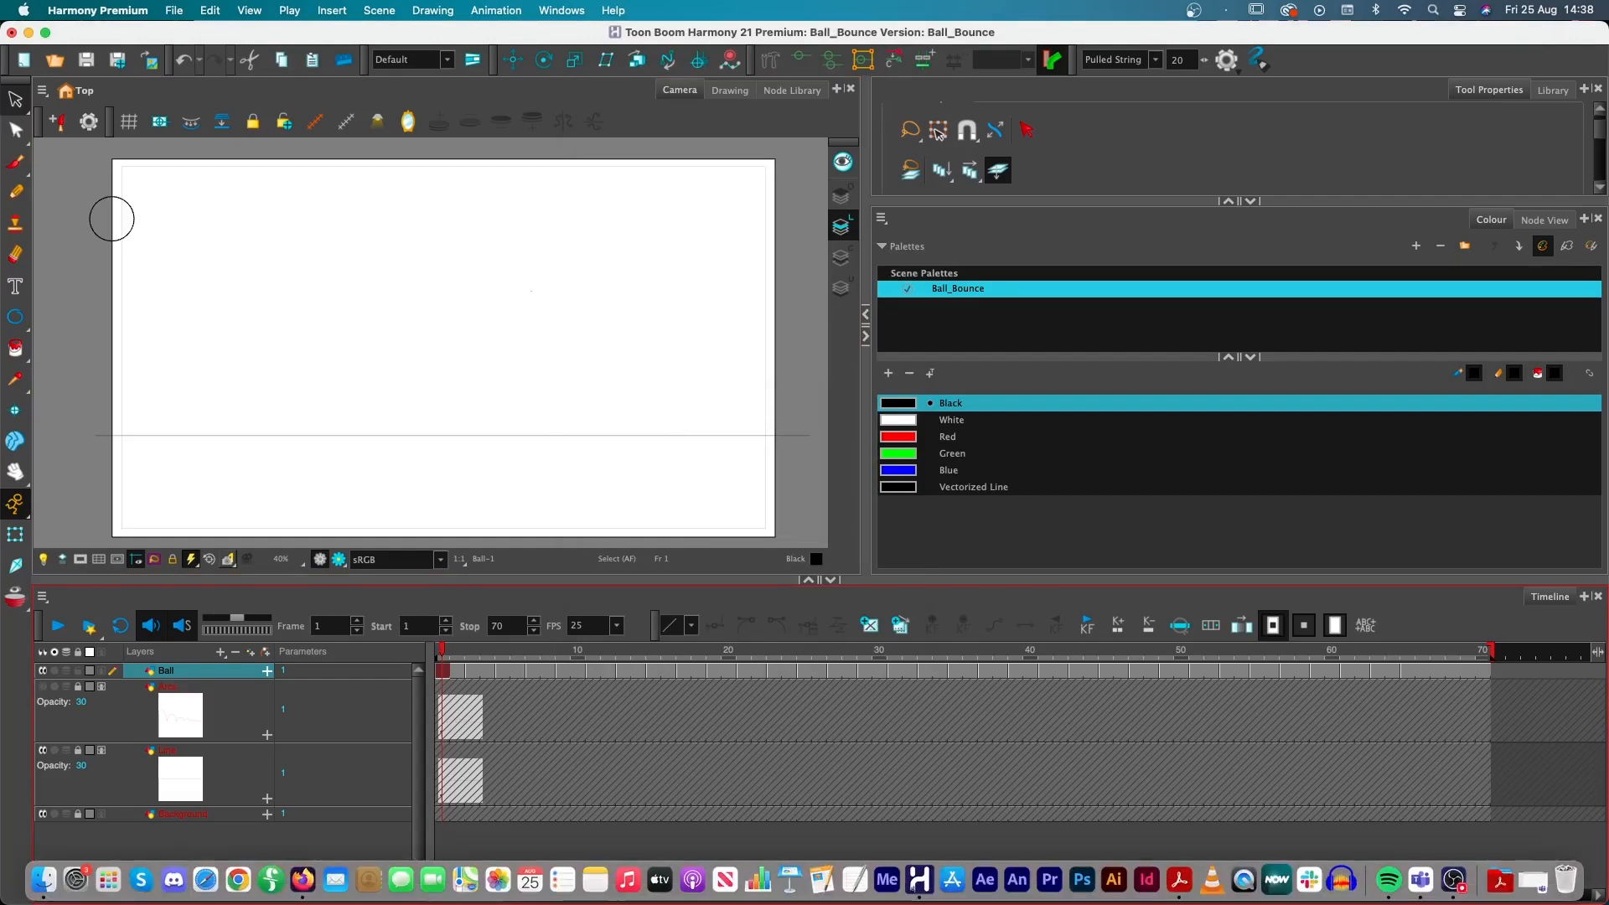
Switch to Finder, browse from Tutorials through YT Channel, ToonBoom and Frame by Frame to 1 Bouncing Ball, and open Ball Bounce 1.mov
{"action": "left_click", "coordinate": [44, 880]}
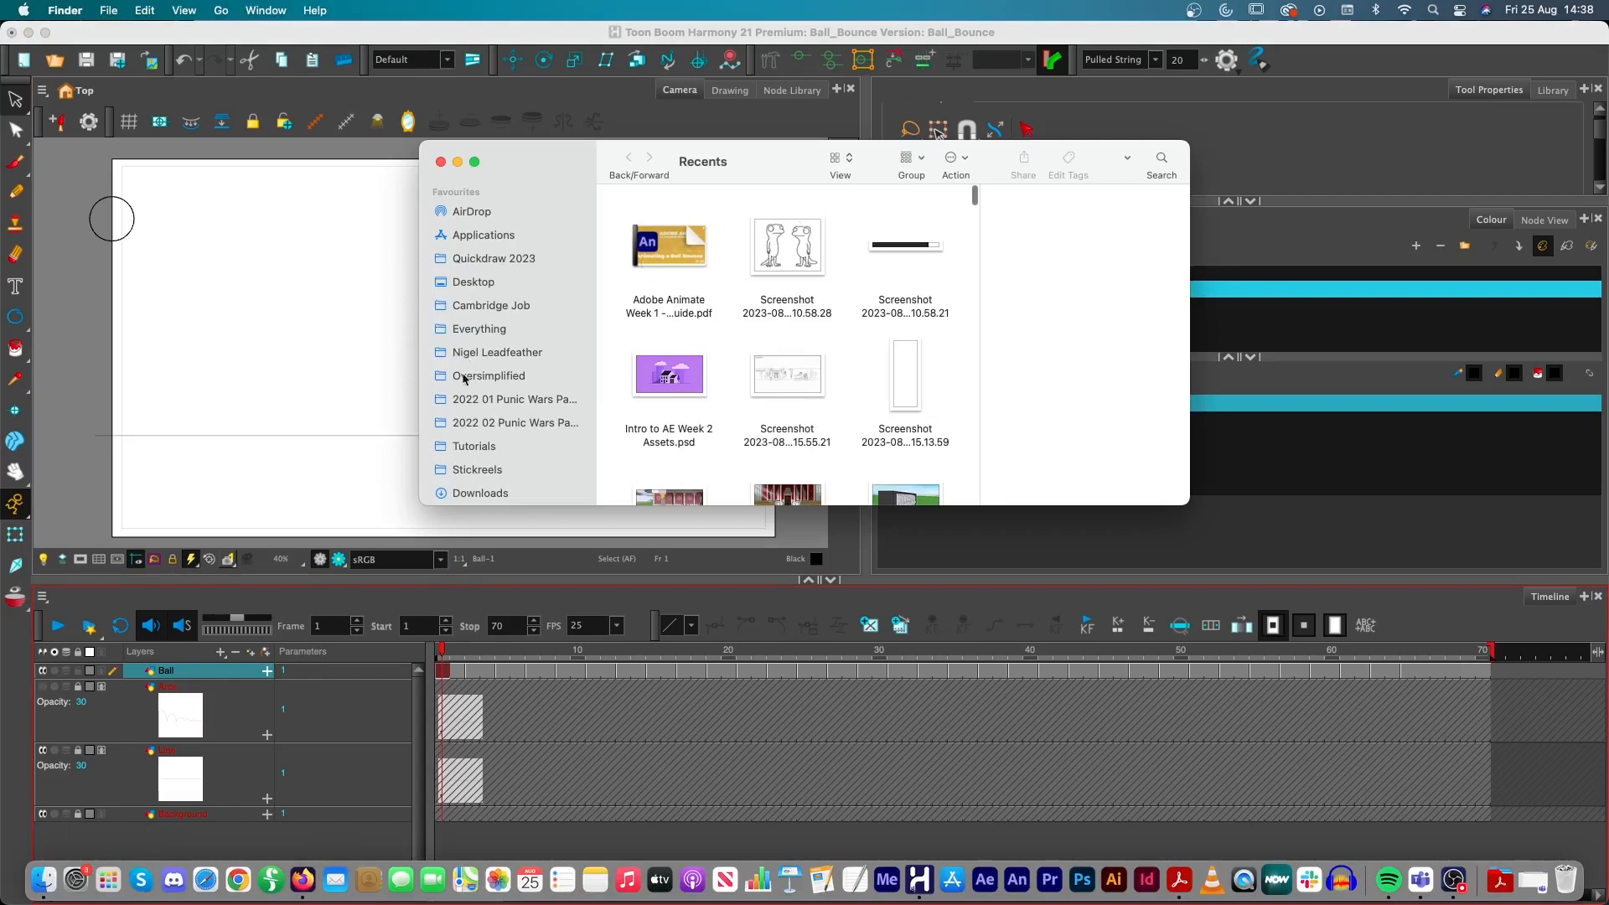
{"action": "left_click", "coordinate": [475, 446]}
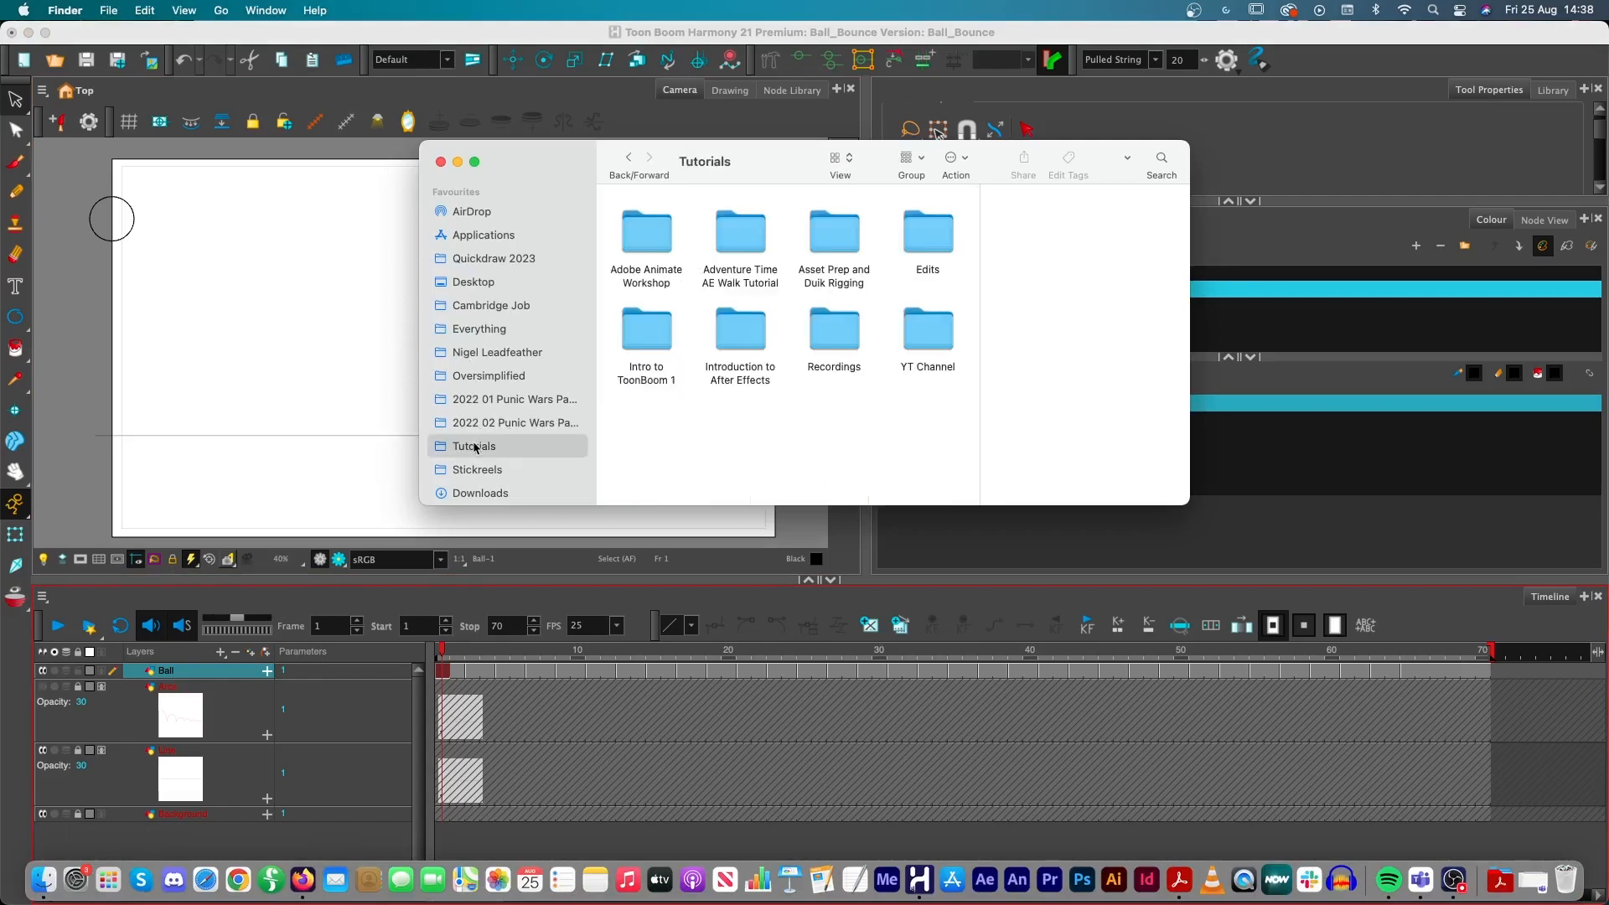
{"action": "double_click", "coordinate": [923, 341]}
{"action": "double_click", "coordinate": [673, 244]}
{"action": "double_click", "coordinate": [662, 241]}
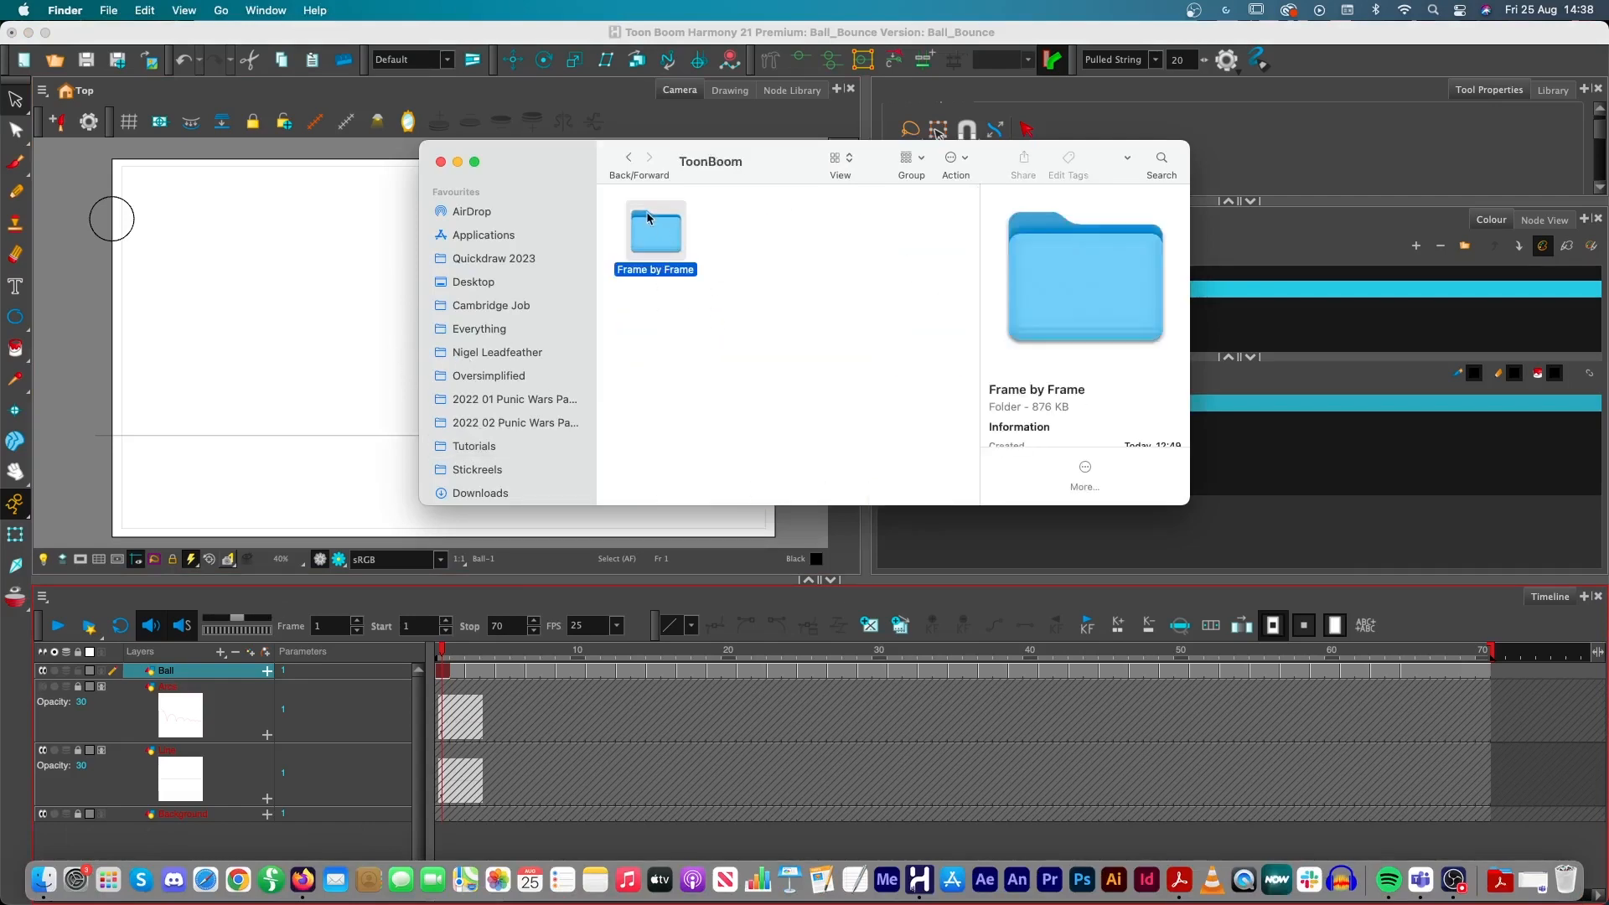
{"action": "double_click", "coordinate": [665, 249]}
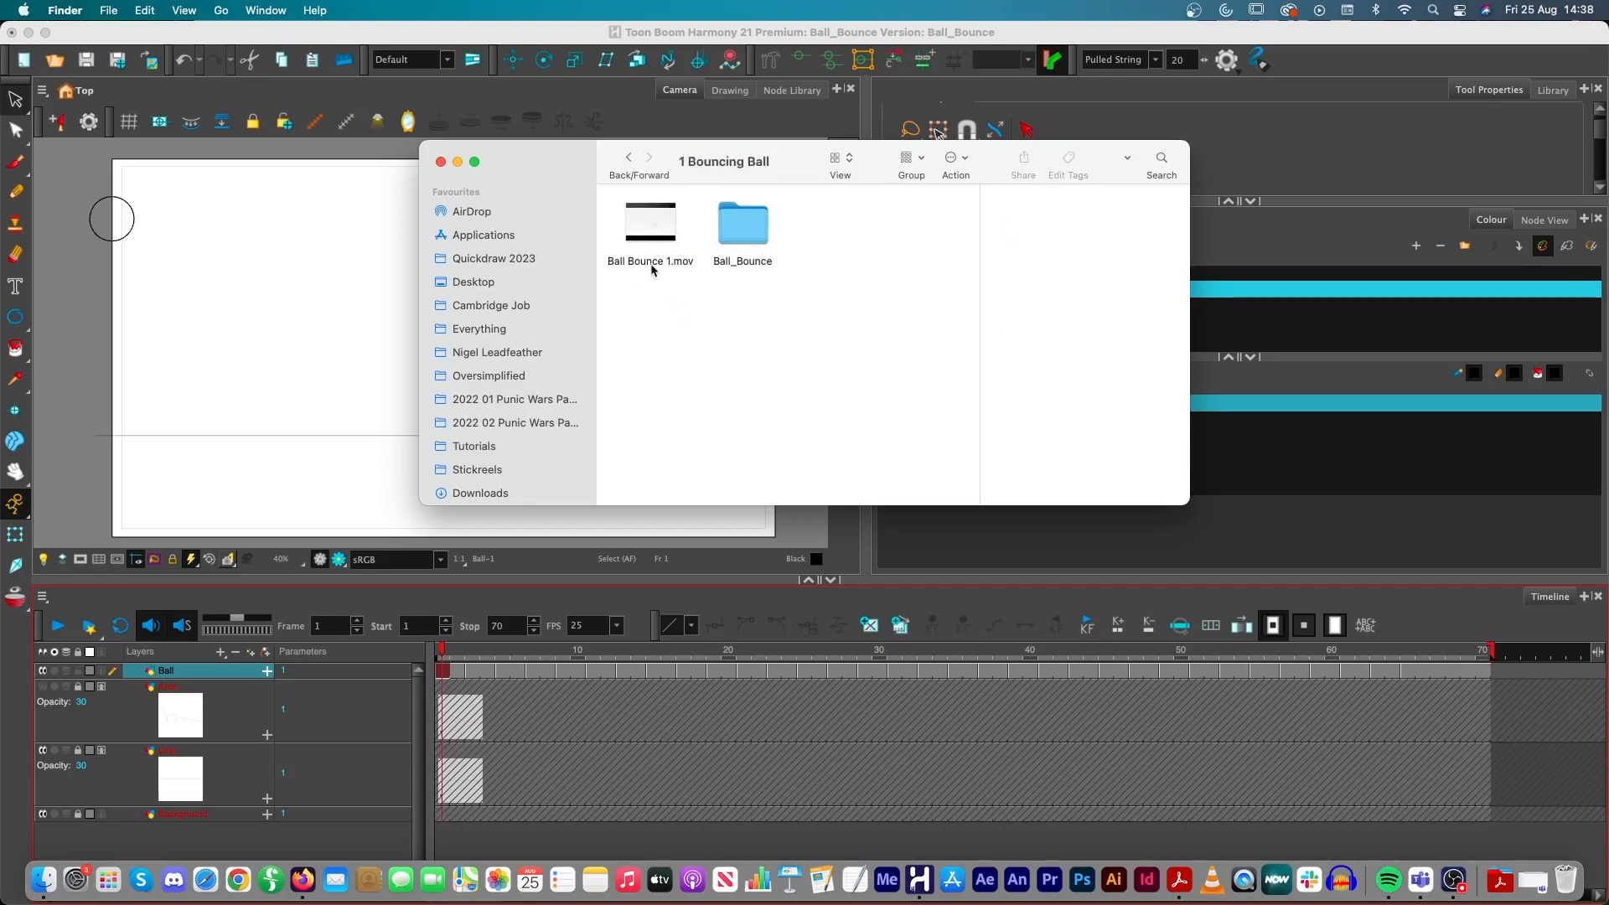
{"action": "double_click", "coordinate": [651, 260]}
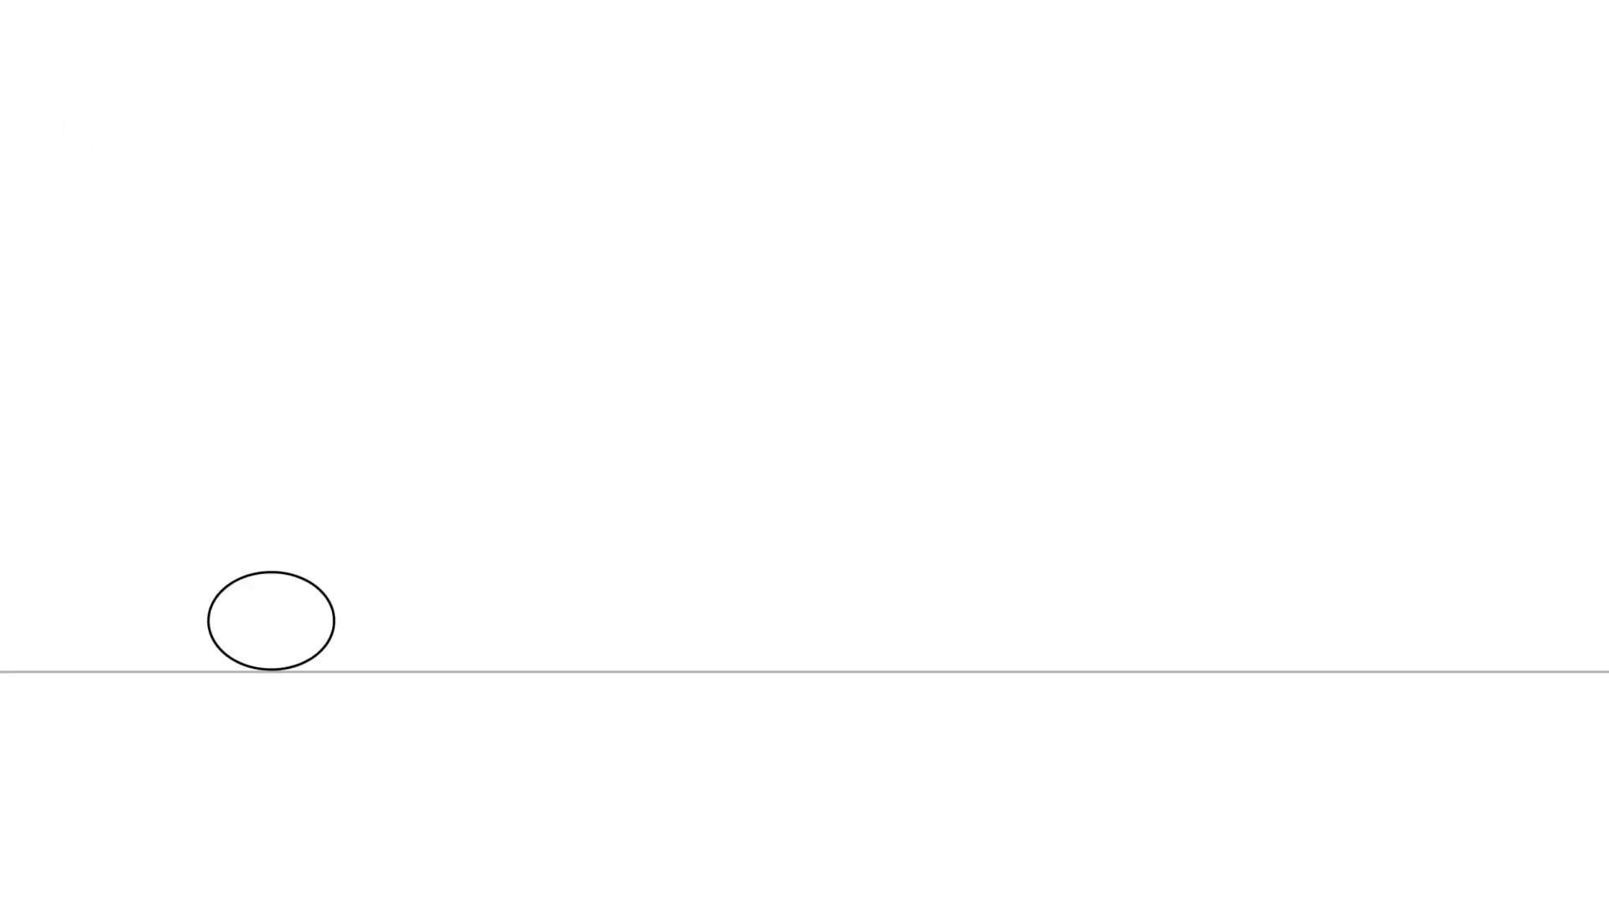